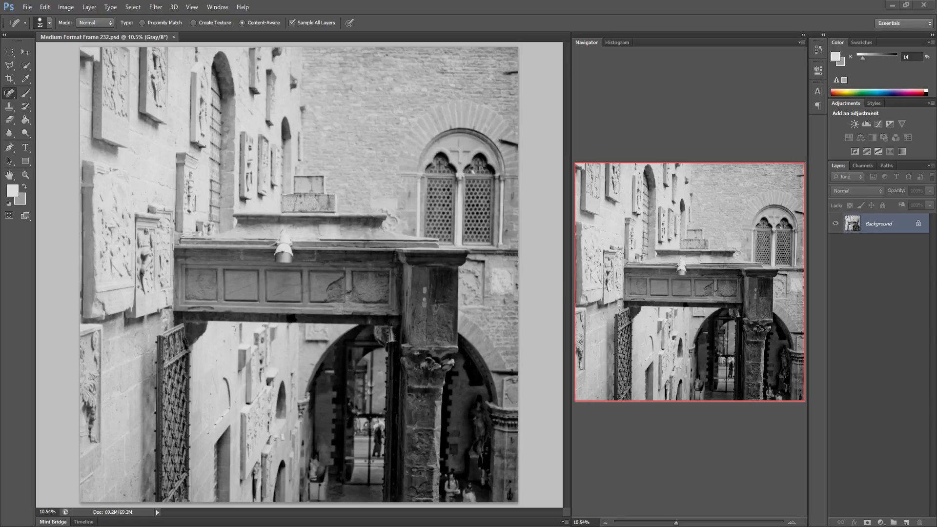
Zoom to 100% and spot-heal a dust speck on the leftmost panel of the bridge
key(ctrl+1)
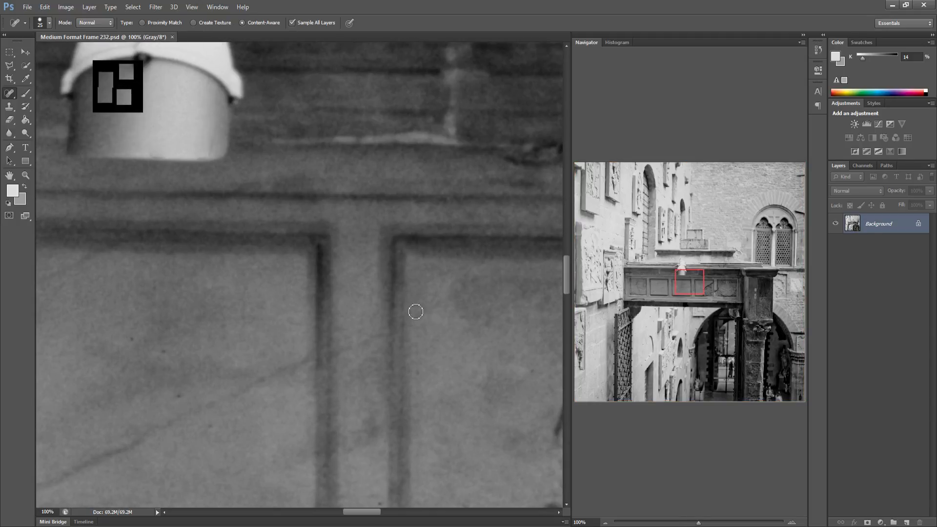
drag(684, 283, 560, 275)
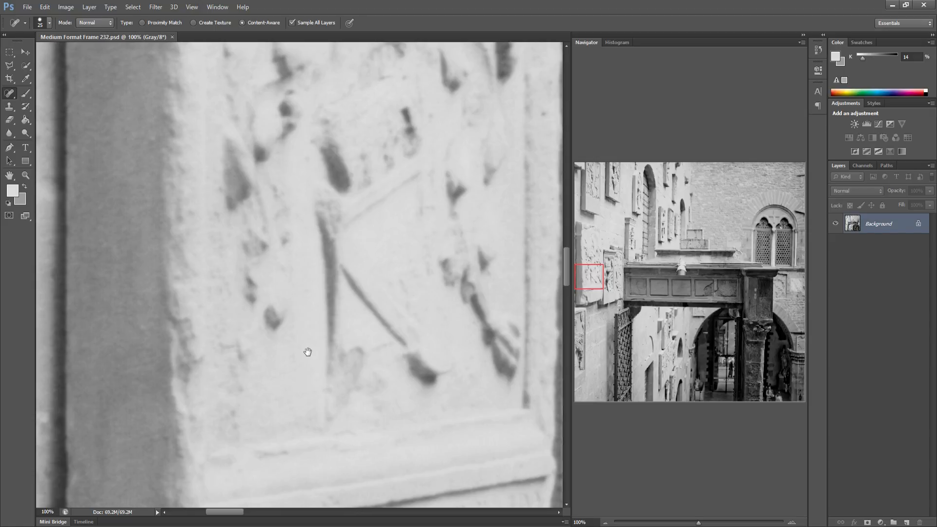
drag(308, 351, 246, 240)
drag(456, 281, 249, 265)
mouse_move(385, 275)
mouse_down()
mouse_move(315, 262)
mouse_move(243, 273)
mouse_up()
drag(391, 253, 208, 248)
drag(342, 259, 268, 261)
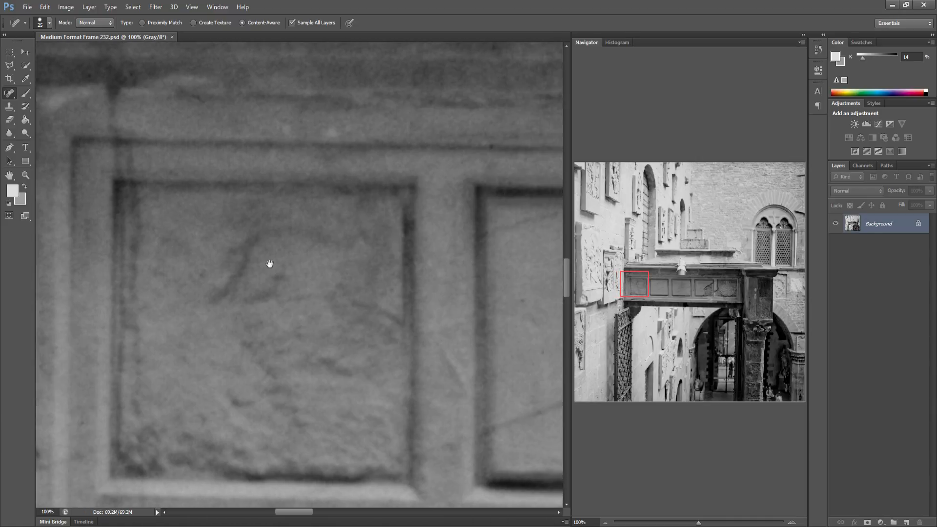
drag(404, 263, 268, 263)
drag(384, 198, 354, 189)
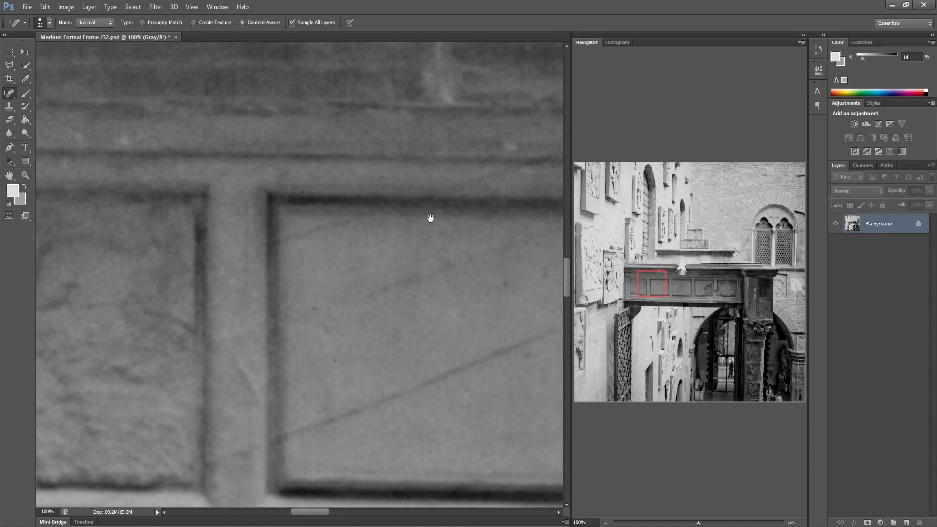
Survey the bridge and pillar at 100%, and spot-heal a dark speck on the brick wall right of the bridge
drag(430, 218, 269, 234)
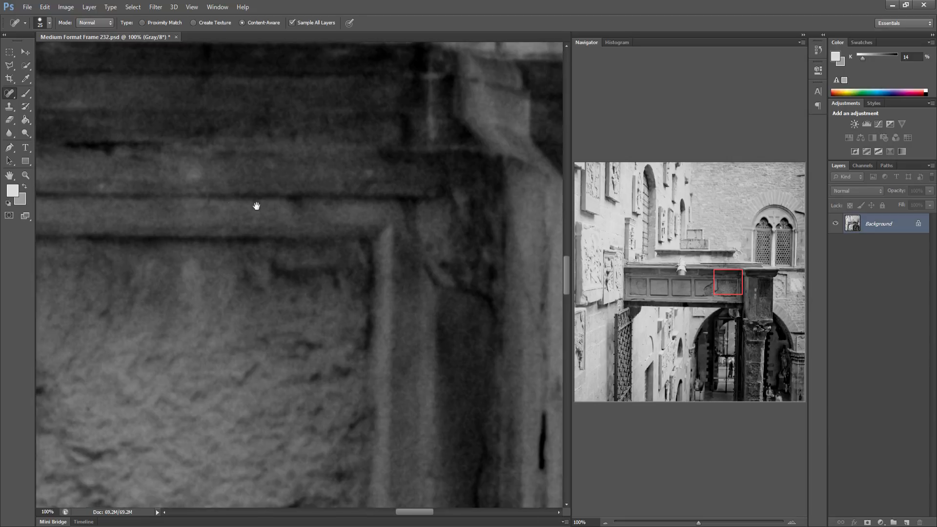
drag(256, 206, 200, 218)
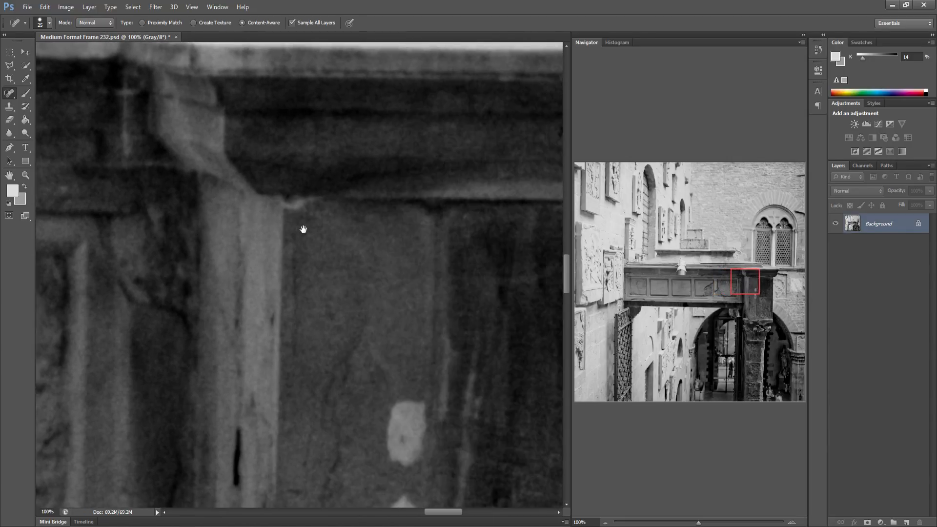
drag(303, 229, 220, 235)
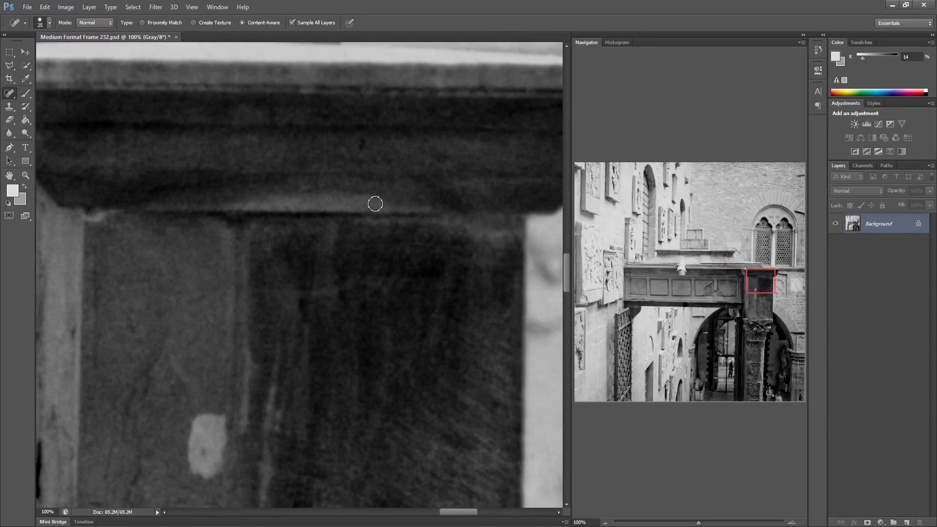
drag(330, 207, 251, 209)
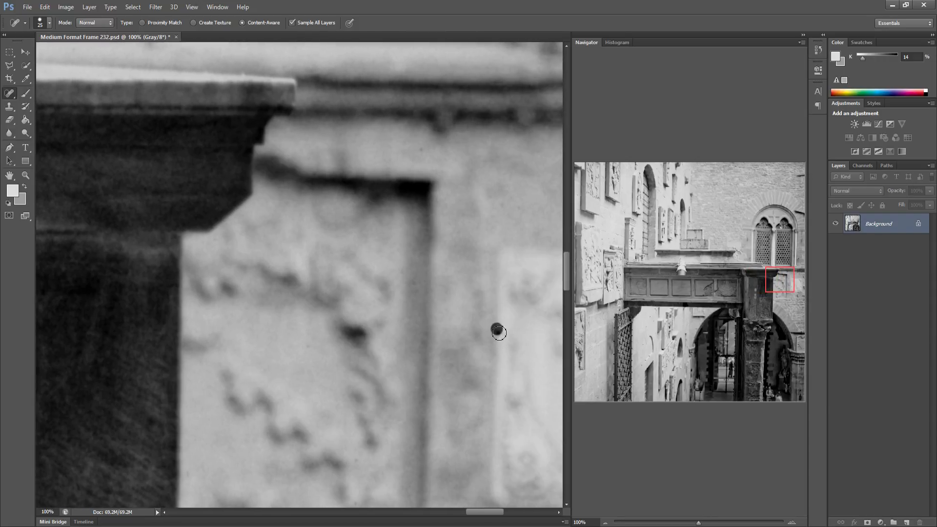
drag(437, 291, 312, 259)
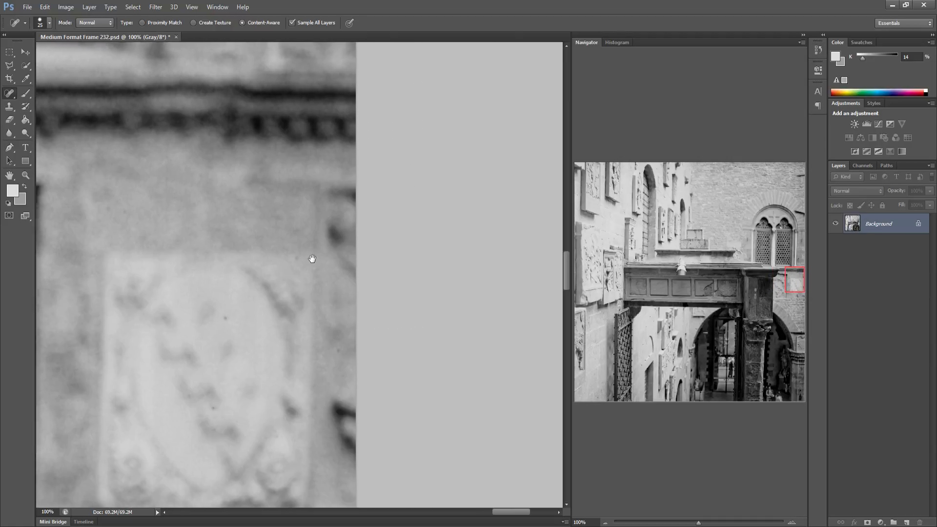
drag(593, 296, 578, 293)
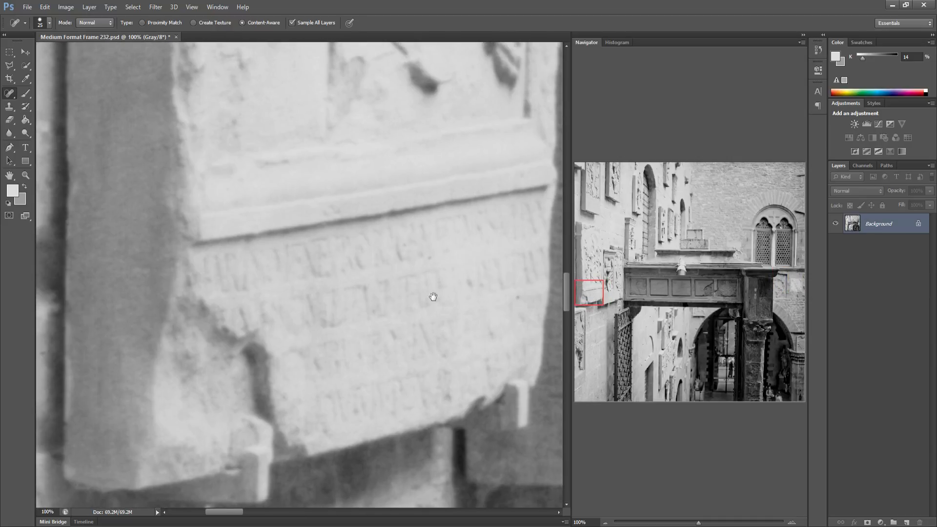
drag(432, 296, 296, 213)
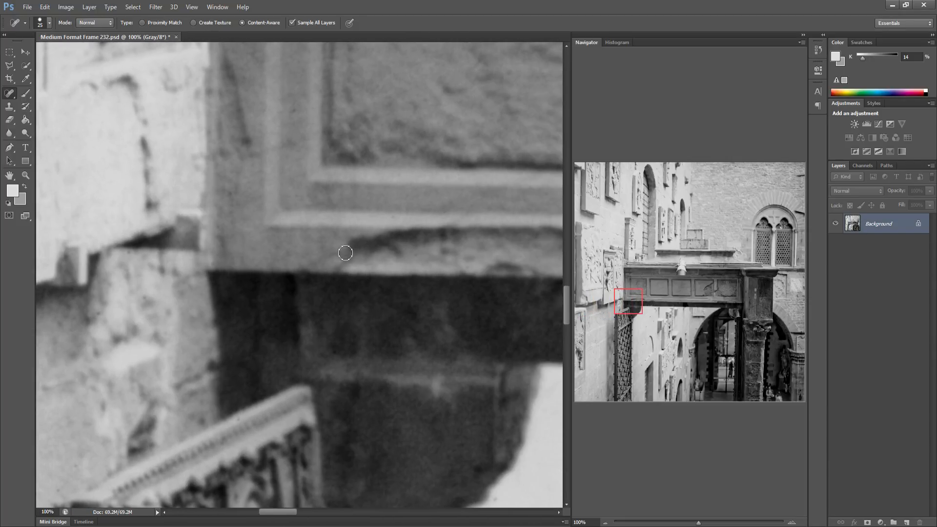
drag(345, 253, 274, 251)
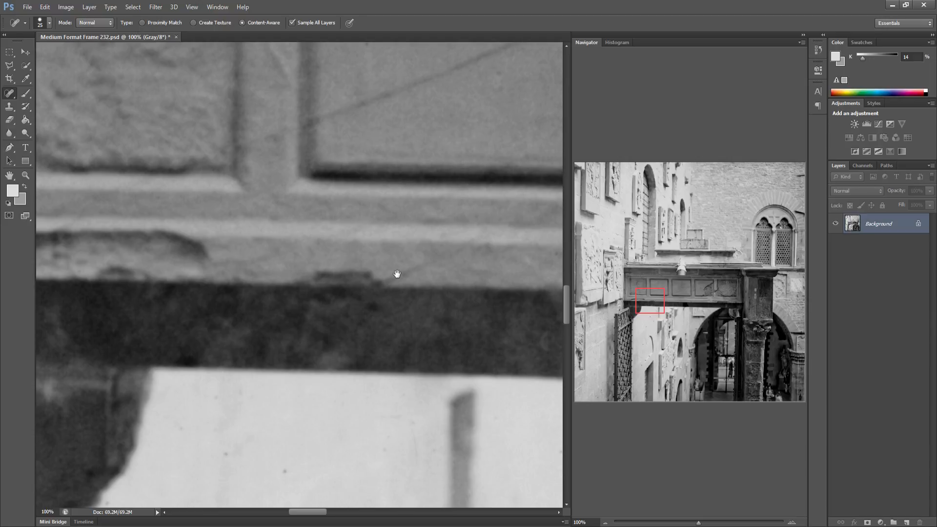
drag(397, 275, 267, 272)
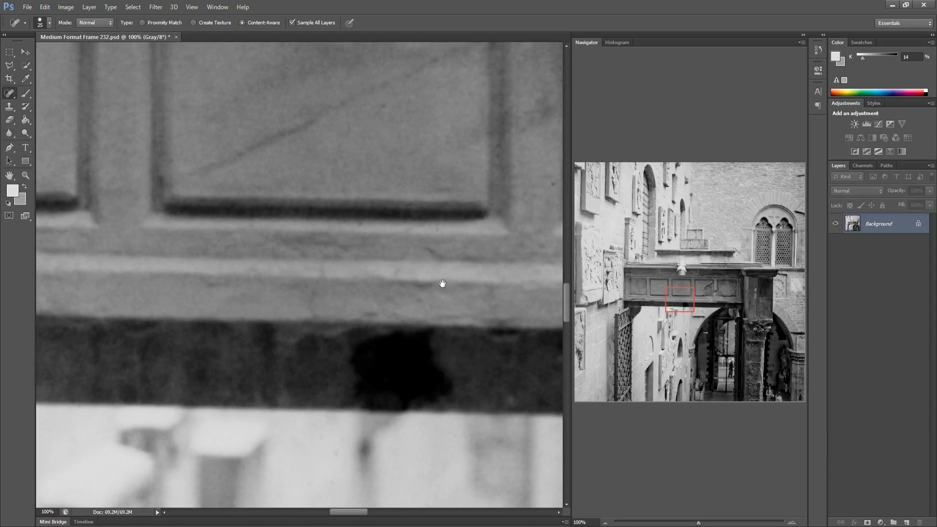
drag(442, 284, 321, 278)
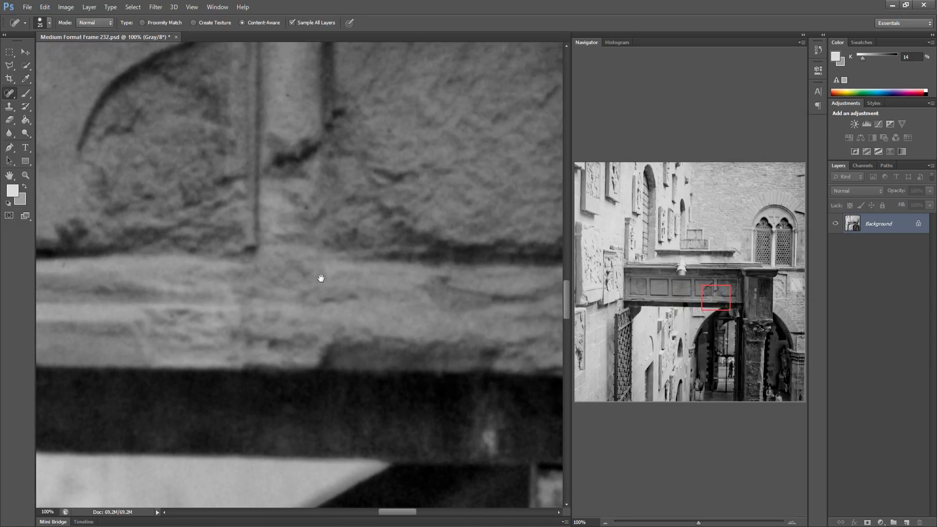
drag(392, 303, 296, 276)
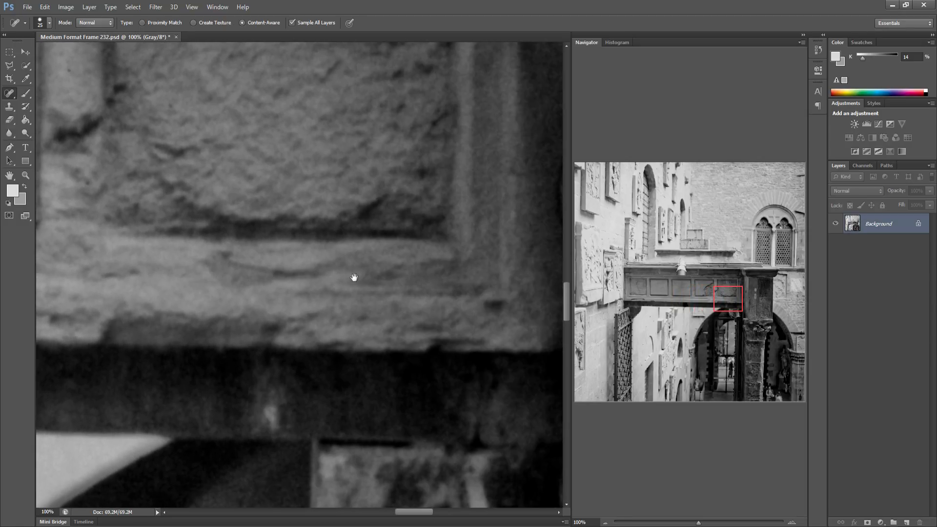
drag(399, 311, 324, 310)
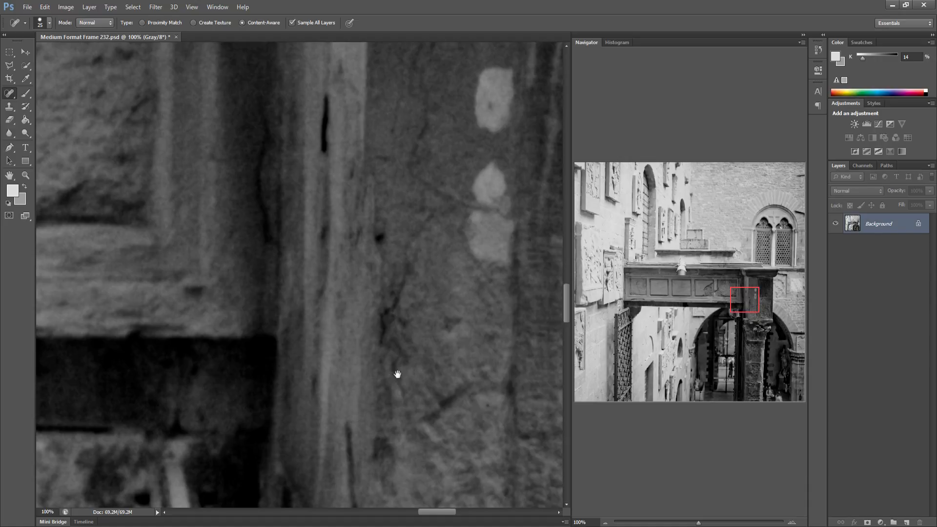
drag(398, 374, 255, 343)
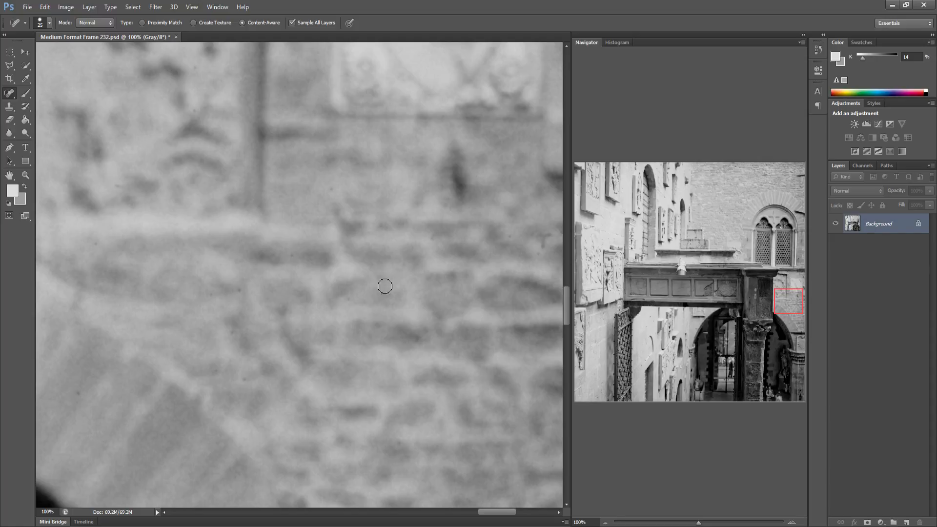
drag(439, 324, 303, 314)
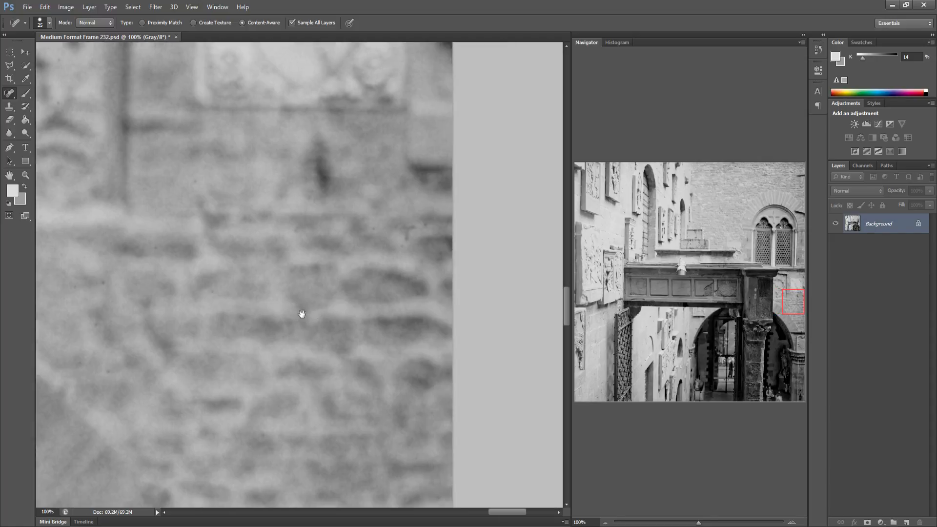
drag(331, 216, 333, 218)
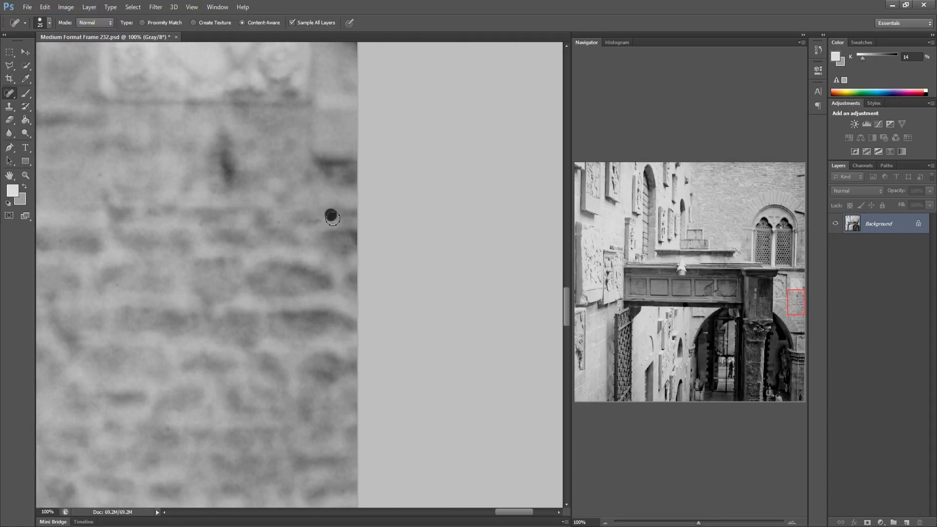
Paint a Spot Healing stroke over the dust on the pale wall under the bridge's left end
click(581, 329)
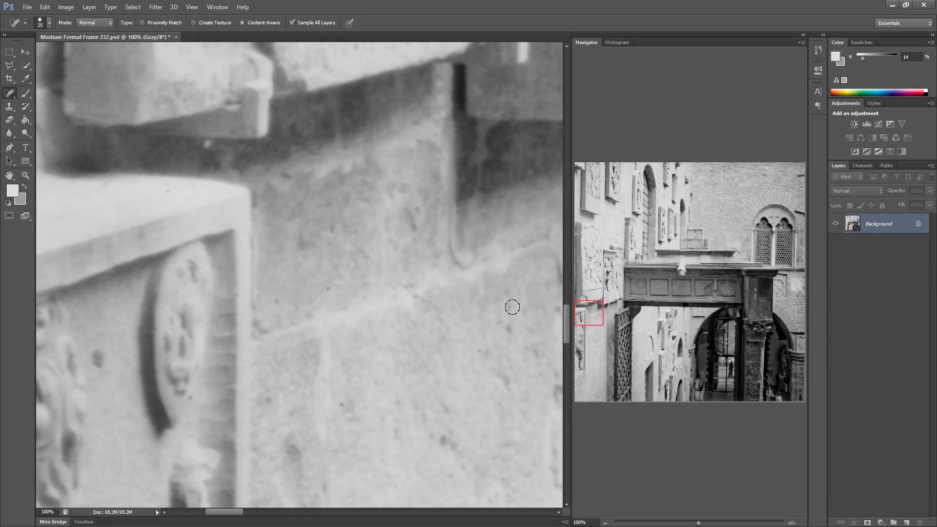
drag(284, 328, 322, 268)
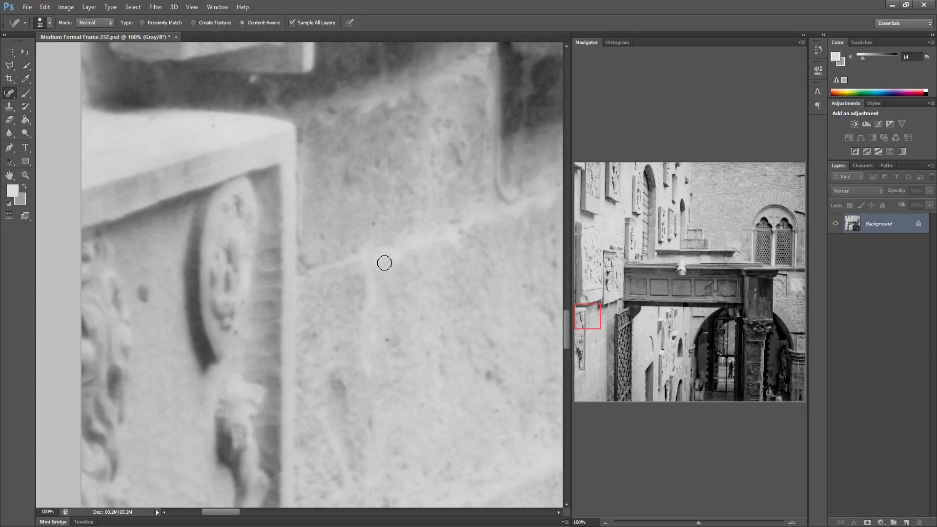
drag(298, 313, 190, 312)
drag(344, 299, 190, 297)
drag(278, 277, 198, 294)
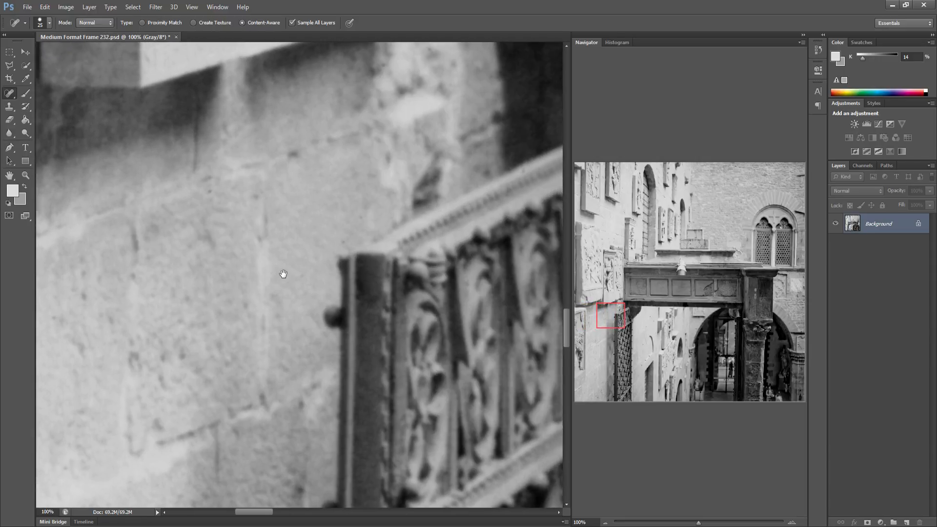
drag(342, 266, 296, 266)
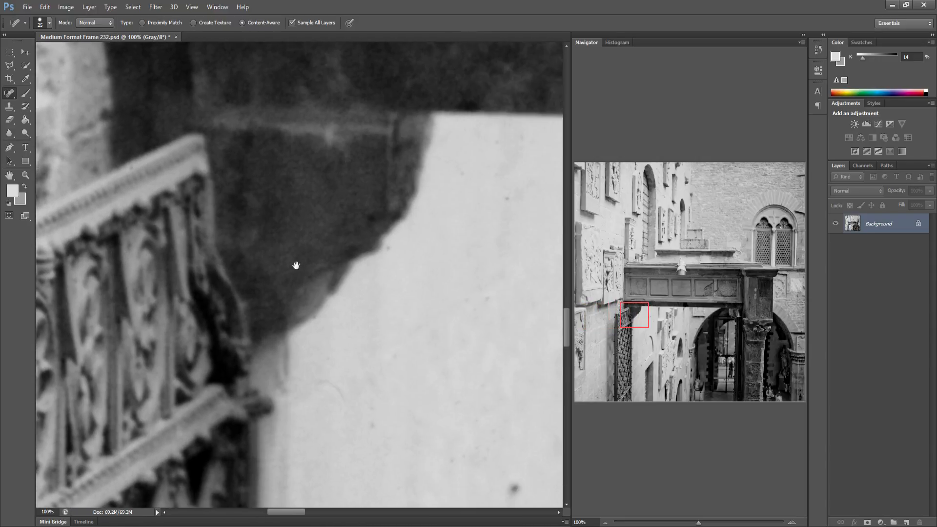
drag(308, 381, 351, 398)
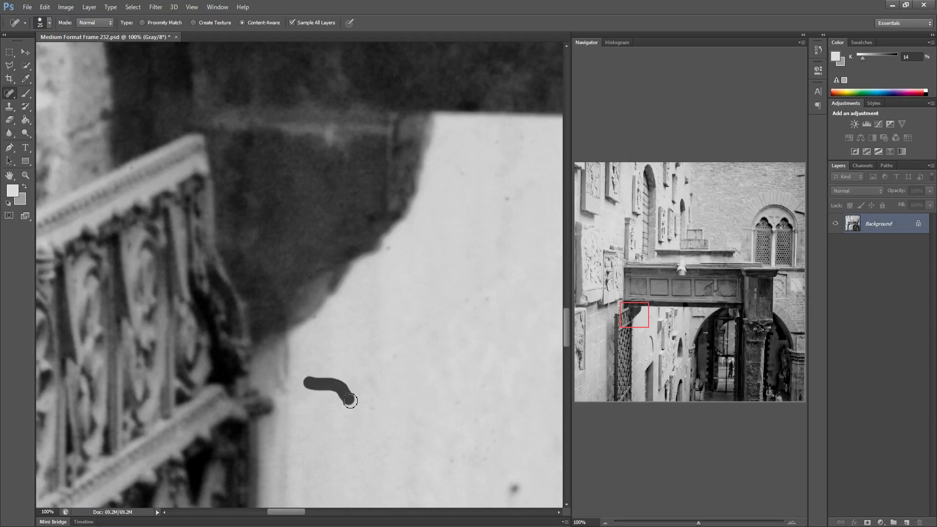
Spot-heal the remaining dark specks on the pale wall beneath the bridge's left end
drag(495, 457, 410, 428)
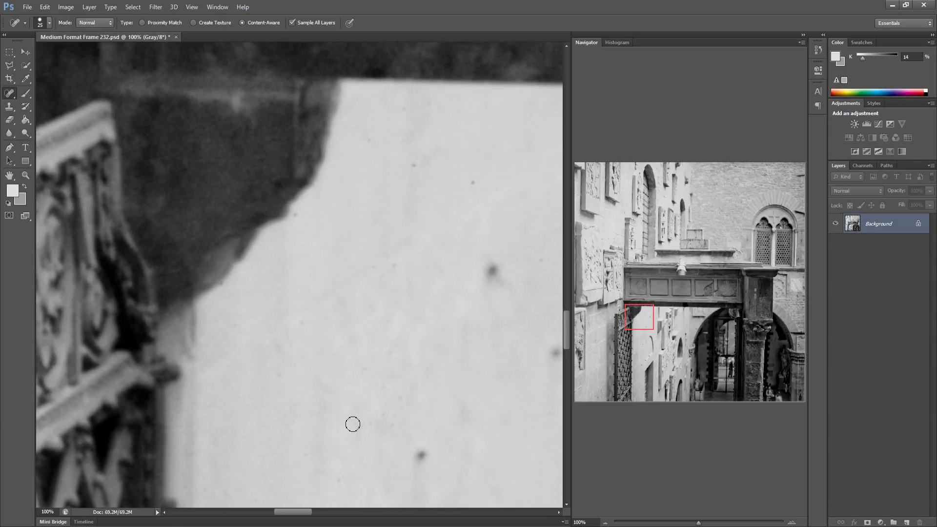
drag(462, 179, 477, 184)
mouse_move(464, 255)
mouse_down()
mouse_move(366, 244)
mouse_move(237, 252)
mouse_up()
drag(380, 233, 330, 205)
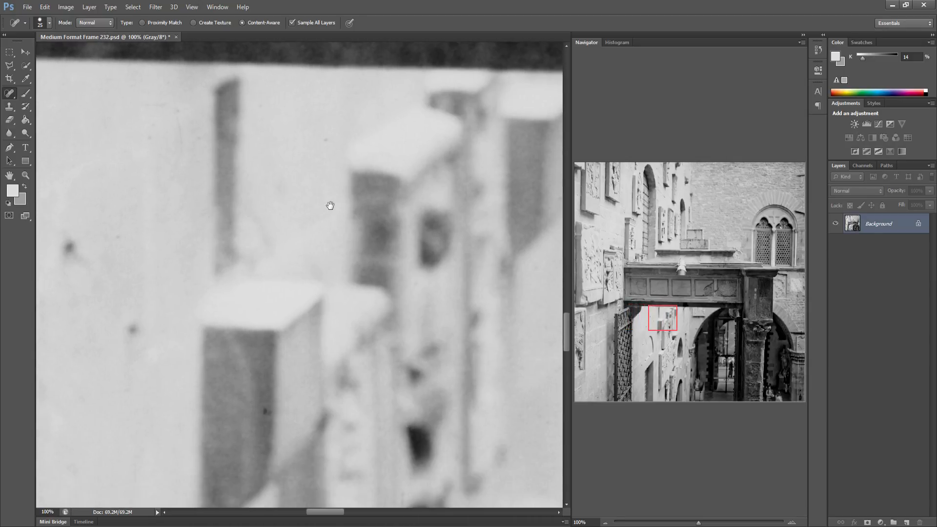
click(269, 409)
drag(327, 145, 326, 143)
Spot-heal several dust specks on the light wall beside the carved blocks under the bridge
drag(498, 390, 393, 376)
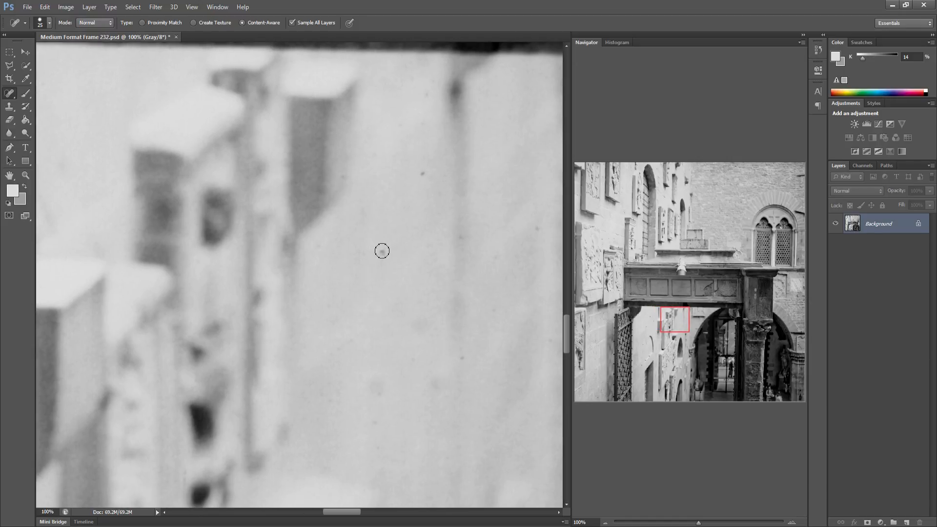
click(422, 173)
drag(427, 103, 426, 92)
click(532, 228)
mouse_move(506, 232)
mouse_down()
mouse_move(399, 245)
mouse_move(356, 237)
mouse_up()
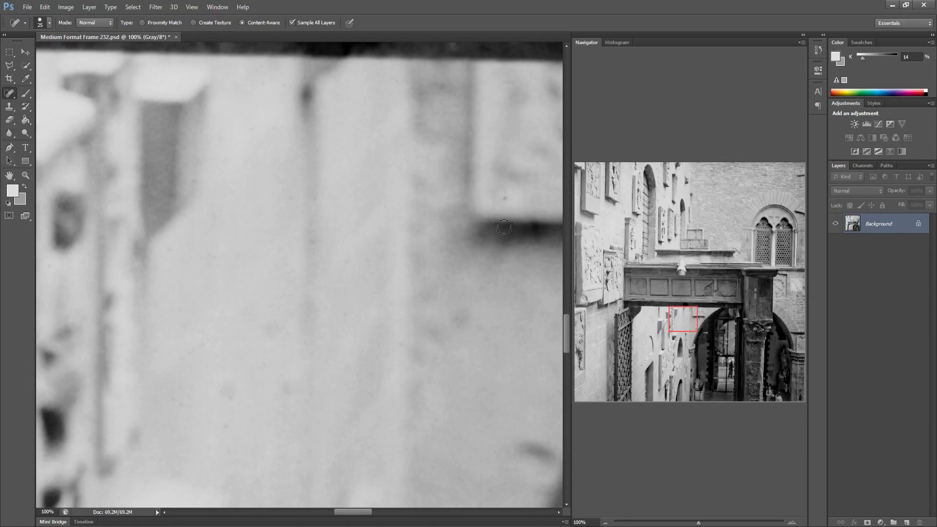
click(508, 198)
click(453, 434)
drag(490, 375, 308, 349)
drag(372, 308, 357, 314)
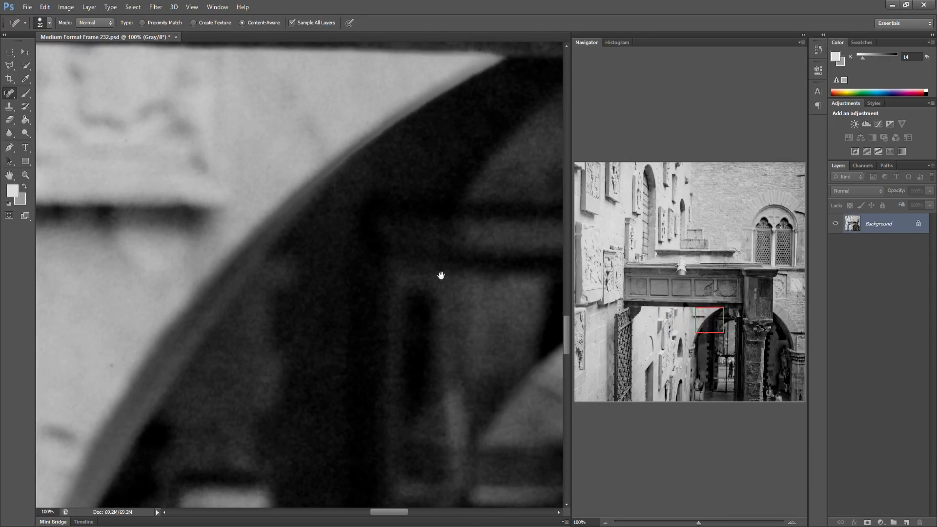
Spot-heal the small specks in the bright area of the archway beside the pillar
drag(442, 272, 271, 251)
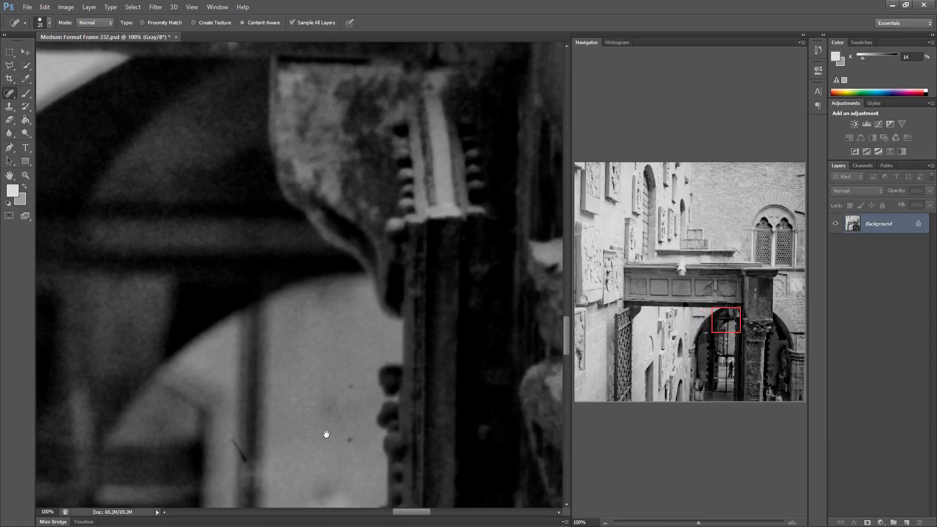
click(338, 388)
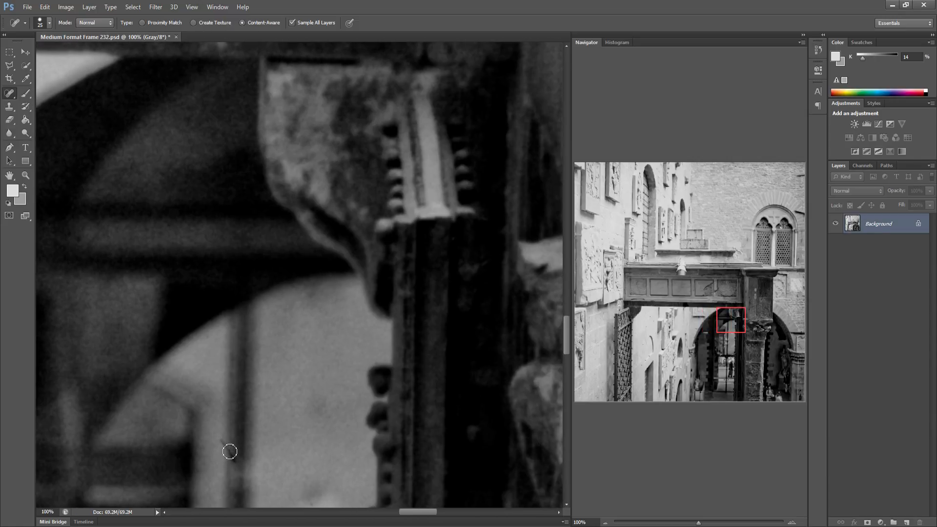
click(222, 446)
click(233, 457)
Spot-heal a speck on the brick wall at the right edge, then move to the carved ornament on the left wall
drag(438, 395, 259, 368)
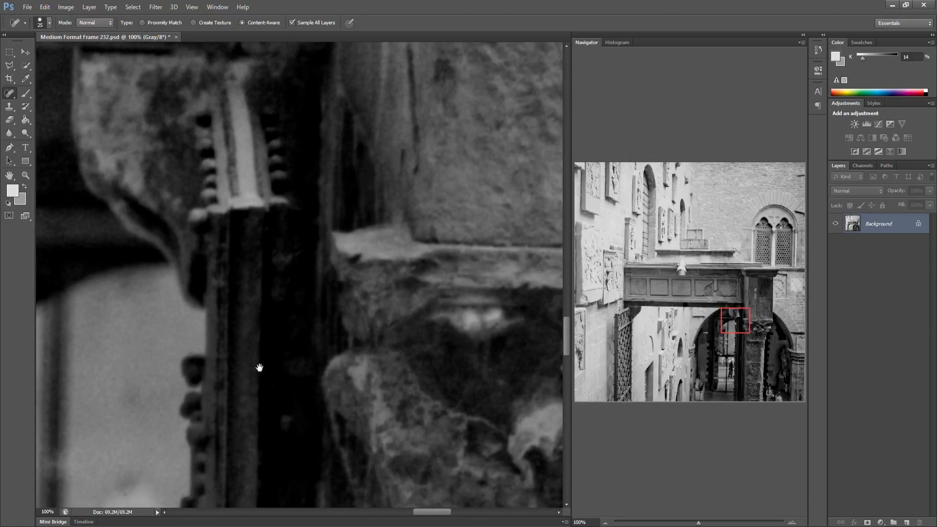
drag(488, 384, 177, 337)
drag(438, 333, 215, 320)
drag(430, 281, 199, 293)
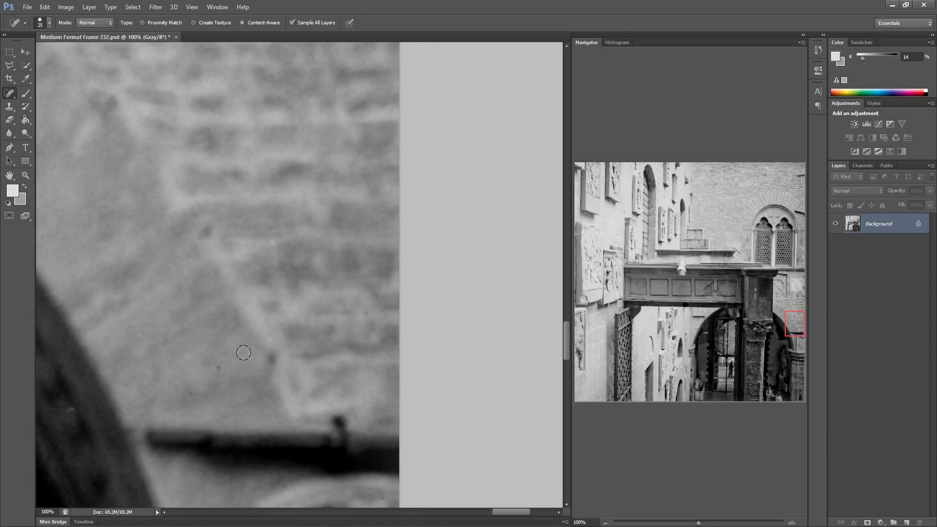
drag(185, 384, 201, 388)
drag(615, 332, 576, 340)
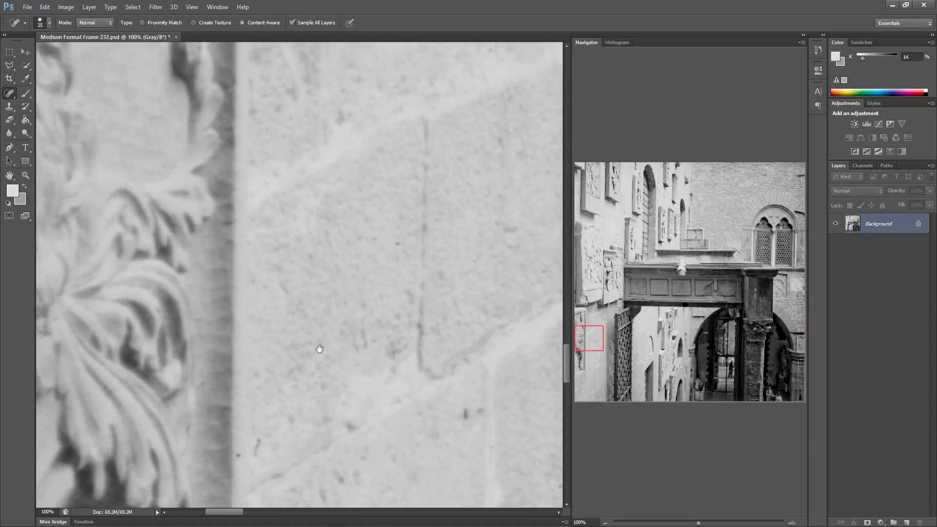
drag(320, 349, 390, 273)
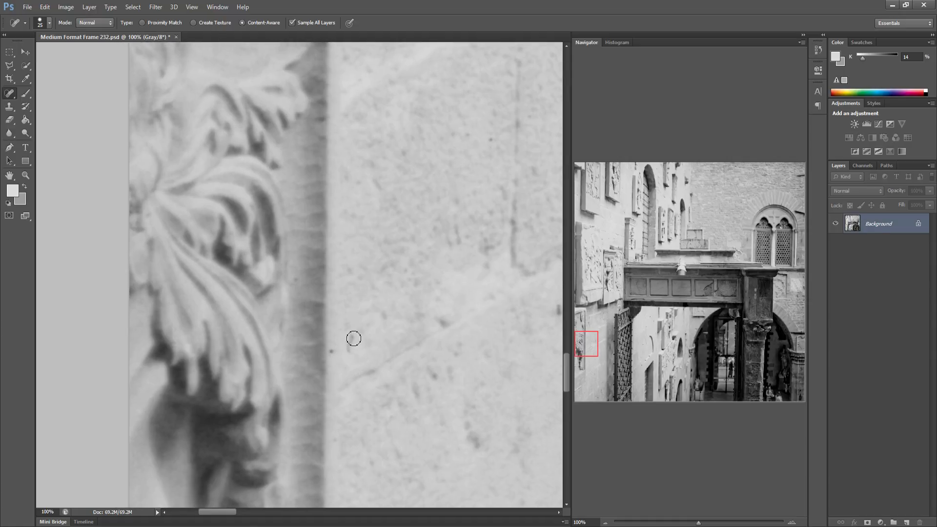
Spot-heal the specks on the pale wall between the carved ornament and the iron gate
click(330, 354)
drag(375, 385, 279, 386)
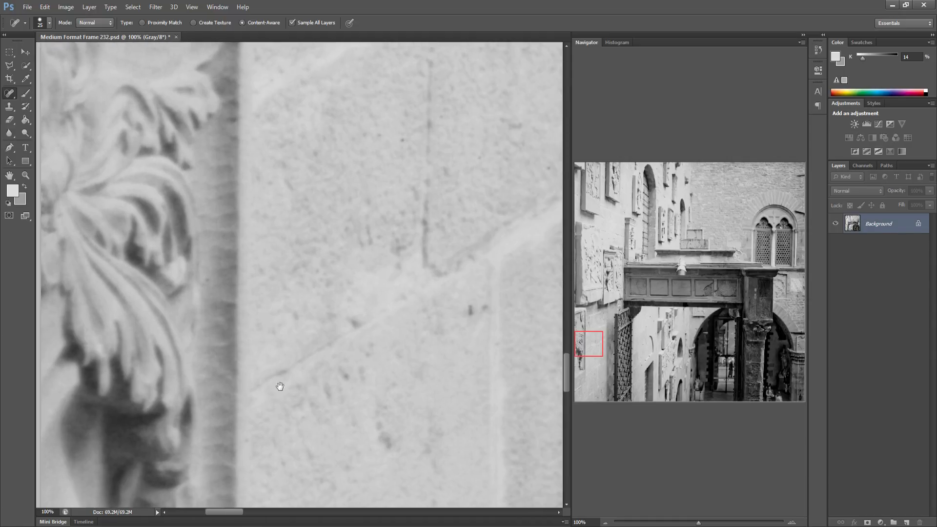
drag(441, 368, 324, 356)
drag(424, 349, 268, 340)
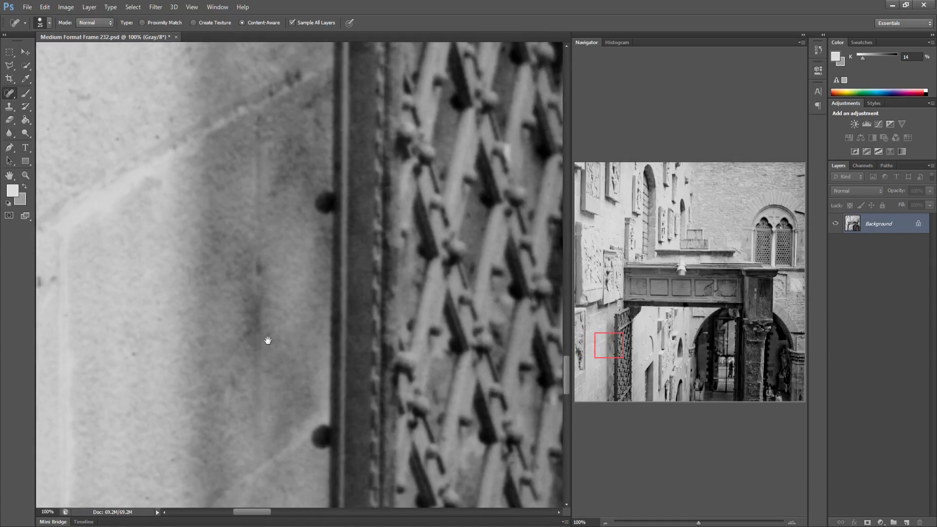
mouse_move(454, 344)
mouse_down()
mouse_move(251, 334)
mouse_move(359, 351)
mouse_move(322, 352)
mouse_up()
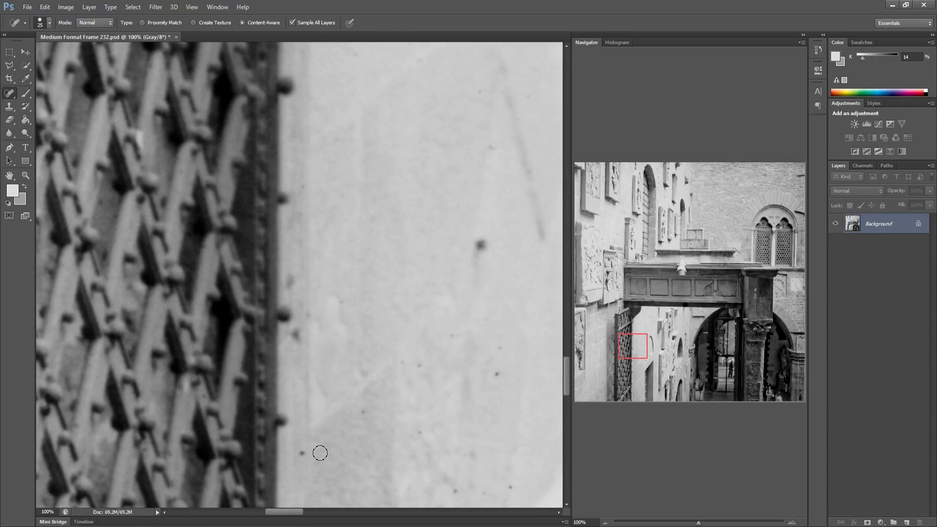
click(303, 455)
click(363, 411)
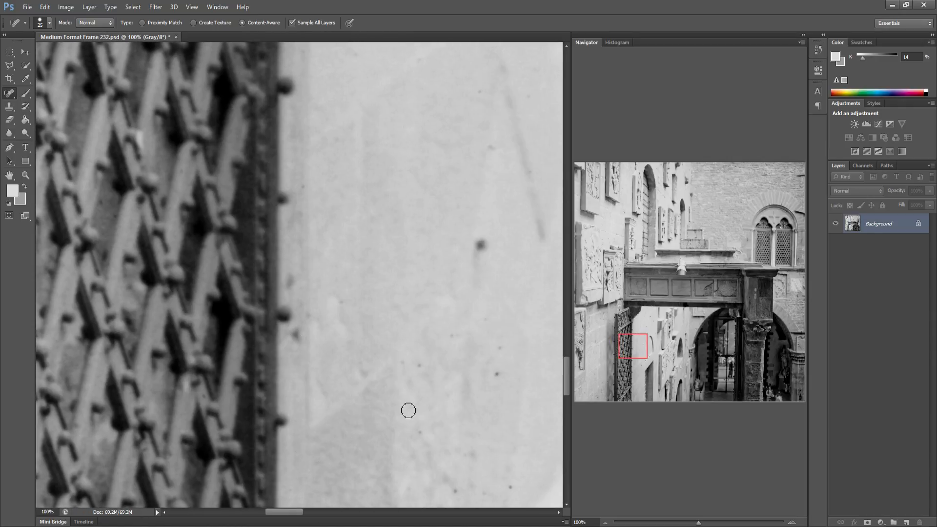
click(420, 432)
click(497, 374)
click(510, 487)
Spot-heal a speck on the wall near the curved mark and a dust spot inside the dark archway
drag(499, 426, 386, 399)
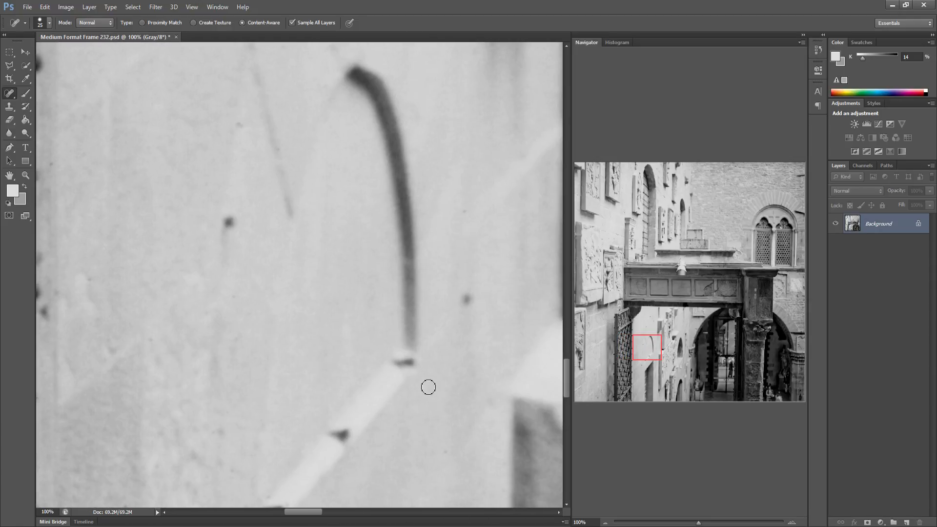
drag(427, 375, 295, 337)
click(316, 179)
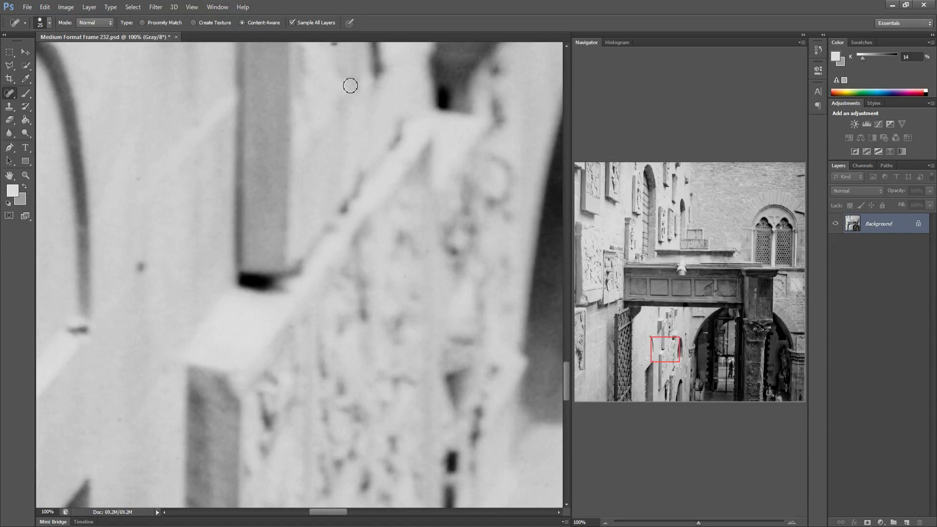
drag(413, 379, 299, 339)
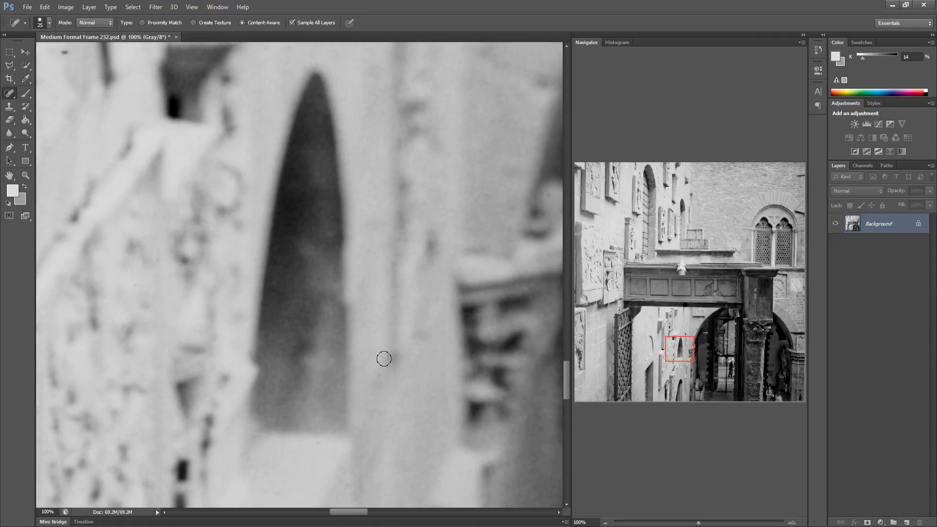
mouse_move(408, 374)
mouse_down()
mouse_move(376, 376)
mouse_move(347, 335)
mouse_move(299, 347)
mouse_up()
click(409, 248)
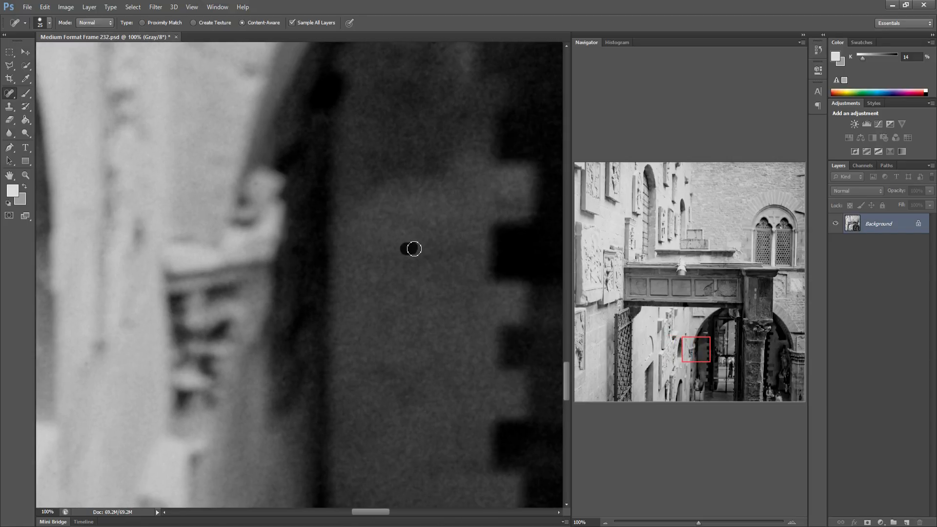
Spot-heal the dark spots on the arch's inner edge and on the ledge of the pillar's carved capital
drag(418, 257, 256, 279)
drag(339, 259, 234, 259)
drag(400, 258, 296, 252)
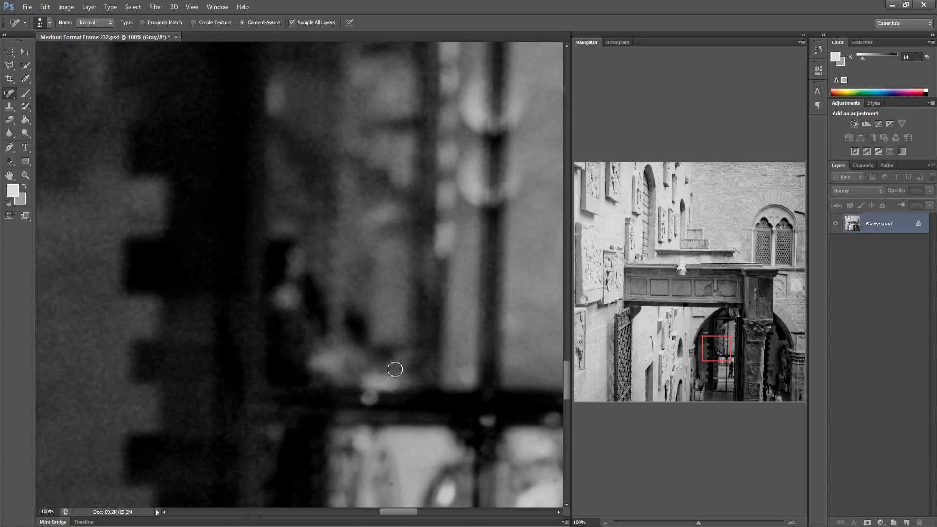
drag(393, 326, 274, 316)
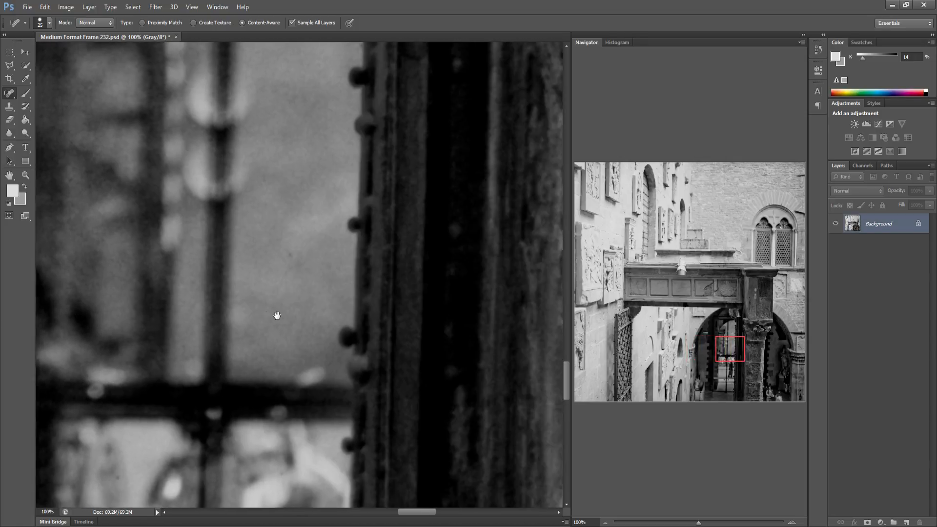
drag(361, 291, 310, 287)
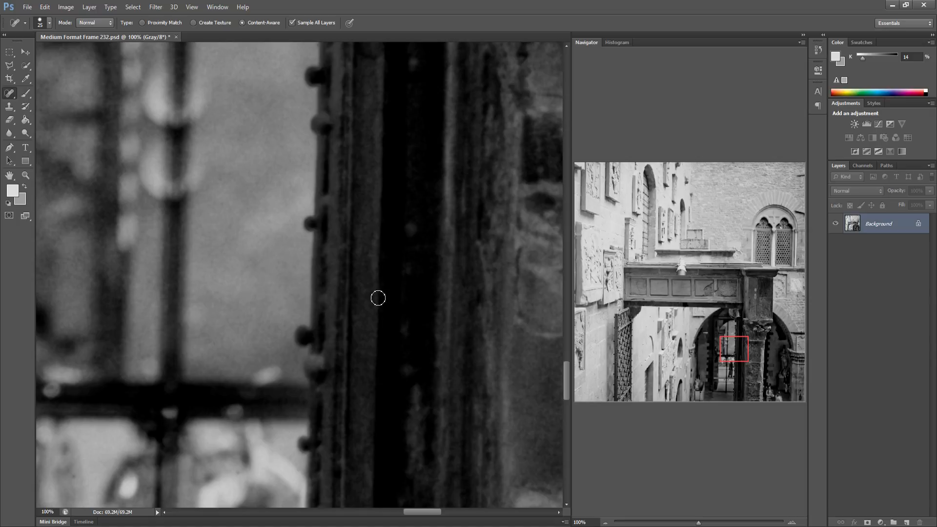
drag(385, 287, 220, 292)
drag(362, 281, 245, 278)
drag(423, 292, 311, 293)
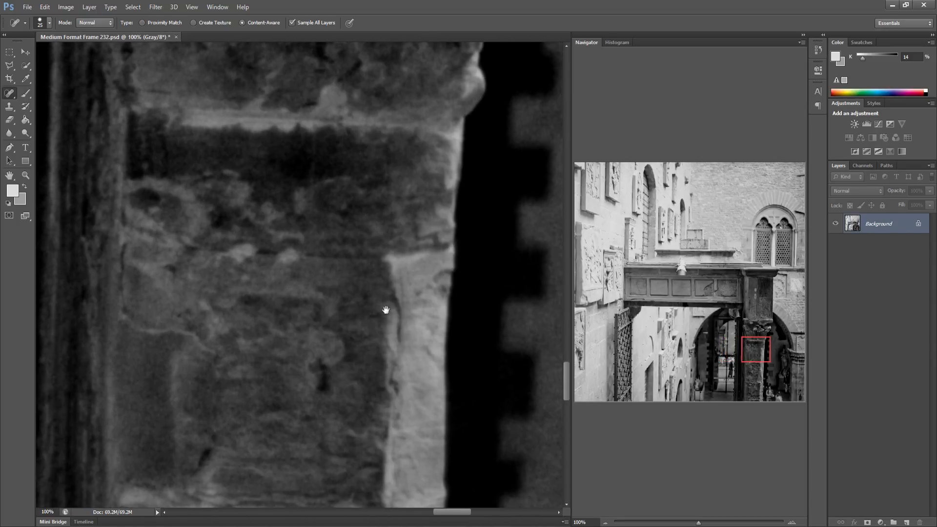
drag(385, 310, 303, 299)
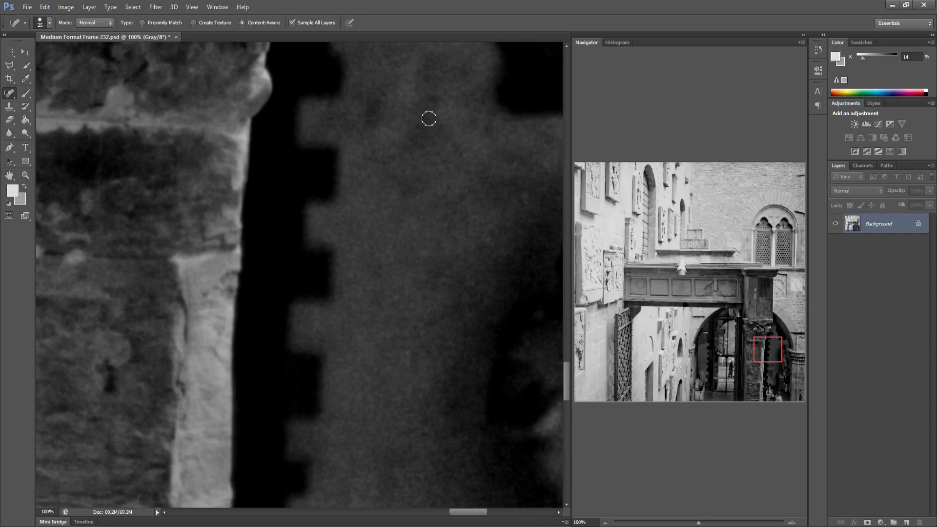
drag(429, 245, 203, 213)
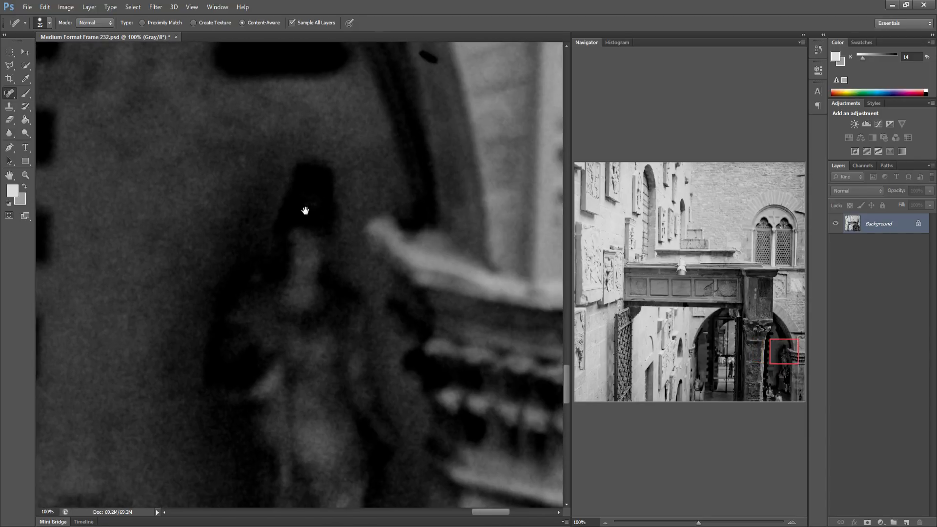
drag(305, 211, 264, 210)
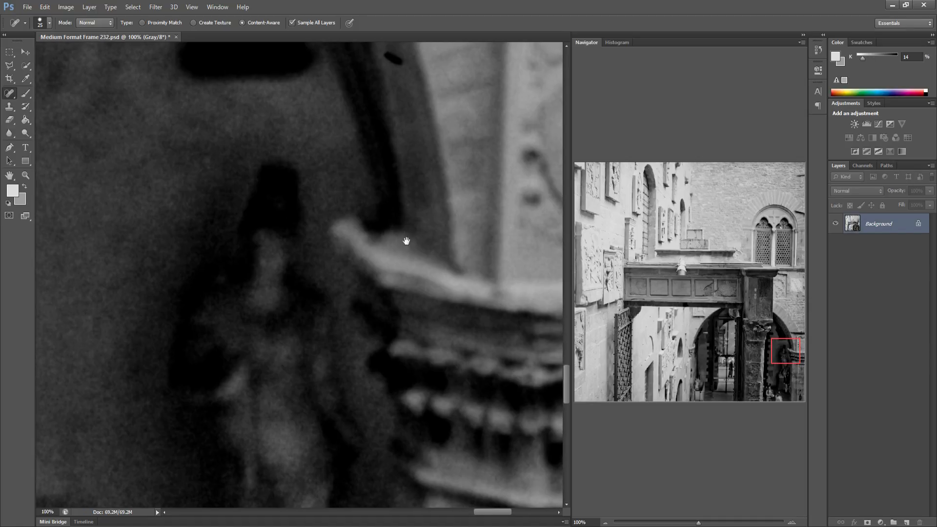
drag(406, 241, 394, 263)
drag(365, 108, 377, 112)
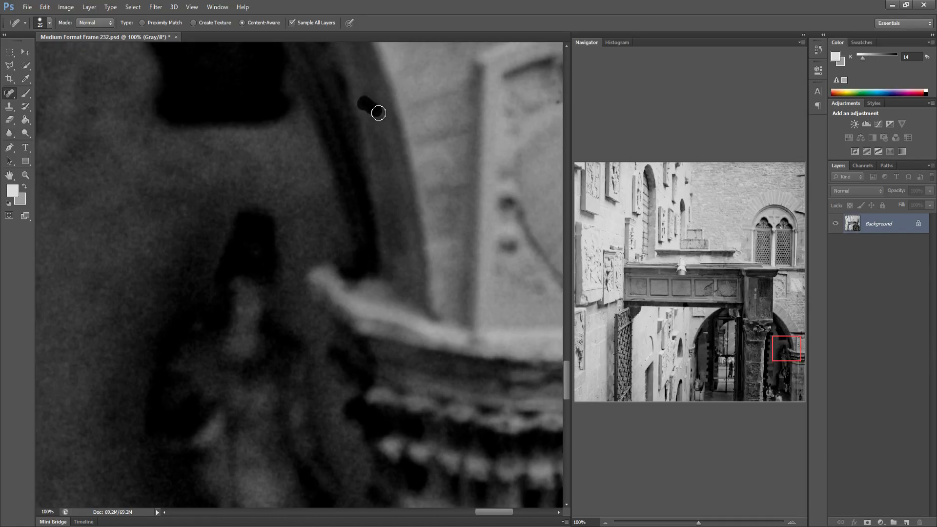
click(374, 108)
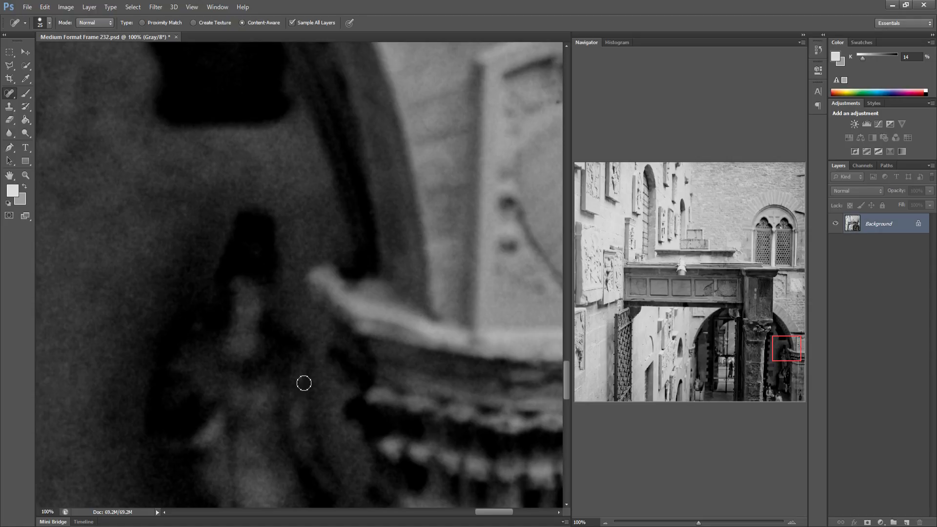
drag(419, 368, 262, 341)
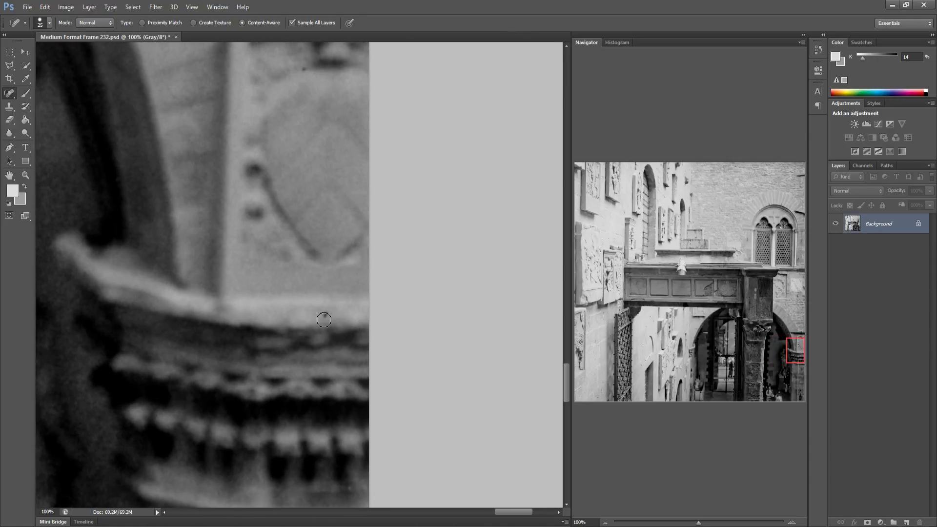
click(326, 315)
Spot-heal several specks on the pale wall beside the carved figure at the image's left edge
drag(597, 352, 597, 360)
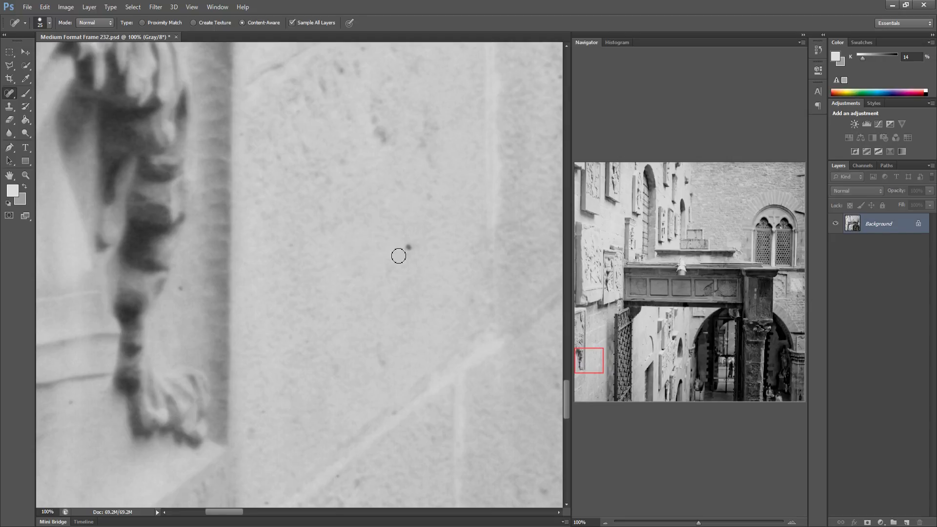
click(407, 248)
click(180, 288)
click(251, 436)
click(263, 415)
drag(258, 450, 273, 450)
click(355, 484)
Spot-heal two specks on the pale wall just beside the iron gate
drag(387, 441, 255, 430)
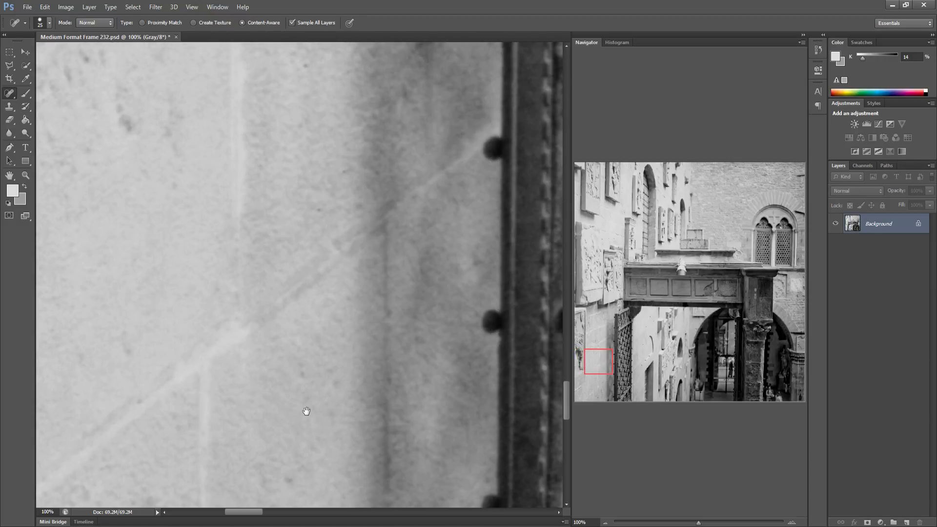
drag(305, 410, 203, 394)
drag(297, 373, 203, 369)
drag(391, 384, 230, 368)
drag(385, 235, 284, 218)
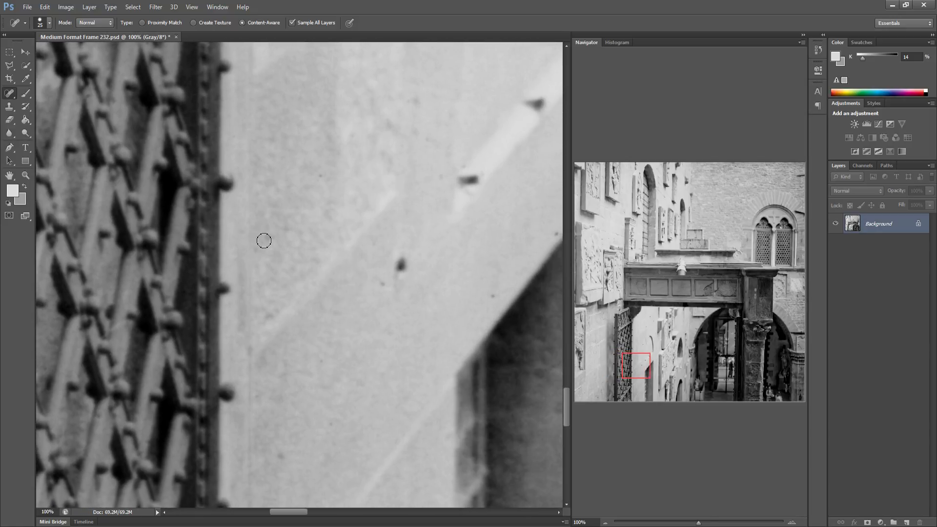
click(264, 242)
click(289, 230)
Scan the middle of the photo around the gate, street and archway pillar for remaining dust
drag(485, 259, 320, 264)
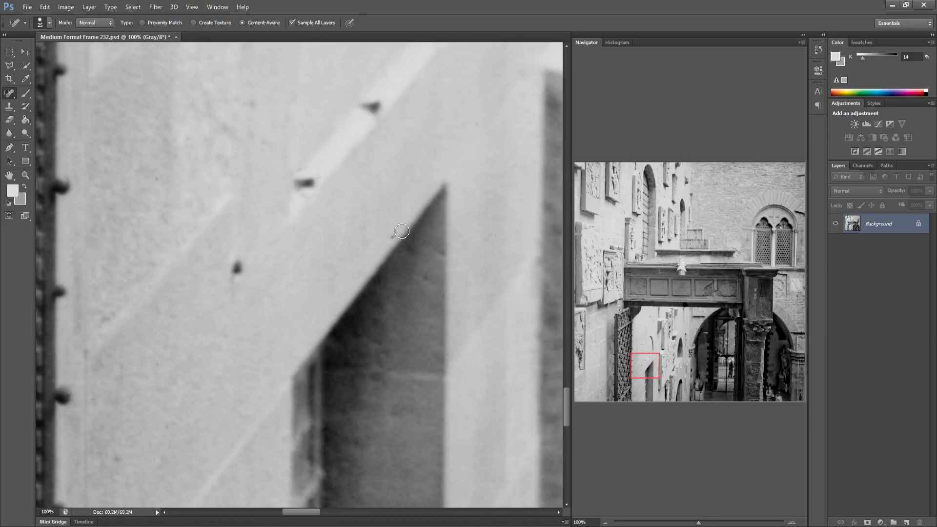
mouse_move(474, 320)
mouse_down()
mouse_move(294, 288)
mouse_move(212, 288)
mouse_up()
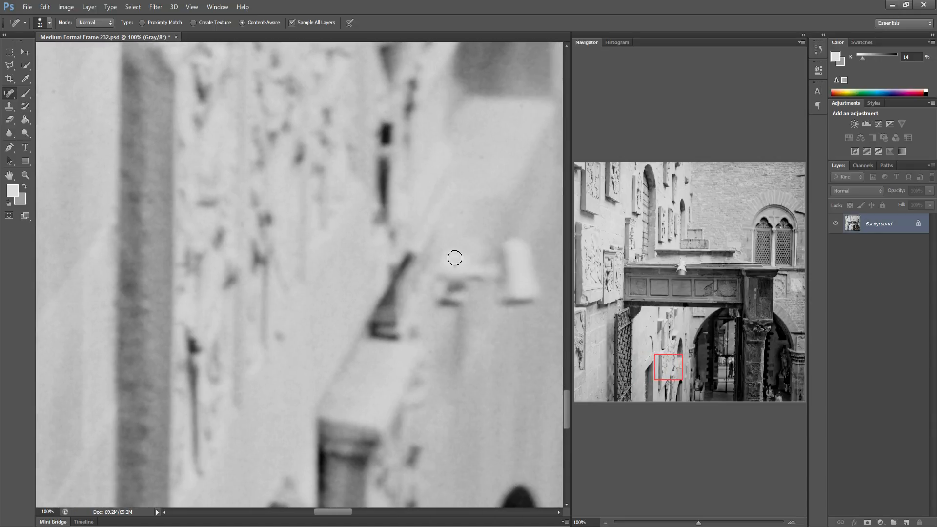
mouse_move(479, 383)
mouse_down()
mouse_move(383, 375)
mouse_move(337, 320)
mouse_move(220, 328)
mouse_up()
mouse_move(422, 336)
mouse_down()
mouse_move(261, 335)
mouse_move(366, 354)
mouse_move(193, 370)
mouse_up()
mouse_move(498, 378)
mouse_down()
mouse_move(433, 398)
mouse_move(311, 358)
mouse_up()
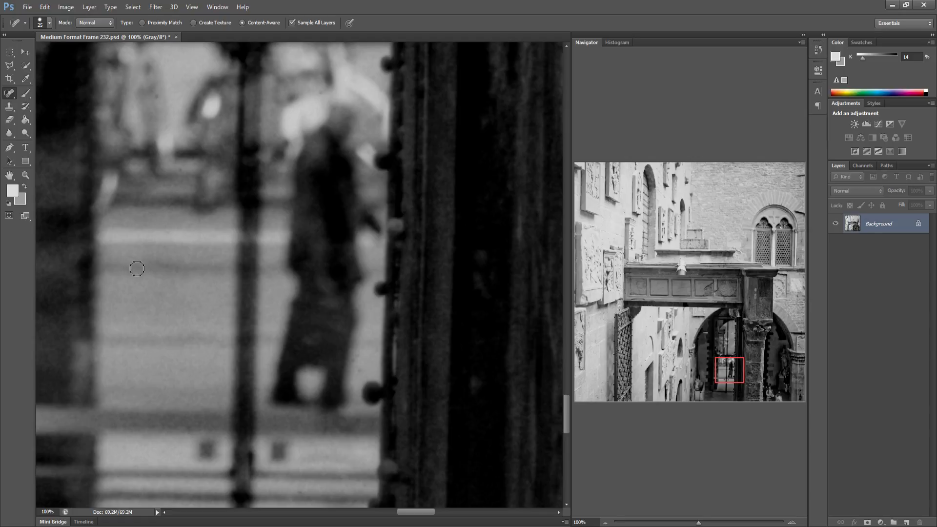
drag(386, 350, 221, 310)
drag(448, 312, 220, 307)
drag(313, 317, 197, 307)
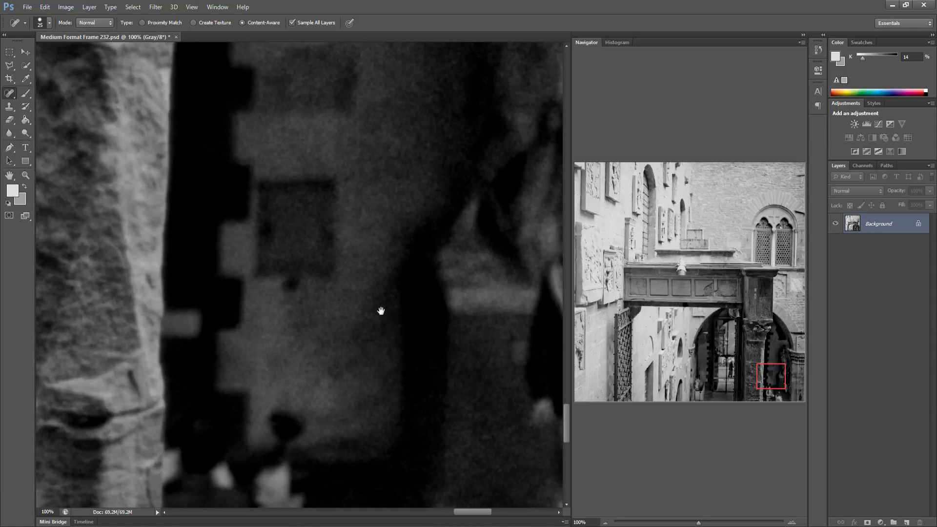
drag(381, 310, 253, 308)
drag(428, 327, 351, 328)
drag(459, 326, 323, 316)
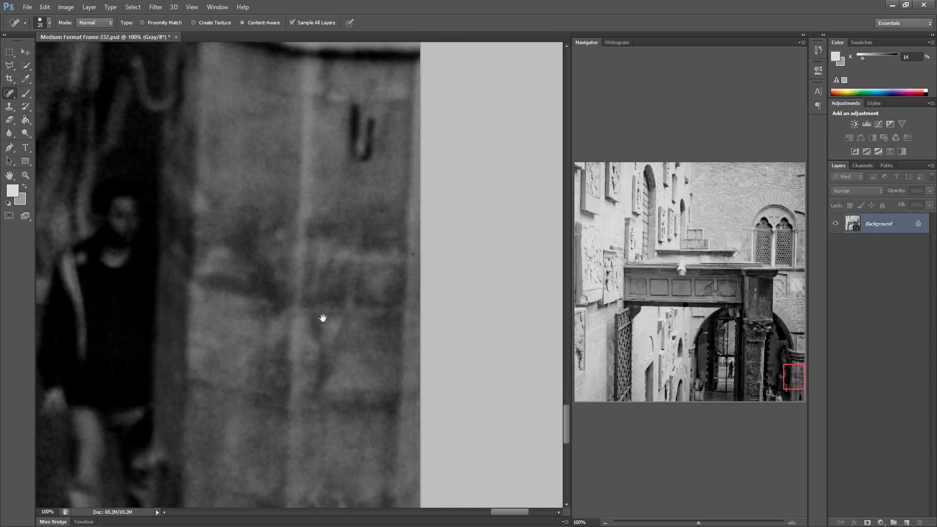
Scan along the bottom edge of the photo for remaining dust spots
drag(589, 390, 563, 394)
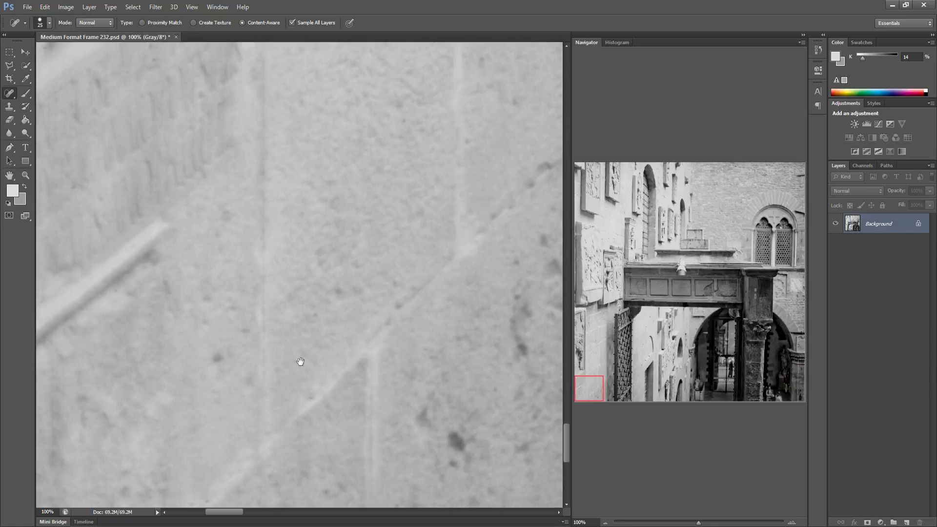
drag(303, 322, 314, 280)
drag(549, 264, 270, 326)
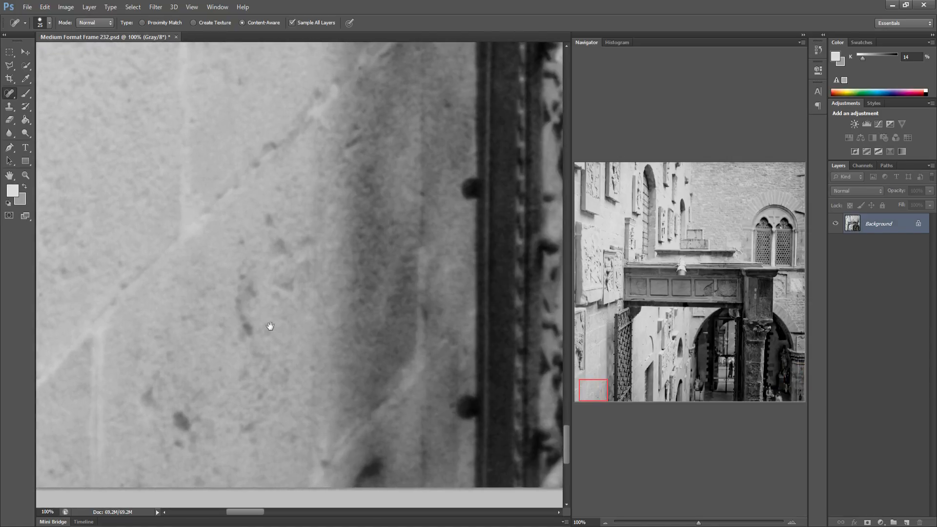
drag(522, 362, 263, 328)
drag(417, 356, 208, 346)
drag(408, 348, 183, 339)
drag(371, 354, 198, 360)
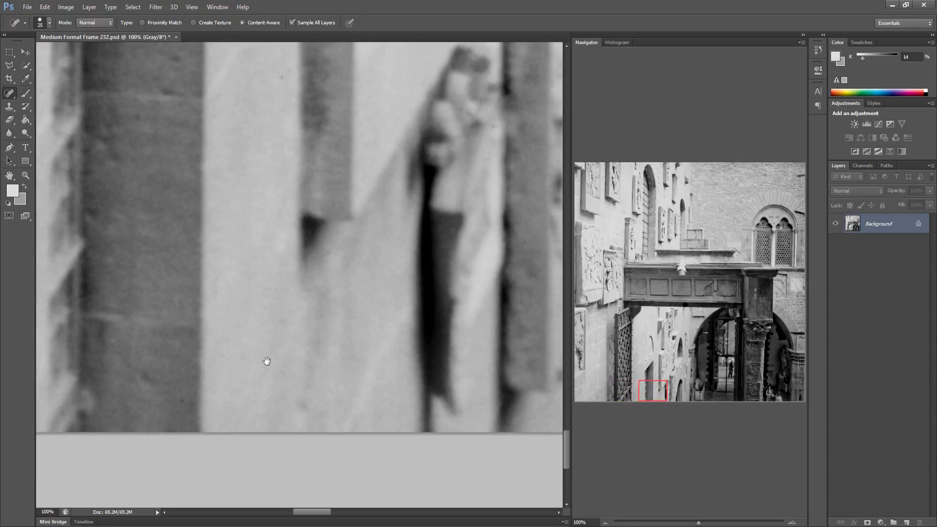
drag(267, 361, 258, 361)
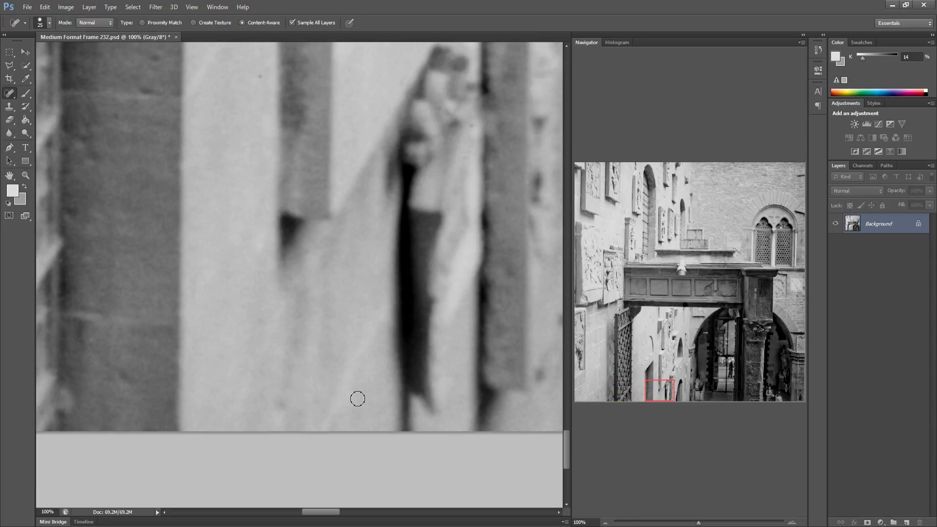
drag(304, 393, 167, 387)
mouse_move(327, 397)
mouse_down()
mouse_move(278, 400)
mouse_move(286, 358)
mouse_up()
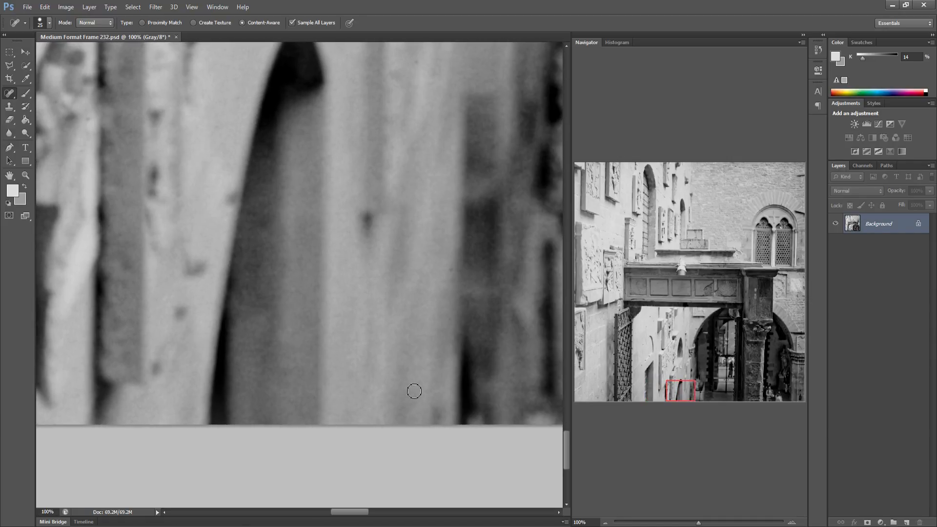
drag(383, 403, 200, 393)
drag(430, 383, 141, 362)
drag(327, 356, 224, 357)
drag(366, 358, 284, 362)
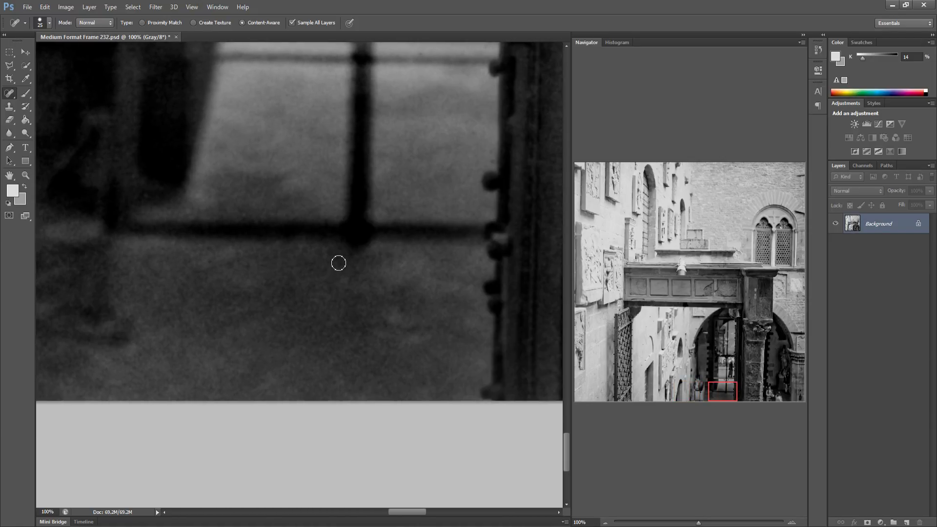
mouse_move(422, 342)
mouse_down()
mouse_move(353, 339)
mouse_move(321, 359)
mouse_move(329, 349)
mouse_move(233, 352)
mouse_up()
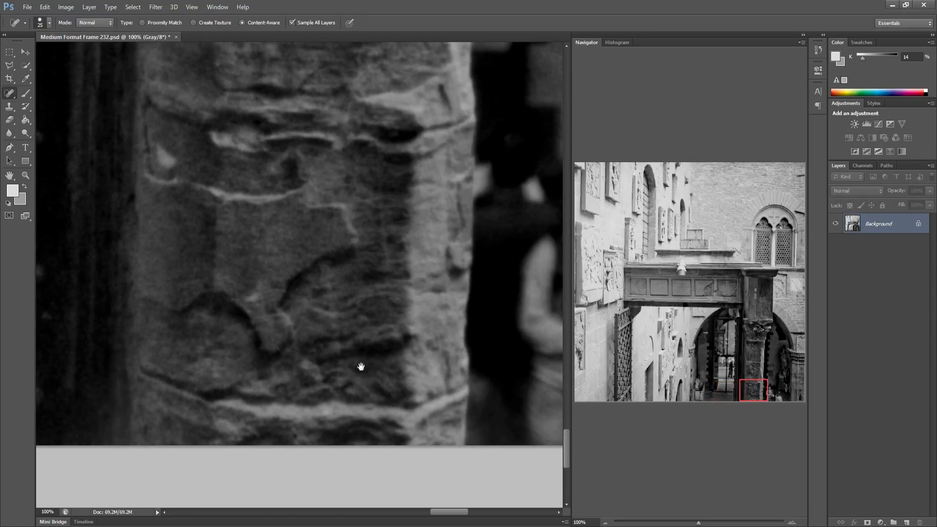
drag(350, 365, 226, 359)
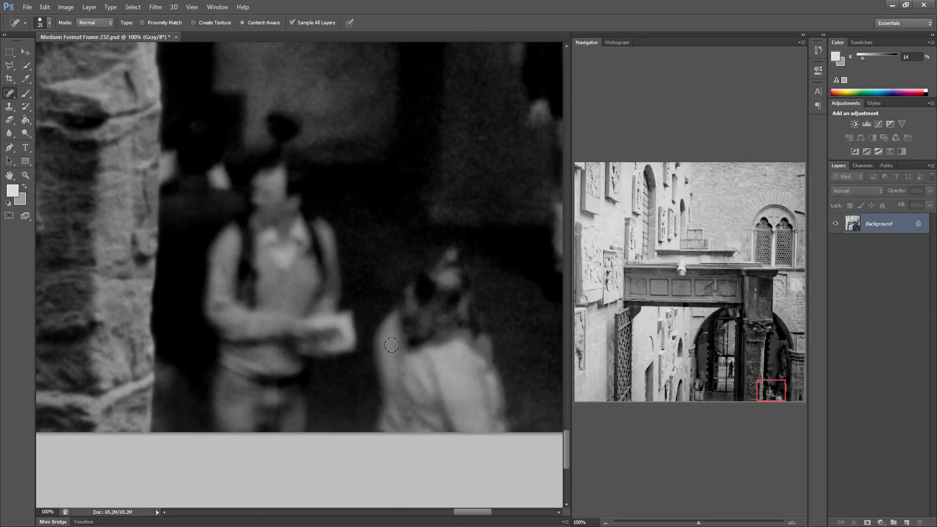
drag(383, 368, 232, 383)
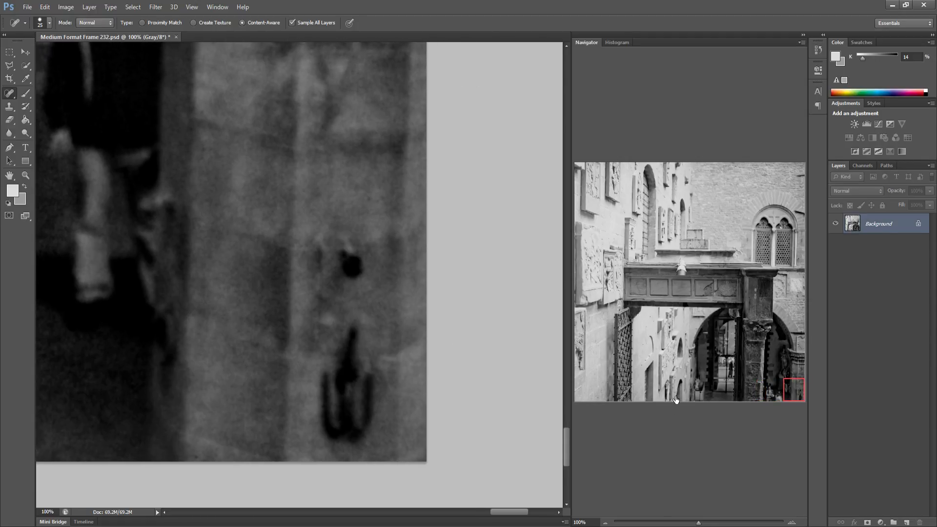
click(637, 391)
mouse_move(637, 391)
mouse_down()
mouse_move(569, 396)
mouse_move(647, 336)
mouse_up()
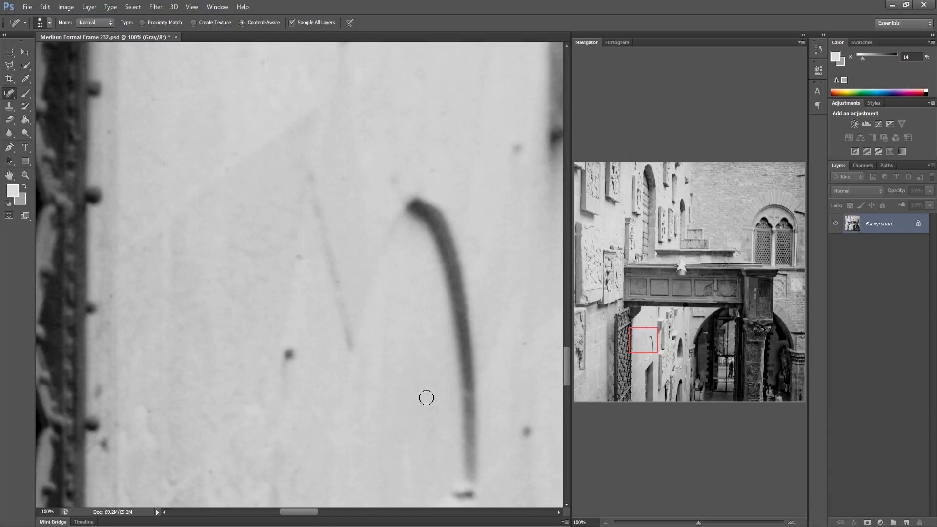
Save the cleaned Frame 232 photo and close its document, leaving the Frame 237 photo open
key(alt)
key(ctrl+0)
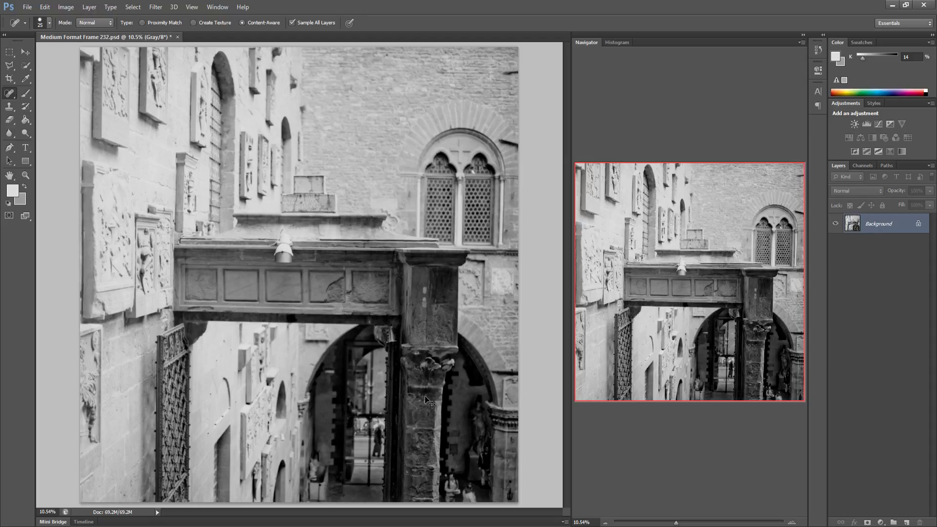
key(ctrl+s)
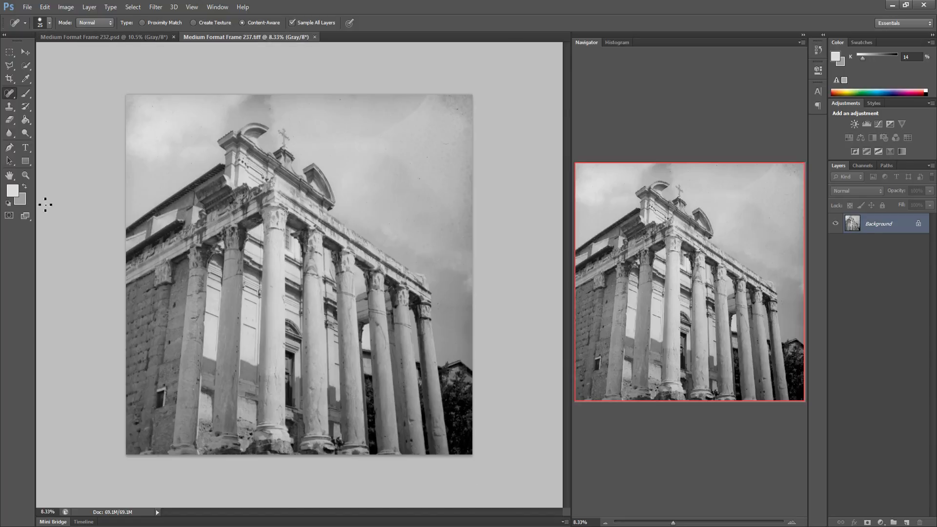
click(145, 38)
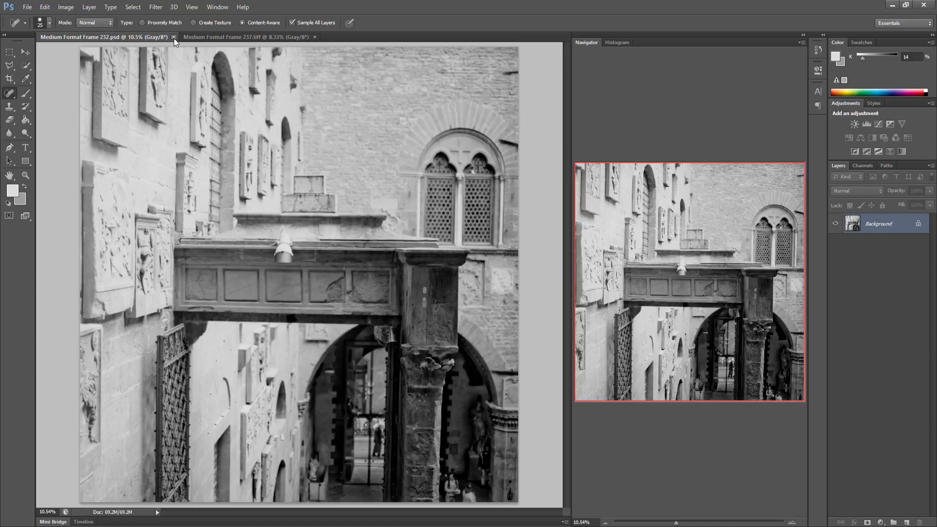
click(174, 37)
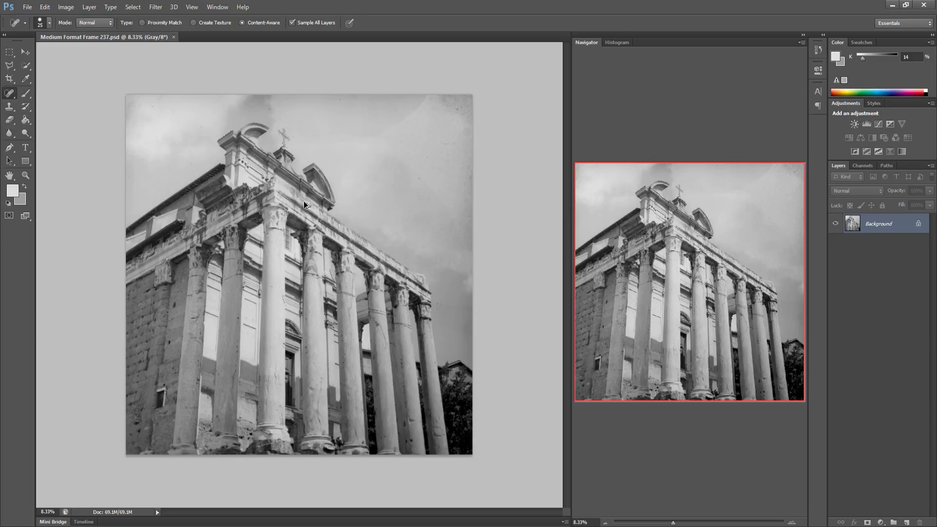
Spot-heal several dust specks in the sky along the upper-left edge of the Frame 237 photo
key(ctrl+1)
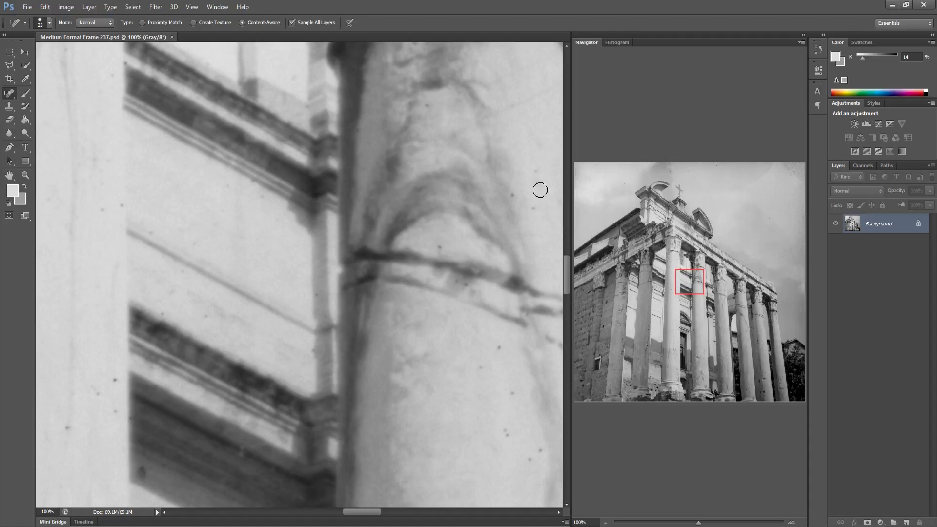
click(577, 169)
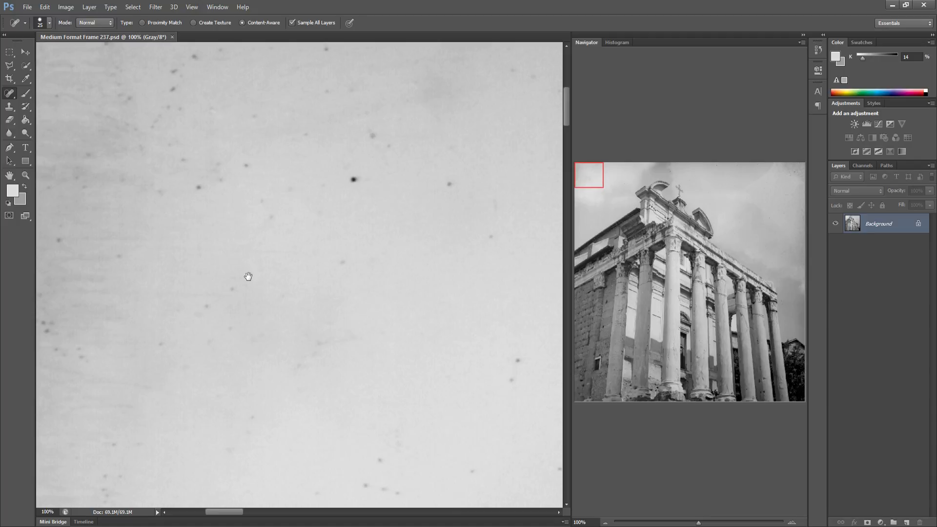
scroll(253, 274, left, 2)
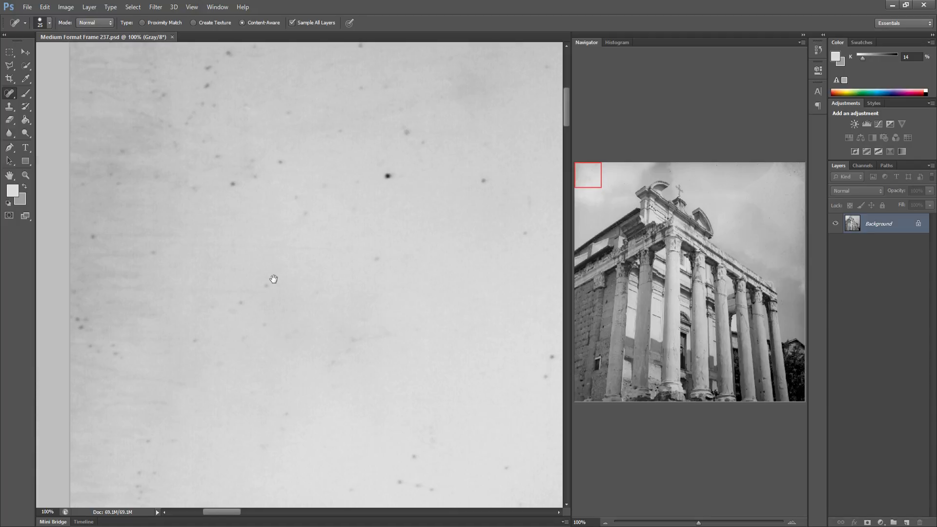
click(114, 350)
click(96, 350)
click(92, 346)
click(81, 325)
drag(79, 330, 93, 315)
Spot-heal more specks across the upper-left sky area and save the photo
click(194, 339)
click(241, 302)
click(267, 286)
mouse_move(263, 329)
mouse_down()
mouse_move(242, 331)
mouse_move(231, 307)
mouse_up()
drag(159, 469, 138, 483)
key(ctrl+s)
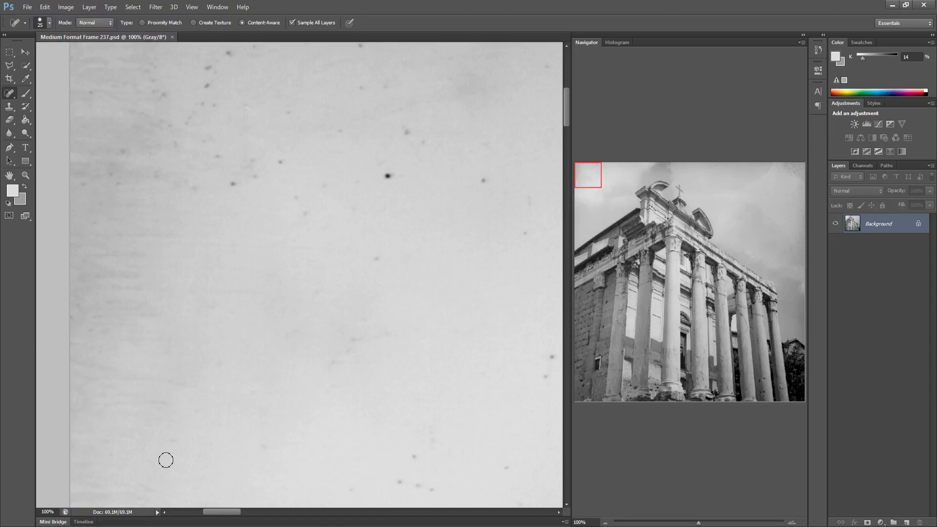
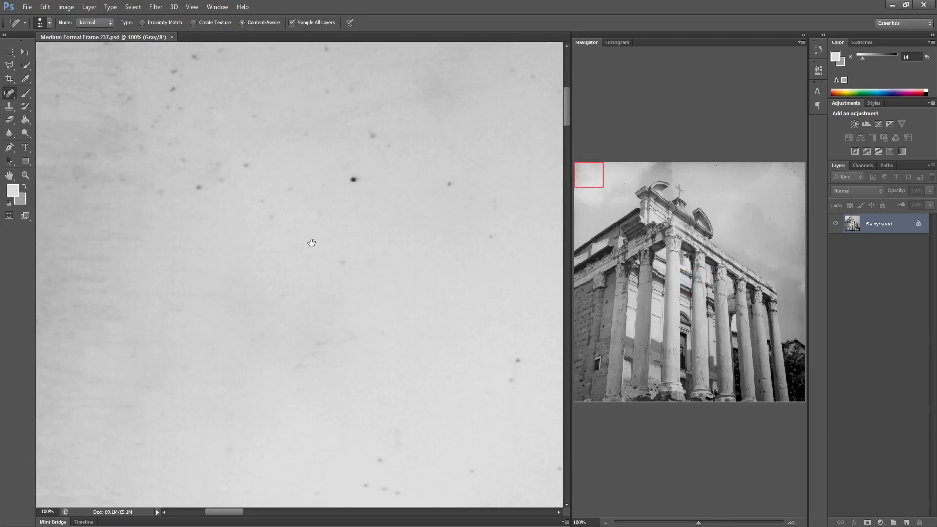
Spot-heal the dust specks in the upper-left sky of the Frame 237 photo, including the large dark spot
drag(184, 173, 215, 201)
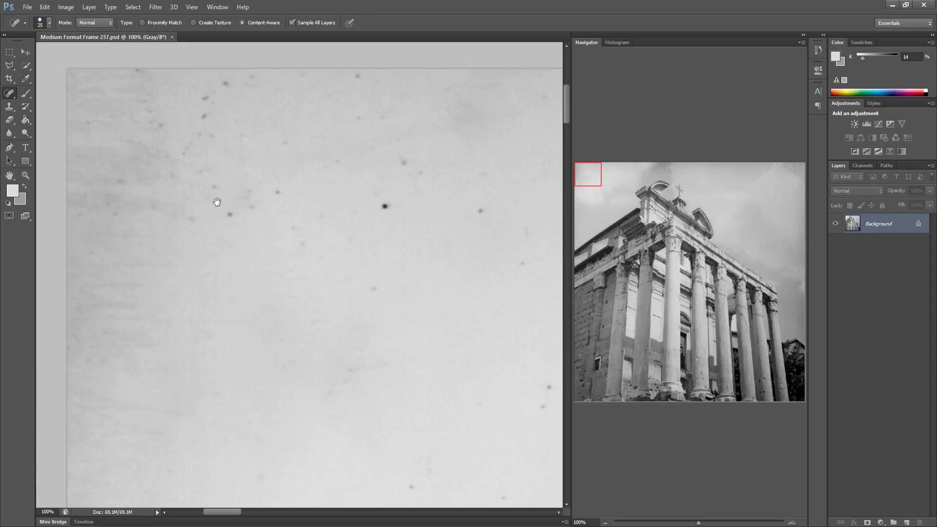
drag(124, 189, 90, 212)
drag(85, 214, 138, 215)
drag(196, 221, 179, 214)
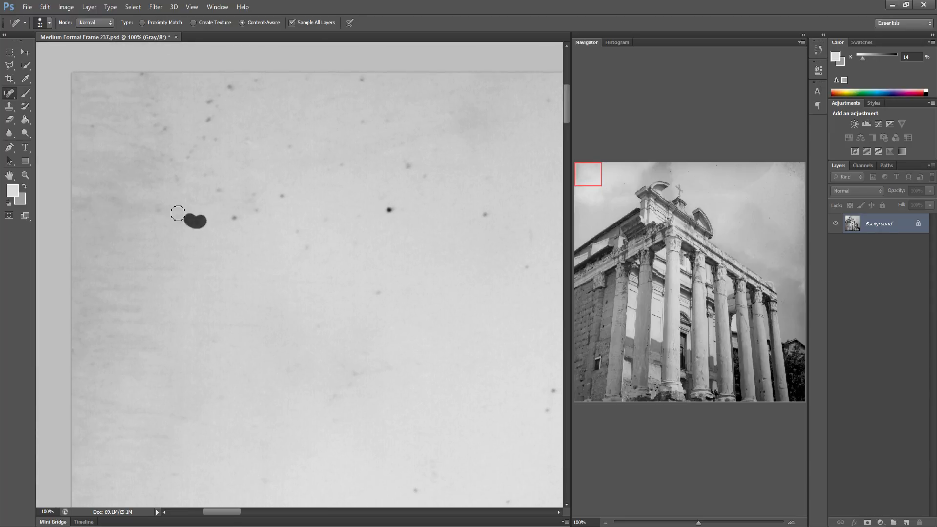
click(154, 206)
drag(250, 209, 250, 208)
click(251, 197)
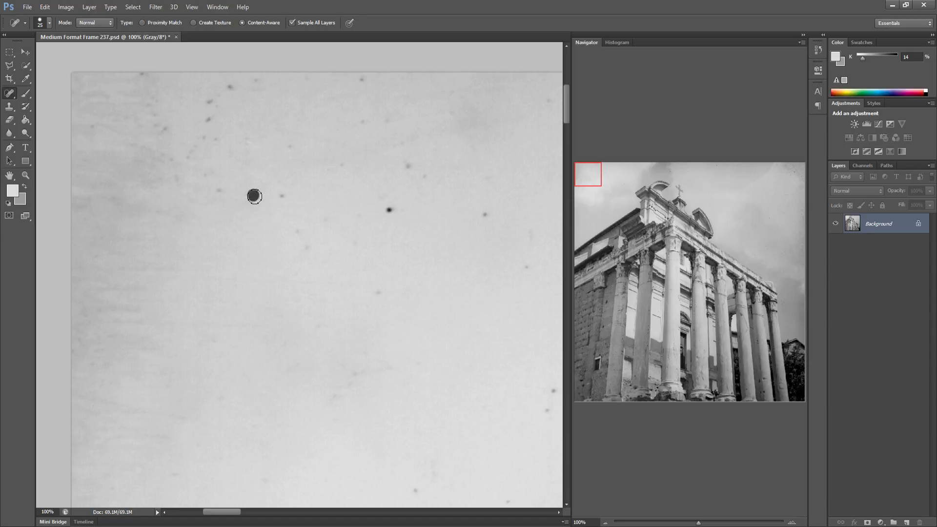
click(278, 199)
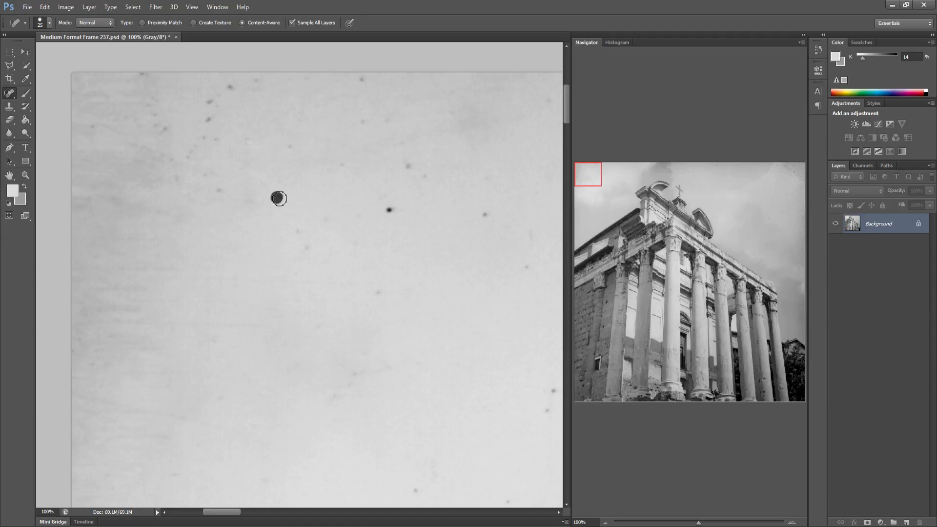
click(325, 218)
click(388, 208)
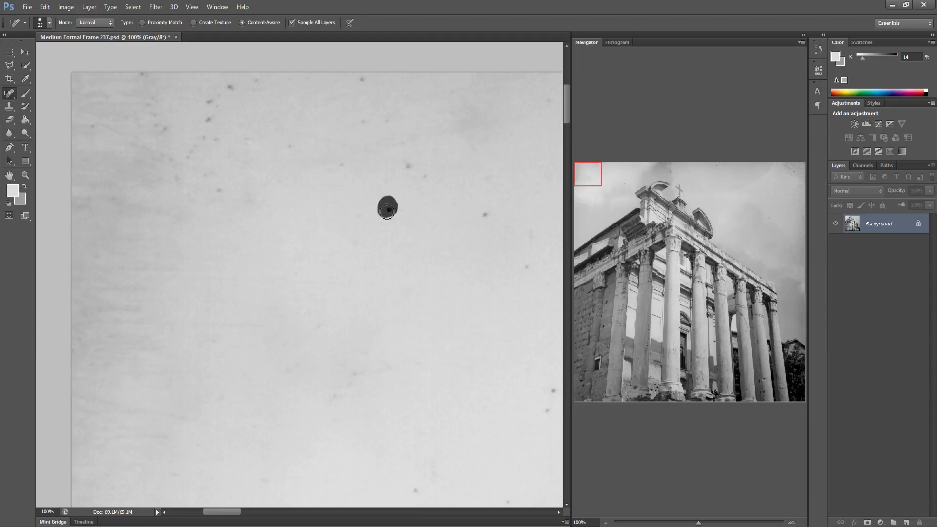
click(358, 237)
click(360, 211)
click(408, 167)
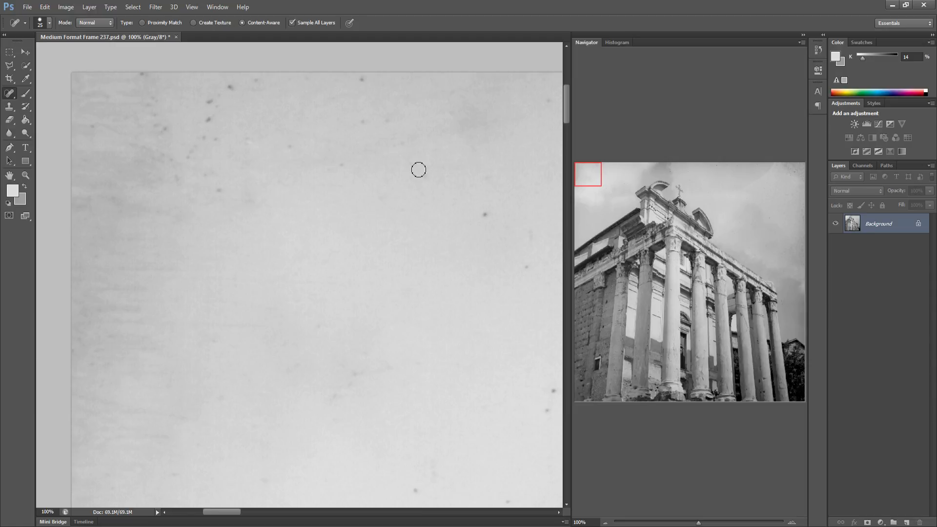
click(425, 177)
Heal a few more specks and a short hair near the top edge of the upper-left sky
drag(335, 163, 347, 168)
drag(359, 104, 362, 122)
mouse_move(228, 84)
mouse_down()
mouse_move(238, 93)
mouse_move(200, 101)
mouse_move(215, 105)
mouse_move(220, 149)
mouse_move(209, 138)
mouse_move(188, 171)
mouse_move(220, 190)
mouse_move(220, 174)
mouse_move(180, 183)
mouse_up()
mouse_move(168, 131)
mouse_down()
mouse_move(158, 134)
mouse_move(168, 120)
mouse_up()
drag(94, 126, 96, 126)
drag(295, 152, 244, 143)
Spot-heal the scattered specks in the next stretch of sky to the right along the top edge
drag(436, 241, 333, 243)
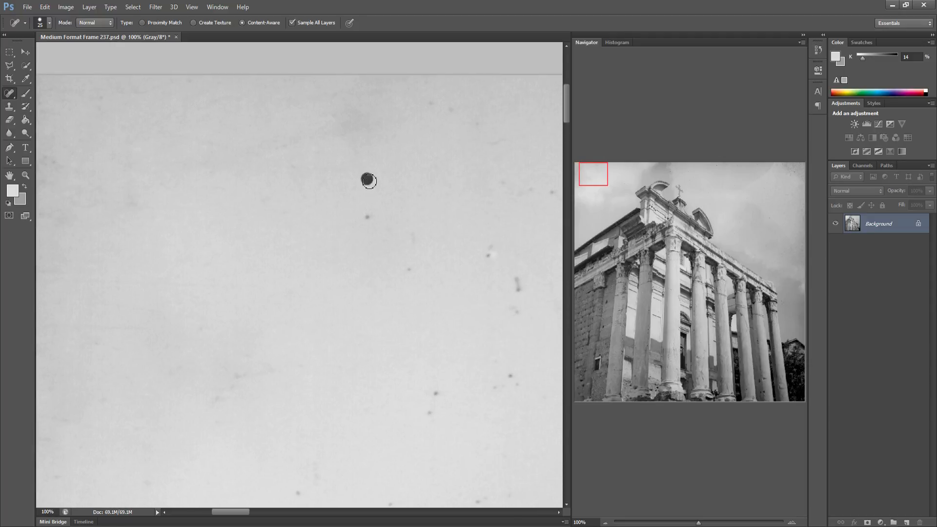
drag(369, 181, 368, 181)
click(367, 216)
drag(409, 253, 411, 232)
click(436, 393)
click(429, 413)
click(510, 376)
click(517, 385)
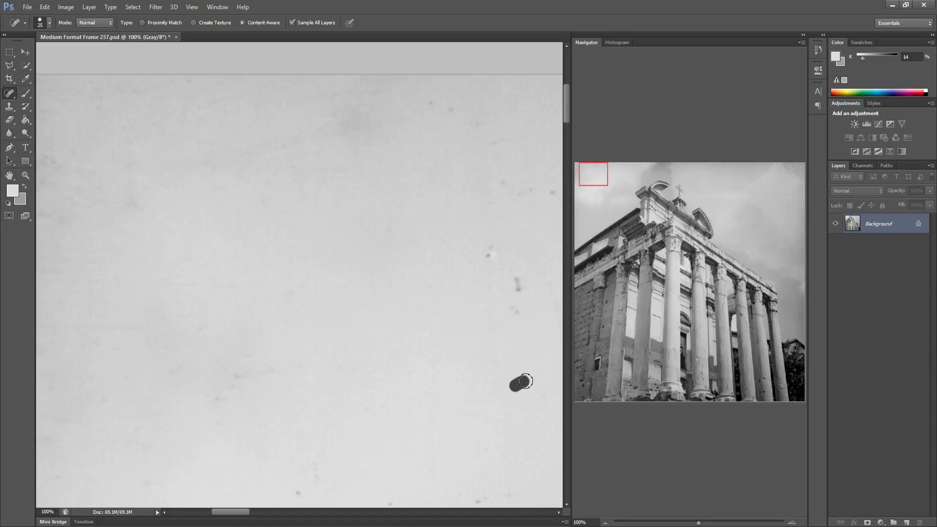
click(517, 311)
click(517, 289)
drag(492, 246, 489, 256)
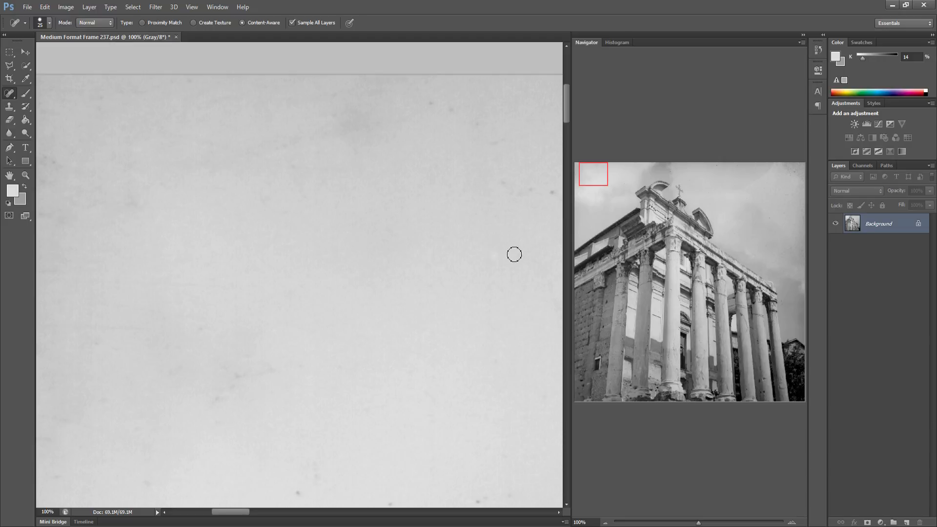
click(503, 182)
click(530, 190)
mouse_move(447, 114)
mouse_down()
mouse_move(455, 105)
mouse_move(439, 101)
mouse_move(478, 121)
mouse_up()
Remove the dust specks along the photo's top border further right
drag(500, 235, 379, 252)
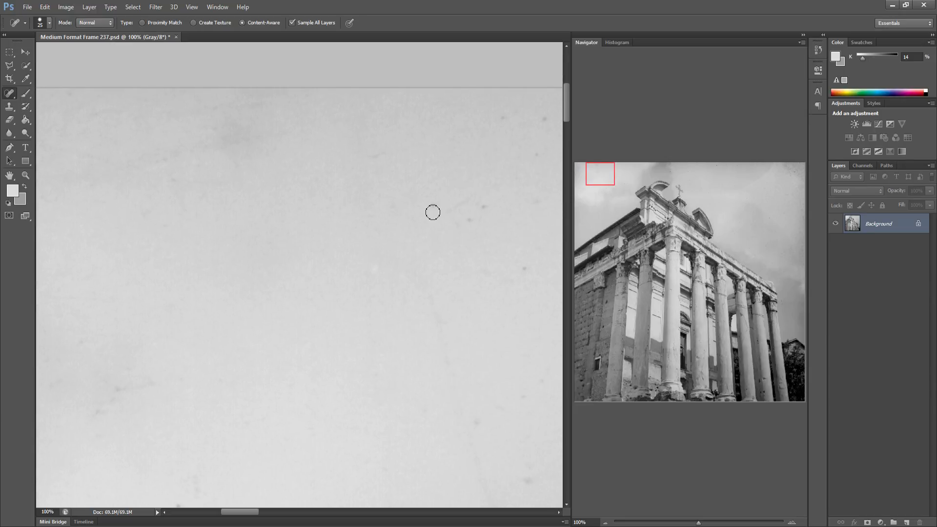
drag(477, 211, 483, 207)
drag(521, 272, 526, 267)
drag(529, 205, 537, 151)
drag(500, 117, 501, 116)
drag(543, 117, 545, 115)
drag(515, 111, 516, 110)
Spot-heal specks in the lower part of this sky section and along the top border
drag(508, 212, 302, 212)
click(378, 217)
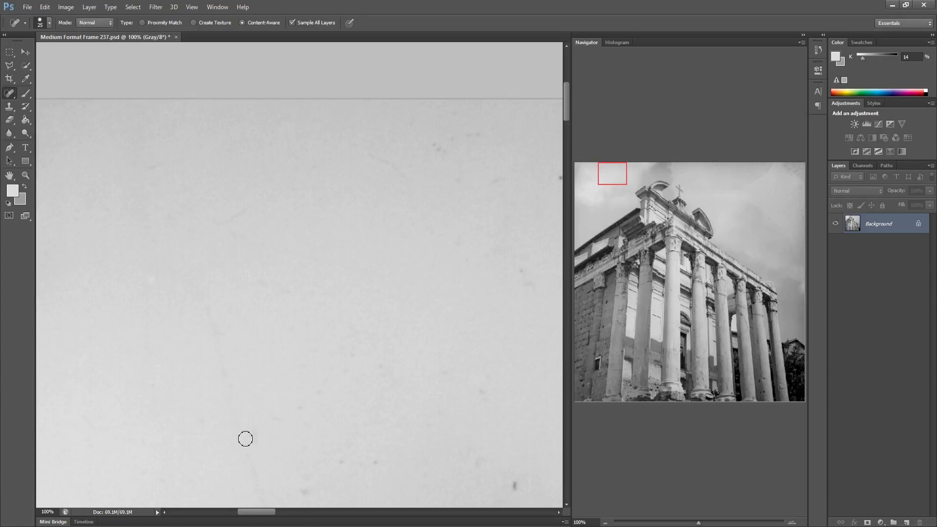
drag(326, 466, 359, 456)
drag(374, 462, 376, 461)
drag(299, 492, 323, 490)
mouse_move(476, 472)
mouse_down()
mouse_move(490, 462)
mouse_move(479, 438)
mouse_up()
click(466, 452)
drag(476, 392, 485, 388)
drag(524, 483, 515, 484)
drag(516, 274, 530, 285)
mouse_move(430, 136)
mouse_down()
mouse_move(448, 153)
mouse_move(450, 138)
mouse_move(467, 138)
mouse_up()
Clean the dust spots in the following sky section, including several dark specks on its right side
drag(512, 251, 320, 247)
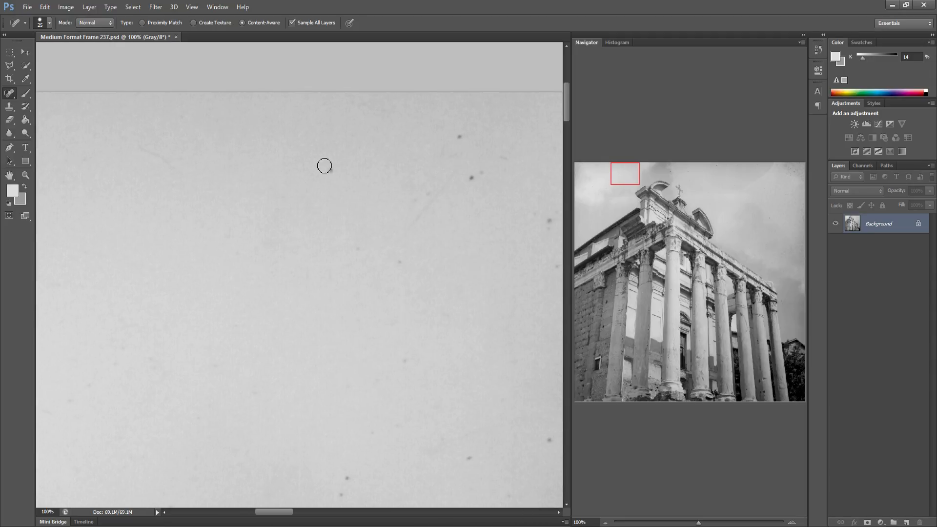
drag(362, 252, 350, 246)
click(343, 478)
click(469, 460)
click(406, 360)
click(549, 440)
drag(533, 230, 545, 212)
drag(471, 177, 483, 172)
drag(462, 131, 457, 138)
mouse_move(416, 201)
mouse_down()
mouse_move(428, 193)
mouse_move(415, 226)
mouse_up()
Spot-heal faint specks and a blotch in the sky section left of the temple's pediment
drag(487, 212, 335, 205)
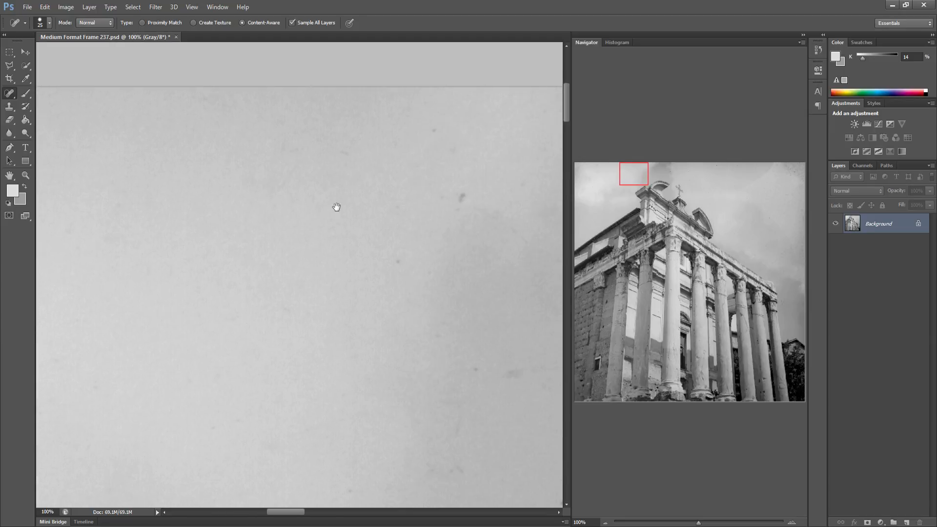
drag(385, 267, 405, 264)
click(460, 192)
drag(377, 143, 389, 143)
drag(431, 196, 500, 211)
drag(494, 370, 521, 371)
drag(442, 423, 455, 426)
drag(538, 152, 539, 152)
Heal the specks in the sky just above the pediment's curved top
mouse_move(505, 237)
mouse_down()
mouse_move(491, 224)
mouse_move(372, 211)
mouse_up()
click(374, 364)
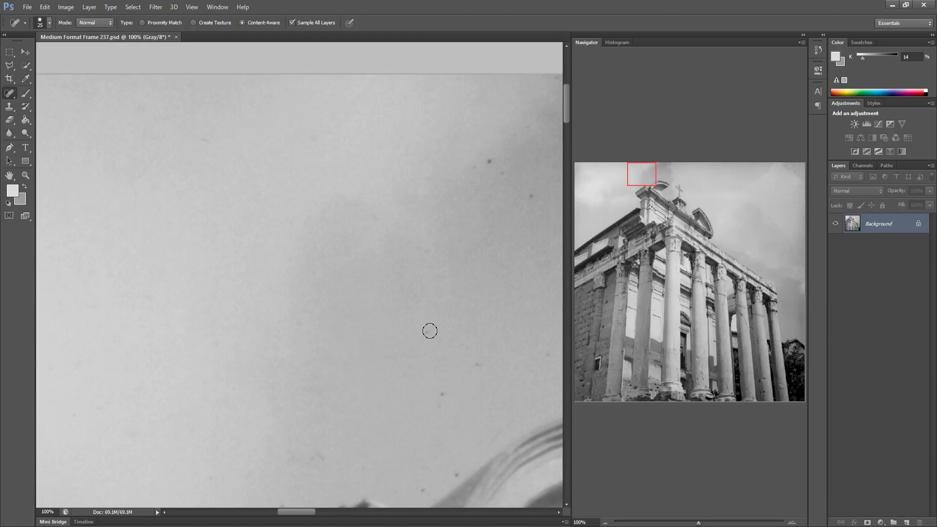
click(427, 333)
click(442, 393)
click(477, 365)
drag(534, 201, 527, 186)
click(452, 472)
Remove the specks and the curved hair in the sky above the pediment
mouse_move(439, 408)
mouse_down()
mouse_move(475, 387)
mouse_move(359, 386)
mouse_up()
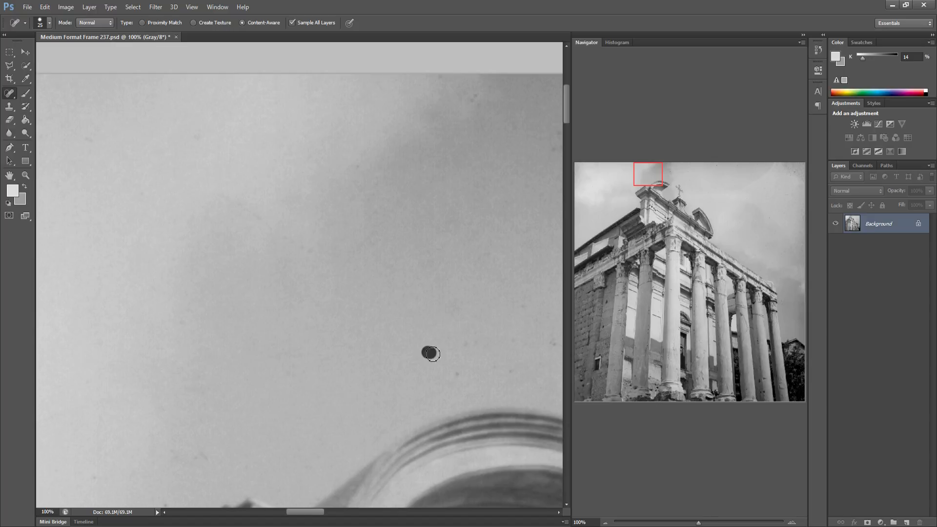
mouse_move(433, 355)
mouse_down()
mouse_move(464, 347)
mouse_move(462, 339)
mouse_move(379, 335)
mouse_up()
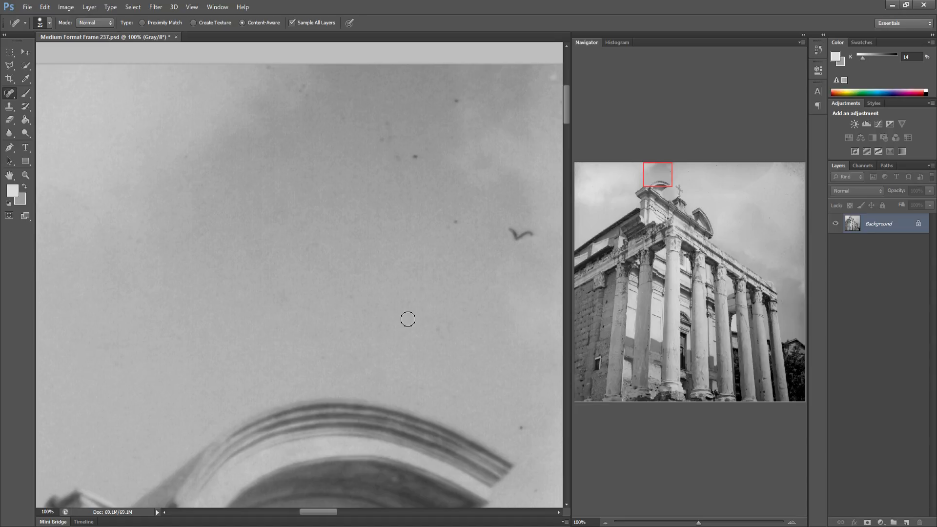
click(521, 426)
click(453, 225)
drag(509, 231, 537, 234)
mouse_move(392, 155)
mouse_down()
mouse_move(405, 161)
mouse_move(394, 122)
mouse_up()
Spot-heal the specks in the sky to the right of the pediment's curve
drag(496, 221, 305, 226)
mouse_move(453, 279)
mouse_down()
mouse_move(500, 267)
mouse_move(486, 243)
mouse_up()
drag(488, 292, 499, 295)
drag(521, 356, 529, 362)
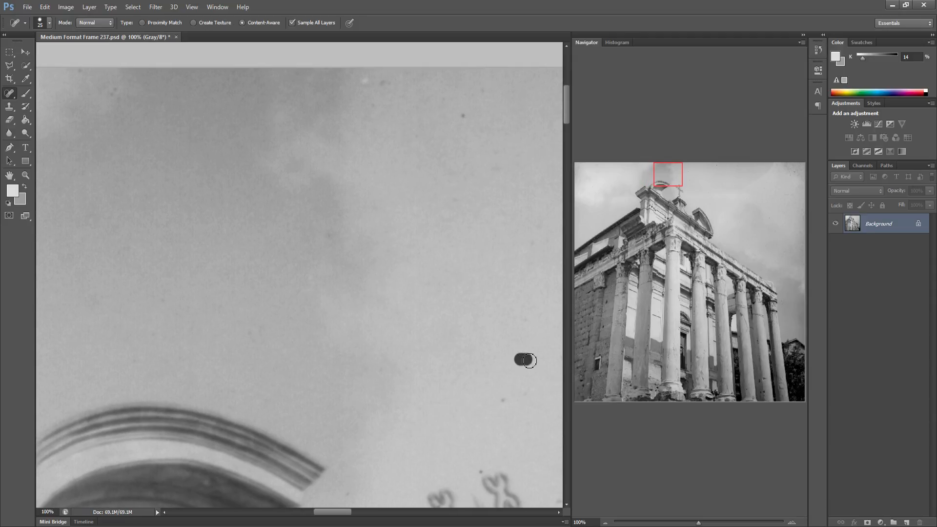
drag(500, 396, 528, 392)
drag(459, 127, 483, 92)
Heal the small specks in the sky above the cross ornament on the pediment
mouse_move(473, 182)
mouse_down()
mouse_move(414, 174)
mouse_move(391, 201)
mouse_move(397, 222)
mouse_up()
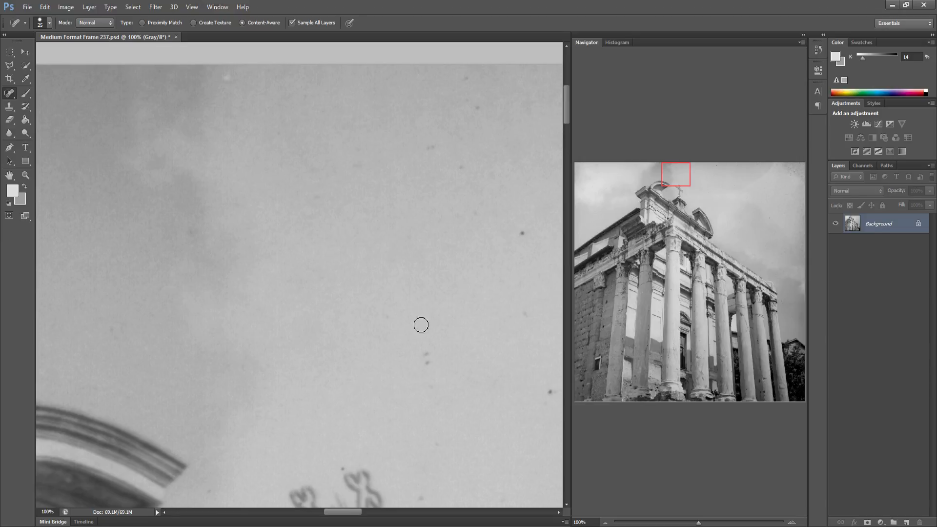
drag(423, 349, 426, 368)
mouse_move(490, 382)
mouse_down()
mouse_move(369, 368)
mouse_move(423, 360)
mouse_up()
drag(460, 323, 515, 308)
drag(469, 434, 479, 433)
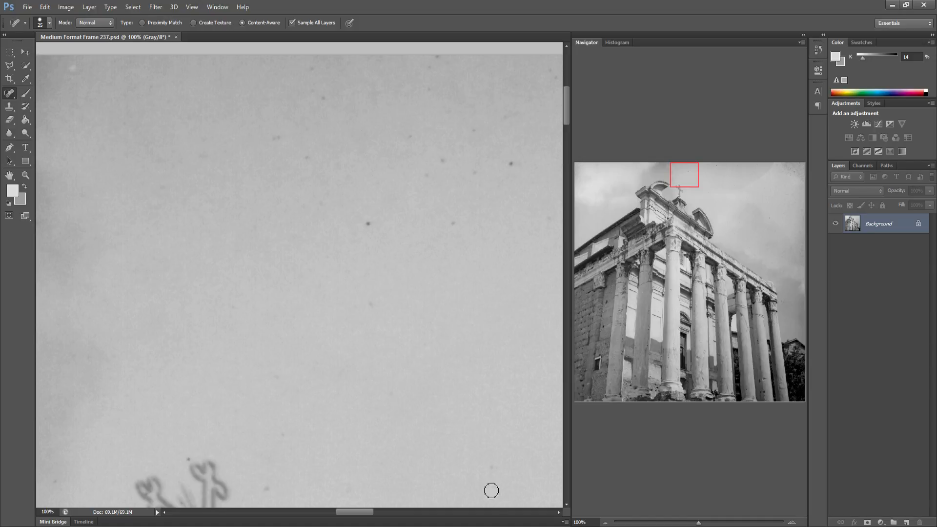
drag(486, 474, 495, 471)
click(182, 457)
Spot-heal the many small specks scattered across the sky above the cross ornament
drag(366, 226, 366, 225)
drag(453, 220, 453, 220)
click(430, 178)
click(442, 163)
drag(520, 163, 516, 157)
click(472, 132)
drag(407, 141, 412, 137)
drag(270, 139, 295, 124)
click(324, 98)
click(314, 65)
click(335, 167)
click(318, 202)
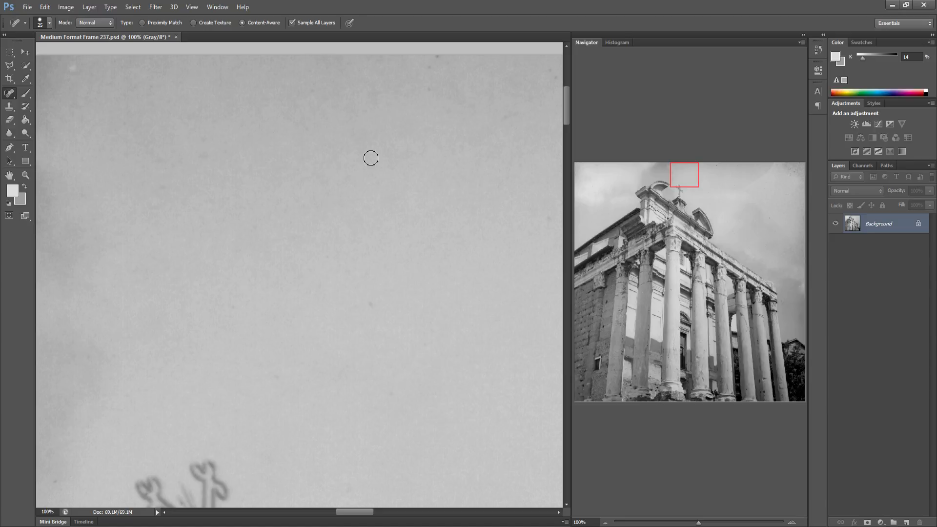
click(436, 56)
Clean the specks in the sky section further right along the top edge
drag(419, 205, 337, 204)
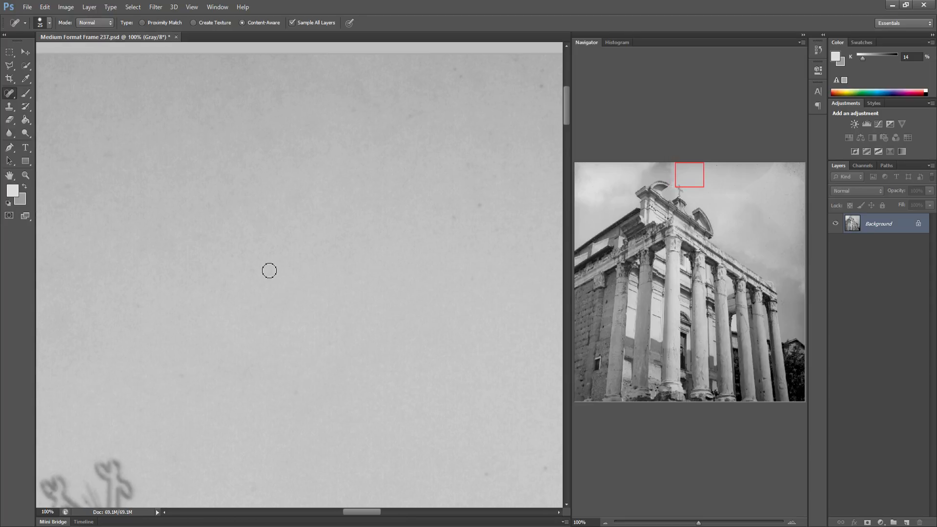
drag(444, 251, 347, 247)
mouse_move(351, 215)
mouse_down()
mouse_move(338, 220)
mouse_move(379, 197)
mouse_move(369, 169)
mouse_move(351, 184)
mouse_up()
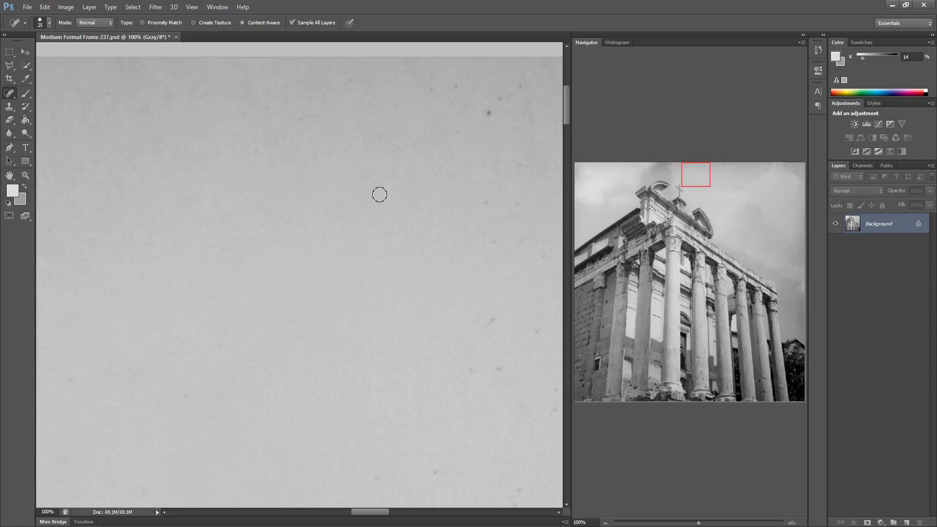
drag(352, 279, 372, 285)
click(470, 366)
click(555, 405)
click(488, 114)
click(516, 91)
click(518, 169)
Remove the dark spot and surrounding specks in the next sky section to the right
drag(515, 274, 307, 272)
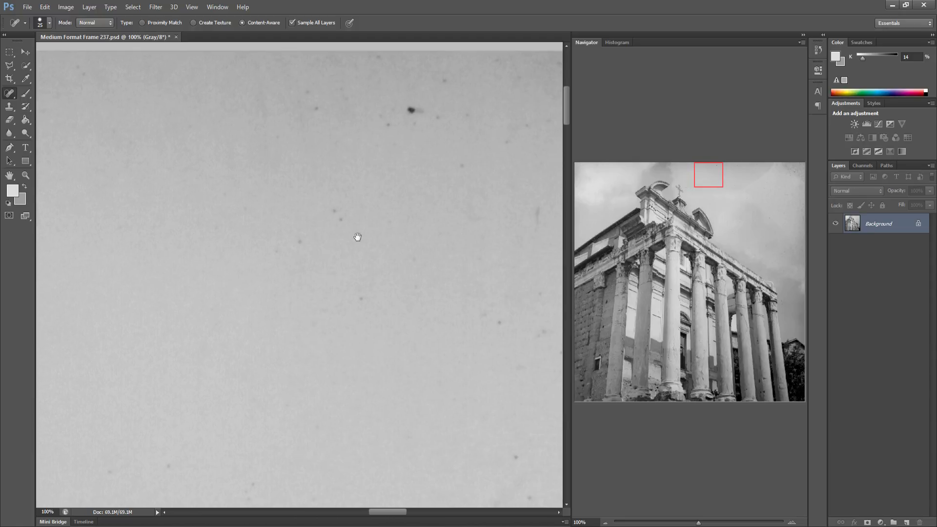
click(196, 225)
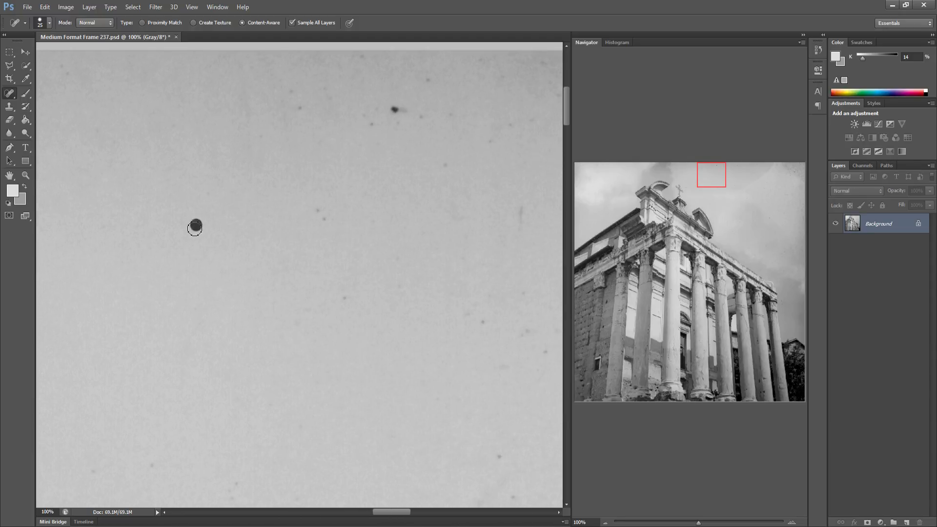
drag(324, 204, 318, 226)
click(347, 296)
click(297, 325)
click(529, 331)
mouse_move(521, 296)
mouse_down()
mouse_move(478, 292)
mouse_move(462, 315)
mouse_move(482, 322)
mouse_up()
Spot-heal the specks near the top border of this section, including a dark speck at the top
click(293, 105)
drag(360, 54, 351, 60)
click(360, 81)
mouse_move(329, 94)
mouse_down()
mouse_move(320, 86)
mouse_move(281, 119)
mouse_up()
drag(244, 91, 246, 115)
mouse_move(391, 109)
mouse_down()
mouse_move(413, 109)
mouse_move(379, 126)
mouse_up()
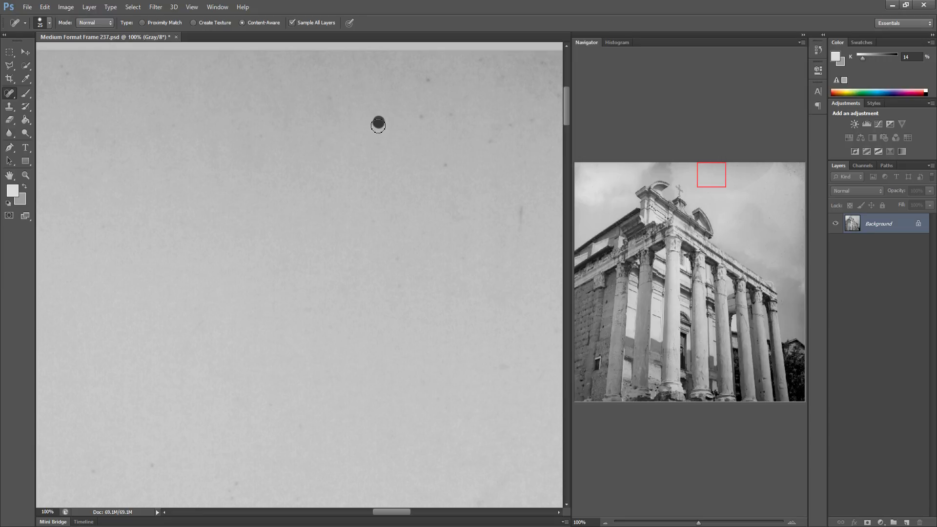
click(327, 102)
click(449, 117)
click(428, 83)
click(444, 168)
click(487, 142)
click(509, 125)
click(502, 184)
Spot-heal the scattered specks and a hair across the middle of the next sky section
mouse_move(456, 238)
mouse_down()
mouse_move(332, 258)
mouse_move(385, 233)
mouse_move(327, 170)
mouse_up()
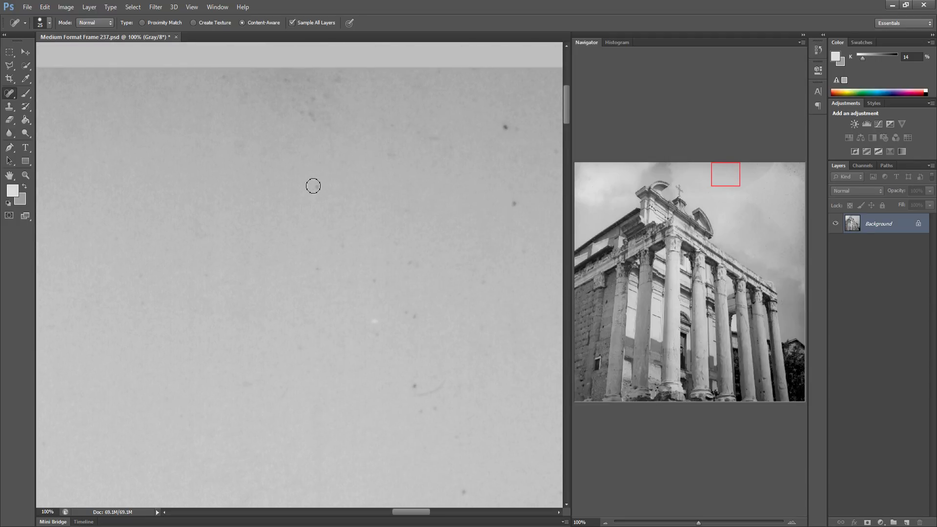
click(378, 277)
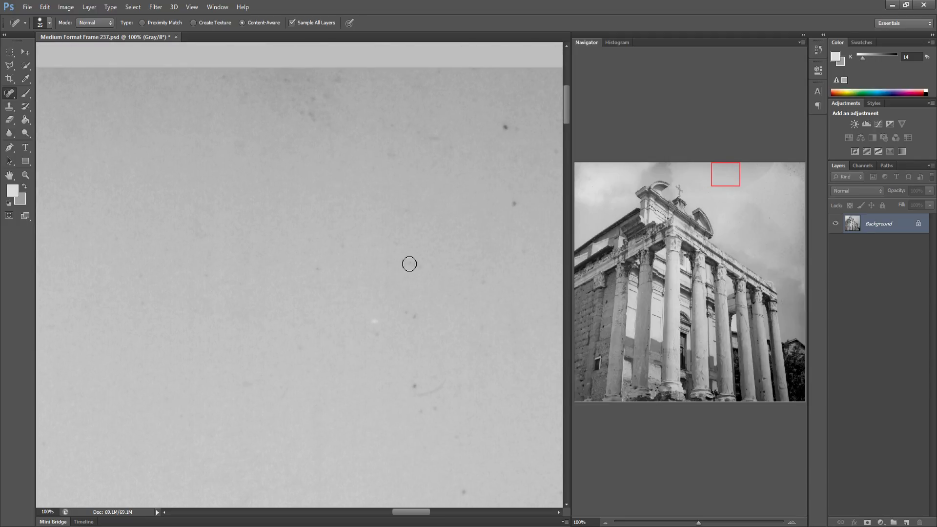
click(413, 316)
drag(415, 384, 435, 403)
click(463, 498)
click(322, 279)
drag(483, 268, 473, 280)
click(514, 205)
Heal the specks along the top border in the upper part of this sky section
drag(515, 154, 523, 174)
click(539, 162)
click(557, 154)
click(394, 152)
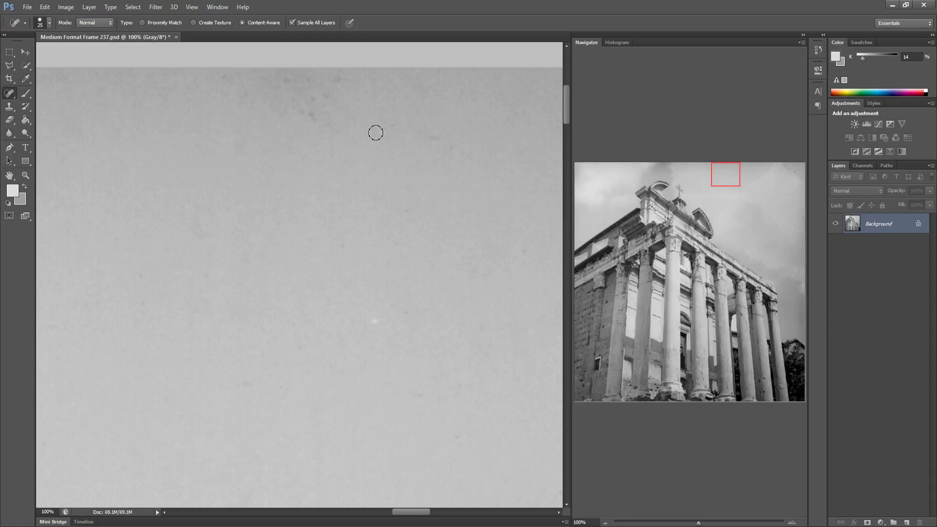
click(311, 117)
click(331, 83)
click(293, 84)
drag(218, 83, 250, 97)
drag(408, 200, 268, 197)
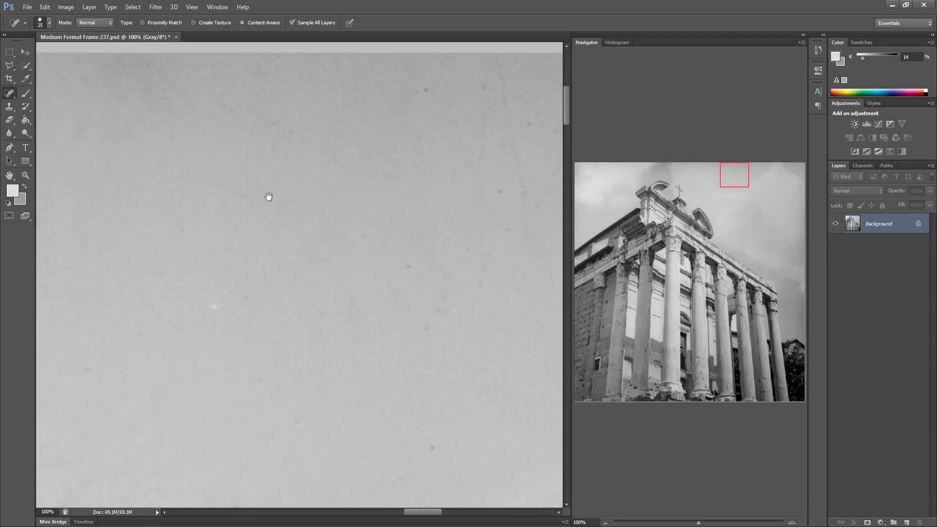
Spot-heal the specks in the upper right of this sky section, close to the top border
click(368, 239)
drag(385, 256, 415, 266)
drag(434, 445, 443, 443)
click(480, 290)
mouse_move(471, 268)
mouse_down()
mouse_move(517, 222)
mouse_move(522, 236)
mouse_up()
drag(527, 191, 531, 208)
mouse_move(424, 93)
mouse_down()
mouse_move(491, 85)
mouse_move(532, 130)
mouse_move(507, 93)
mouse_move(526, 178)
mouse_up()
click(524, 123)
drag(489, 120, 483, 157)
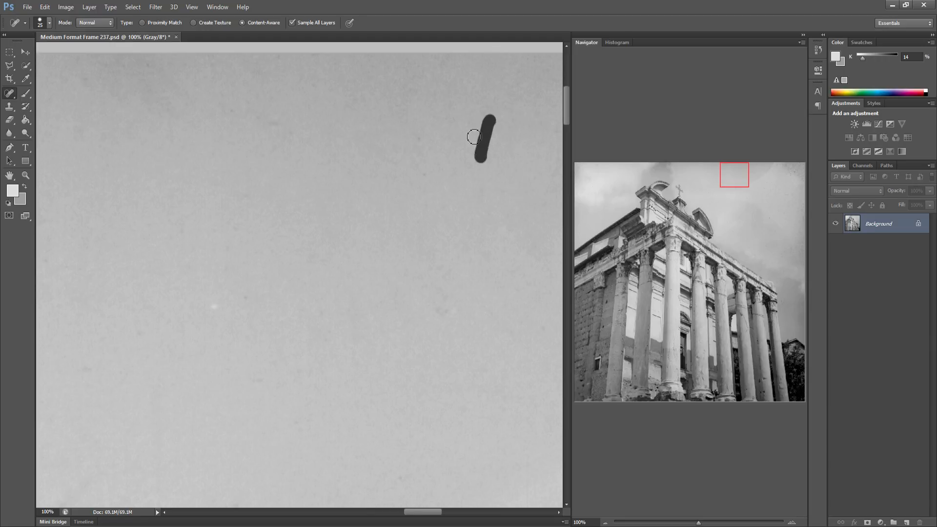
Spot-heal the specks scattered across the next sky section to the right
drag(514, 198, 359, 205)
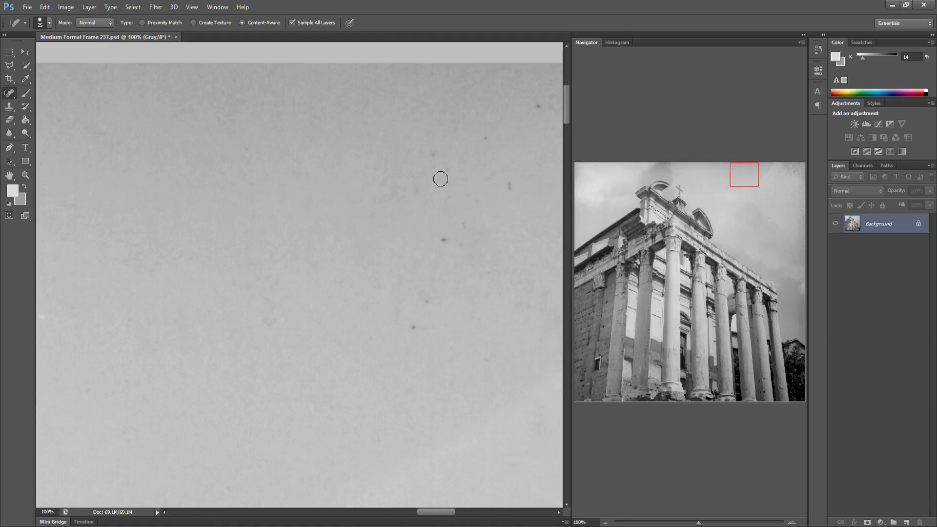
mouse_move(409, 188)
mouse_down()
mouse_move(426, 187)
mouse_move(436, 150)
mouse_move(454, 166)
mouse_up()
mouse_move(440, 239)
mouse_down()
mouse_move(450, 248)
mouse_move(459, 213)
mouse_up()
drag(435, 263, 429, 301)
drag(554, 229, 393, 236)
drag(357, 187, 356, 200)
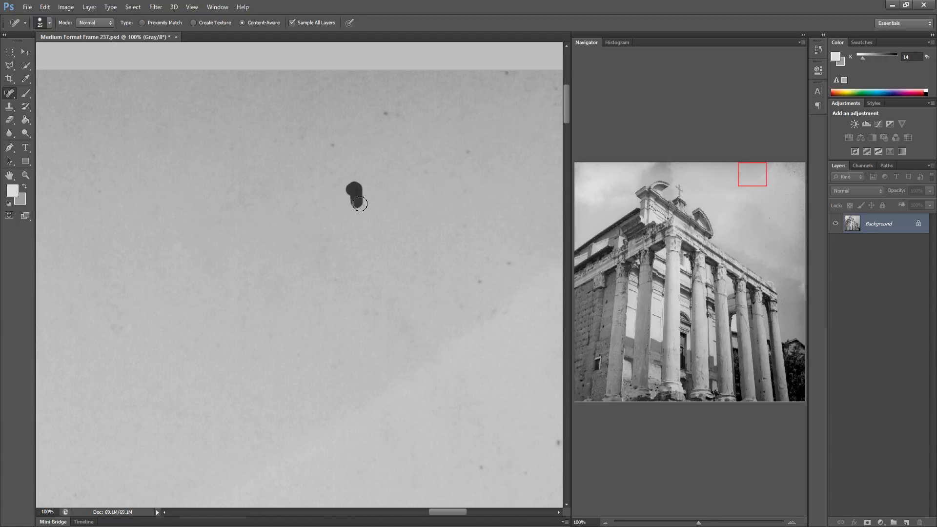
drag(377, 115, 405, 102)
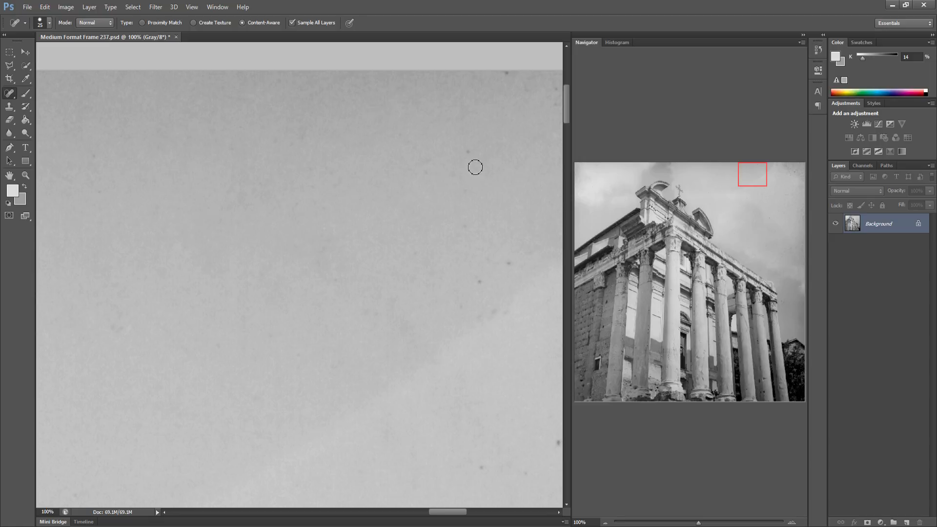
drag(469, 155, 482, 145)
mouse_move(471, 316)
mouse_down()
mouse_move(512, 317)
mouse_move(511, 292)
mouse_up()
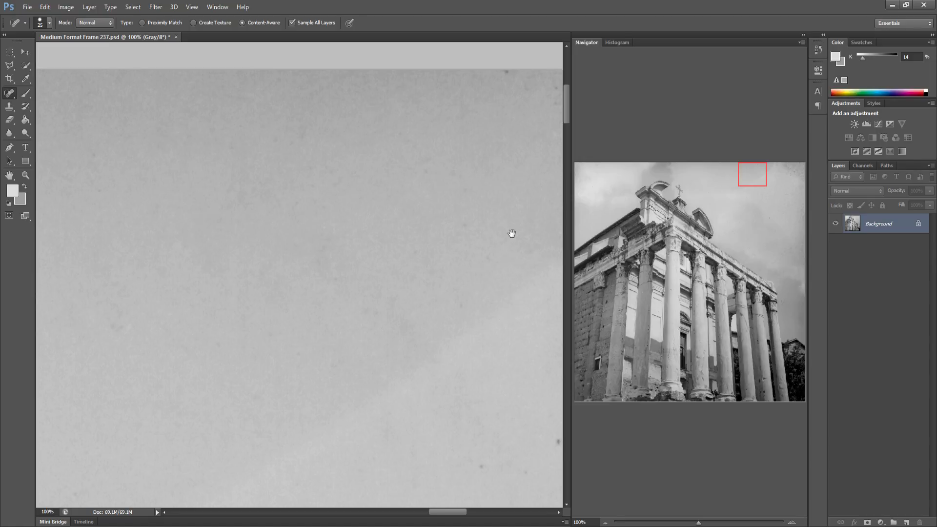
Heal the specks in the lower half of the next section and the ones along the top border
mouse_move(462, 234)
mouse_down()
mouse_move(416, 238)
mouse_move(403, 253)
mouse_up()
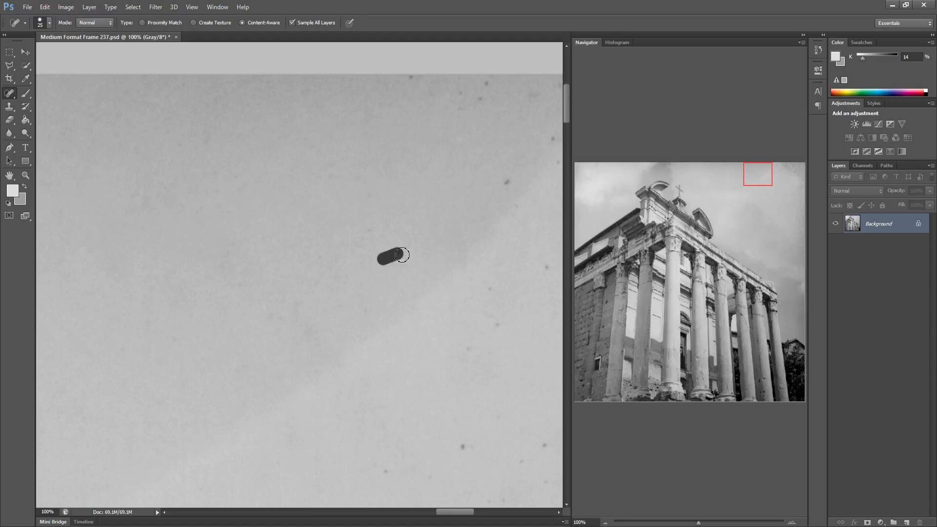
drag(484, 293, 493, 287)
drag(490, 331, 503, 323)
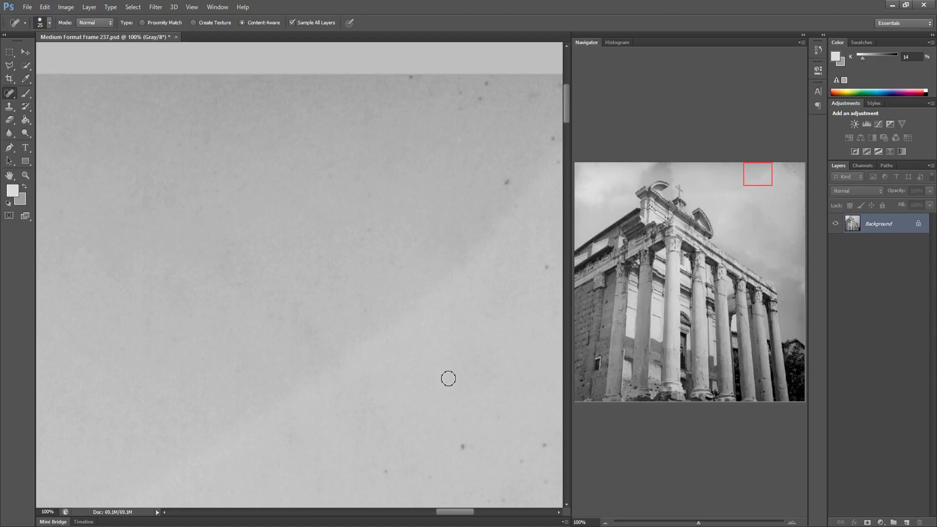
drag(454, 444, 473, 443)
drag(382, 473, 449, 469)
drag(540, 483, 554, 473)
click(508, 185)
drag(464, 106, 485, 85)
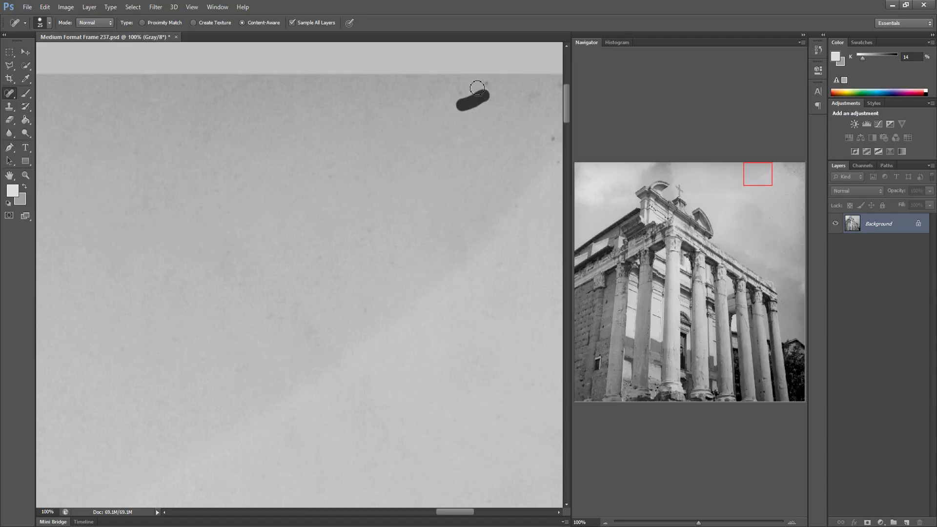
click(460, 95)
click(485, 85)
Heal the specks near the top border of the next sky section
drag(467, 125, 389, 130)
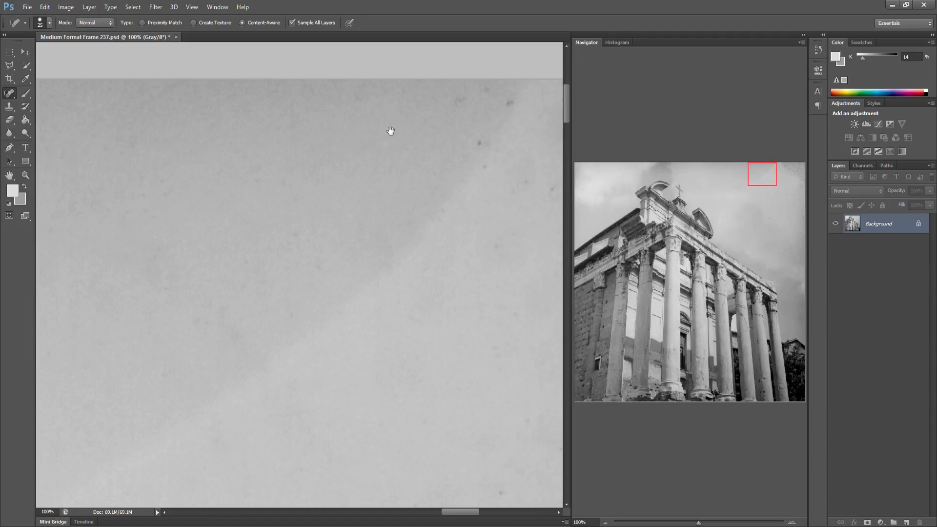
click(450, 176)
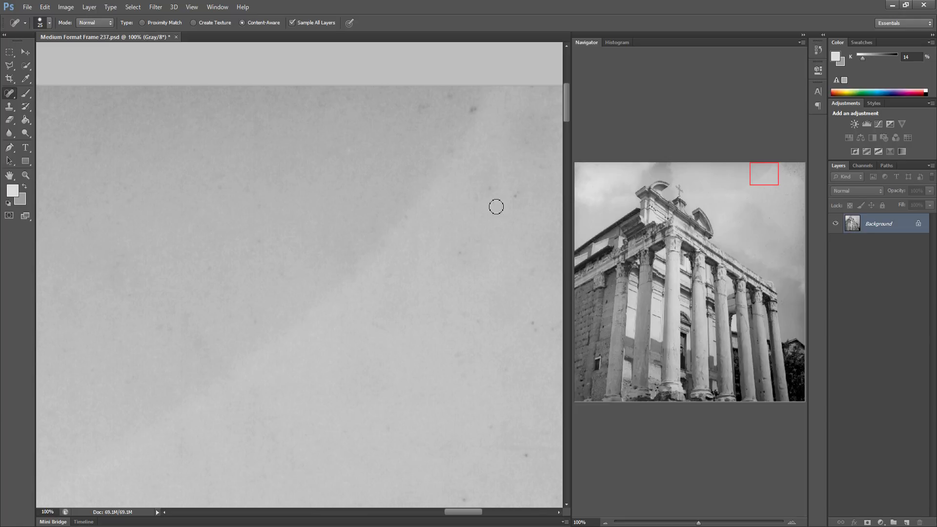
click(489, 194)
drag(508, 201, 519, 195)
click(463, 133)
click(422, 107)
Heal the scattered specks across the next sky section, including those near the top edge
drag(496, 216, 381, 205)
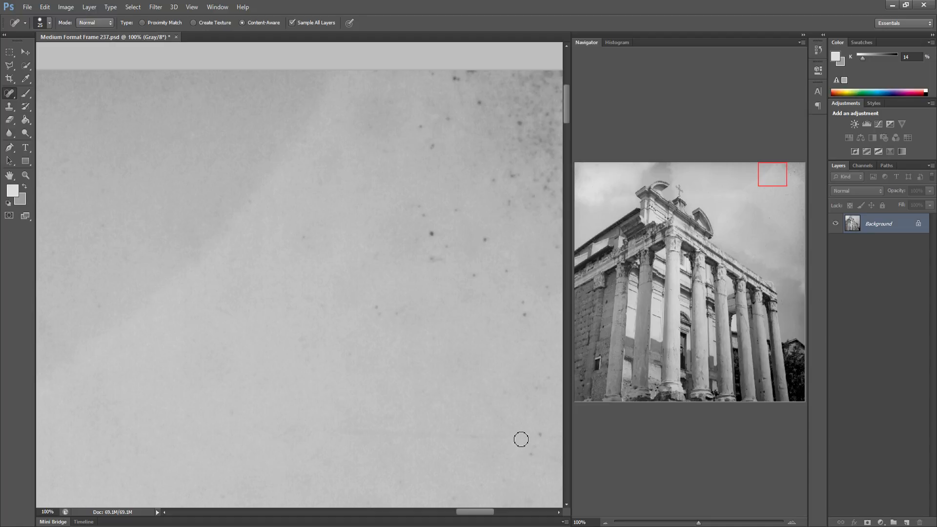
click(531, 454)
click(540, 434)
click(435, 233)
mouse_move(443, 238)
mouse_down()
mouse_move(449, 244)
mouse_move(430, 258)
mouse_move(418, 242)
mouse_up()
click(480, 240)
drag(545, 285, 545, 300)
click(433, 144)
drag(447, 90, 471, 73)
drag(499, 178, 508, 202)
Heal the large dark spot and surrounding specks in the densely speckled area of the next section
drag(516, 236, 380, 224)
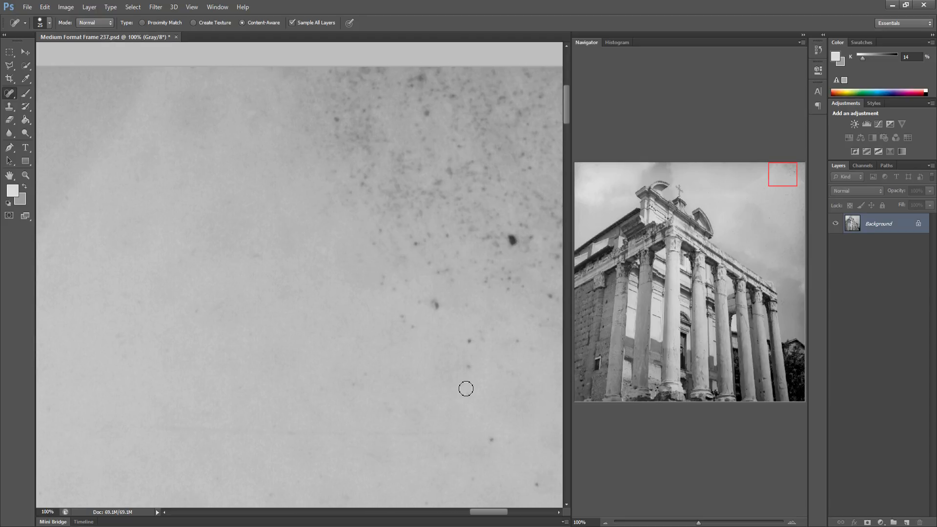
click(469, 367)
drag(475, 340, 539, 348)
mouse_move(415, 310)
mouse_down()
mouse_move(402, 320)
mouse_move(421, 328)
mouse_up()
drag(381, 285, 442, 300)
mouse_move(423, 258)
mouse_down()
mouse_move(450, 281)
mouse_move(432, 239)
mouse_move(392, 262)
mouse_move(390, 225)
mouse_move(433, 224)
mouse_move(456, 244)
mouse_move(468, 240)
mouse_move(467, 216)
mouse_up()
drag(482, 268, 466, 213)
mouse_move(476, 234)
mouse_down()
mouse_move(505, 279)
mouse_move(480, 257)
mouse_move(471, 280)
mouse_move(505, 266)
mouse_move(523, 290)
mouse_up()
mouse_move(501, 258)
mouse_down()
mouse_move(489, 238)
mouse_move(505, 229)
mouse_move(510, 244)
mouse_move(492, 237)
mouse_up()
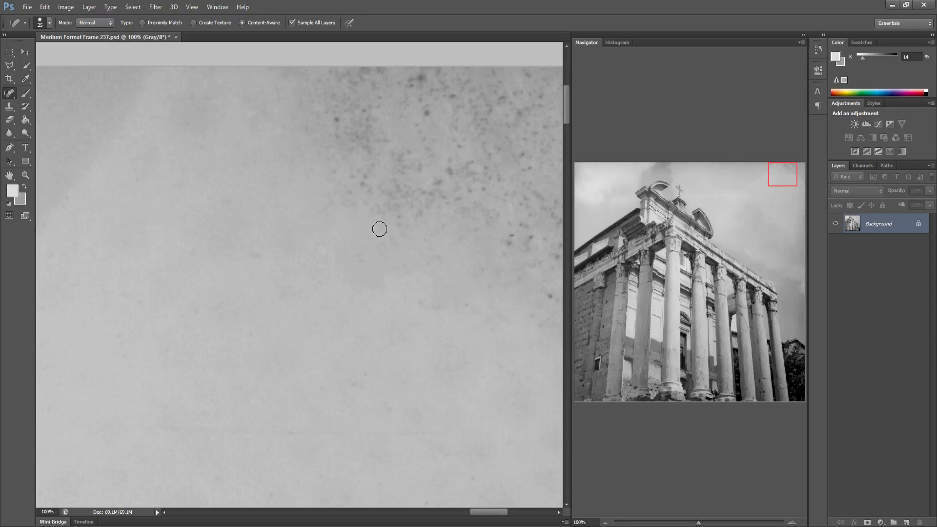
Paint over the dense clusters of specks below the top border to heal them
mouse_move(379, 228)
mouse_down()
mouse_move(439, 215)
mouse_move(438, 195)
mouse_move(398, 205)
mouse_move(390, 220)
mouse_move(434, 209)
mouse_move(341, 196)
mouse_move(404, 193)
mouse_up()
mouse_move(343, 168)
mouse_down()
mouse_move(398, 194)
mouse_move(389, 182)
mouse_up()
drag(276, 90, 322, 163)
drag(293, 105, 322, 159)
mouse_move(325, 125)
mouse_down()
mouse_move(345, 141)
mouse_move(317, 116)
mouse_move(314, 88)
mouse_move(328, 119)
mouse_up()
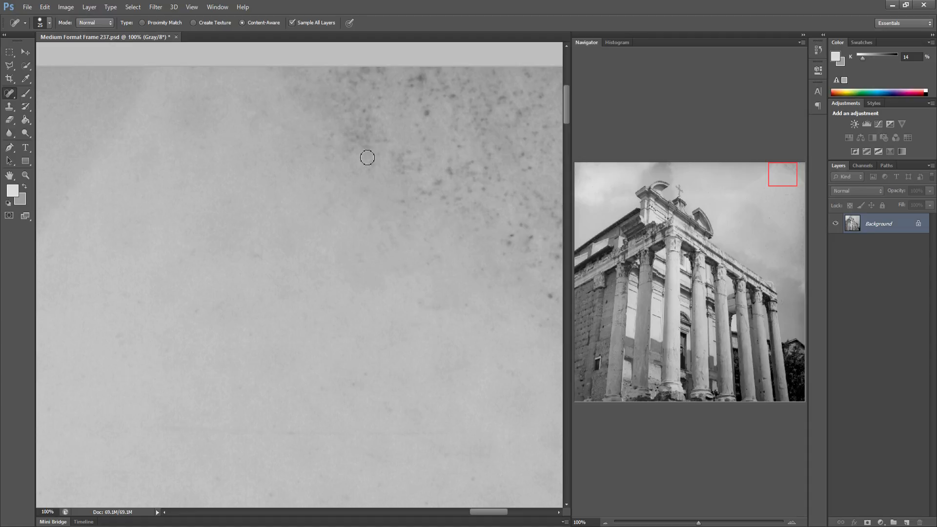
mouse_move(378, 168)
mouse_down()
mouse_move(379, 147)
mouse_move(342, 126)
mouse_move(361, 122)
mouse_move(351, 91)
mouse_move(342, 95)
mouse_move(371, 74)
mouse_move(382, 97)
mouse_move(341, 76)
mouse_move(348, 86)
mouse_up()
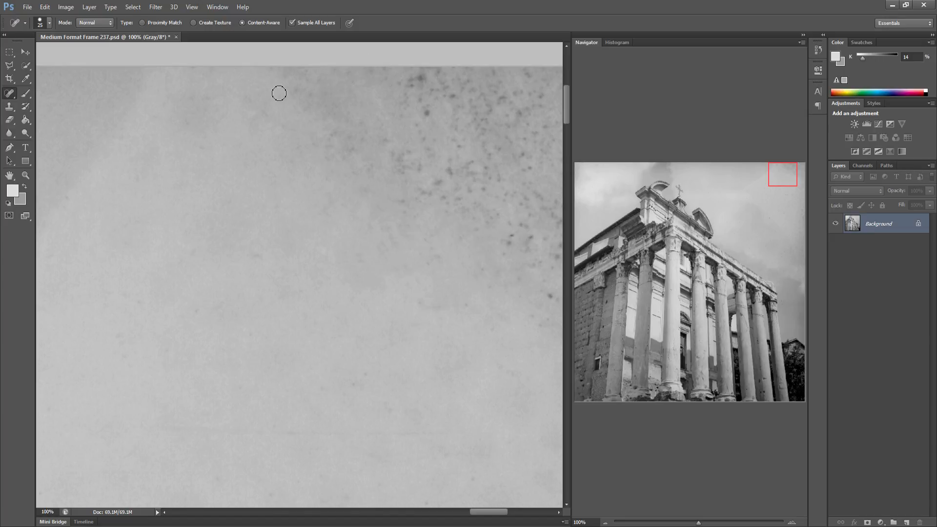
drag(279, 93, 319, 98)
Heal the heavy speck clusters along the top border of the next section with broad strokes
mouse_move(393, 143)
mouse_down()
mouse_move(374, 174)
mouse_move(404, 157)
mouse_move(449, 194)
mouse_move(473, 181)
mouse_move(464, 203)
mouse_move(527, 235)
mouse_move(547, 265)
mouse_move(542, 290)
mouse_move(495, 264)
mouse_move(384, 258)
mouse_up()
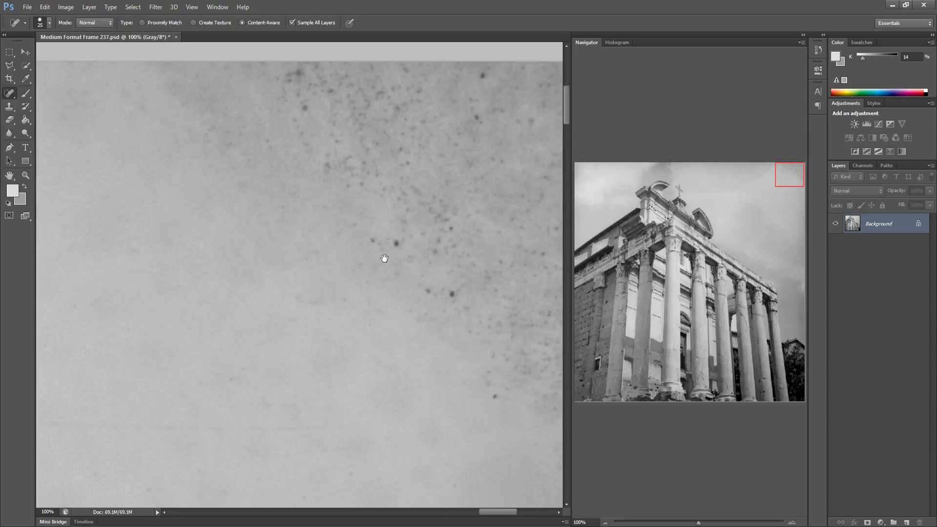
drag(461, 284, 422, 288)
mouse_move(371, 238)
mouse_down()
mouse_move(415, 254)
mouse_move(448, 248)
mouse_move(449, 228)
mouse_up()
mouse_move(448, 226)
mouse_down()
mouse_move(427, 230)
mouse_move(393, 205)
mouse_move(420, 237)
mouse_move(442, 210)
mouse_move(374, 170)
mouse_move(316, 156)
mouse_up()
mouse_move(282, 73)
mouse_down()
mouse_move(269, 94)
mouse_move(300, 101)
mouse_move(342, 78)
mouse_move(339, 137)
mouse_move(369, 123)
mouse_move(378, 149)
mouse_up()
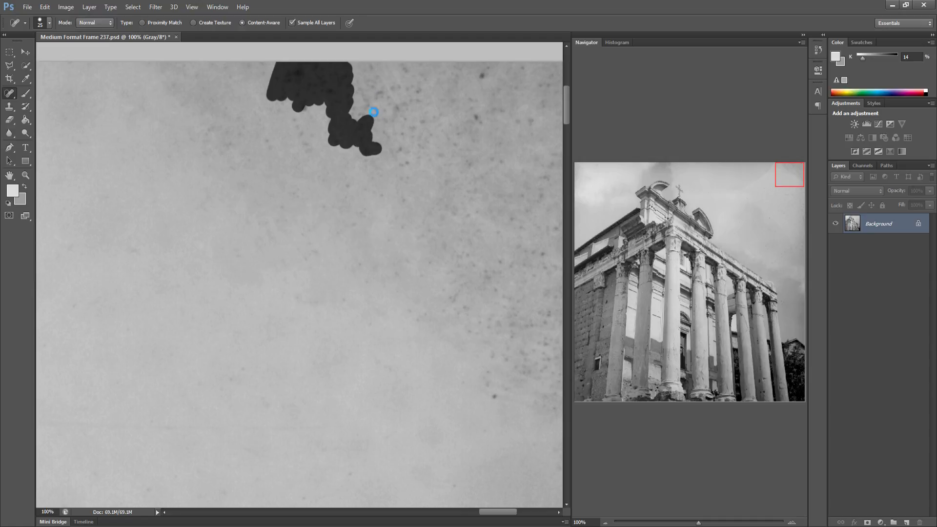
mouse_move(368, 72)
mouse_down()
mouse_move(355, 123)
mouse_move(339, 112)
mouse_move(308, 155)
mouse_move(341, 117)
mouse_up()
mouse_move(348, 203)
mouse_down()
mouse_move(347, 175)
mouse_move(372, 172)
mouse_move(394, 200)
mouse_move(392, 214)
mouse_up()
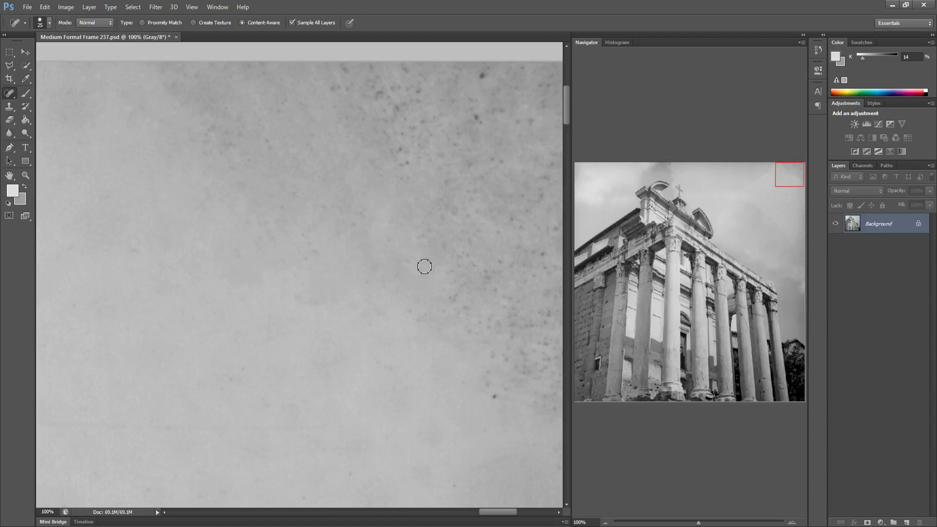
Heal the remaining specks along the right side and near the top of this section
drag(408, 262, 414, 256)
click(440, 309)
mouse_move(452, 295)
mouse_down()
mouse_move(464, 287)
mouse_move(456, 317)
mouse_move(492, 339)
mouse_up()
click(497, 395)
drag(513, 313, 553, 317)
mouse_move(527, 348)
mouse_down()
mouse_move(553, 341)
mouse_move(542, 381)
mouse_move(535, 369)
mouse_up()
drag(556, 413, 547, 390)
mouse_move(332, 74)
mouse_down()
mouse_move(351, 81)
mouse_move(343, 90)
mouse_move(383, 85)
mouse_move(376, 66)
mouse_move(376, 109)
mouse_move(401, 181)
mouse_move(394, 106)
mouse_up()
mouse_move(398, 139)
mouse_down()
mouse_move(411, 163)
mouse_move(423, 146)
mouse_move(409, 120)
mouse_up()
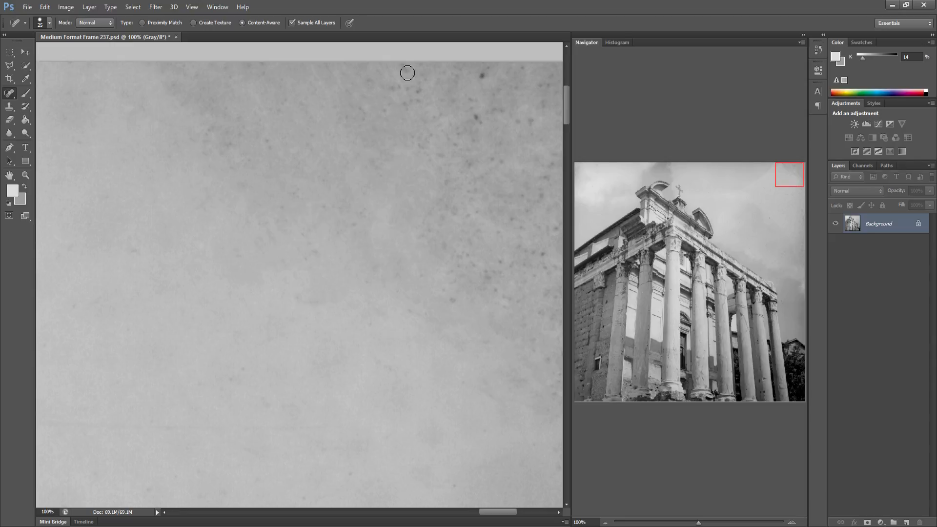
Heal the leftover specks just below the top border
mouse_move(403, 77)
mouse_down()
mouse_move(413, 104)
mouse_move(389, 93)
mouse_move(387, 117)
mouse_move(418, 101)
mouse_move(411, 58)
mouse_up()
mouse_move(458, 109)
mouse_down()
mouse_move(487, 122)
mouse_move(504, 103)
mouse_move(539, 121)
mouse_move(518, 114)
mouse_up()
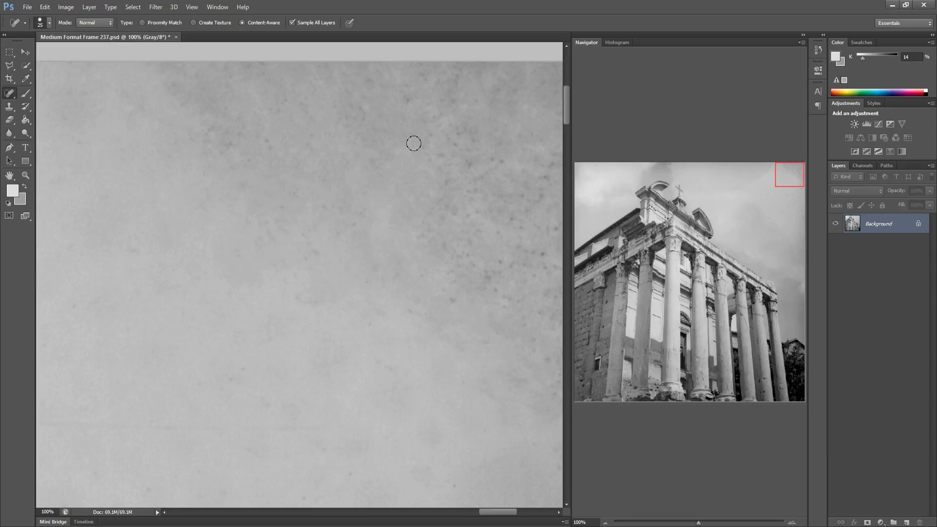
mouse_move(414, 143)
mouse_down()
mouse_move(441, 172)
mouse_move(468, 142)
mouse_up()
mouse_move(443, 184)
mouse_down()
mouse_move(475, 166)
mouse_move(533, 164)
mouse_move(517, 219)
mouse_move(459, 207)
mouse_move(445, 225)
mouse_move(433, 225)
mouse_move(454, 254)
mouse_move(479, 258)
mouse_move(489, 284)
mouse_move(509, 271)
mouse_move(511, 287)
mouse_move(400, 289)
mouse_up()
drag(374, 205, 385, 206)
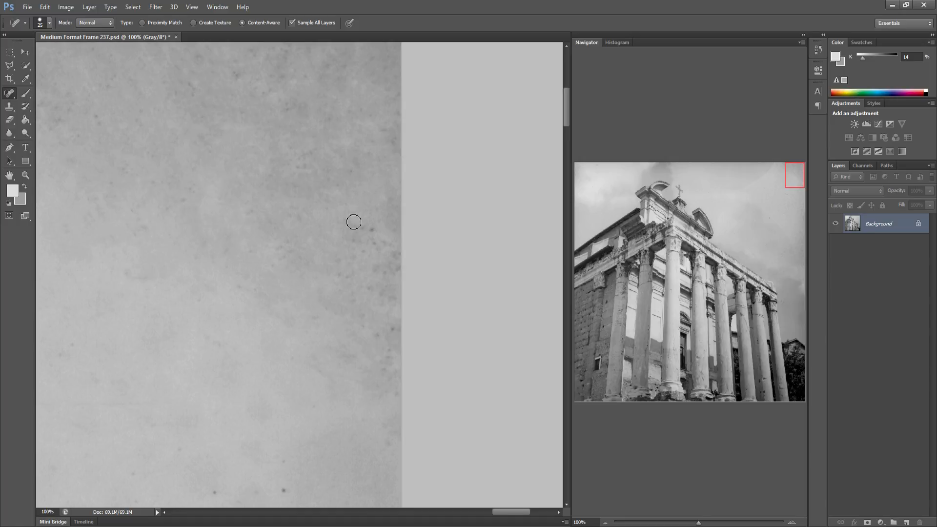
Heal the specks near the frame's right edge, including a few along the top and bottom
mouse_move(351, 220)
mouse_down()
mouse_move(343, 224)
mouse_move(361, 258)
mouse_move(392, 244)
mouse_move(376, 286)
mouse_move(347, 268)
mouse_move(348, 306)
mouse_move(361, 326)
mouse_move(391, 340)
mouse_move(385, 385)
mouse_move(413, 397)
mouse_up()
mouse_move(393, 295)
mouse_down()
mouse_move(337, 271)
mouse_move(336, 259)
mouse_up()
mouse_move(232, 72)
mouse_down()
mouse_move(256, 91)
mouse_move(269, 75)
mouse_move(288, 77)
mouse_up()
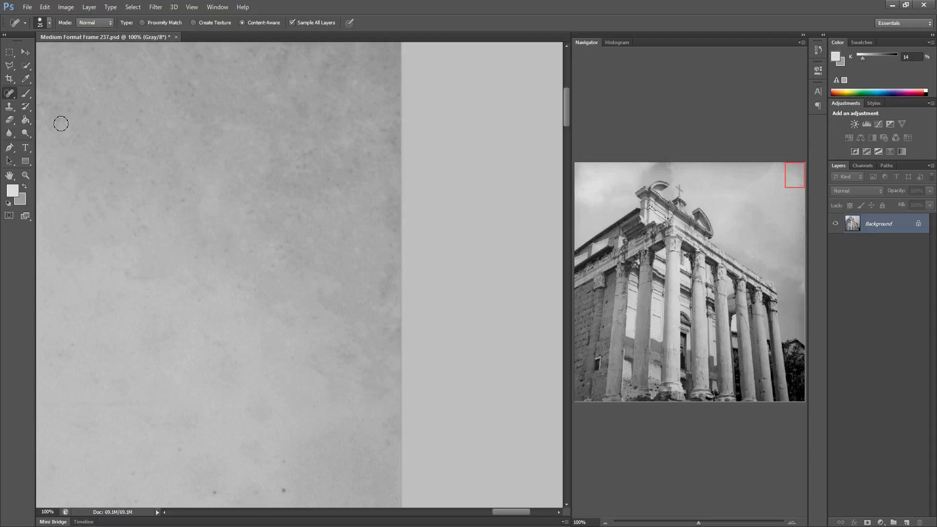
drag(70, 110, 60, 120)
drag(180, 200, 189, 200)
drag(282, 496, 283, 493)
drag(223, 494, 217, 492)
Jump to the frame's upper-left corner and heal the scattered specks in that sky area
drag(593, 196, 590, 195)
drag(339, 273, 357, 277)
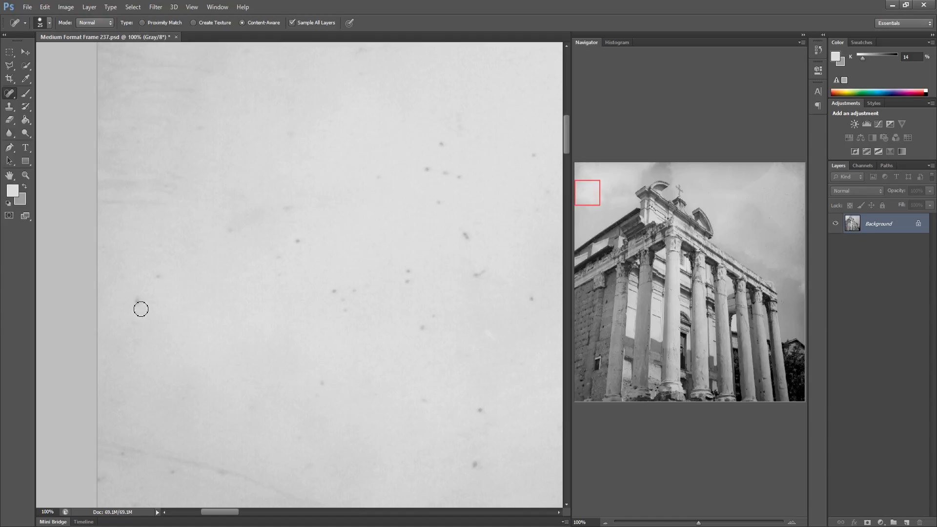
click(288, 209)
click(294, 245)
mouse_move(327, 296)
mouse_down()
mouse_move(336, 283)
mouse_move(345, 315)
mouse_up()
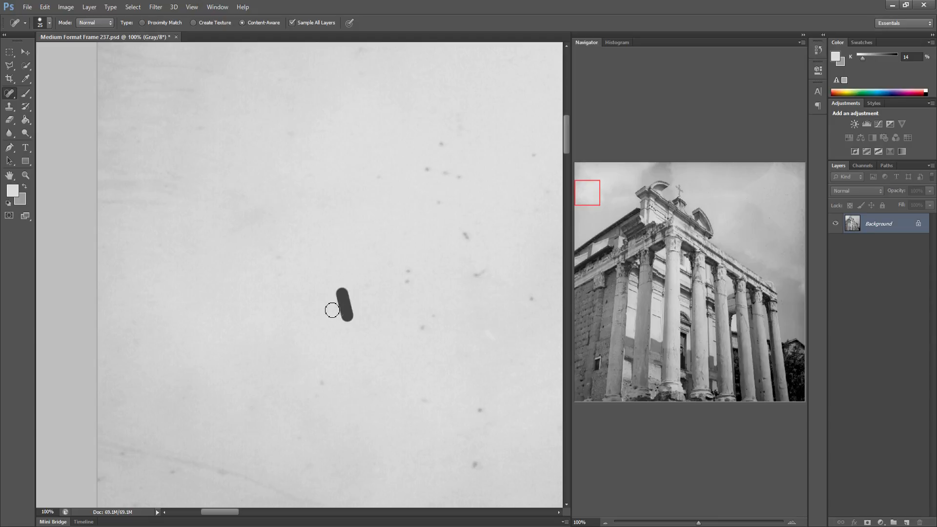
click(279, 258)
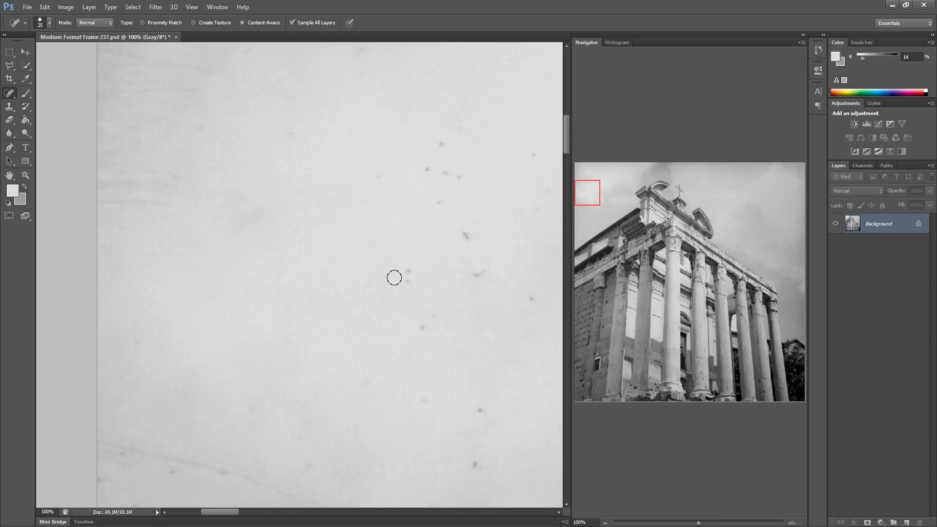
click(408, 268)
click(404, 283)
click(423, 326)
drag(433, 315, 452, 314)
click(475, 464)
Heal the scattered specks across the next sky section to the right
mouse_move(430, 364)
mouse_down()
mouse_move(341, 380)
mouse_move(368, 372)
mouse_up()
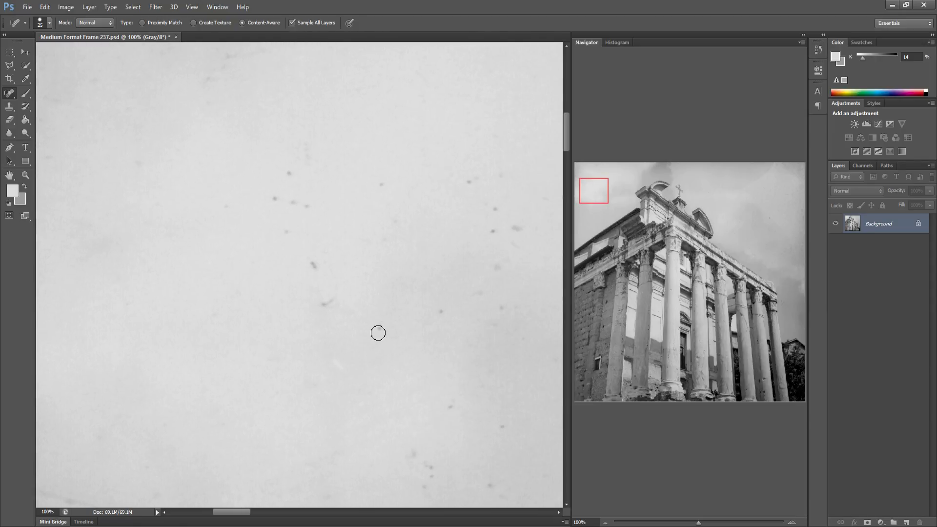
click(324, 304)
drag(298, 262, 323, 272)
mouse_move(280, 238)
mouse_down()
mouse_move(296, 228)
mouse_move(288, 201)
mouse_move(272, 197)
mouse_up()
click(289, 173)
click(381, 182)
click(494, 232)
click(517, 227)
click(507, 307)
click(502, 428)
mouse_move(408, 448)
mouse_down()
mouse_move(435, 479)
mouse_move(424, 494)
mouse_up()
Heal the specks and the long curving hair across the next sky section
drag(474, 415, 306, 387)
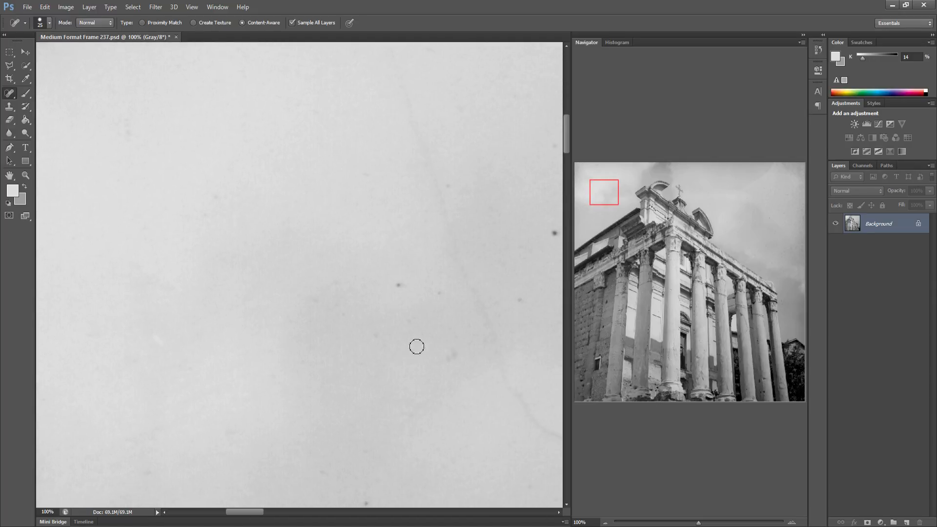
click(398, 285)
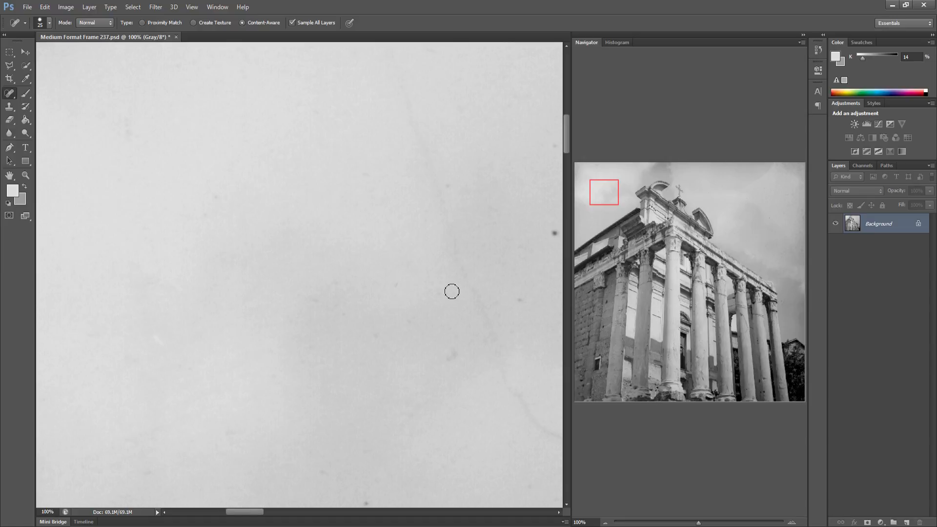
click(450, 355)
mouse_move(495, 303)
mouse_down()
mouse_move(385, 300)
mouse_move(413, 333)
mouse_up()
click(379, 222)
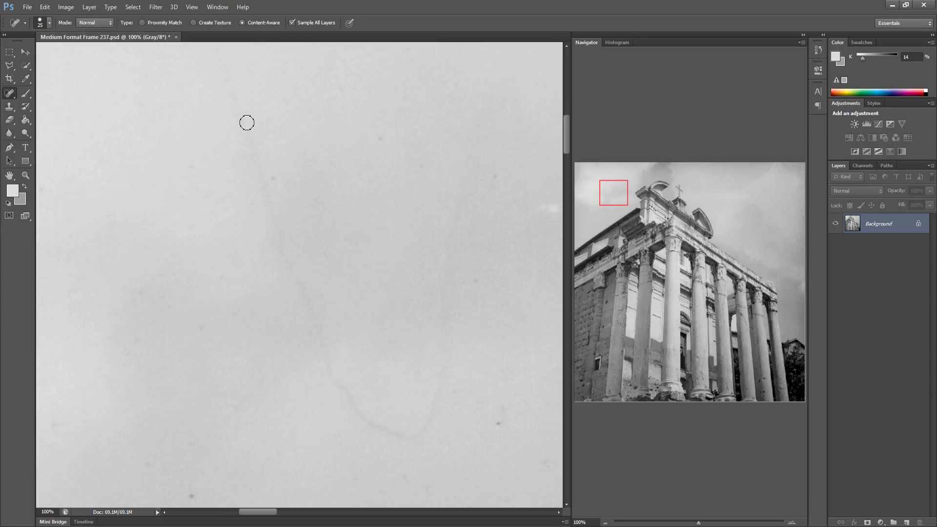
mouse_move(233, 94)
mouse_down()
mouse_move(336, 382)
mouse_move(368, 425)
mouse_move(399, 432)
mouse_move(428, 410)
mouse_move(452, 358)
mouse_up()
click(501, 423)
drag(362, 409, 265, 410)
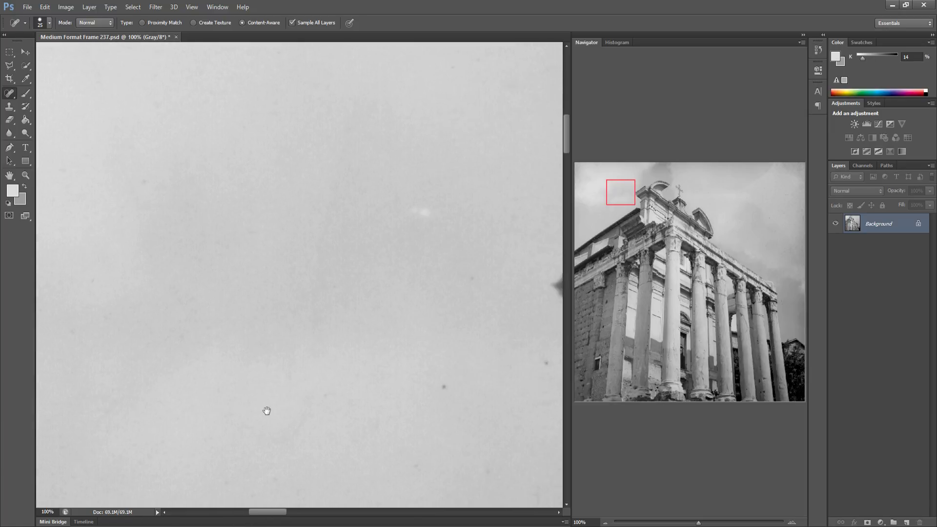
Heal the specks in the sky above the building's left corner and the dark mark on its cornice
click(435, 353)
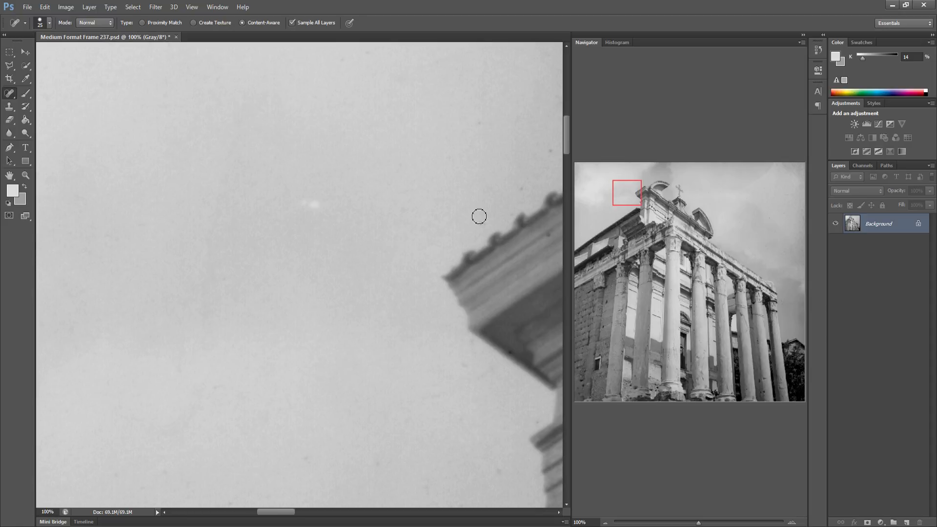
click(482, 223)
drag(400, 437, 215, 456)
drag(293, 216, 335, 173)
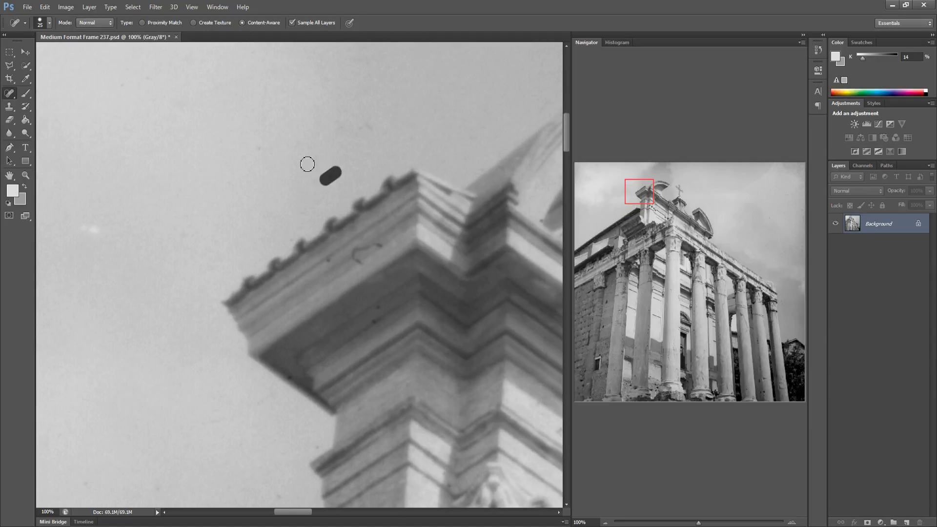
drag(375, 124, 314, 142)
drag(385, 204, 345, 204)
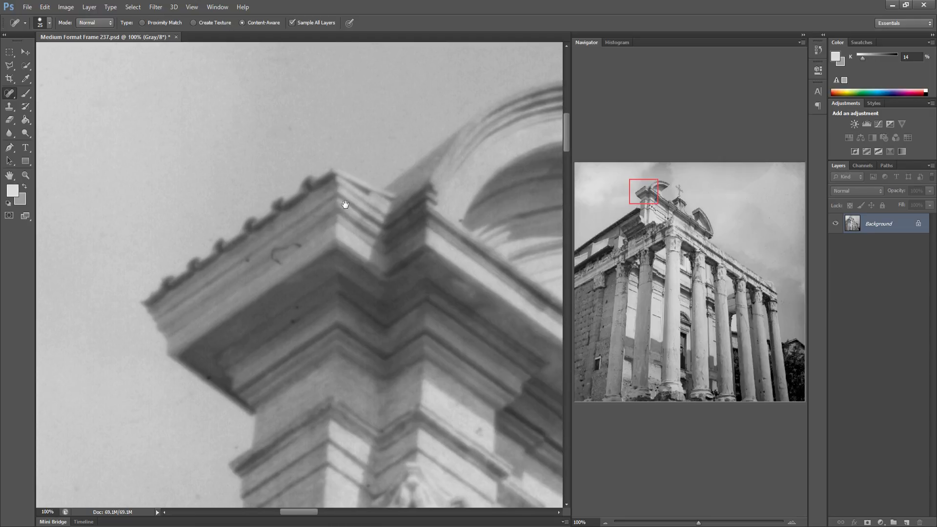
drag(287, 251, 272, 256)
Heal the specks in the sky beside the curved pediment near the cross
drag(388, 233, 156, 245)
drag(347, 218, 314, 182)
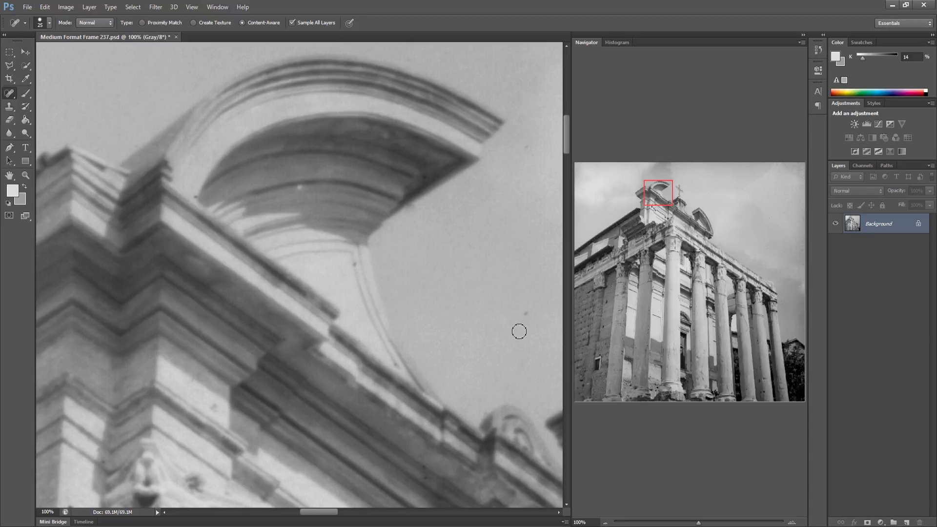
drag(505, 339, 320, 339)
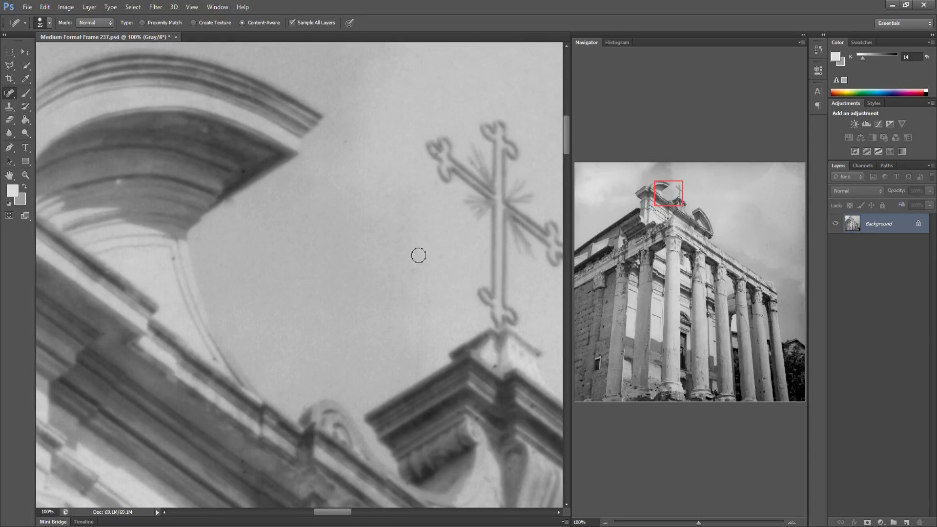
drag(388, 217, 377, 222)
drag(346, 138, 335, 147)
Heal the specks in the sky around the cross and its base
drag(417, 260, 291, 255)
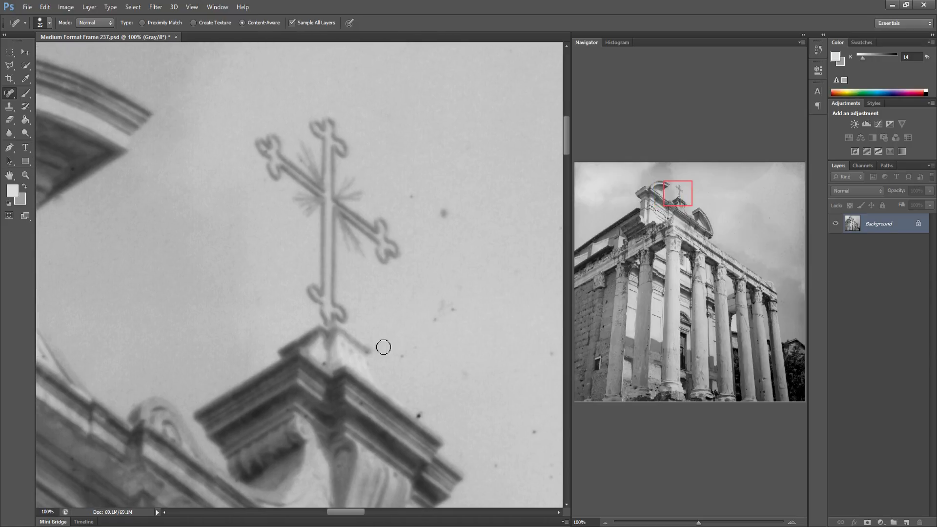
click(325, 363)
click(422, 415)
click(404, 356)
click(434, 320)
drag(452, 305, 439, 308)
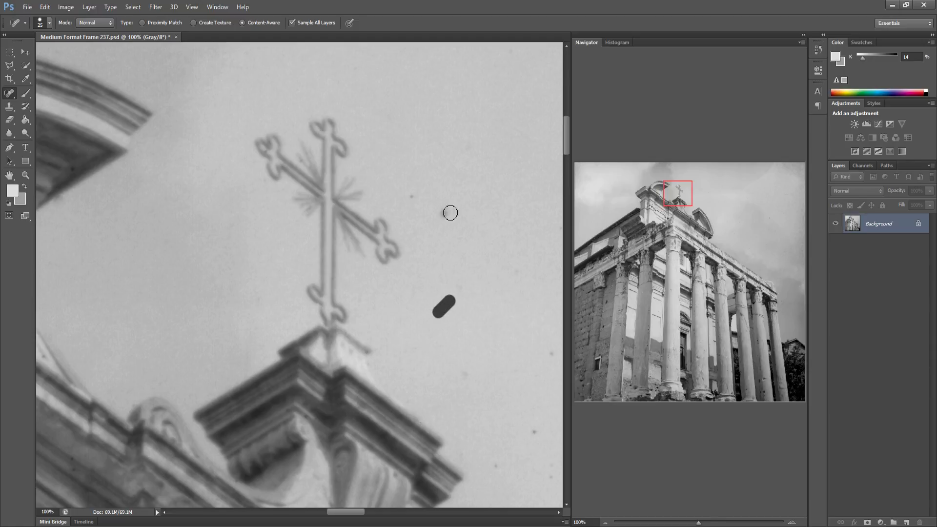
Heal the remaining specks in the sky just right of the cross
click(446, 212)
click(412, 197)
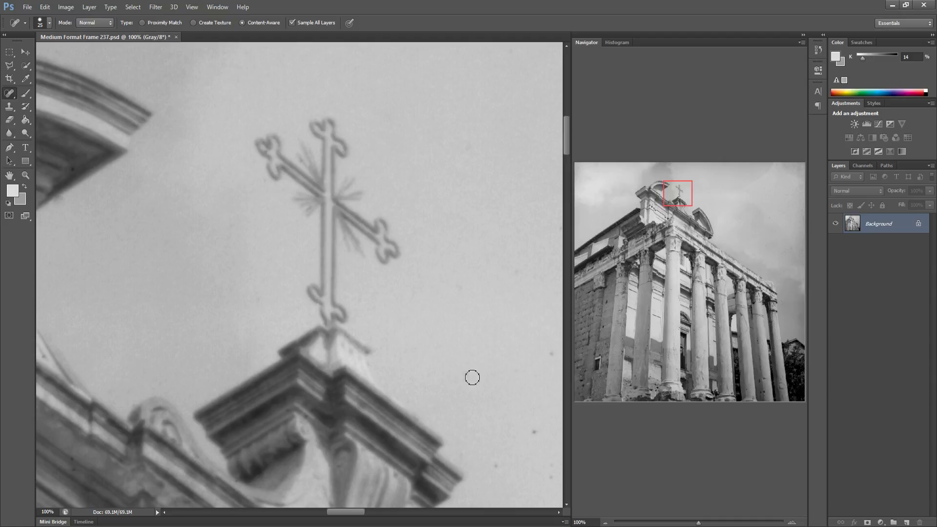
click(535, 432)
Heal the specks in the sky beside the pediment's right slope
mouse_move(523, 433)
mouse_down()
mouse_move(356, 395)
mouse_move(424, 385)
mouse_up()
click(369, 319)
drag(494, 335, 505, 351)
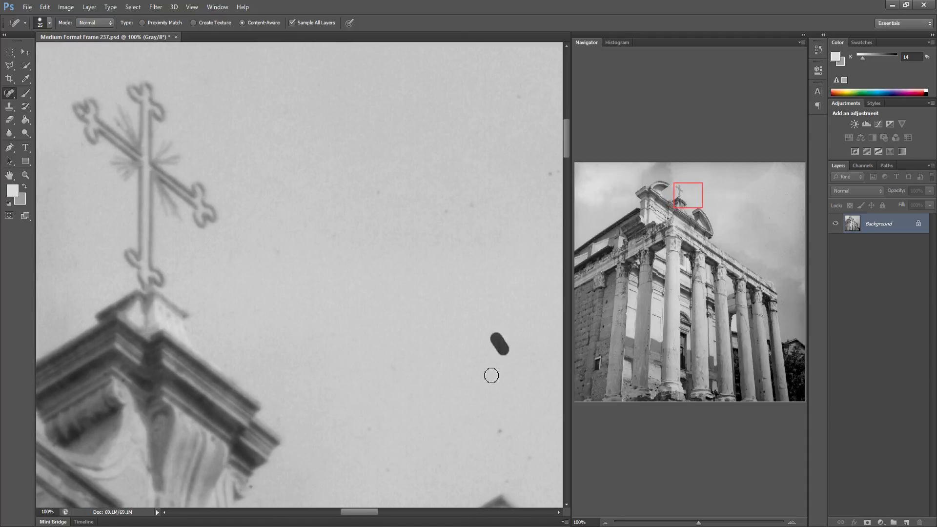
drag(499, 431, 510, 446)
drag(446, 218, 447, 208)
drag(384, 192, 376, 196)
Heal the scattered specks in the open sky above the pediment's right end
drag(410, 292, 274, 295)
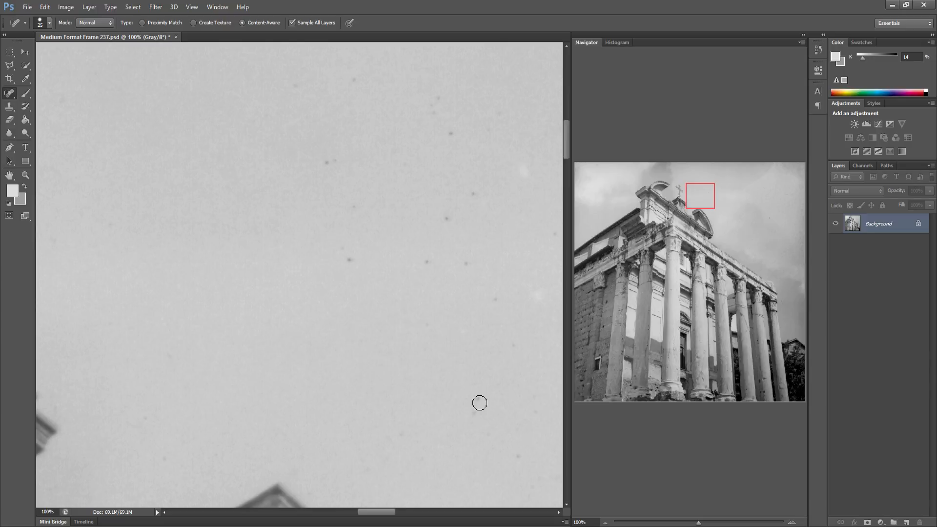
drag(476, 415, 478, 399)
click(466, 263)
click(446, 218)
drag(327, 163, 335, 161)
click(355, 205)
click(474, 195)
click(451, 133)
click(439, 98)
click(434, 112)
drag(285, 81, 294, 88)
drag(517, 453, 497, 473)
Heal the specks in the next sky area to the right, above the temple's front
drag(401, 393, 316, 379)
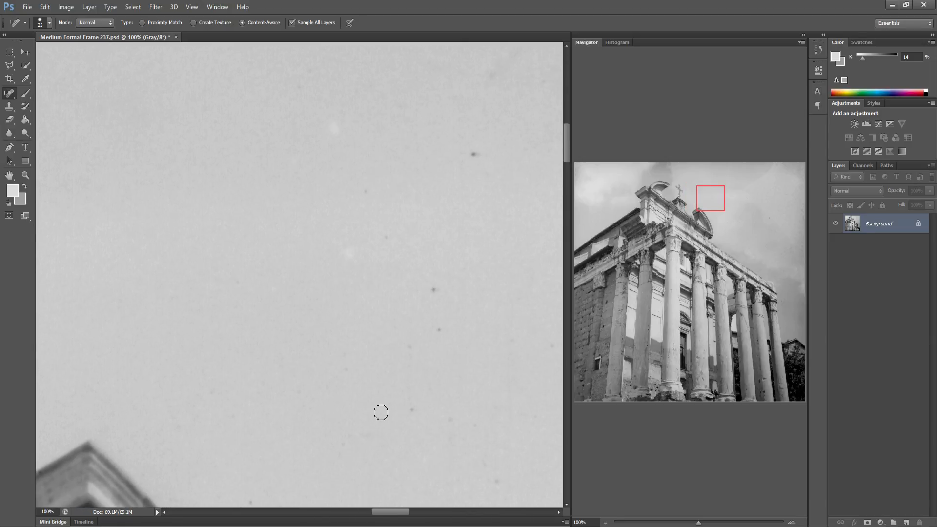
drag(411, 336, 425, 334)
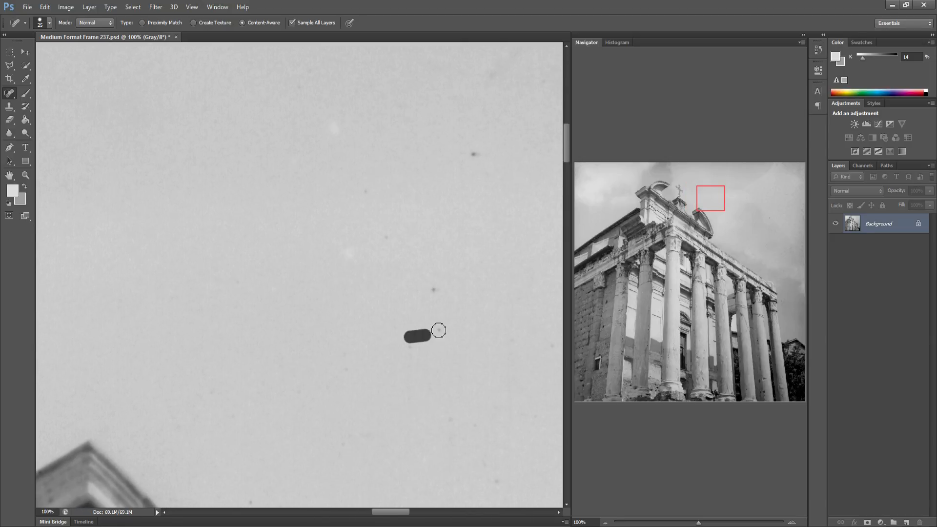
click(435, 288)
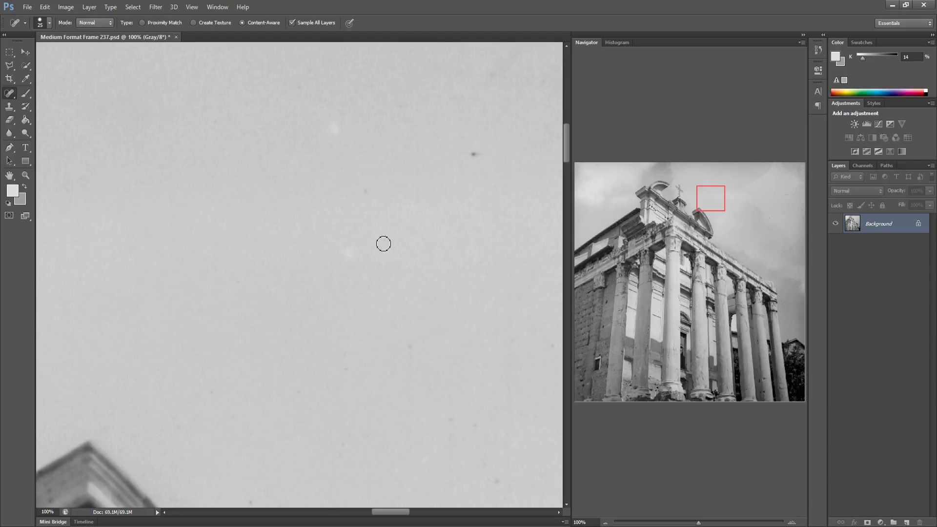
drag(382, 241, 389, 233)
click(474, 154)
Heal the faint specks in the adjacent sky section further right
drag(392, 388, 320, 378)
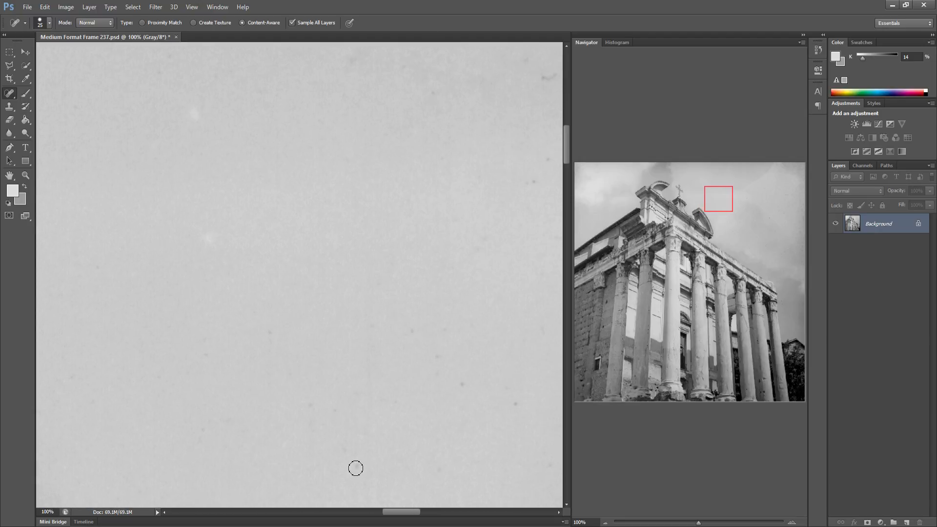
click(356, 468)
drag(270, 325, 269, 342)
drag(461, 381, 460, 394)
Heal the specks and small smudges in the sky above the temple's right side and save the frame
drag(420, 331, 339, 330)
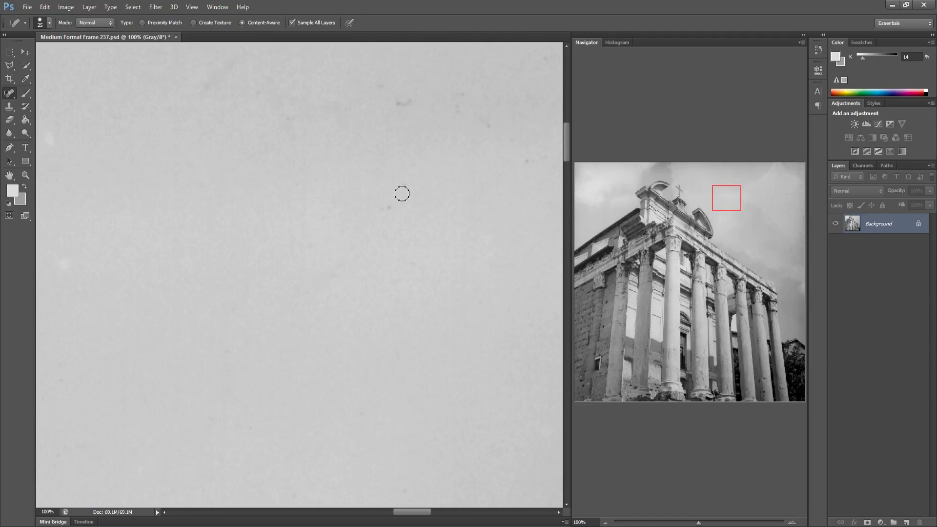
drag(403, 192, 375, 201)
drag(392, 87, 415, 105)
drag(205, 182, 195, 193)
drag(452, 107, 443, 100)
mouse_move(533, 157)
mouse_down()
mouse_move(510, 142)
mouse_move(531, 168)
mouse_up()
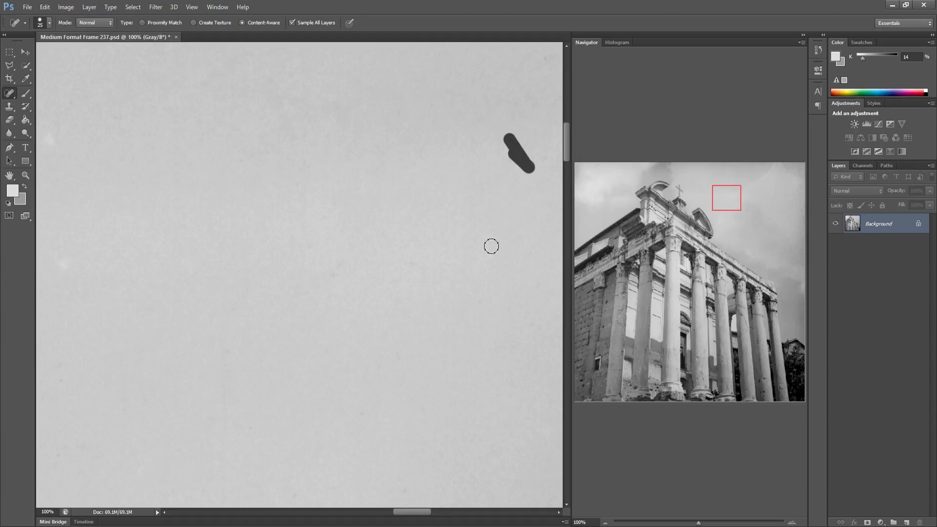
drag(481, 211, 277, 220)
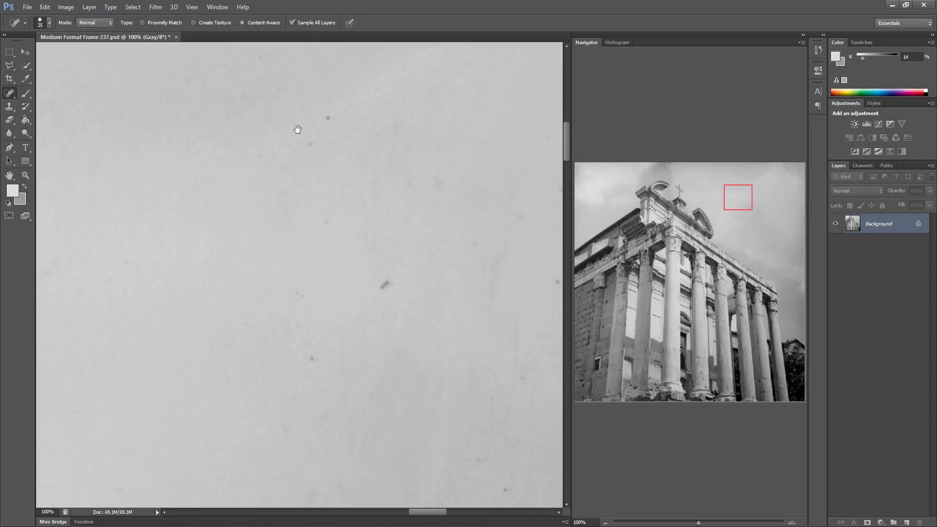
drag(297, 130, 273, 132)
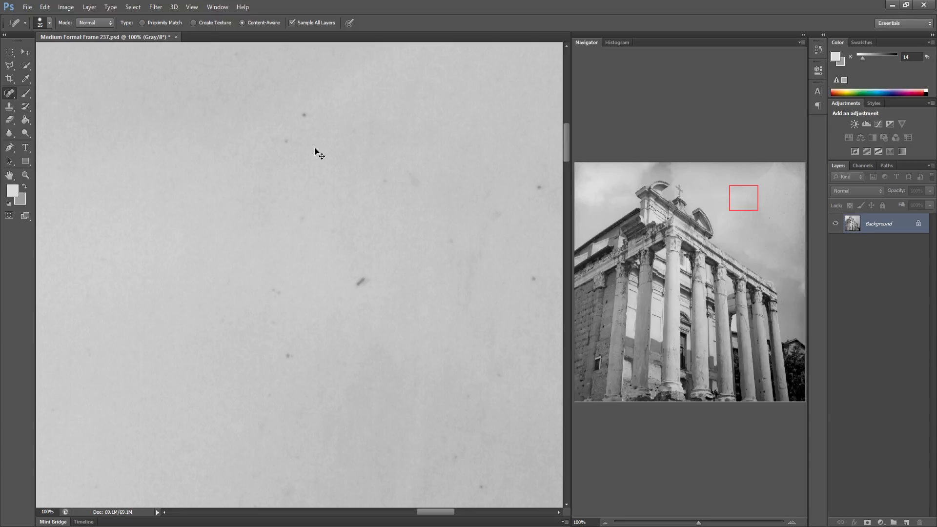
key(ctrl+s)
Heal the dark specks scattered across the next patch of sky to the right
click(304, 115)
click(273, 293)
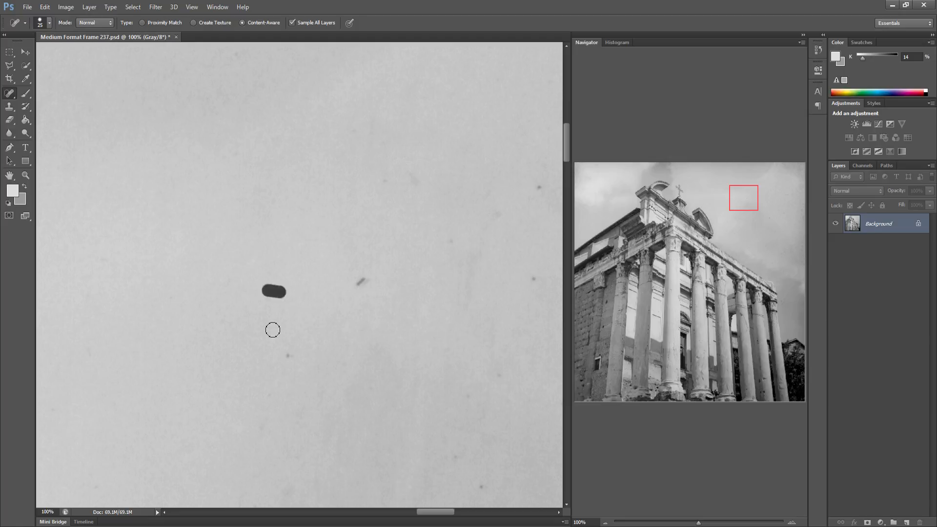
click(288, 355)
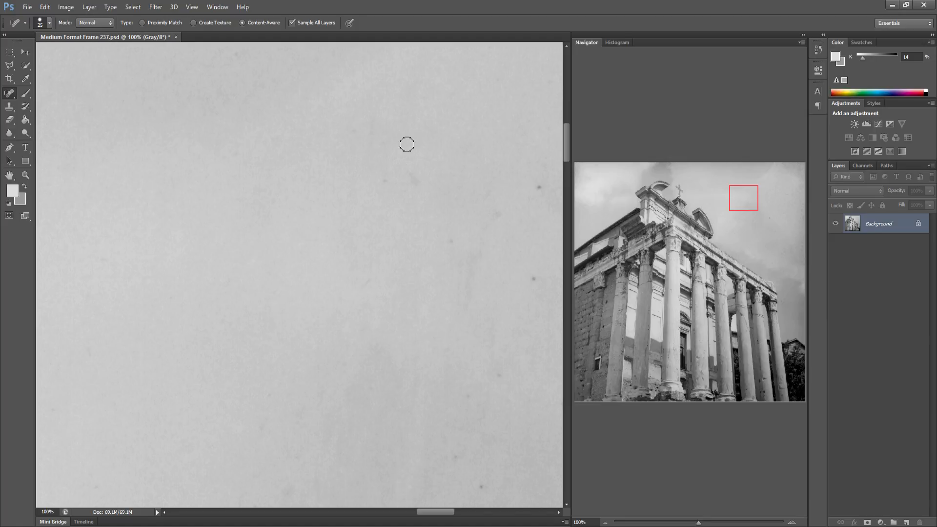
drag(386, 186, 420, 183)
drag(473, 392, 467, 395)
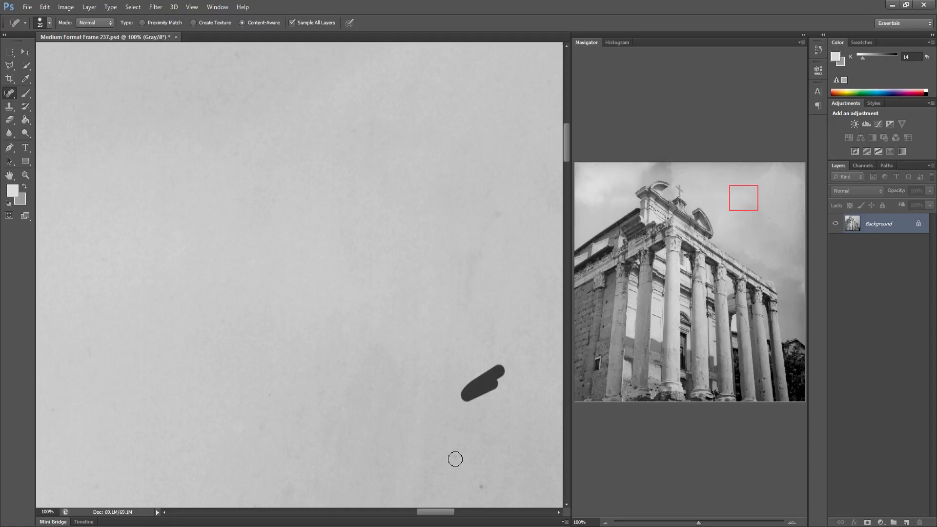
drag(455, 457, 465, 452)
drag(476, 488, 489, 484)
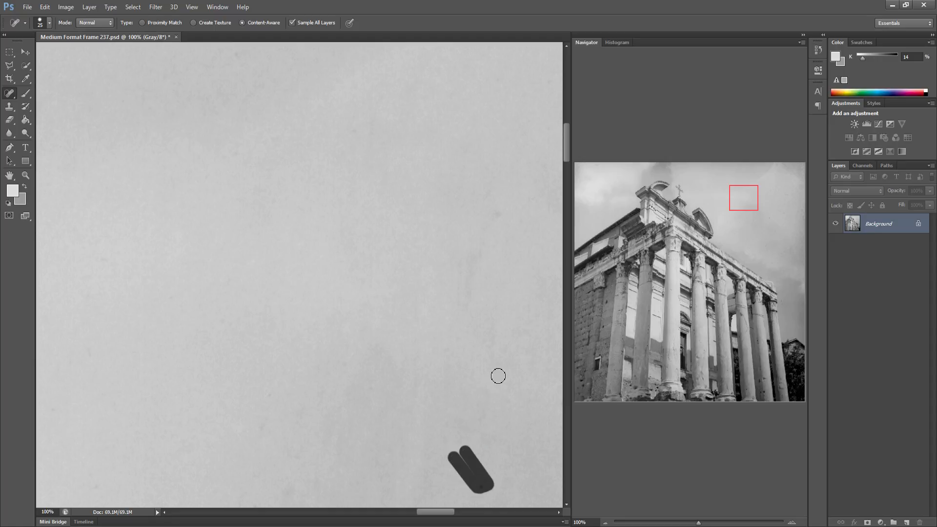
Heal the specks along the lower part of the sky section further right
key(space)
mouse_move(498, 375)
mouse_down()
mouse_move(473, 383)
mouse_move(385, 376)
mouse_up()
drag(441, 413, 456, 401)
drag(516, 413, 528, 409)
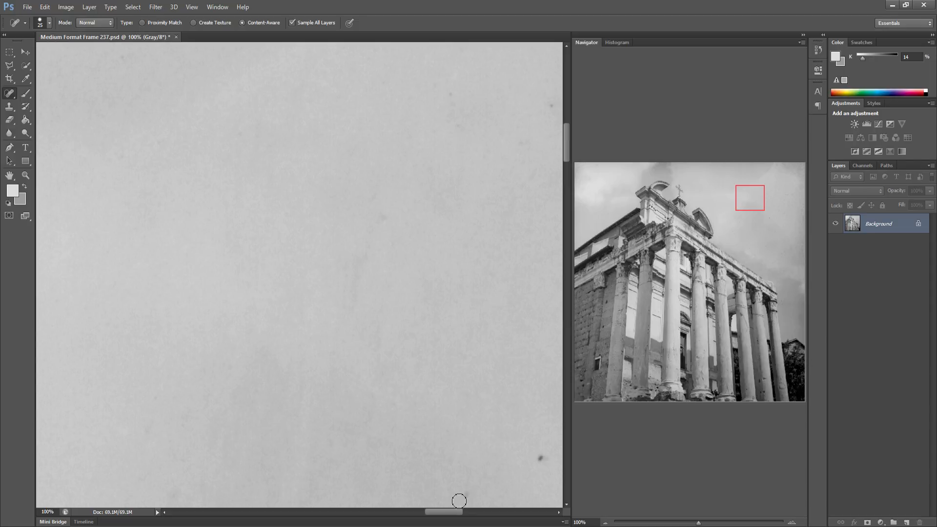
drag(459, 500, 475, 495)
drag(530, 465, 548, 454)
Heal the specks in the sky toward the frame's upper right corner
key(space)
drag(395, 360, 329, 358)
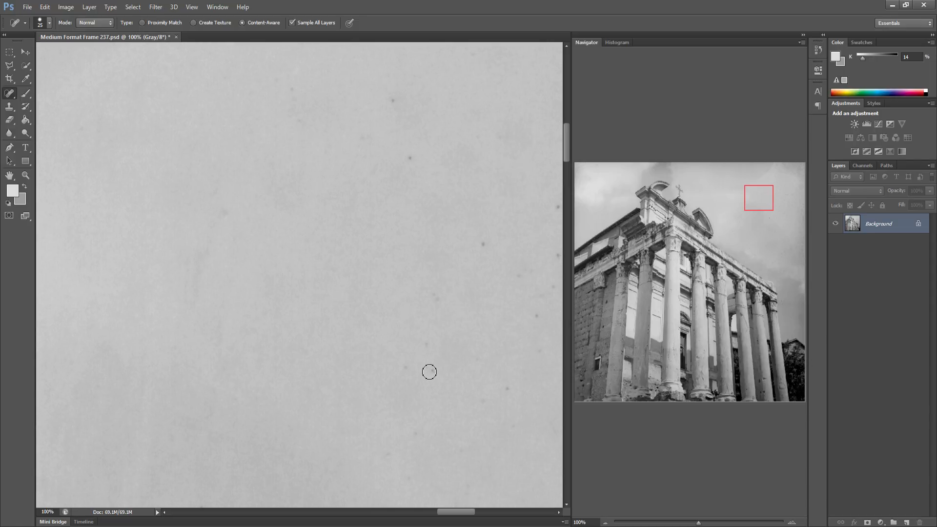
mouse_move(430, 372)
mouse_down()
mouse_move(428, 348)
mouse_move(405, 366)
mouse_move(434, 350)
mouse_move(429, 345)
mouse_move(417, 367)
mouse_up()
click(430, 346)
shift+click(513, 397)
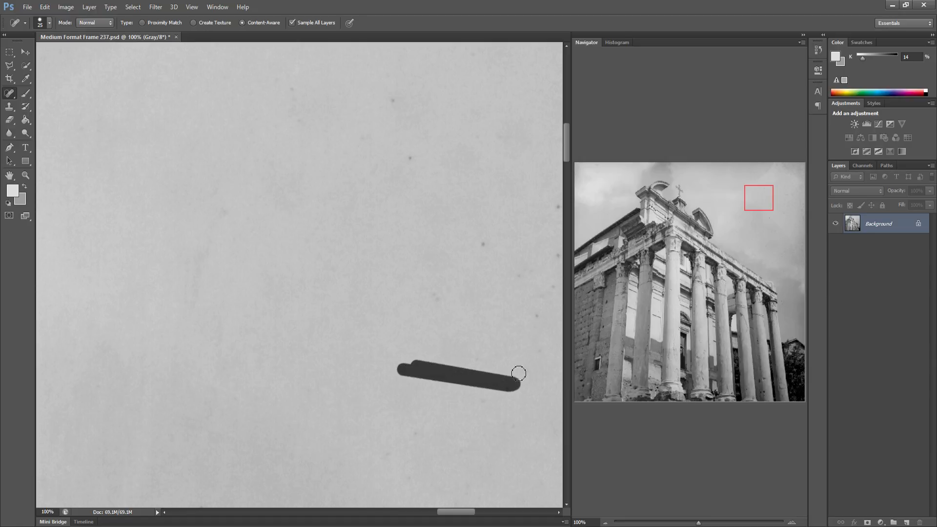
shift+click(439, 299)
click(534, 319)
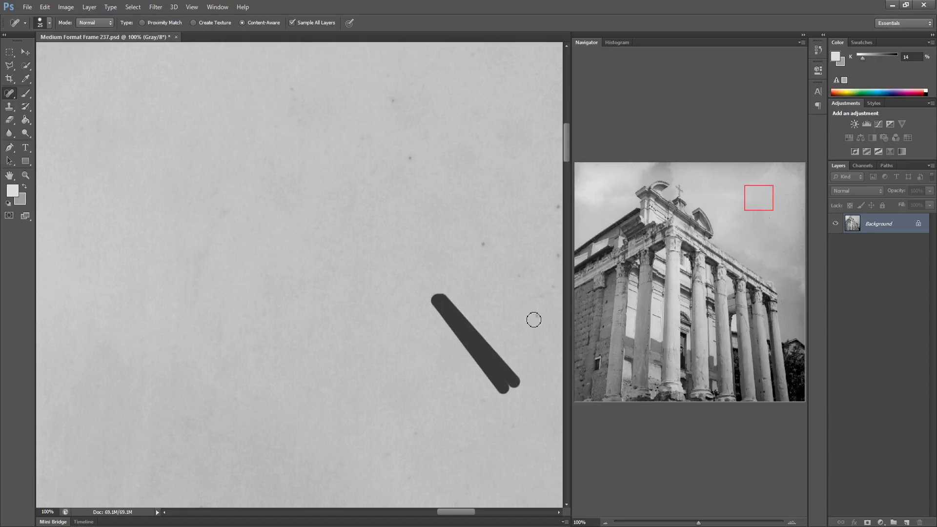
shift+click(482, 246)
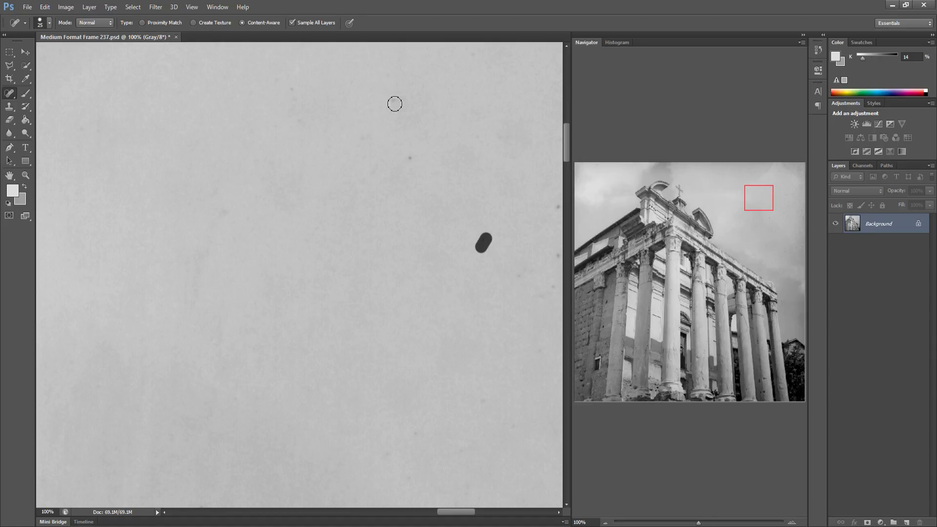
click(410, 156)
Heal the long dust line and remaining specks in the upper right sky and save the frame
drag(458, 254, 344, 258)
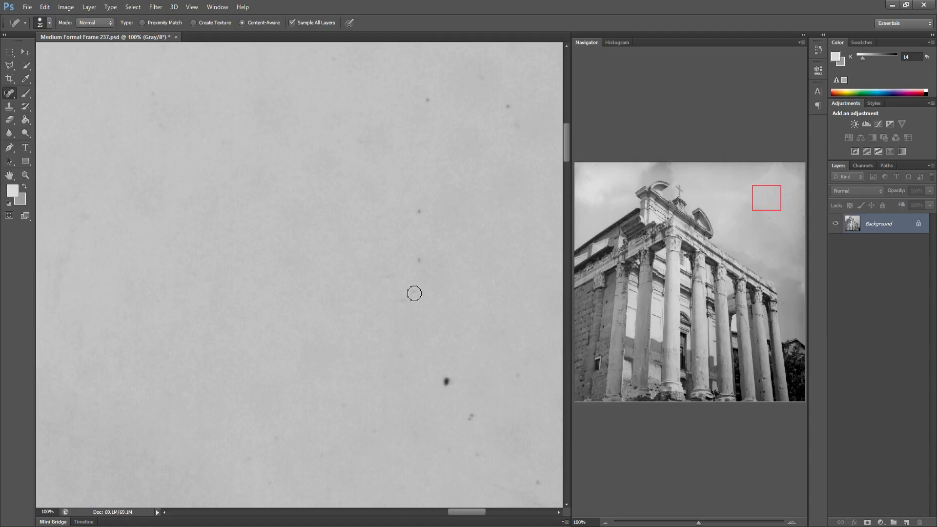
mouse_move(412, 291)
mouse_down()
mouse_move(414, 258)
mouse_move(425, 290)
mouse_up()
drag(419, 216, 443, 383)
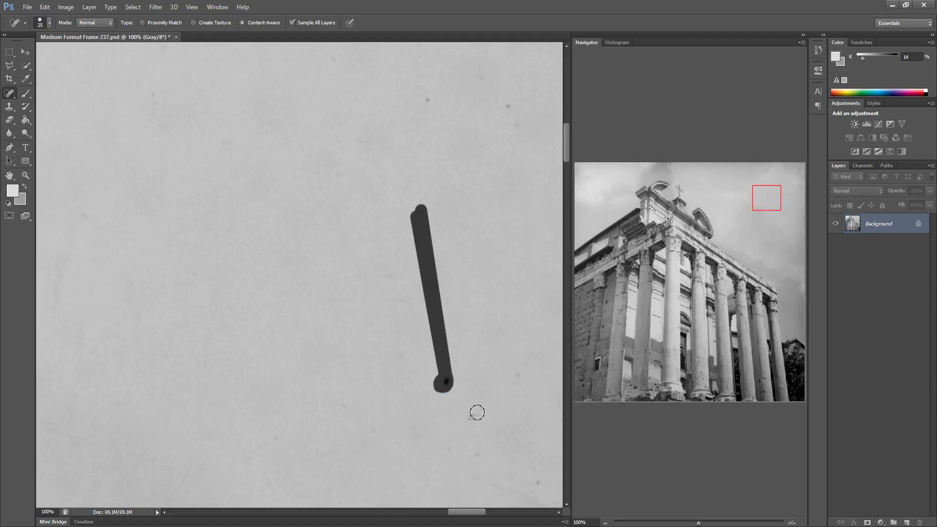
mouse_move(476, 412)
mouse_down()
mouse_move(517, 375)
mouse_move(541, 474)
mouse_up()
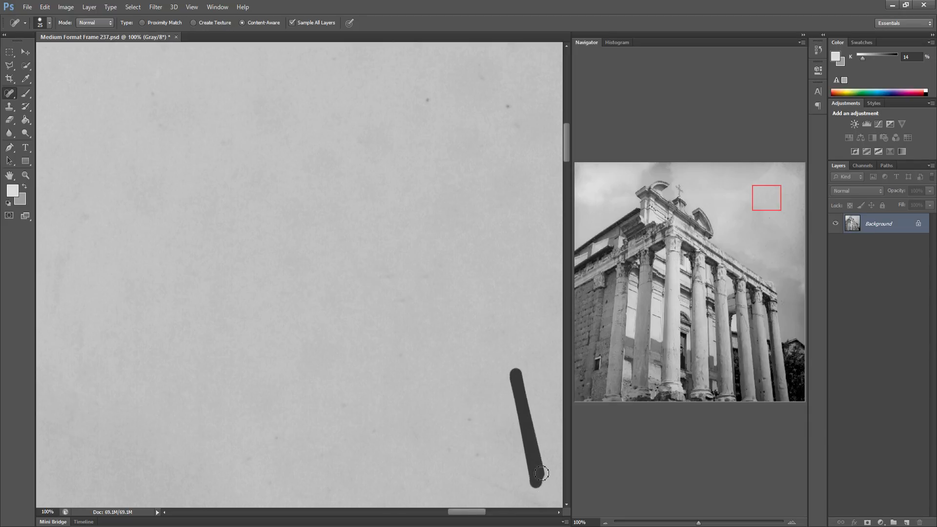
shift+click(428, 100)
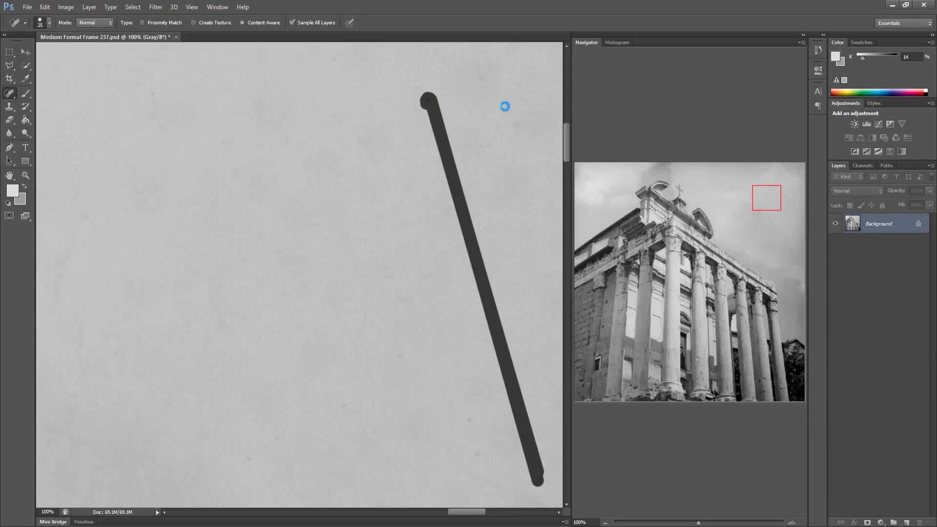
drag(512, 107, 499, 112)
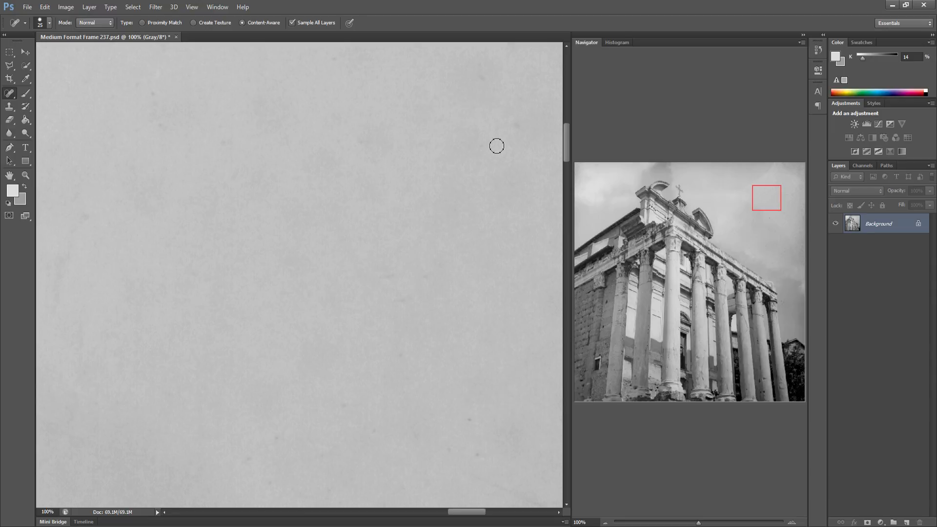
key(ctrl+s)
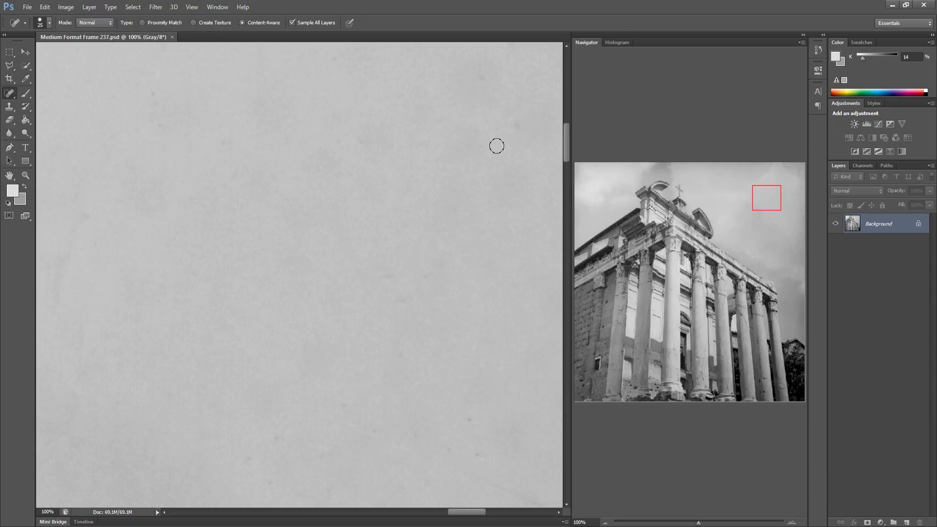
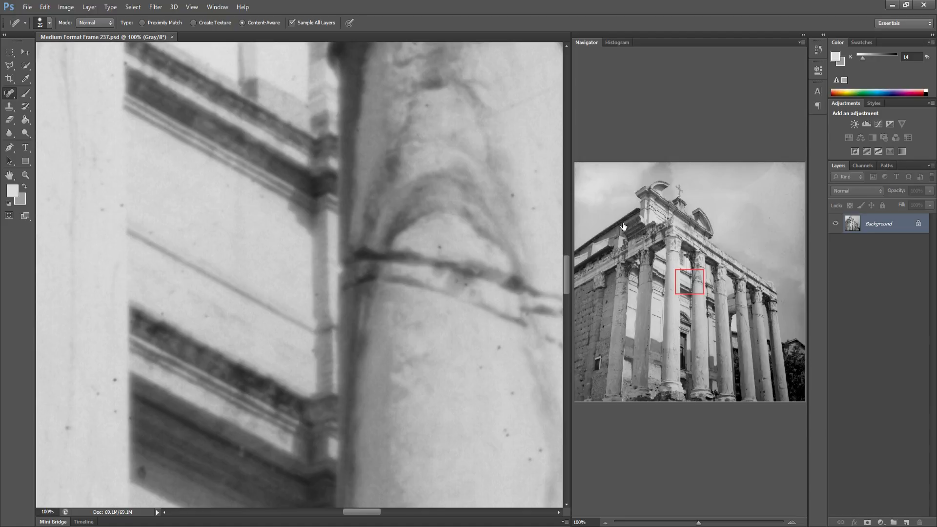
Move to the sky beside the pediment's left corner and heal the specks above the roof slope
drag(670, 245, 636, 207)
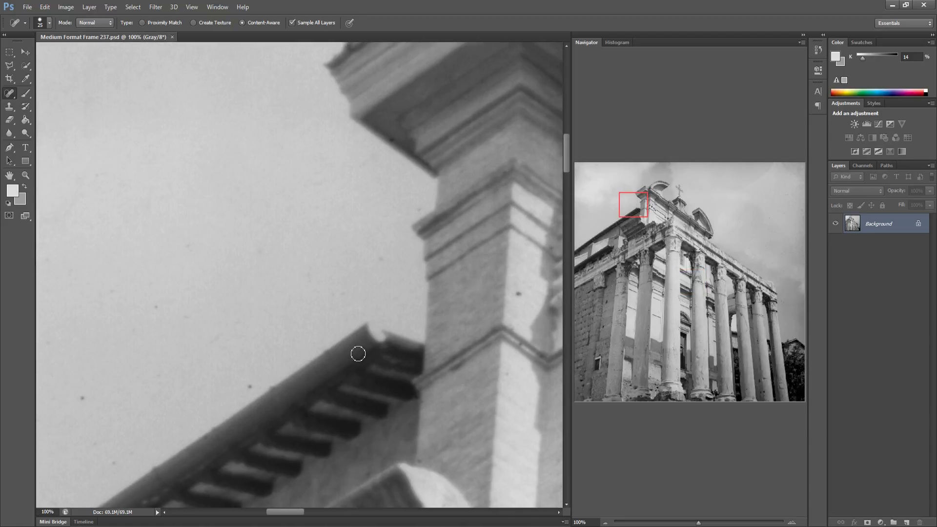
click(251, 380)
drag(69, 398, 86, 398)
click(236, 318)
drag(45, 330, 61, 330)
drag(226, 316, 156, 340)
drag(350, 330, 264, 330)
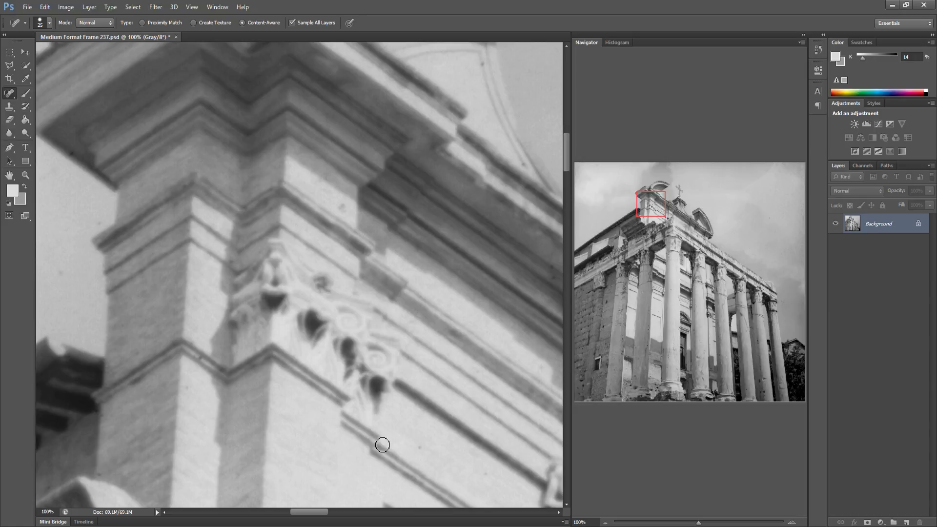
Heal the dust specks along the pediment's cornice and in the sky just to its right
click(419, 447)
drag(437, 394, 209, 385)
drag(320, 373, 100, 359)
drag(325, 350, 124, 336)
click(323, 365)
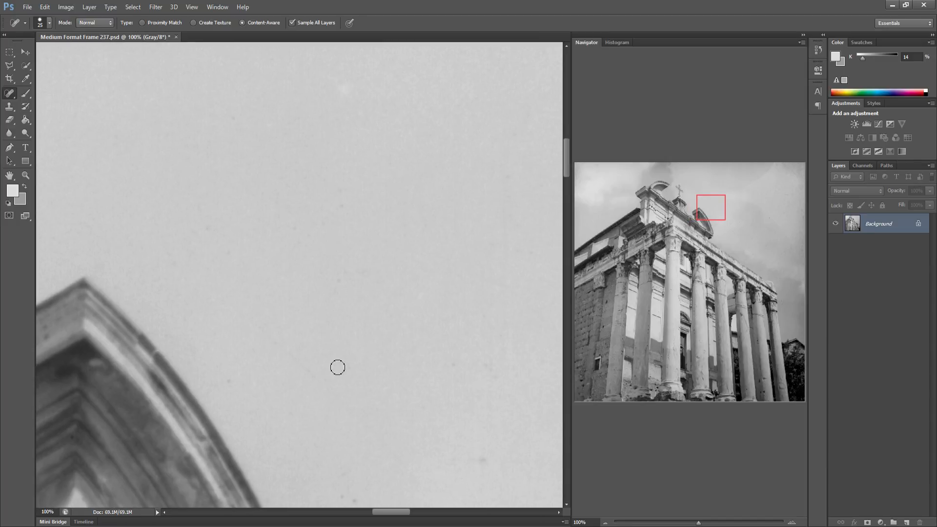
drag(342, 352, 349, 346)
mouse_move(477, 375)
mouse_down()
mouse_move(491, 360)
mouse_move(330, 359)
mouse_up()
click(458, 369)
click(502, 383)
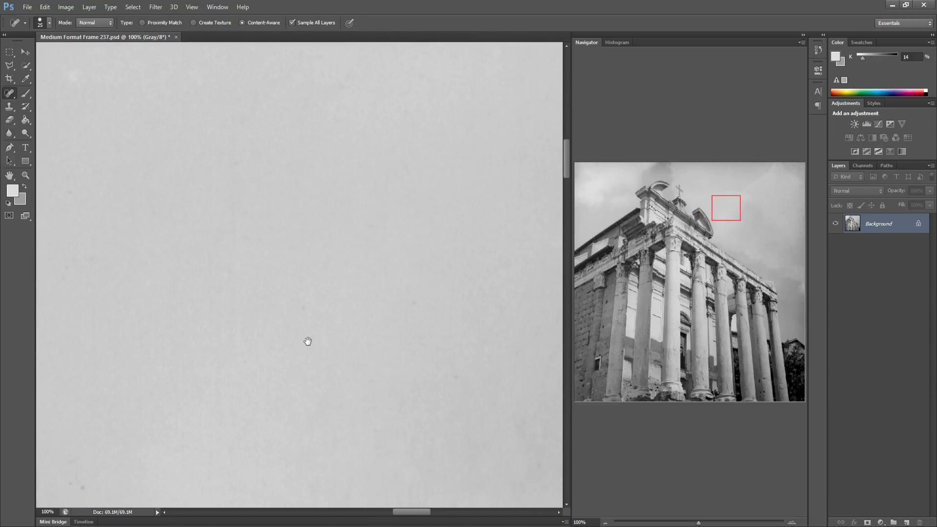
Heal the faint specks in the open sky further right of the pediment
drag(210, 453, 217, 437)
mouse_move(449, 485)
mouse_down()
mouse_move(431, 505)
mouse_move(413, 501)
mouse_up()
drag(218, 503, 221, 498)
click(532, 353)
drag(498, 382, 311, 373)
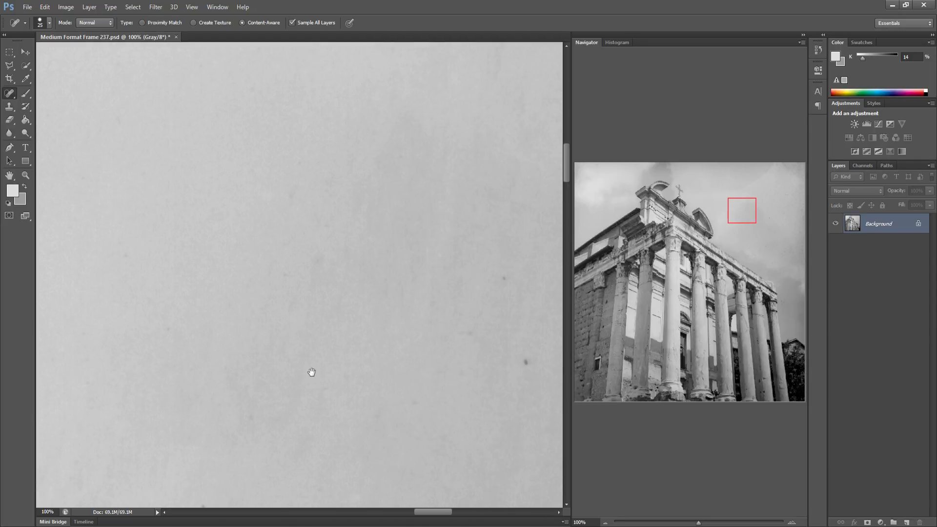
click(504, 277)
drag(495, 354, 321, 329)
click(318, 457)
click(319, 398)
click(328, 397)
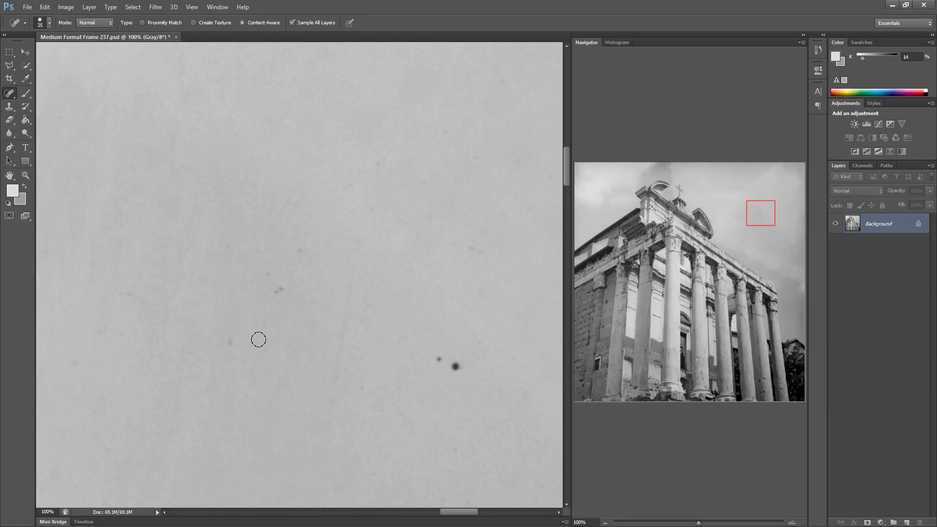
Heal the cluster of dark specks, including the large dust spot, in the right sky area
click(278, 289)
click(268, 275)
click(300, 250)
click(438, 359)
click(457, 369)
drag(464, 251, 480, 254)
drag(472, 295, 483, 291)
key(space)
mouse_move(454, 368)
mouse_down()
mouse_move(349, 373)
mouse_move(252, 357)
mouse_up()
drag(244, 436, 262, 436)
click(276, 482)
scroll(351, 441, right, 10)
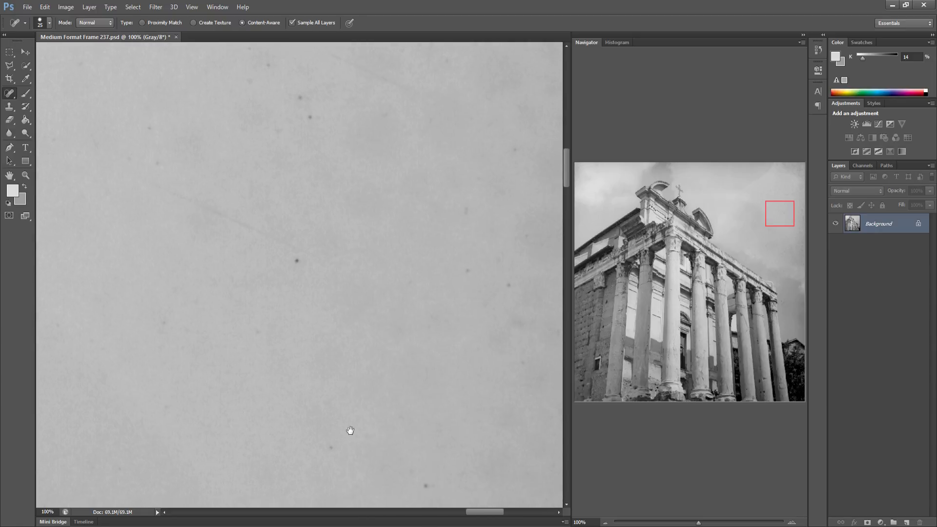
Heal the scattered specks in the sky section toward the frame's right side
drag(328, 489, 327, 492)
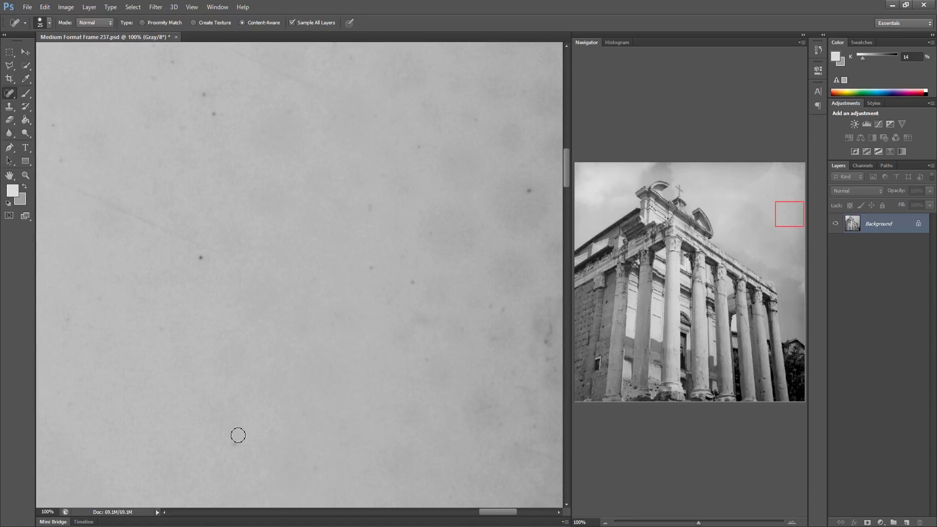
click(201, 257)
click(205, 96)
click(150, 74)
click(173, 60)
drag(171, 145, 261, 178)
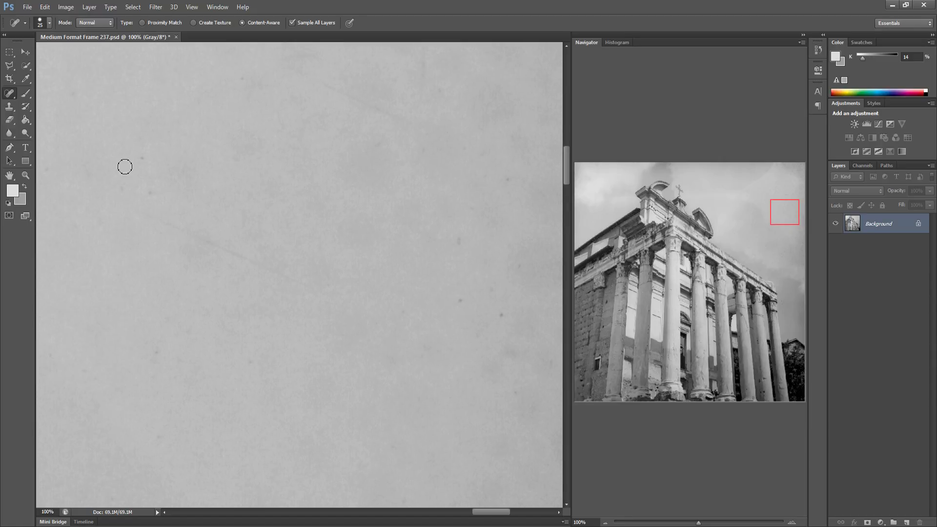
Heal the long diagonal dust line and nearby specks in the right sky
drag(118, 187, 154, 177)
drag(112, 201, 280, 266)
drag(379, 341, 292, 337)
click(309, 243)
click(309, 308)
click(351, 317)
click(339, 299)
click(369, 268)
click(418, 233)
drag(424, 340, 435, 340)
click(442, 347)
click(431, 376)
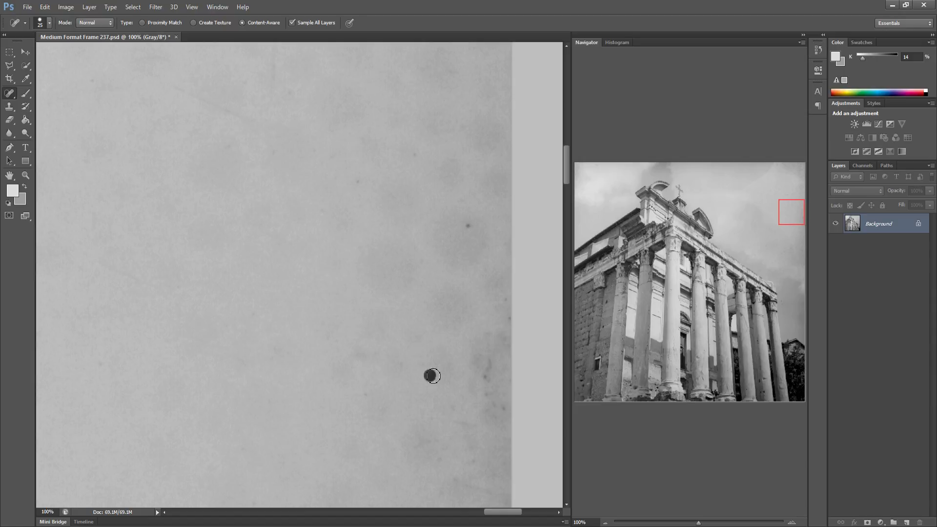
Heal the spots and streaks in the sky along the frame's right edge
drag(492, 364, 487, 386)
click(483, 391)
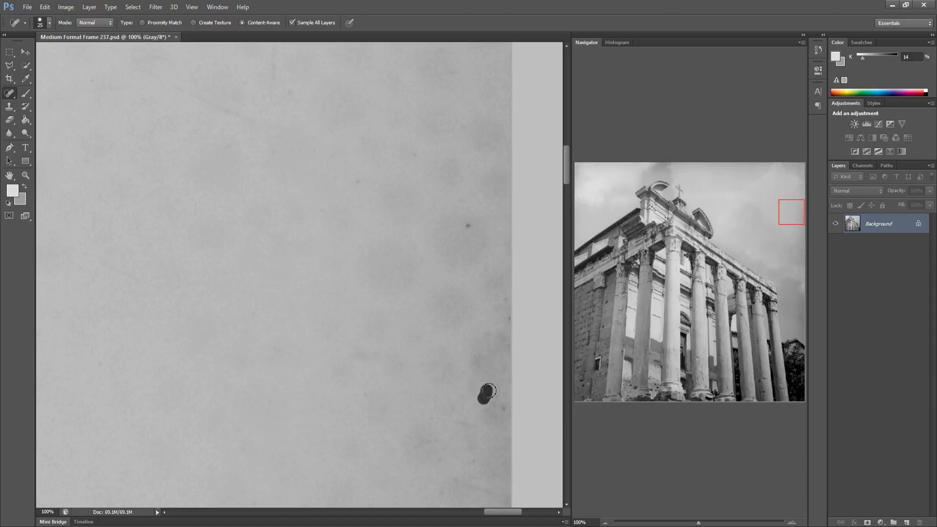
click(502, 403)
click(466, 222)
click(503, 238)
click(359, 183)
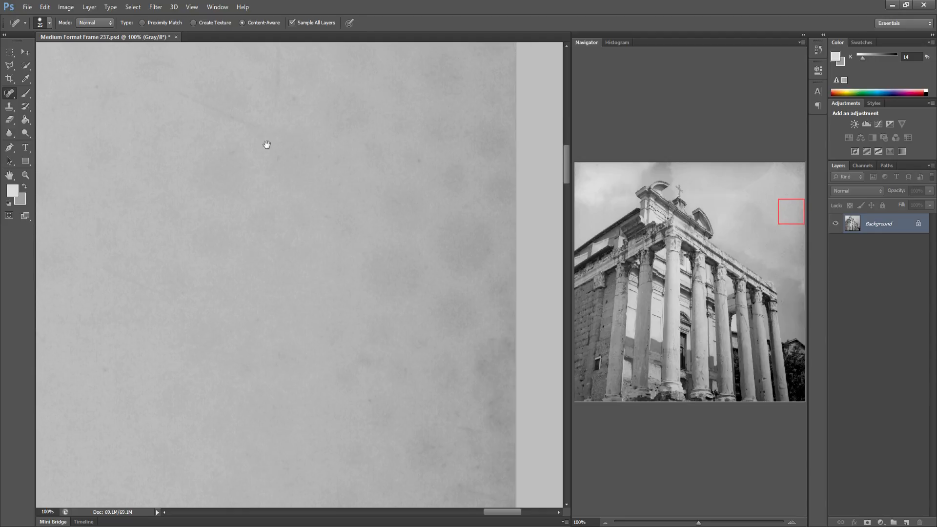
drag(262, 138, 341, 236)
drag(352, 116, 356, 194)
drag(248, 183, 348, 234)
drag(232, 67, 307, 56)
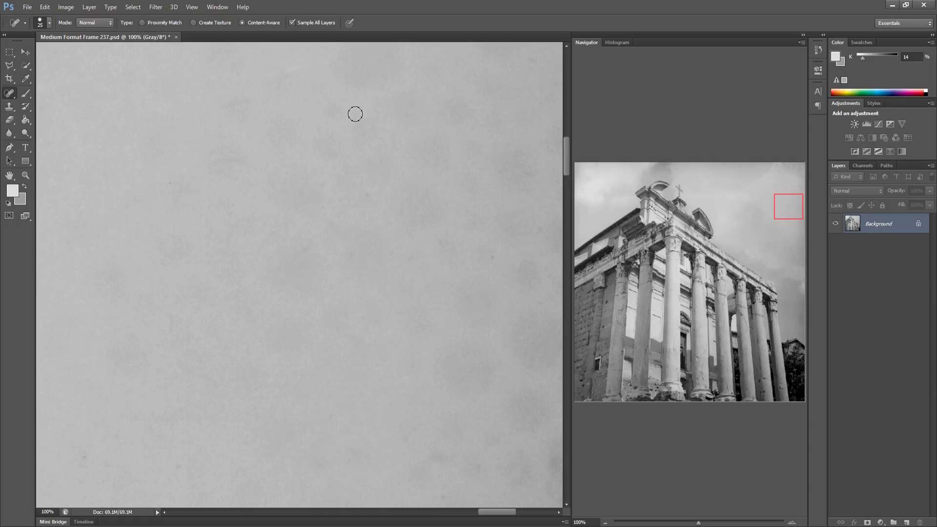
drag(400, 202, 240, 232)
click(271, 58)
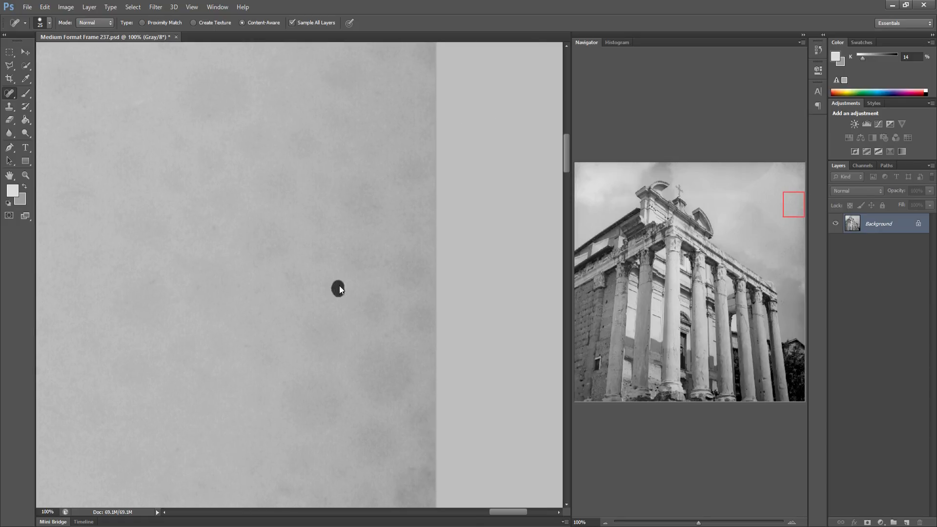
Move to the upper left sky and heal the dark specks there
drag(604, 249, 578, 231)
drag(283, 189, 369, 270)
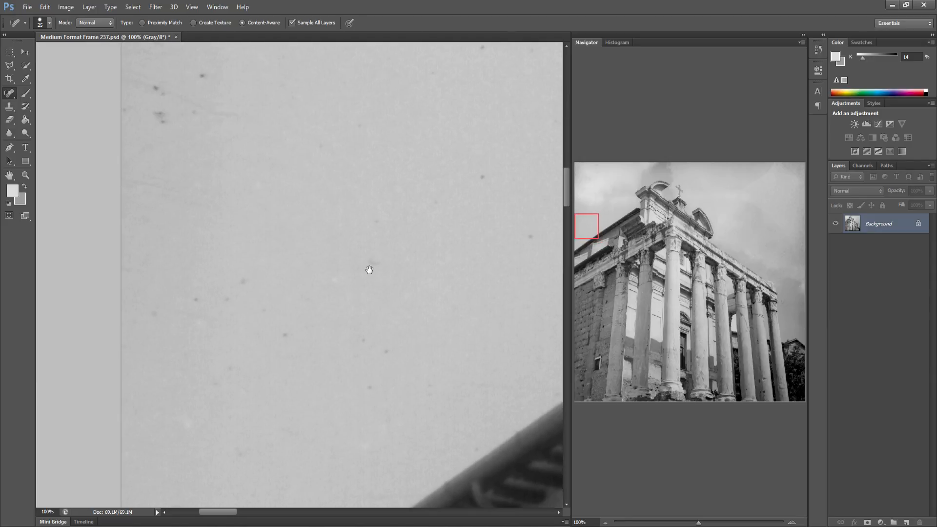
click(204, 81)
click(153, 89)
drag(156, 113, 165, 122)
drag(143, 322, 153, 313)
click(193, 299)
click(221, 301)
click(285, 333)
click(225, 375)
Heal the remaining specks in the upper left sky area
click(383, 352)
click(371, 385)
click(357, 241)
click(380, 223)
click(372, 256)
click(479, 180)
click(436, 202)
click(475, 246)
drag(483, 243, 383, 251)
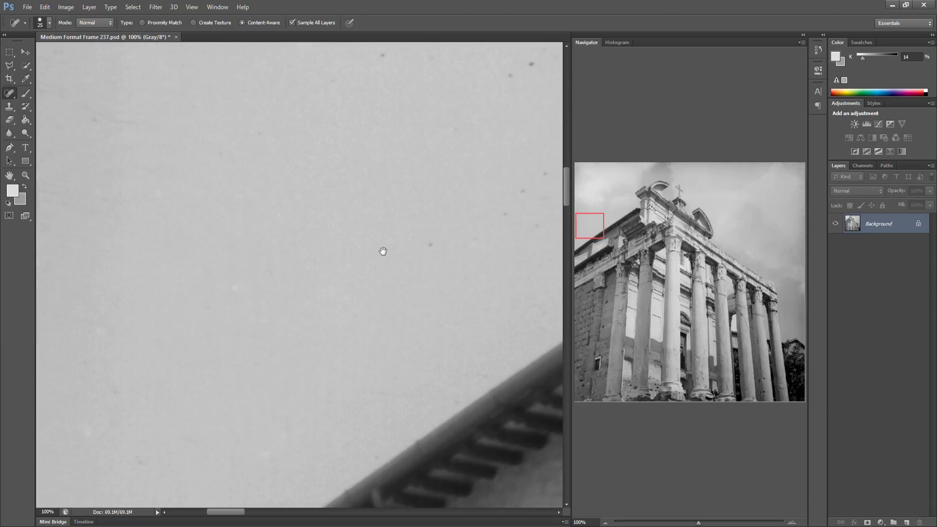
Heal the specks in the sky above the left roof slope
click(311, 390)
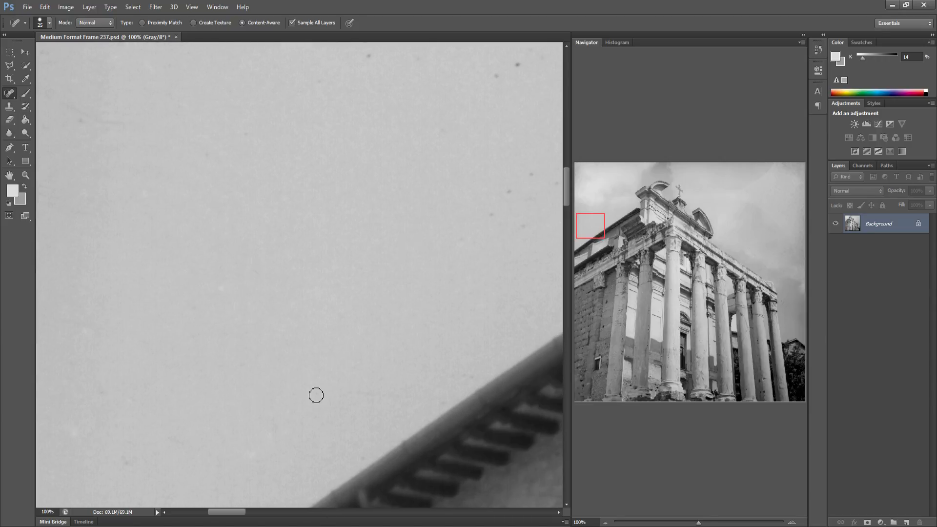
drag(353, 231, 288, 262)
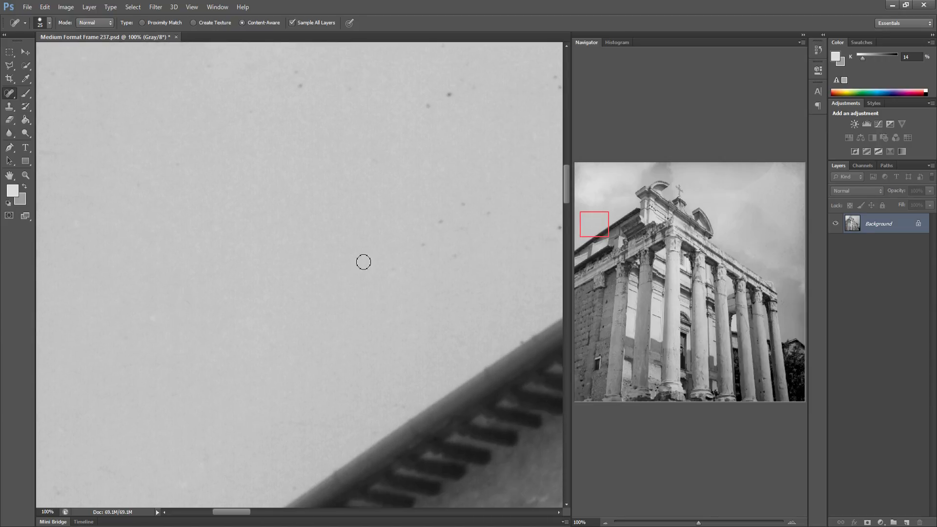
click(456, 248)
drag(439, 222, 499, 215)
click(301, 89)
click(297, 72)
click(448, 93)
drag(385, 187, 246, 214)
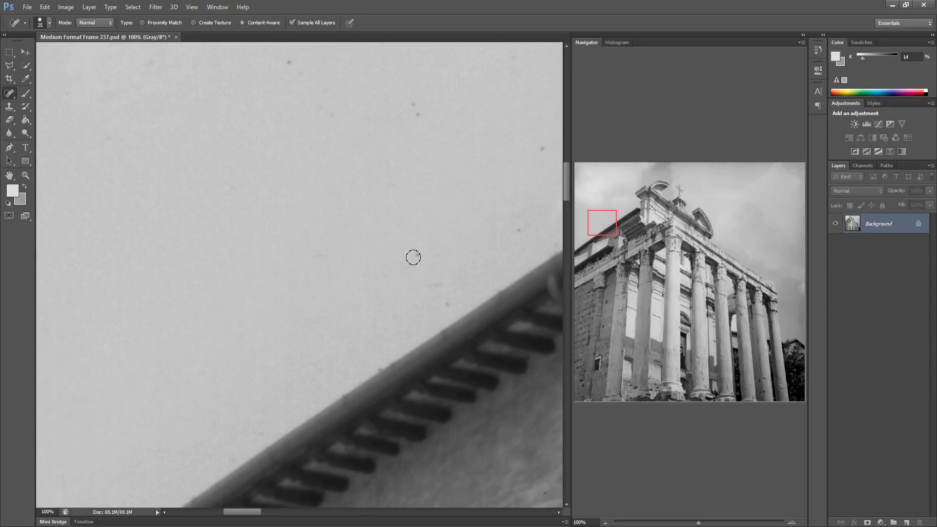
click(449, 286)
click(518, 229)
drag(481, 224, 427, 247)
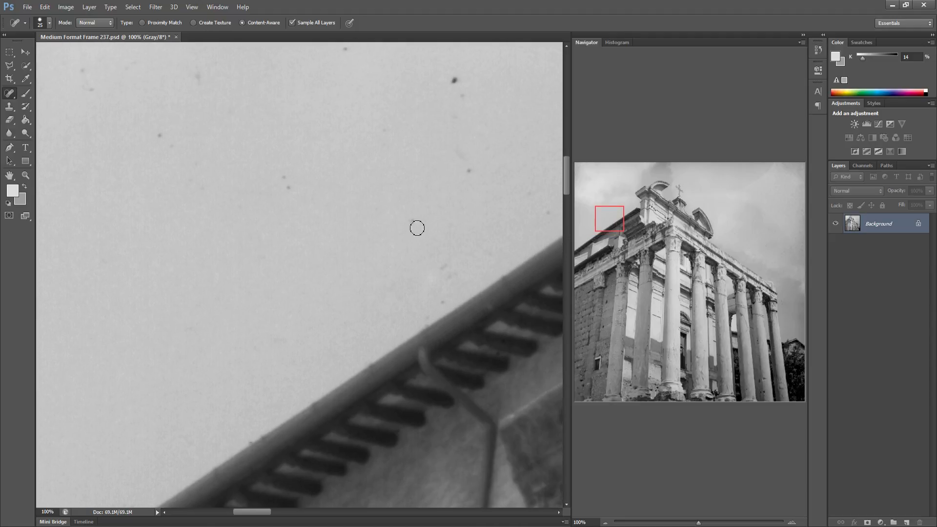
drag(239, 191, 299, 247)
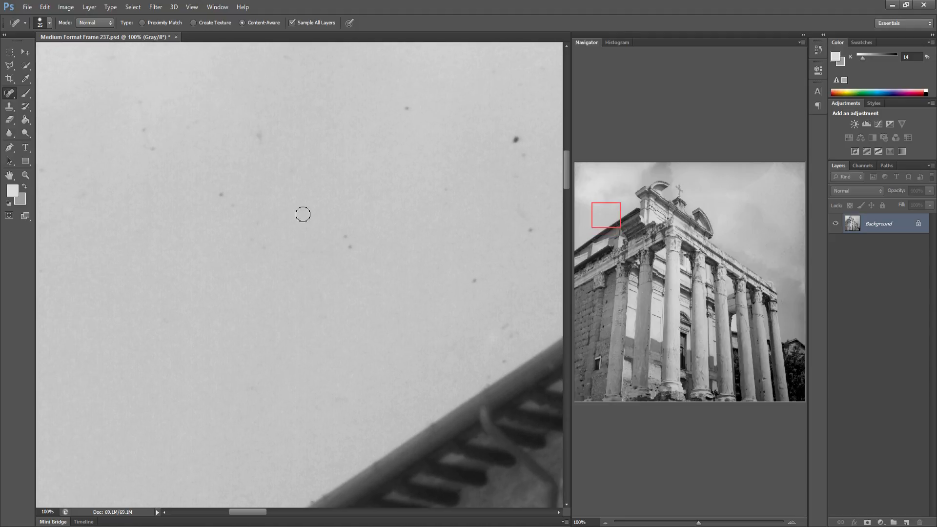
drag(593, 218, 599, 213)
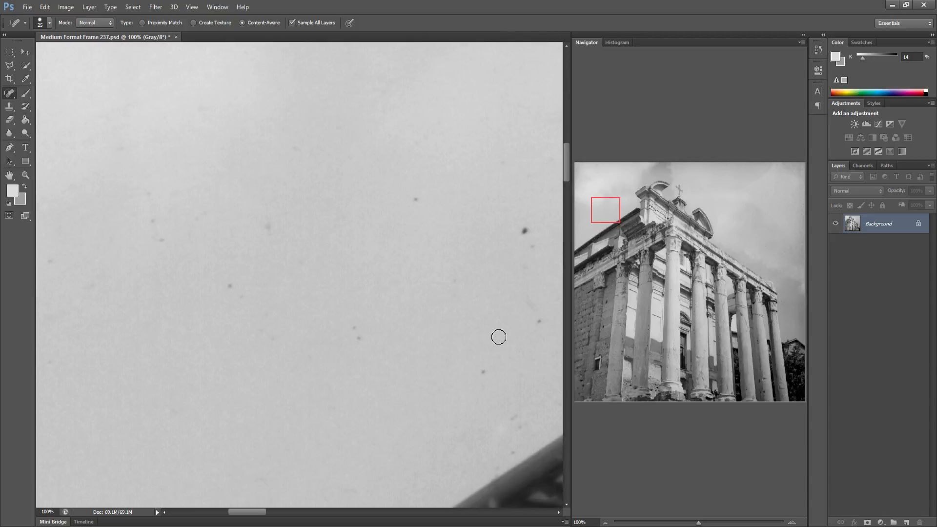
Heal the scattered specks in the sky above the left side of the temple
click(352, 327)
click(359, 336)
click(543, 327)
click(530, 231)
click(414, 202)
drag(268, 223, 274, 242)
drag(228, 289, 250, 293)
click(258, 313)
drag(260, 336, 280, 335)
Heal the specks and faint streaks near the frame's left edge in the sky
drag(164, 246, 147, 189)
click(174, 195)
click(177, 225)
click(195, 219)
click(216, 187)
drag(112, 236, 315, 251)
drag(281, 295, 279, 298)
click(247, 275)
drag(122, 265, 136, 264)
drag(103, 225, 231, 244)
click(76, 242)
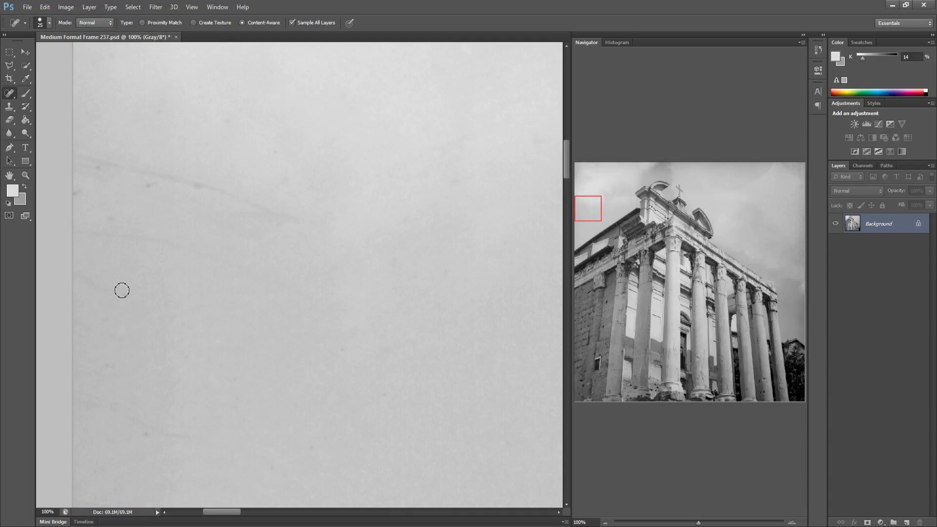
Heal the faint dust lines in the upper left sky near the frame border
click(102, 367)
drag(152, 437, 198, 436)
drag(76, 395, 115, 415)
mouse_move(77, 243)
mouse_down()
mouse_move(188, 242)
mouse_move(264, 264)
mouse_up()
drag(181, 186, 337, 216)
mouse_move(78, 159)
mouse_down()
mouse_move(171, 174)
mouse_move(94, 156)
mouse_up()
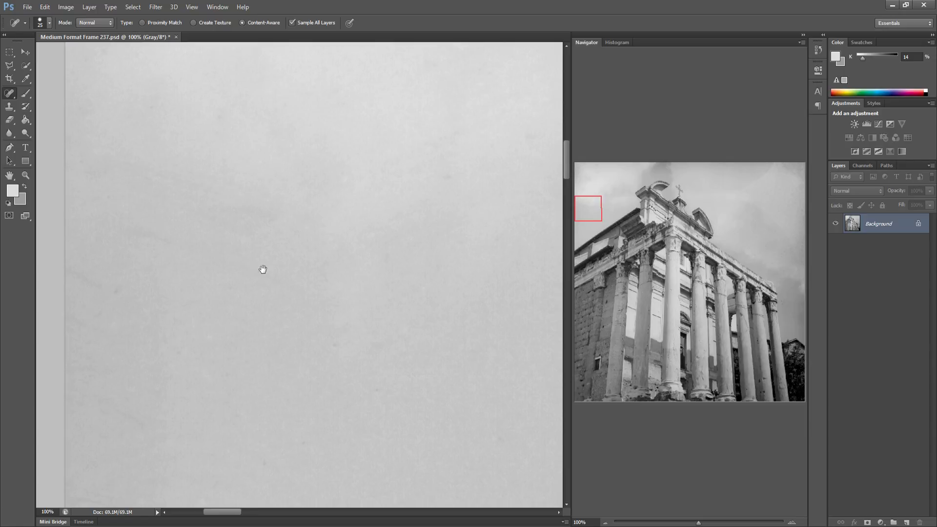
drag(266, 270, 122, 259)
drag(228, 157, 197, 157)
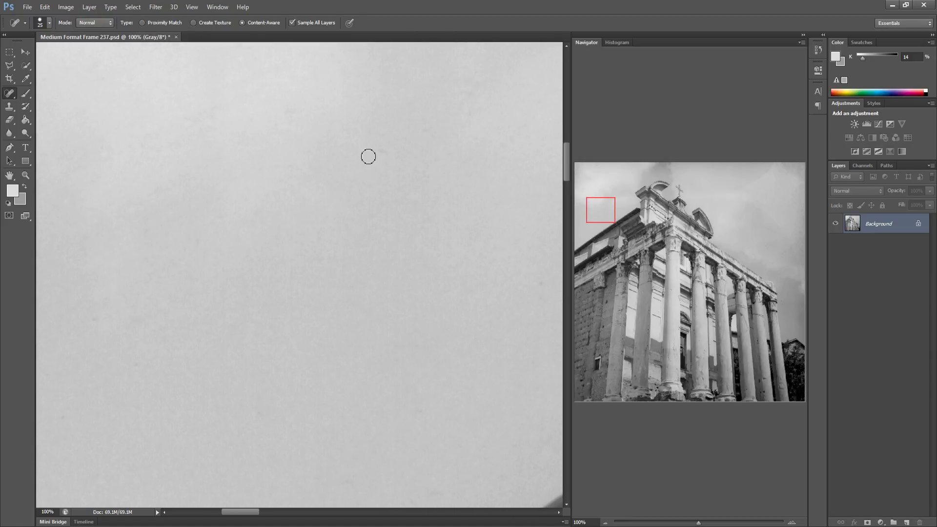
Heal the specks in the sky just above the left roof edge
mouse_move(396, 391)
mouse_down()
mouse_move(389, 405)
mouse_move(416, 410)
mouse_up()
drag(432, 377, 334, 371)
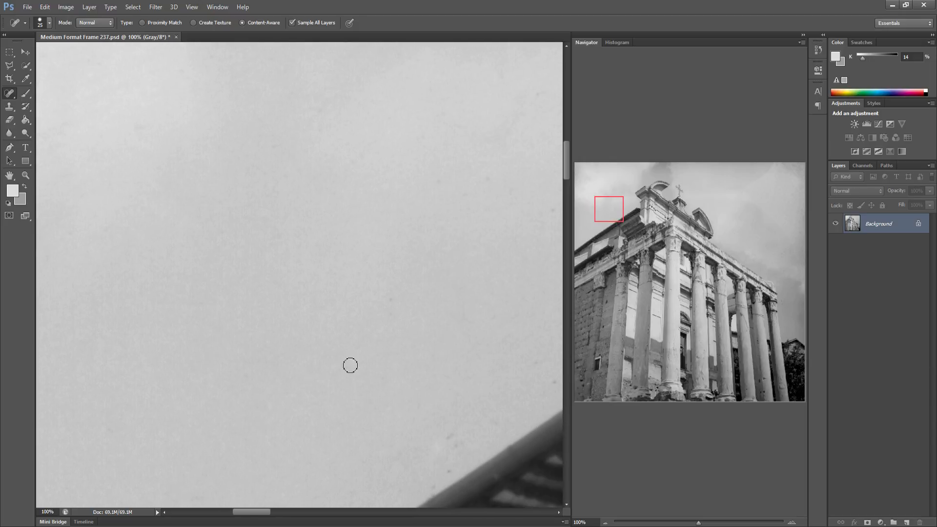
click(391, 301)
drag(446, 474, 457, 465)
mouse_move(489, 433)
mouse_down()
mouse_move(505, 419)
mouse_move(315, 432)
mouse_up()
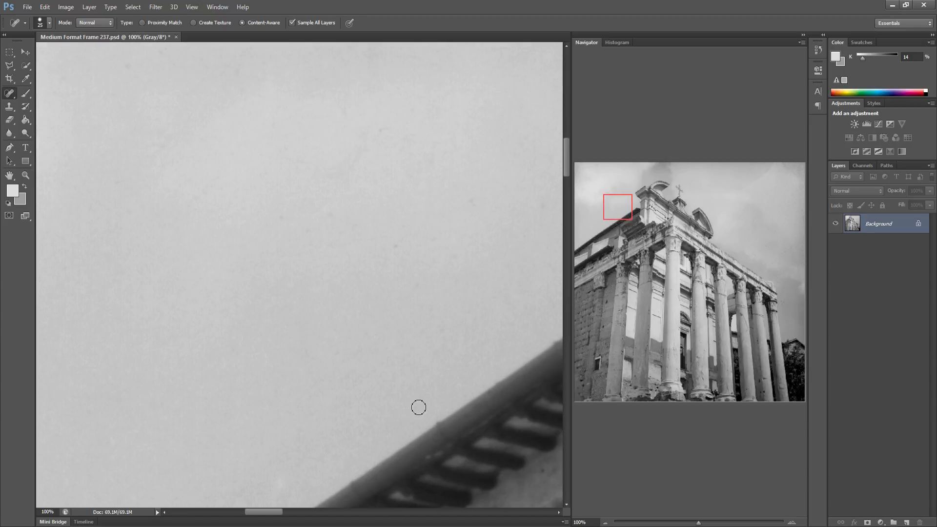
drag(420, 378, 362, 388)
click(336, 255)
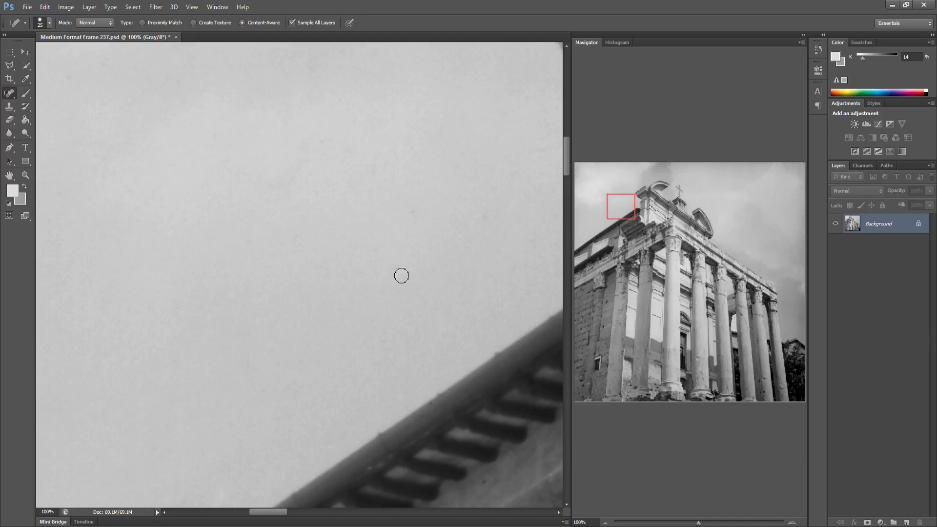
drag(379, 263, 277, 291)
drag(308, 253, 287, 256)
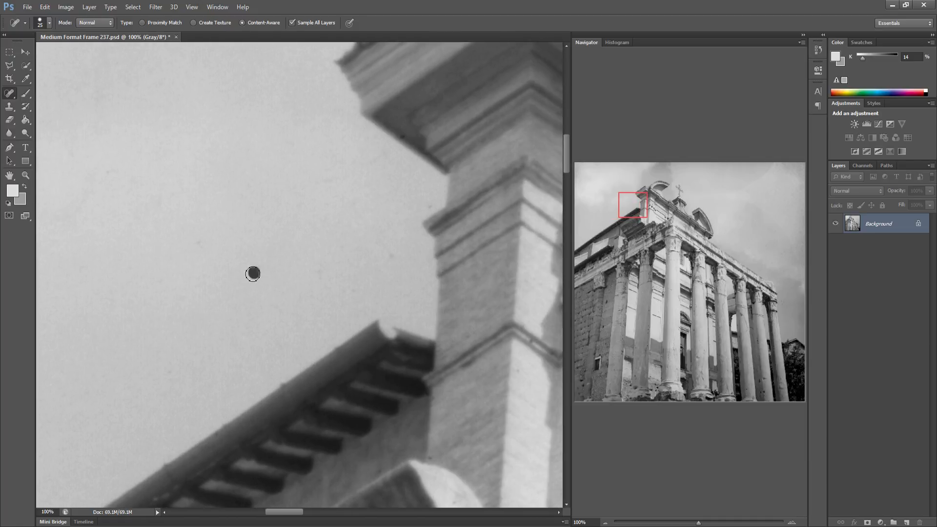
Heal the specks in the sky beside the pediment's left corner block
click(391, 256)
click(318, 275)
click(427, 208)
drag(188, 252, 201, 242)
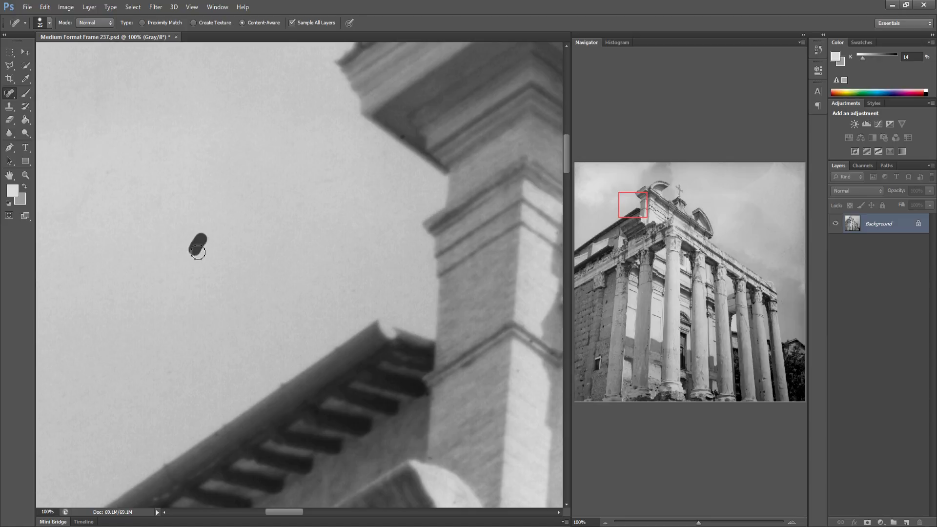
drag(72, 158, 86, 170)
drag(289, 235, 184, 223)
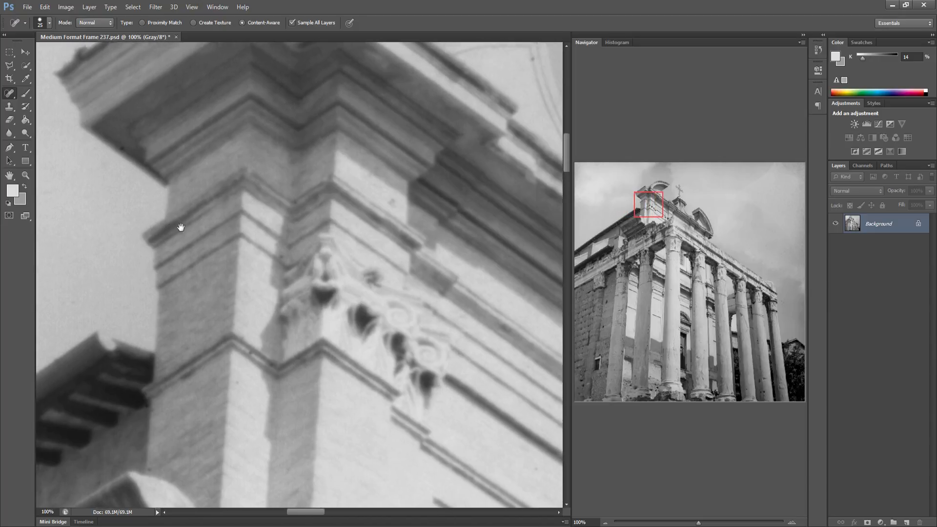
Heal the specks in the sky around the pediment's top ornament and cross
drag(392, 253, 264, 256)
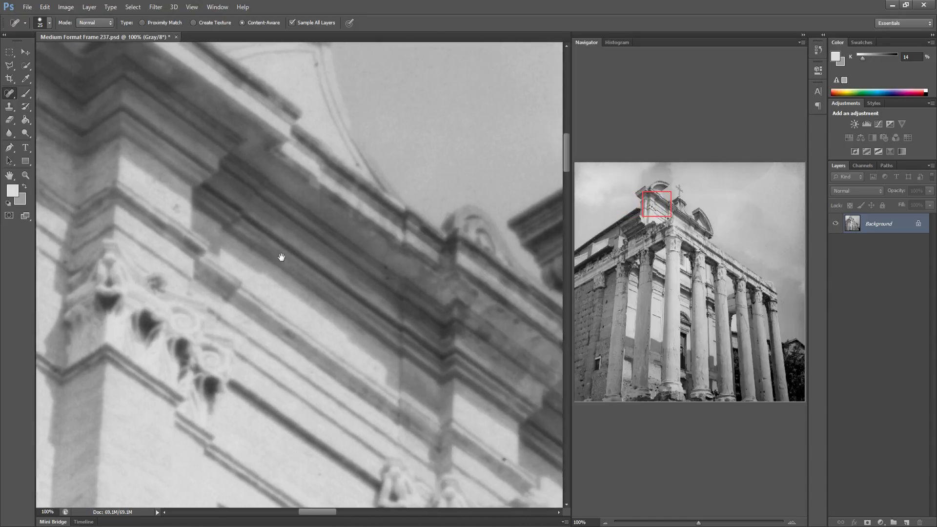
drag(318, 268, 213, 257)
drag(424, 294, 282, 259)
click(294, 360)
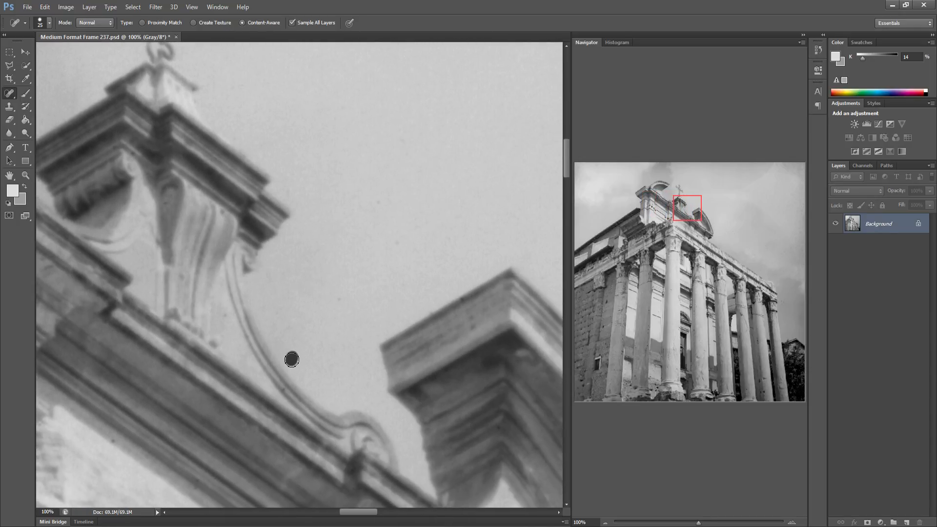
drag(339, 311, 340, 295)
click(394, 243)
drag(392, 276, 392, 284)
drag(377, 204, 386, 205)
drag(365, 241, 190, 242)
mouse_move(346, 218)
mouse_down()
mouse_move(243, 203)
mouse_move(264, 184)
mouse_up()
drag(288, 348, 298, 352)
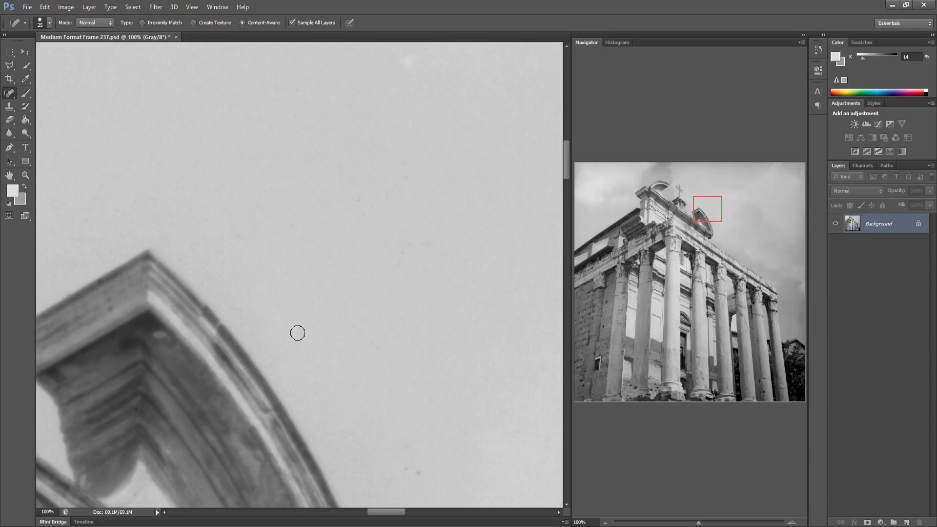
Heal the dust specks in the sky just right of the pediment's top
click(408, 446)
drag(435, 424, 228, 360)
drag(283, 343, 253, 337)
drag(321, 445, 335, 443)
click(371, 357)
drag(292, 270, 303, 276)
mouse_move(406, 353)
mouse_down()
mouse_move(285, 344)
mouse_move(274, 352)
mouse_move(316, 324)
mouse_up()
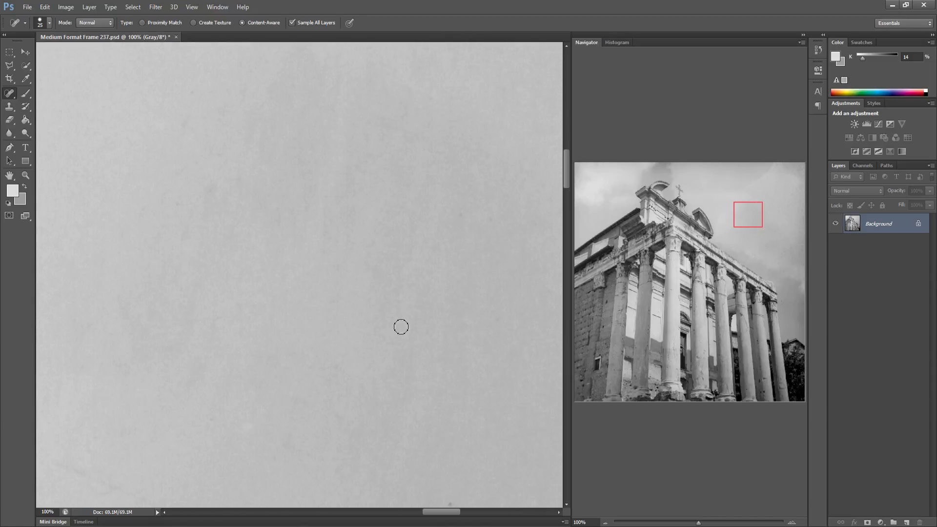
mouse_move(409, 366)
mouse_down()
mouse_move(331, 352)
mouse_move(310, 337)
mouse_up()
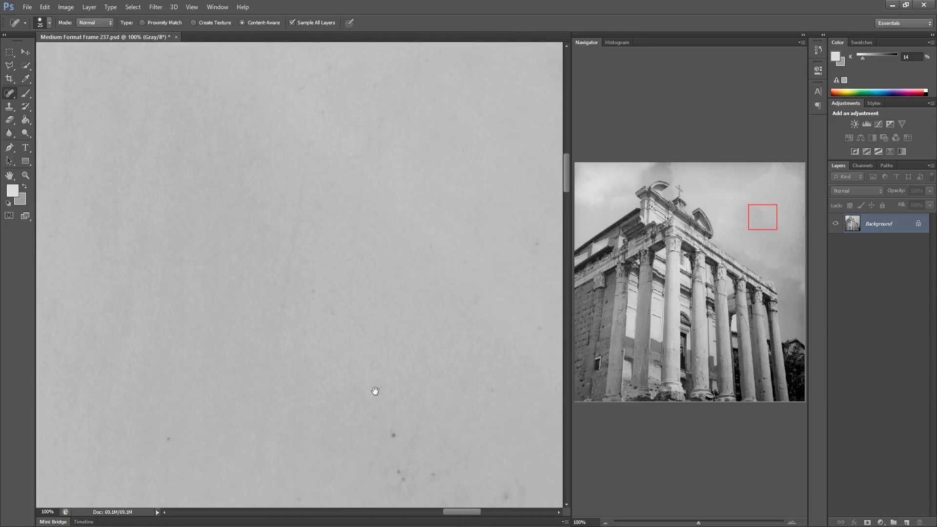
Heal the scattered dark specks in the sky farther right of the pediment
drag(164, 434, 171, 436)
drag(386, 429, 397, 436)
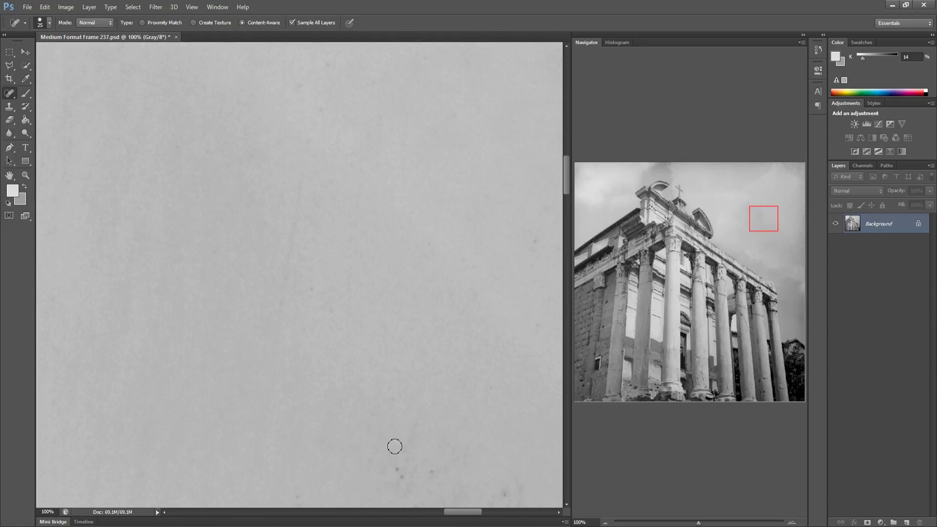
drag(398, 469, 433, 471)
drag(495, 484, 503, 486)
mouse_move(414, 381)
mouse_down()
mouse_move(345, 384)
mouse_move(307, 362)
mouse_up()
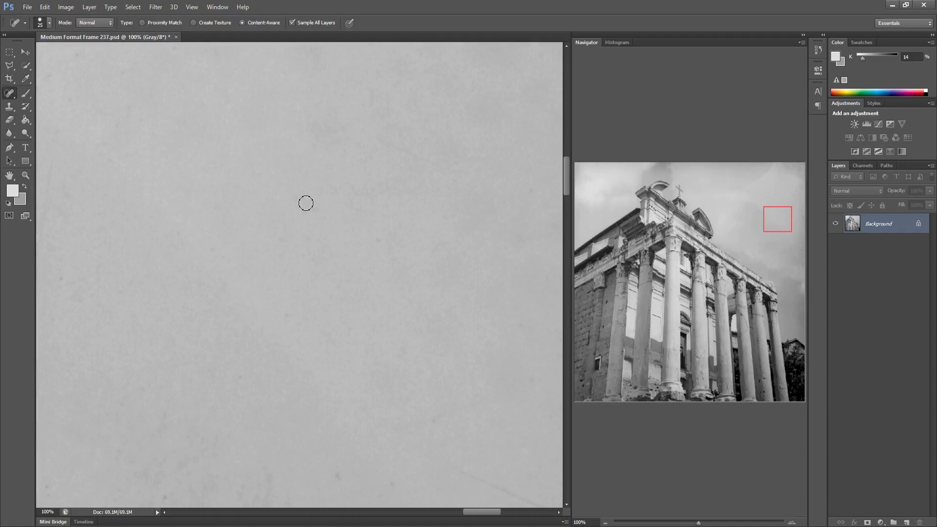
Heal the specks in the upper right sky near the frame's right border
drag(311, 236, 321, 245)
drag(378, 241, 380, 242)
drag(403, 369, 374, 361)
drag(370, 468, 395, 448)
mouse_move(413, 406)
mouse_down()
mouse_move(344, 412)
mouse_move(312, 411)
mouse_move(320, 399)
mouse_move(259, 389)
mouse_up()
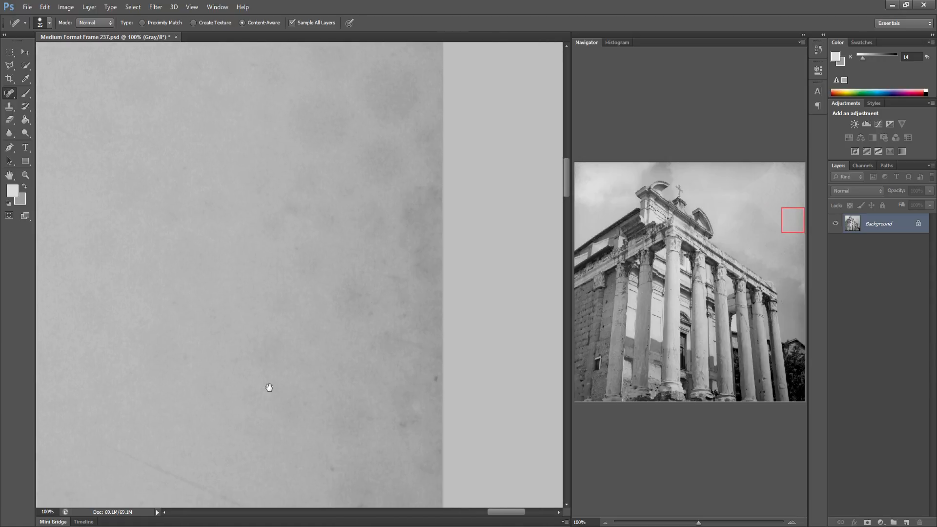
drag(411, 373, 425, 380)
Heal the specks in the sky just above the left roof cornice
drag(596, 215, 570, 225)
drag(272, 310, 320, 224)
drag(255, 357, 295, 206)
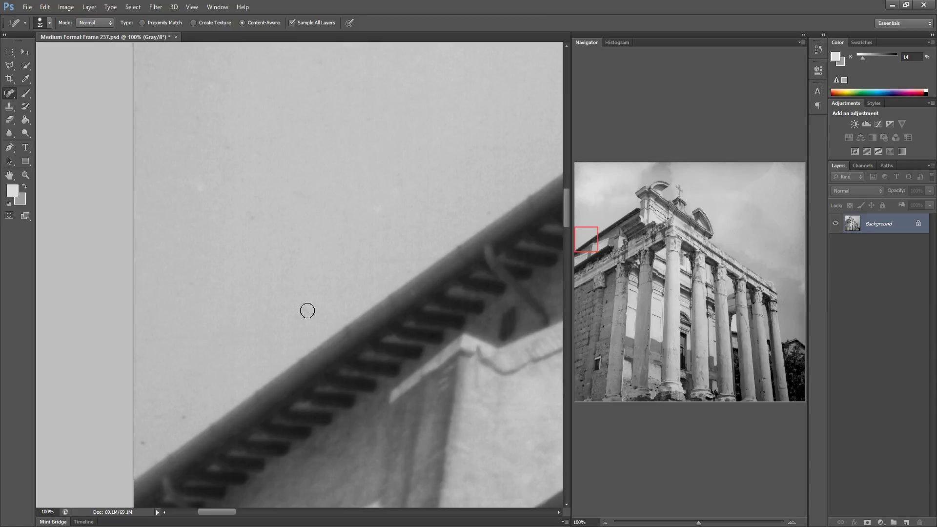
drag(236, 182, 249, 163)
drag(224, 141, 240, 151)
drag(356, 270, 190, 196)
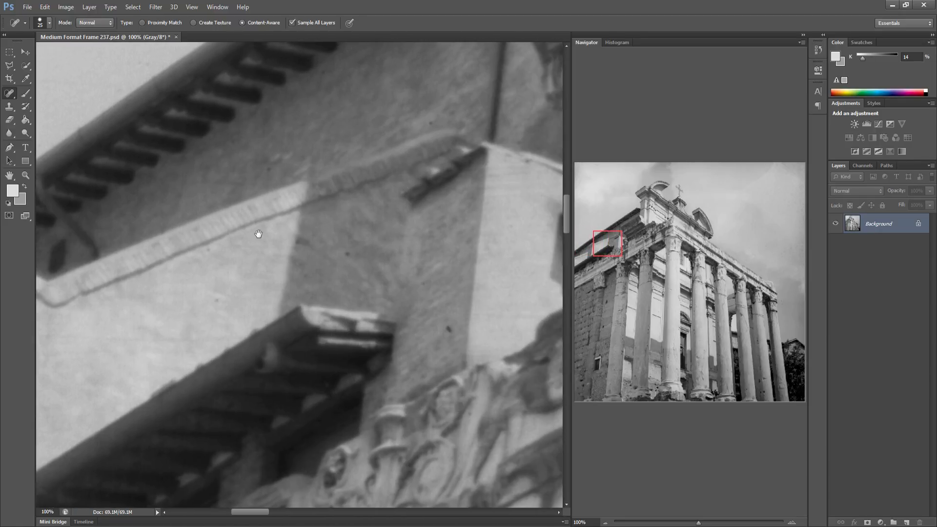
Heal the speck on the left building wall below the cornice
drag(258, 234, 217, 238)
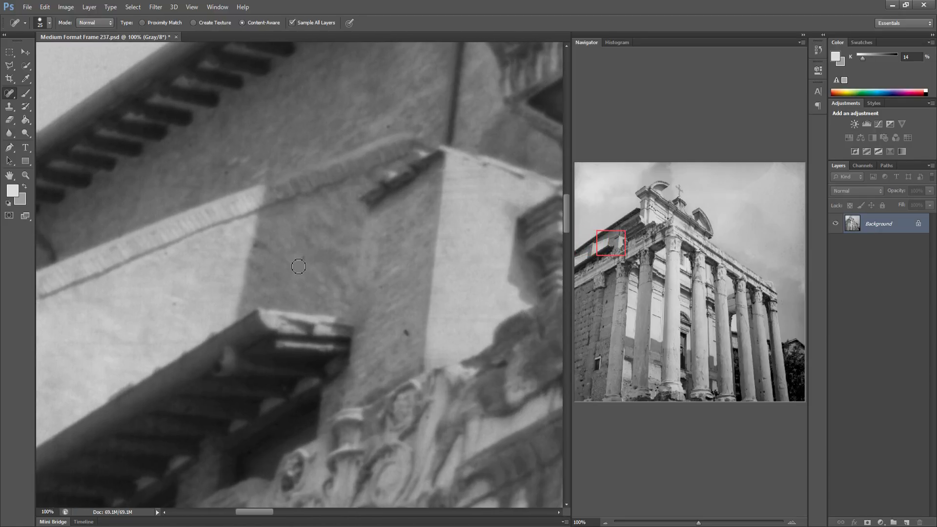
click(406, 333)
drag(439, 267, 278, 272)
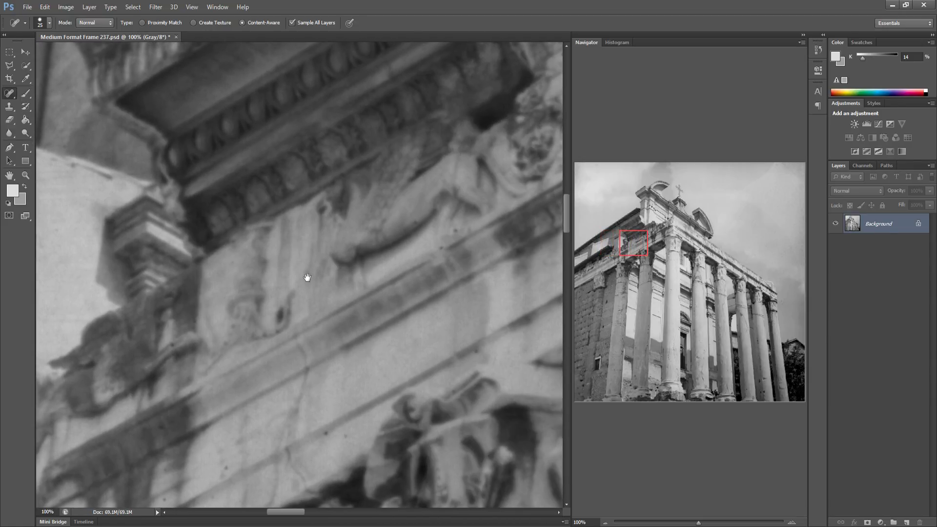
Heal the dust specks on the carved frieze left of the portico
click(348, 437)
drag(347, 388, 239, 394)
drag(398, 361, 247, 370)
drag(385, 326, 308, 336)
drag(405, 308, 249, 316)
drag(425, 294, 290, 312)
drag(374, 211, 323, 224)
click(267, 156)
drag(389, 287, 237, 294)
mouse_move(303, 277)
mouse_down()
mouse_move(245, 282)
mouse_move(331, 285)
mouse_up()
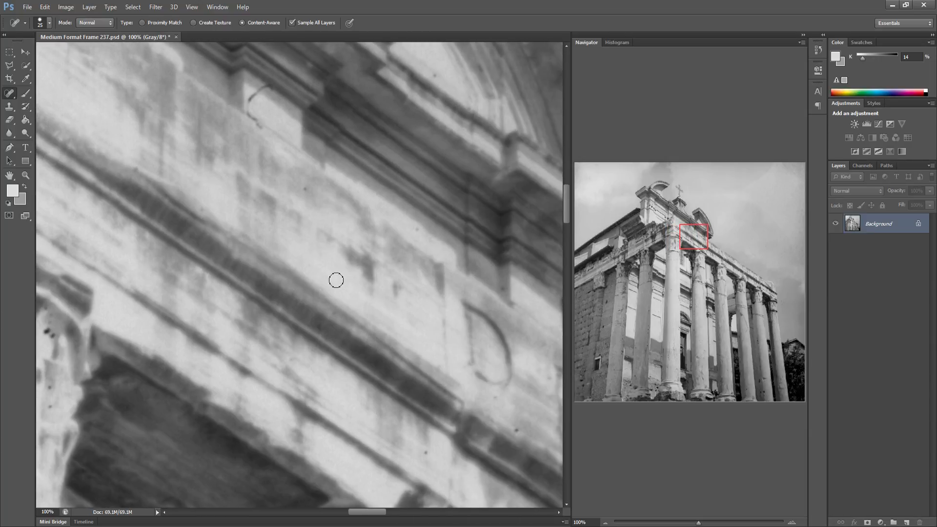
Heal the specks on the entablature and inscription band over the portico's left columns
drag(402, 338, 242, 293)
mouse_move(306, 382)
mouse_down()
mouse_move(288, 384)
mouse_move(274, 368)
mouse_up()
click(194, 429)
click(397, 291)
click(443, 277)
click(505, 128)
click(496, 178)
drag(473, 274, 335, 240)
mouse_move(428, 345)
mouse_down()
mouse_move(401, 334)
mouse_move(384, 343)
mouse_up()
click(299, 362)
drag(303, 359, 318, 360)
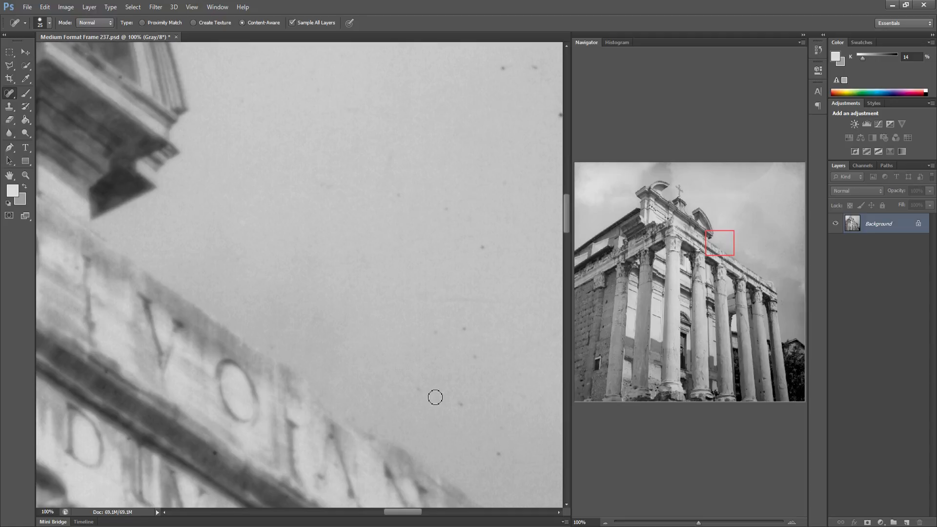
Heal the dust specks in the sky just above the right end of the inscription
click(462, 397)
click(437, 331)
click(465, 328)
click(482, 248)
drag(451, 203, 434, 210)
drag(389, 184, 397, 199)
Heal the specks scattered higher in the sky to the right of the pediment
click(499, 426)
click(506, 379)
mouse_move(485, 373)
mouse_down()
mouse_move(349, 381)
mouse_move(500, 313)
mouse_up()
click(471, 370)
click(511, 403)
click(528, 314)
click(408, 127)
click(351, 80)
click(382, 78)
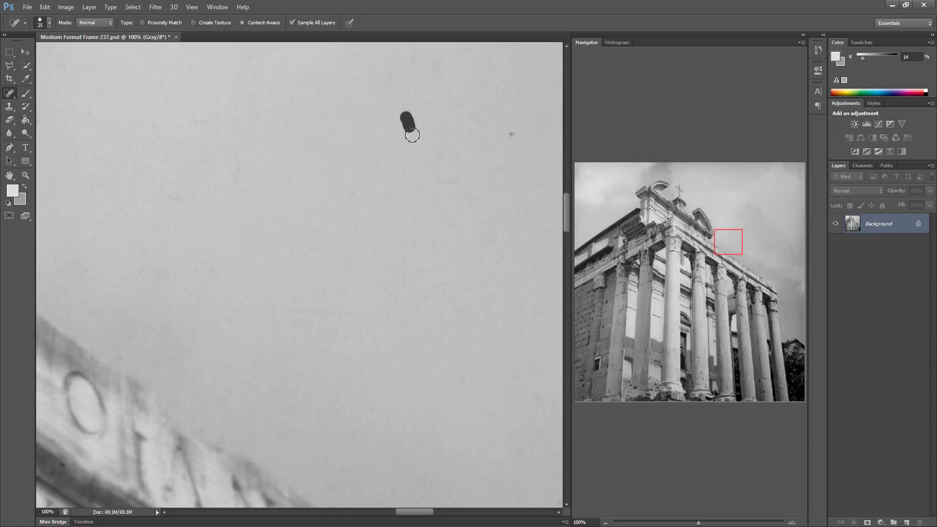
click(511, 134)
drag(446, 258, 271, 261)
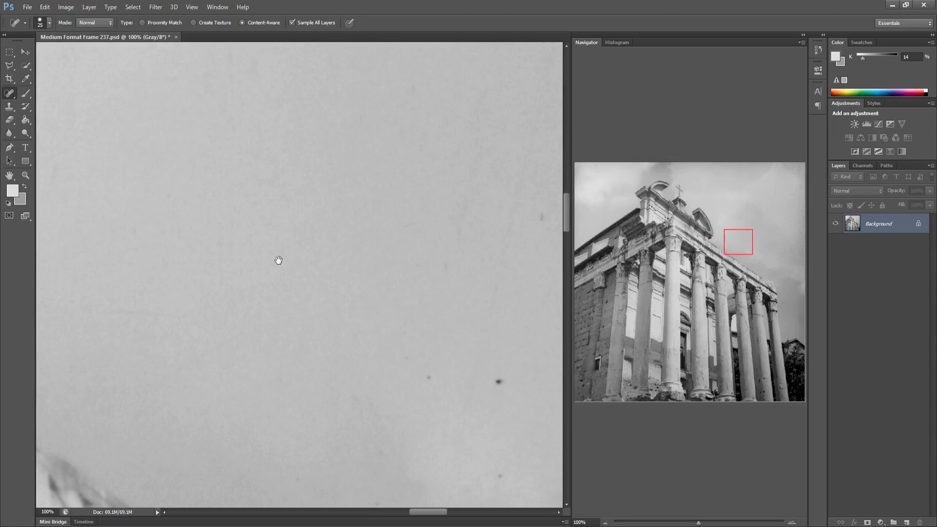
Heal the specks in the sky above the right end of the portico roof
drag(335, 380, 331, 299)
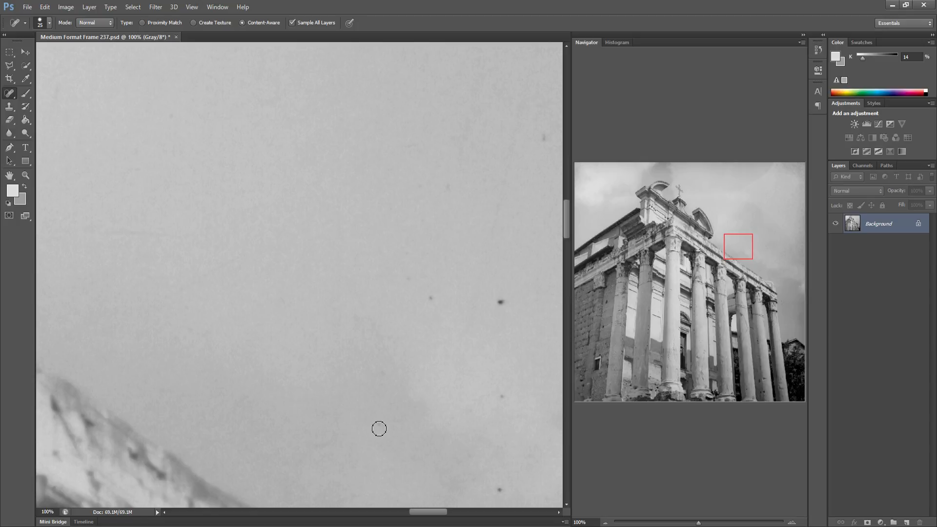
click(499, 490)
click(501, 299)
mouse_move(471, 306)
mouse_down()
mouse_move(334, 318)
mouse_move(260, 307)
mouse_up()
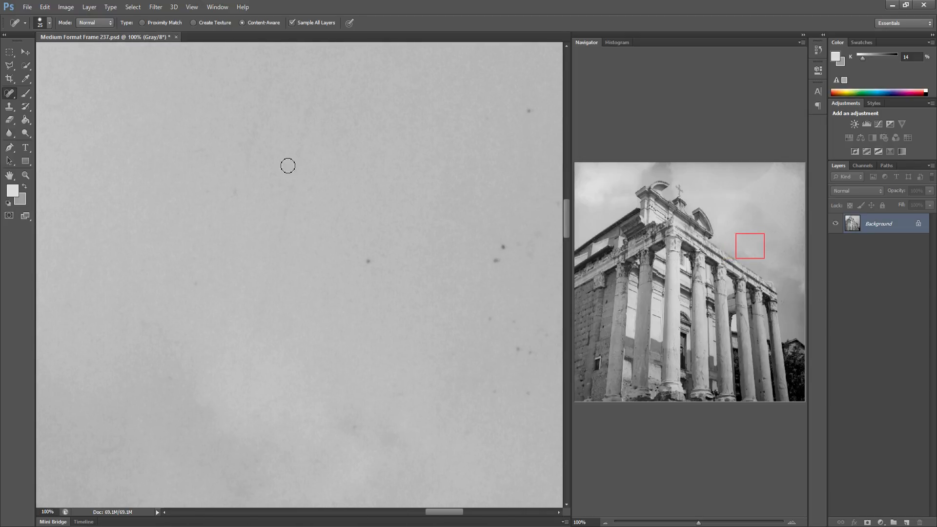
drag(271, 282, 310, 122)
drag(369, 261, 371, 269)
click(497, 261)
click(470, 262)
click(500, 249)
click(528, 246)
click(520, 349)
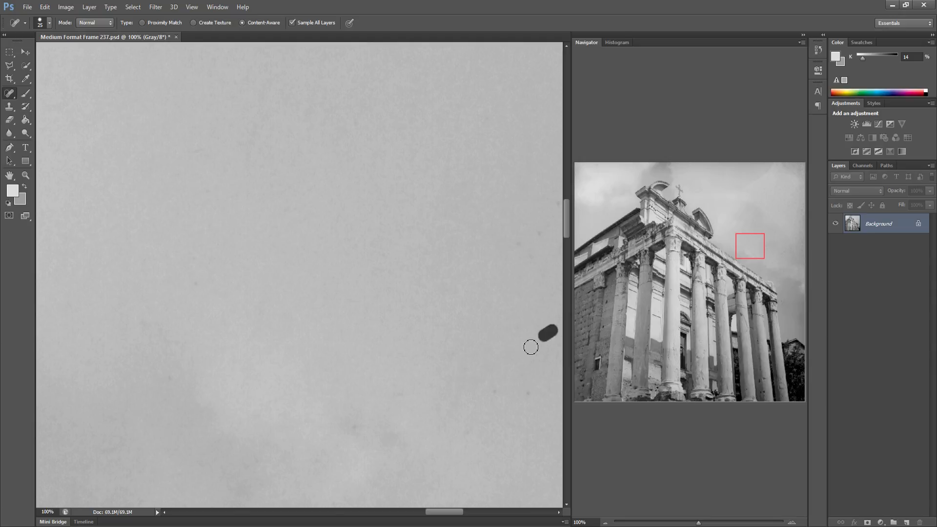
Heal the dust specks in the open sky right of the temple
drag(519, 387, 303, 372)
click(352, 350)
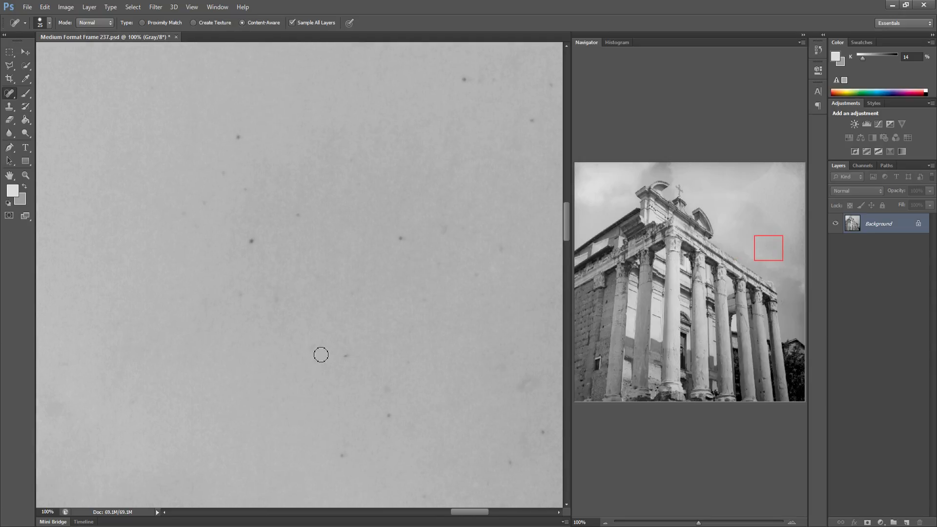
drag(376, 379, 389, 387)
drag(349, 456, 357, 446)
click(412, 360)
click(251, 240)
click(204, 203)
drag(177, 209, 189, 200)
Heal the remaining specks in the upper part of that sky area
click(238, 136)
drag(293, 198, 311, 214)
mouse_move(407, 235)
mouse_down()
mouse_move(398, 240)
mouse_move(453, 237)
mouse_up()
click(500, 258)
drag(463, 80, 492, 79)
click(555, 87)
click(536, 121)
key(space)
drag(414, 214, 346, 210)
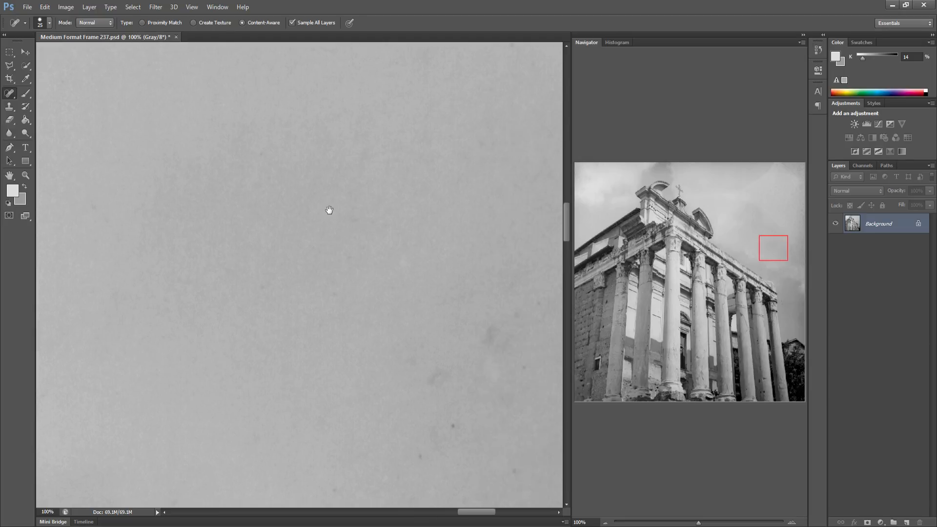
Heal the faint specks in the sky toward the right frame edge
drag(306, 242, 317, 198)
drag(162, 458, 142, 473)
drag(154, 434, 178, 421)
drag(253, 390, 244, 408)
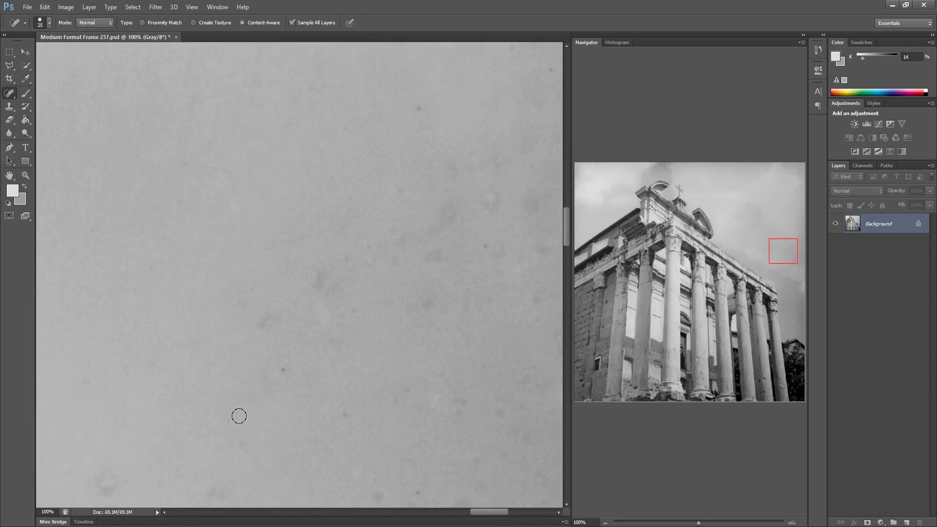
drag(347, 410, 344, 421)
drag(413, 487, 428, 498)
mouse_move(451, 207)
mouse_down()
mouse_move(434, 233)
mouse_move(289, 254)
mouse_up()
click(434, 250)
Heal the dark specks and bright spots in the sky along the right border
drag(78, 313, 109, 303)
mouse_move(146, 263)
mouse_down()
mouse_move(139, 269)
mouse_move(201, 238)
mouse_up()
drag(253, 291, 292, 285)
mouse_move(355, 299)
mouse_down()
mouse_move(369, 288)
mouse_move(384, 352)
mouse_up()
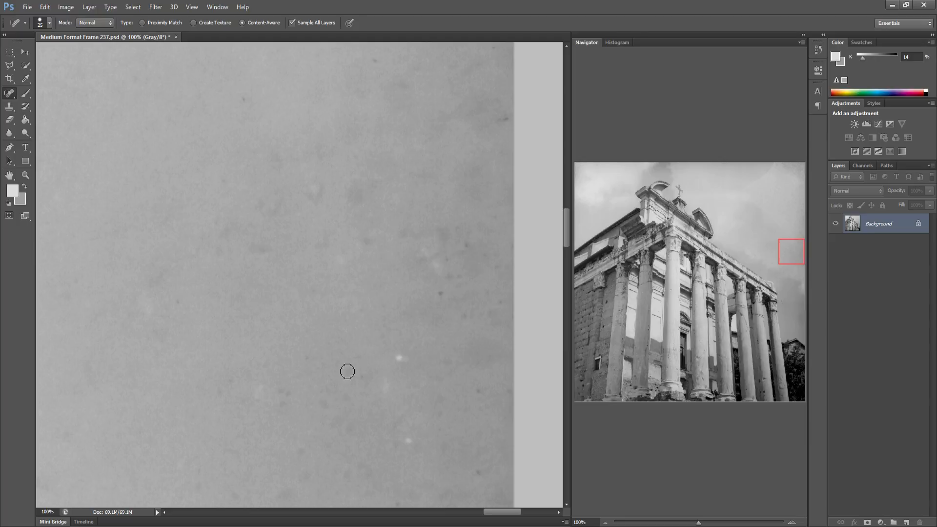
drag(279, 393, 293, 408)
drag(490, 407, 470, 393)
drag(455, 273, 439, 277)
drag(493, 302, 503, 291)
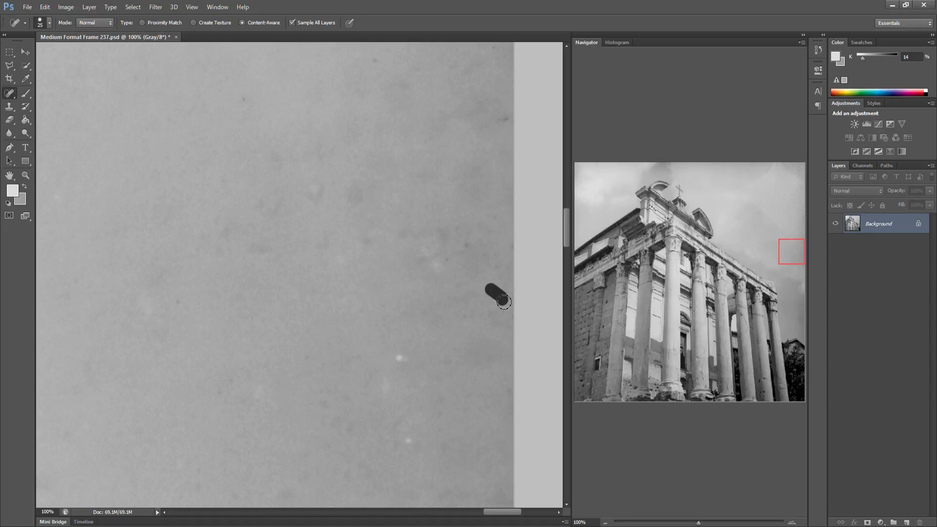
drag(465, 239, 485, 244)
drag(390, 72, 362, 69)
drag(582, 244, 564, 268)
Heal the speck on the frieze above the leftmost column capitals
drag(244, 273, 280, 184)
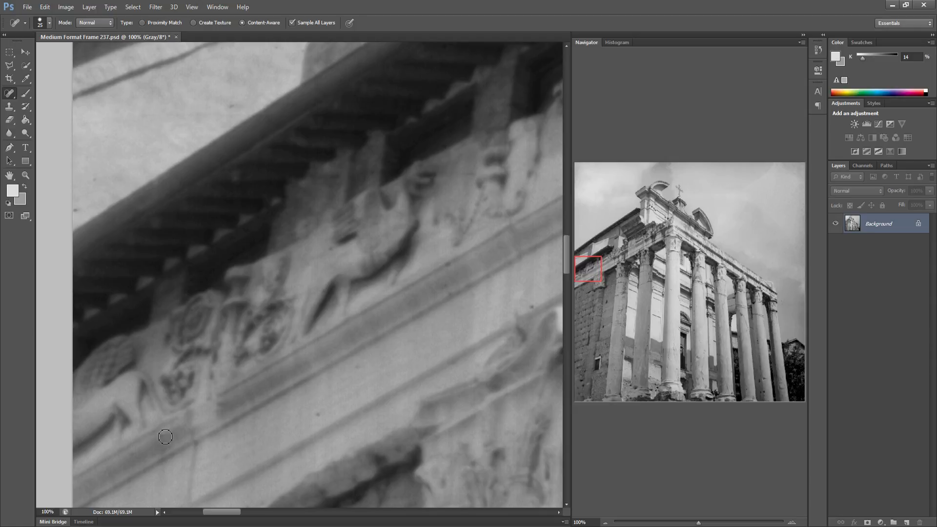
drag(354, 380, 269, 330)
drag(245, 265, 252, 275)
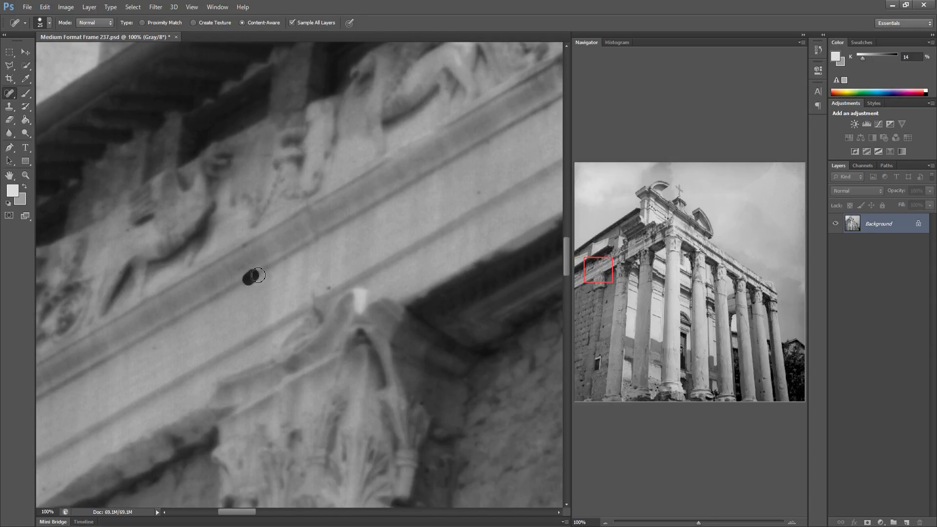
drag(391, 325, 258, 320)
drag(366, 291, 235, 303)
drag(352, 277, 246, 293)
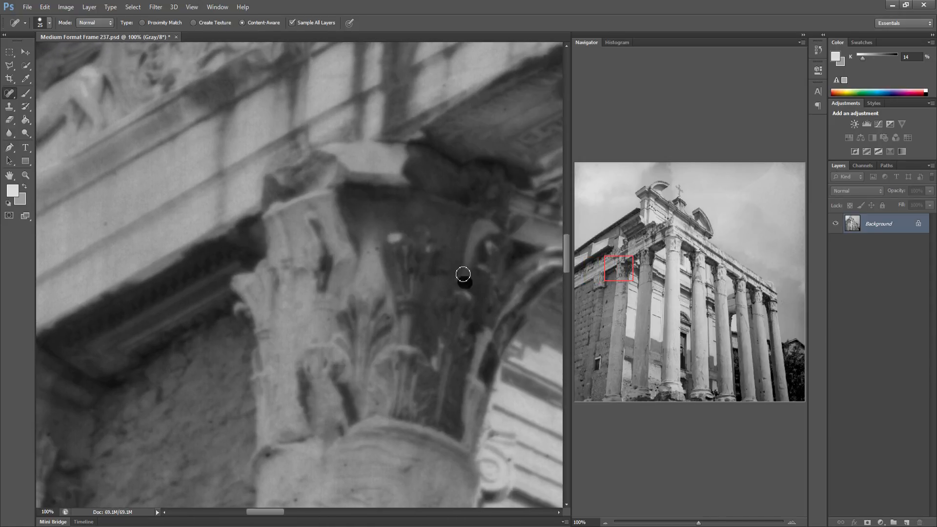
Heal the specks on the left column capital and the wall beside it
drag(255, 209, 214, 213)
mouse_move(354, 168)
mouse_down()
mouse_move(267, 227)
mouse_move(176, 230)
mouse_up()
drag(246, 205, 203, 237)
click(172, 119)
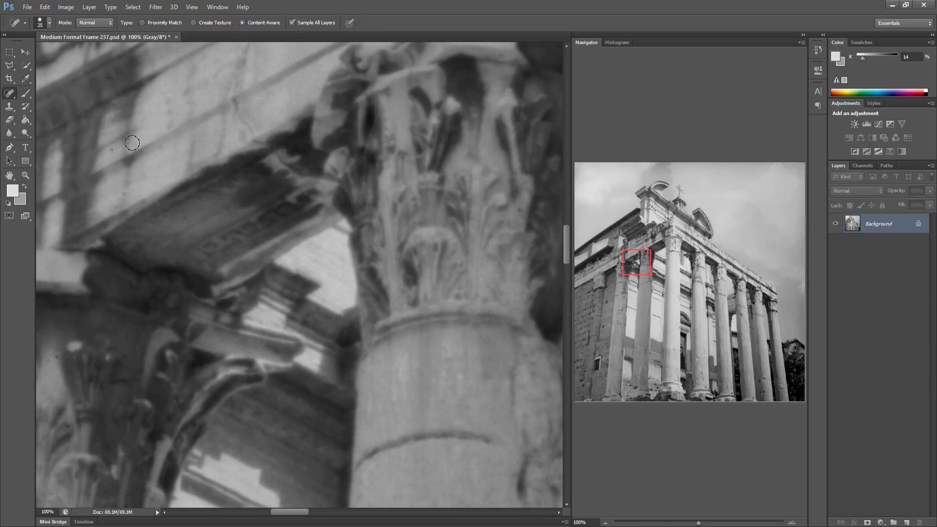
drag(108, 154, 118, 156)
click(125, 197)
Heal the specks on the wall between the left columns
drag(255, 326, 215, 315)
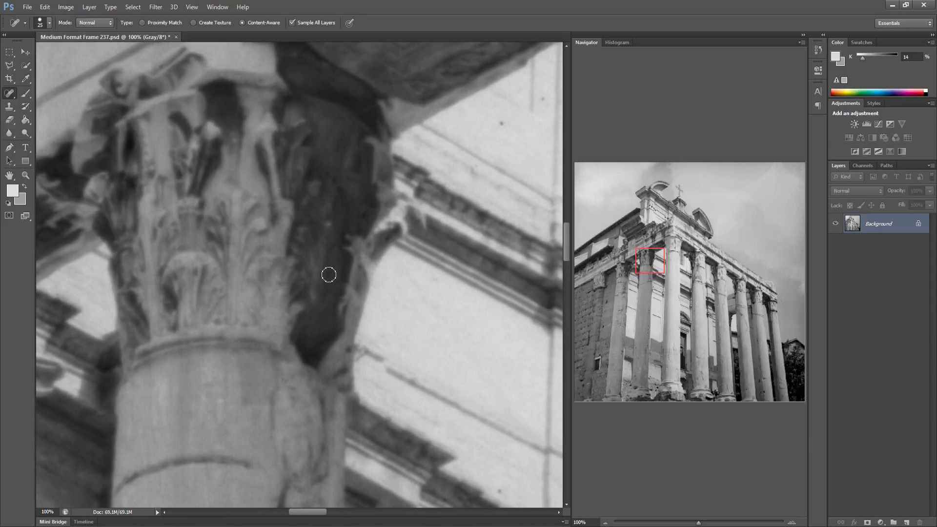
drag(340, 305, 183, 315)
click(256, 136)
click(297, 113)
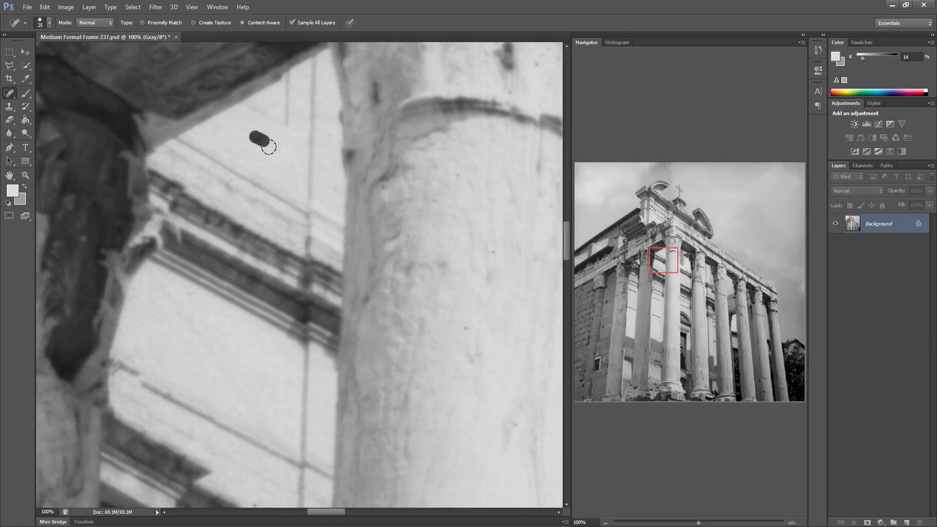
drag(332, 197, 332, 185)
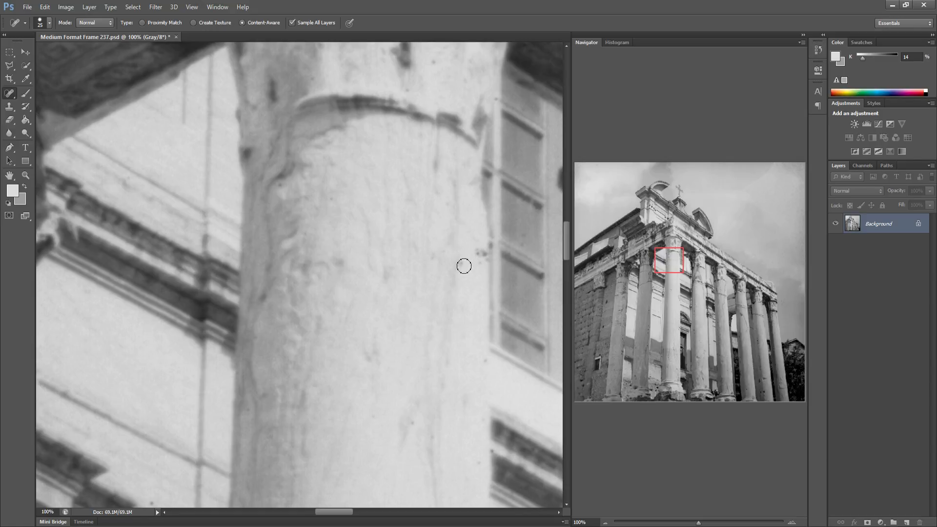
Heal the specks on the column shaft and the neighbouring capital
click(485, 256)
drag(460, 325, 269, 202)
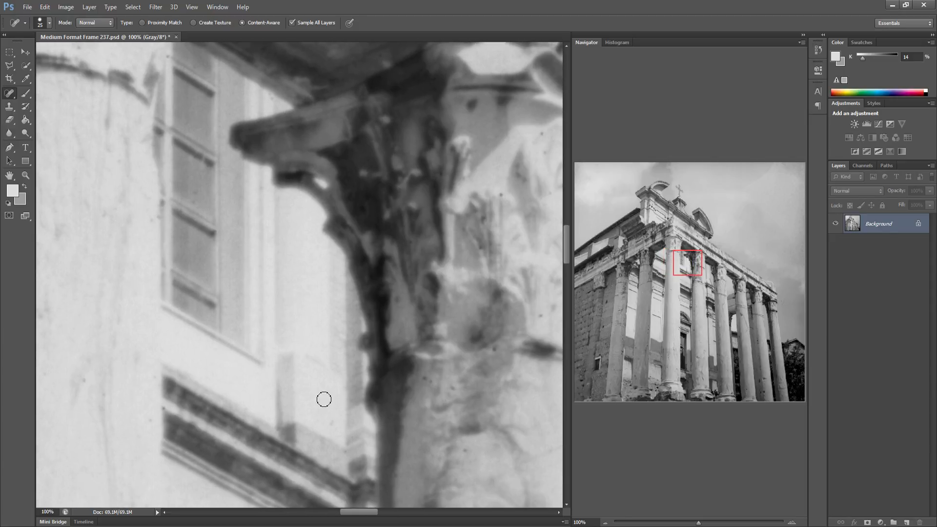
drag(507, 340, 299, 346)
click(278, 228)
click(296, 200)
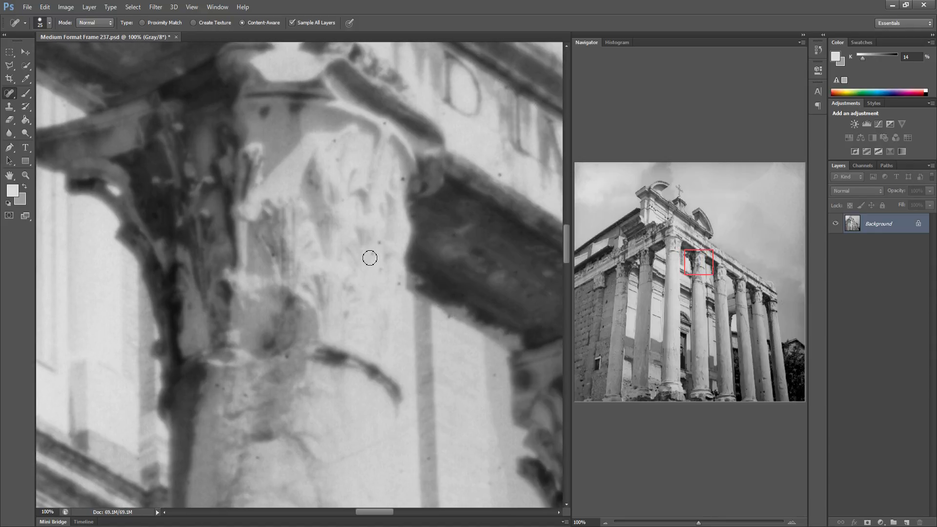
Heal the specks on the next capital and the architrave beneath the inscription
click(380, 269)
click(399, 176)
click(332, 142)
drag(432, 171, 278, 184)
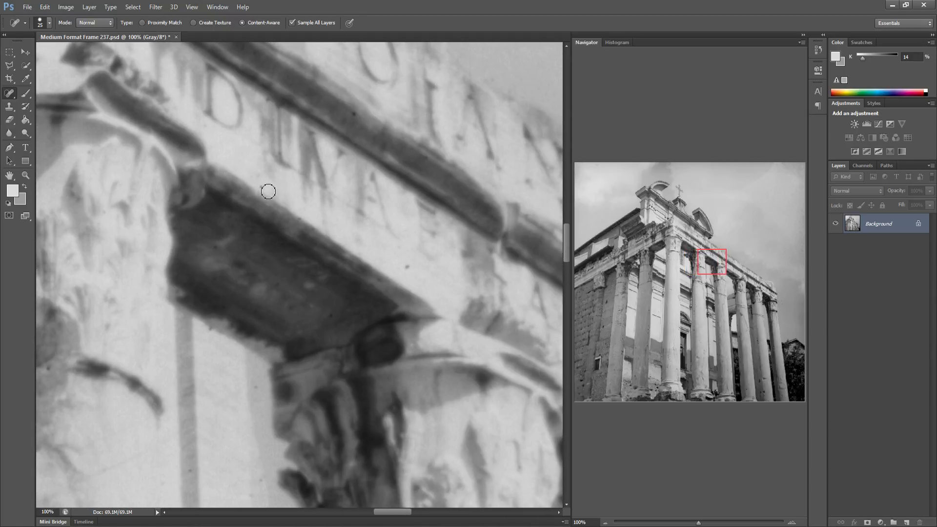
click(351, 117)
drag(268, 359, 125, 320)
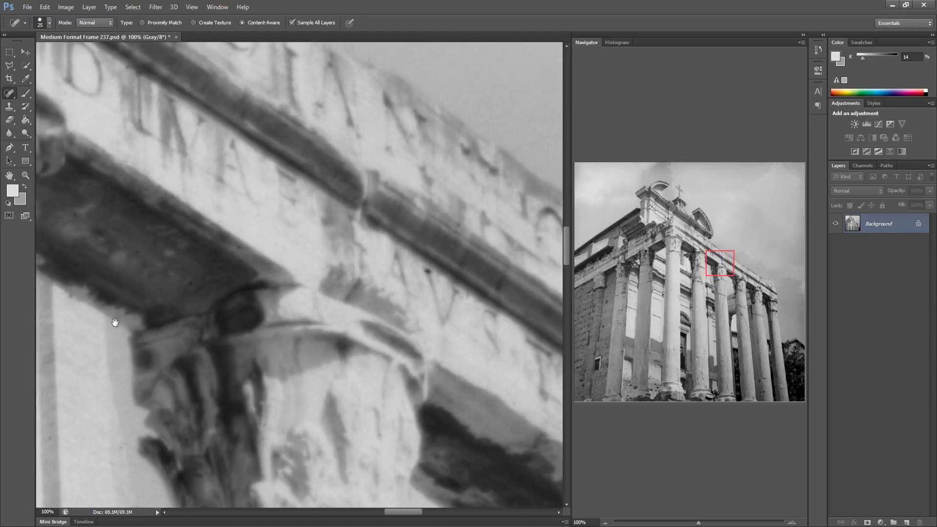
drag(254, 316, 213, 303)
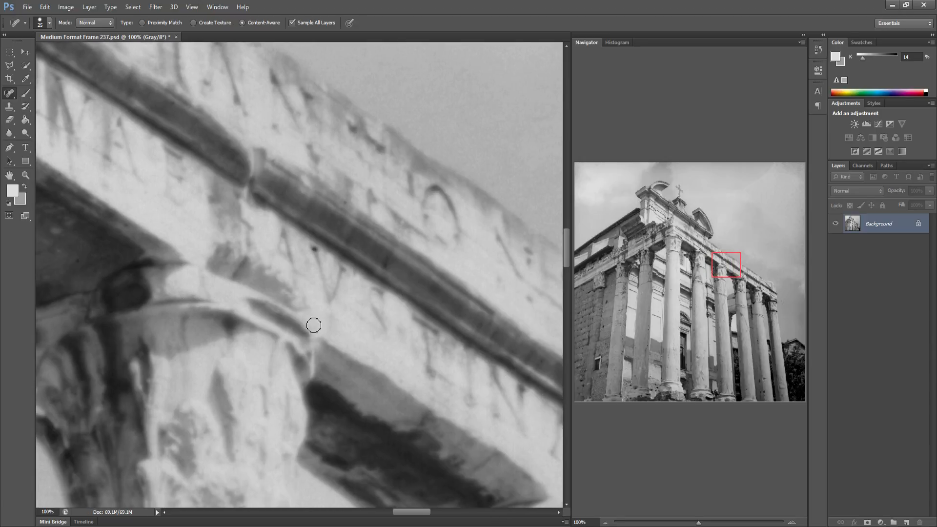
drag(318, 325, 198, 318)
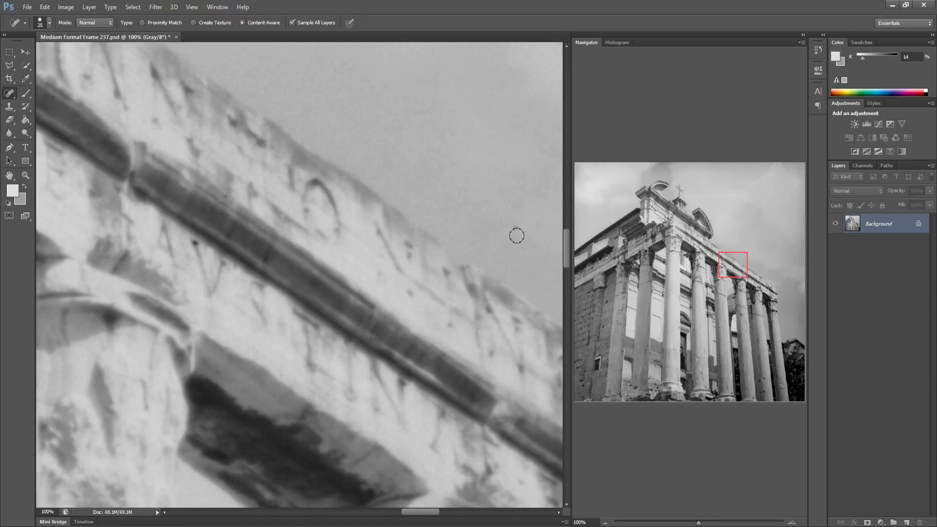
Heal the specks along the upper edge of the inscription and the sky just above the cornice
drag(437, 164, 452, 157)
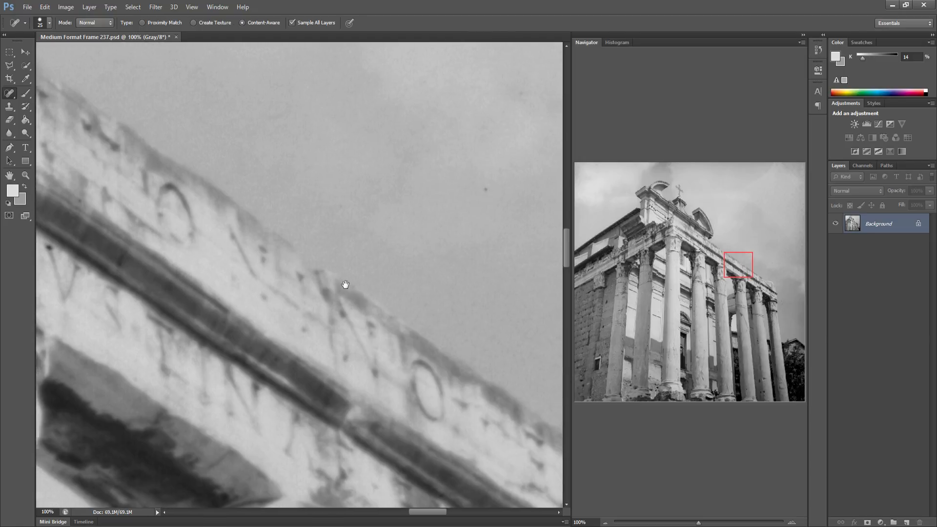
drag(345, 284, 228, 259)
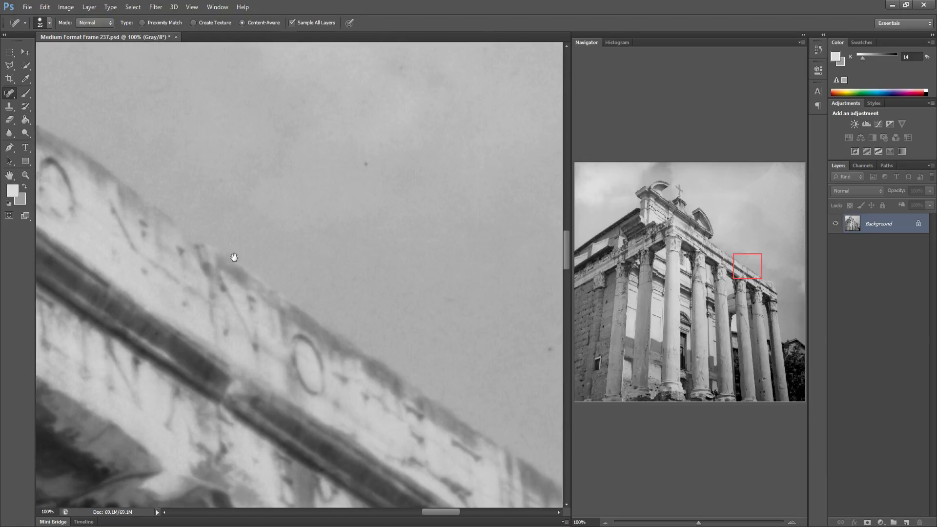
click(483, 347)
drag(477, 322, 399, 327)
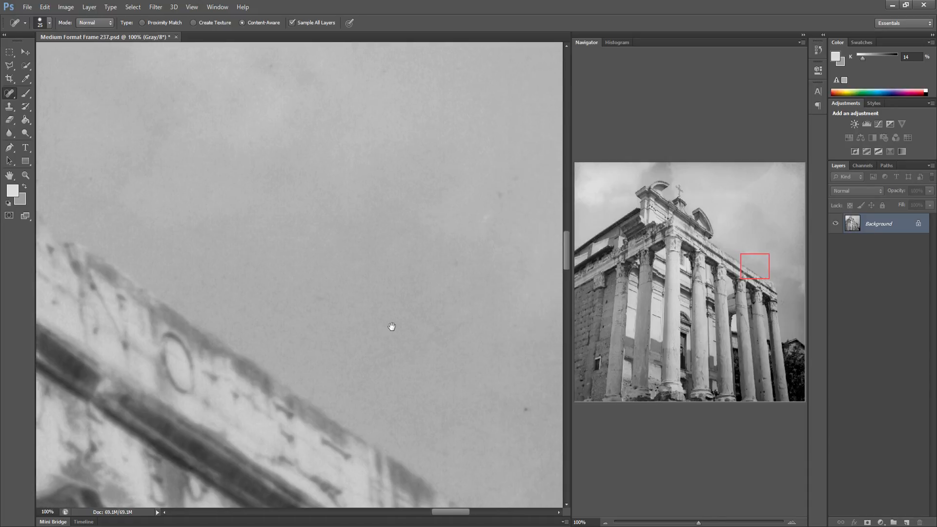
Heal the dust spots in the sky above the right end of the cornice
click(365, 365)
click(339, 152)
mouse_move(451, 163)
mouse_down()
mouse_move(466, 178)
mouse_move(446, 163)
mouse_up()
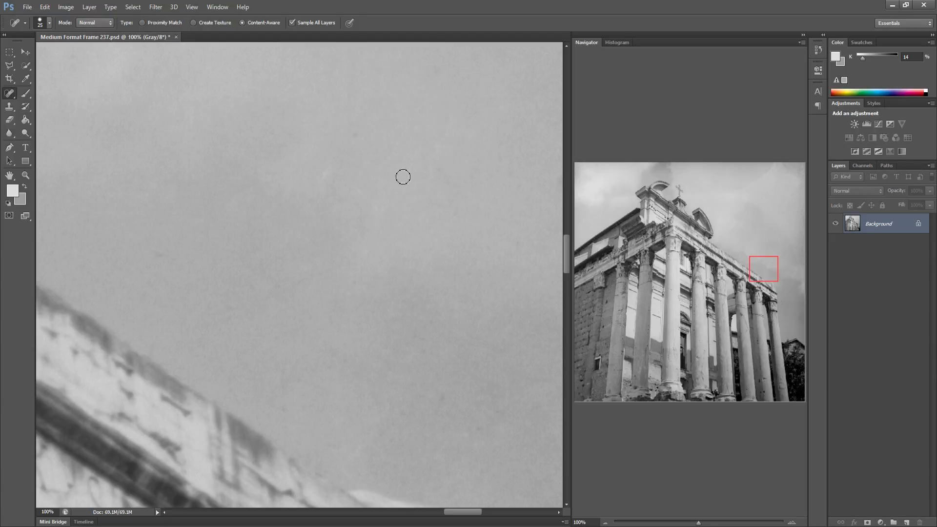
drag(326, 364, 355, 348)
drag(421, 402, 274, 389)
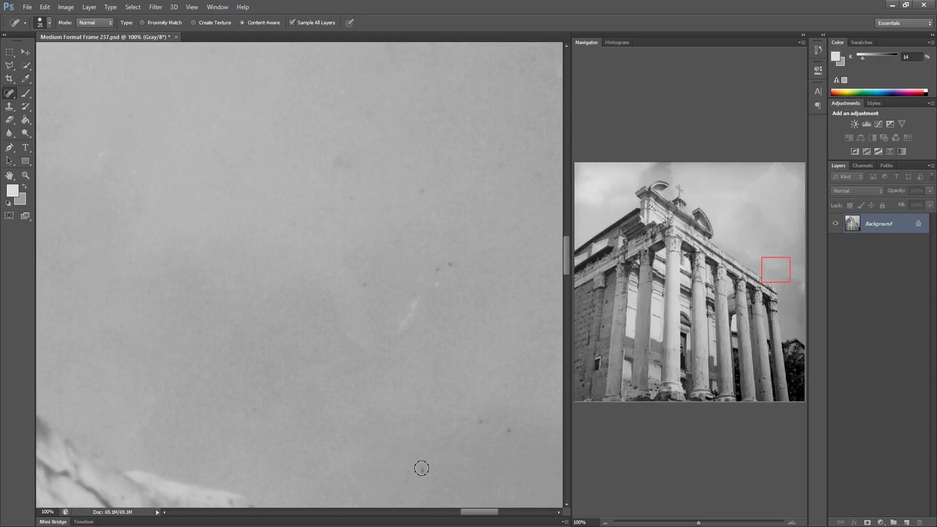
Heal the dust specks scattered across the open sky further right
click(478, 424)
click(419, 193)
drag(503, 151, 502, 184)
drag(339, 154, 347, 177)
drag(399, 252, 278, 251)
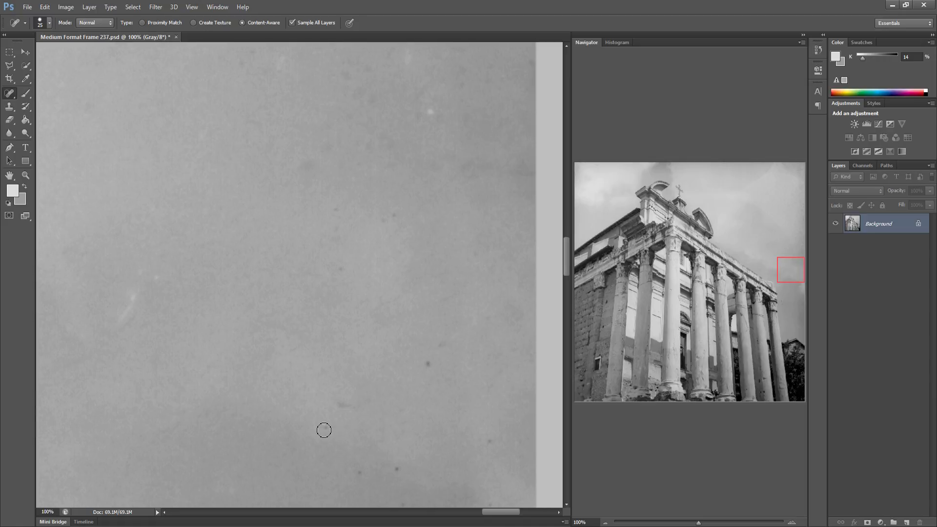
Heal the remaining dust spots in the sky near the frame's right edge
click(339, 408)
drag(380, 218, 399, 217)
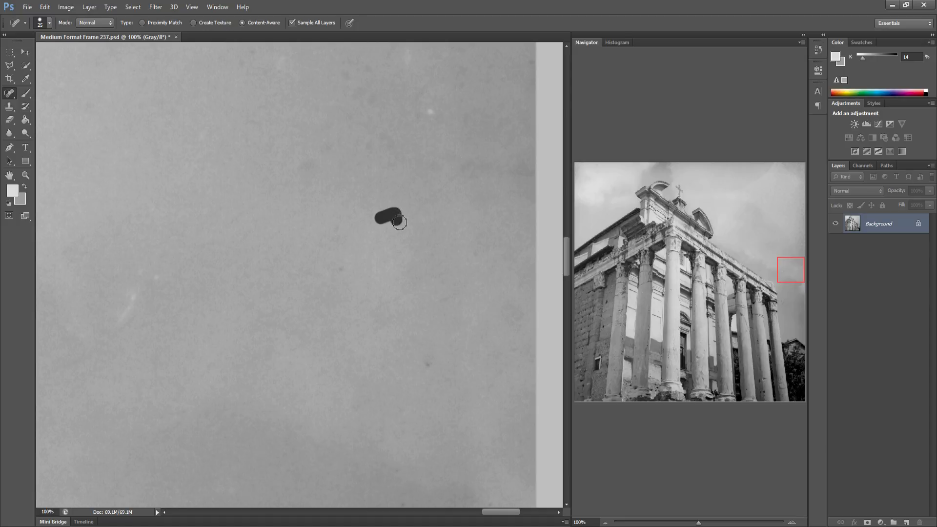
drag(340, 272, 354, 264)
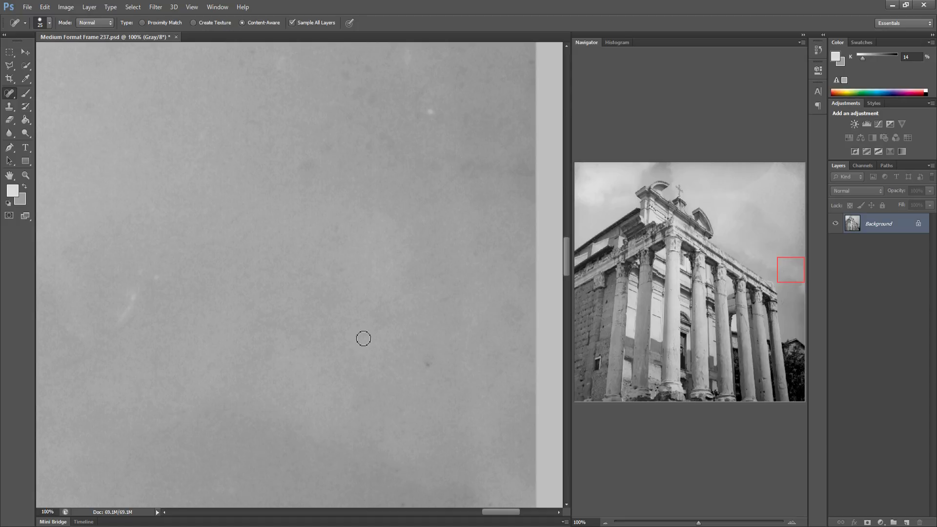
drag(400, 408, 398, 391)
drag(419, 353, 431, 340)
Heal the speck on the entablature above the leftmost wall
drag(594, 300, 578, 297)
drag(253, 246, 262, 316)
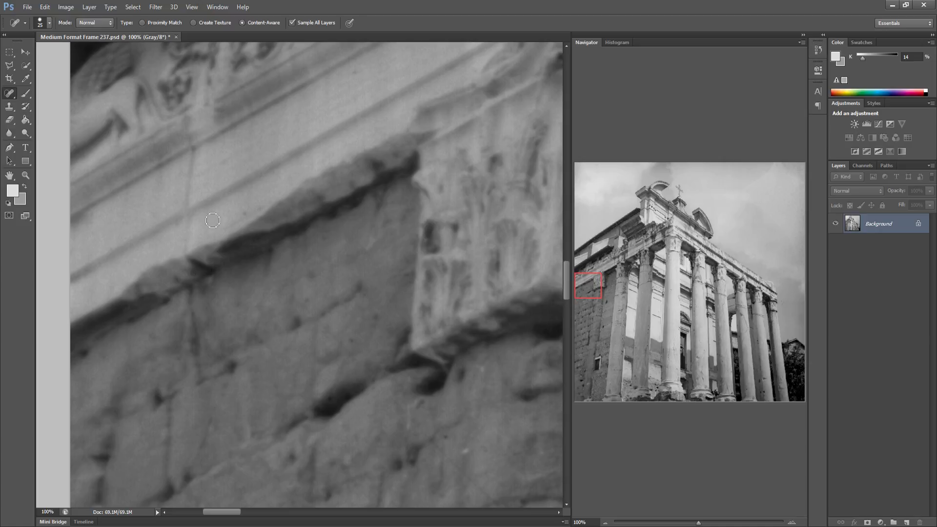
drag(197, 225, 214, 217)
Heal the specks on the wall panel beside the second column's shaft
drag(293, 364, 218, 364)
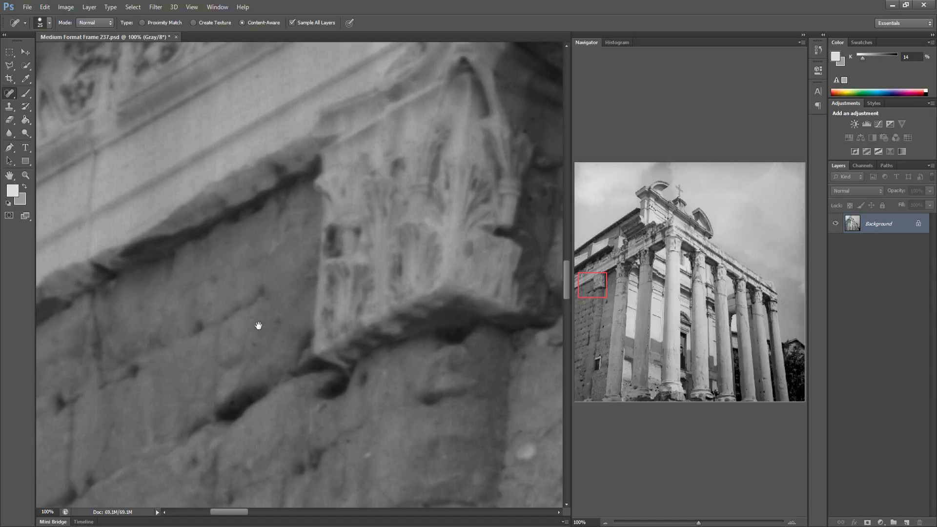
drag(264, 324, 180, 335)
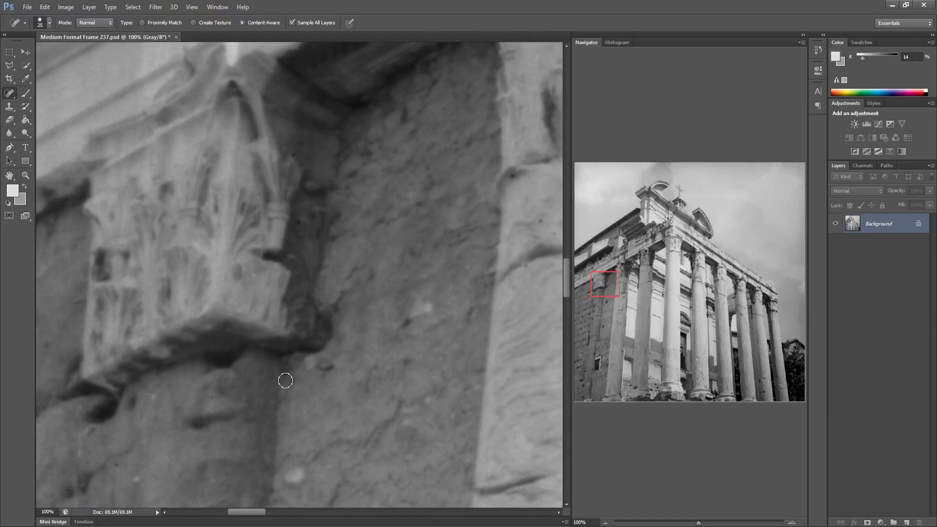
drag(355, 370, 277, 360)
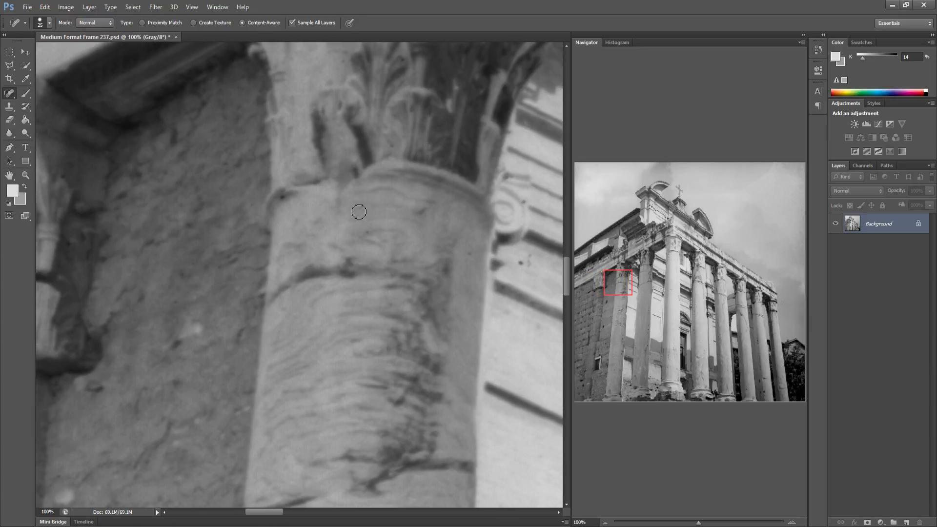
drag(345, 274, 210, 281)
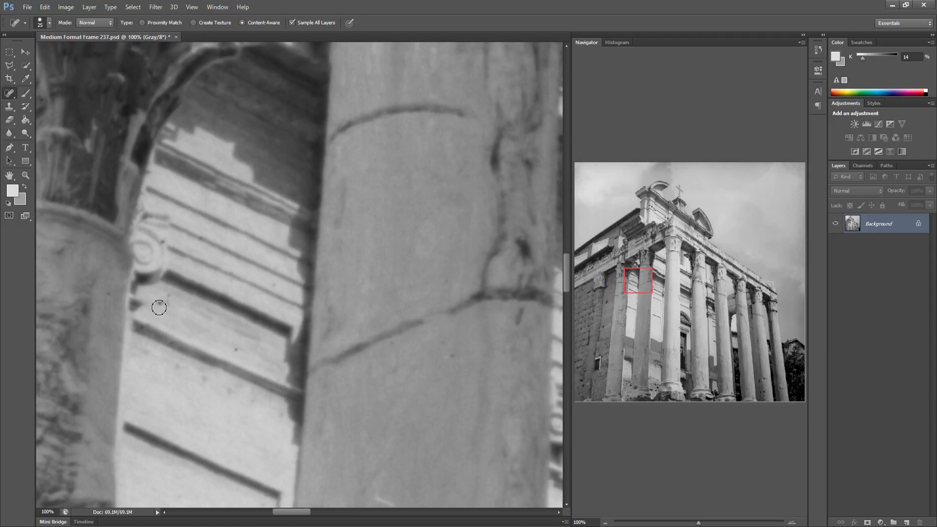
click(164, 309)
click(286, 419)
drag(328, 293, 245, 300)
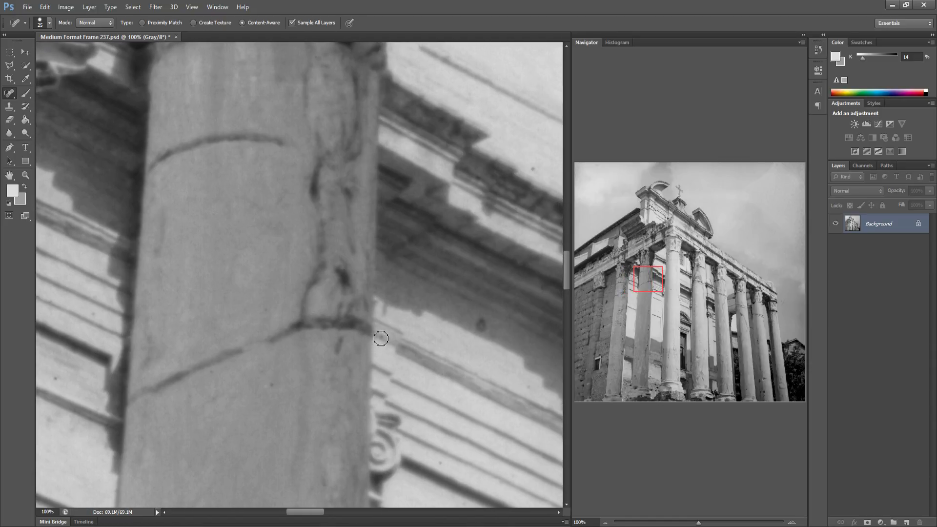
Heal the dust specks on the third column's shaft and the wall beside it
mouse_move(303, 276)
mouse_down()
mouse_move(186, 266)
mouse_move(180, 192)
mouse_move(168, 171)
mouse_up()
click(168, 171)
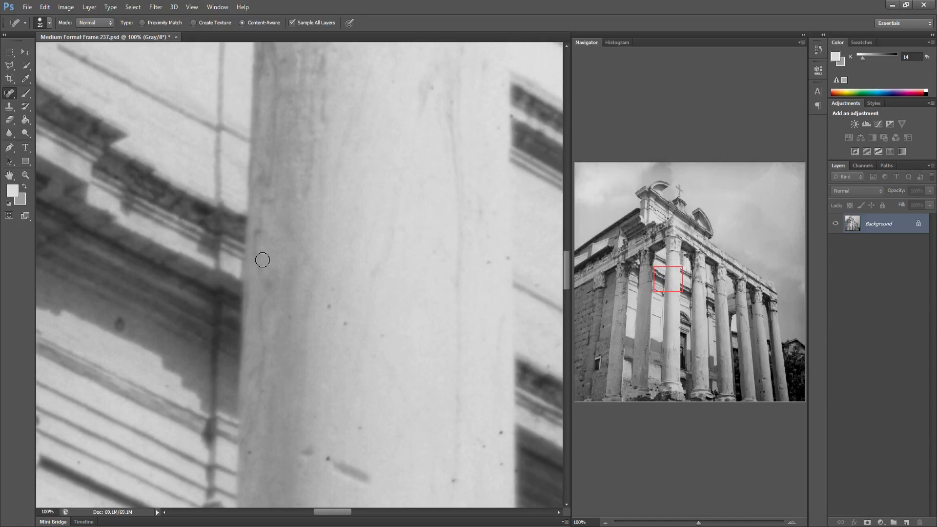
click(288, 318)
click(381, 336)
click(251, 457)
click(326, 462)
click(501, 437)
drag(442, 451, 231, 442)
Heal the specks on the wall moulding between the third and fourth columns
click(280, 255)
click(299, 248)
click(328, 279)
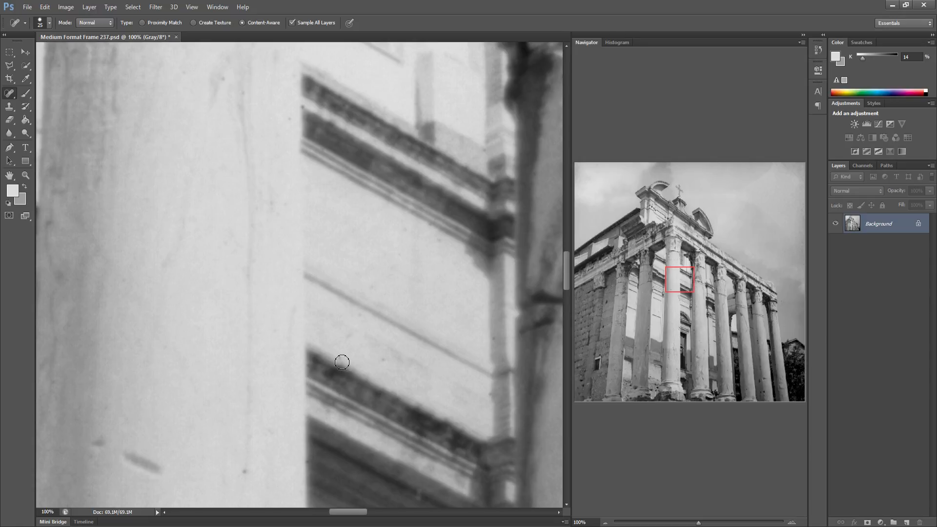
drag(411, 347, 321, 347)
click(206, 112)
drag(379, 265, 278, 259)
Heal the dust spots down the fourth column's shaft
drag(348, 271, 355, 274)
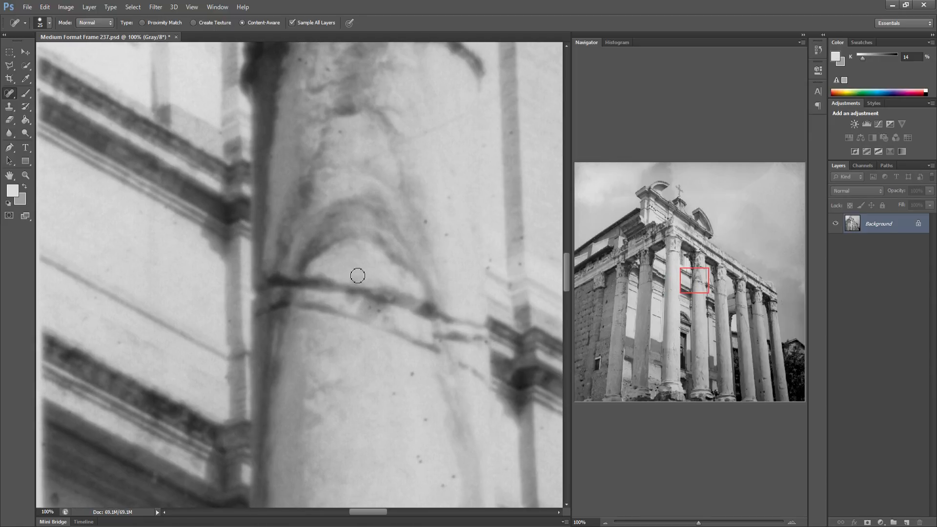
click(394, 393)
click(426, 420)
click(419, 458)
drag(440, 487, 448, 464)
click(424, 222)
drag(490, 267, 521, 263)
drag(470, 345, 244, 314)
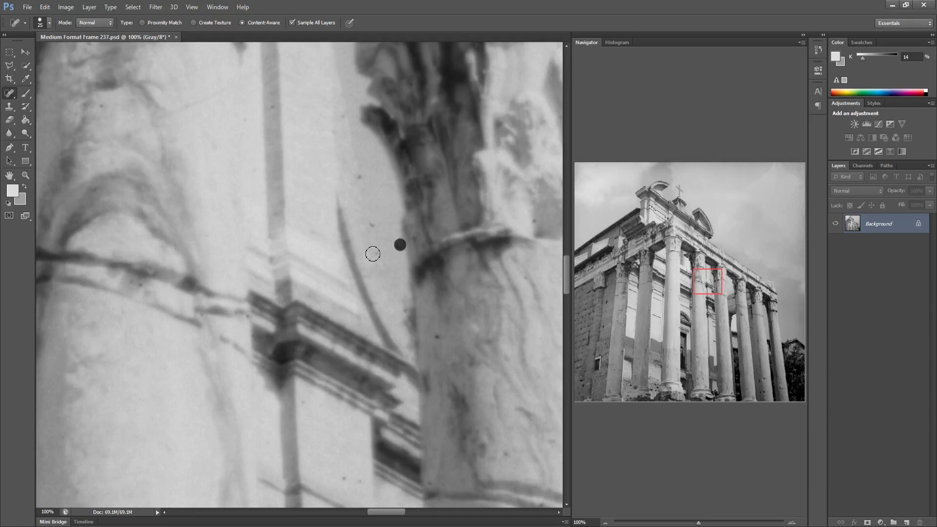
Heal the specks on the next capital and the wall behind it
click(437, 339)
drag(429, 459, 313, 375)
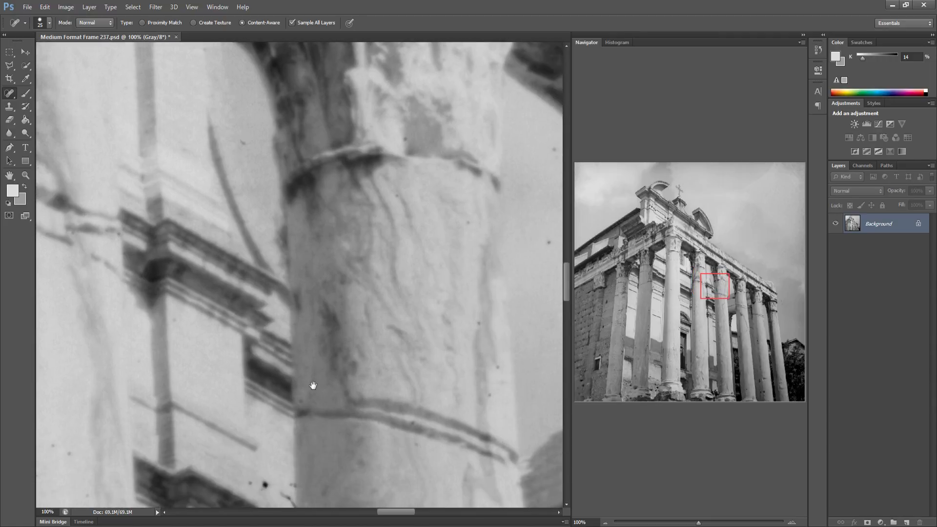
mouse_move(251, 484)
mouse_down()
mouse_move(288, 486)
mouse_move(285, 494)
mouse_up()
click(490, 394)
mouse_move(458, 286)
mouse_down()
mouse_move(306, 291)
mouse_move(312, 210)
mouse_move(293, 255)
mouse_up()
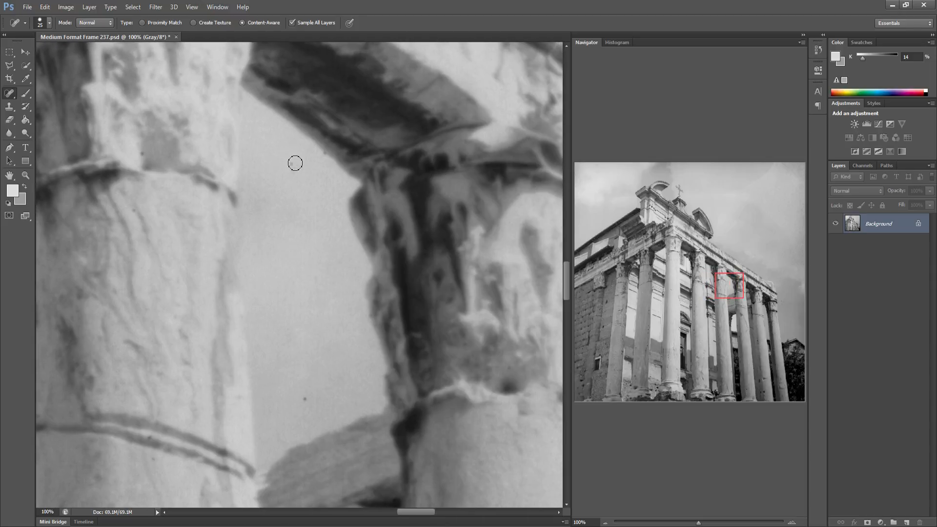
Heal the specks in the gap between capitals and along the right end of the architrave
click(307, 400)
drag(343, 359, 104, 360)
drag(288, 241, 251, 230)
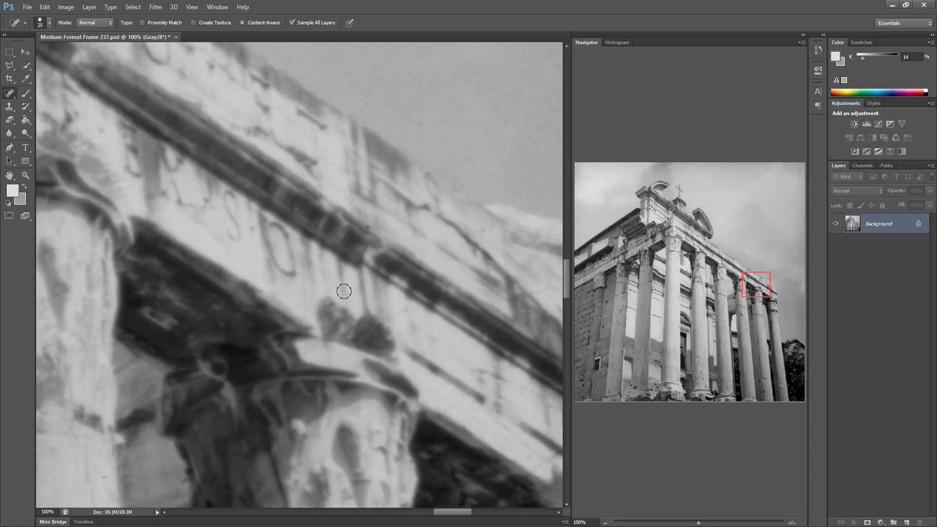
drag(287, 288, 220, 286)
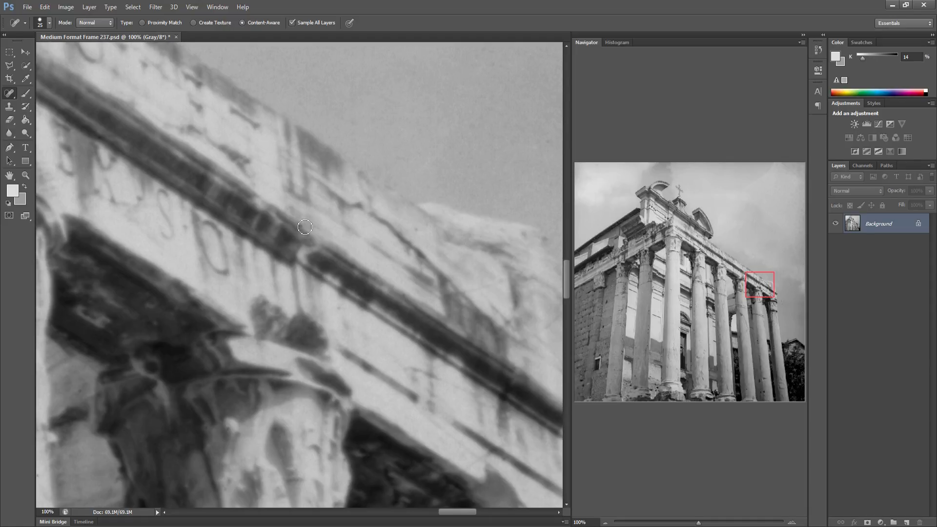
drag(338, 281, 205, 272)
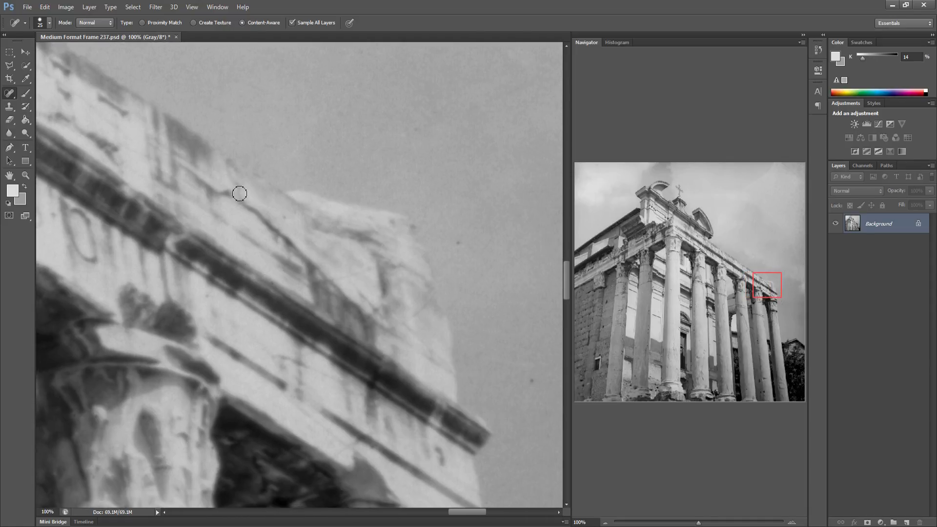
drag(277, 215, 286, 206)
Heal the dust spots in the sky beyond the building's right corner
click(532, 386)
drag(473, 362, 268, 293)
mouse_move(173, 452)
mouse_down()
mouse_move(165, 489)
mouse_move(174, 488)
mouse_up()
click(176, 478)
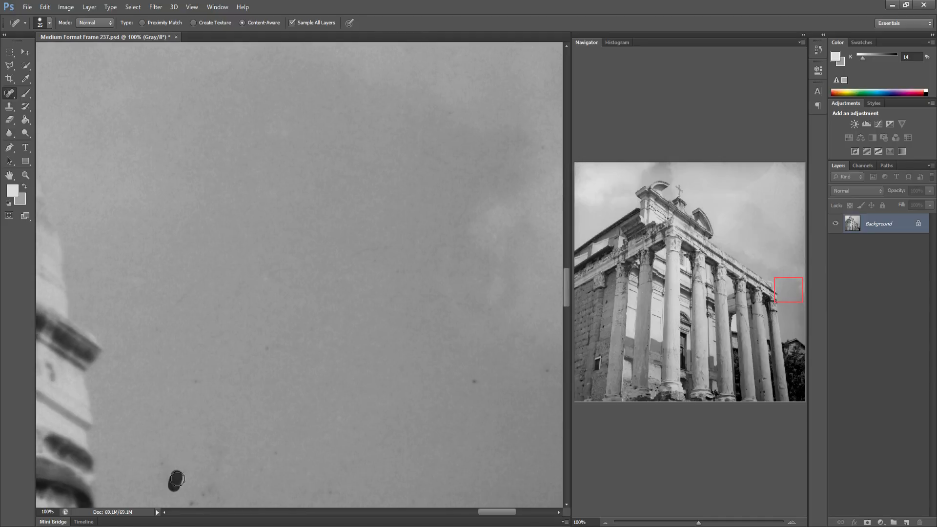
drag(249, 408, 276, 352)
drag(219, 459, 266, 423)
drag(308, 467, 318, 461)
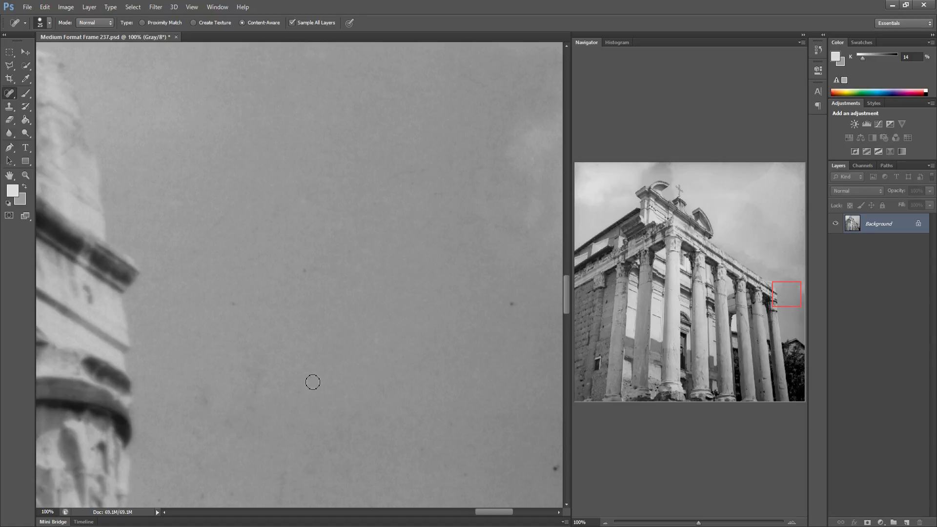
drag(258, 399, 260, 372)
Heal the remaining sky specks at the far right of the frame
click(512, 303)
drag(198, 324, 201, 350)
mouse_move(396, 391)
mouse_down()
mouse_move(347, 350)
mouse_move(289, 362)
mouse_up()
click(332, 457)
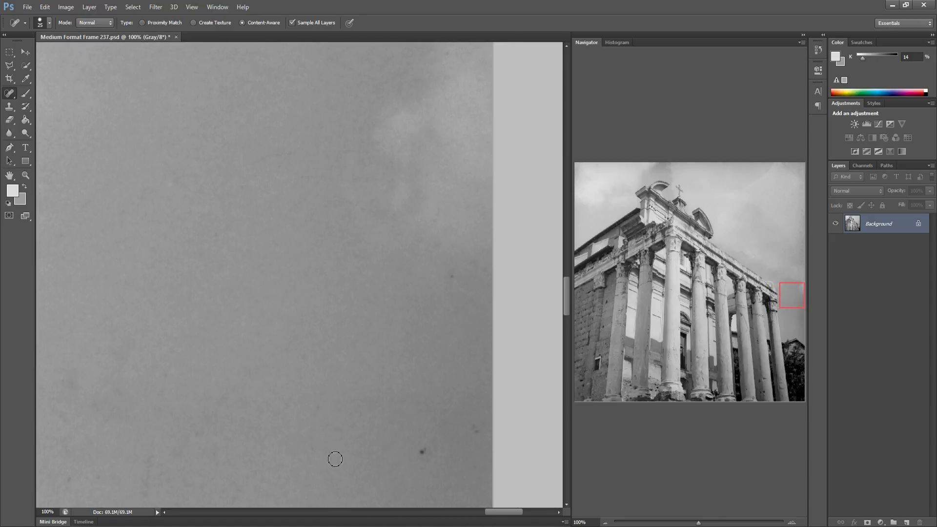
click(315, 411)
click(422, 452)
drag(473, 418, 472, 437)
Heal the specks on the leftmost wall beneath the first capital
click(576, 295)
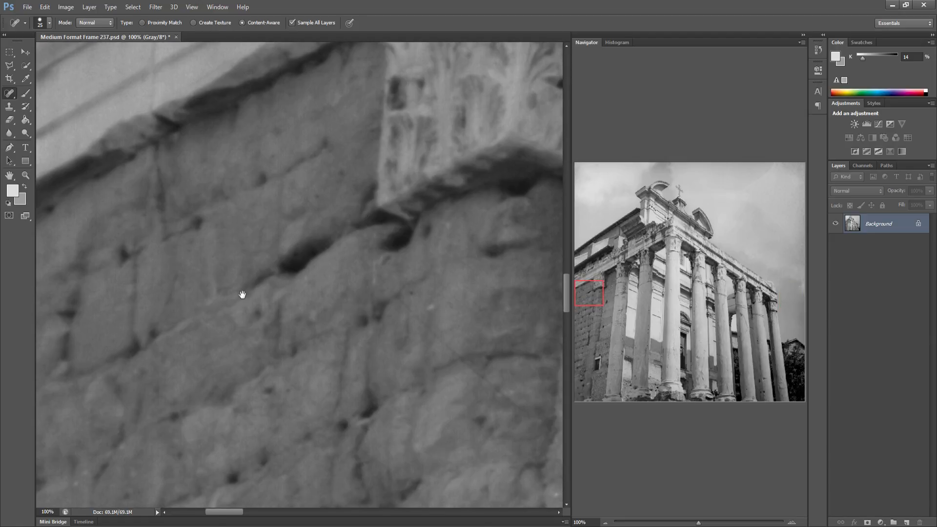
drag(276, 275, 282, 272)
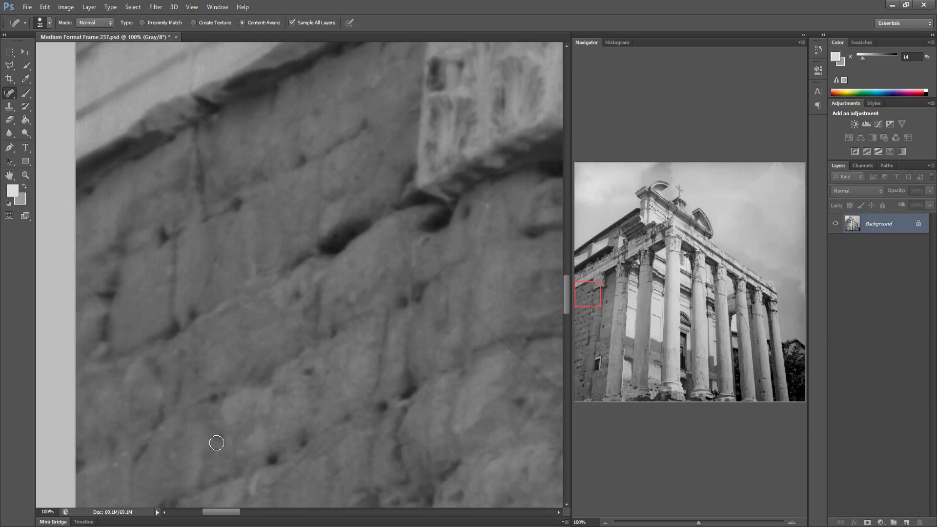
drag(340, 405, 244, 416)
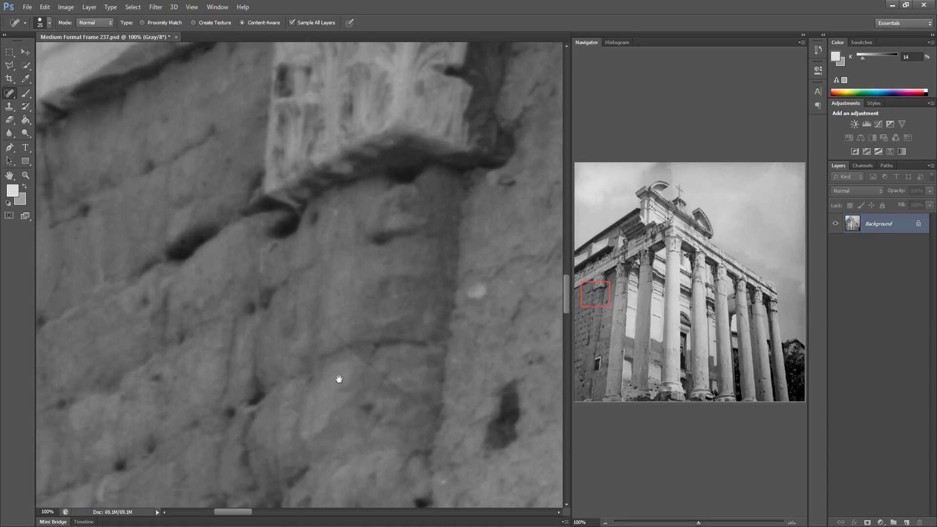
drag(341, 378, 280, 387)
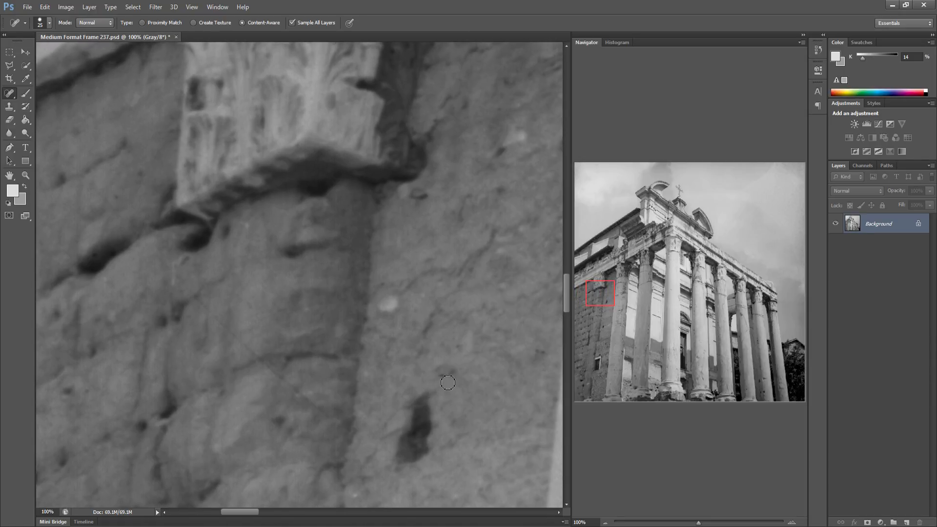
drag(408, 360, 273, 359)
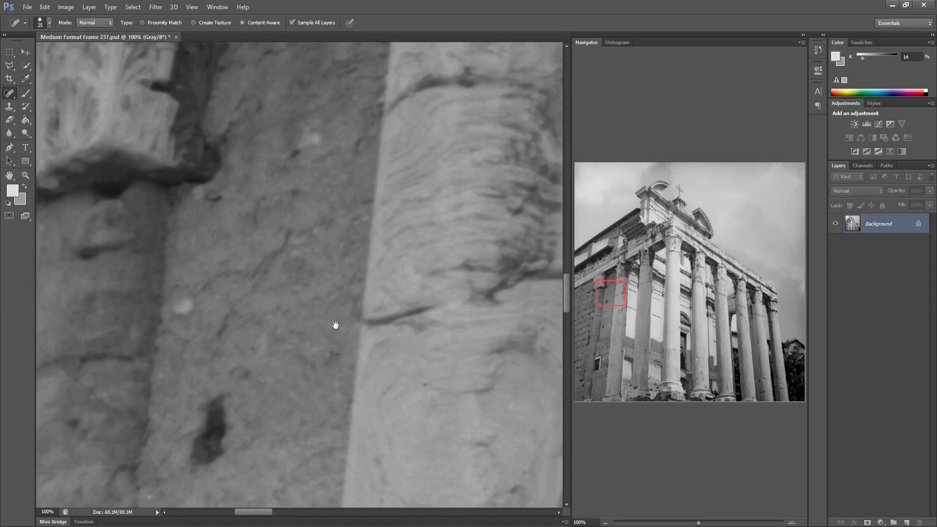
mouse_move(296, 193)
mouse_down()
mouse_move(271, 199)
mouse_move(252, 223)
mouse_move(277, 199)
mouse_up()
click(290, 166)
Heal the specks on the second column's shaft and the wall panels beside it
drag(316, 301, 222, 308)
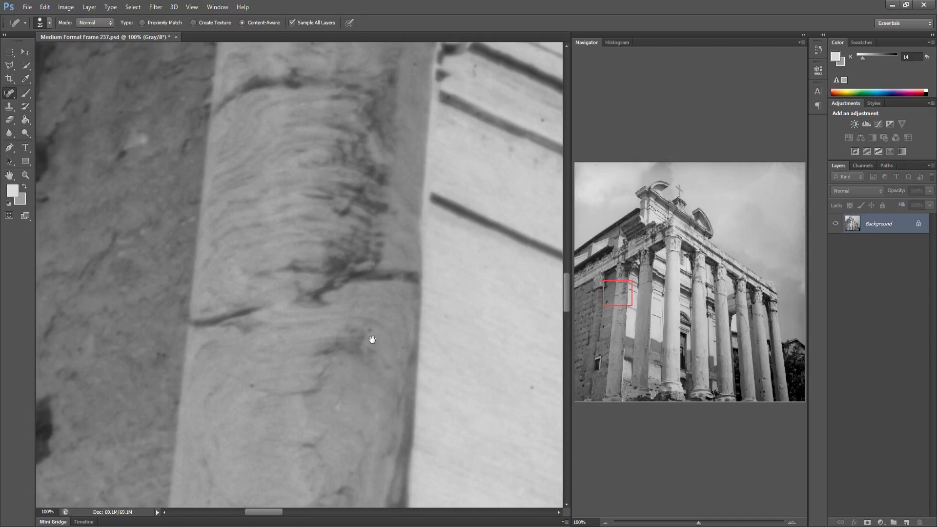
drag(307, 318, 213, 314)
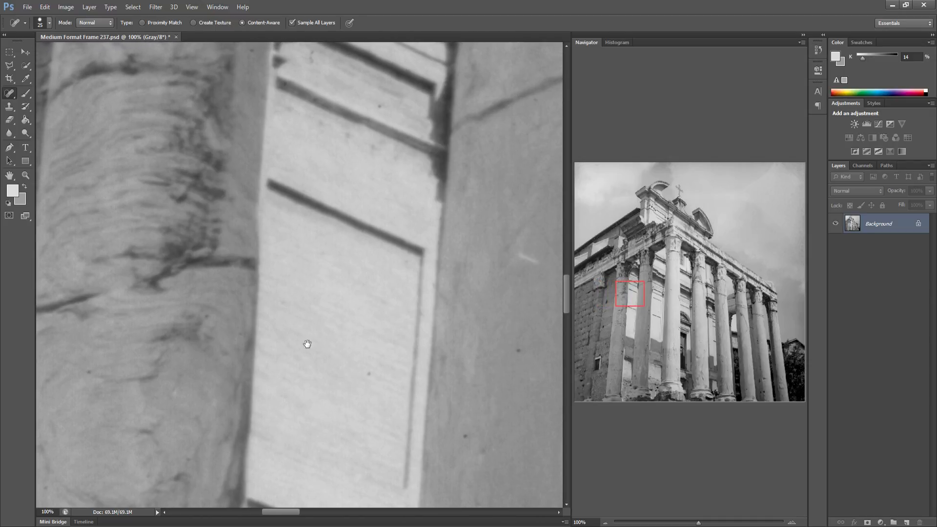
click(466, 438)
click(520, 353)
drag(450, 377, 256, 383)
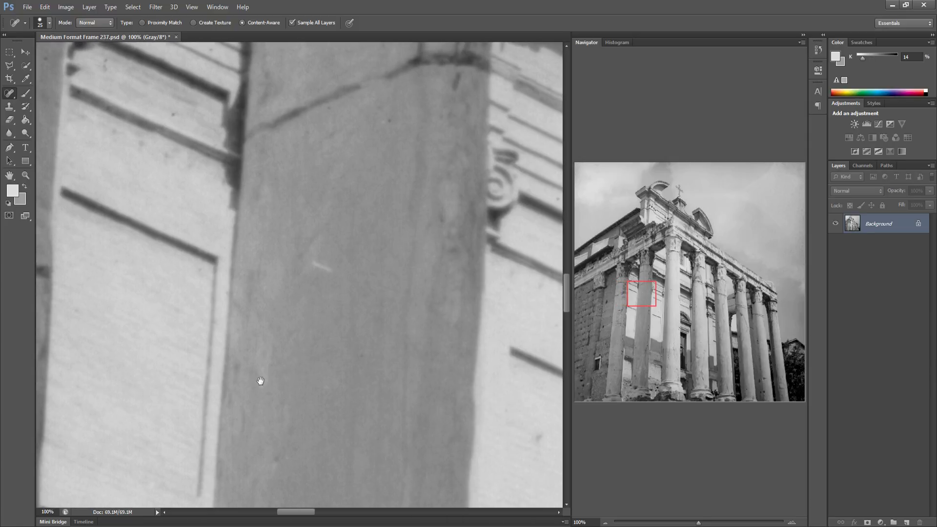
drag(311, 263, 335, 271)
drag(329, 421, 236, 427)
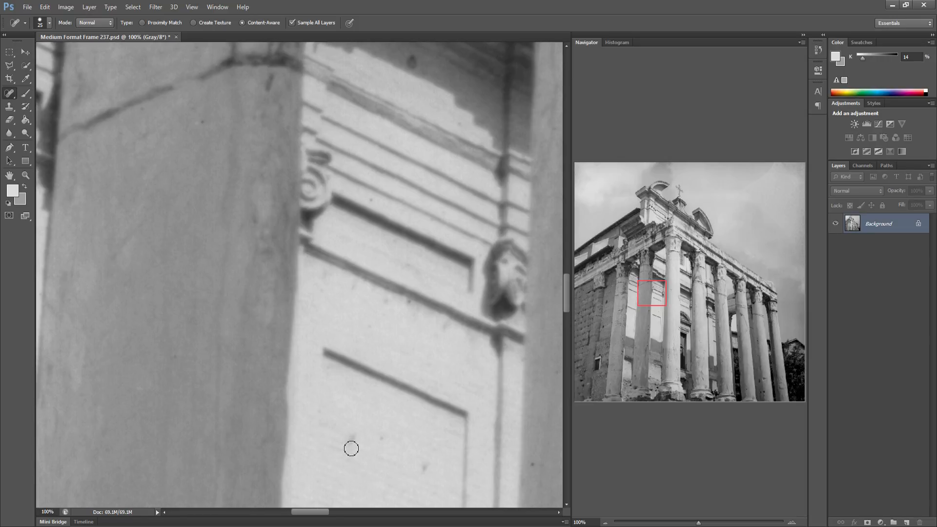
drag(433, 463, 417, 479)
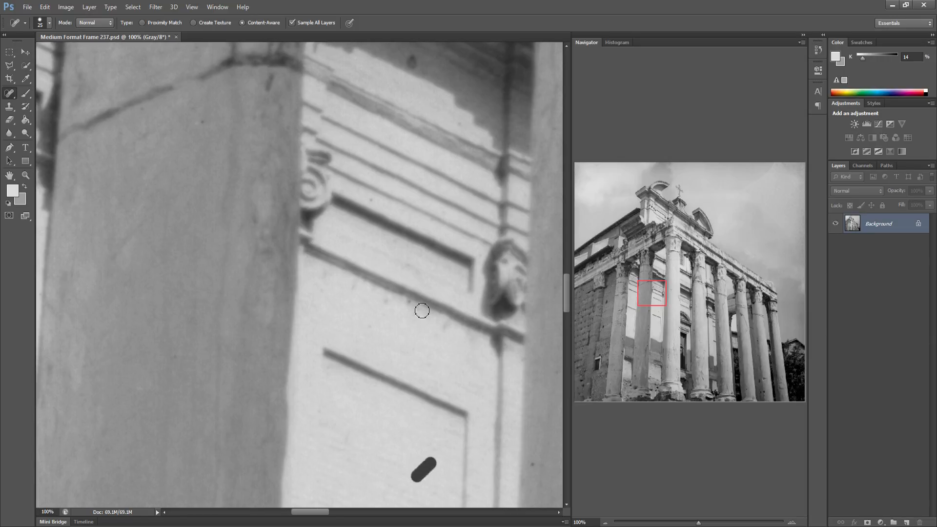
Heal the specks on the wall panel and along the left side of the third column's shaft
drag(375, 353, 284, 349)
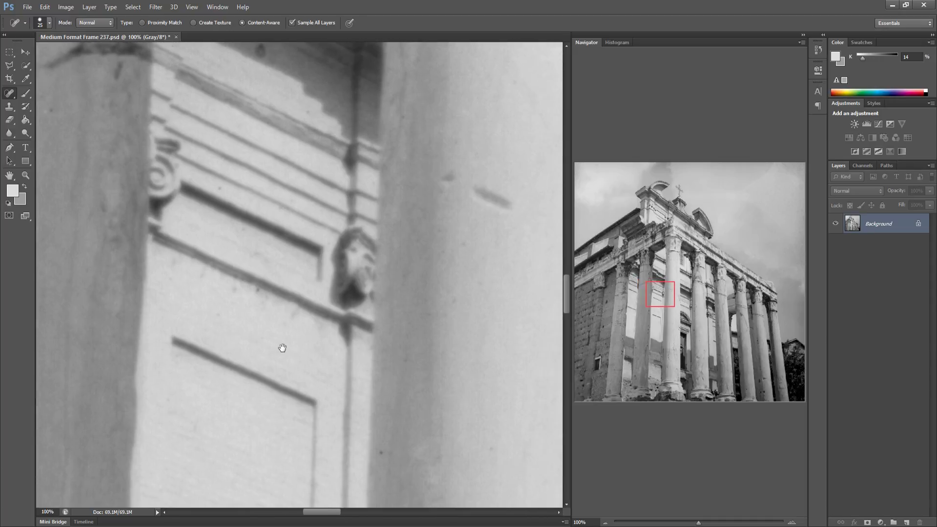
drag(410, 410, 306, 408)
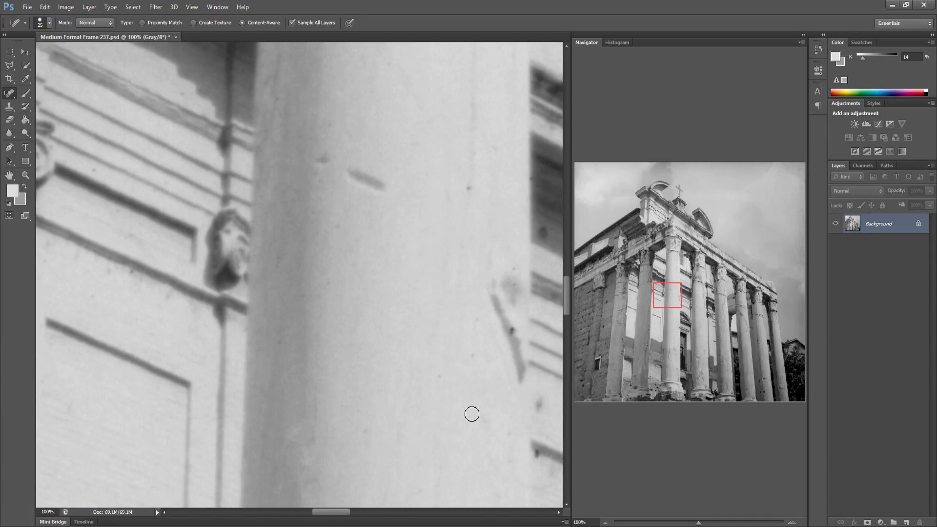
click(514, 334)
mouse_move(364, 431)
mouse_down()
mouse_move(315, 439)
mouse_move(404, 431)
mouse_up()
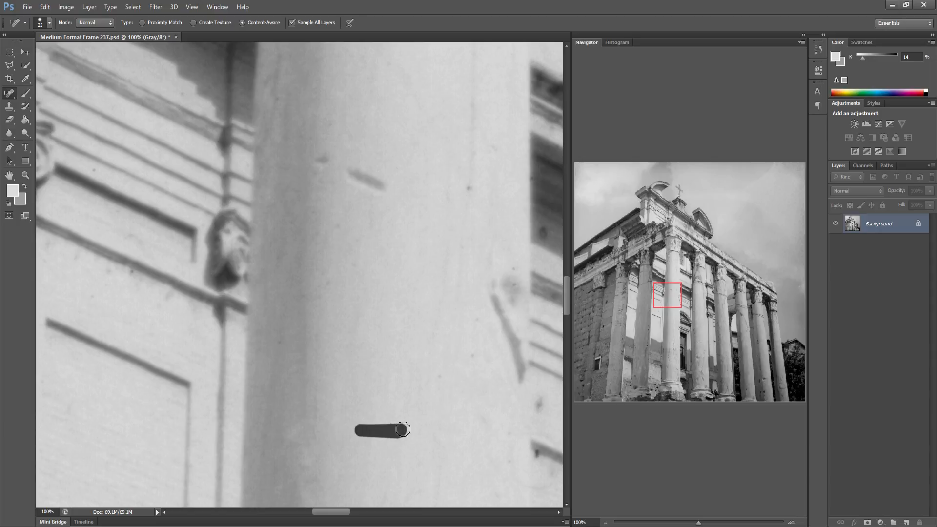
mouse_move(428, 397)
mouse_down()
mouse_move(396, 435)
mouse_move(360, 414)
mouse_move(320, 413)
mouse_up()
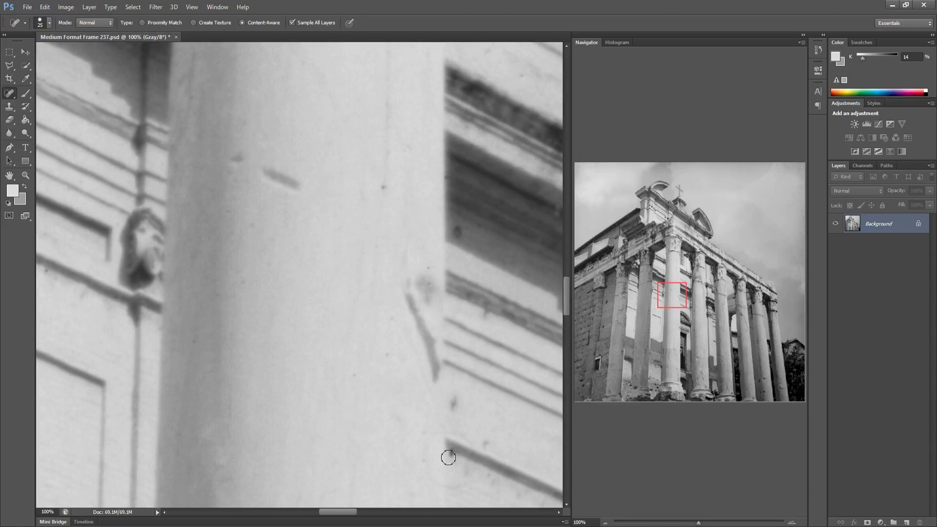
click(452, 455)
Heal the scratch and dust spots on the third column's right side and the adjoining wall
drag(416, 398, 260, 387)
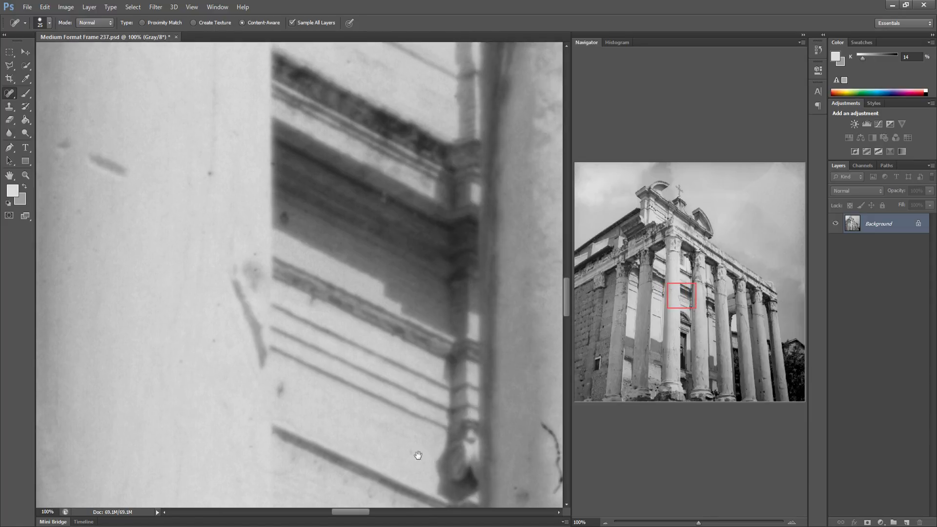
drag(374, 441, 271, 413)
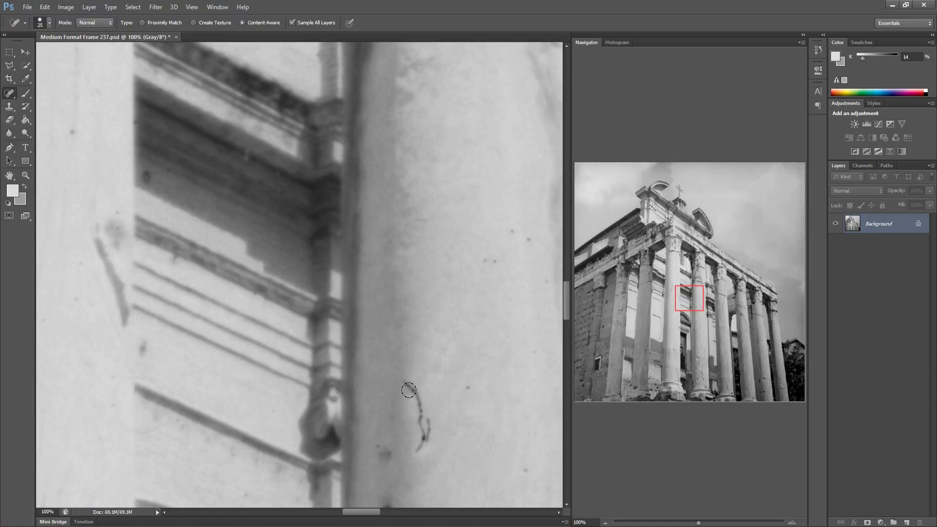
mouse_move(407, 384)
mouse_down()
mouse_move(420, 411)
mouse_move(417, 446)
mouse_move(431, 440)
mouse_move(433, 418)
mouse_move(426, 441)
mouse_up()
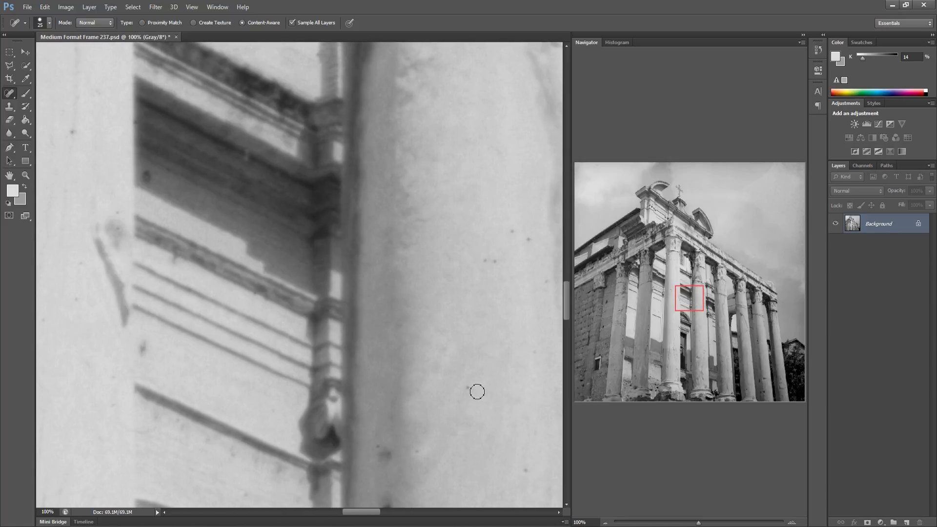
click(469, 388)
drag(518, 227, 546, 292)
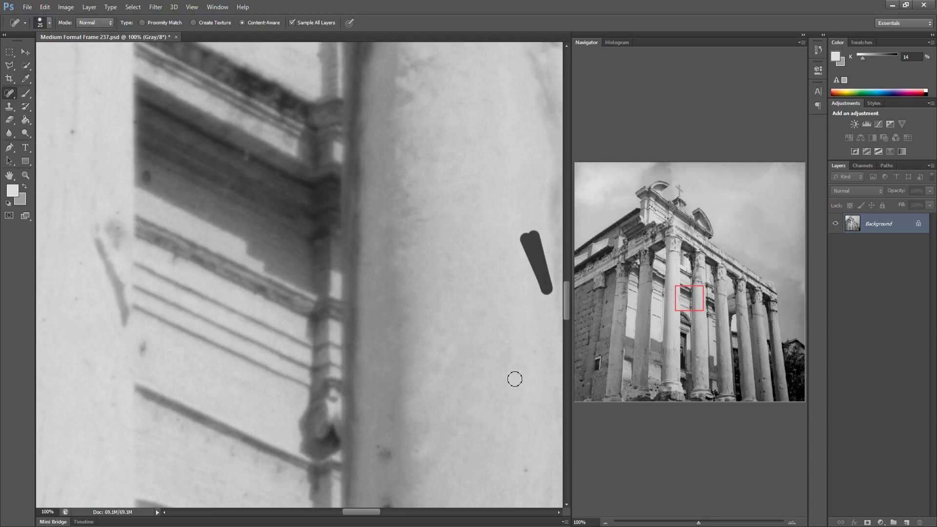
shift+click(523, 475)
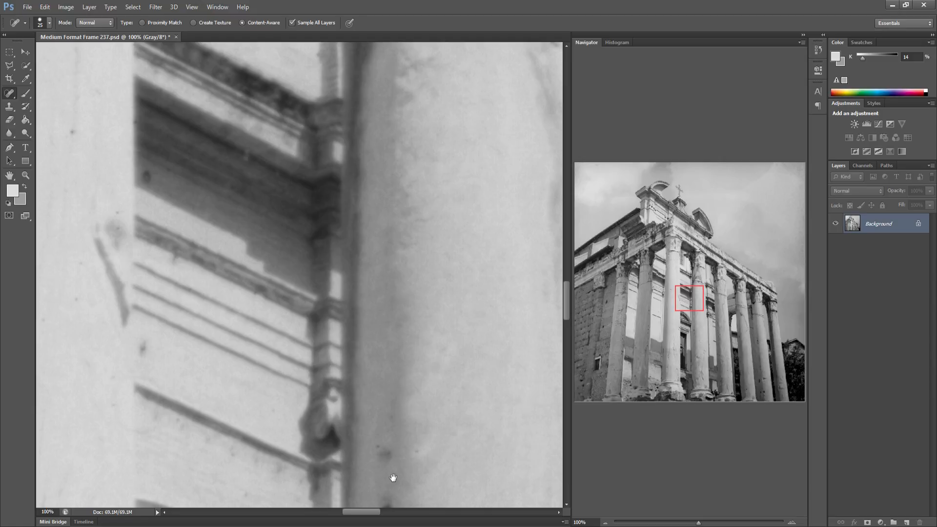
Heal the specks and the scratch along the edges of the fourth column's shaft
drag(429, 447, 297, 391)
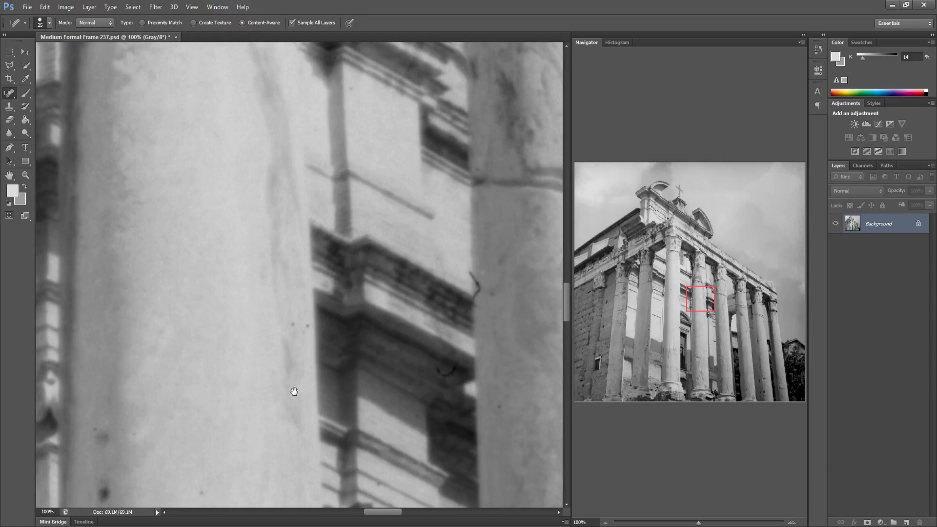
drag(307, 324, 293, 325)
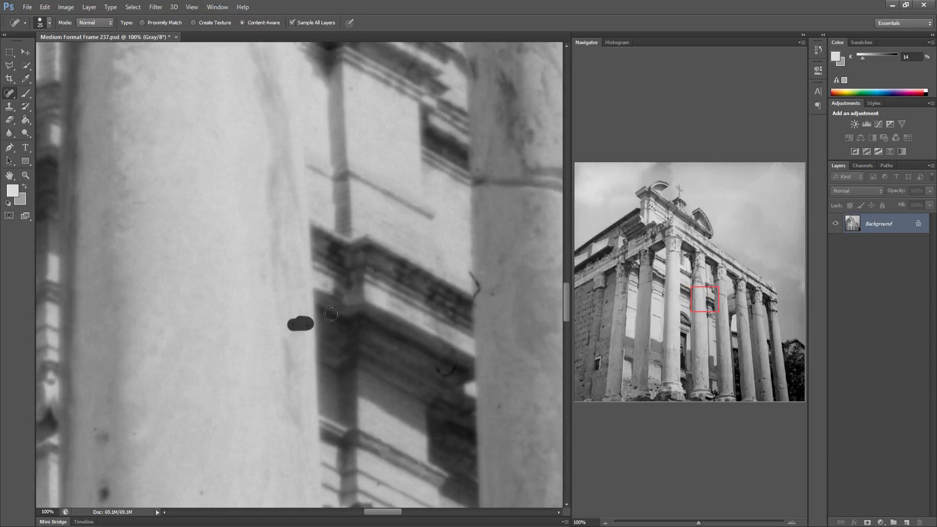
drag(478, 272, 476, 303)
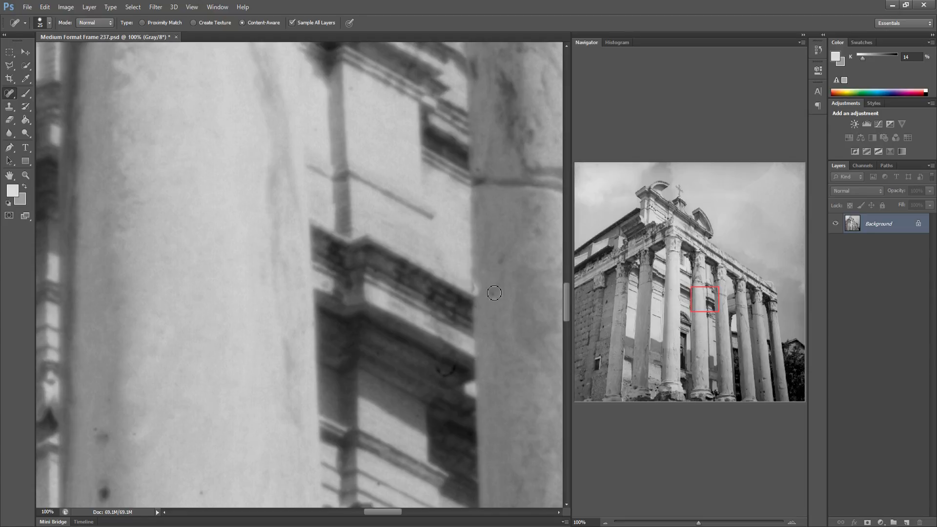
click(502, 260)
drag(480, 318, 366, 324)
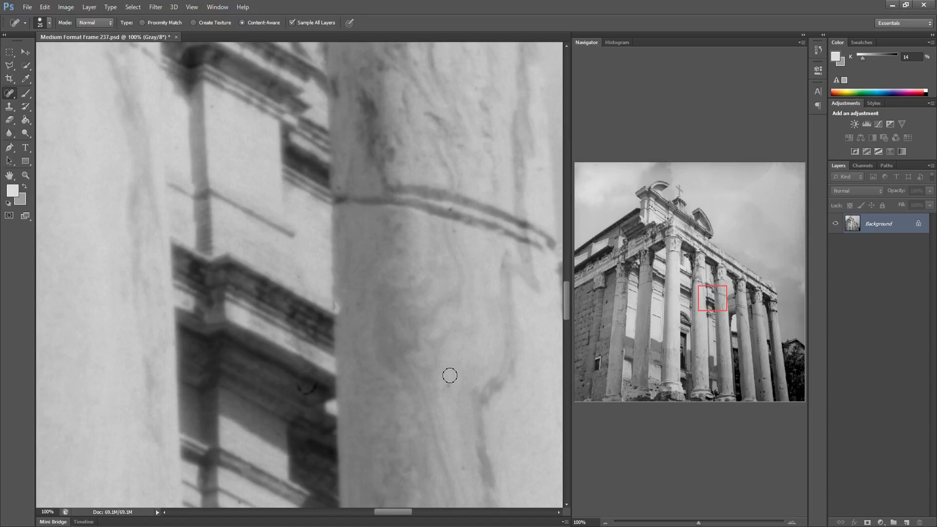
click(447, 213)
Heal a dust spot on a column capital near the right end of the colonnade
drag(420, 313, 251, 298)
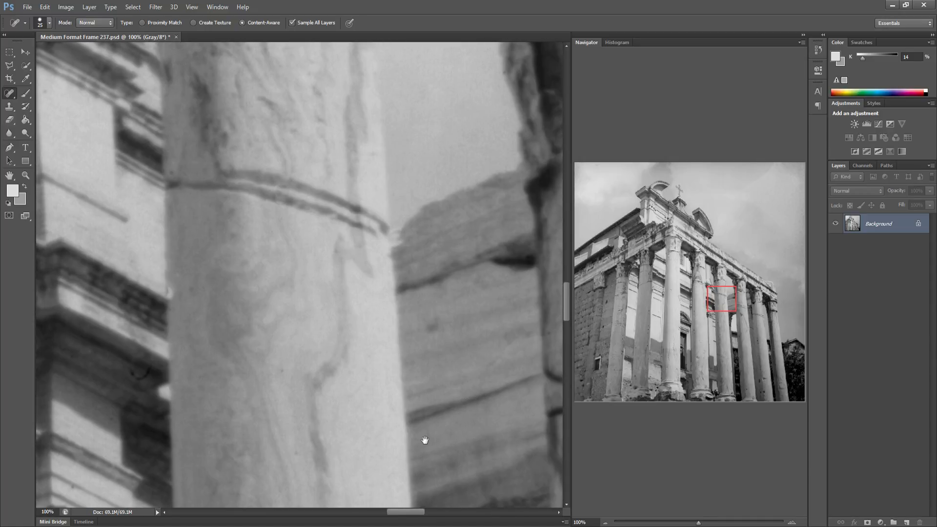
drag(446, 429, 256, 396)
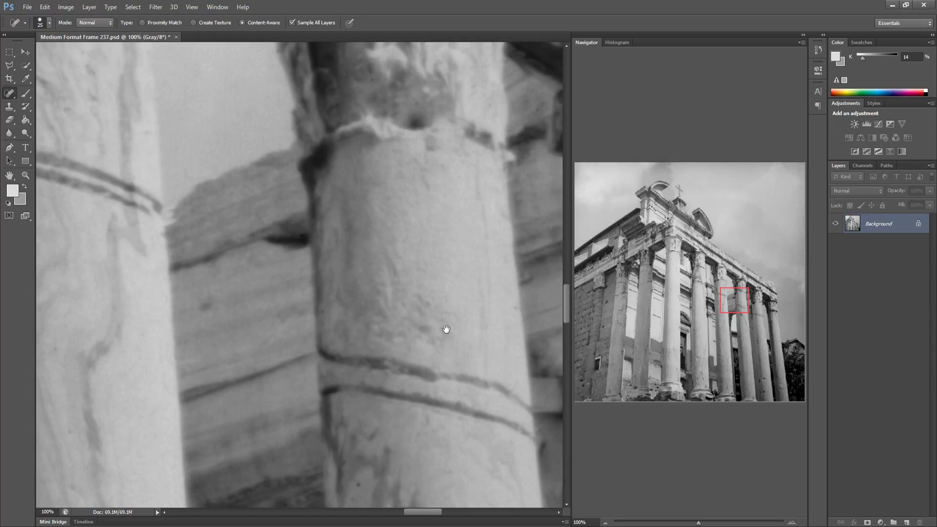
drag(398, 324, 245, 328)
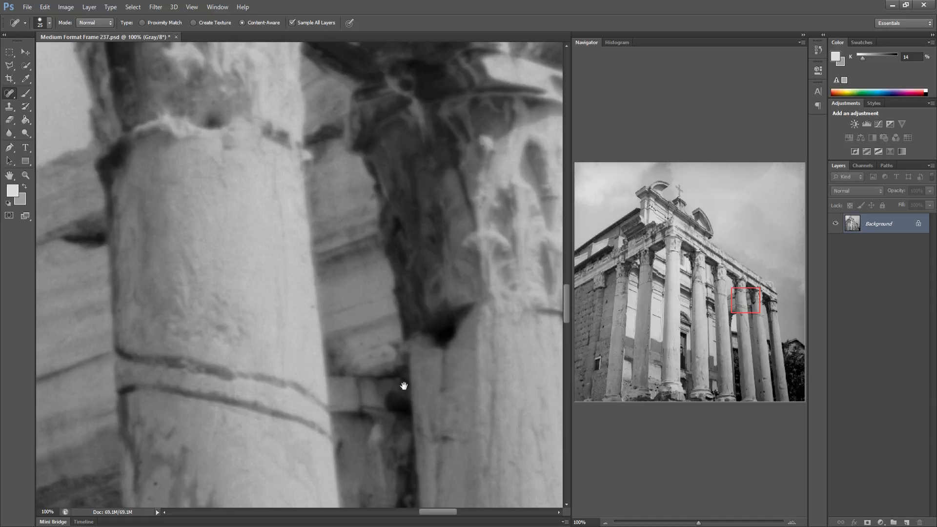
drag(410, 386, 320, 382)
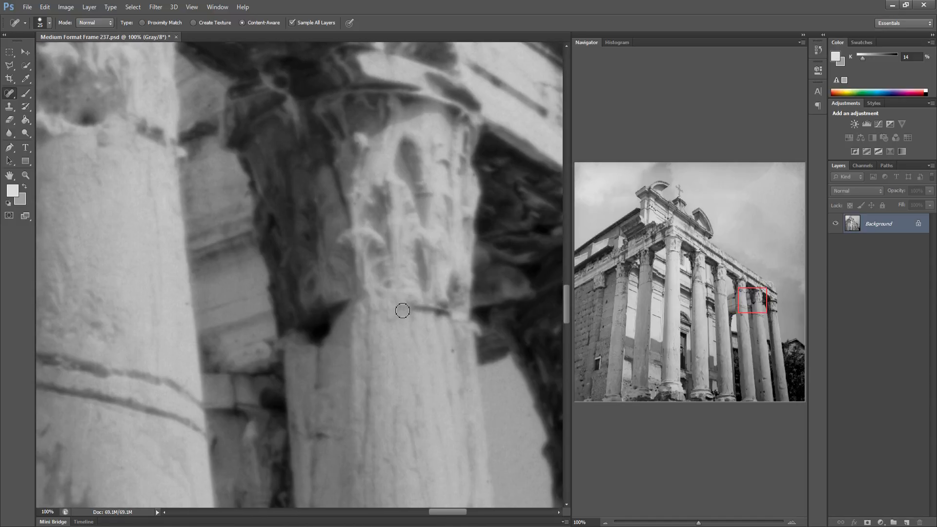
mouse_move(400, 350)
mouse_down()
mouse_move(305, 366)
mouse_move(215, 366)
mouse_move(200, 352)
mouse_up()
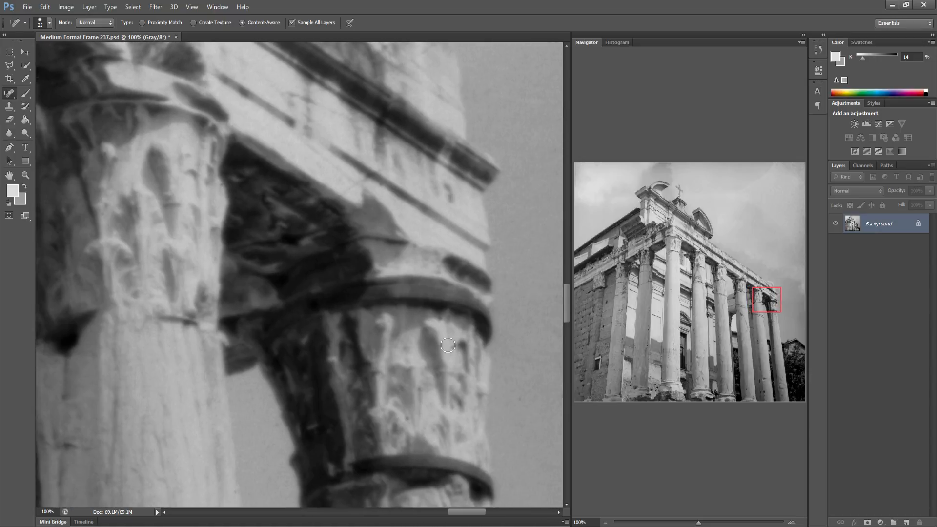
click(404, 421)
Heal the dust specks in the sky beside the rightmost capital and at the frame's right edge
mouse_move(401, 408)
mouse_down()
mouse_move(261, 409)
mouse_move(352, 374)
mouse_move(258, 388)
mouse_up()
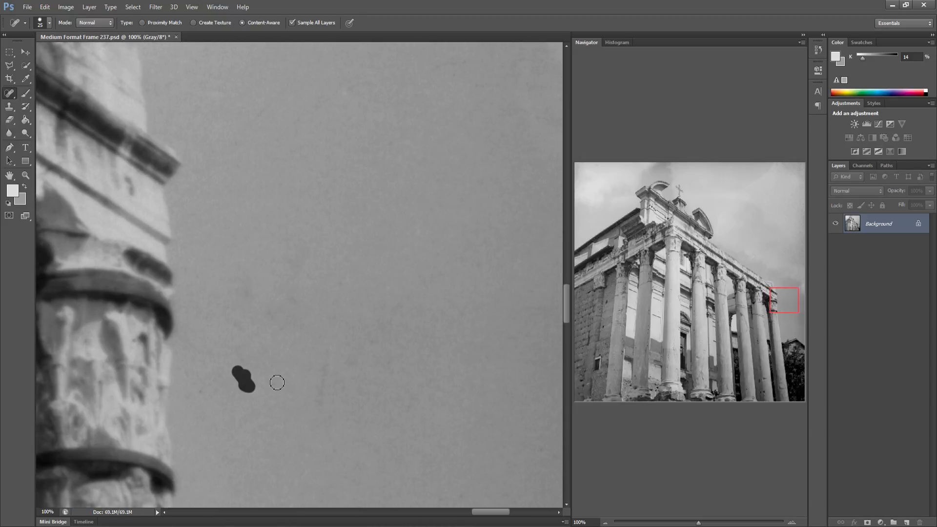
click(273, 381)
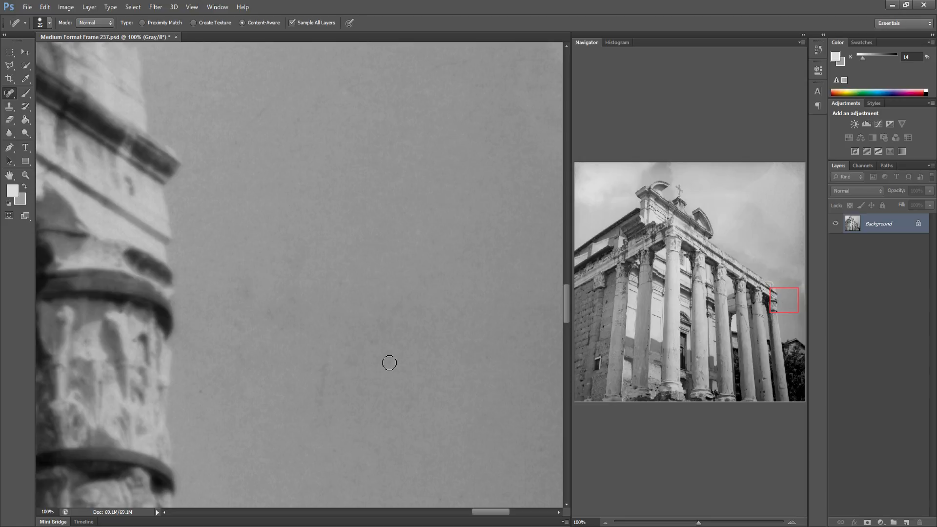
drag(352, 364, 384, 328)
drag(452, 334, 345, 324)
drag(470, 474, 464, 465)
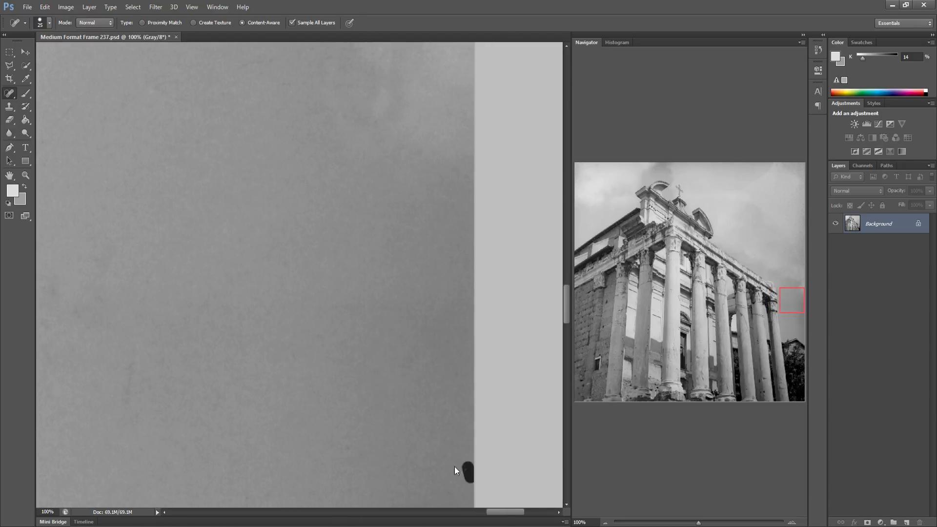
Heal the specks on the rubble wall at the far left and on the first column's shaft
click(580, 320)
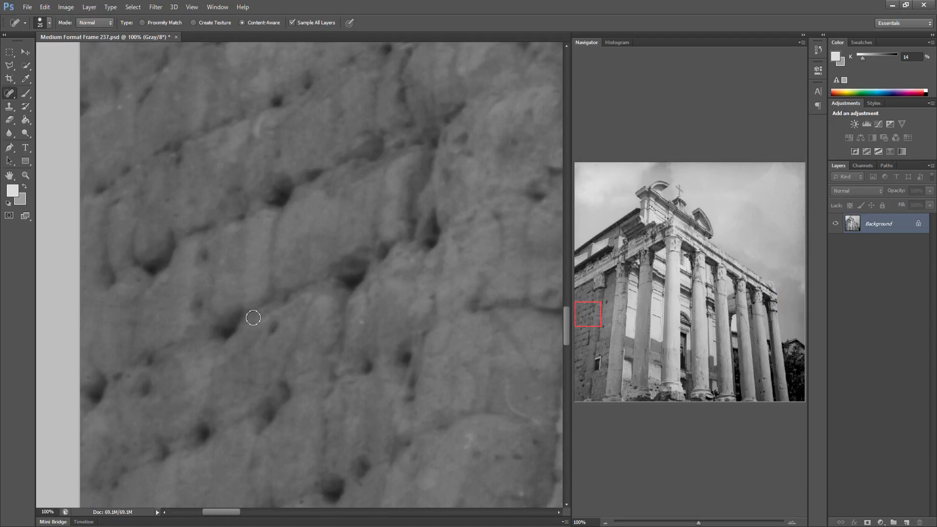
drag(227, 322, 150, 339)
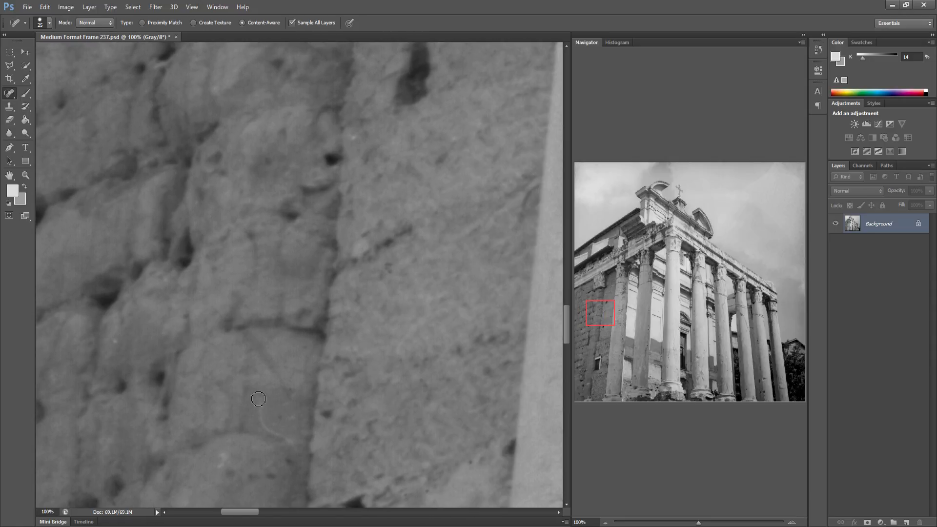
mouse_move(259, 400)
mouse_down()
mouse_move(261, 425)
mouse_move(288, 437)
mouse_move(271, 412)
mouse_up()
drag(345, 362, 152, 371)
drag(340, 339, 386, 332)
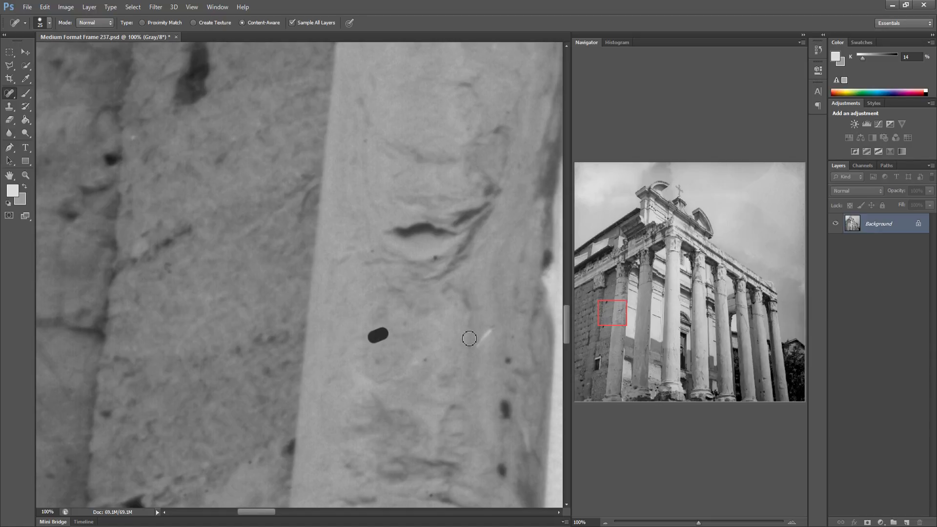
mouse_move(425, 339)
mouse_down()
mouse_move(361, 339)
mouse_move(366, 362)
mouse_move(336, 366)
mouse_up()
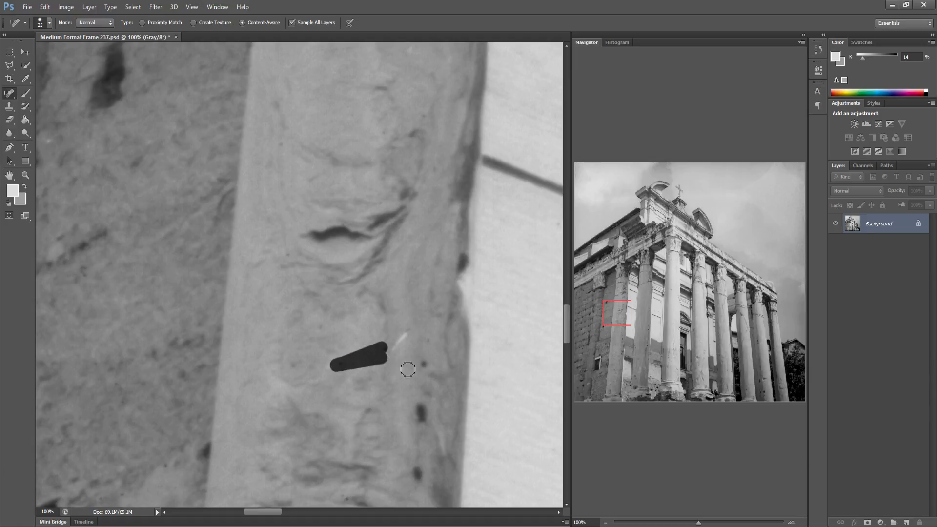
mouse_move(429, 338)
mouse_down()
mouse_move(421, 364)
mouse_move(365, 351)
mouse_move(224, 358)
mouse_up()
drag(459, 356, 346, 357)
drag(269, 348, 239, 341)
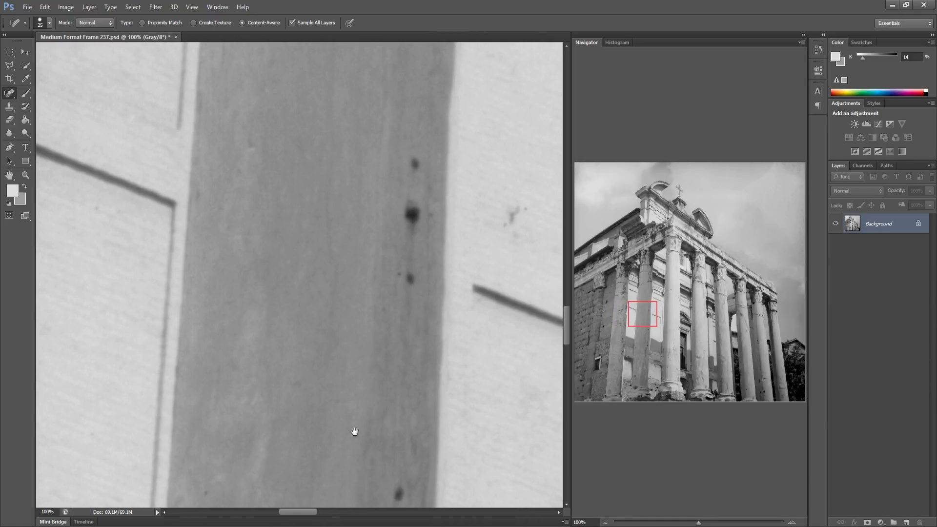
Heal the dark spots on the second column's shaft and the light wall panel beside it
drag(309, 430, 259, 421)
drag(232, 411, 205, 409)
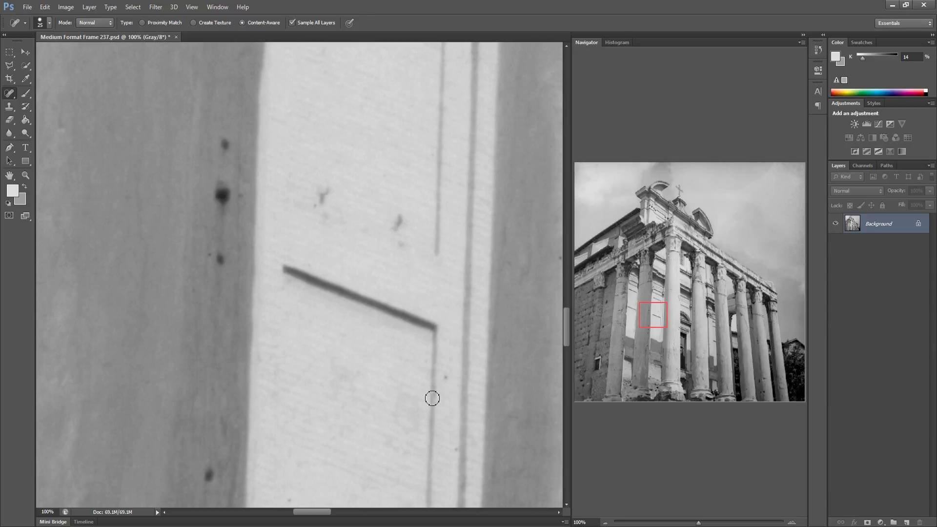
drag(379, 380, 279, 374)
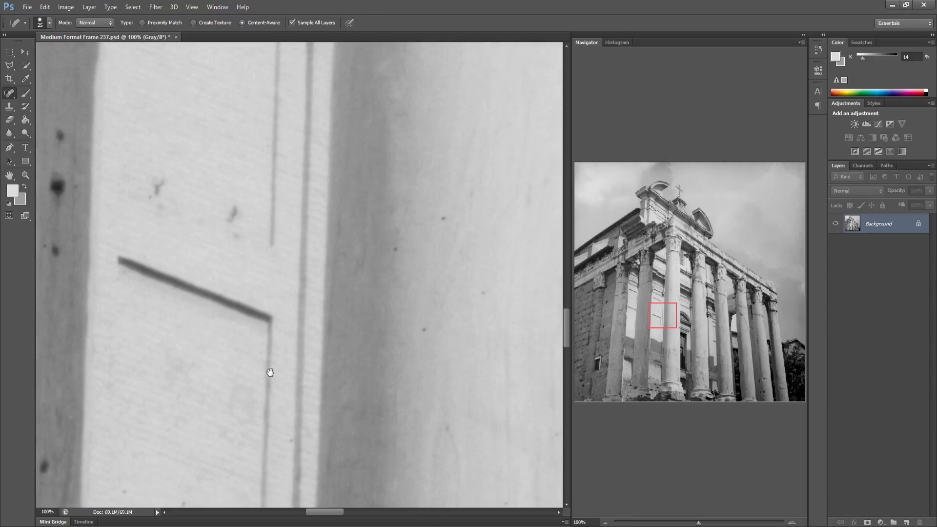
drag(360, 250, 411, 213)
shift+click(447, 289)
drag(395, 382, 288, 373)
drag(420, 337, 423, 393)
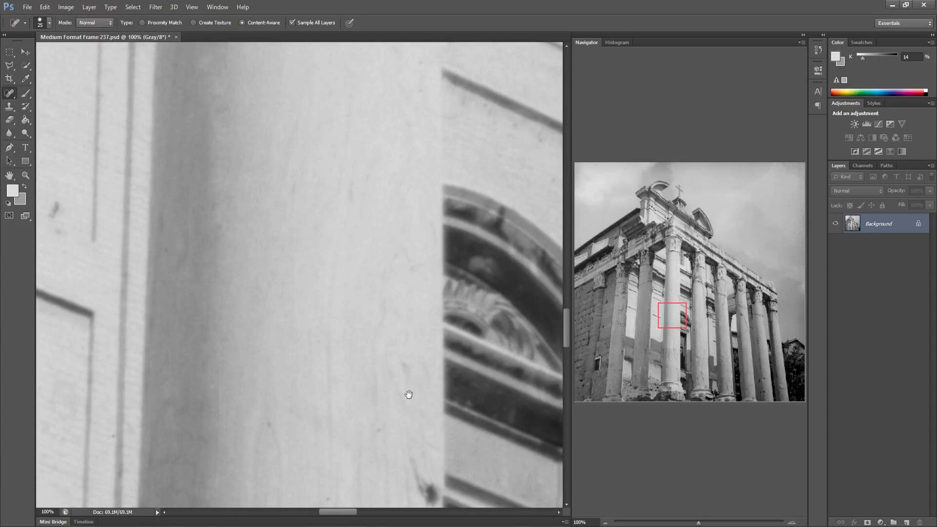
Heal the remaining specks on the third column's lower shaft and save the image
drag(403, 378, 205, 376)
drag(478, 358, 361, 356)
drag(323, 322, 234, 283)
drag(408, 362, 478, 321)
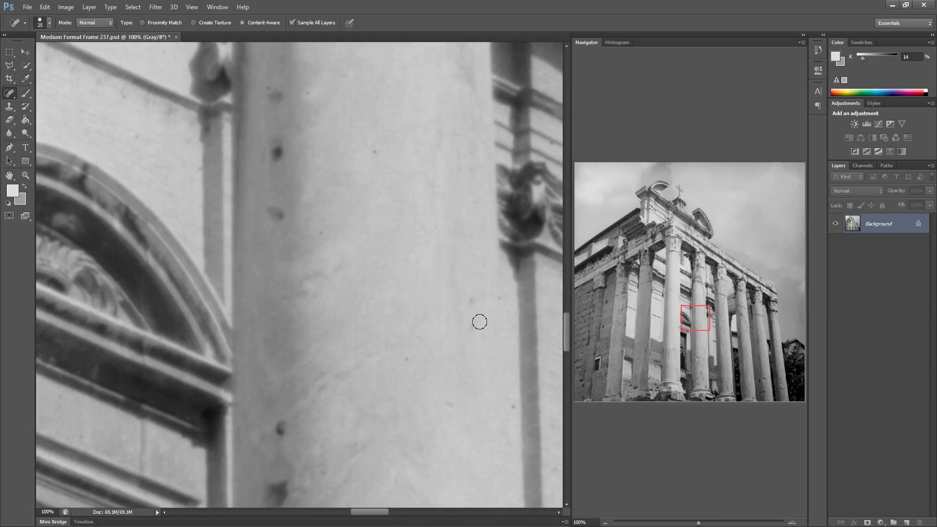
click(470, 305)
click(377, 151)
key(ctrl+s)
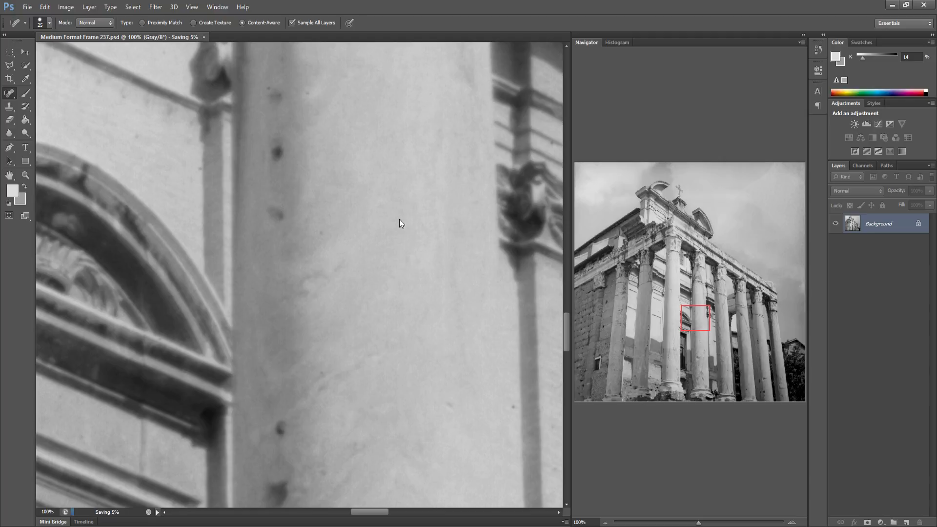
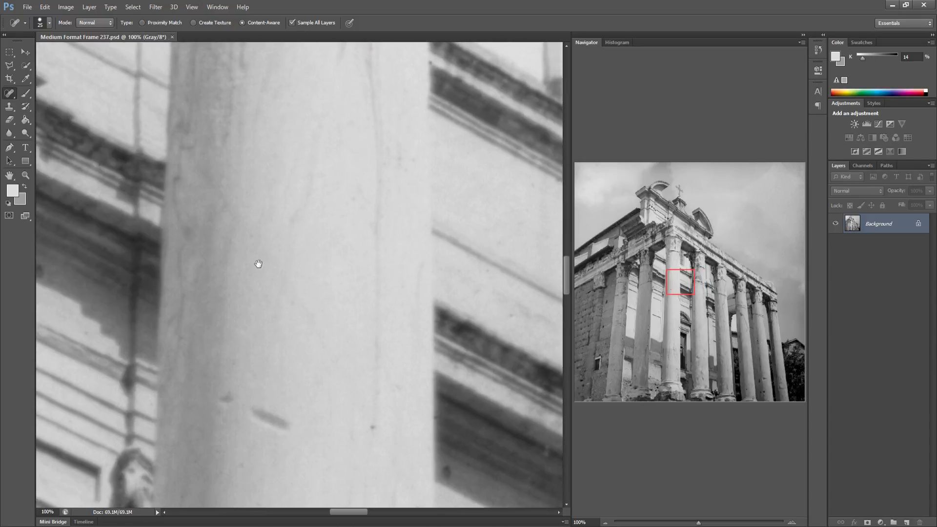
Pan across the frame at 100% to inspect the columns and walls for dust spots
drag(258, 265, 413, 297)
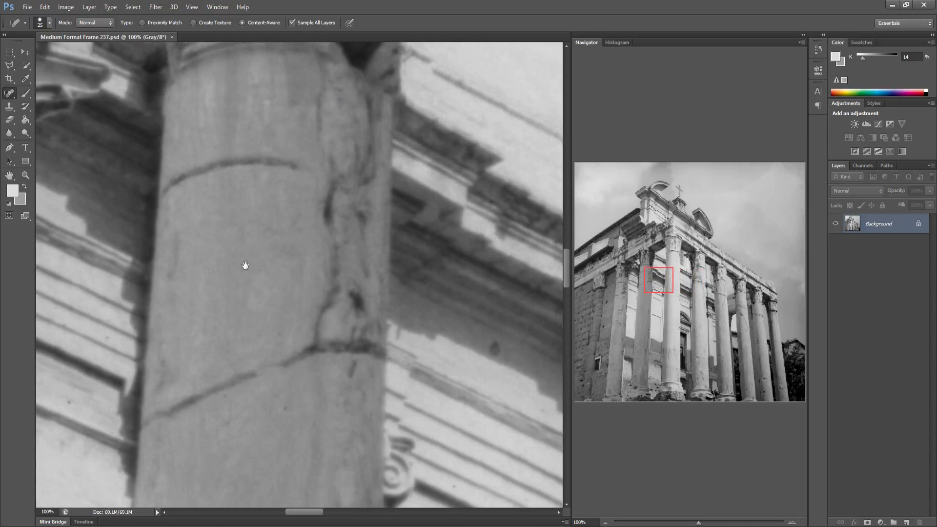
drag(246, 265, 521, 217)
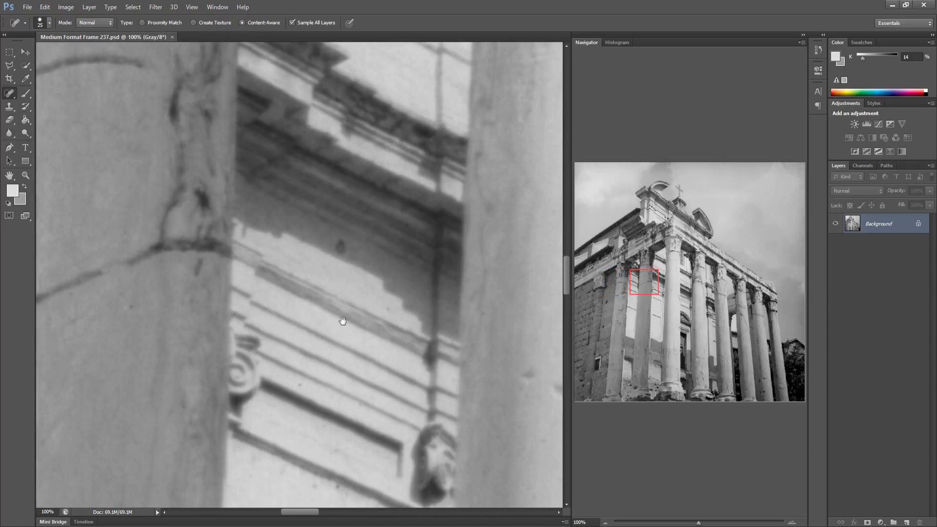
drag(343, 322, 129, 294)
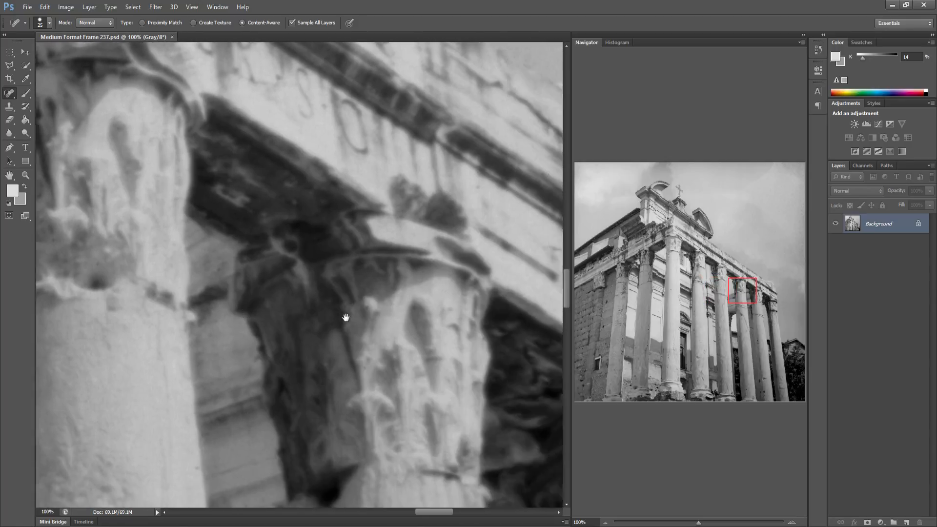
drag(346, 318, 223, 310)
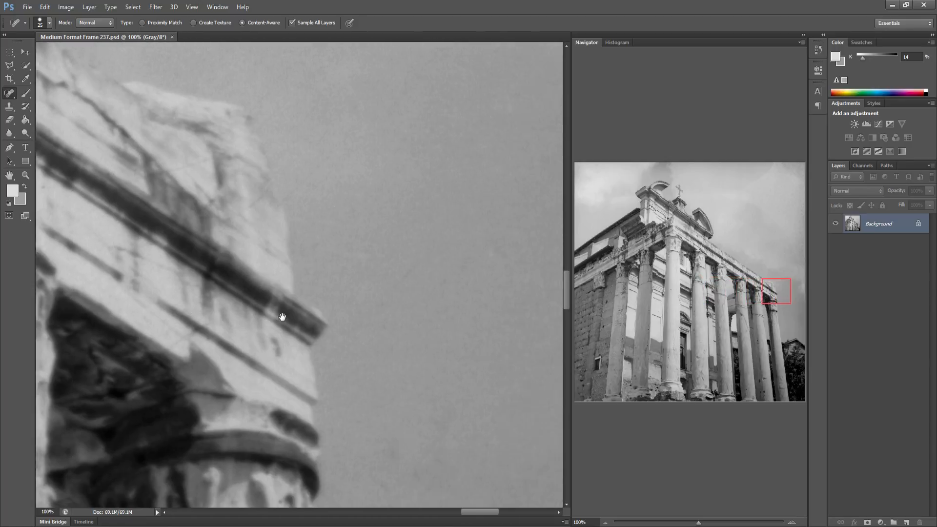
drag(282, 318, 209, 294)
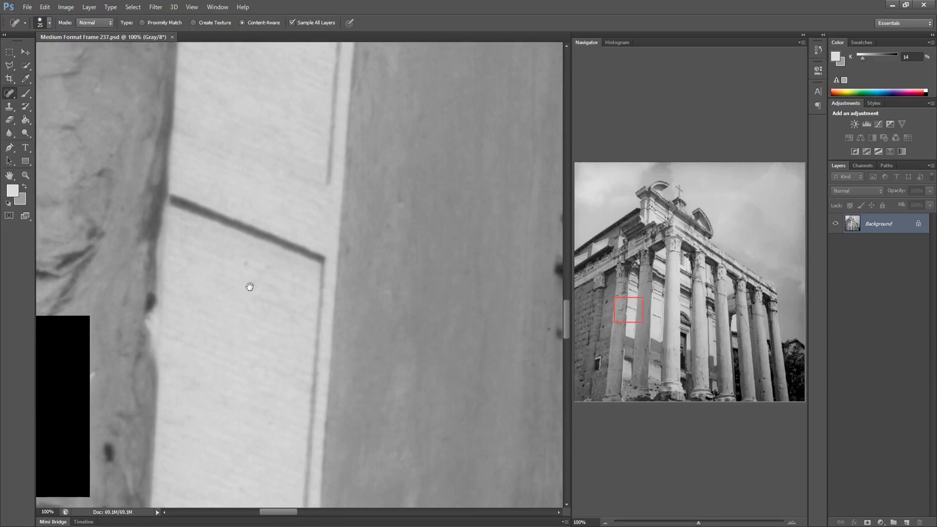
drag(267, 264, 191, 258)
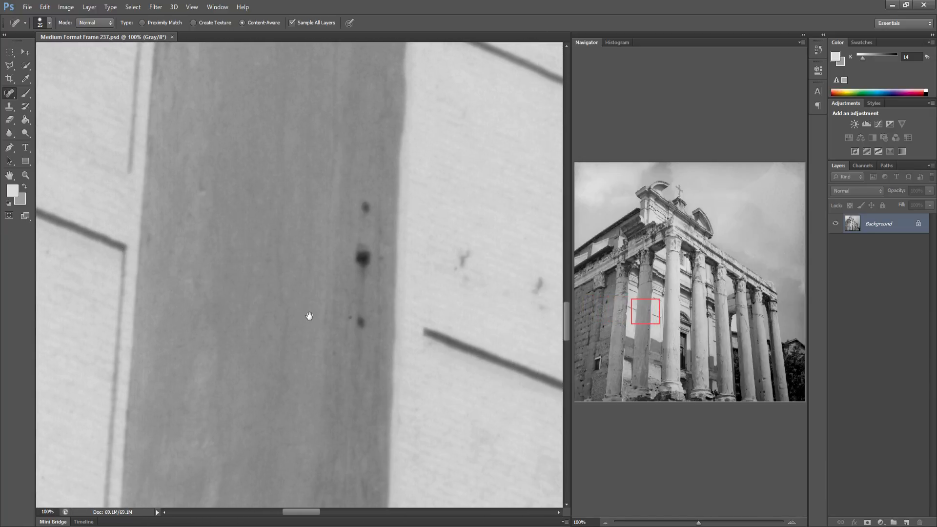
drag(309, 316, 211, 299)
mouse_move(410, 291)
mouse_down()
mouse_move(318, 287)
mouse_move(203, 303)
mouse_up()
drag(424, 305, 176, 303)
drag(339, 343, 195, 259)
drag(375, 321, 176, 296)
drag(462, 326, 210, 314)
drag(291, 313, 201, 313)
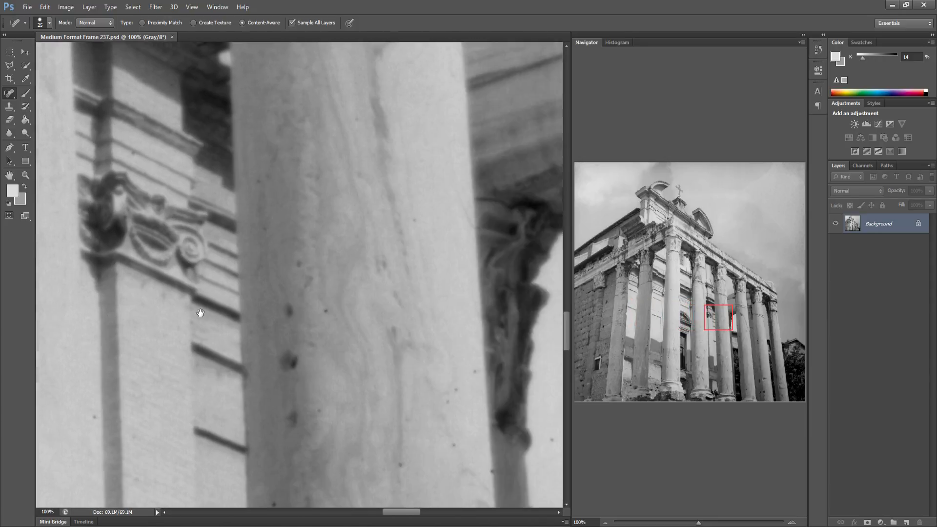
mouse_move(416, 299)
mouse_down()
mouse_move(205, 289)
mouse_move(223, 279)
mouse_up()
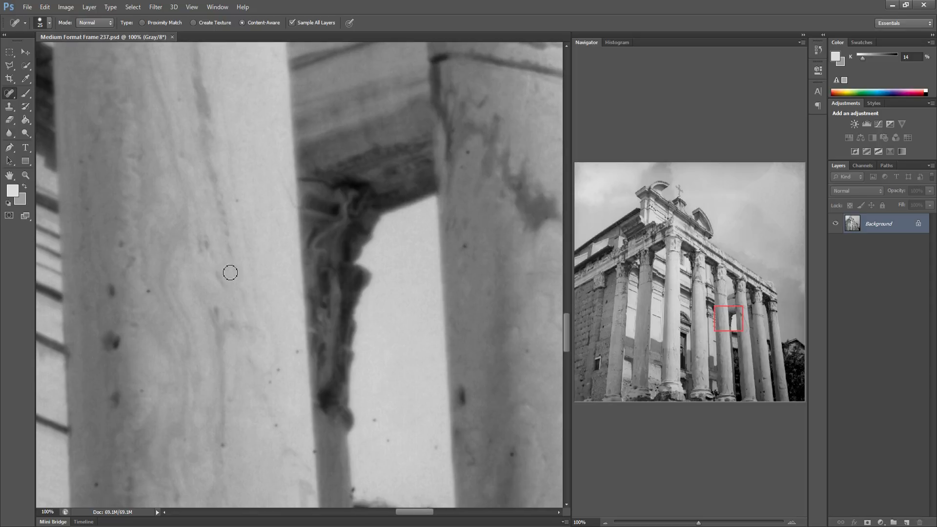
Heal the dark specks on the two column shafts flanking the bright opening and in the opening itself
click(151, 297)
click(299, 352)
click(280, 370)
click(272, 382)
click(276, 425)
click(95, 484)
click(108, 473)
click(389, 437)
click(465, 246)
click(469, 153)
Heal the remaining specks lower down and near the top of the right column's shaft
drag(466, 360, 323, 297)
click(369, 391)
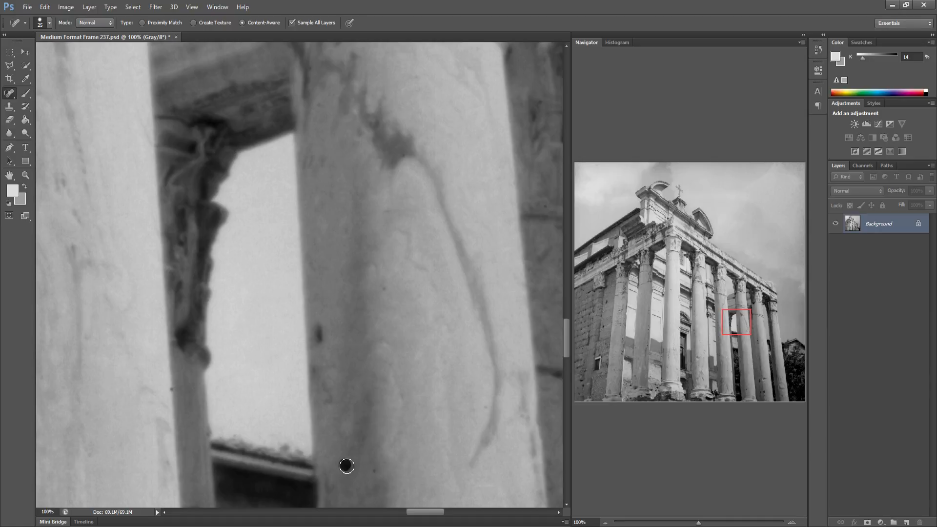
click(346, 466)
click(375, 470)
click(376, 122)
Heal the speck on the next column's shaft and a speck in the sky beside its capital
drag(380, 244, 284, 253)
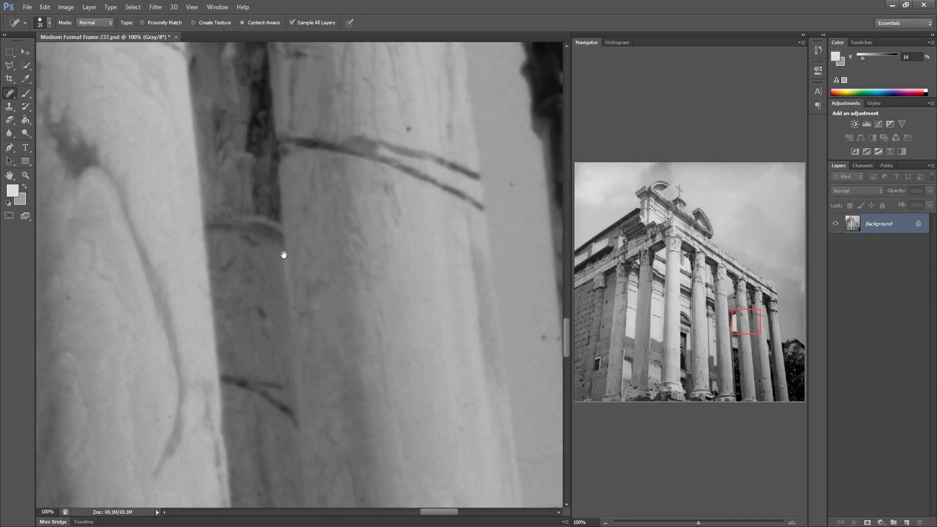
drag(362, 258, 262, 270)
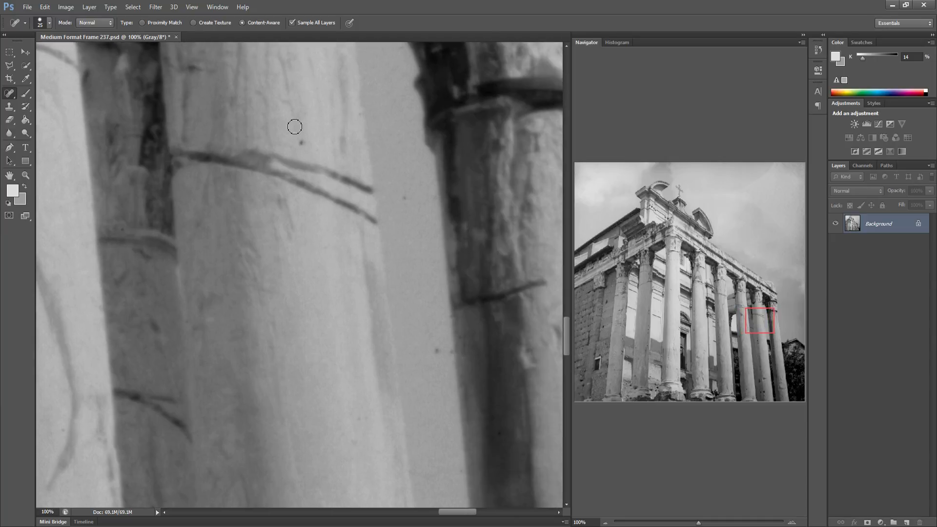
click(300, 142)
drag(387, 354, 326, 362)
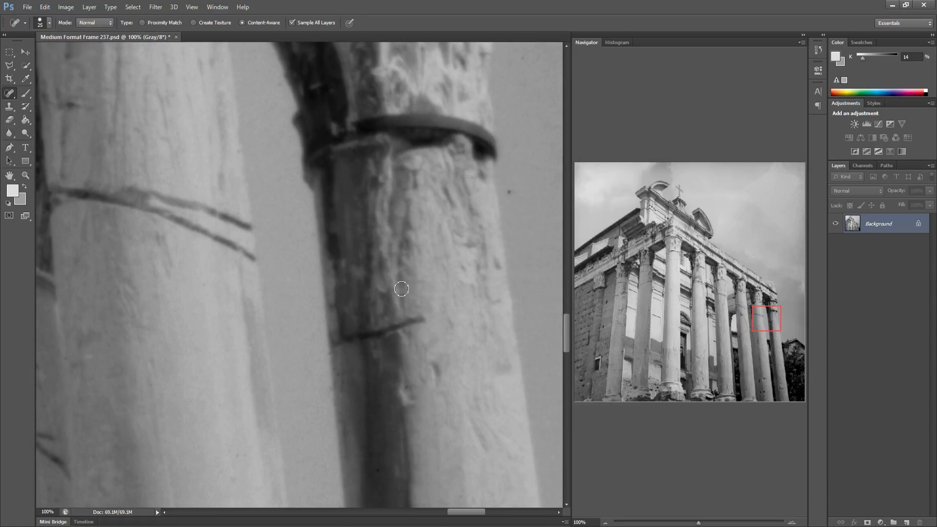
drag(512, 187, 512, 197)
Heal the scattered dust specks in the sky toward the frame's right edge
drag(464, 280, 272, 237)
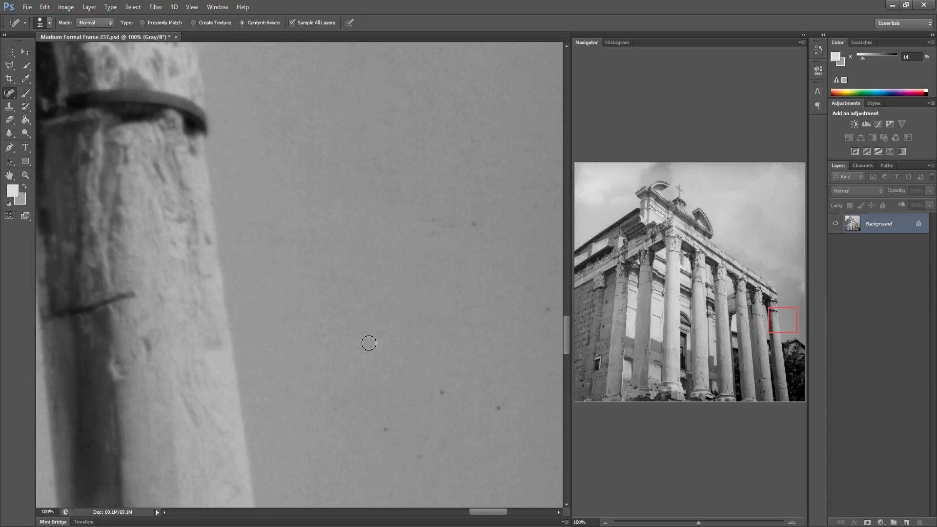
click(331, 405)
drag(408, 450, 427, 456)
click(499, 408)
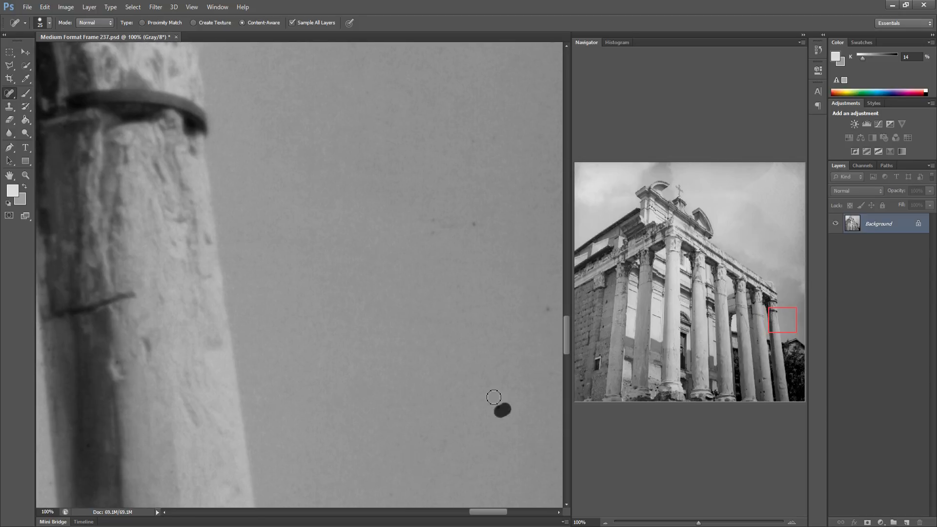
click(549, 307)
click(476, 223)
drag(448, 299, 327, 278)
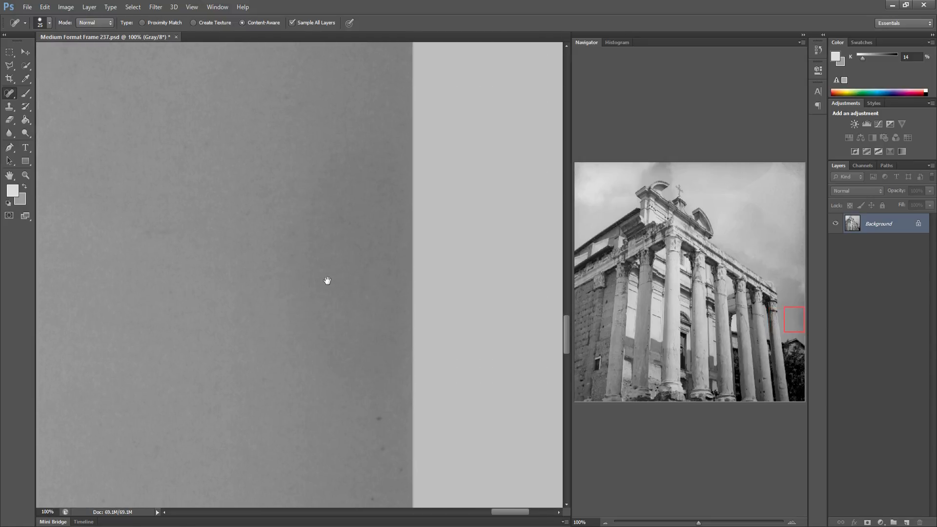
drag(360, 417, 382, 414)
drag(364, 455, 377, 447)
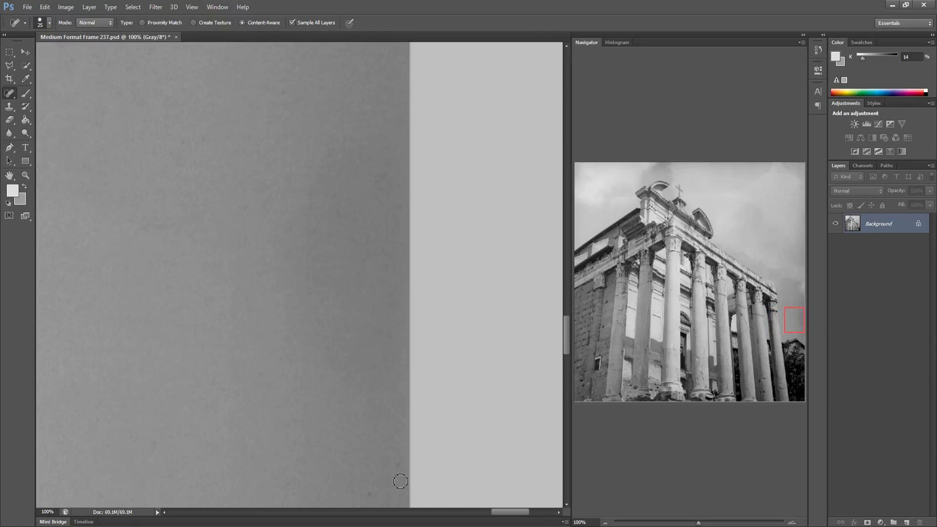
click(398, 466)
click(370, 494)
Heal the small specks near the base of the leftmost columns
drag(588, 329, 572, 336)
drag(244, 367, 326, 256)
drag(299, 354, 211, 283)
drag(271, 313, 165, 308)
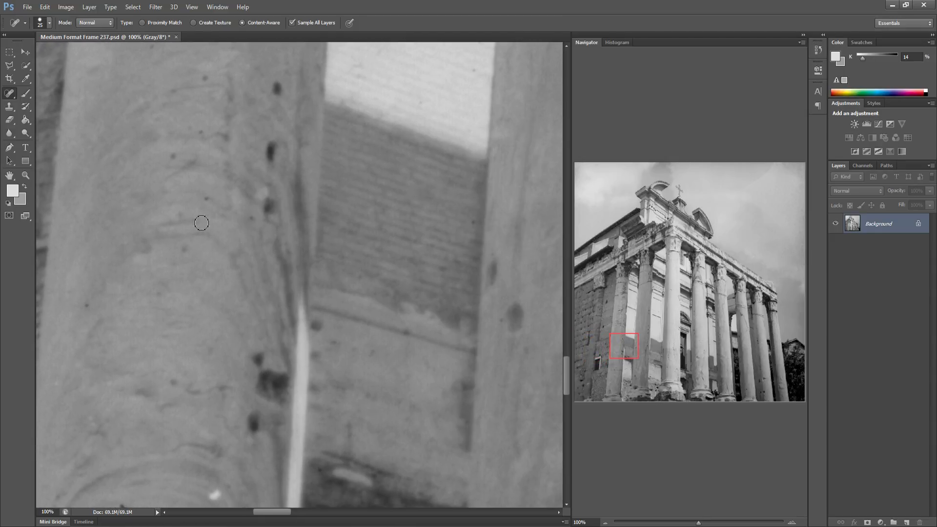
drag(317, 310, 295, 292)
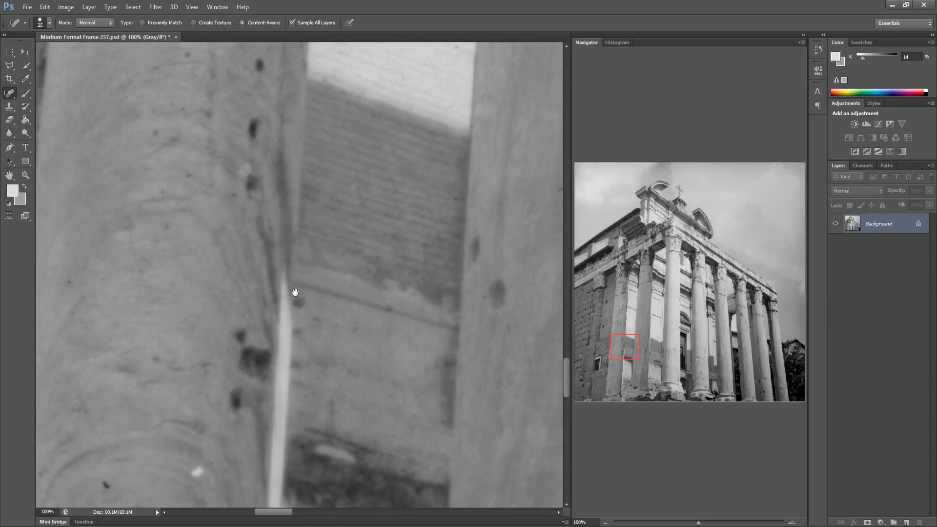
click(106, 485)
mouse_move(356, 409)
mouse_down()
mouse_move(275, 402)
mouse_move(278, 379)
mouse_up()
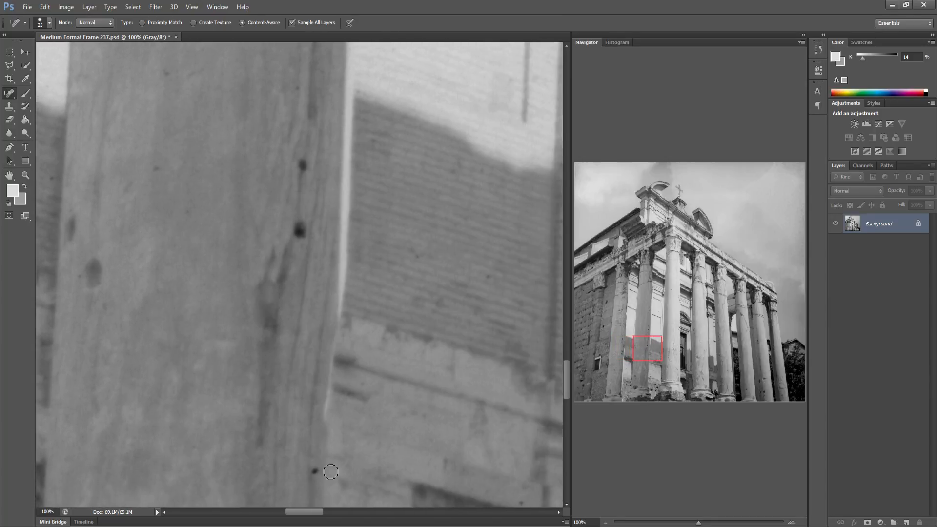
click(314, 472)
Heal the specks on the light column shaft beside the dark doorway
drag(433, 433, 308, 420)
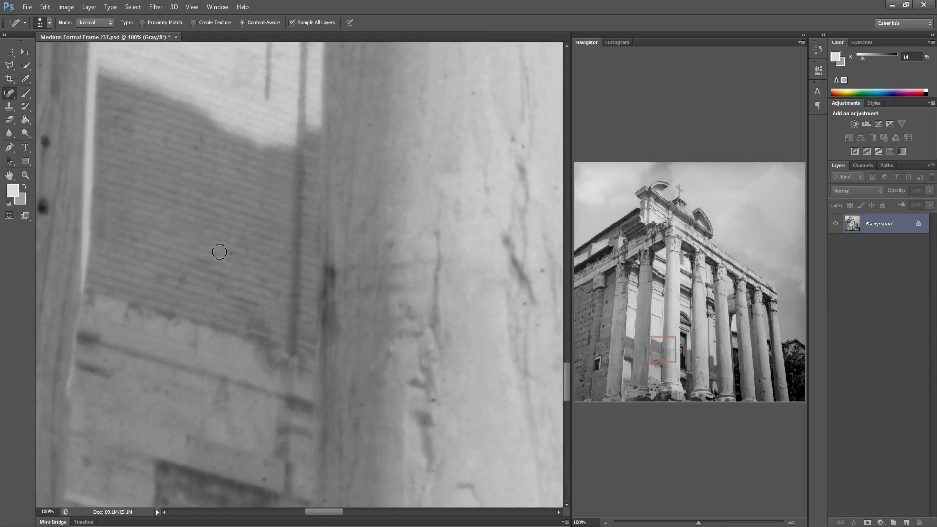
drag(367, 346, 241, 351)
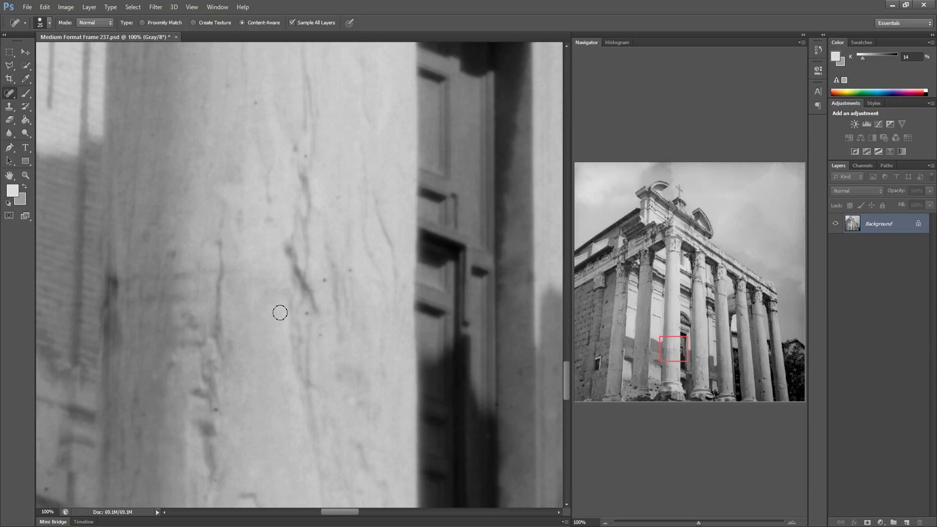
click(308, 312)
click(321, 335)
click(254, 102)
click(223, 85)
click(212, 404)
drag(221, 437, 236, 435)
Heal the specks on the neighbouring column shaft at doorway level
drag(322, 400, 280, 385)
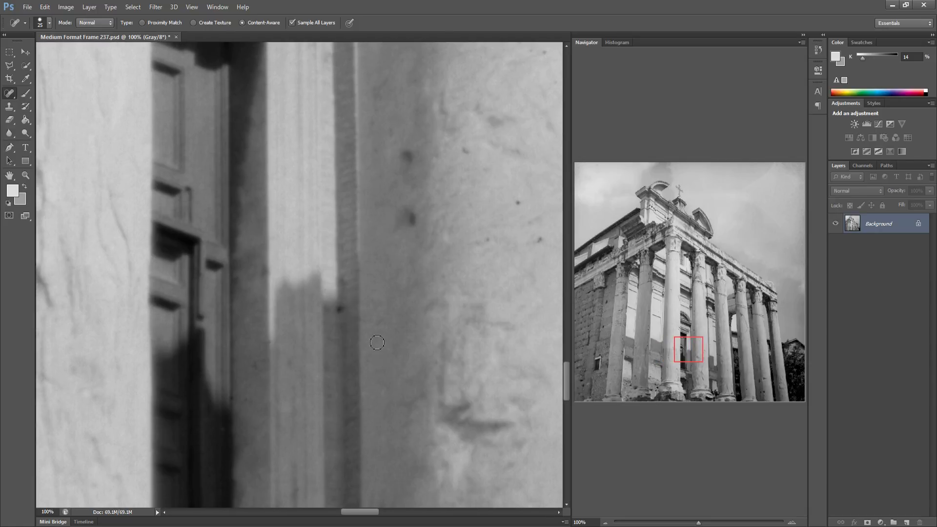
mouse_move(425, 318)
mouse_down()
mouse_move(398, 346)
mouse_move(345, 320)
mouse_move(331, 277)
mouse_up()
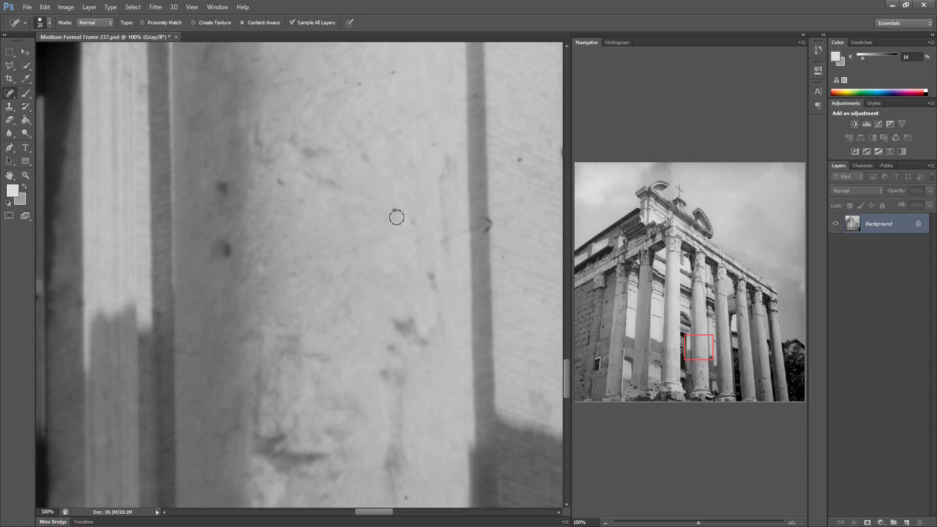
click(486, 226)
mouse_move(387, 90)
mouse_down()
mouse_move(388, 67)
mouse_move(366, 87)
mouse_move(342, 79)
mouse_up()
click(285, 71)
Heal the specks on the further column shafts toward the right
mouse_move(441, 203)
mouse_down()
mouse_move(288, 207)
mouse_move(292, 193)
mouse_up()
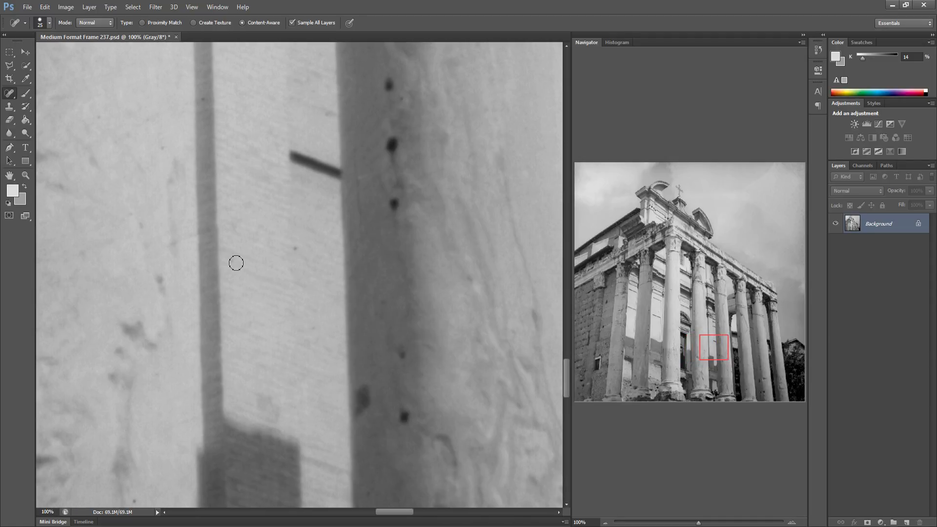
drag(385, 333, 287, 330)
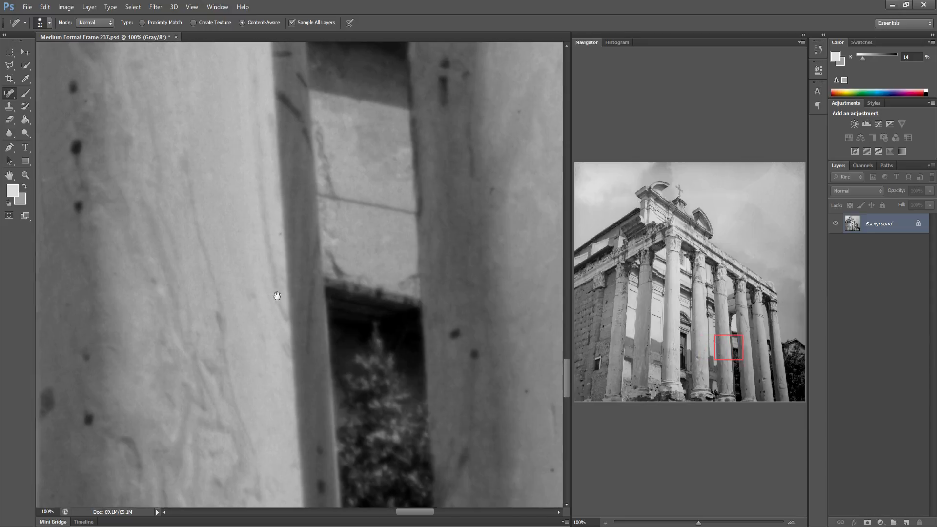
drag(277, 296, 209, 260)
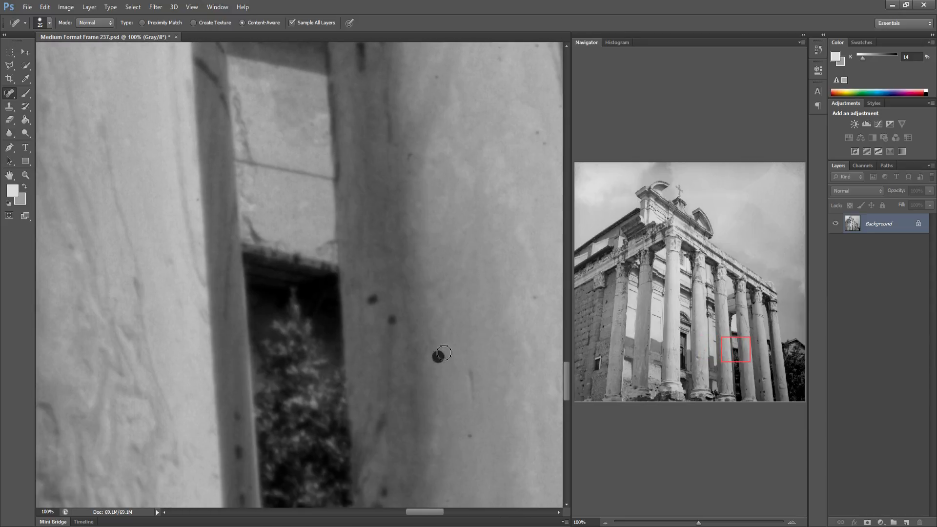
mouse_move(469, 387)
mouse_down()
mouse_move(320, 337)
mouse_move(245, 330)
mouse_up()
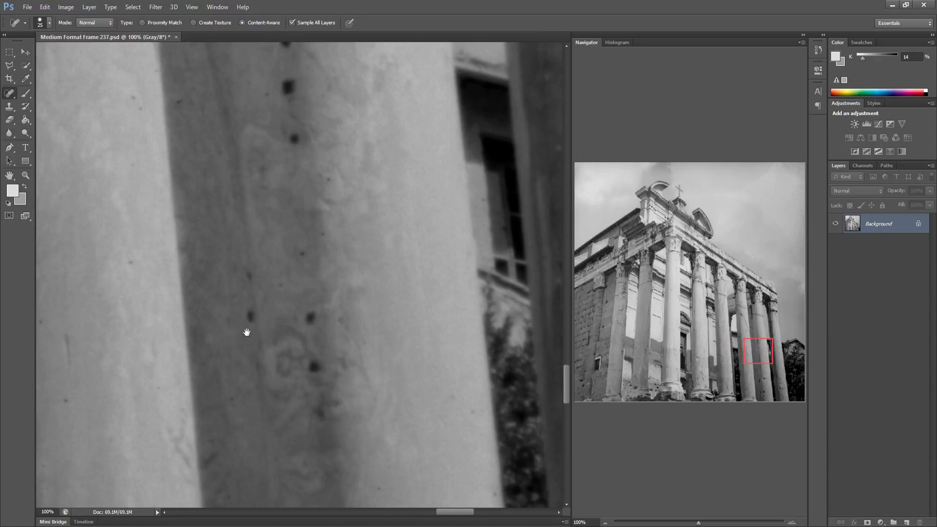
click(326, 182)
click(139, 107)
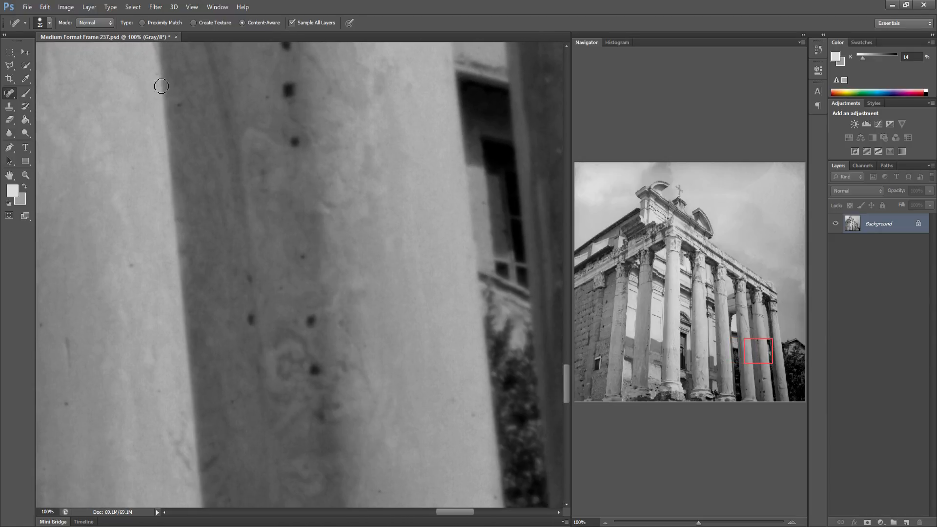
Heal the specks on the wall pilaster at the lower left of the frame
drag(391, 303, 234, 314)
drag(395, 279, 248, 273)
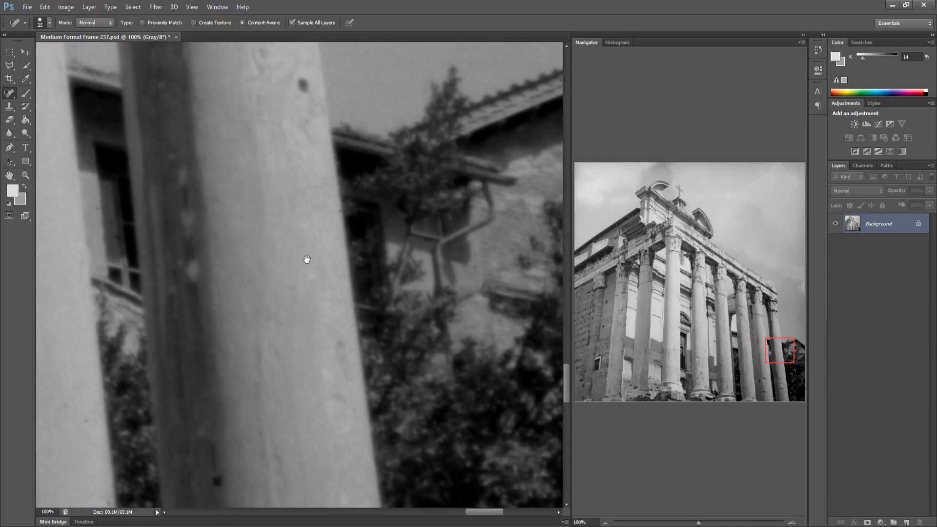
drag(307, 260, 192, 268)
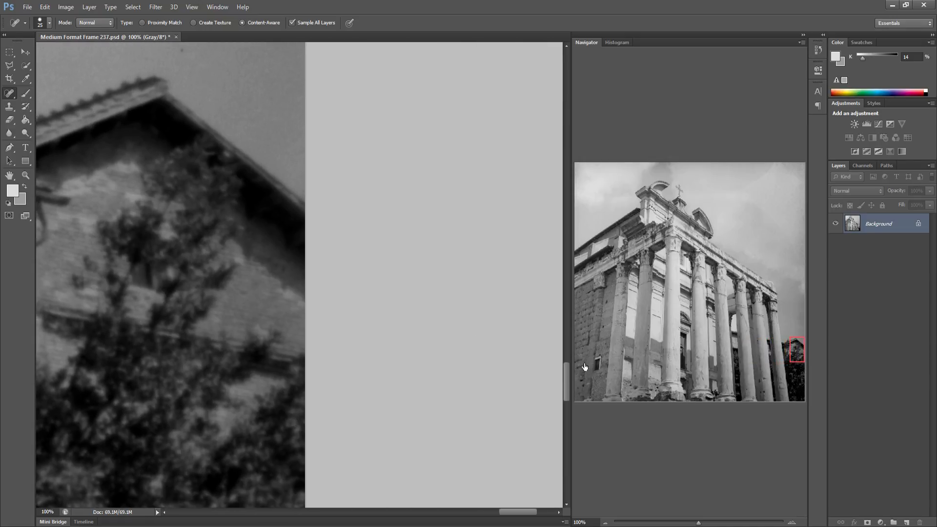
click(585, 367)
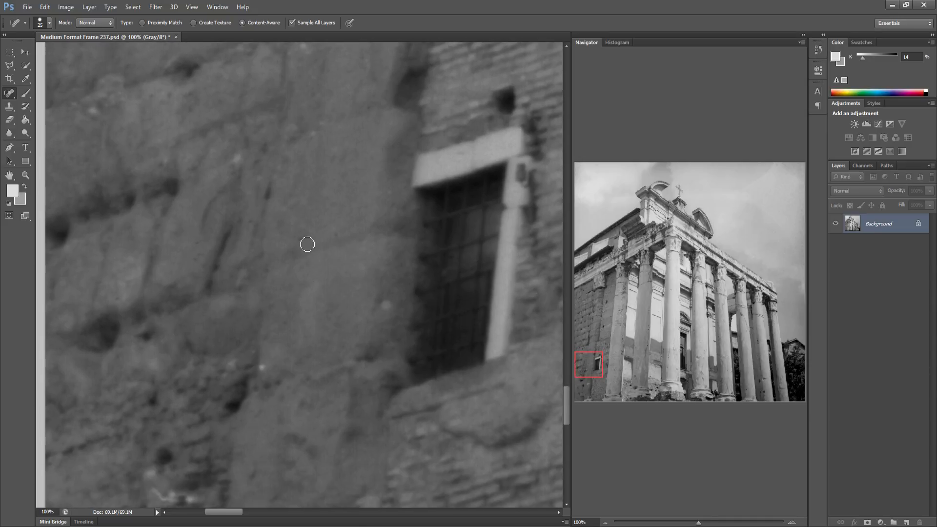
drag(291, 381, 199, 360)
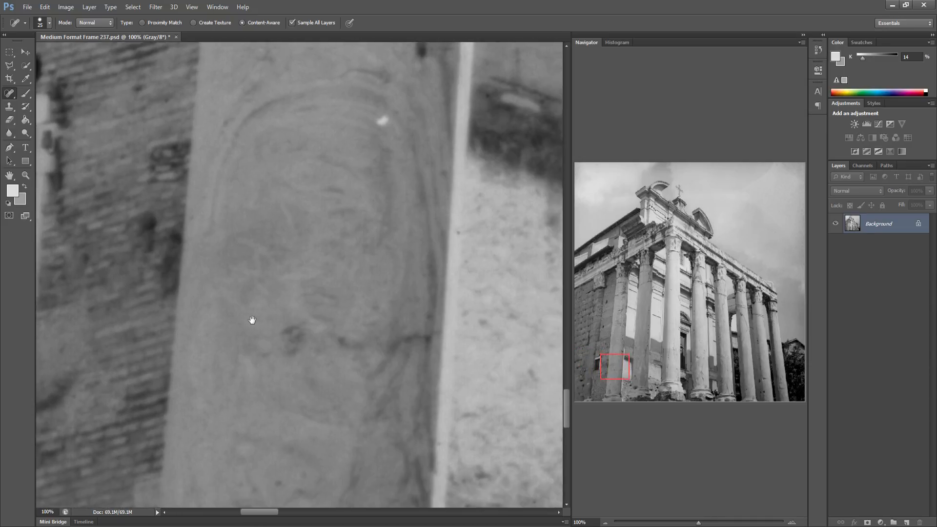
drag(252, 320, 252, 298)
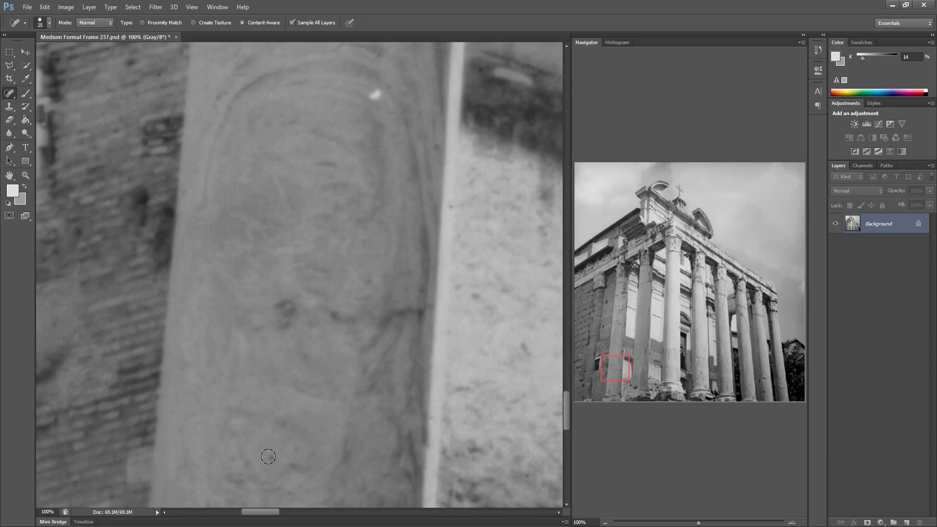
click(449, 208)
drag(420, 332, 329, 330)
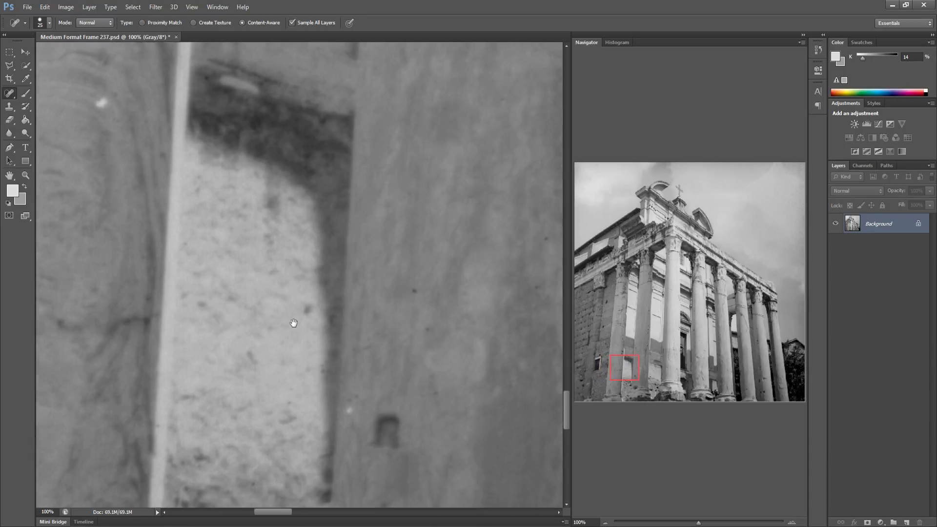
click(326, 294)
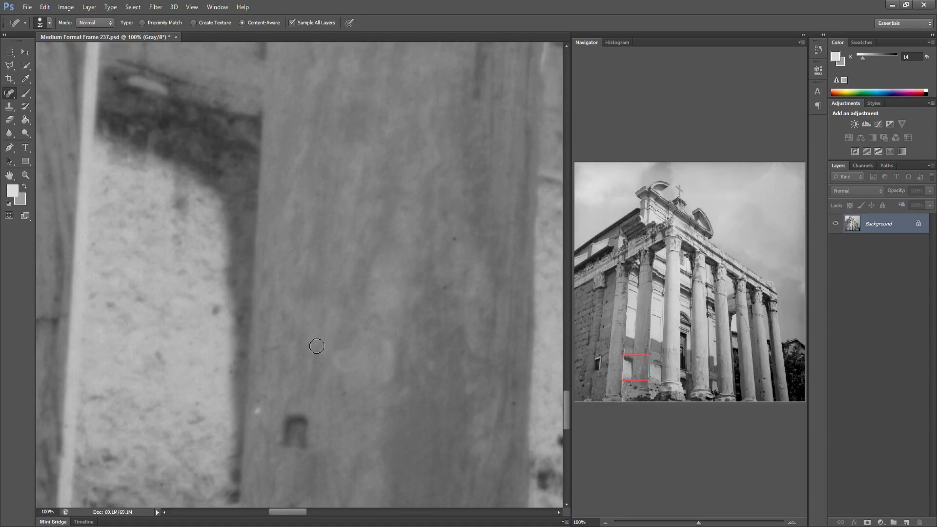
Heal the specks on the lower light wall beside the pilaster
mouse_move(348, 350)
mouse_down()
mouse_move(310, 377)
mouse_move(272, 307)
mouse_move(236, 291)
mouse_up()
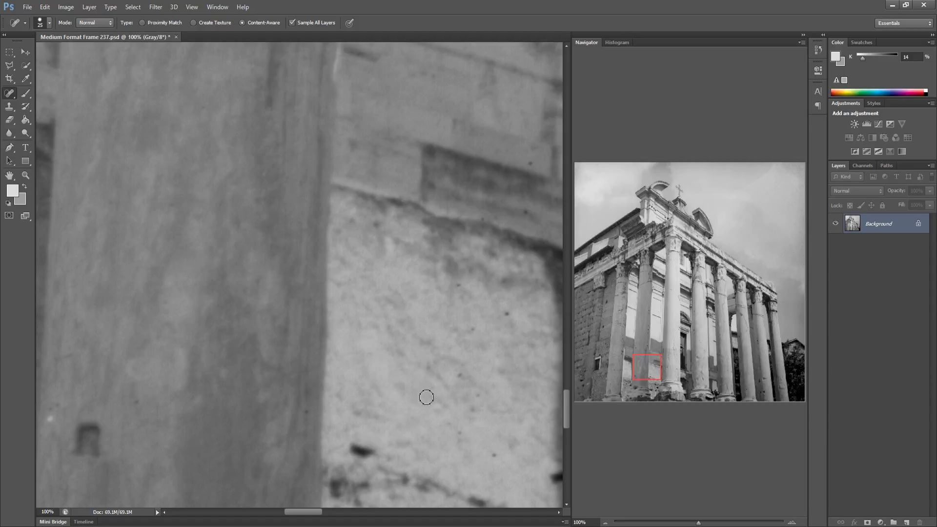
click(456, 374)
click(471, 411)
click(456, 438)
click(505, 316)
drag(468, 329, 479, 329)
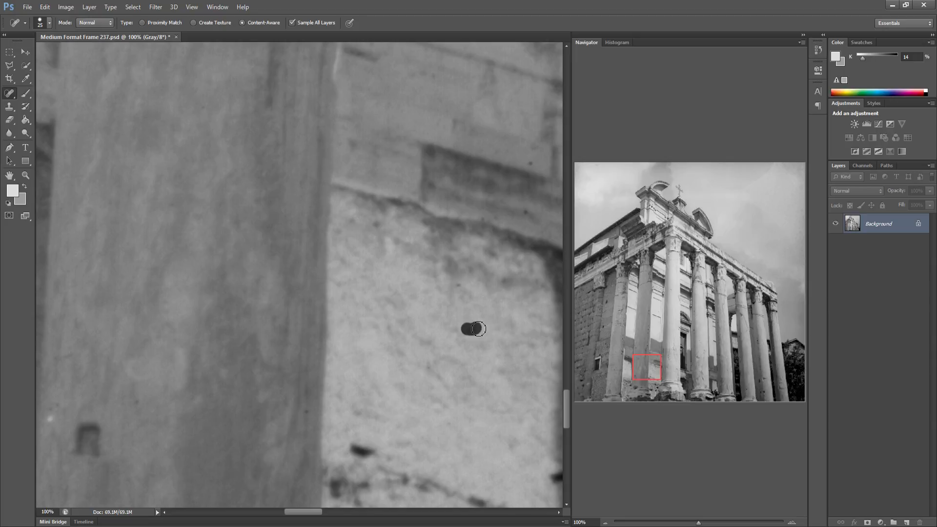
Heal three more specks on the light wall and the dark band above it
click(458, 287)
click(525, 213)
click(530, 171)
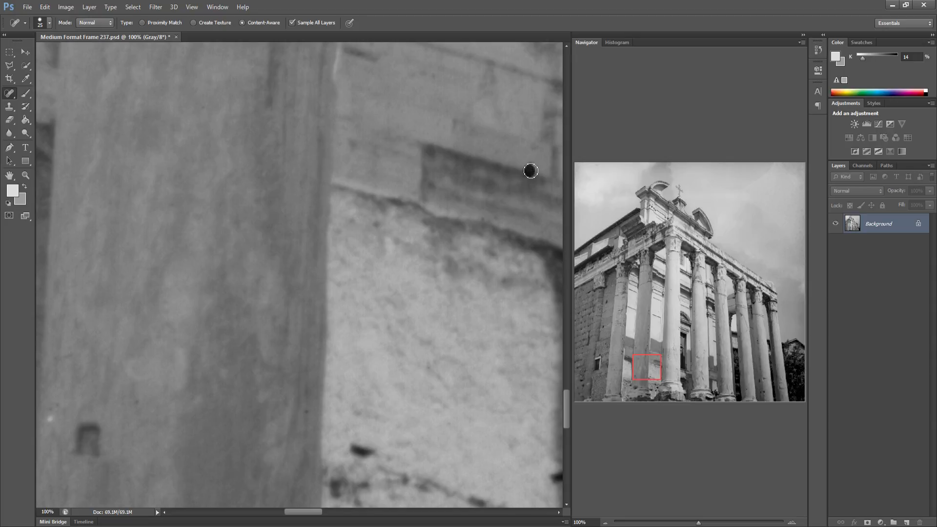
Heal the specks on the column shaft beside the dark foliage gap
drag(468, 266, 283, 255)
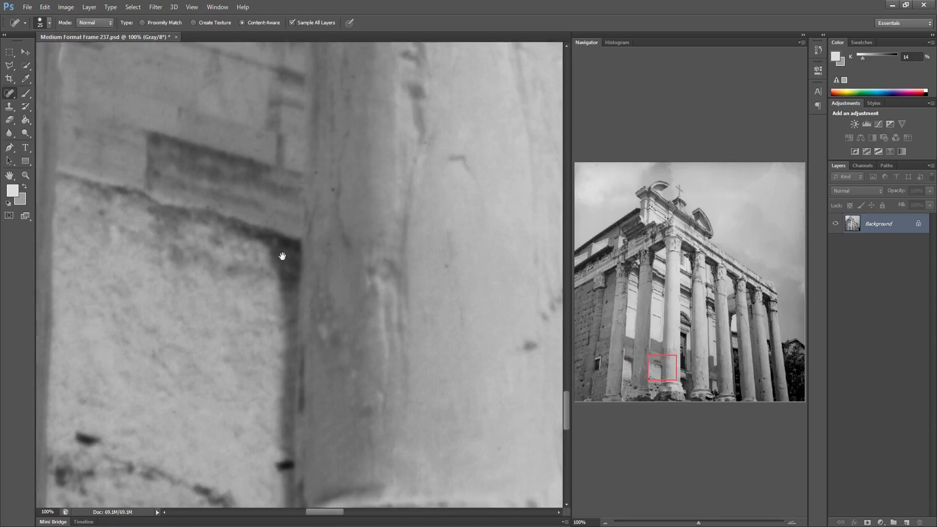
drag(355, 321, 251, 288)
drag(452, 293, 299, 307)
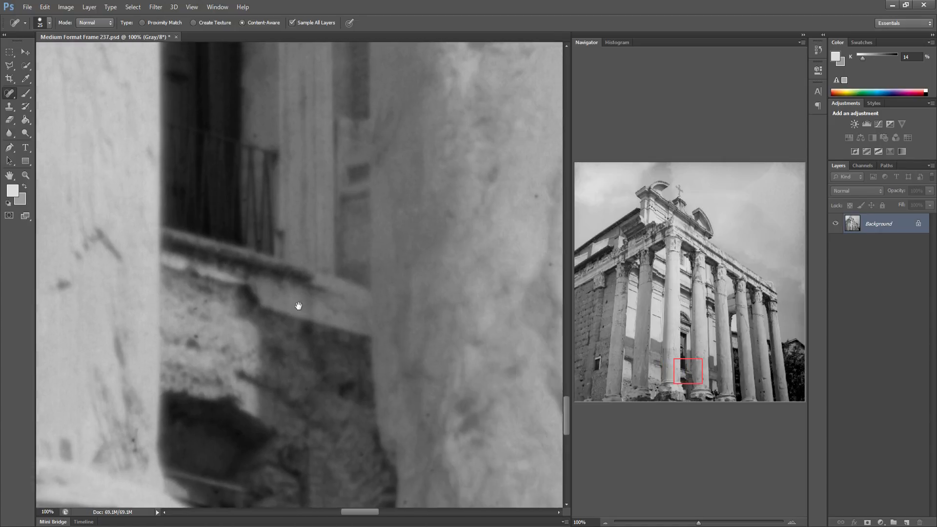
mouse_move(510, 313)
mouse_down()
mouse_move(354, 324)
mouse_move(249, 318)
mouse_up()
drag(365, 305, 312, 306)
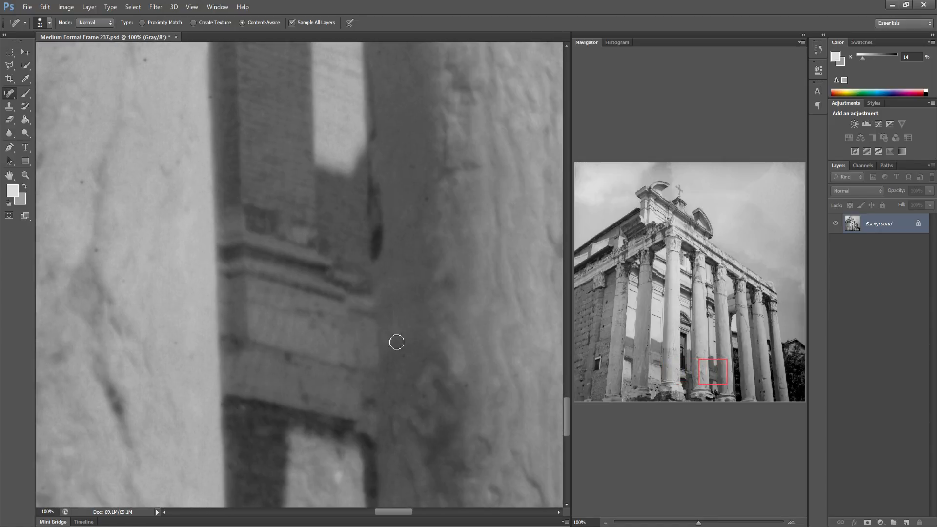
drag(396, 342, 327, 312)
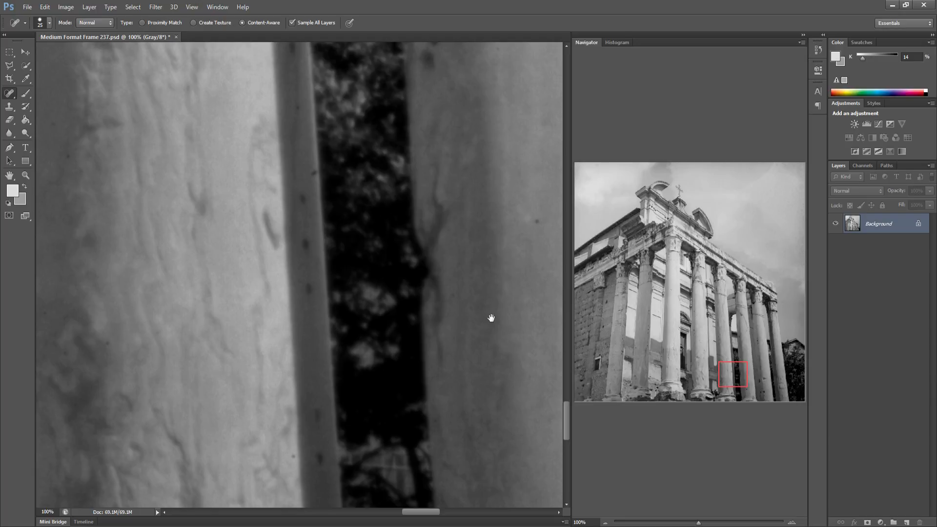
drag(489, 318, 345, 319)
click(348, 228)
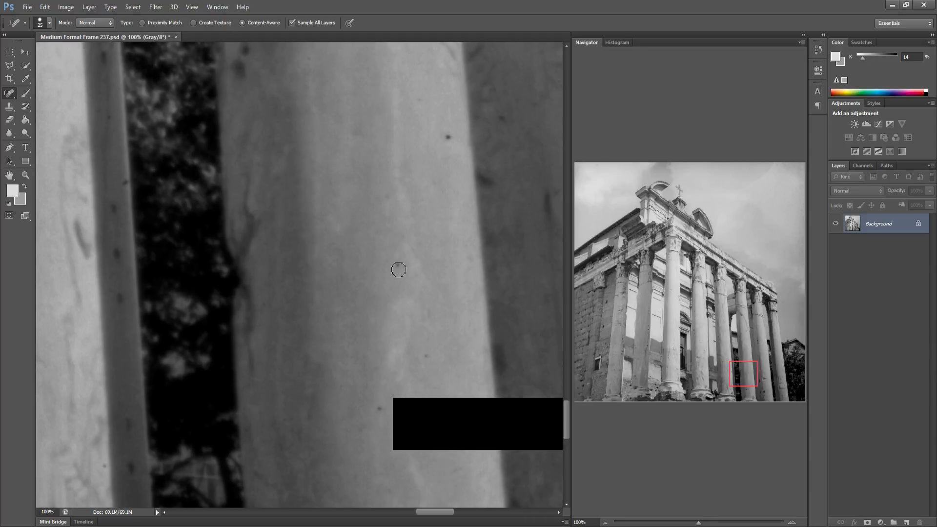
click(398, 264)
click(380, 408)
mouse_move(412, 417)
mouse_down()
mouse_move(420, 403)
mouse_move(418, 436)
mouse_up()
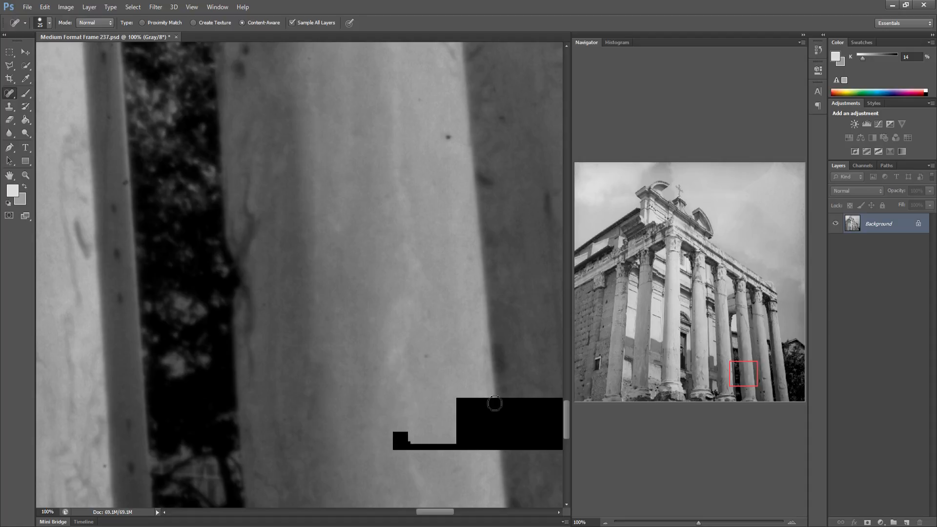
drag(494, 403, 448, 436)
drag(531, 402, 508, 440)
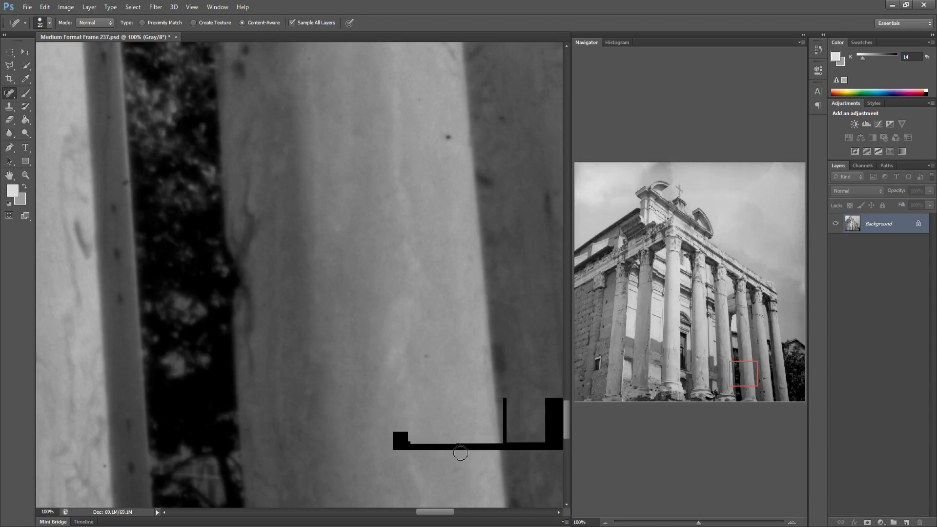
Heal the specks on the next column shafts further to the right
mouse_move(400, 442)
mouse_down()
mouse_move(485, 444)
mouse_move(287, 434)
mouse_up()
mouse_move(372, 400)
mouse_down()
mouse_move(369, 436)
mouse_move(346, 439)
mouse_move(395, 437)
mouse_move(265, 408)
mouse_up()
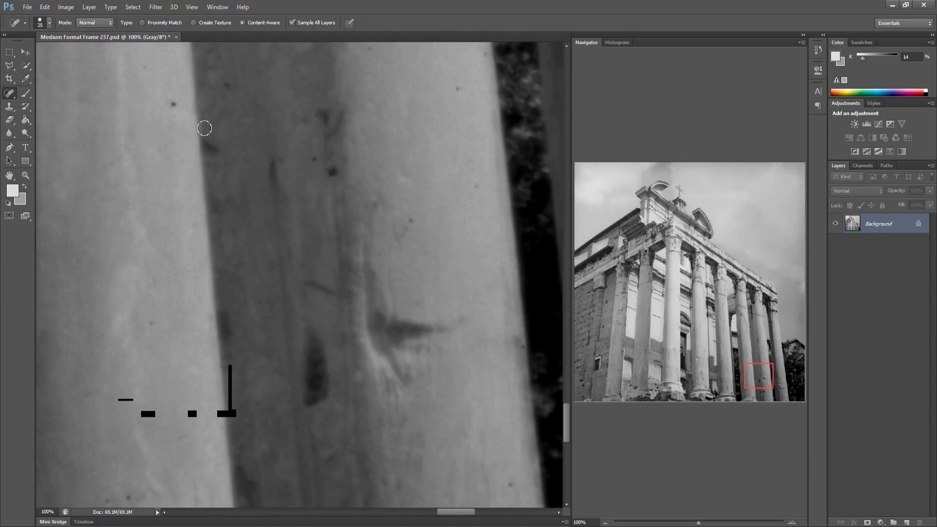
click(176, 107)
click(411, 220)
click(475, 187)
drag(463, 99, 459, 87)
drag(435, 370, 328, 345)
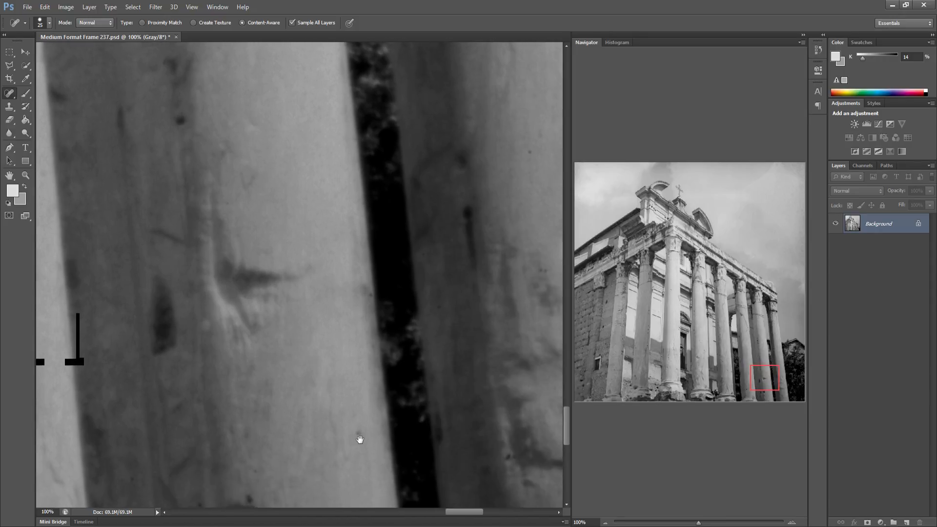
click(360, 432)
Scan the right edge and then the bottom strip of the frame, left to right, for remaining specks
drag(428, 420, 373, 404)
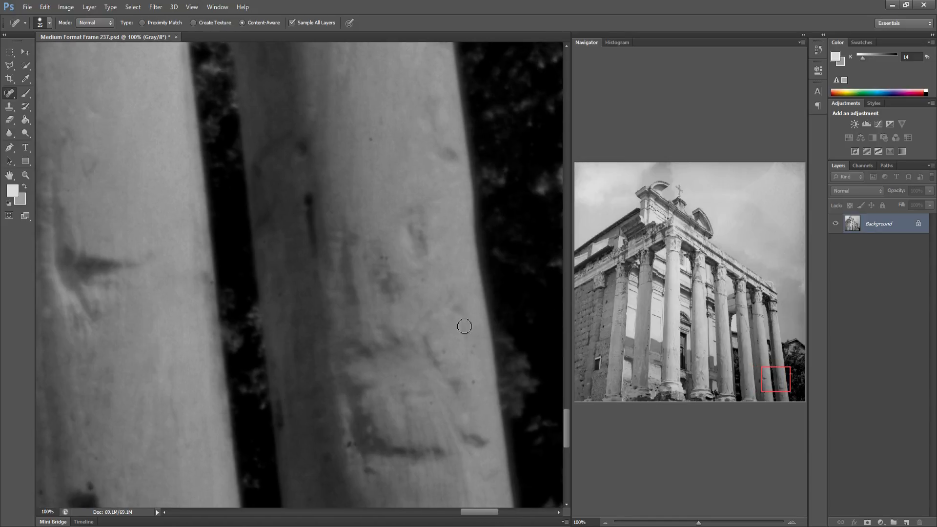
drag(418, 203, 340, 215)
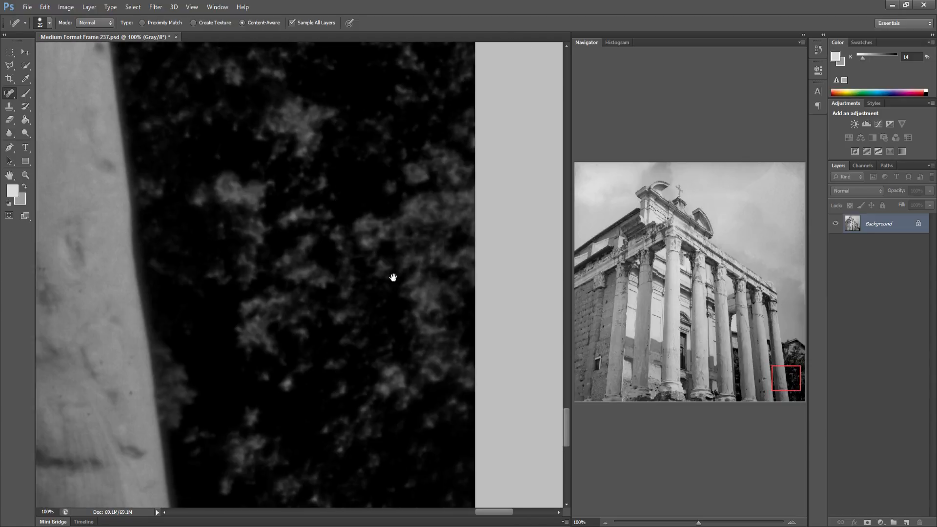
click(590, 381)
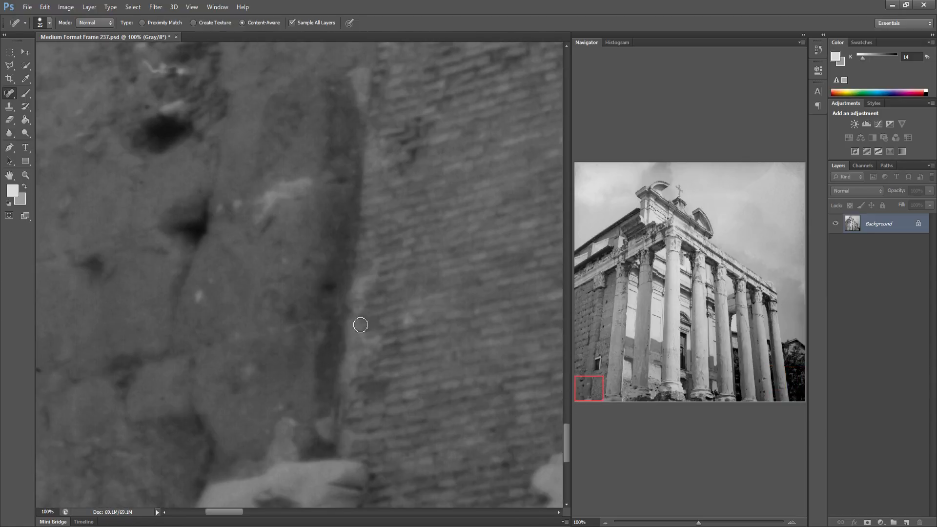
drag(360, 324, 200, 290)
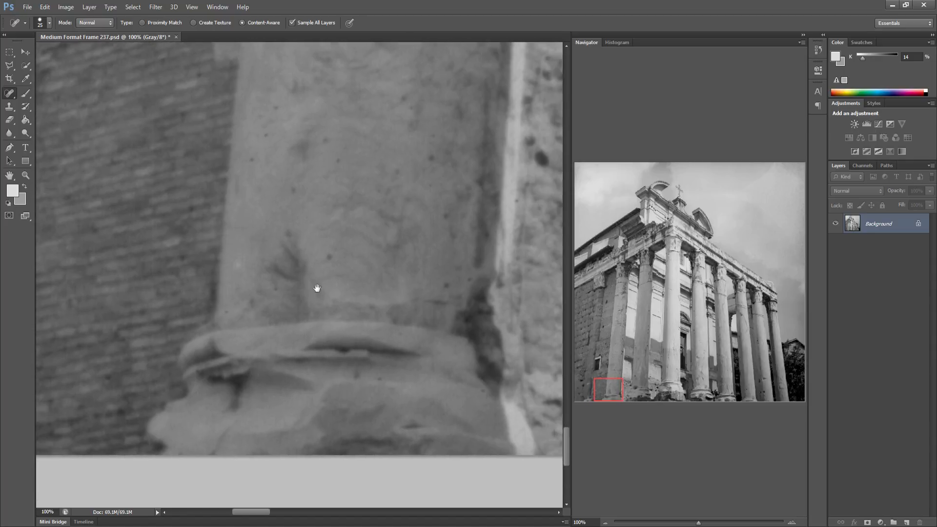
drag(369, 358, 274, 344)
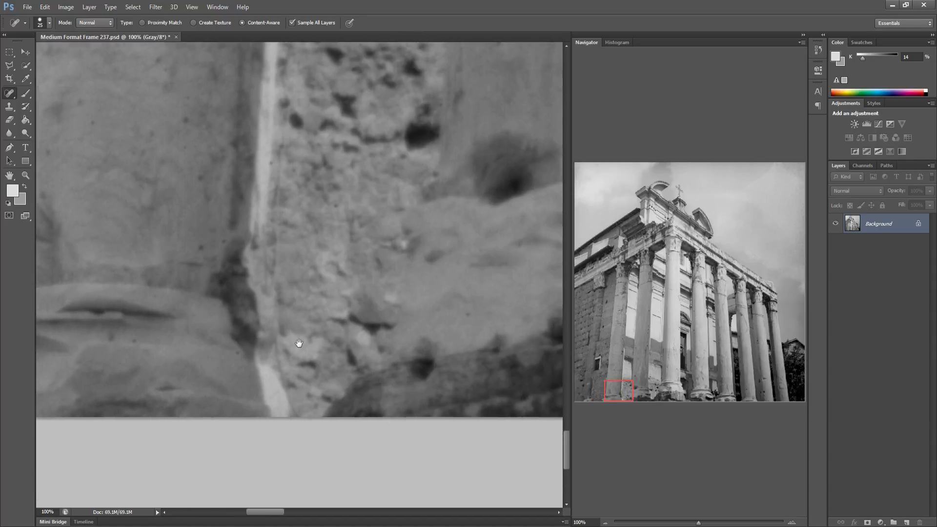
drag(318, 370, 230, 364)
drag(281, 349, 172, 353)
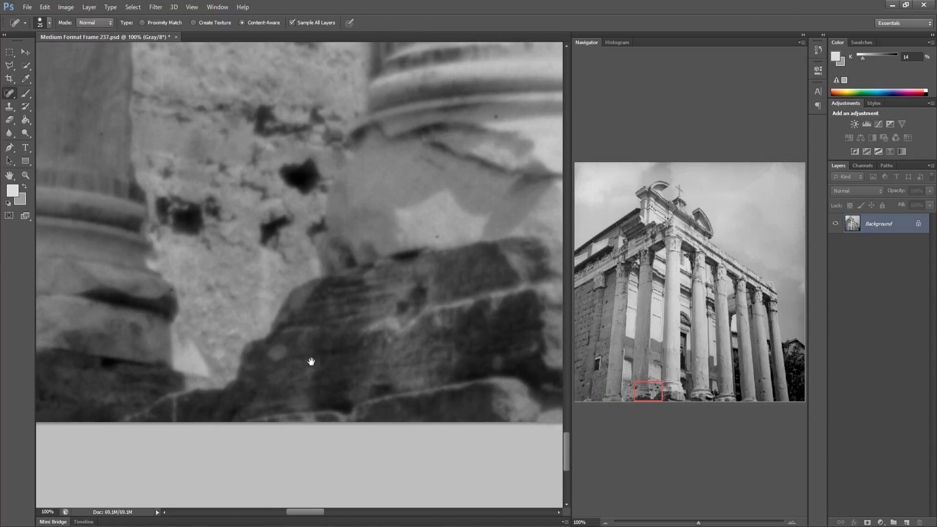
drag(311, 362, 217, 358)
drag(341, 379, 154, 344)
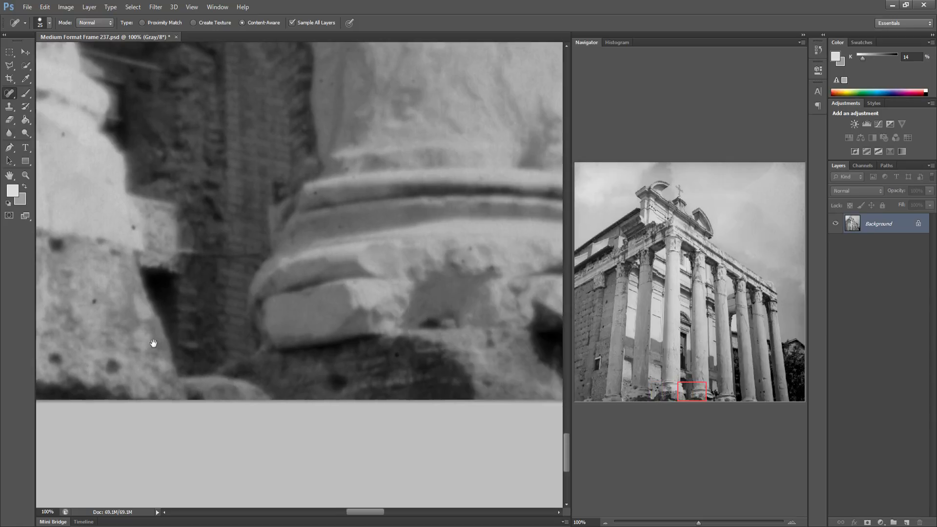
drag(391, 344, 235, 356)
drag(332, 372, 180, 389)
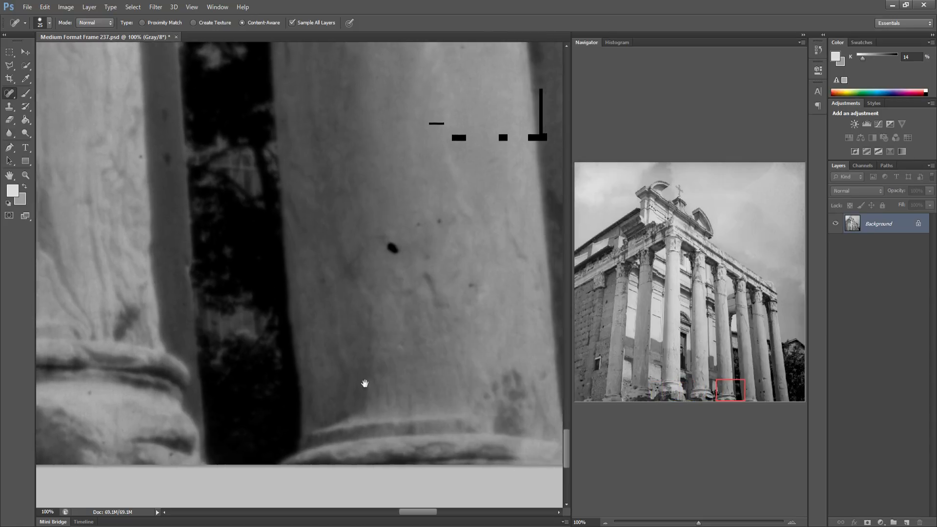
mouse_move(366, 384)
mouse_down()
mouse_move(316, 364)
mouse_move(176, 360)
mouse_up()
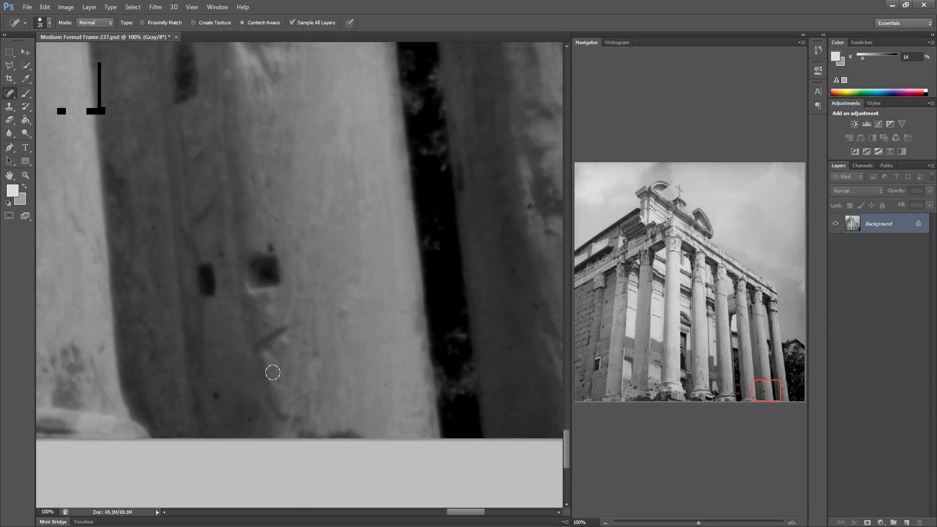
drag(329, 408, 270, 397)
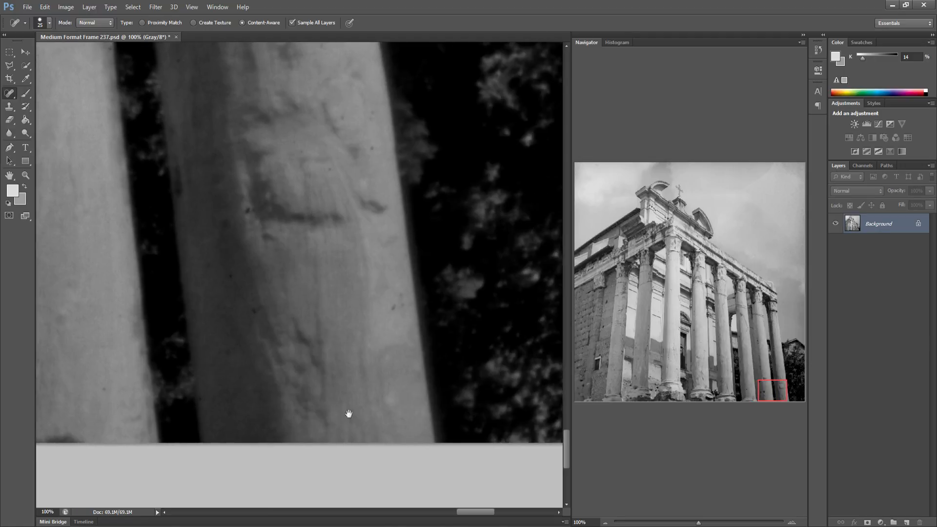
drag(349, 414, 193, 412)
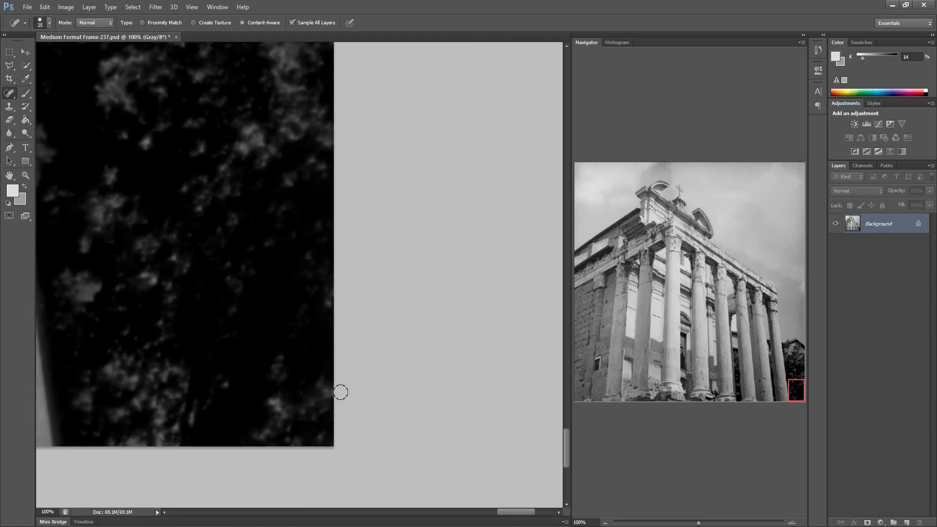
Save the finished frame and close its document
key(ctrl+s)
click(172, 36)
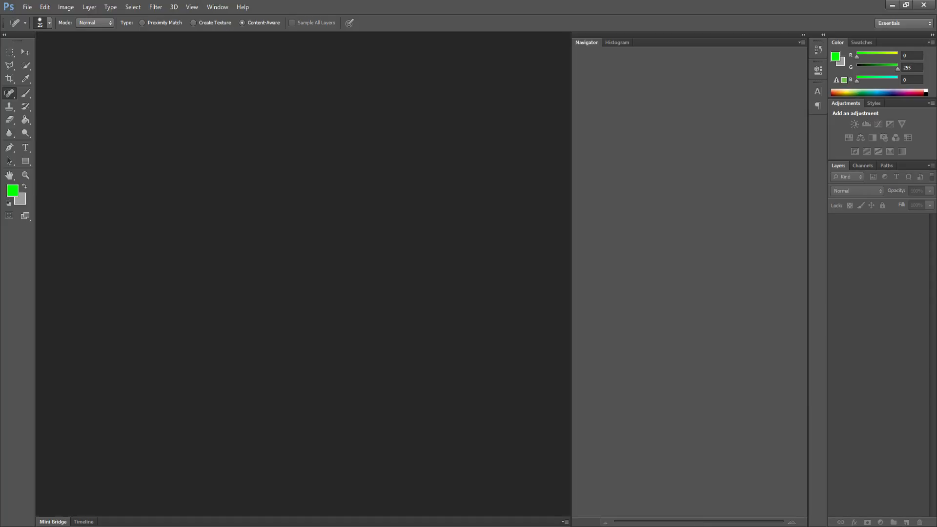
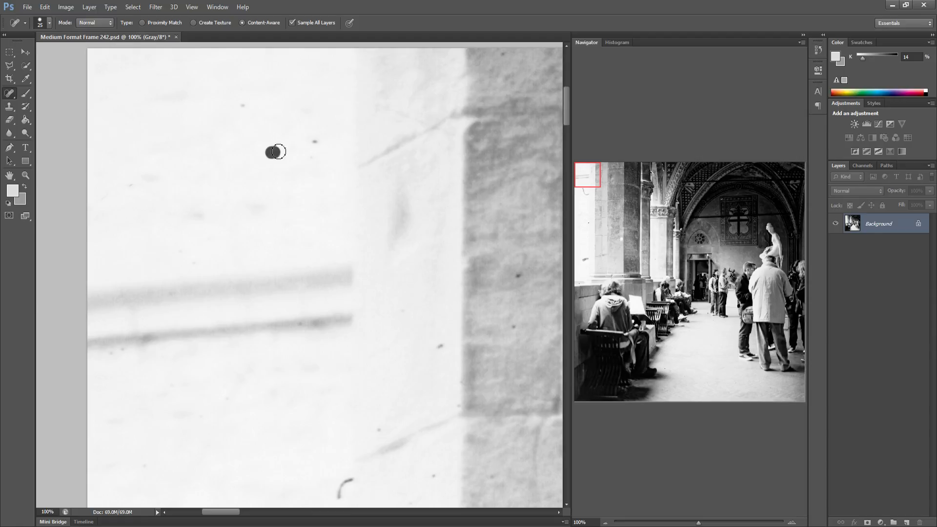
Heal the specks and the curled hair on the bright wall in the frame's top-left corner
drag(295, 142, 321, 142)
click(440, 346)
drag(349, 480, 339, 496)
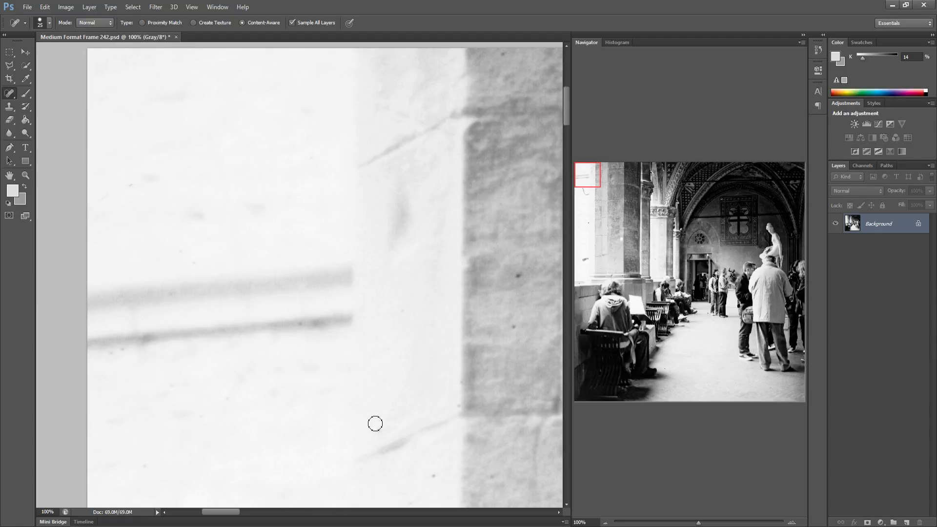
click(434, 475)
click(493, 476)
Heal the small specks on the first column shaft near the top edge
drag(317, 403, 243, 420)
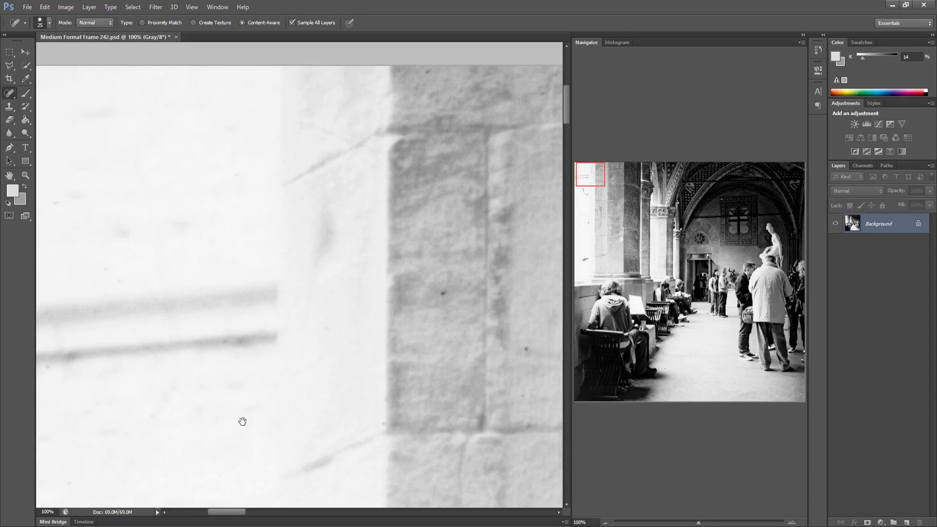
click(316, 307)
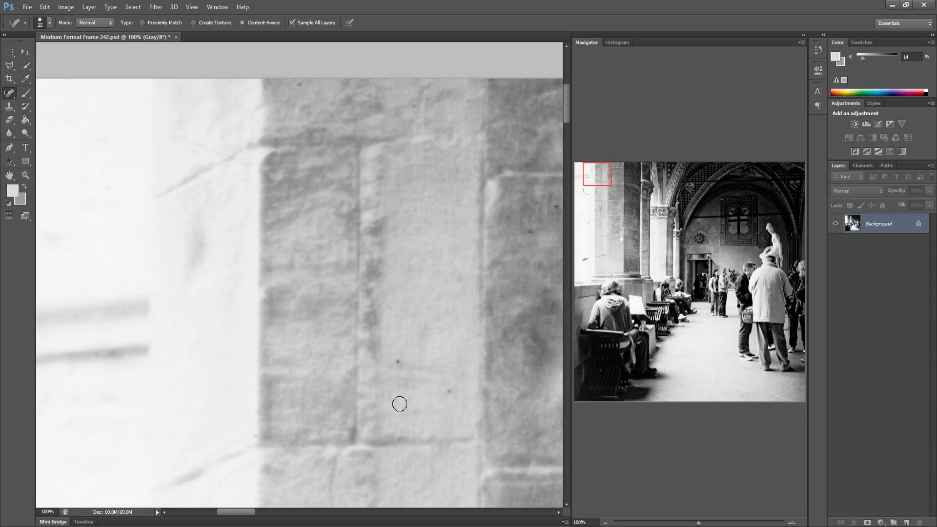
click(396, 362)
click(449, 391)
Scan the top strip of the frame from the column across the vaulted arches to the right edge for specks
drag(361, 397, 259, 394)
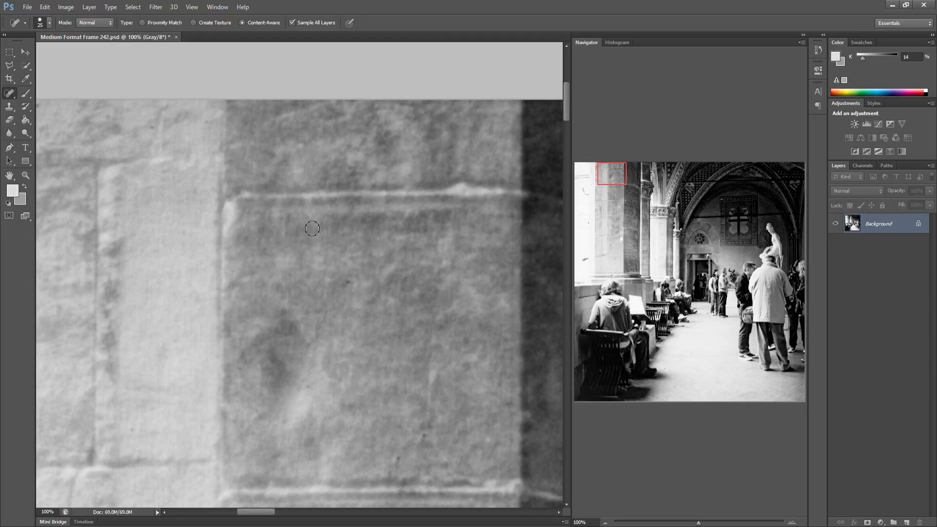
drag(382, 296, 157, 253)
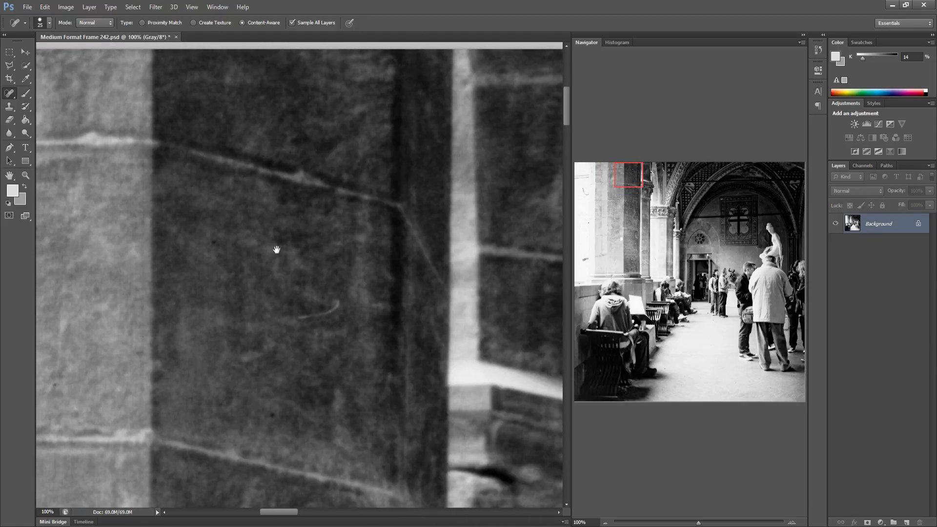
drag(277, 249, 174, 245)
drag(269, 246, 100, 226)
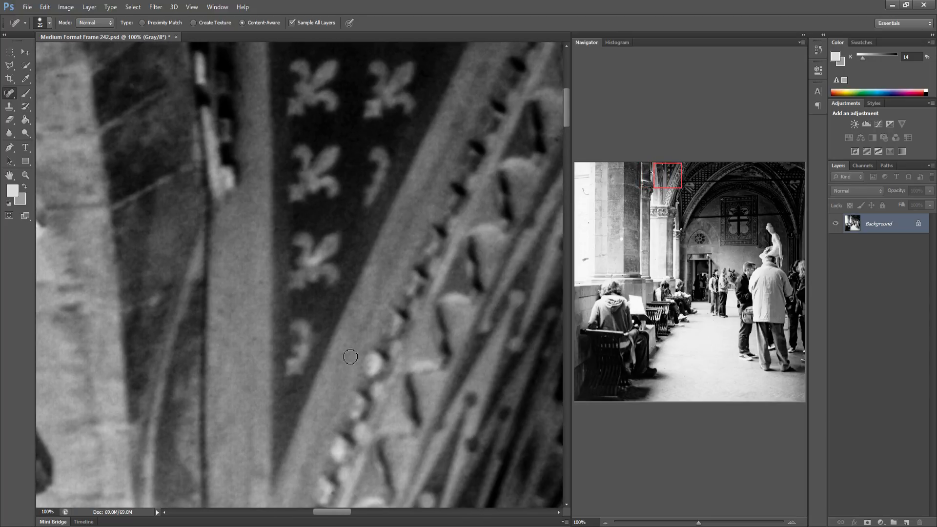
drag(333, 357, 185, 346)
drag(314, 312, 170, 335)
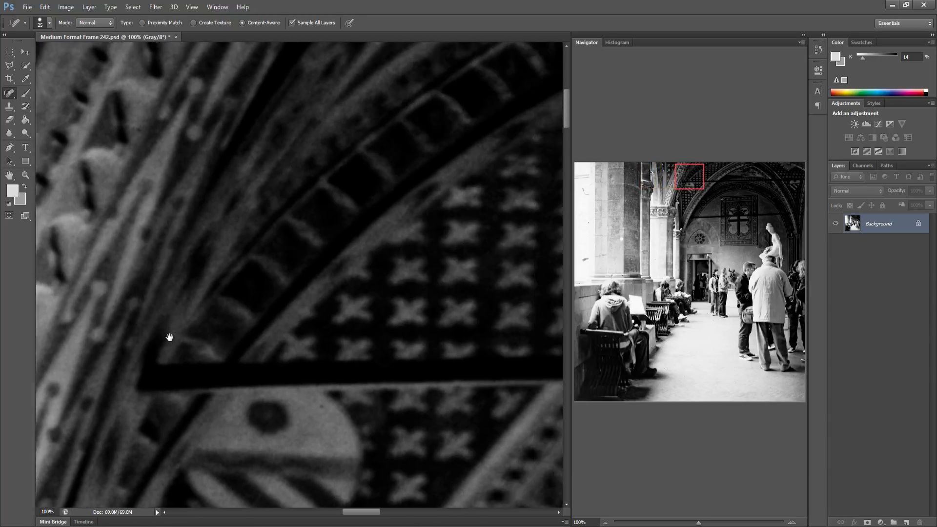
drag(312, 318, 218, 318)
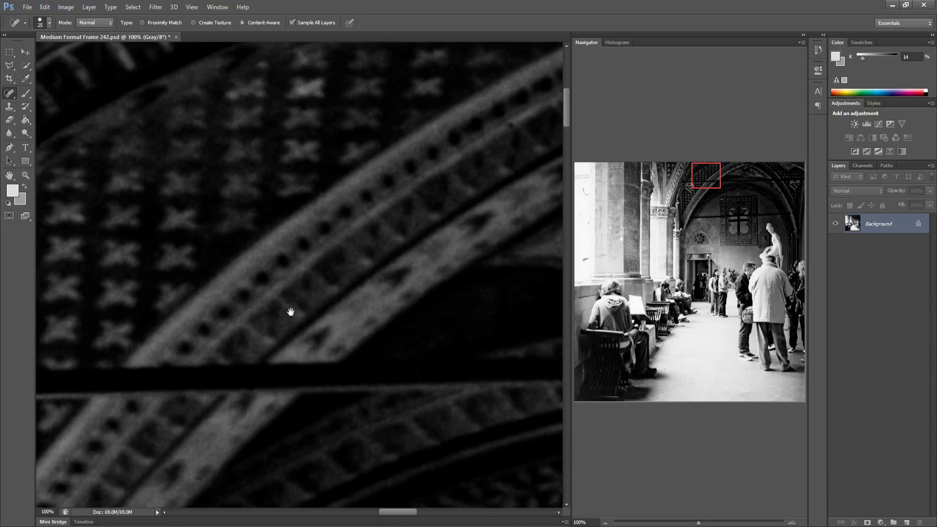
drag(291, 312, 109, 299)
drag(315, 297, 193, 287)
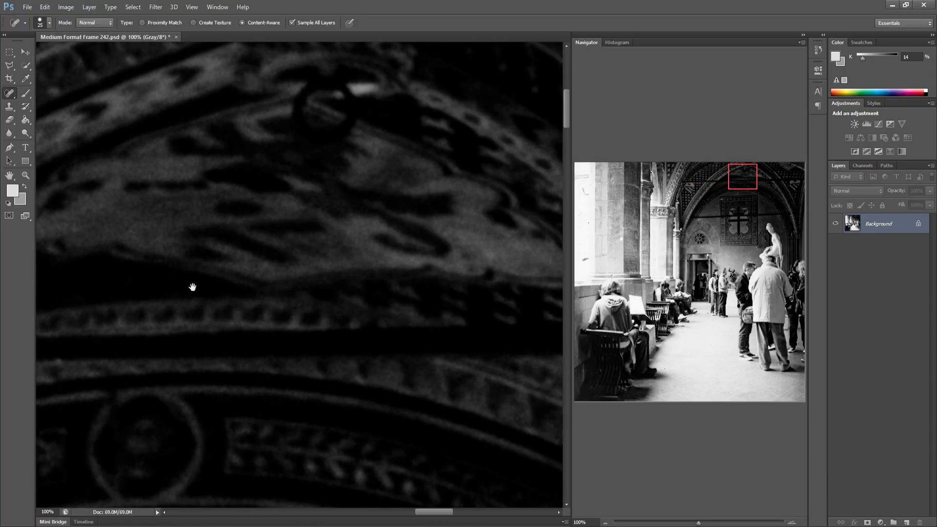
drag(351, 270, 166, 308)
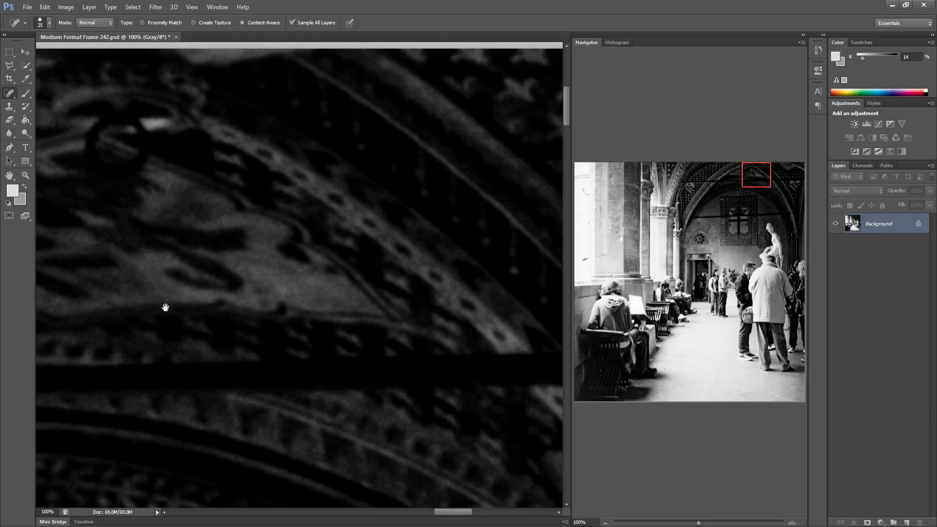
drag(285, 318, 152, 325)
drag(285, 324, 144, 312)
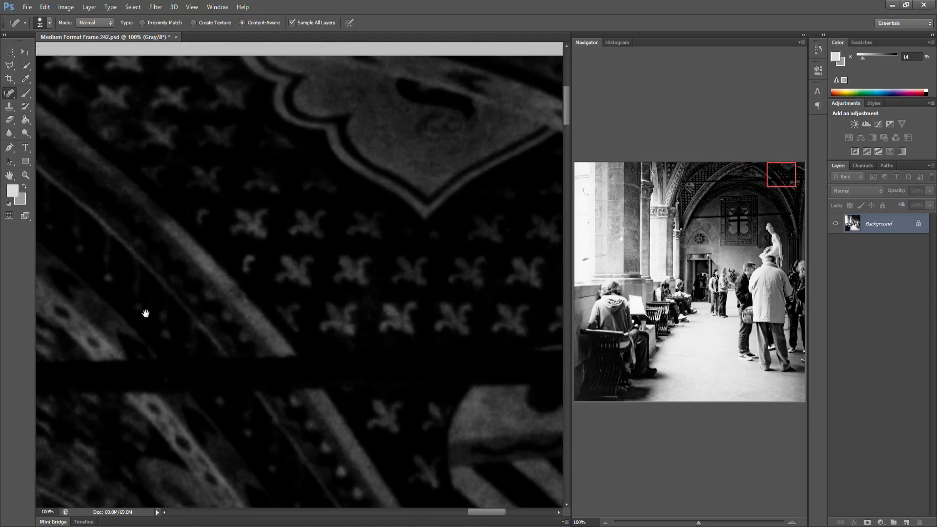
drag(276, 321, 215, 309)
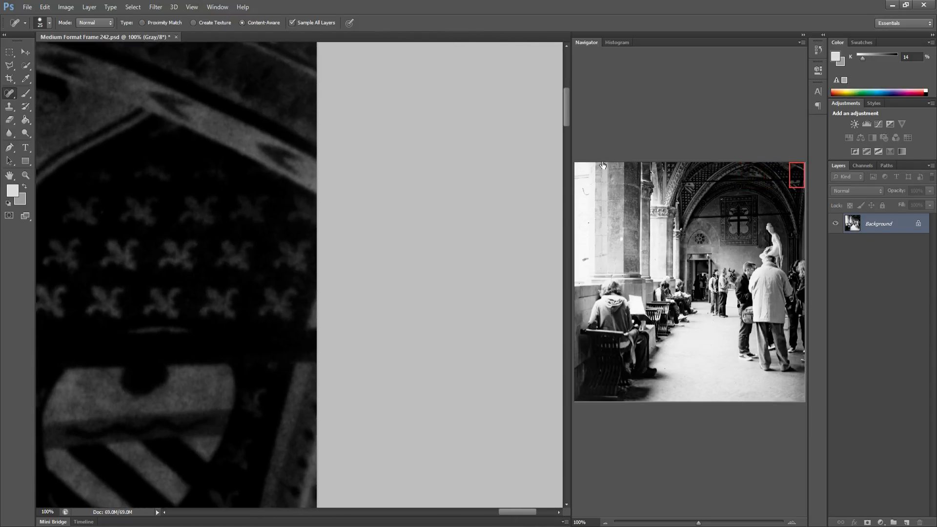
Heal the long curled hair and surrounding specks on the left wall in the second row
click(576, 195)
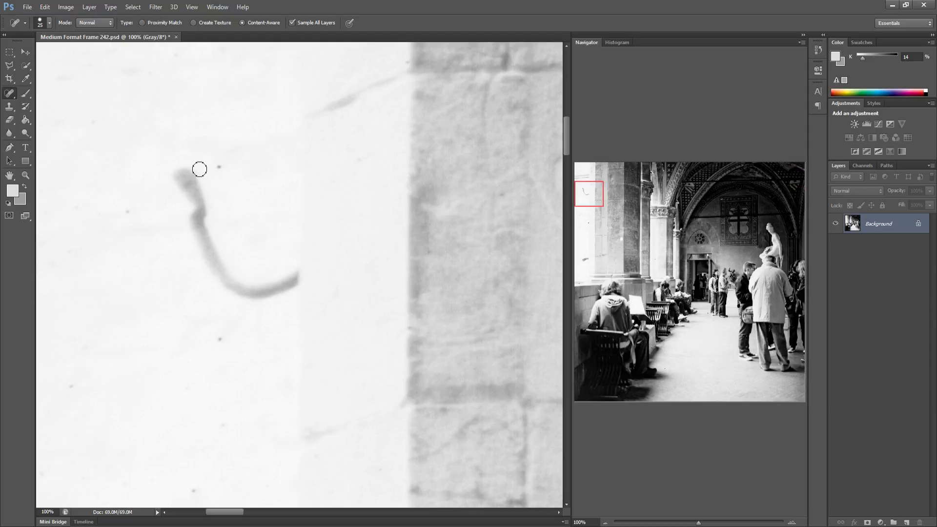
click(219, 167)
mouse_move(179, 170)
mouse_down()
mouse_move(213, 272)
mouse_move(244, 292)
mouse_move(270, 292)
mouse_move(290, 275)
mouse_move(294, 283)
mouse_move(244, 301)
mouse_move(201, 267)
mouse_move(191, 221)
mouse_move(203, 224)
mouse_move(205, 206)
mouse_up()
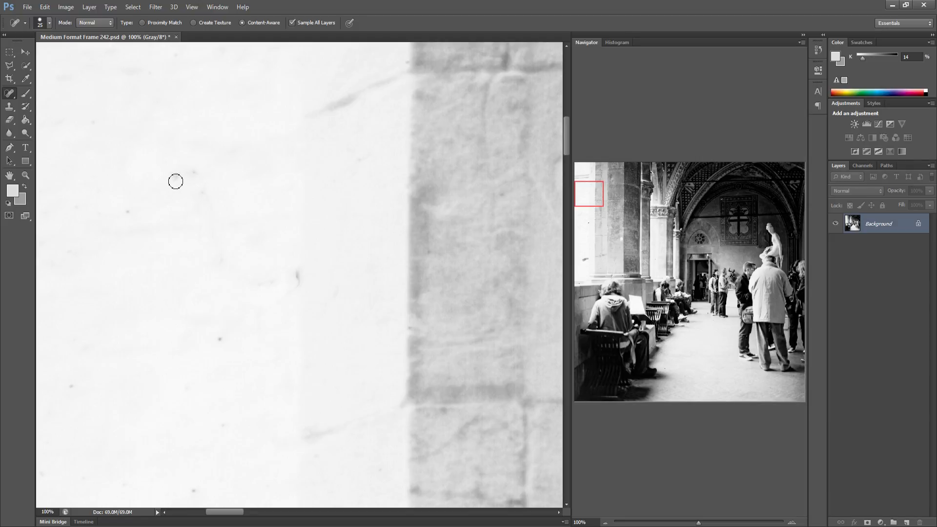
click(194, 172)
click(203, 191)
drag(297, 270, 298, 287)
click(127, 211)
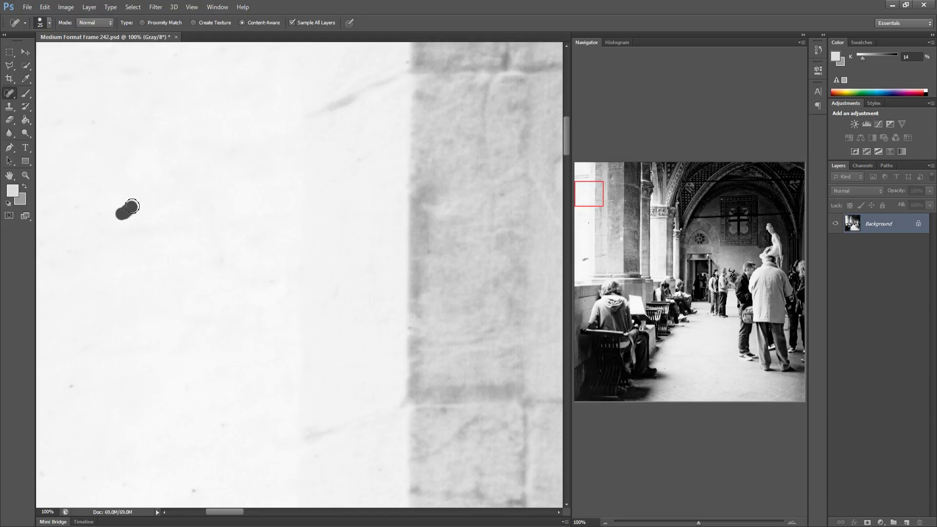
Heal the dark specks at the bottom of the column shaft in the second row
drag(313, 336, 119, 320)
drag(383, 335, 187, 318)
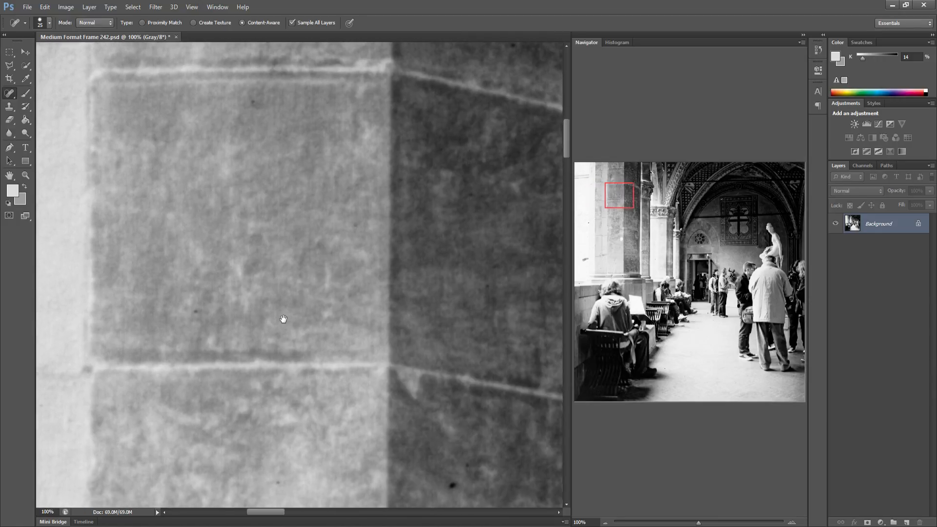
drag(280, 318, 255, 315)
click(427, 481)
click(439, 462)
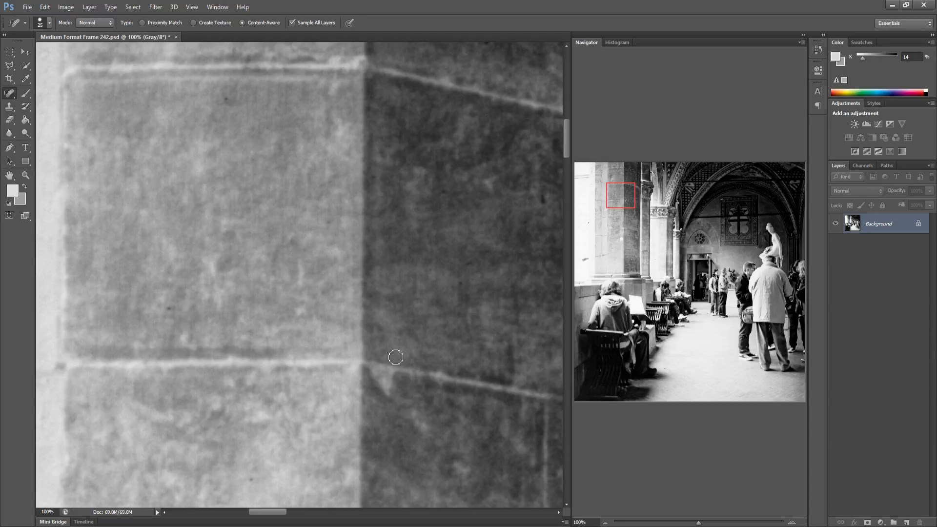
Heal the specks near the carved capital and the pale wall beside it
drag(388, 351, 241, 345)
drag(493, 342, 268, 330)
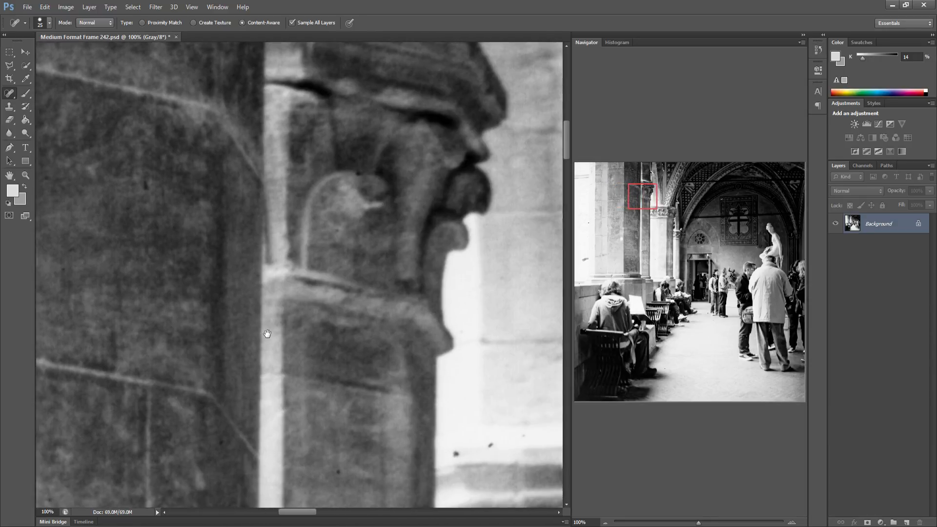
drag(479, 429, 344, 421)
click(314, 436)
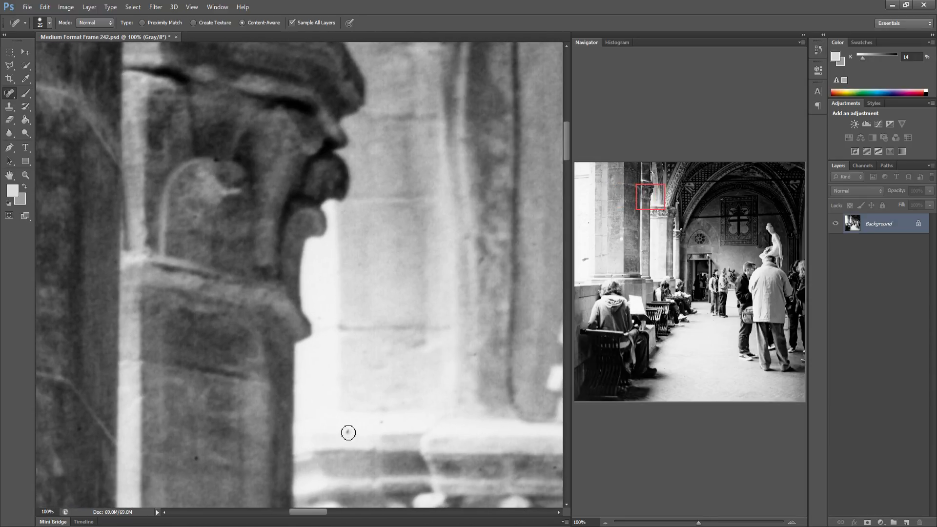
click(383, 420)
Scan the second row across the arches and the window grille toward the right edge for specks
drag(310, 389, 209, 381)
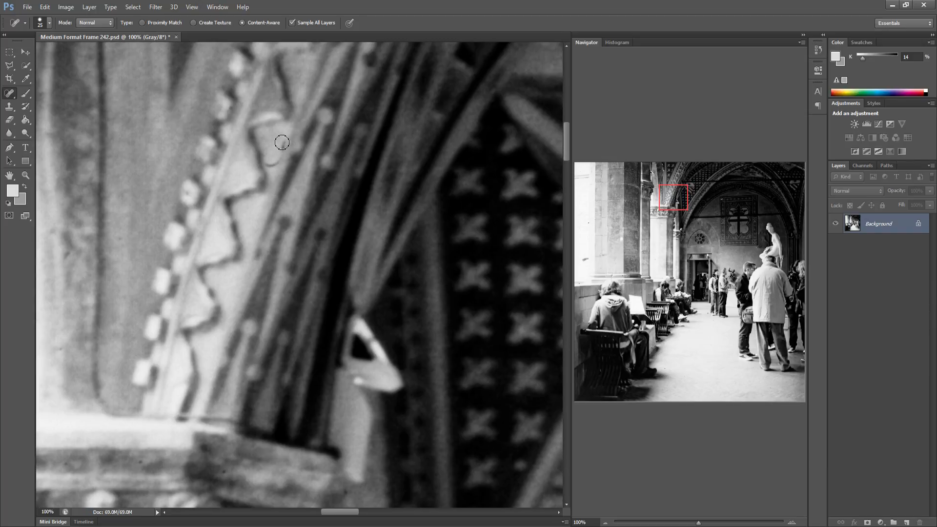
drag(282, 143, 267, 174)
drag(338, 203, 117, 234)
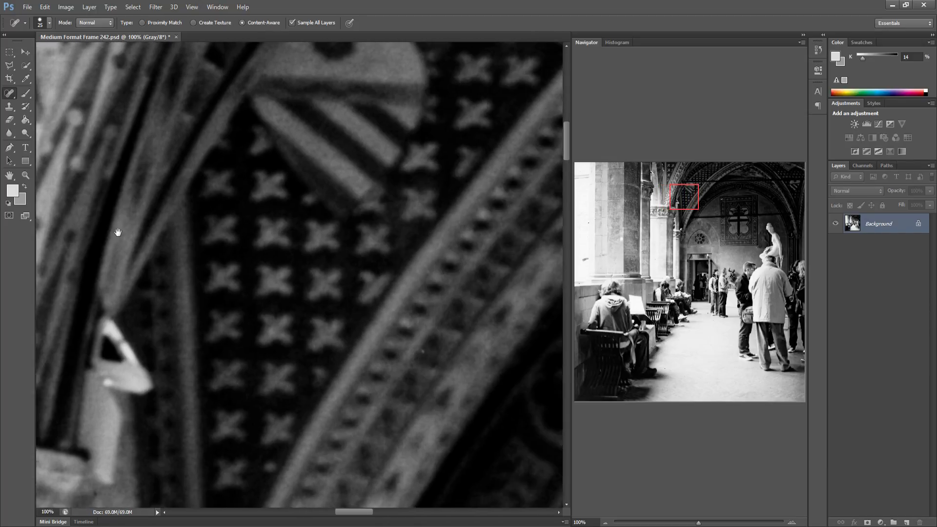
drag(324, 249, 122, 252)
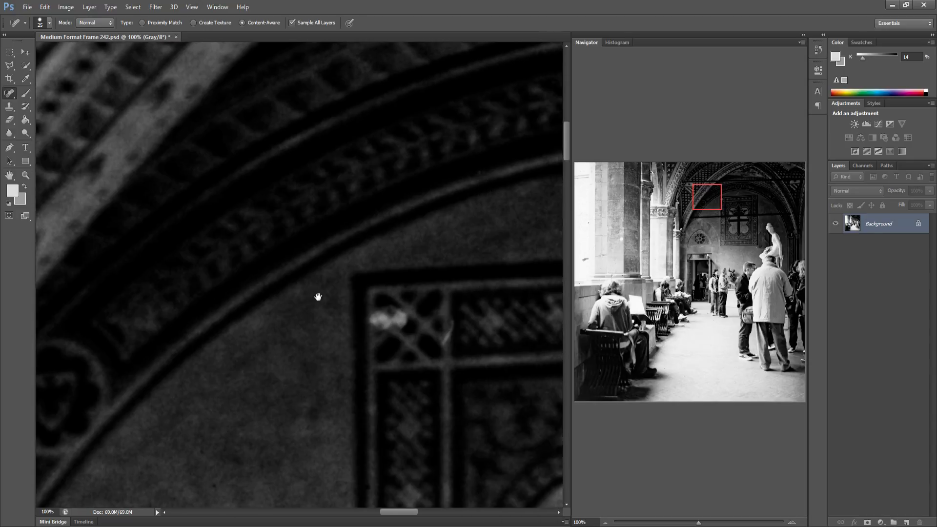
drag(318, 297, 175, 288)
drag(294, 288, 281, 285)
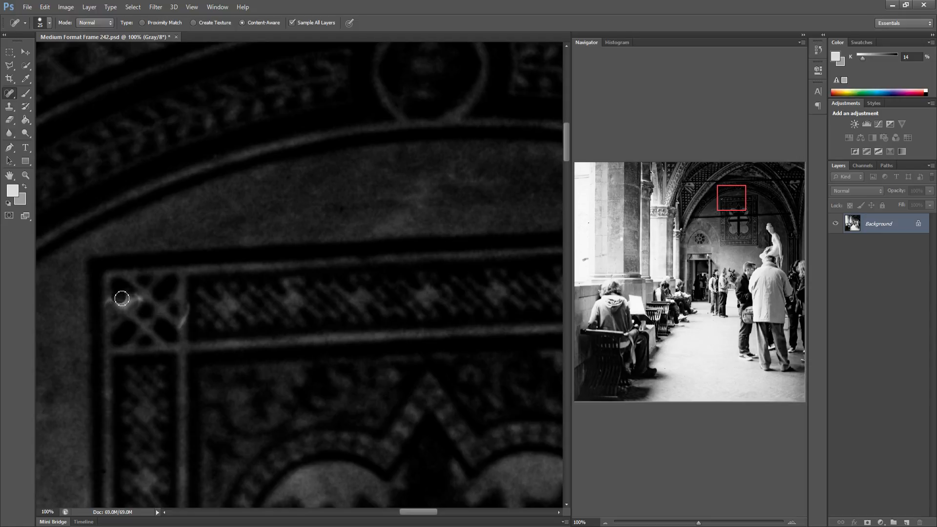
drag(230, 323, 115, 318)
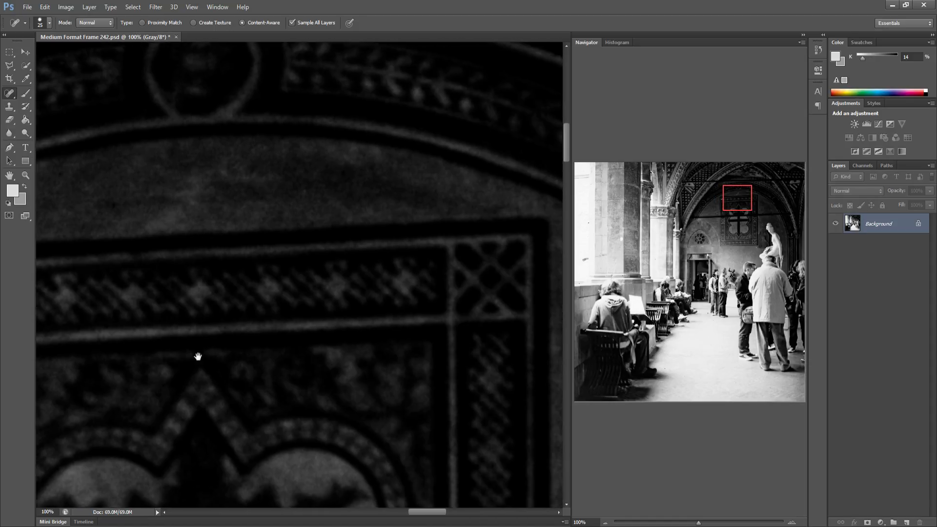
drag(215, 335, 121, 317)
drag(220, 318, 123, 306)
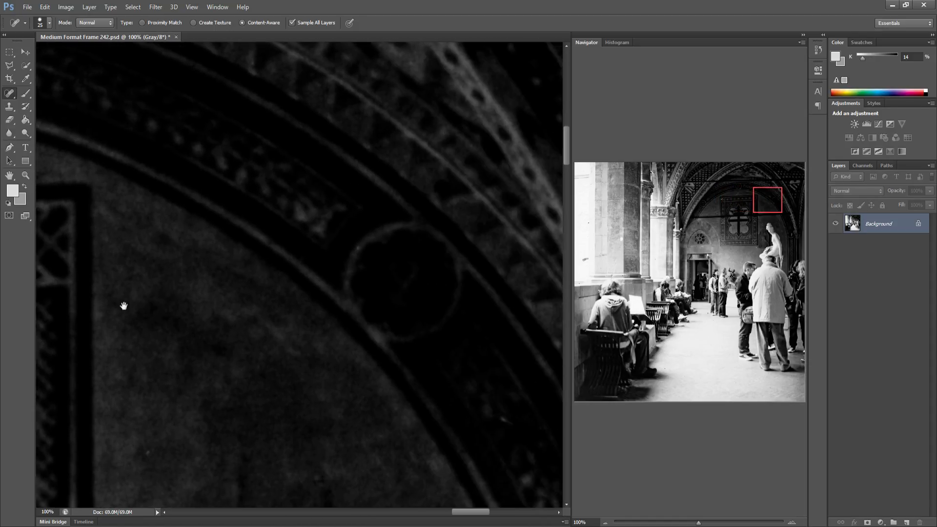
drag(253, 301, 113, 299)
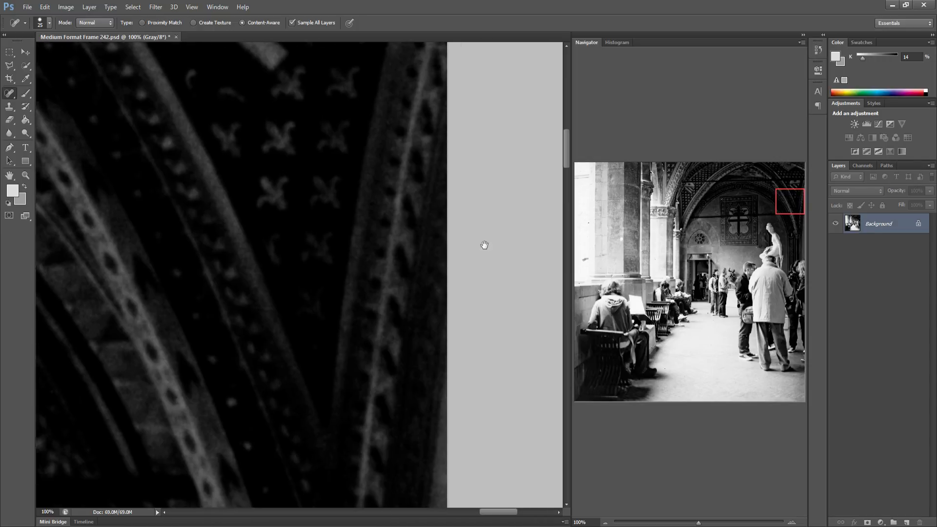
Heal the two specks on the upper left wall in the third row
click(573, 220)
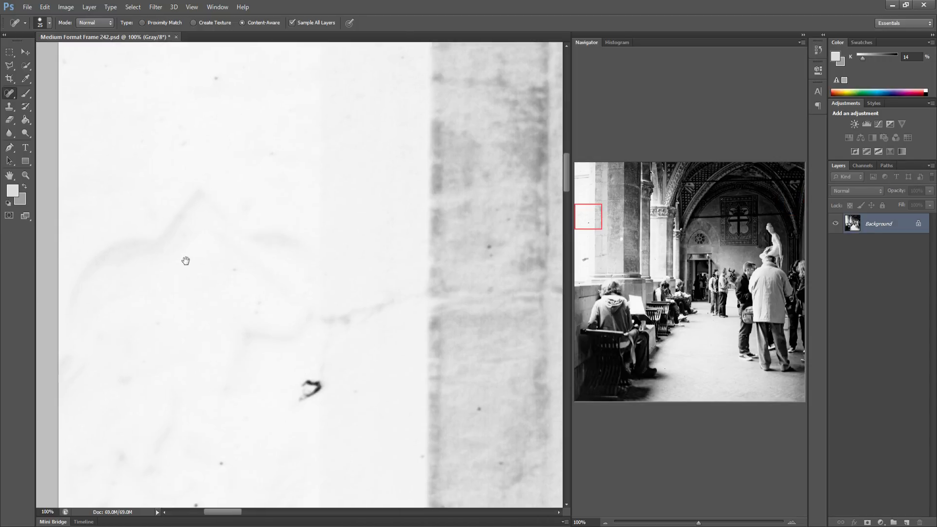
click(217, 79)
click(276, 156)
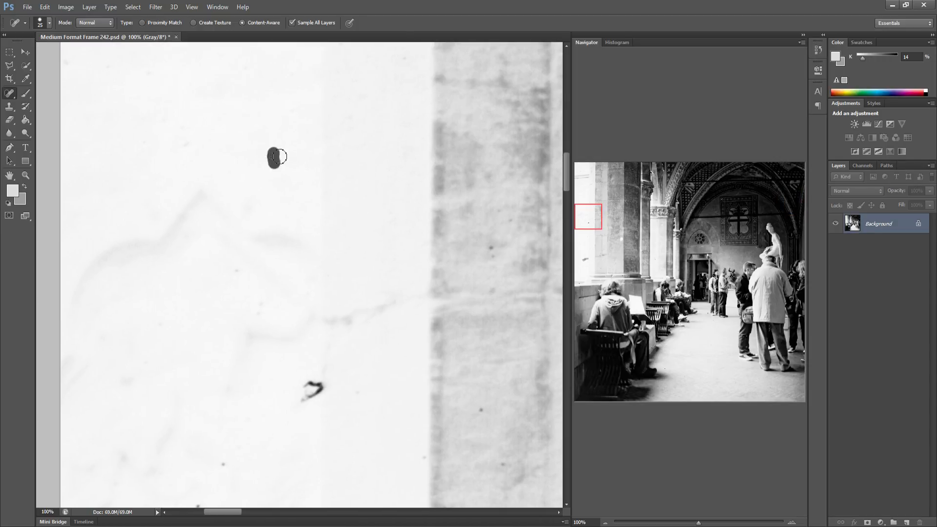
Heal the specks along the column edge and the hooked hair on the lower wall
click(491, 249)
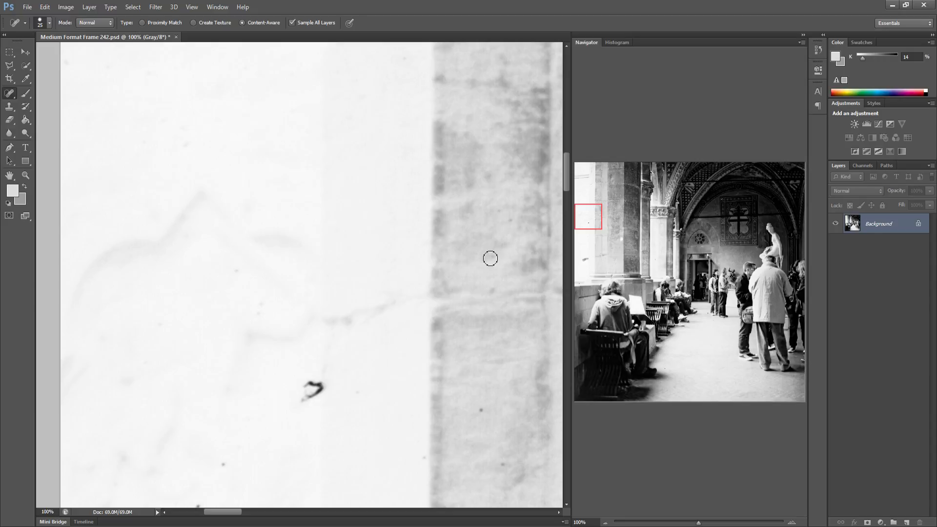
click(495, 224)
click(491, 292)
click(482, 412)
click(505, 468)
mouse_move(303, 384)
mouse_down()
mouse_move(326, 385)
mouse_move(301, 402)
mouse_up()
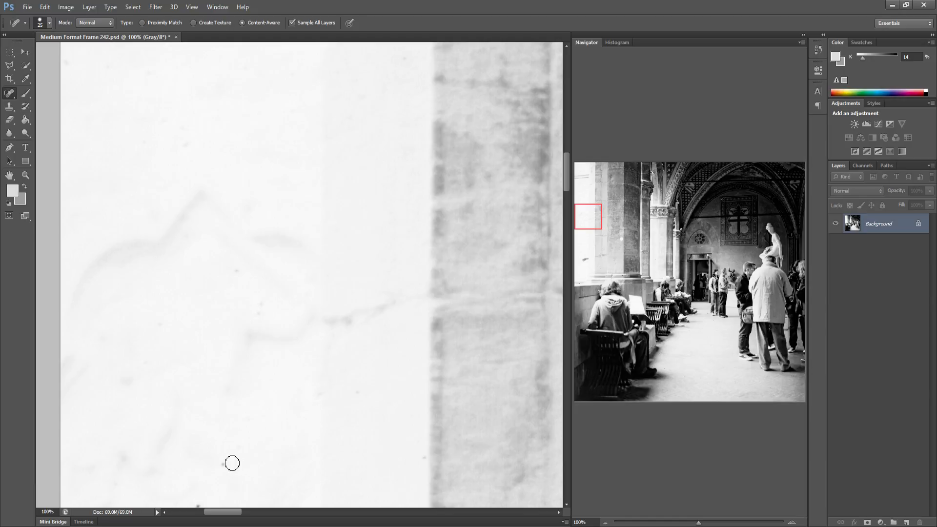
click(228, 464)
Heal the specks on the column shaft and its lower block in the third row
drag(399, 421, 195, 388)
drag(366, 375, 213, 371)
drag(286, 360, 266, 359)
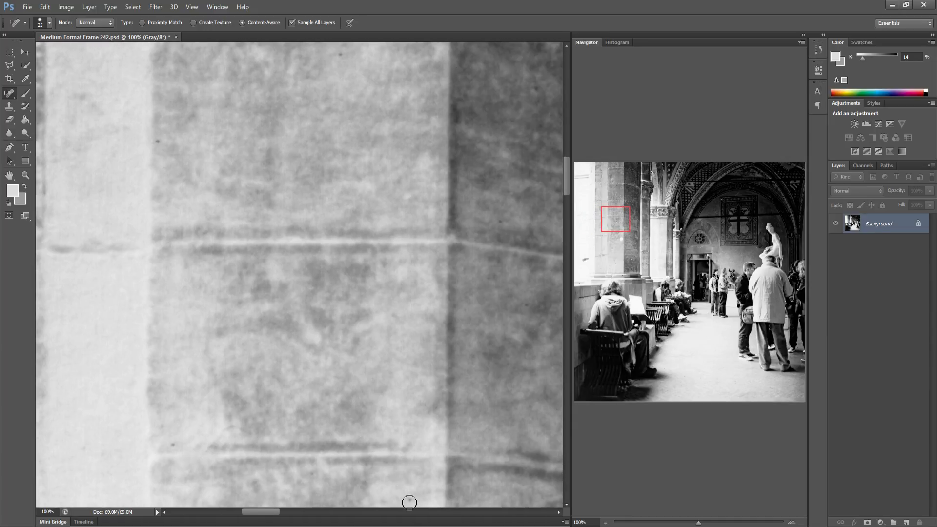
click(409, 502)
click(174, 444)
Scan the rest of the third row across the columns, arches, cross panel and statue to the right edge for specks
drag(335, 390, 99, 389)
drag(368, 381, 127, 375)
drag(344, 362, 293, 362)
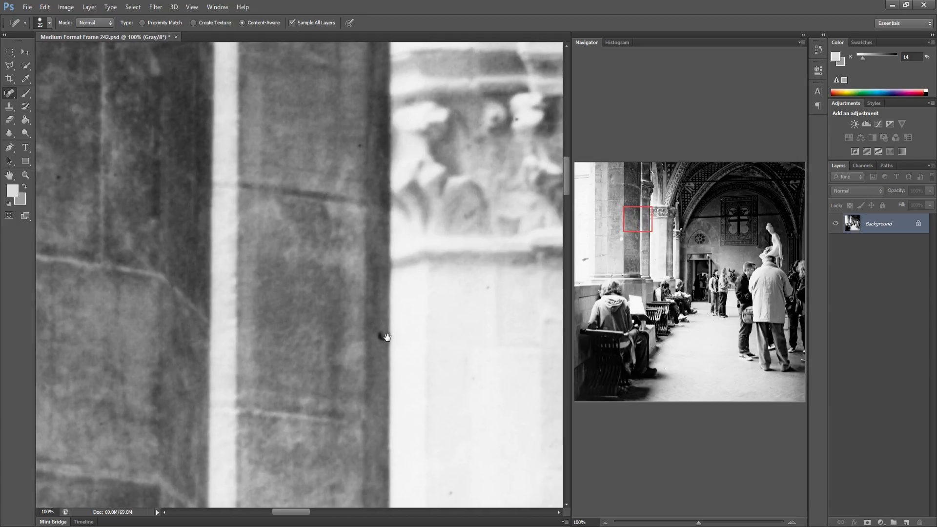
drag(383, 335, 274, 324)
drag(470, 342, 269, 346)
drag(371, 349, 266, 316)
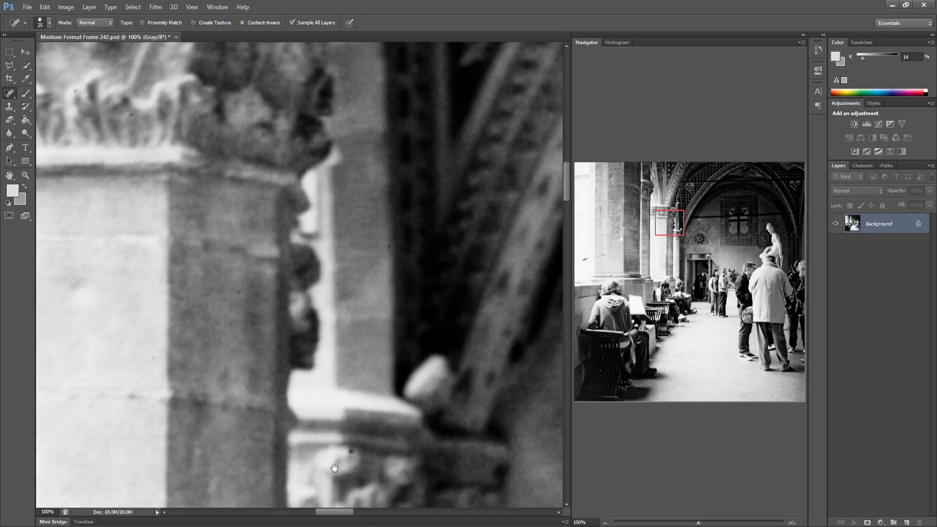
drag(350, 372, 281, 374)
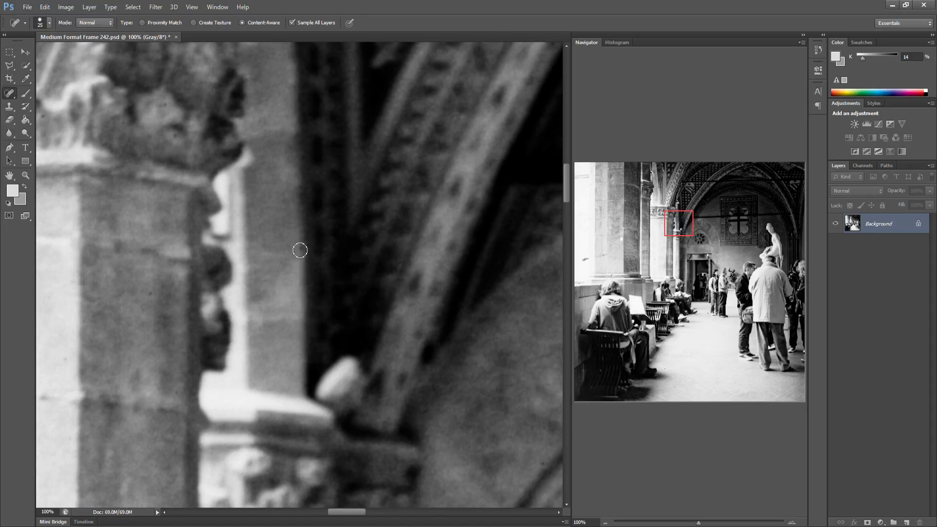
drag(395, 379, 344, 378)
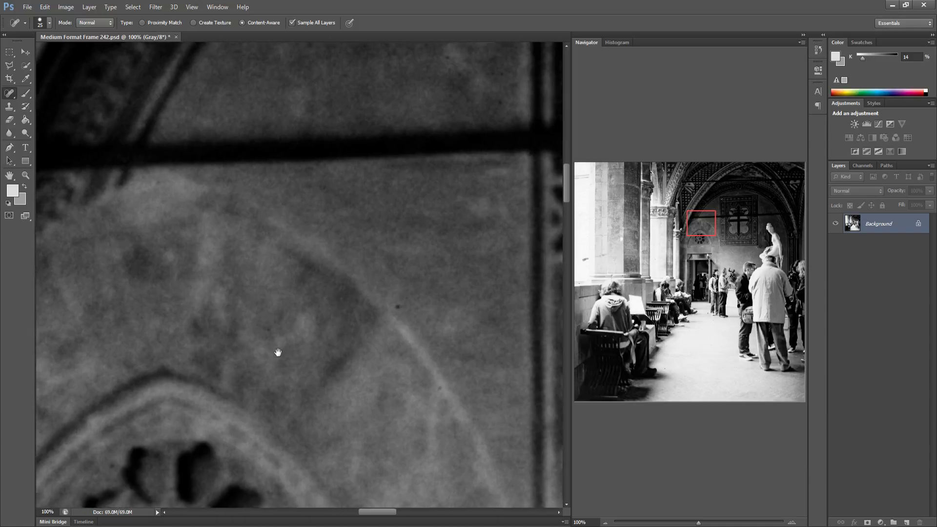
drag(278, 353, 250, 347)
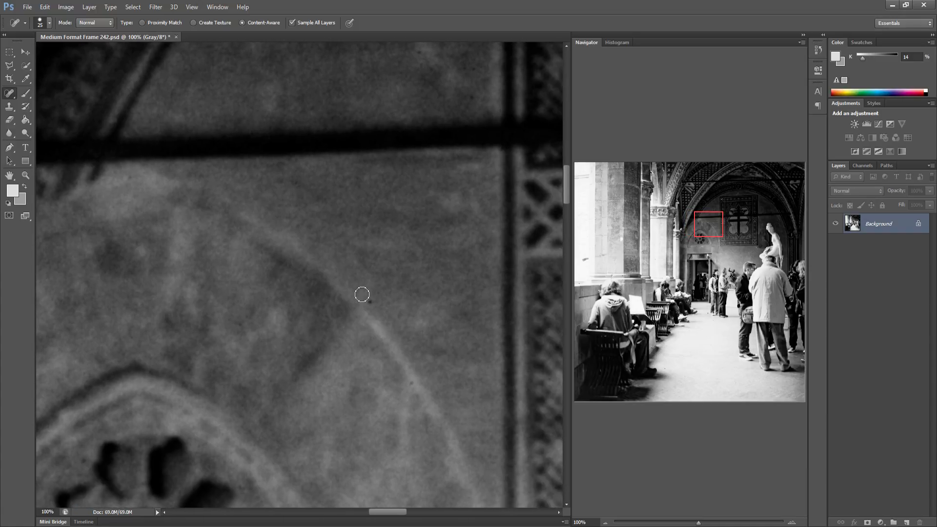
drag(389, 354, 293, 341)
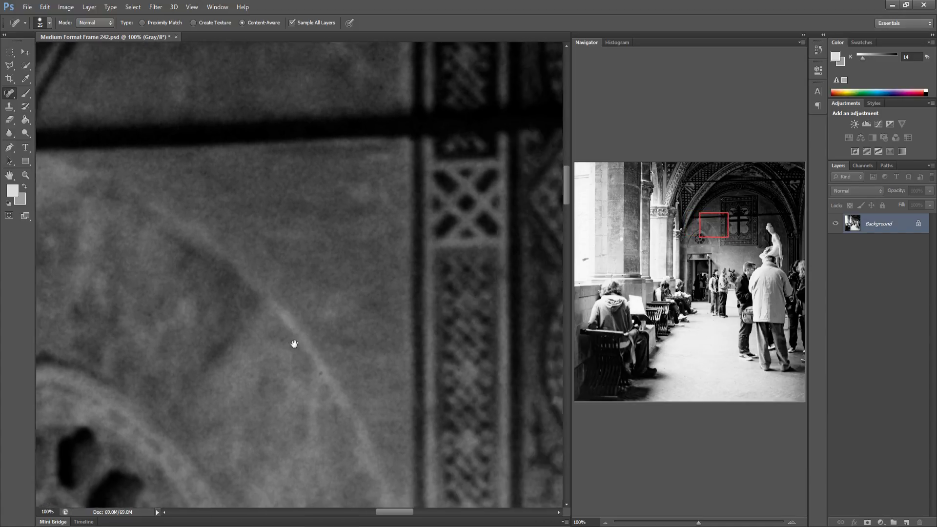
drag(463, 332, 233, 325)
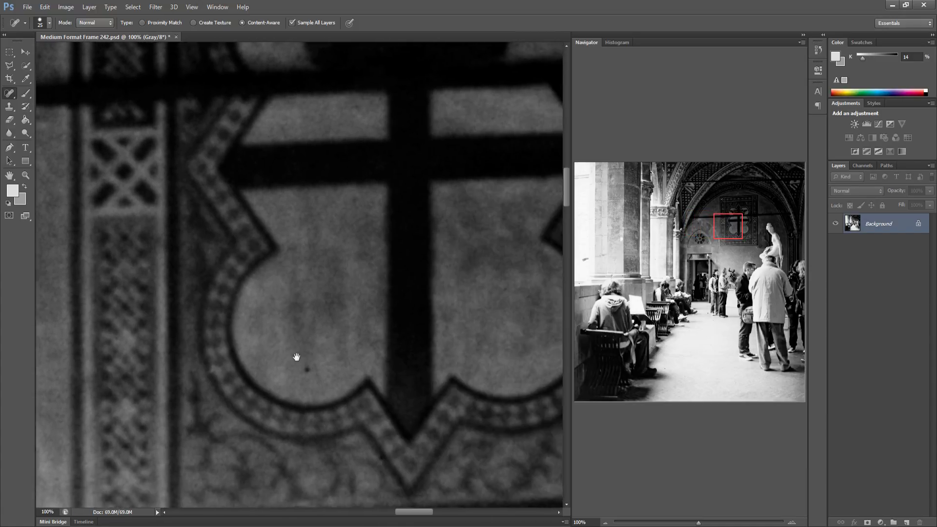
drag(312, 357, 210, 350)
drag(293, 371, 203, 355)
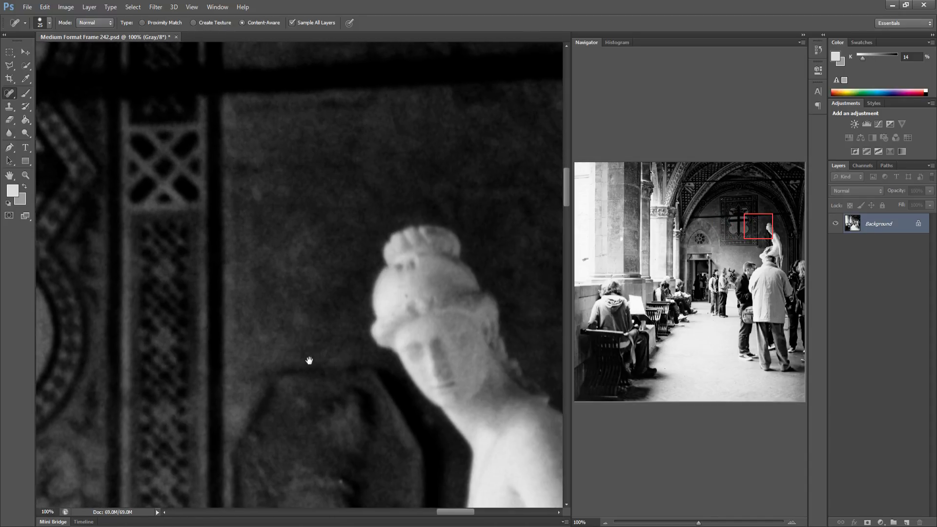
drag(312, 339, 172, 347)
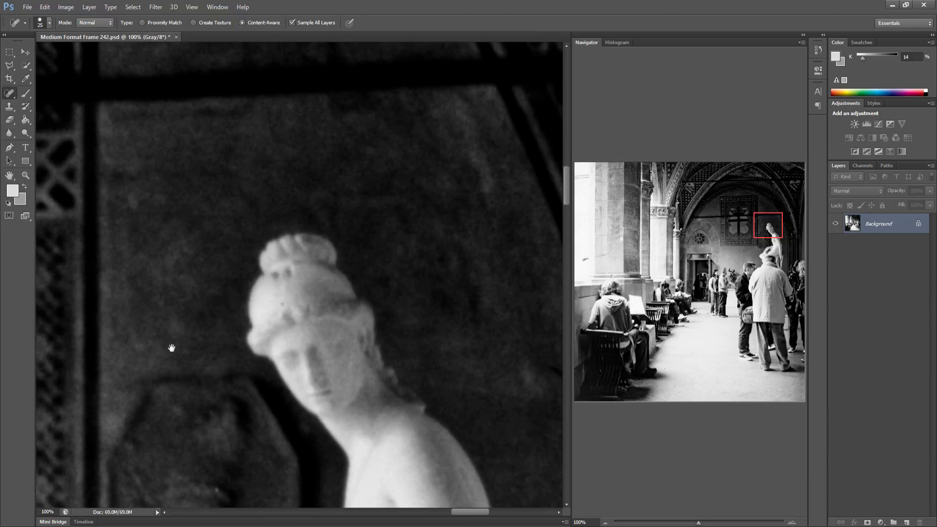
mouse_move(337, 329)
mouse_down()
mouse_move(257, 338)
mouse_move(184, 328)
mouse_up()
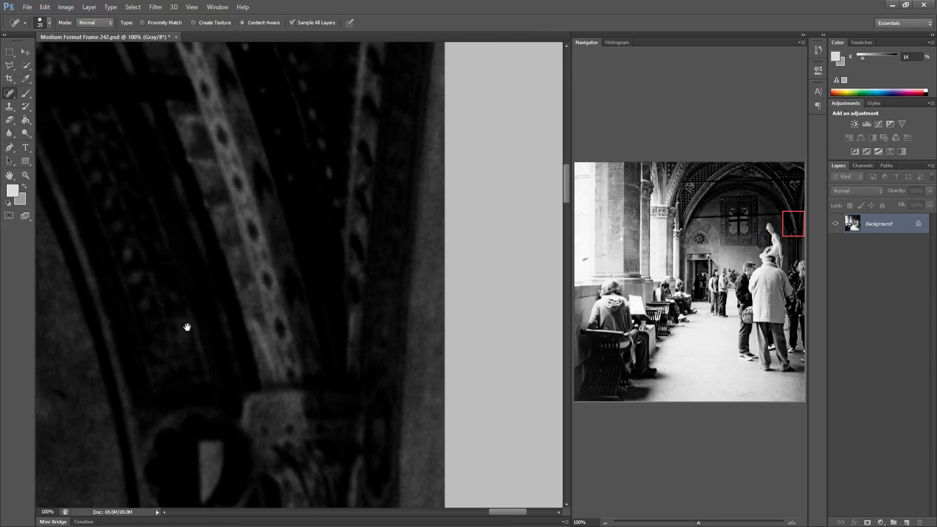
Heal the specks on the bright left wall at the start of the fourth row
click(573, 240)
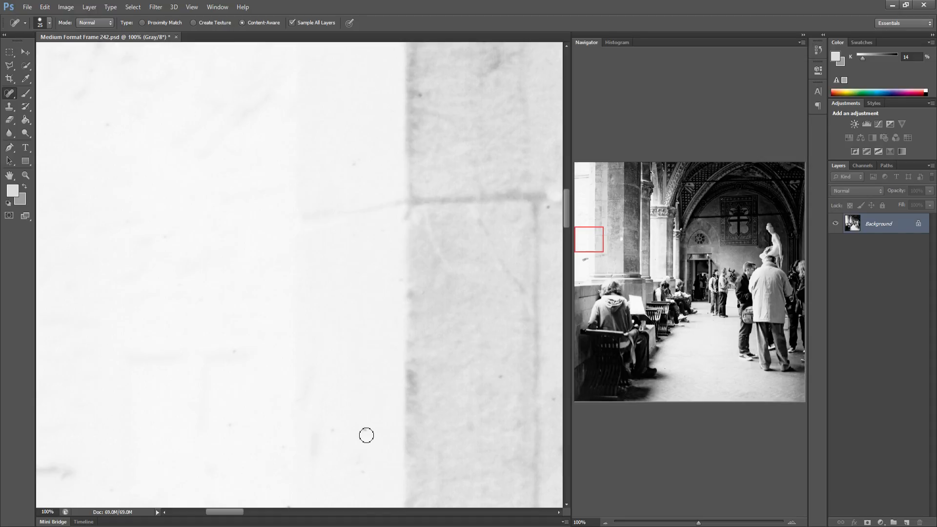
drag(366, 422, 366, 437)
mouse_move(316, 393)
mouse_down()
mouse_move(289, 376)
mouse_move(211, 382)
mouse_up()
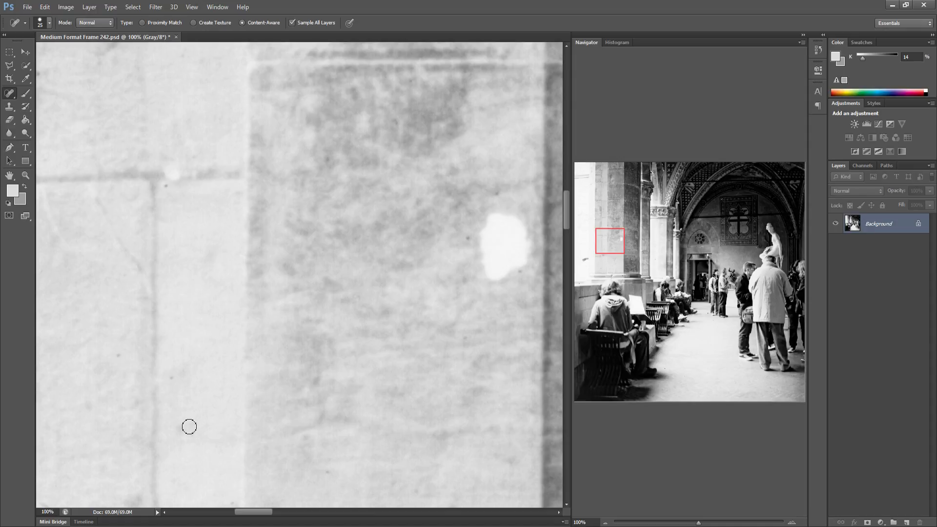
drag(171, 419, 188, 437)
click(172, 378)
Heal the speck on the dark column and the two specks on the bright pilaster beside it
drag(370, 426, 92, 418)
drag(273, 402, 244, 400)
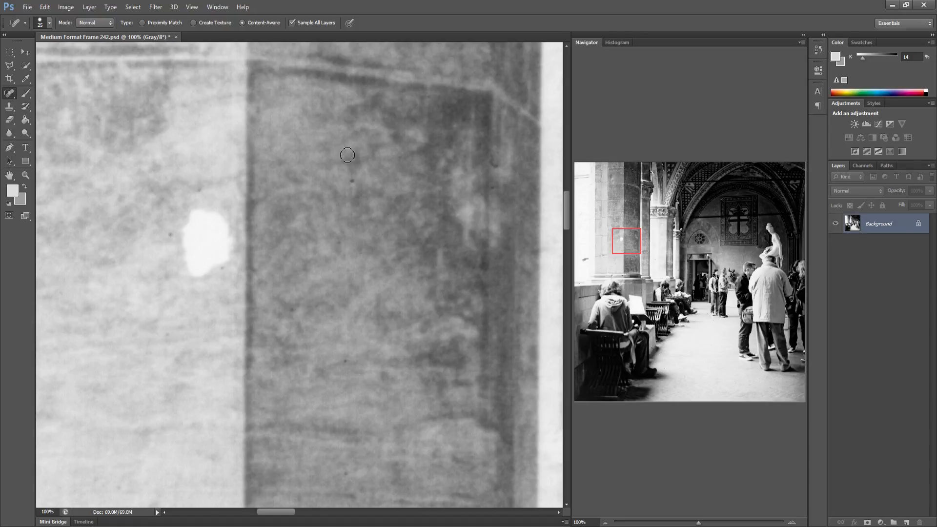
click(351, 184)
drag(404, 346, 328, 356)
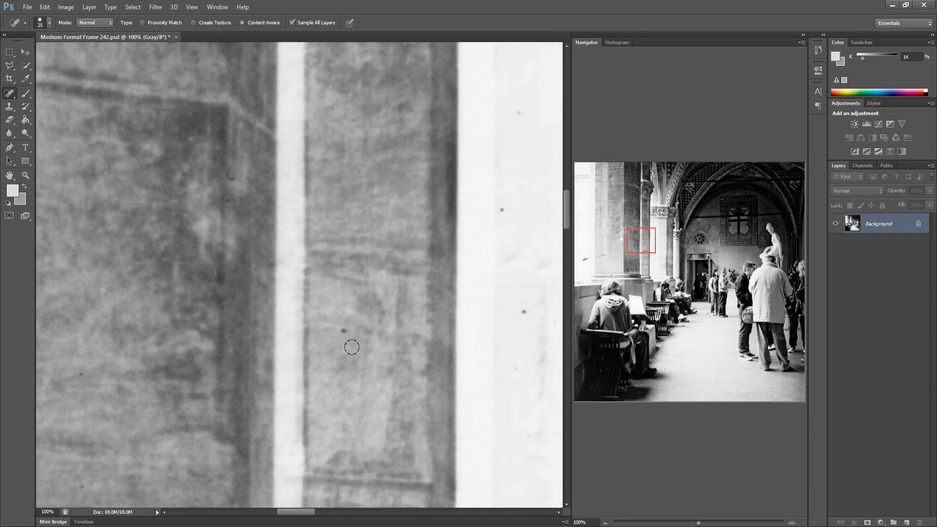
click(523, 311)
click(500, 212)
Heal two specks on the bright column shaft in the fourth row
mouse_move(474, 365)
mouse_down()
mouse_move(331, 343)
mouse_move(314, 300)
mouse_move(293, 293)
mouse_up()
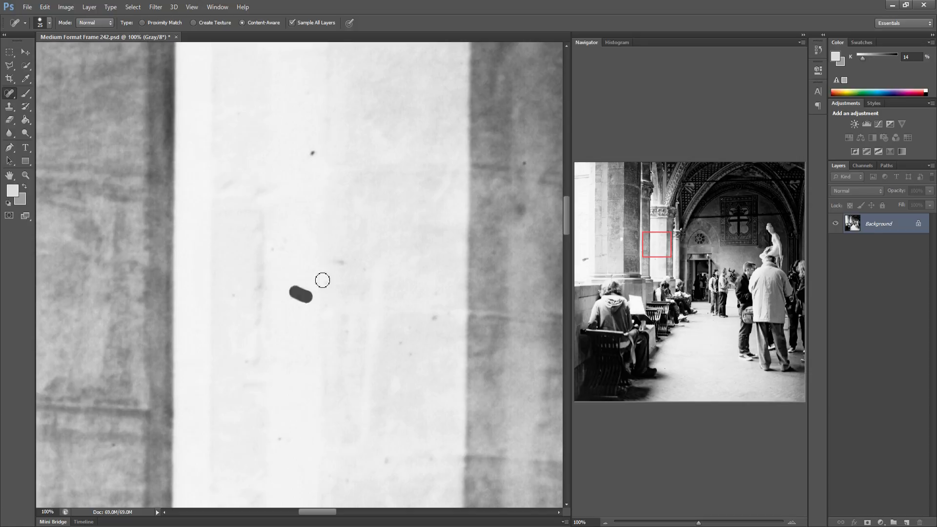
click(345, 262)
click(434, 318)
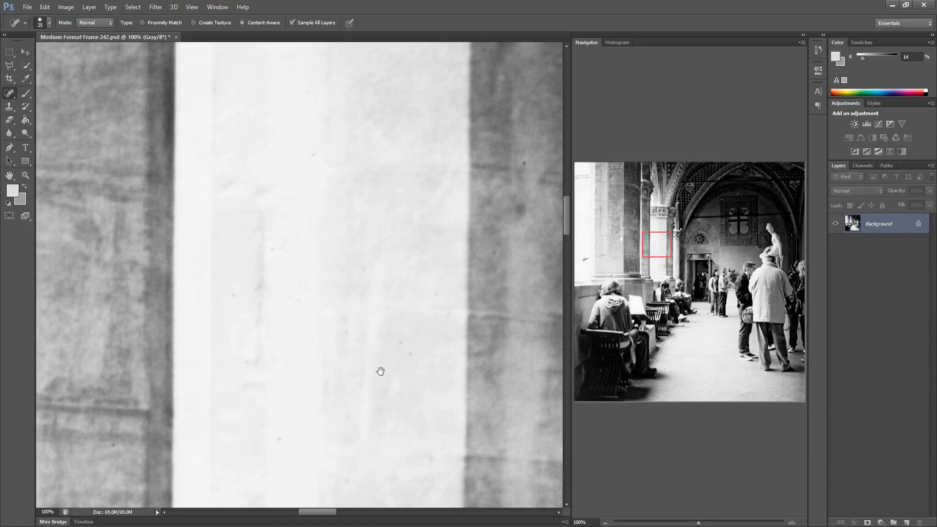
Heal two specks on the wall beneath the cross panel
drag(381, 371, 261, 359)
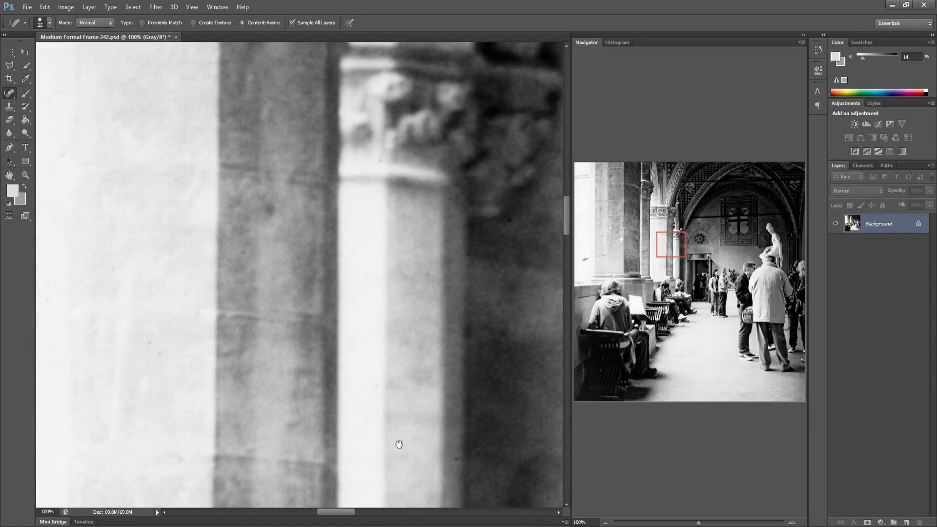
drag(398, 444, 253, 391)
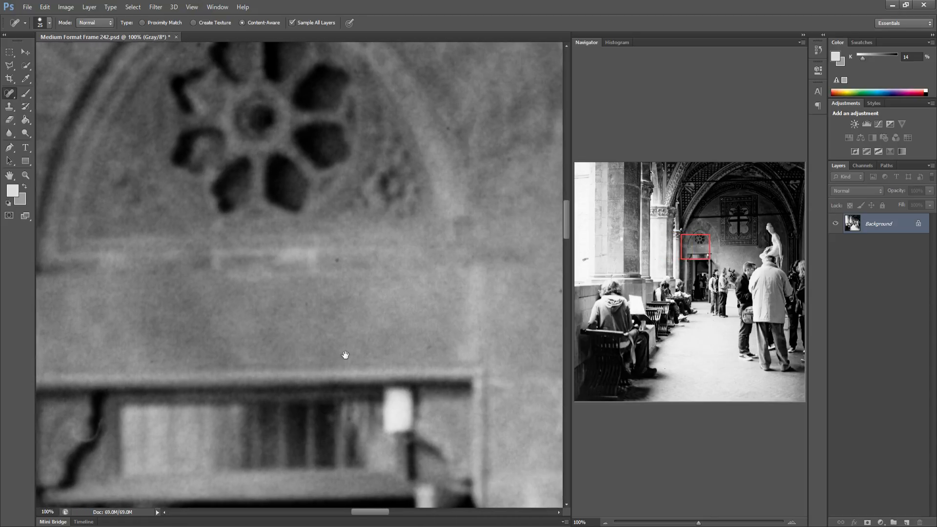
mouse_move(393, 317)
mouse_down()
mouse_move(332, 310)
mouse_move(295, 282)
mouse_move(224, 285)
mouse_move(217, 274)
mouse_up()
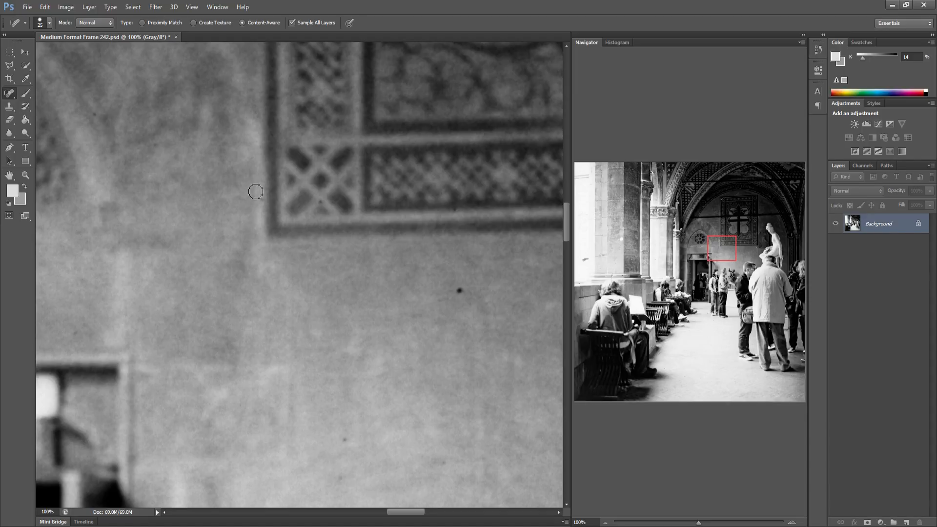
drag(256, 199, 258, 210)
click(457, 289)
Heal the specks and the white fleck on the dark wall beside the statue's arm
drag(428, 318, 266, 291)
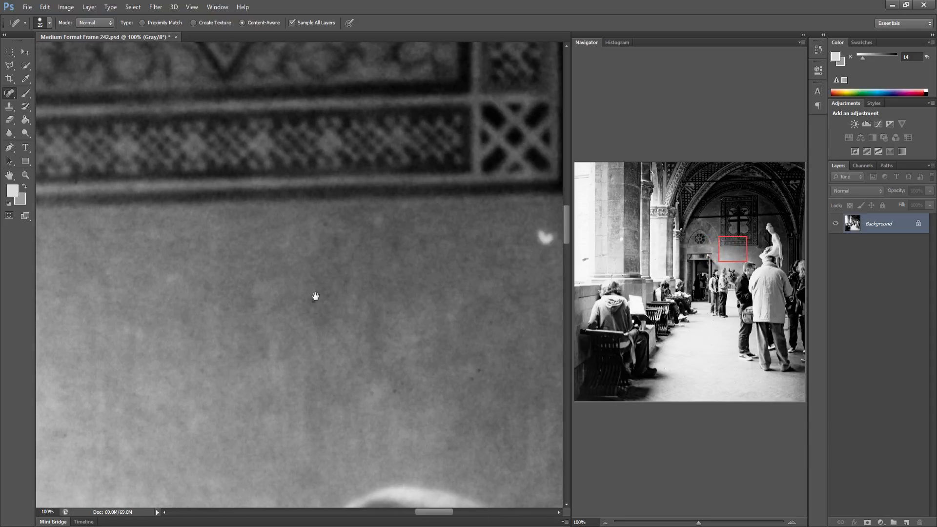
drag(317, 300, 118, 308)
click(289, 255)
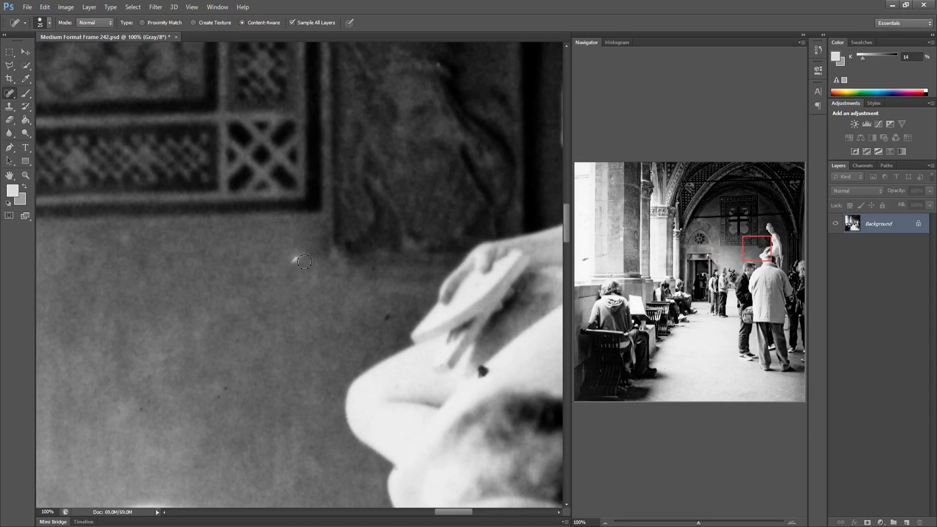
click(386, 322)
drag(302, 256, 288, 264)
Heal two specks on the statue's torso and hip
drag(332, 306, 268, 304)
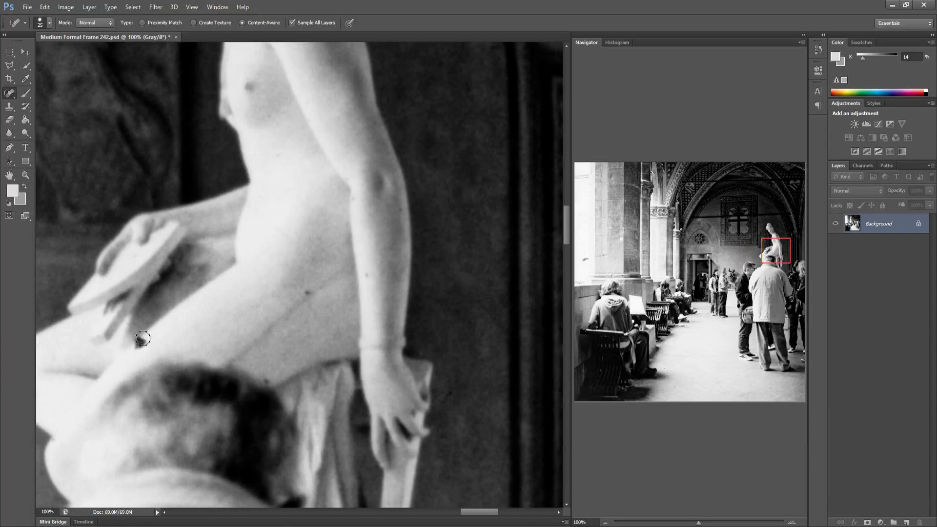
click(142, 338)
click(307, 294)
drag(330, 313, 220, 324)
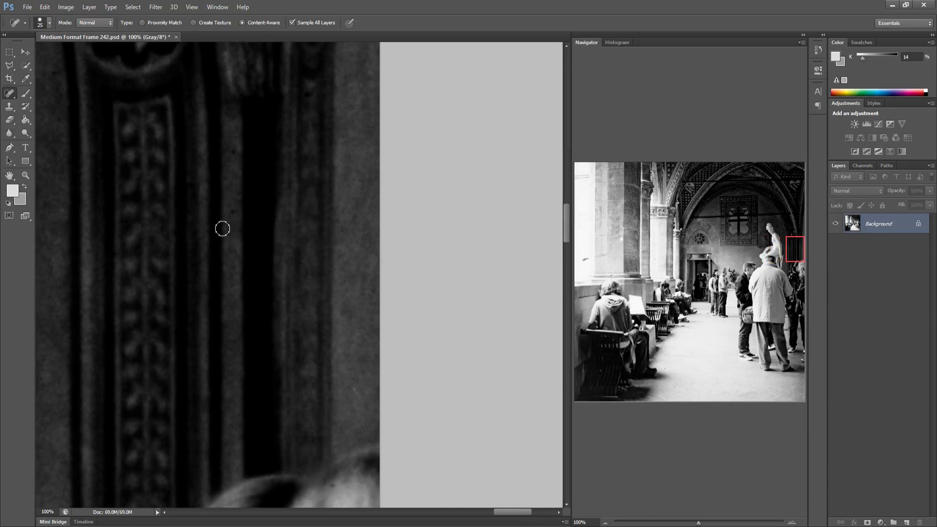
Heal the specks on the bright left wall at the start of the fifth row
click(576, 263)
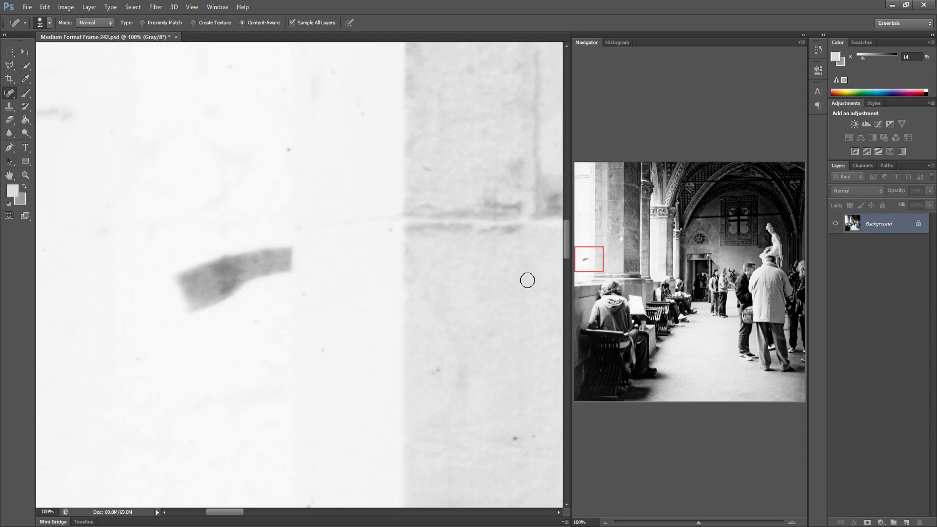
drag(262, 263, 266, 260)
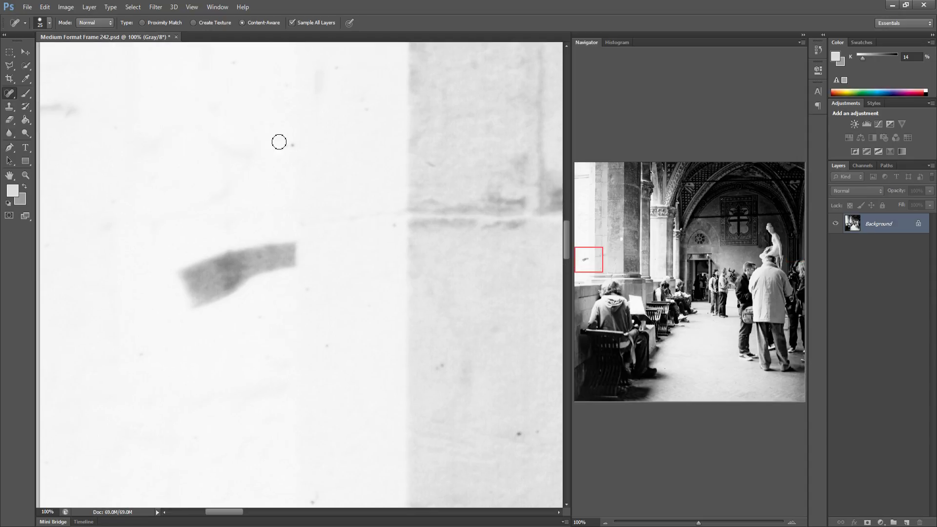
click(292, 145)
Heal two specks on the pale stone blocks of the column base
mouse_move(253, 247)
mouse_down()
mouse_move(314, 192)
mouse_move(232, 218)
mouse_up()
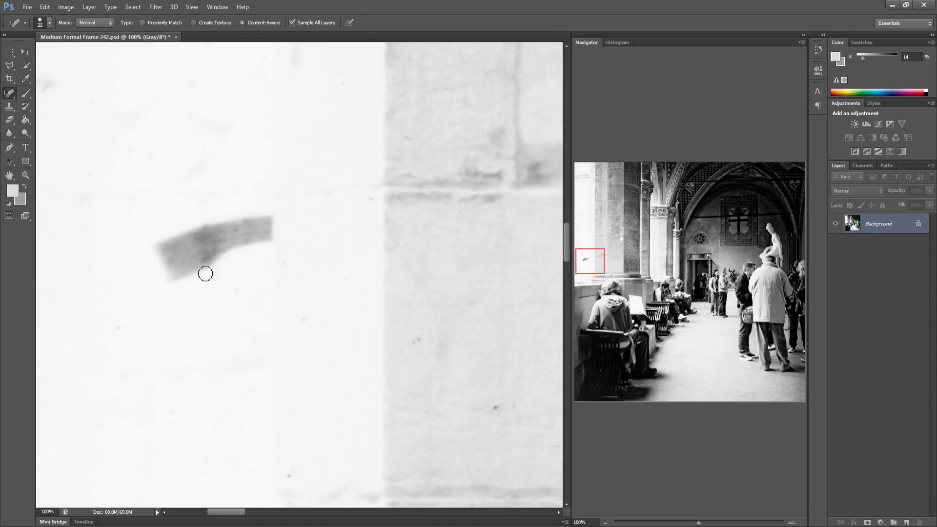
drag(157, 193, 230, 212)
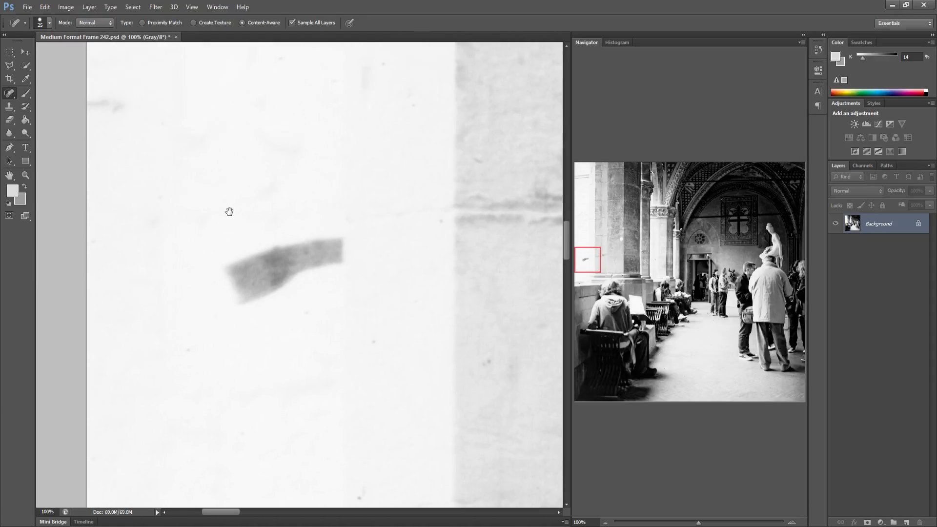
drag(282, 252, 197, 228)
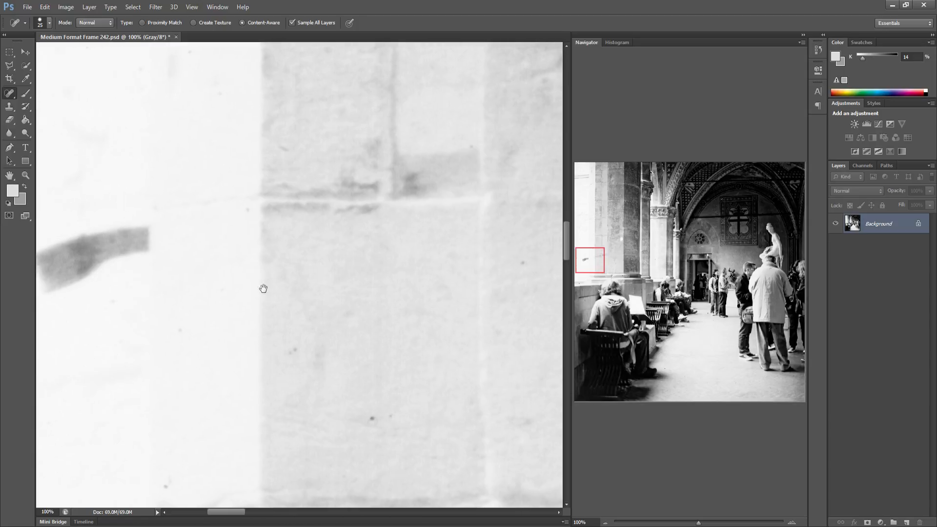
drag(98, 318, 112, 330)
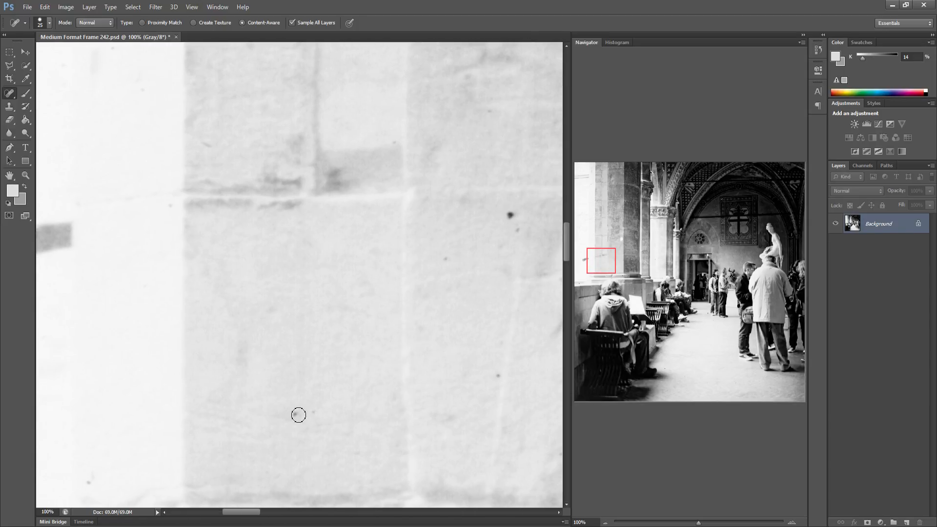
click(314, 410)
click(89, 483)
Heal the dark spots and small specks across the pilaster's stone blocks
drag(289, 362, 174, 353)
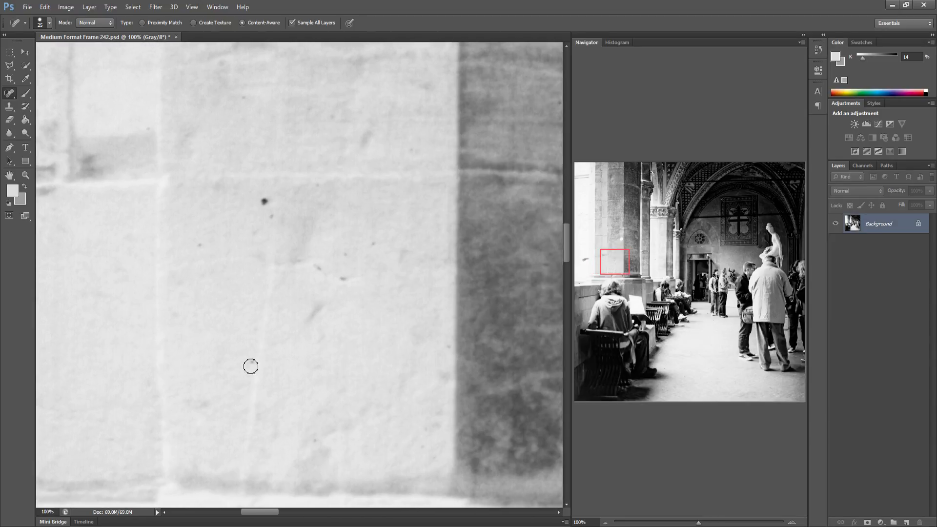
click(264, 201)
click(341, 280)
drag(340, 255, 368, 245)
drag(320, 312, 293, 320)
click(318, 185)
Heal three specks on the dark column face in the fifth row
drag(410, 410, 245, 412)
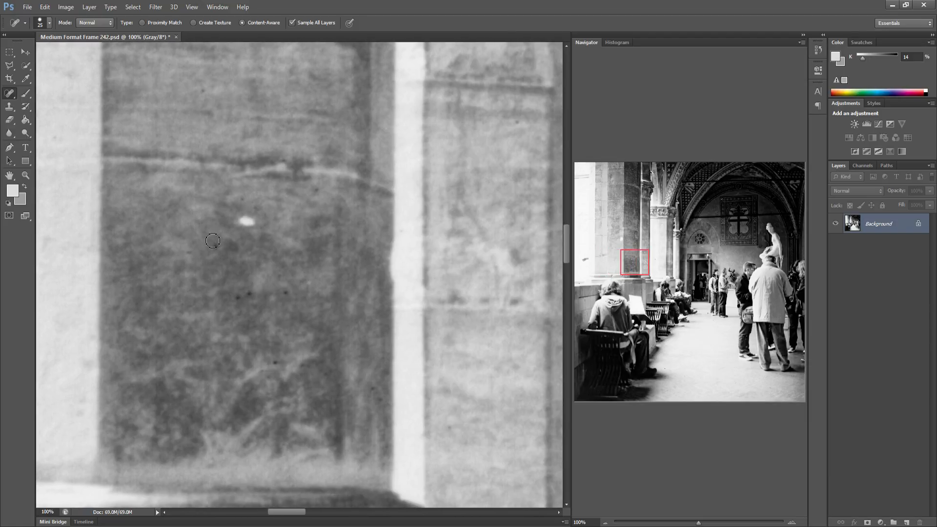
click(239, 297)
click(272, 363)
click(268, 214)
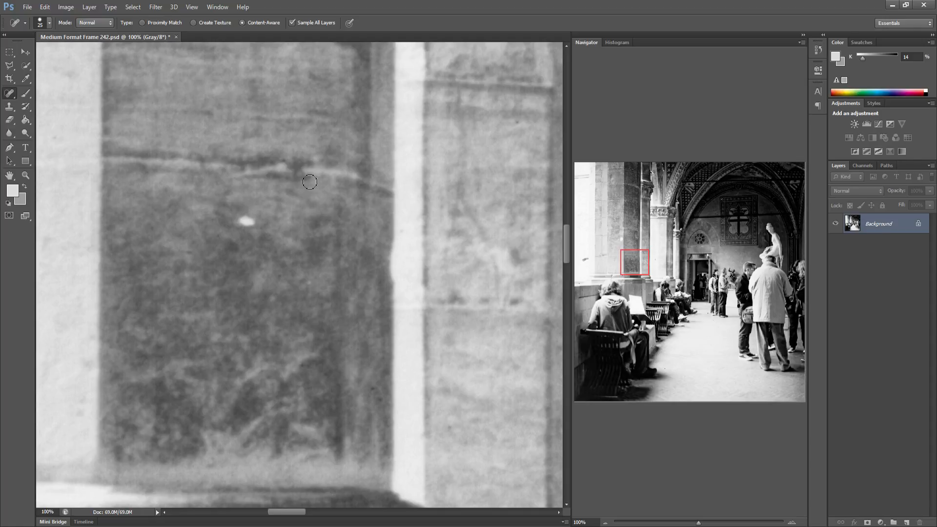
Heal the specks on the lower shaft of the bright column
drag(324, 281, 205, 288)
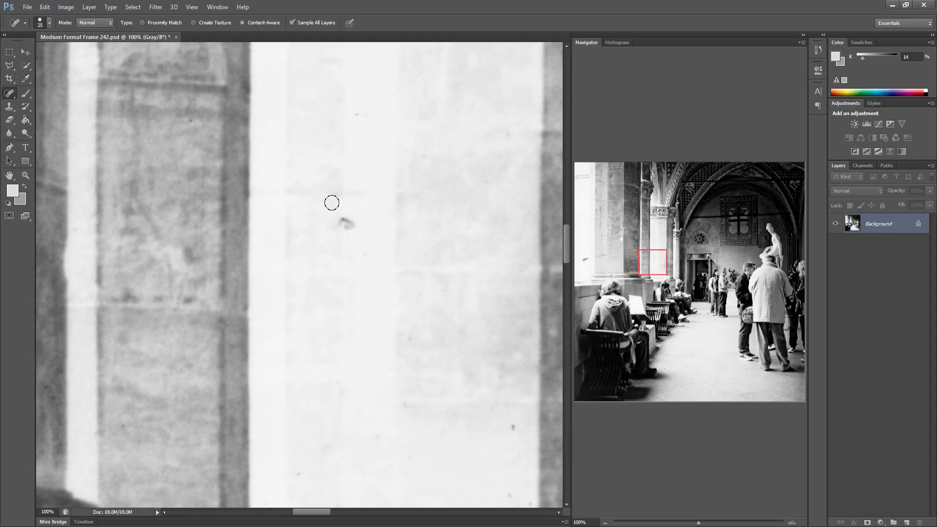
click(343, 225)
click(512, 429)
drag(453, 363, 407, 364)
drag(294, 120, 302, 114)
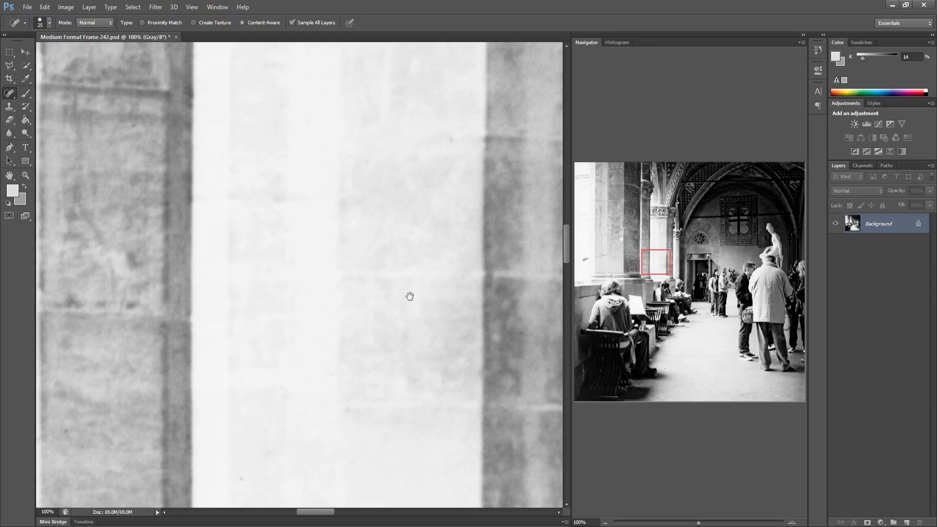
Heal the specks on the bright column beside the doorway
mouse_move(397, 295)
mouse_down()
mouse_move(220, 282)
mouse_move(339, 295)
mouse_move(297, 286)
mouse_up()
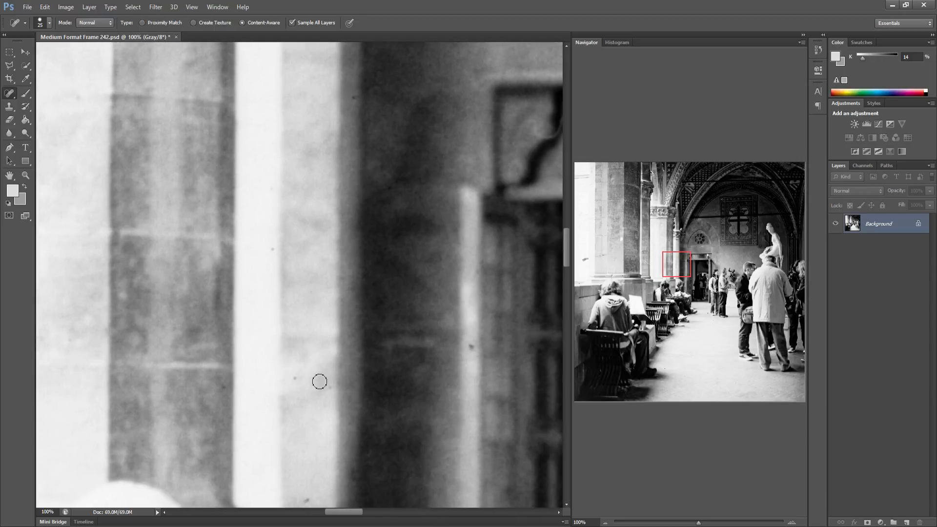
click(291, 377)
click(470, 349)
click(271, 250)
drag(311, 332, 224, 327)
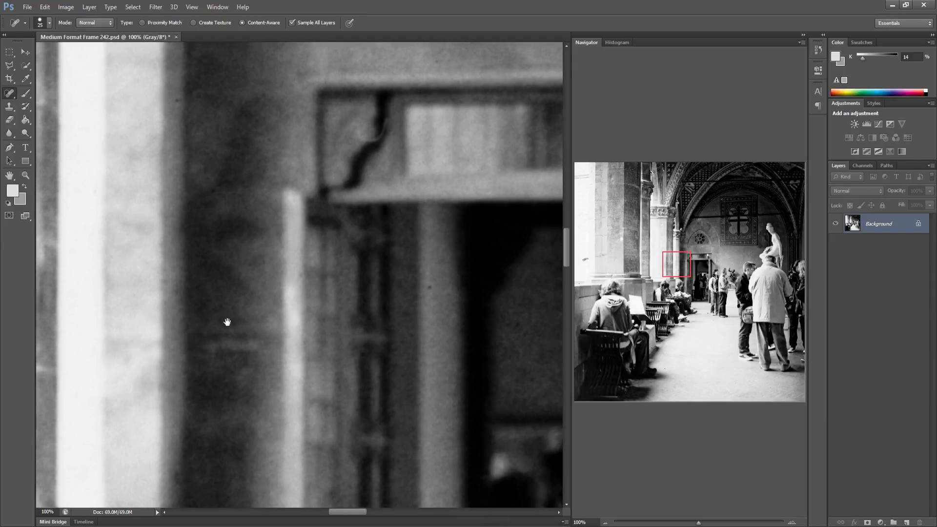
Heal the specks around the corner of the doorway's lintel
click(373, 289)
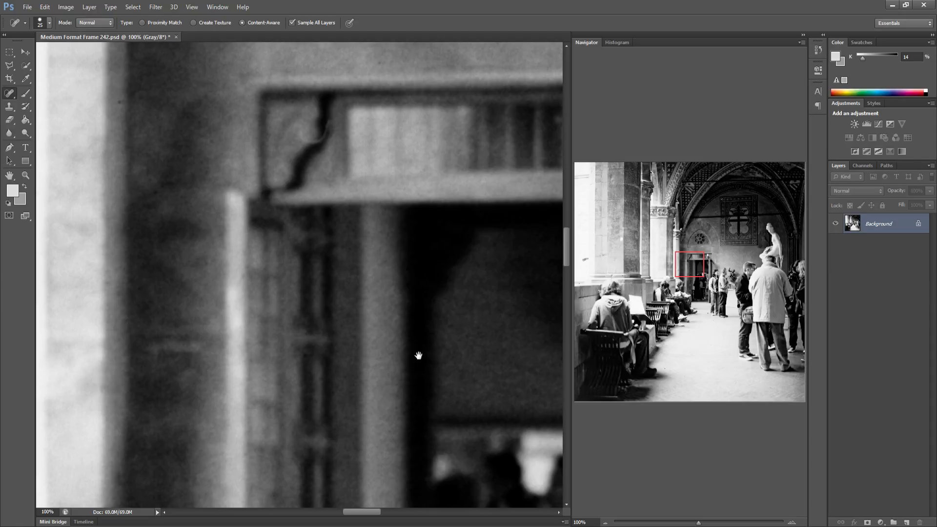
drag(418, 355, 335, 364)
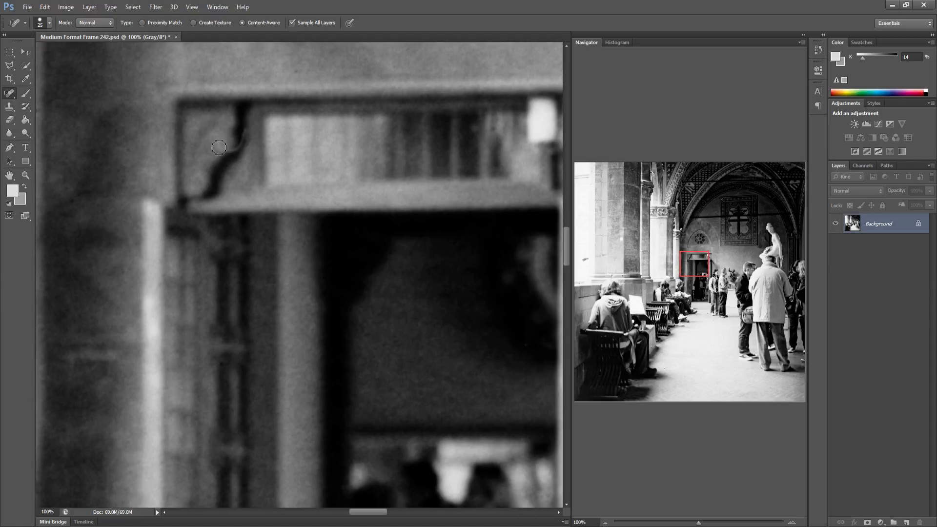
drag(219, 147, 241, 147)
Heal three specks on the plain wall beside the doorway above the couple
drag(323, 257, 178, 244)
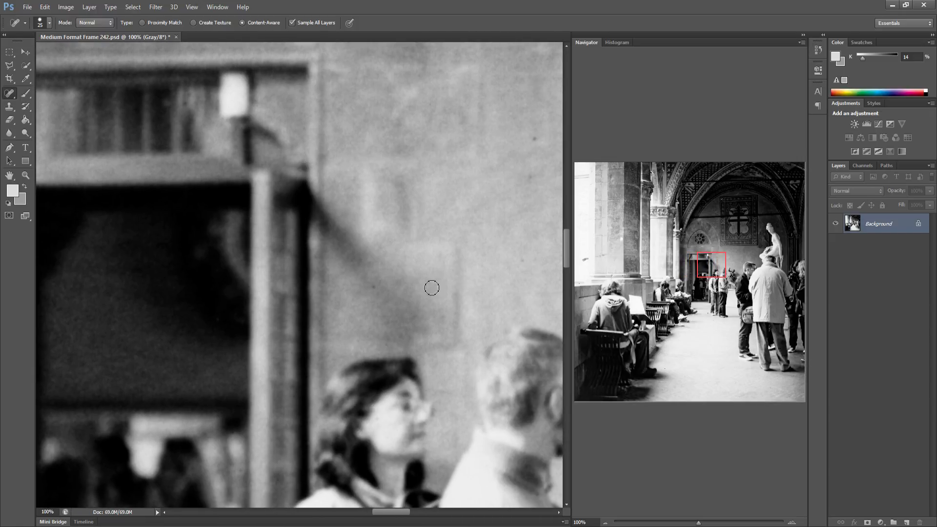
drag(357, 295, 280, 291)
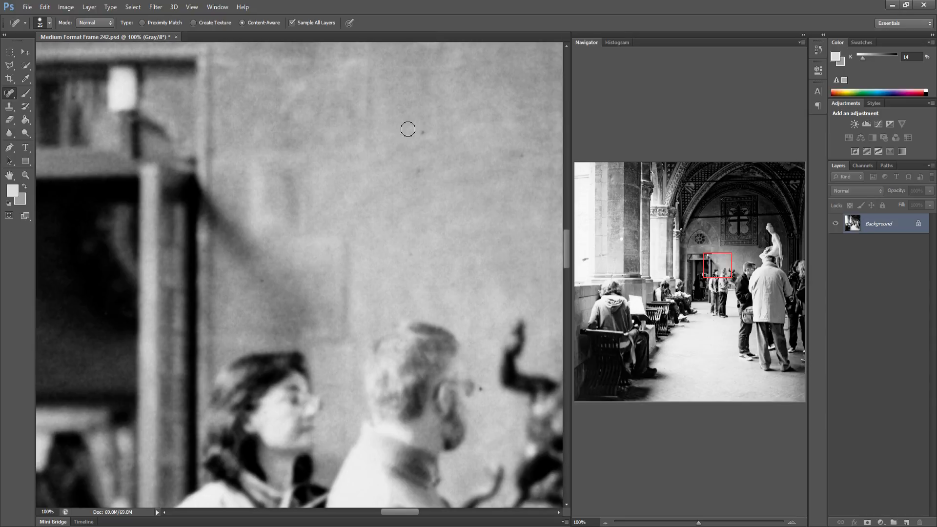
click(423, 131)
click(419, 172)
click(481, 393)
Heal the specks on the wall around the bronze statue
drag(326, 306, 230, 310)
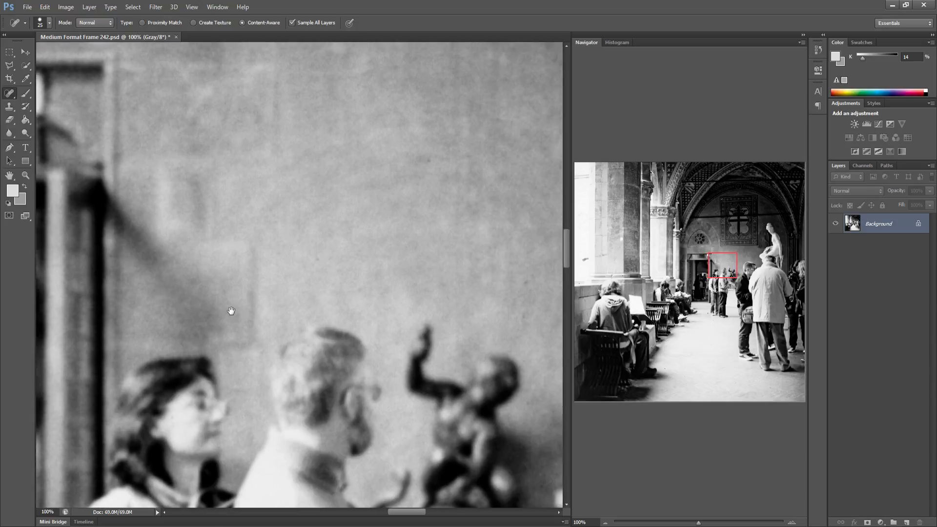
drag(360, 243, 324, 243)
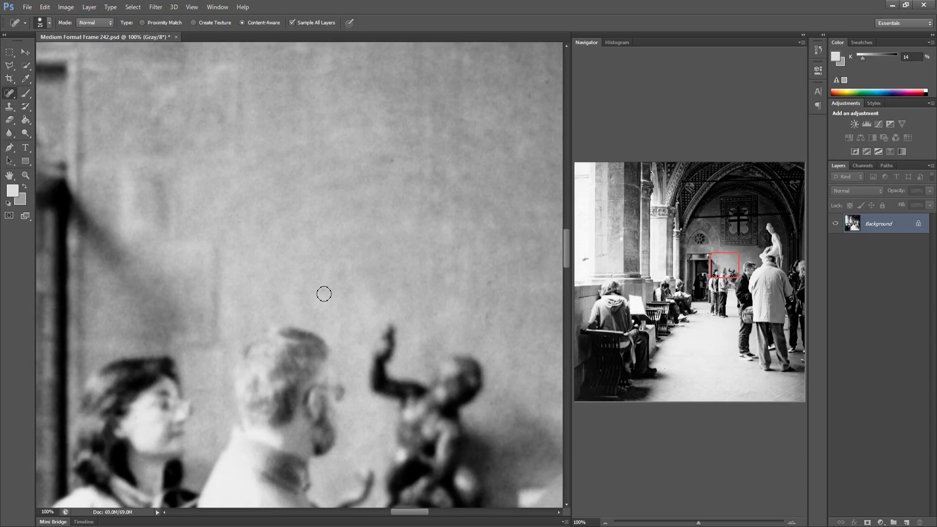
click(331, 321)
drag(383, 284, 257, 287)
drag(343, 285, 360, 268)
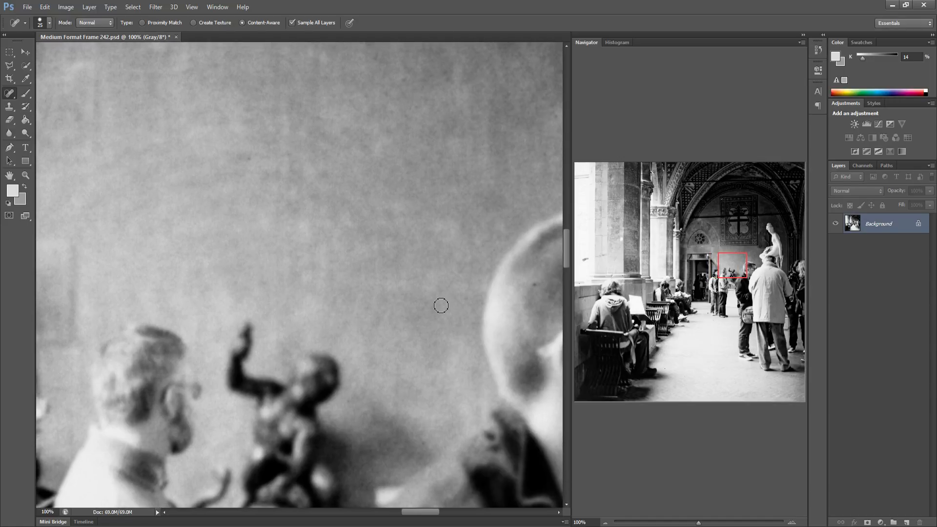
click(438, 347)
Remove the curved hair and nearby specks from the shoulder of the man's white coat
drag(456, 246, 268, 250)
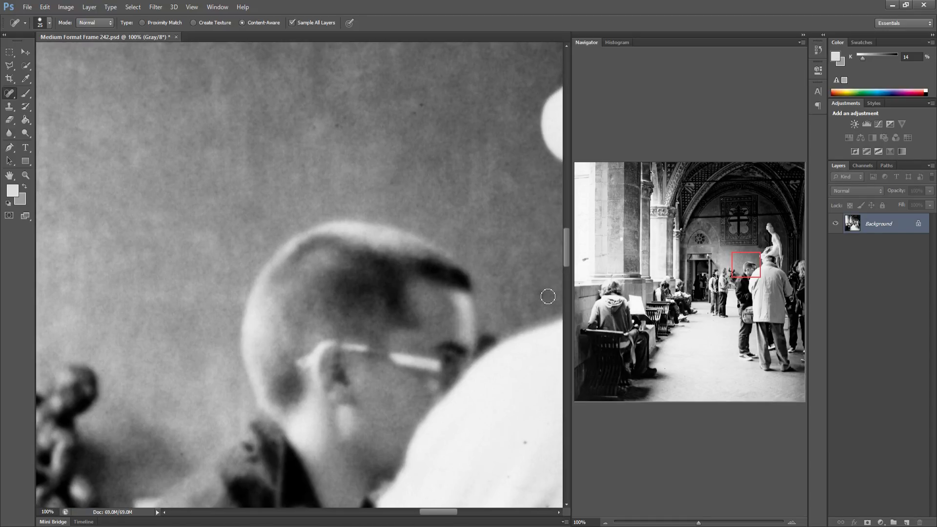
drag(469, 253, 335, 255)
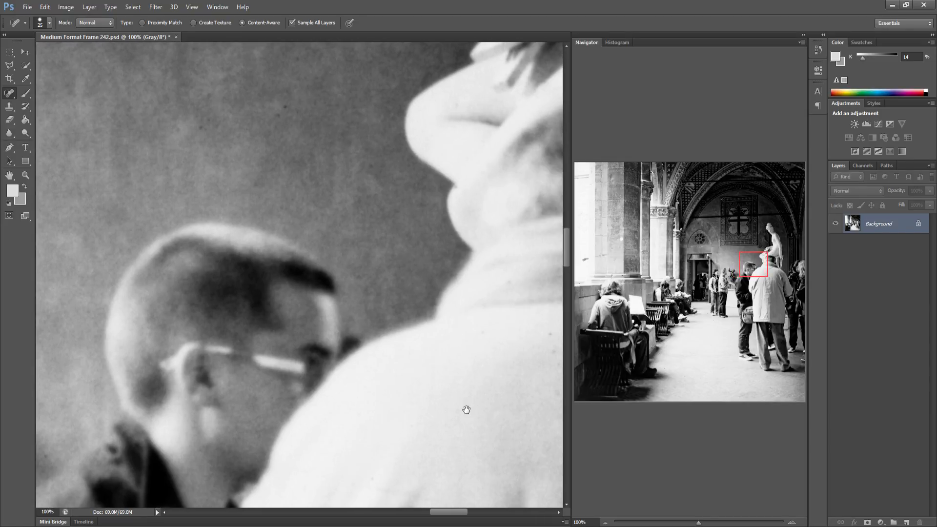
drag(448, 404, 357, 398)
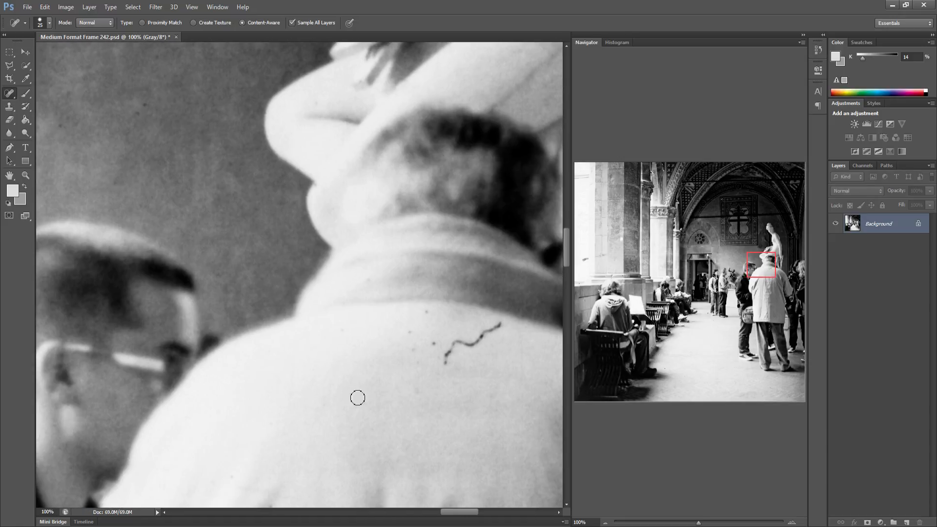
click(419, 390)
drag(408, 335, 411, 352)
mouse_move(503, 324)
mouse_down()
mouse_move(459, 345)
mouse_move(487, 336)
mouse_move(444, 375)
mouse_move(452, 358)
mouse_move(360, 372)
mouse_move(287, 360)
mouse_up()
click(490, 396)
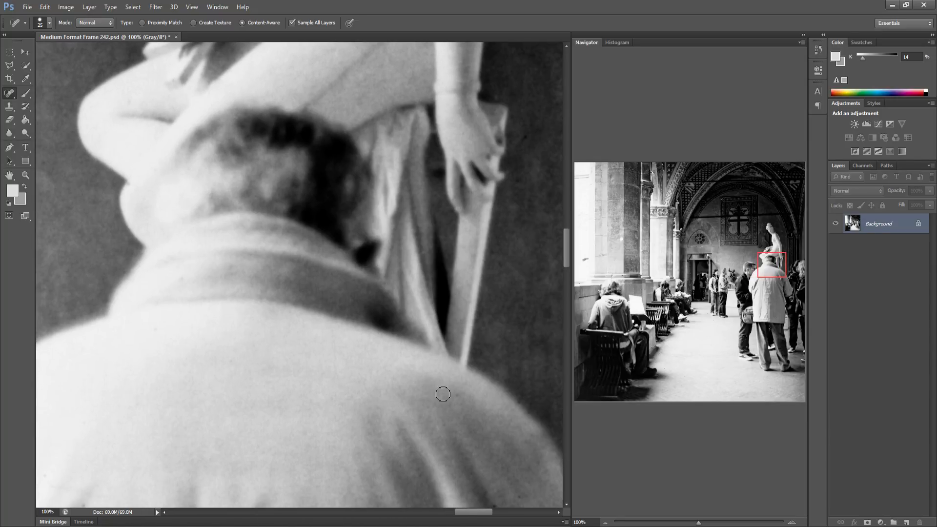
click(462, 397)
Heal the specks on the low wall and the seated woman's hair at the image's left edge
drag(417, 405, 312, 404)
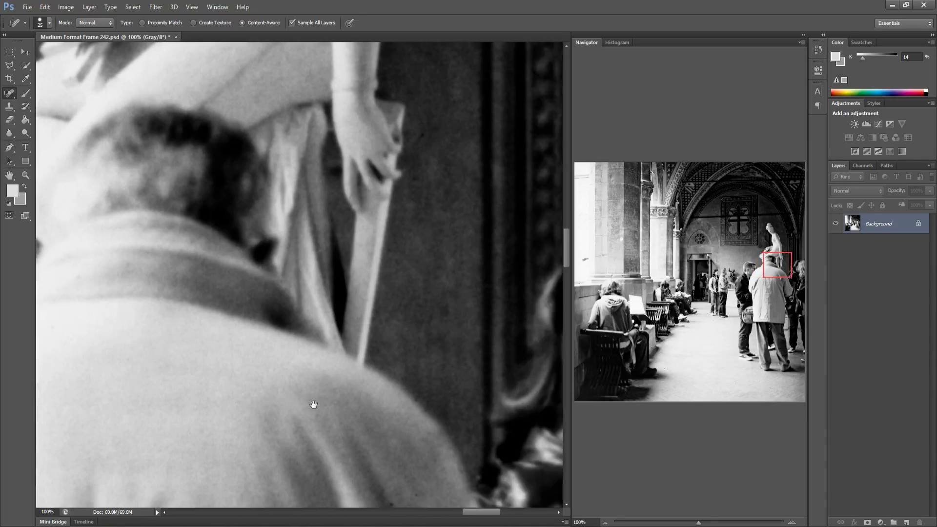
drag(481, 391, 335, 389)
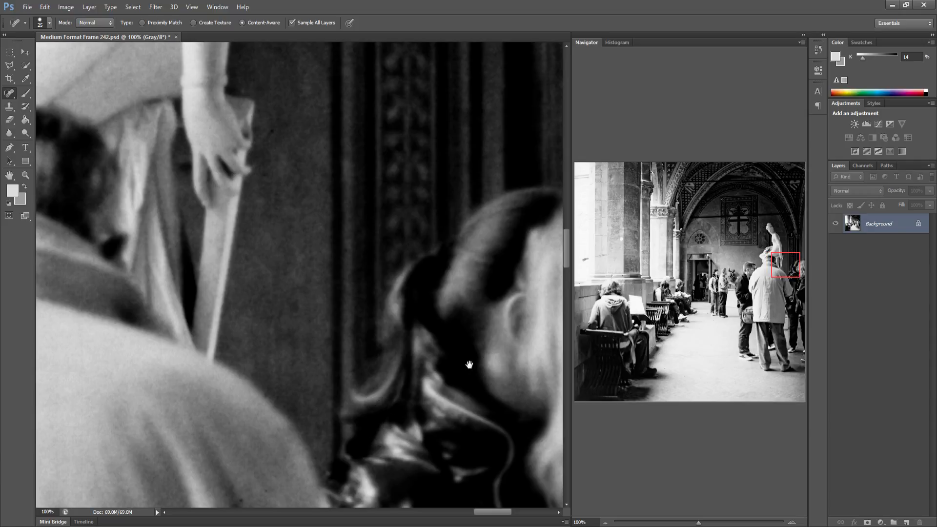
drag(460, 363, 341, 361)
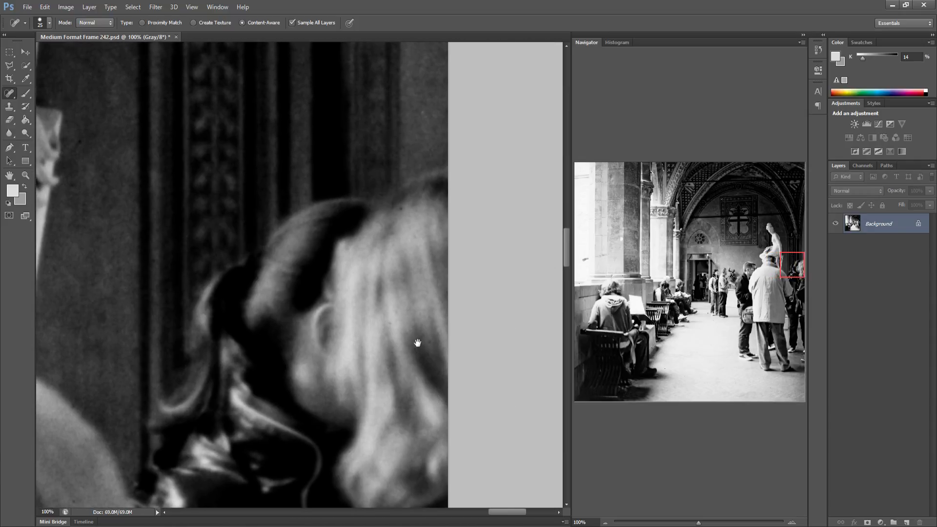
drag(597, 276, 570, 282)
drag(120, 314, 133, 313)
click(362, 284)
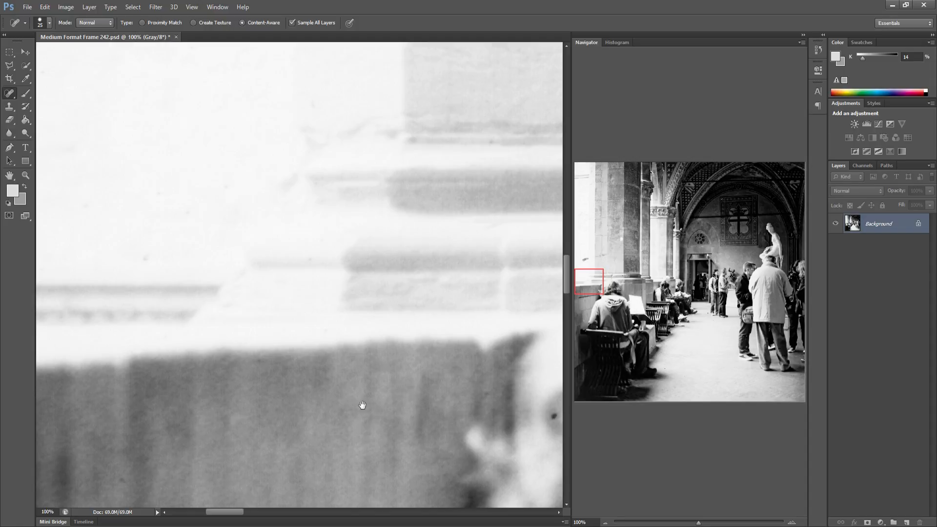
drag(316, 379, 121, 356)
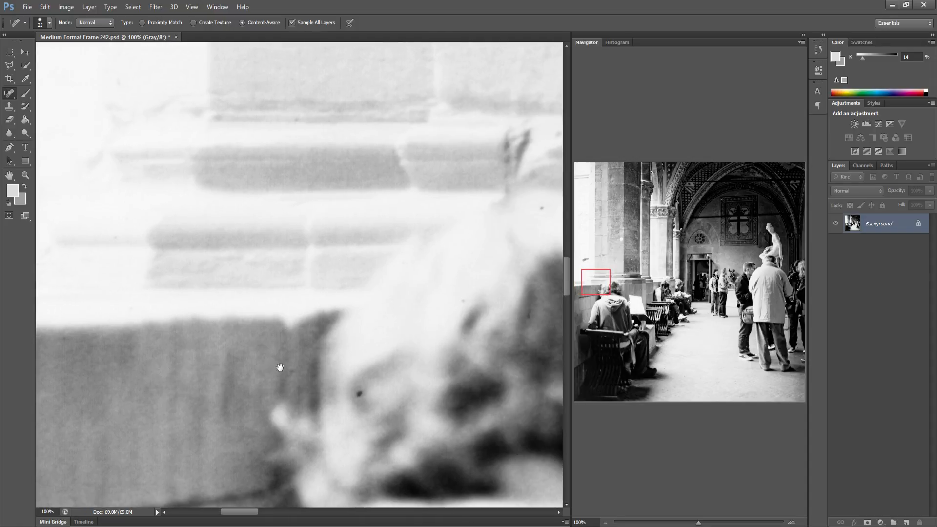
click(358, 395)
Heal the dark spots on the stone blocks of the pilaster behind the seated woman
mouse_move(410, 379)
mouse_down()
mouse_move(324, 374)
mouse_move(389, 305)
mouse_move(358, 295)
mouse_up()
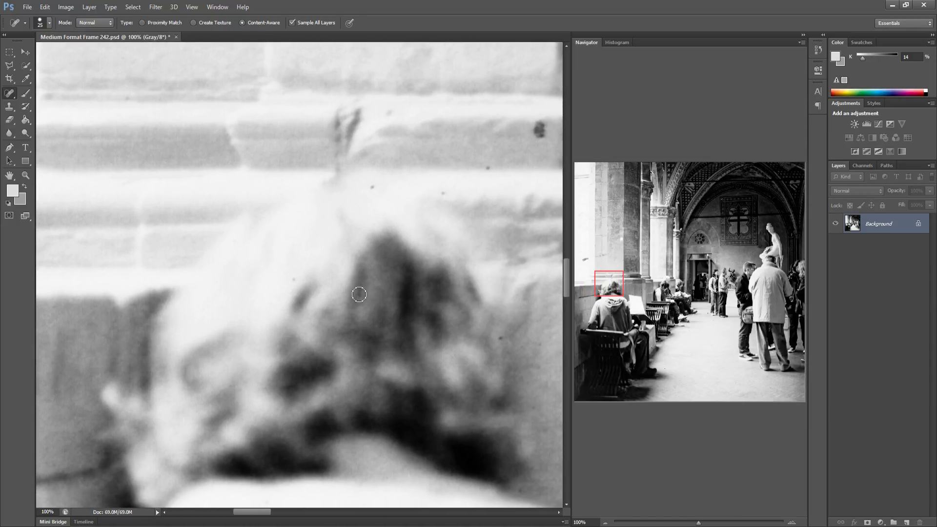
click(371, 186)
click(444, 191)
click(487, 168)
drag(502, 331, 373, 352)
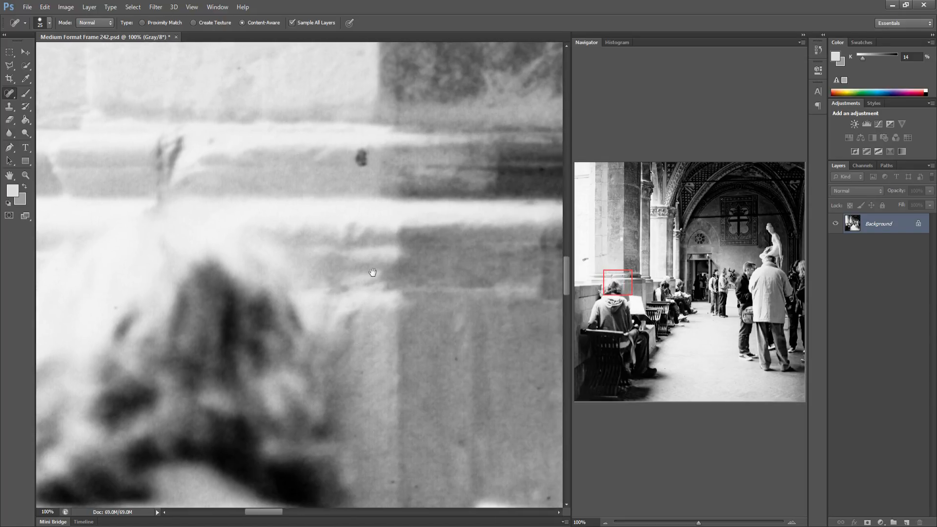
click(358, 159)
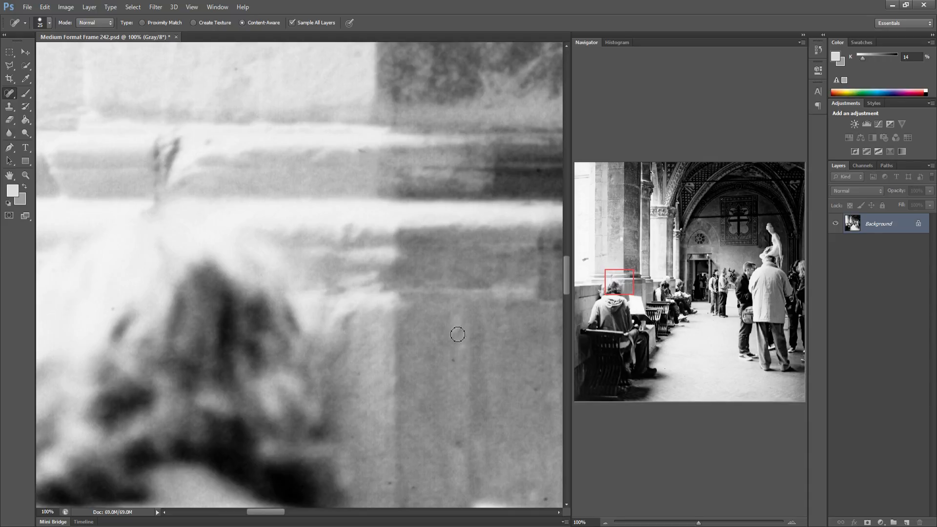
Heal the specks on the lower blocks of the pilaster base
mouse_move(439, 385)
mouse_down()
mouse_move(251, 356)
mouse_move(237, 370)
mouse_up()
click(241, 348)
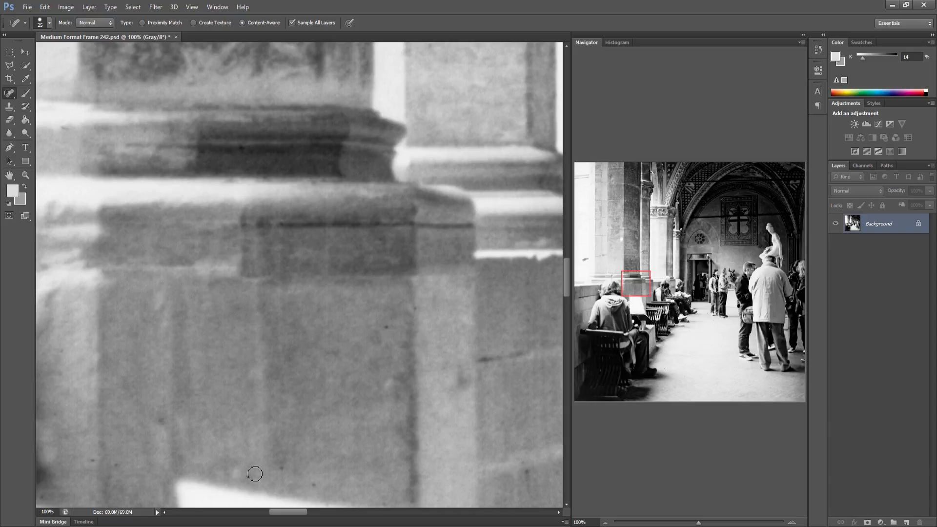
click(249, 476)
click(312, 485)
click(116, 465)
Heal the dark mark and specks on the wall behind the seated readers
drag(325, 391, 257, 379)
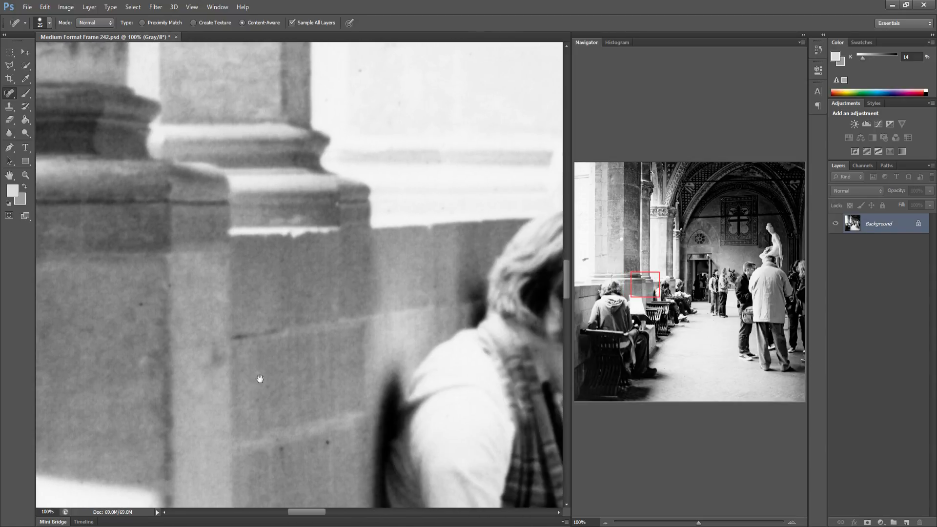
drag(318, 442, 338, 437)
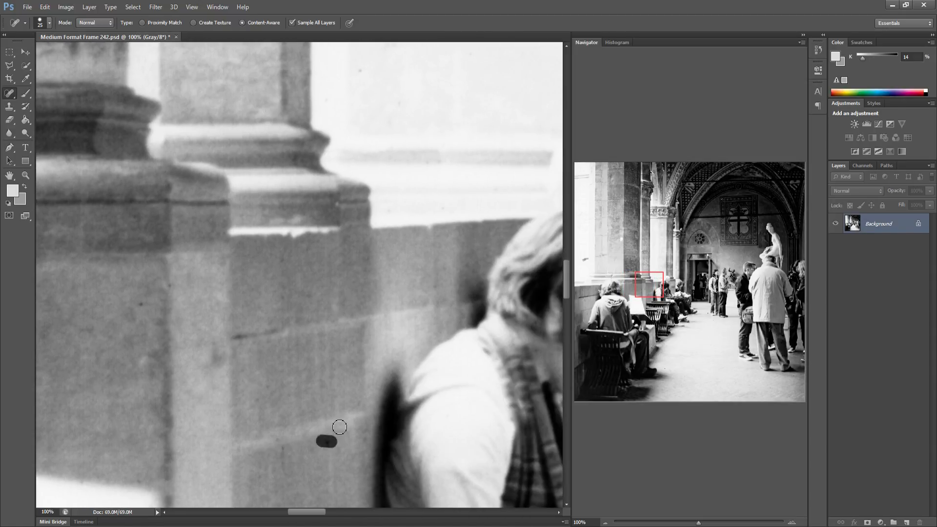
mouse_move(363, 360)
mouse_down()
mouse_move(229, 365)
mouse_move(230, 341)
mouse_move(179, 340)
mouse_up()
click(321, 205)
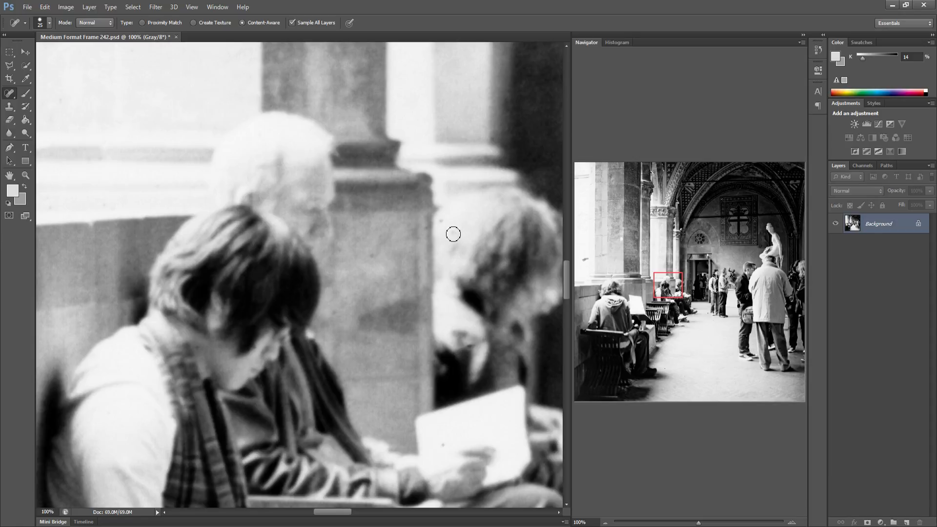
click(443, 224)
Heal the specks across the back of the man's white coat
drag(423, 255, 287, 259)
mouse_move(490, 274)
mouse_down()
mouse_move(320, 278)
mouse_move(271, 291)
mouse_up()
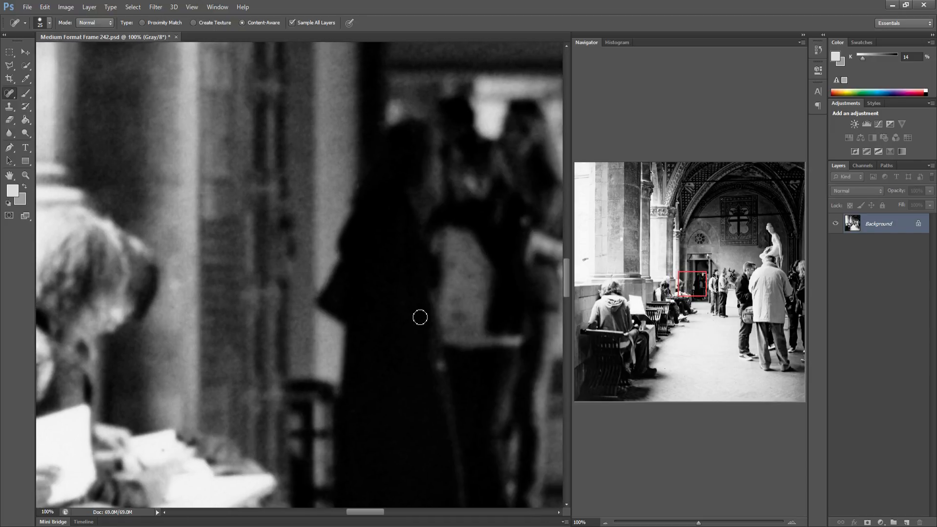
drag(370, 319, 260, 320)
drag(365, 295, 306, 291)
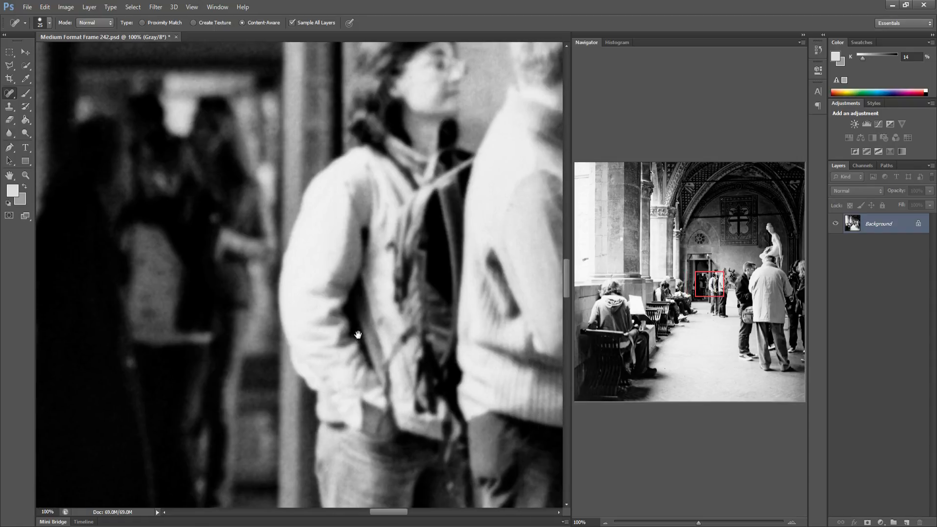
drag(357, 335, 177, 322)
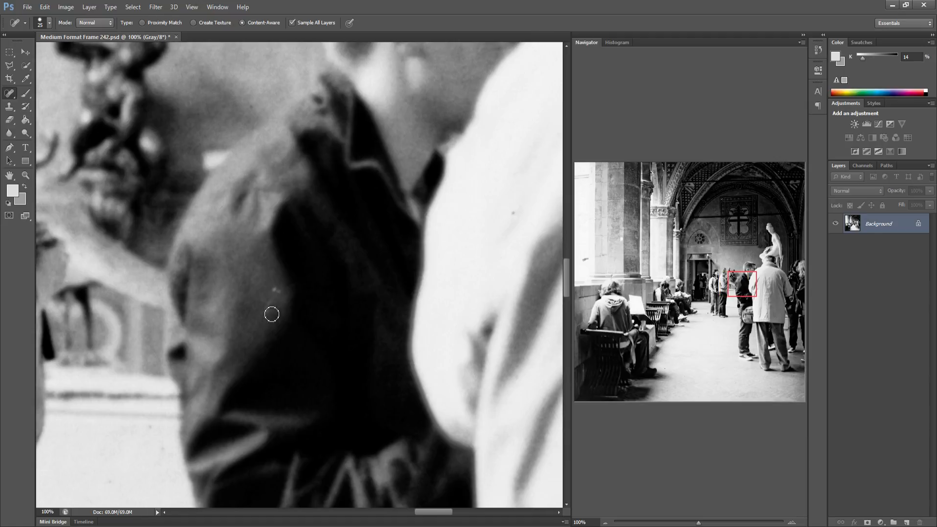
mouse_move(265, 313)
mouse_down()
mouse_move(281, 296)
mouse_move(207, 305)
mouse_up()
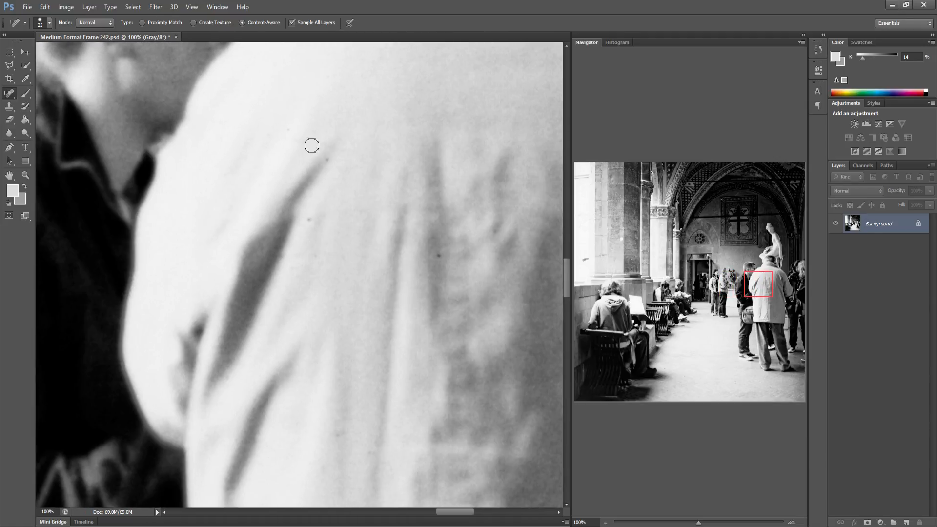
click(438, 256)
drag(386, 317, 241, 318)
drag(303, 314, 276, 282)
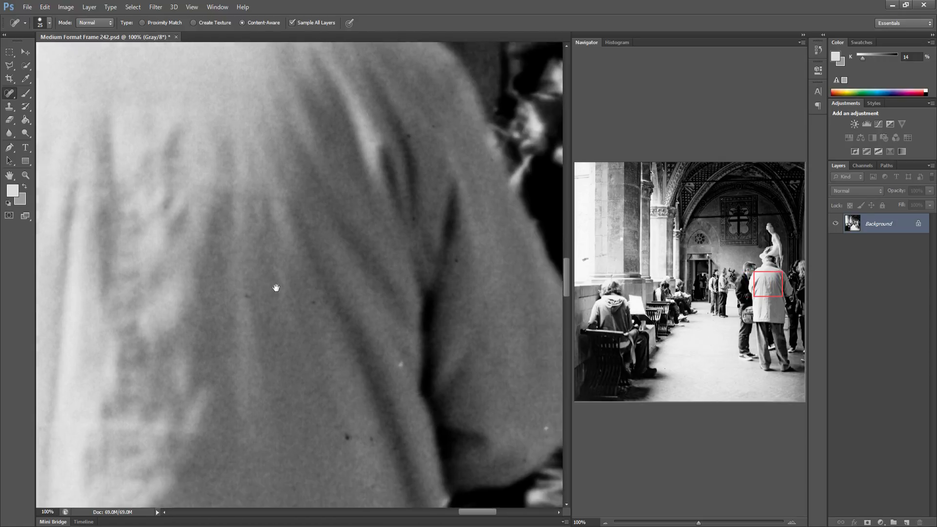
click(340, 429)
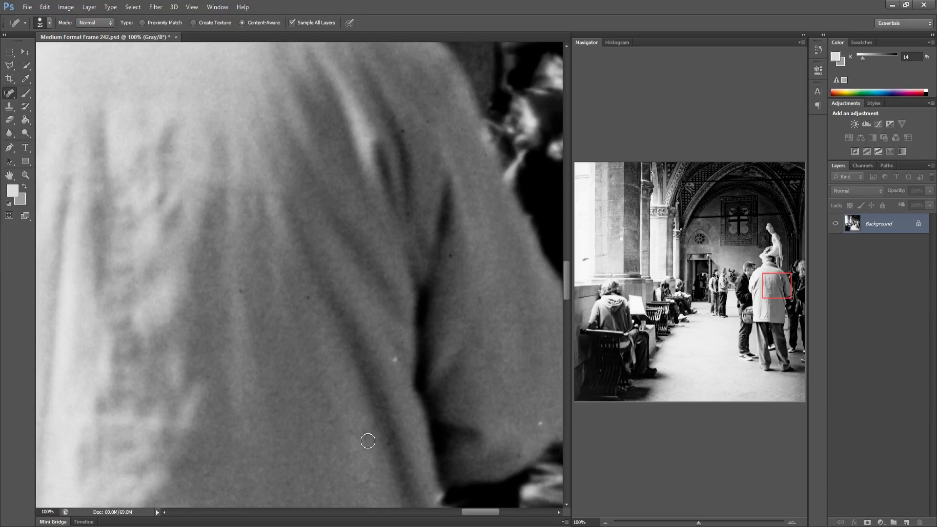
click(394, 360)
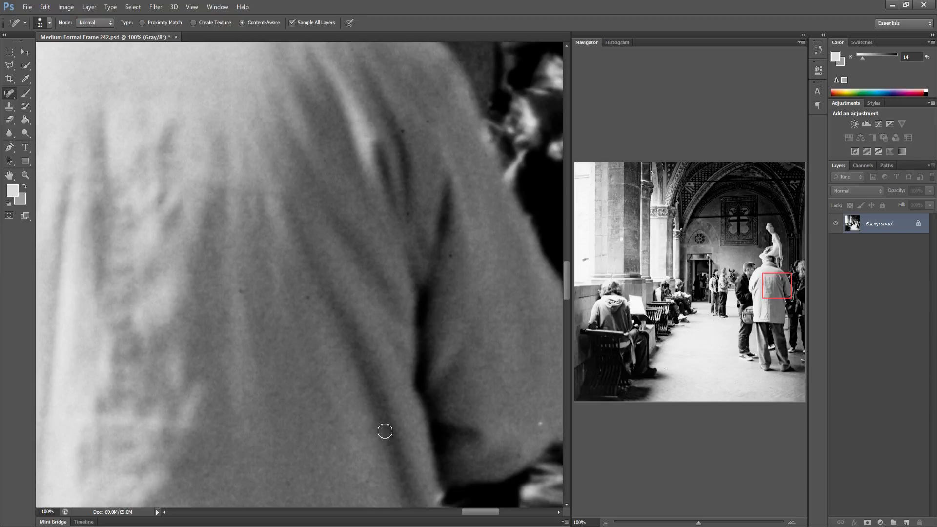
click(451, 255)
click(544, 425)
Heal the vertical scratch and a speck on the low wall at the left edge
drag(498, 387, 274, 373)
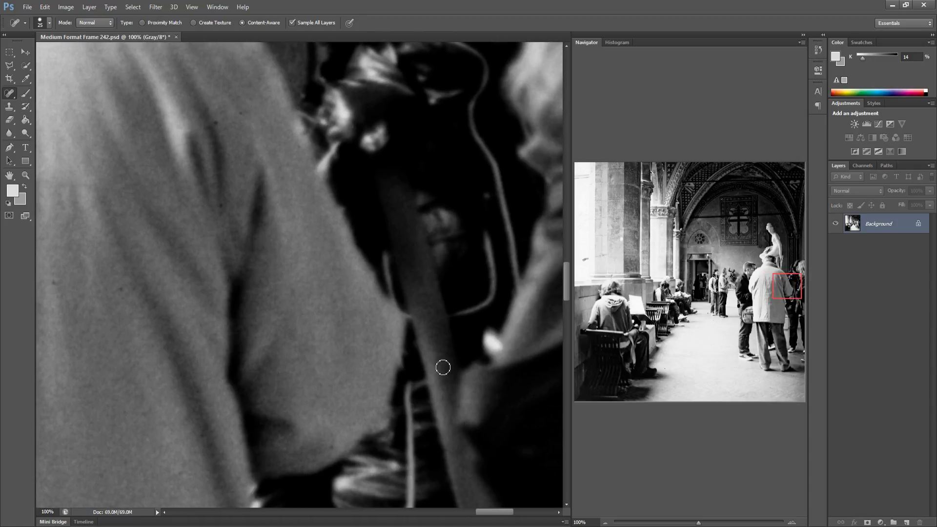
mouse_move(456, 370)
mouse_down()
mouse_move(350, 371)
mouse_move(305, 359)
mouse_up()
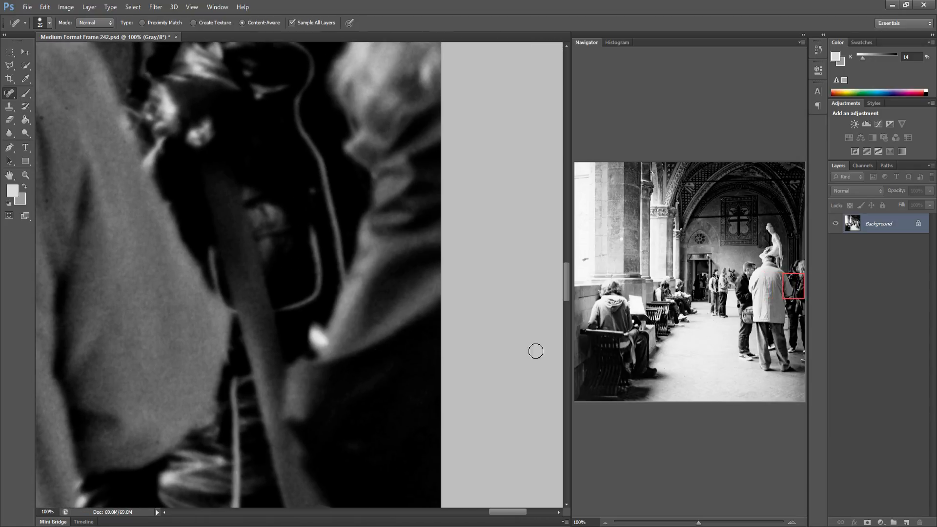
click(590, 292)
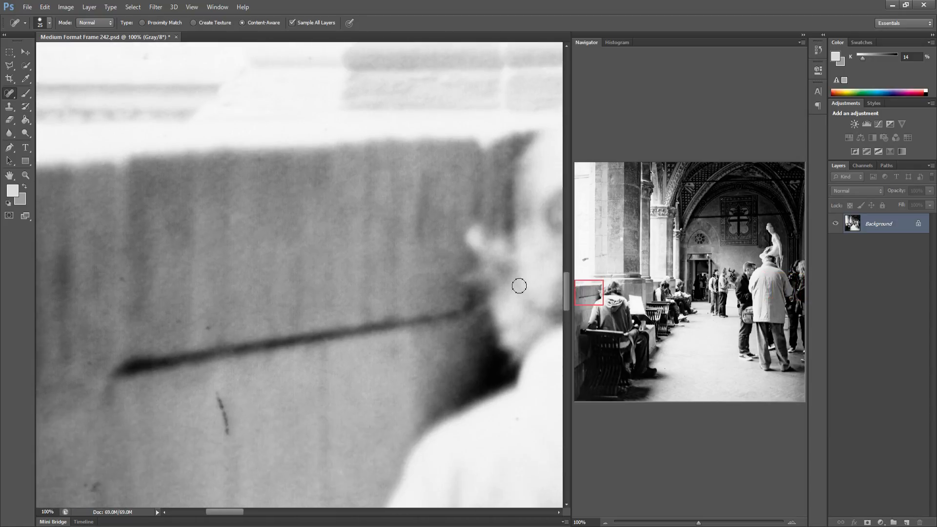
drag(215, 401, 230, 440)
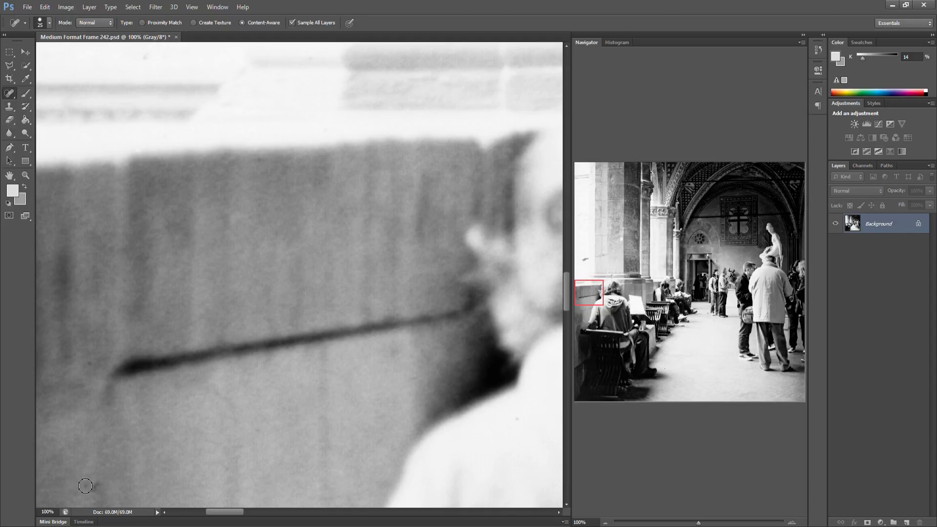
drag(82, 486, 103, 487)
Heal the specks on the hood of the seated reader in the foreground
drag(268, 416, 115, 397)
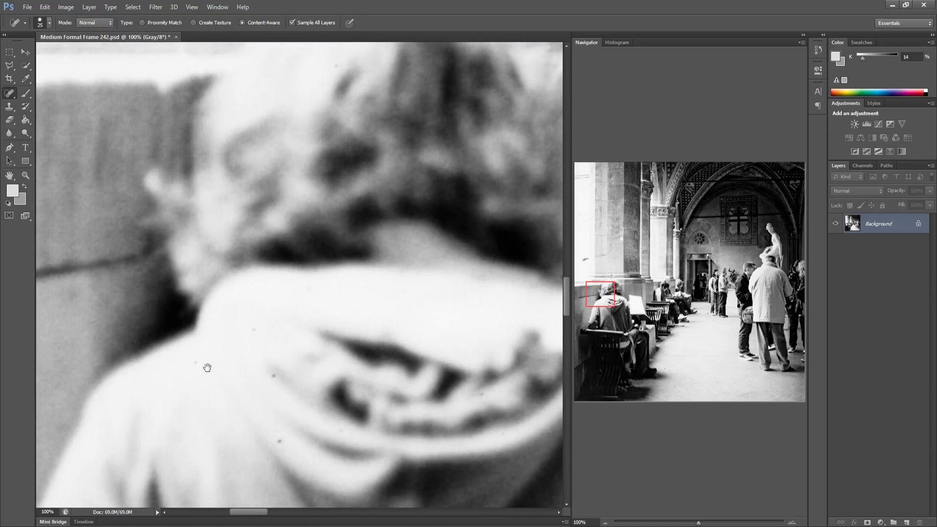
drag(207, 367, 195, 360)
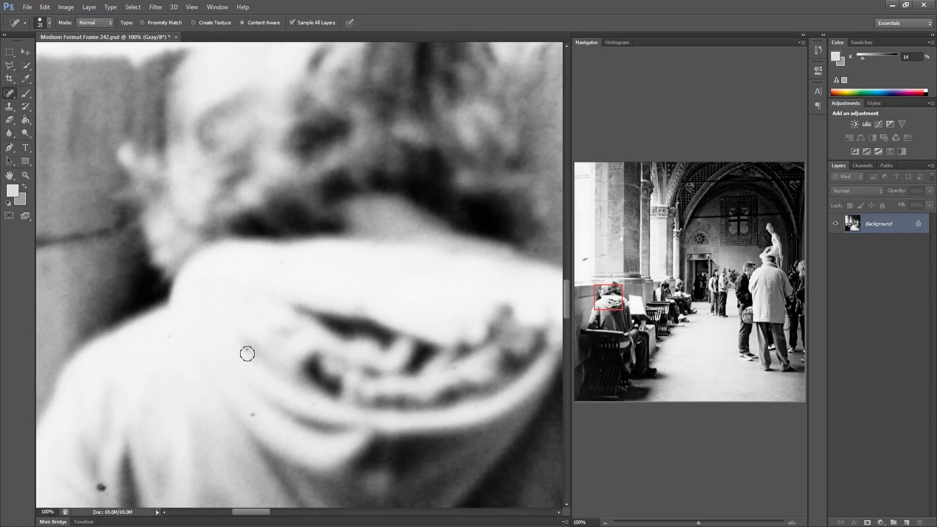
click(247, 350)
click(251, 415)
click(102, 488)
Heal the specks on the wall and white sheet beside the seated reader's shoulder
drag(230, 414, 59, 401)
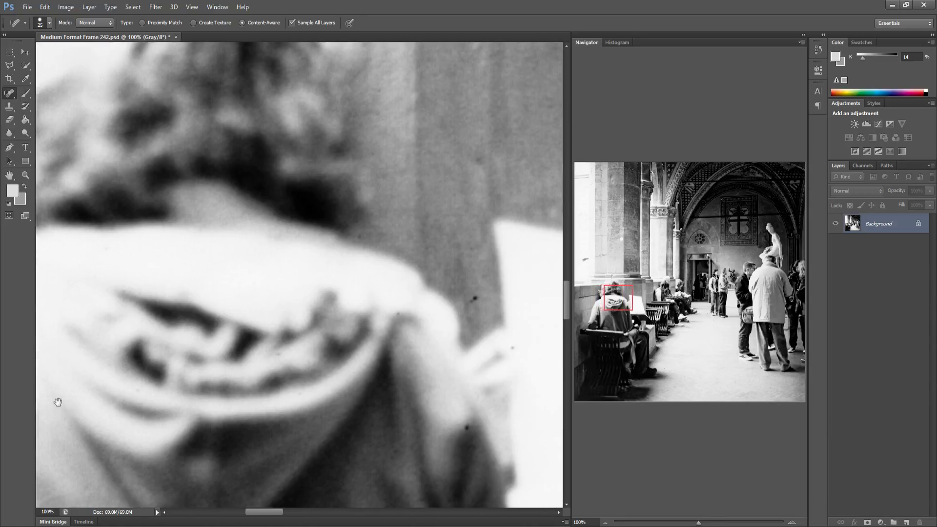
drag(370, 376, 215, 371)
click(312, 423)
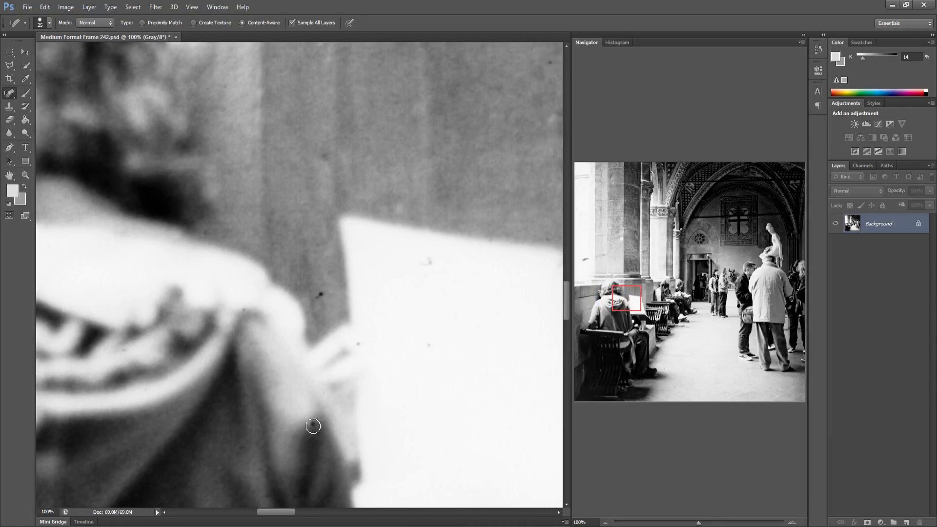
click(322, 293)
click(358, 344)
click(429, 263)
click(429, 346)
Heal the specks and the dark mark on the floor beside the legs of the man in jeans
drag(398, 360, 238, 355)
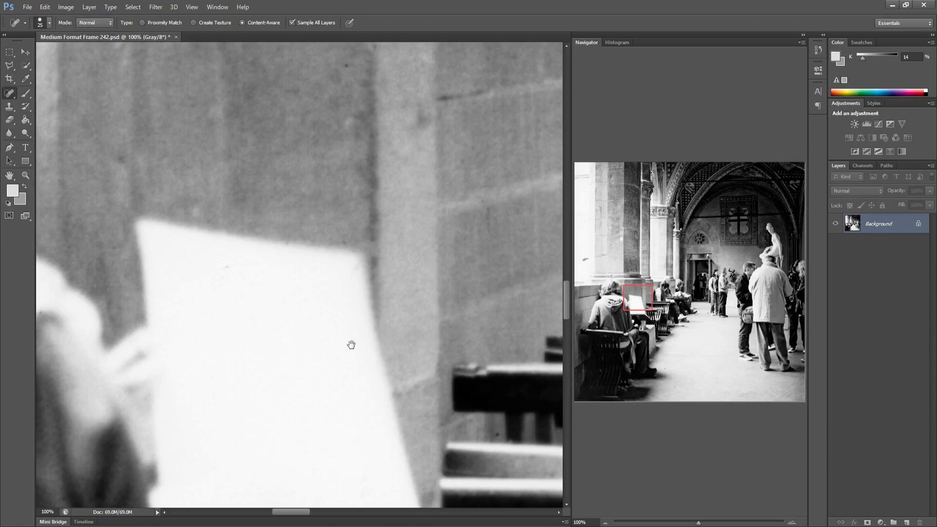
drag(352, 346, 198, 313)
drag(369, 325, 256, 323)
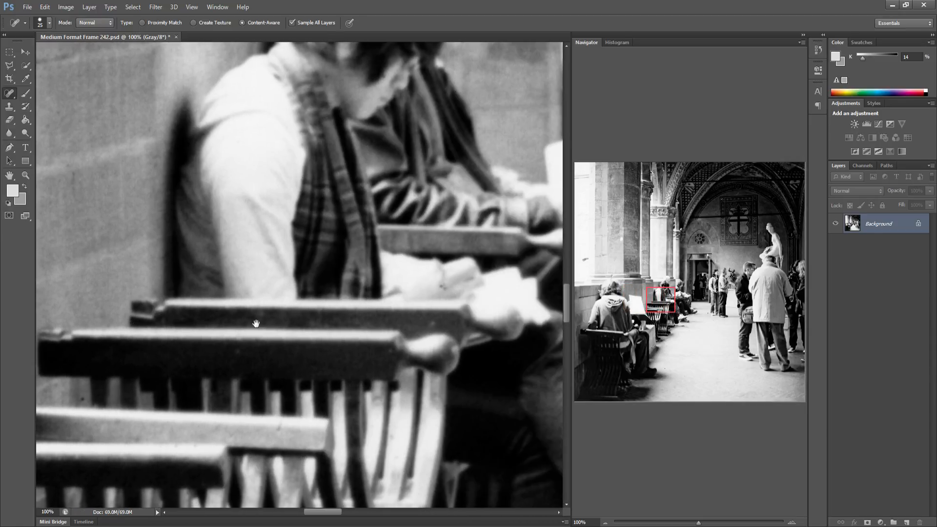
drag(282, 432, 271, 432)
drag(324, 416, 210, 424)
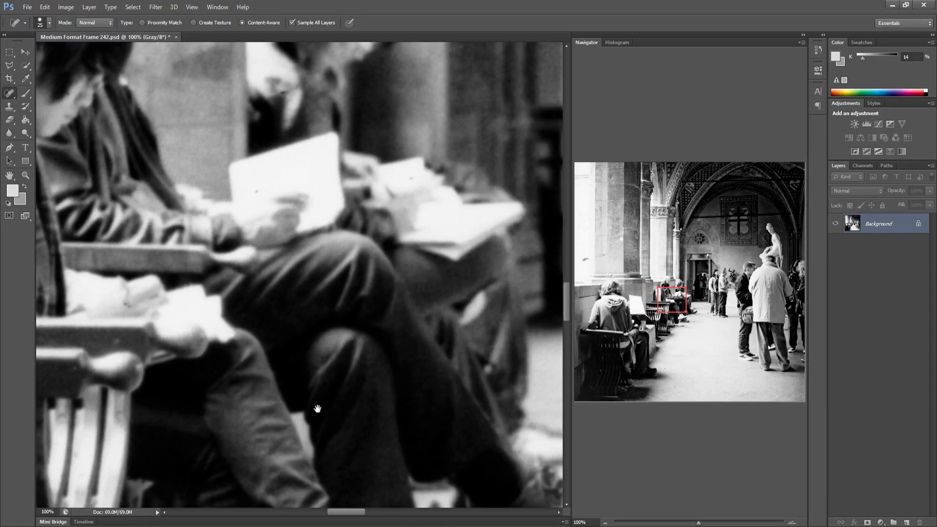
drag(302, 404, 183, 405)
mouse_move(338, 401)
mouse_down()
mouse_move(250, 401)
mouse_move(239, 349)
mouse_up()
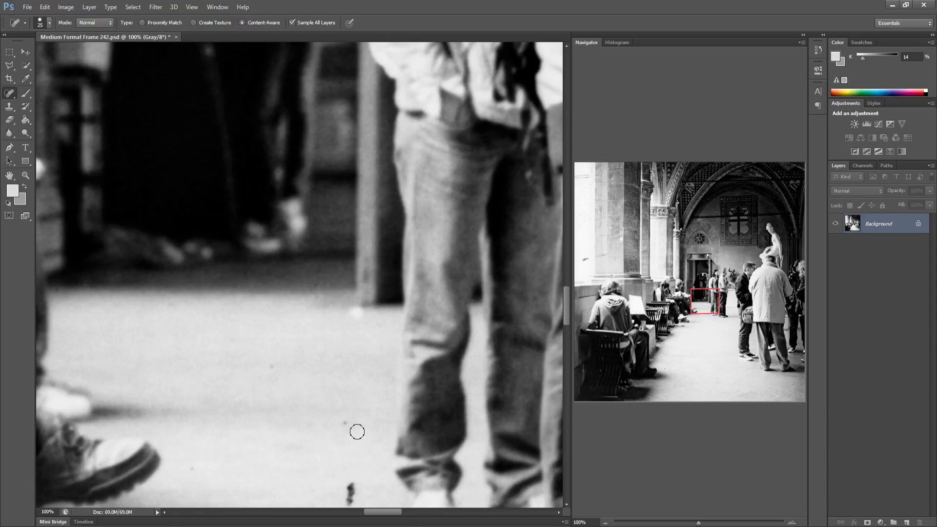
click(344, 422)
click(271, 366)
drag(331, 450, 280, 419)
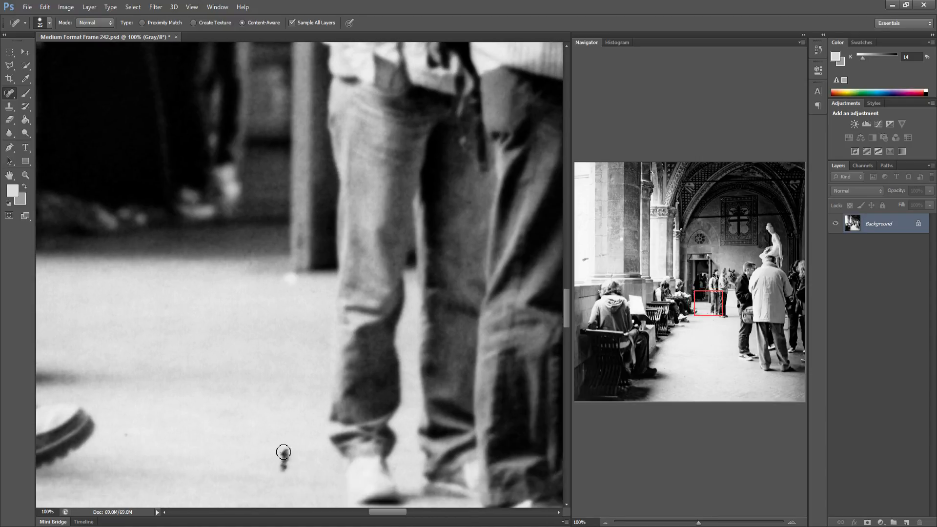
drag(281, 472, 285, 452)
Heal the remaining specks on the front of the man's white coat
drag(326, 426, 223, 425)
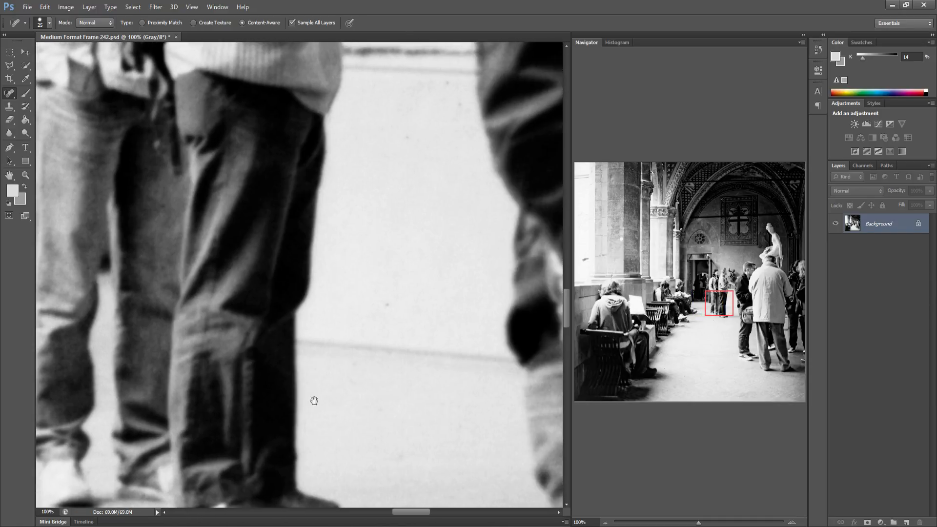
drag(313, 399, 281, 399)
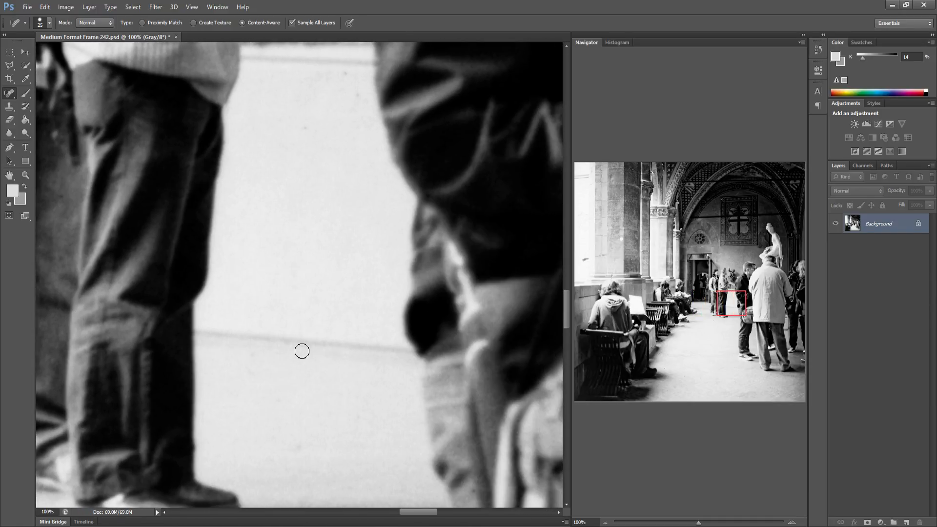
drag(288, 375, 216, 361)
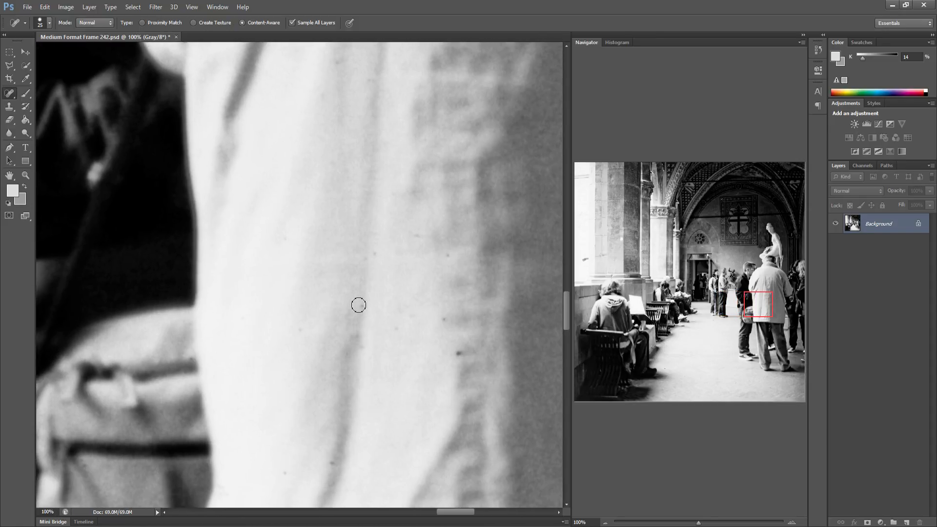
click(375, 251)
drag(447, 252, 414, 240)
Heal the scratches, dark mark and specks on the wall behind the seated reader's head
drag(369, 333, 247, 329)
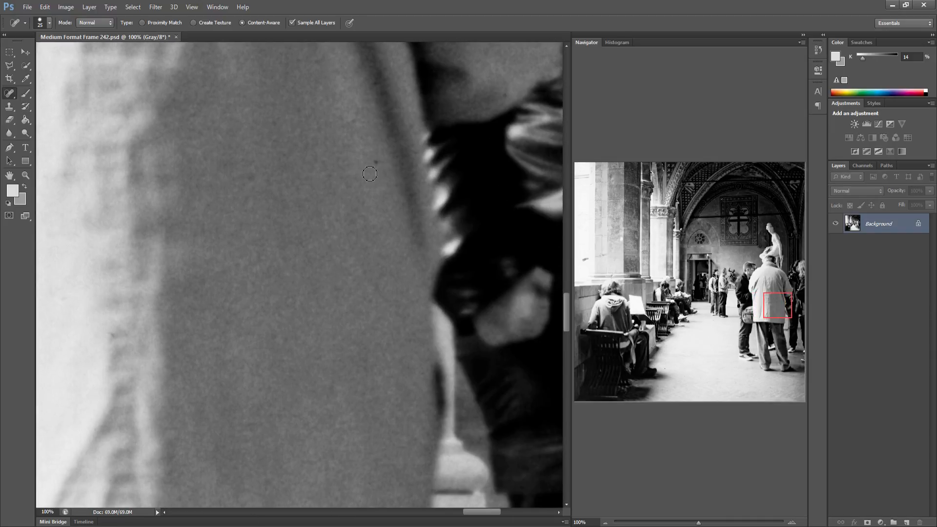
drag(323, 337, 190, 335)
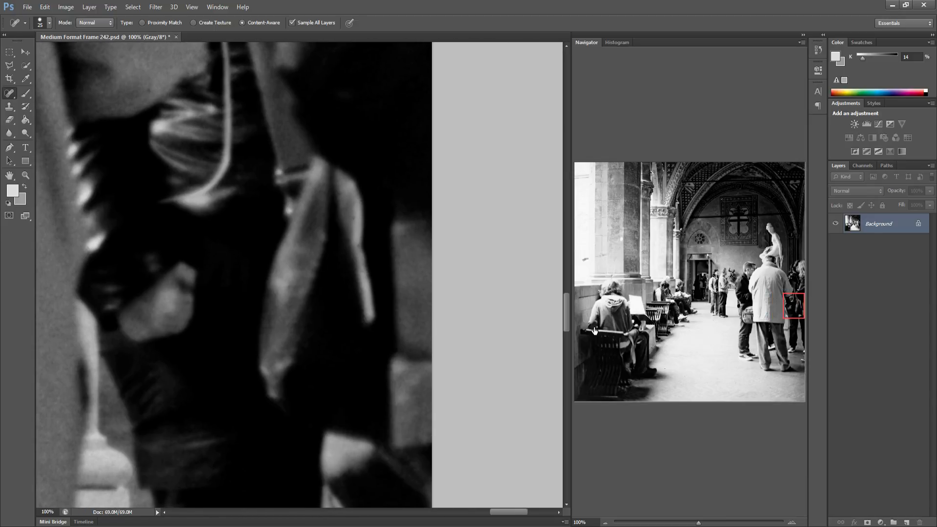
click(595, 331)
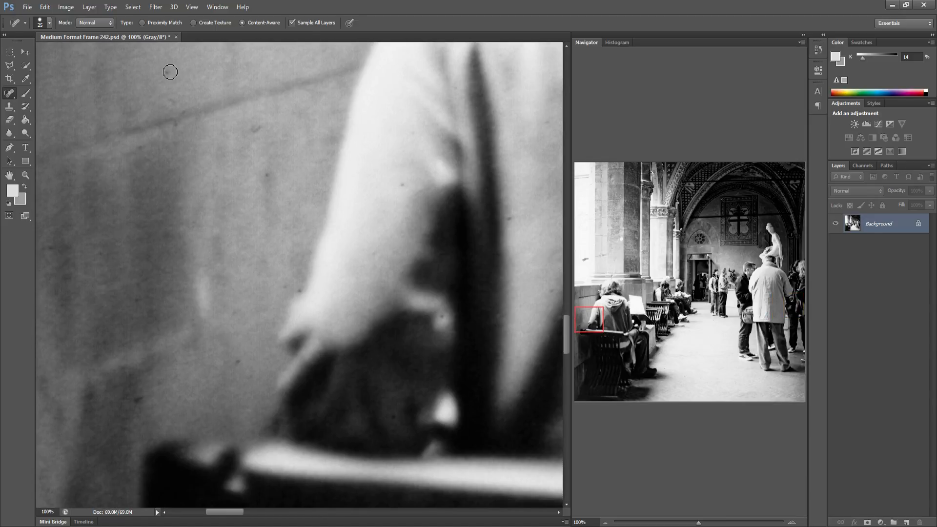
drag(166, 79, 175, 129)
click(175, 128)
click(139, 152)
drag(150, 174, 146, 192)
drag(98, 349, 113, 318)
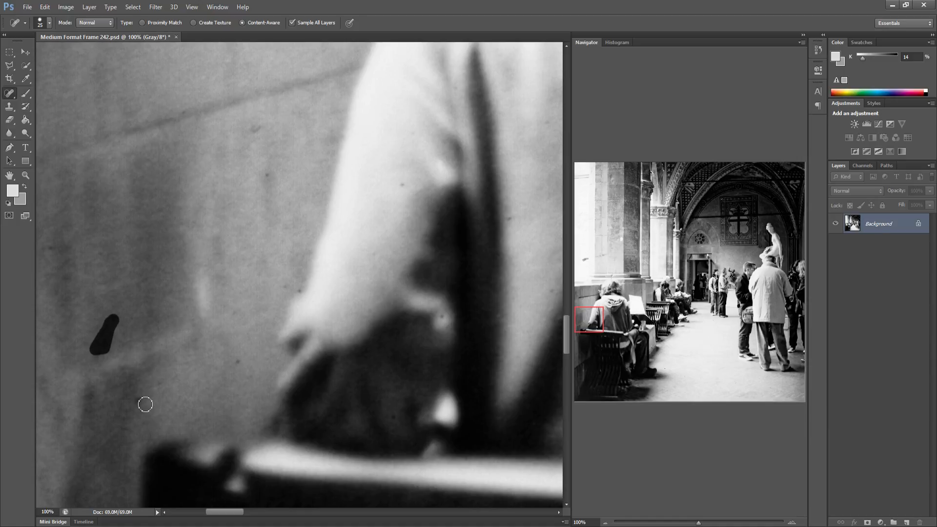
drag(142, 400, 131, 398)
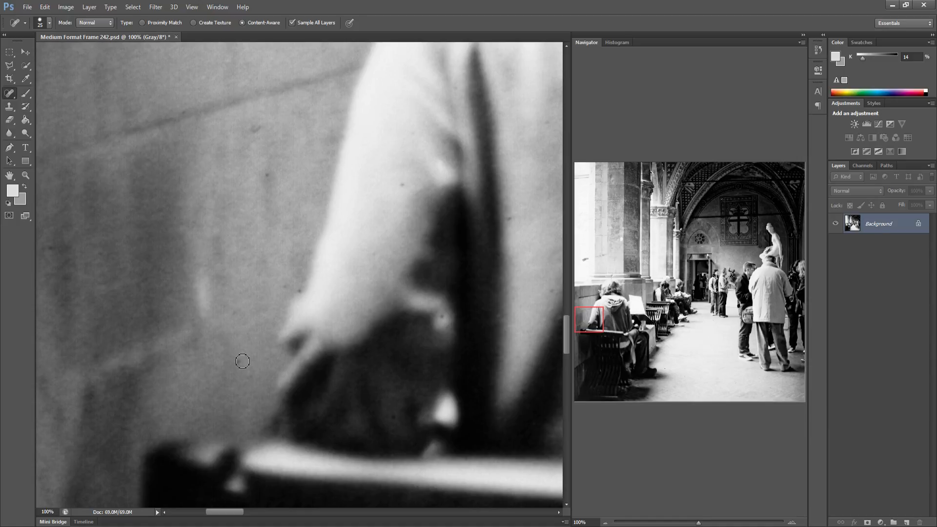
click(258, 128)
Heal the specks on the seated reader's back
drag(329, 302, 249, 308)
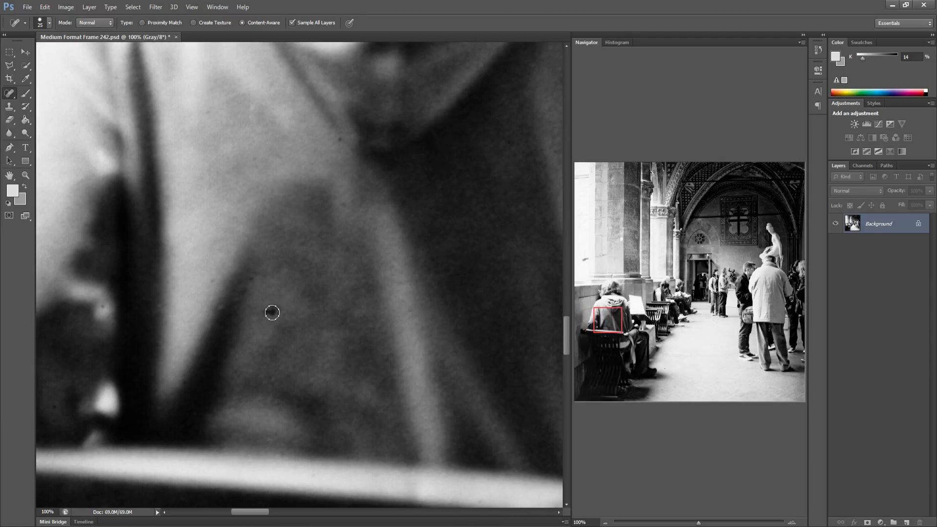
click(268, 311)
click(282, 313)
click(340, 138)
Heal a speck and a dark streak on the floor near the seated readers' feet
drag(322, 292, 88, 303)
mouse_move(337, 320)
mouse_down()
mouse_move(71, 305)
mouse_move(263, 315)
mouse_move(151, 311)
mouse_up()
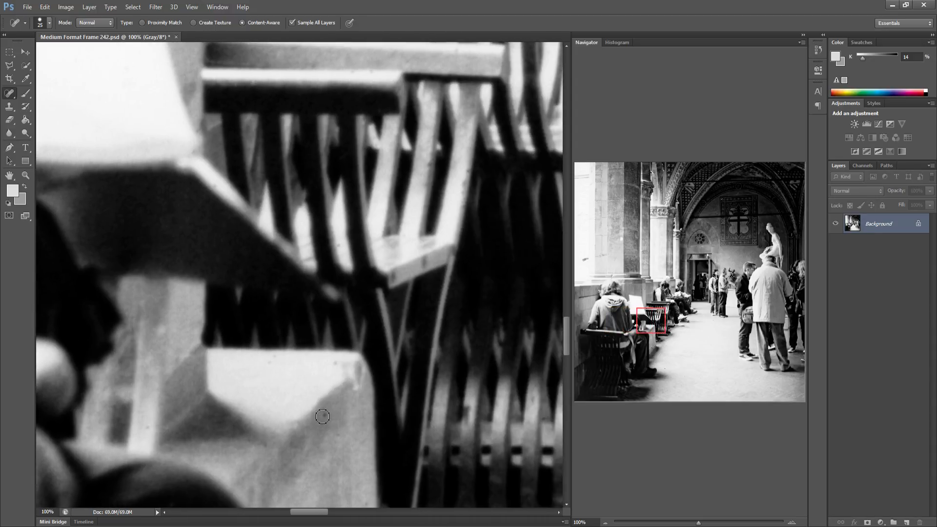
drag(325, 396, 157, 383)
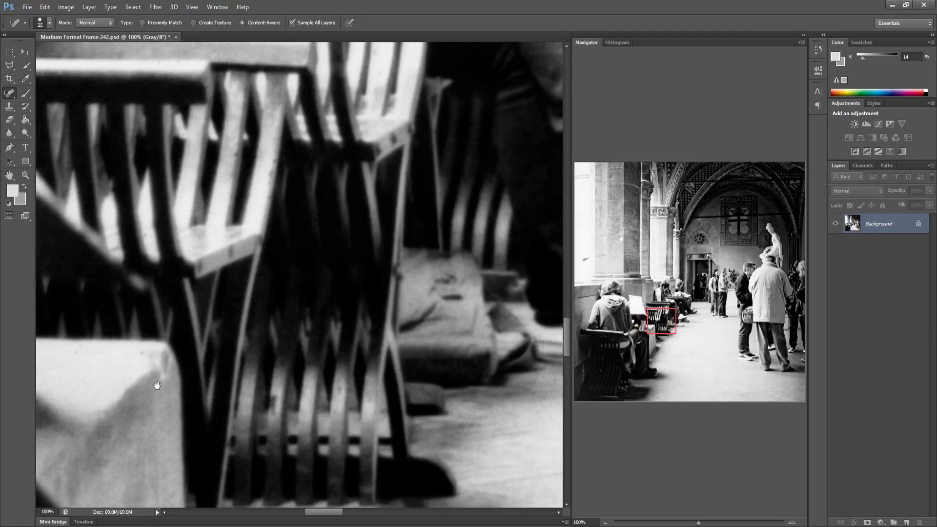
drag(391, 403, 238, 386)
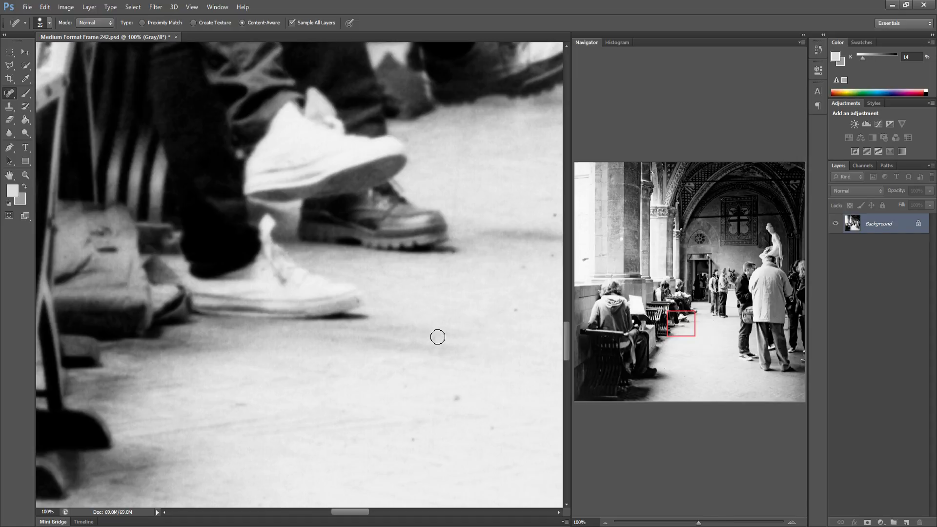
click(449, 398)
mouse_move(413, 441)
mouse_down()
mouse_move(457, 400)
mouse_move(493, 427)
mouse_up()
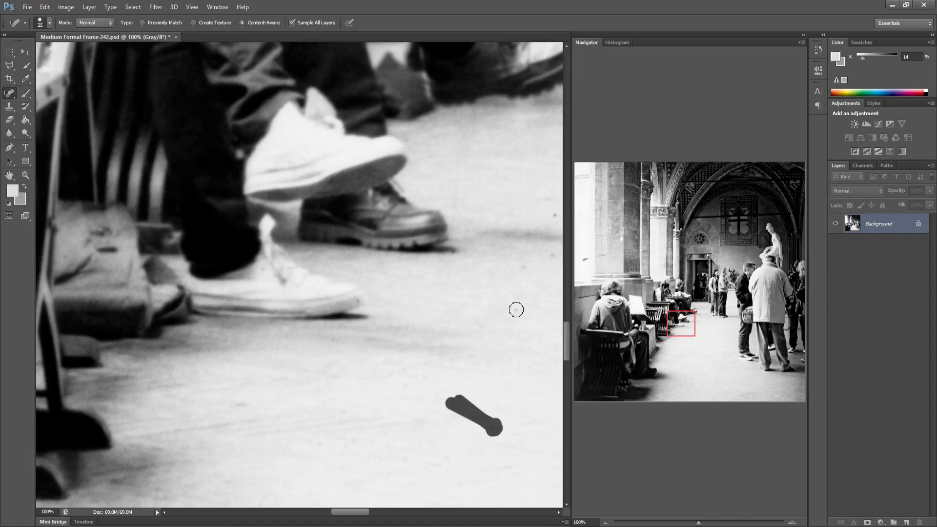
Heal the specks and the curved hair on the open corridor floor
mouse_move(516, 309)
mouse_down()
mouse_move(493, 427)
mouse_move(492, 349)
mouse_move(440, 364)
mouse_move(453, 366)
mouse_move(246, 367)
mouse_up()
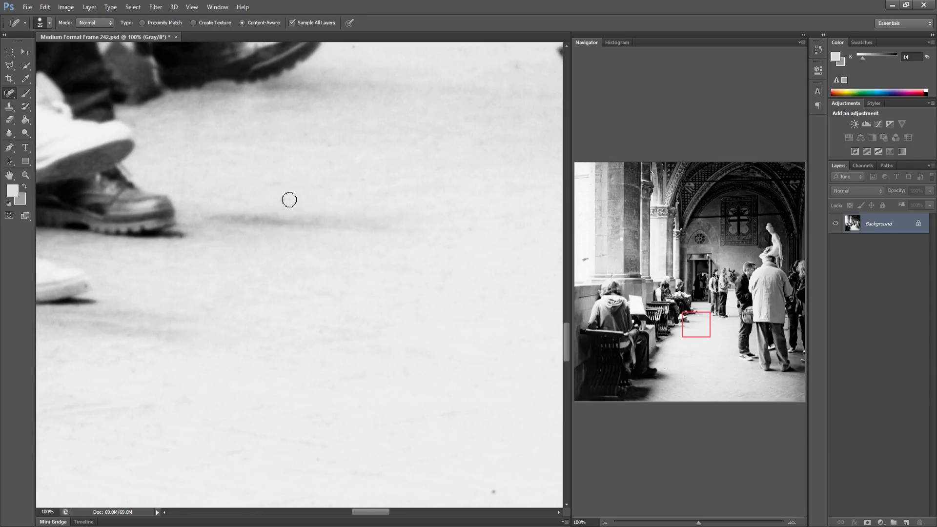
click(289, 199)
mouse_move(368, 308)
mouse_down()
mouse_move(308, 283)
mouse_move(259, 284)
mouse_up()
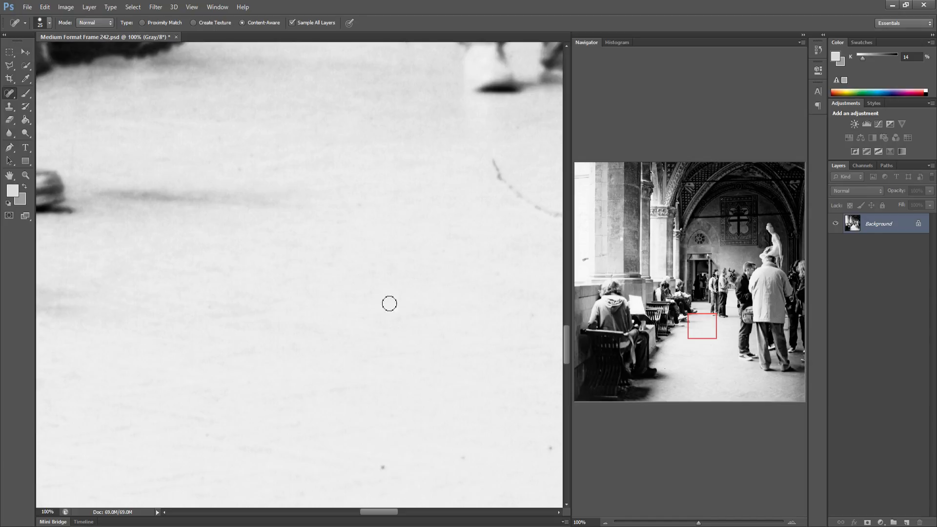
click(382, 467)
mouse_move(490, 155)
mouse_down()
mouse_move(529, 201)
mouse_move(522, 208)
mouse_up()
Heal more specks on the floor in front of the standing group
drag(312, 342, 240, 341)
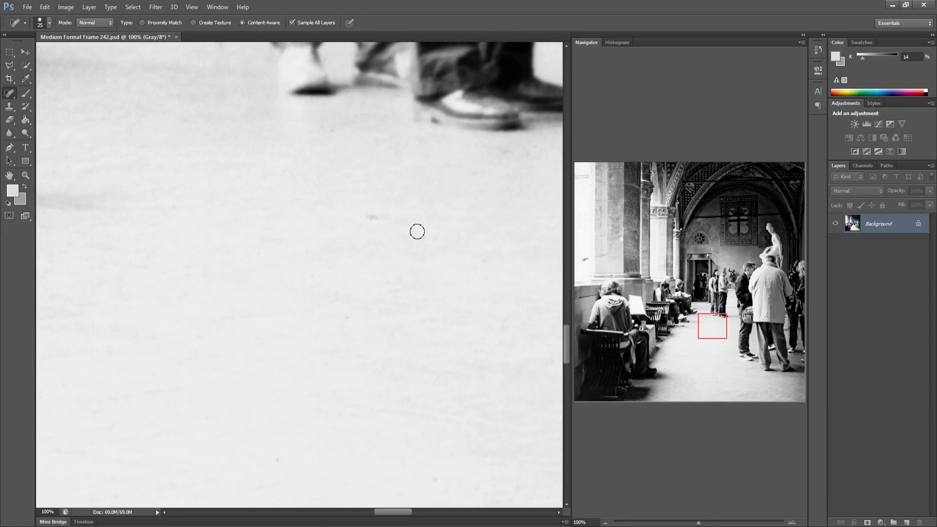
drag(388, 274, 320, 274)
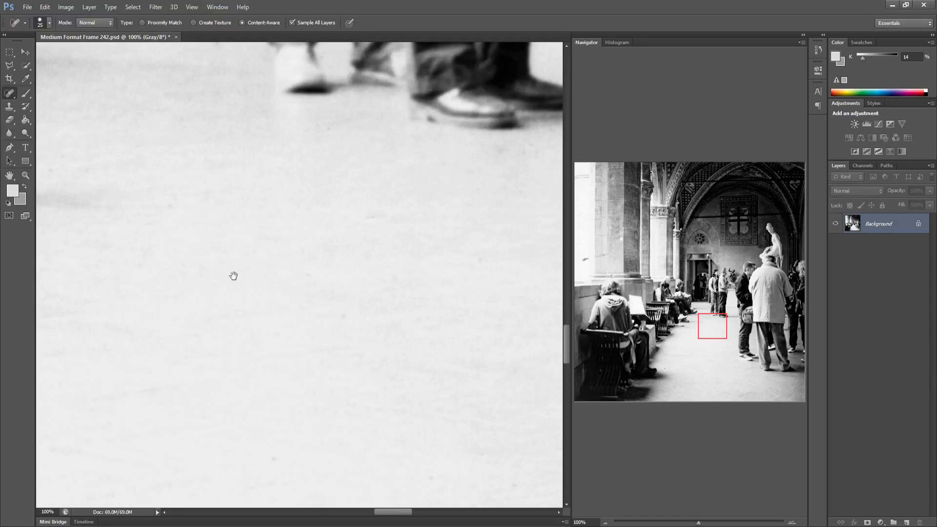
drag(233, 276, 193, 272)
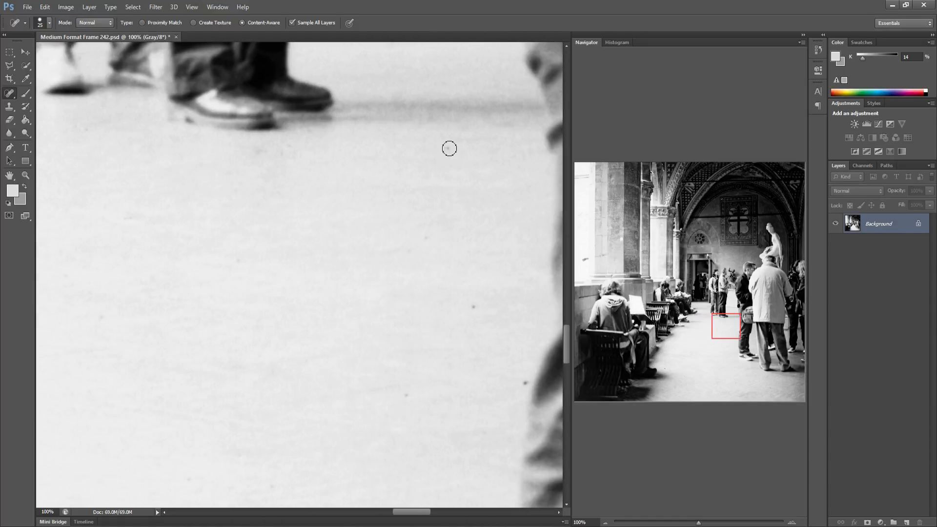
click(449, 148)
click(476, 307)
click(525, 384)
Heal the streak and specks around the legs of the man in the dark jacket
mouse_move(387, 419)
mouse_down()
mouse_move(286, 394)
mouse_move(322, 425)
mouse_move(303, 424)
mouse_up()
drag(337, 397, 384, 399)
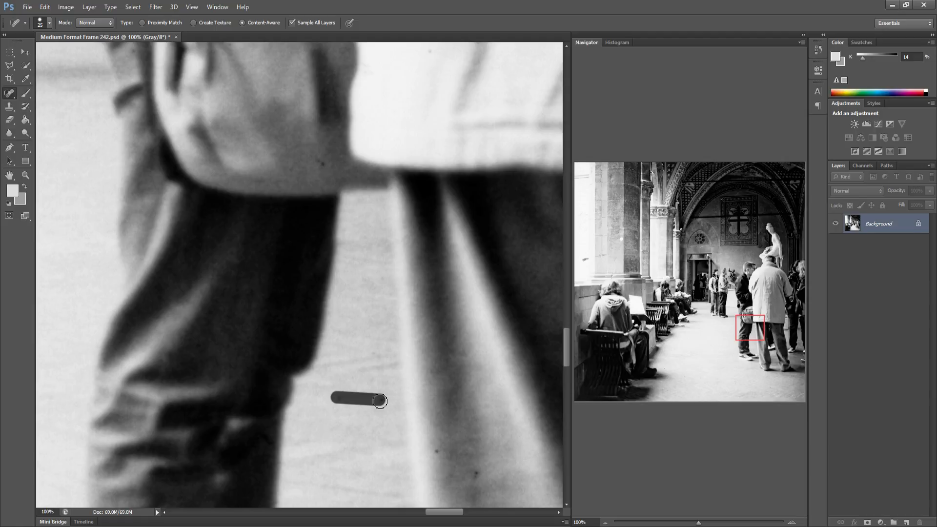
click(324, 164)
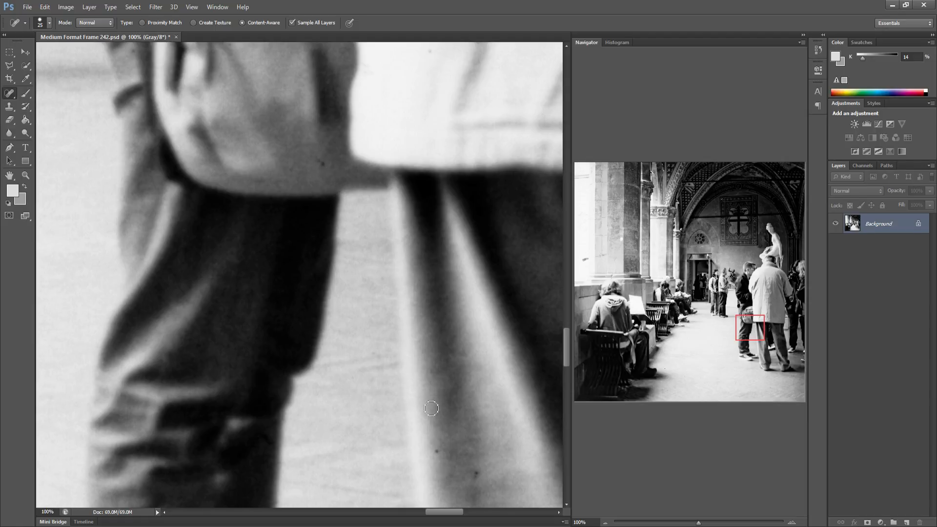
click(437, 451)
Heal the bright specks in the dark shadow under the foreground bench
drag(372, 395, 217, 380)
mouse_move(513, 381)
mouse_down()
mouse_move(335, 378)
mouse_move(151, 339)
mouse_up()
mouse_move(369, 328)
mouse_down()
mouse_move(289, 324)
mouse_move(194, 336)
mouse_up()
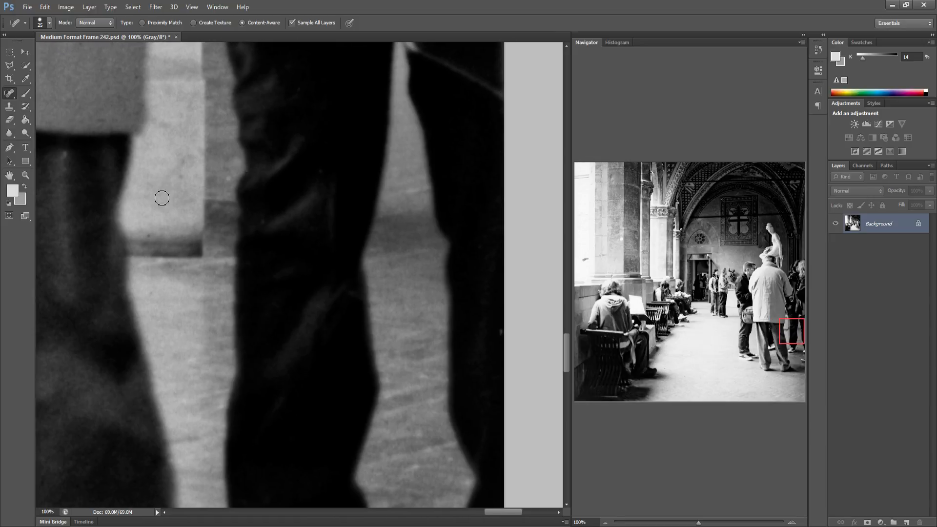
click(604, 351)
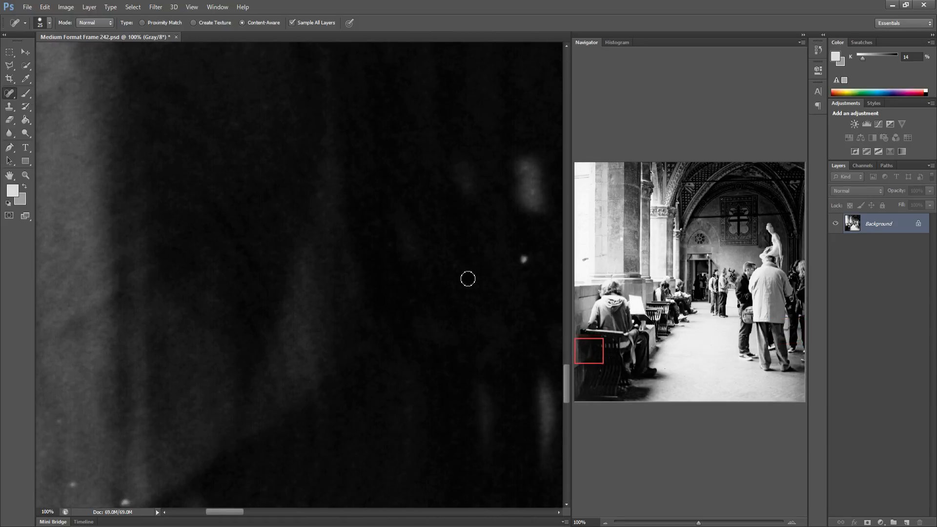
drag(298, 302, 293, 221)
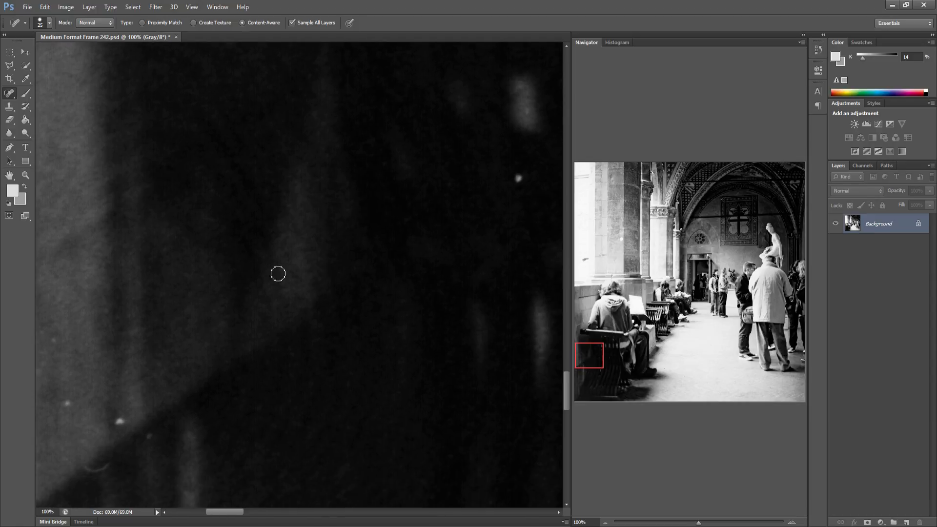
mouse_move(60, 401)
mouse_down()
mouse_move(126, 426)
mouse_move(116, 414)
mouse_up()
click(54, 339)
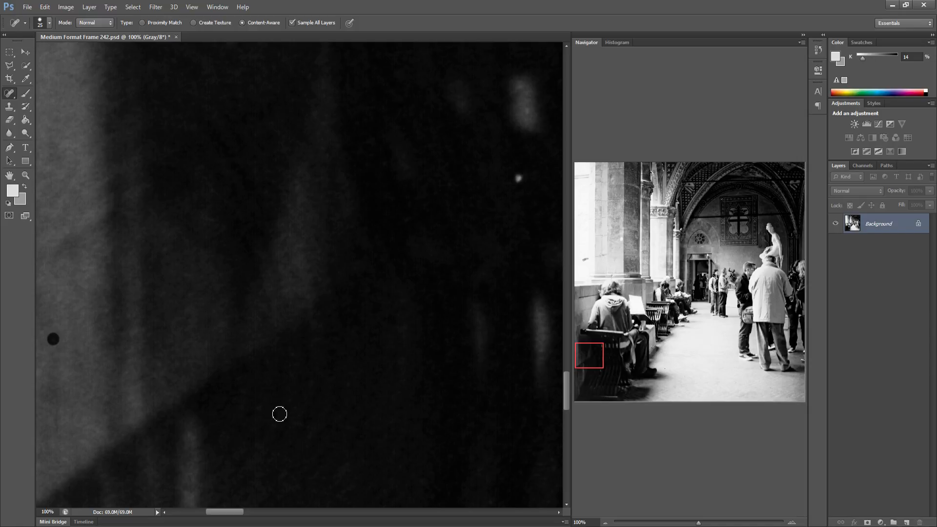
Heal a small speck in the dark shadow area beside the foreground bench
drag(256, 398, 21, 379)
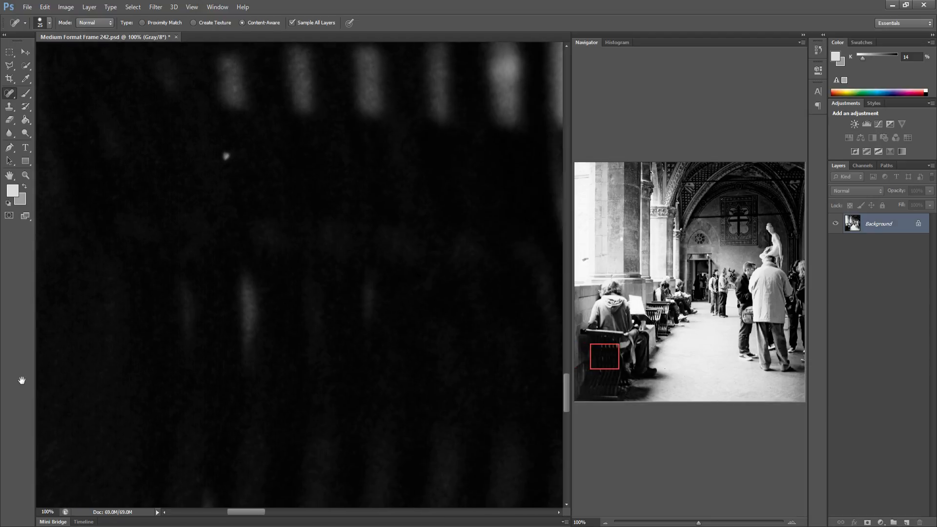
drag(229, 366, 86, 363)
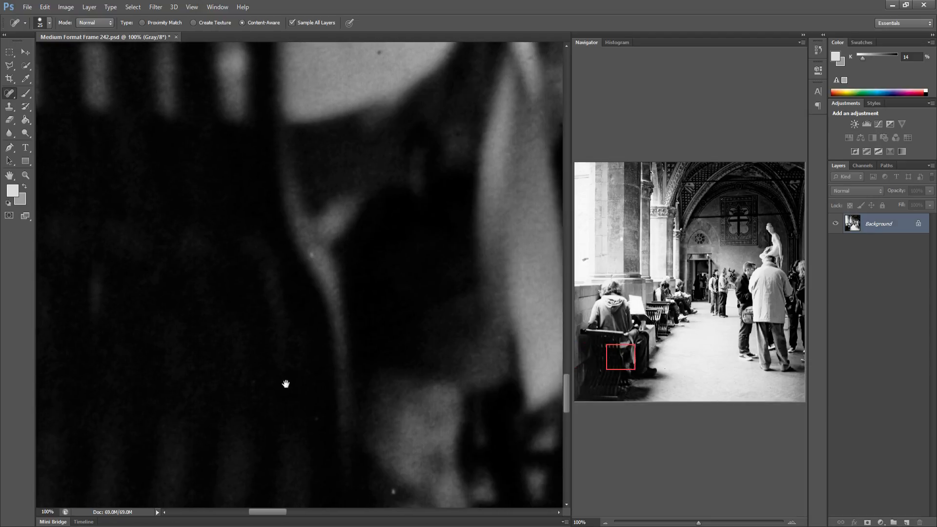
drag(245, 381, 157, 389)
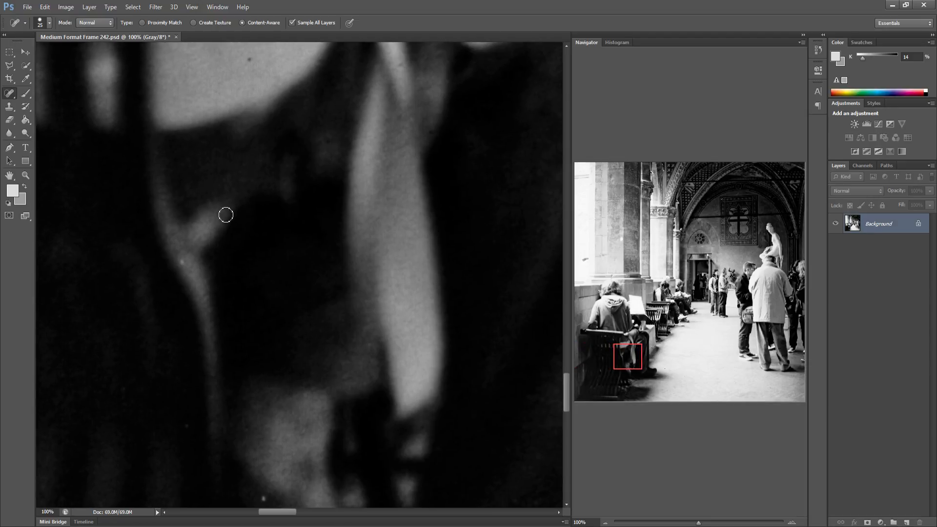
click(248, 57)
Heal the specks on the bright floor along the edge of the seated man's shadow
drag(336, 260, 131, 257)
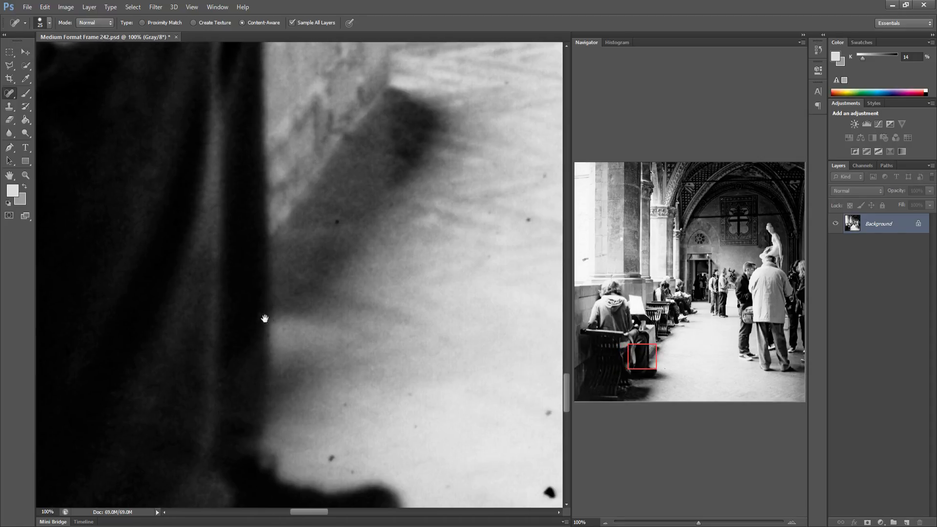
drag(222, 306, 159, 297)
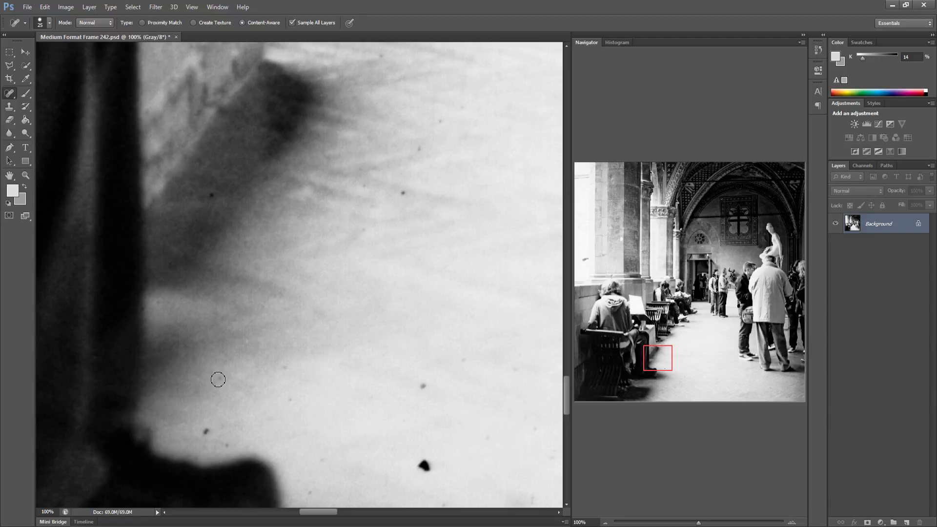
drag(219, 378, 213, 382)
drag(197, 361, 192, 363)
drag(205, 431, 196, 391)
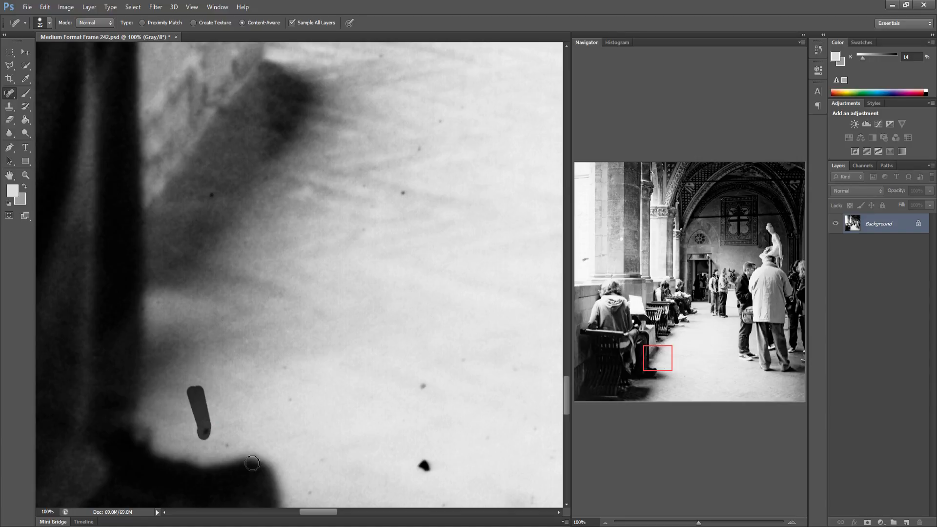
click(231, 448)
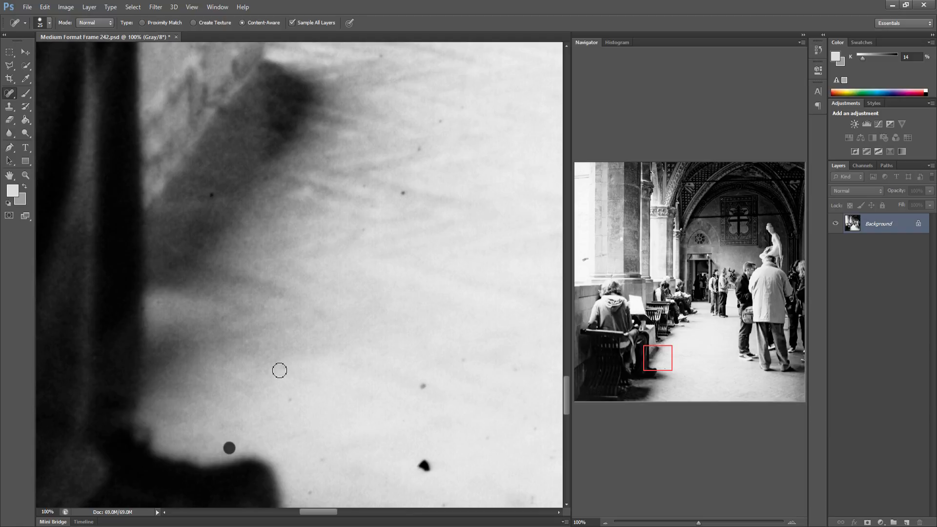
drag(288, 400, 285, 367)
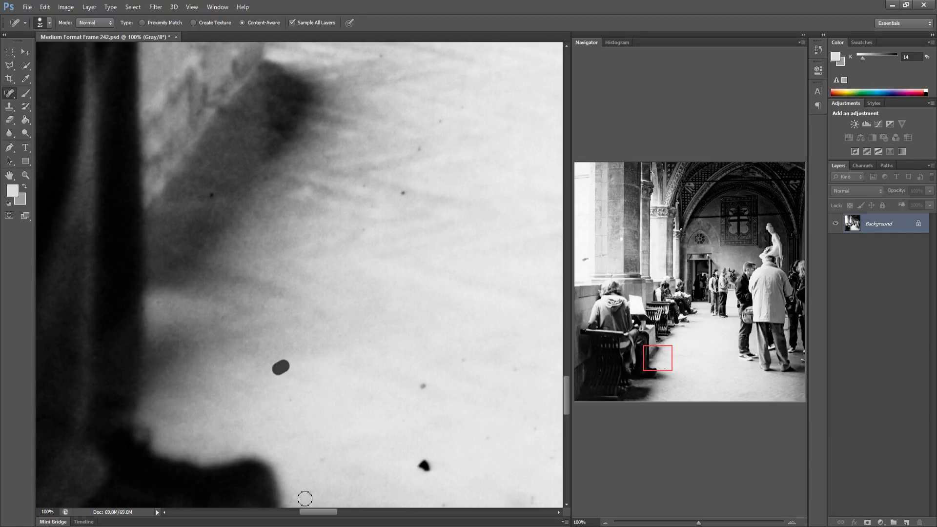
drag(303, 496, 324, 460)
Heal the dark blob, streak and scattered specks on the floor beside the bench shadow
shift+click(425, 465)
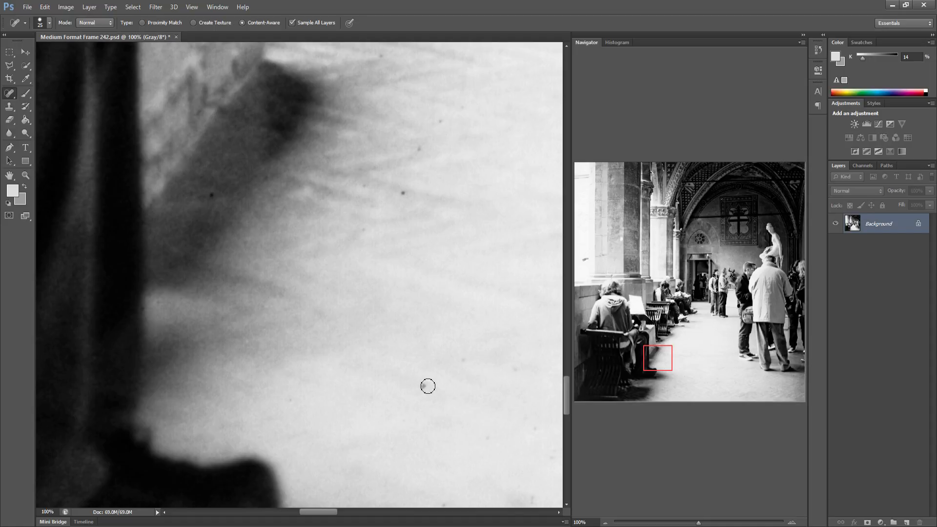
click(423, 385)
drag(511, 366, 462, 360)
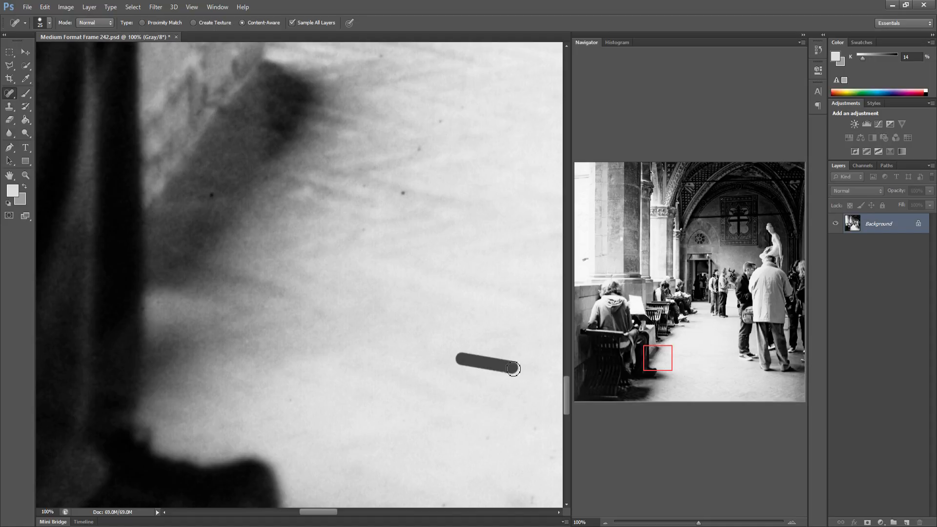
shift+click(403, 192)
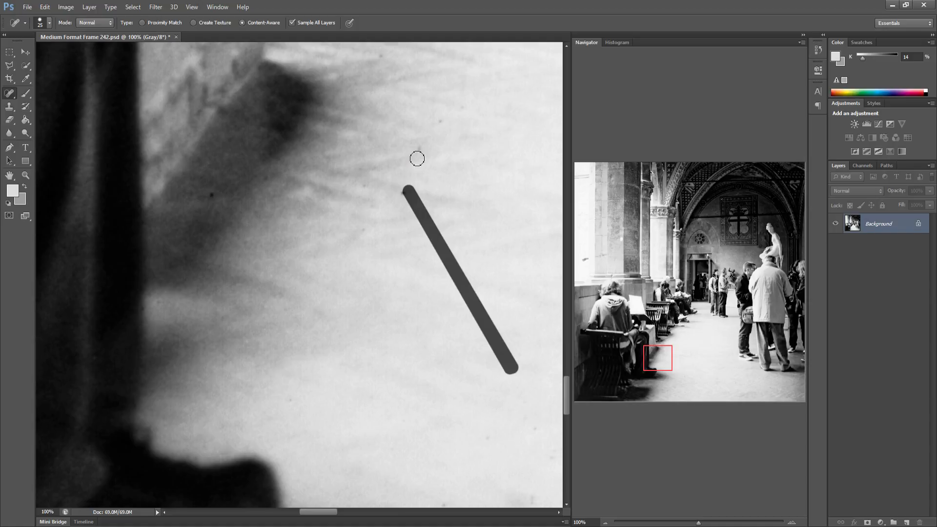
click(419, 150)
click(437, 123)
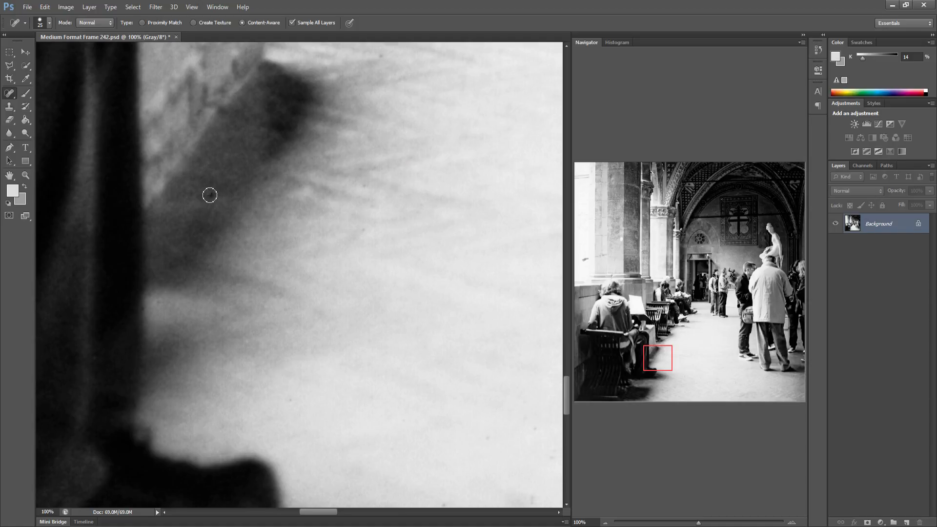
click(381, 54)
click(371, 90)
click(354, 81)
Heal the scattered specks on the open floor in the middle of the corridor
drag(338, 335, 147, 307)
mouse_move(241, 353)
mouse_down()
mouse_move(195, 366)
mouse_move(193, 393)
mouse_up()
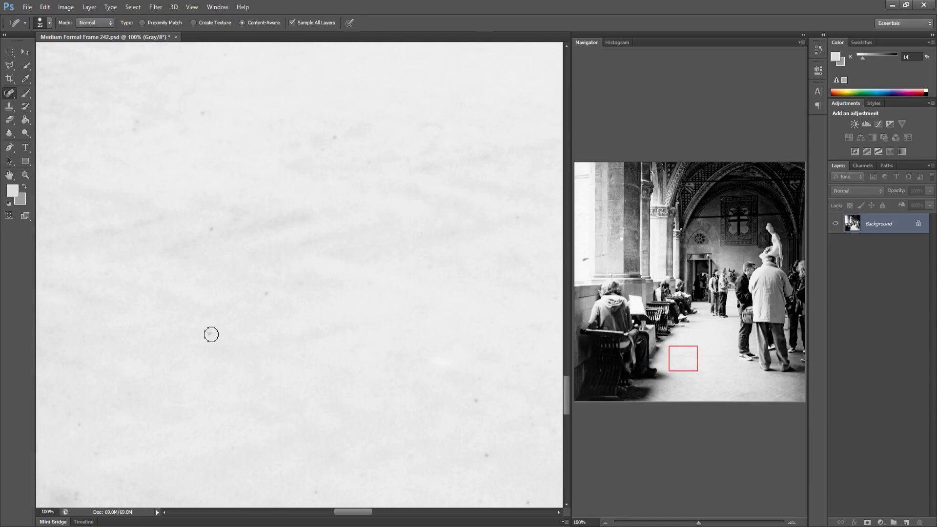
click(211, 334)
click(267, 293)
drag(137, 117, 134, 136)
click(204, 114)
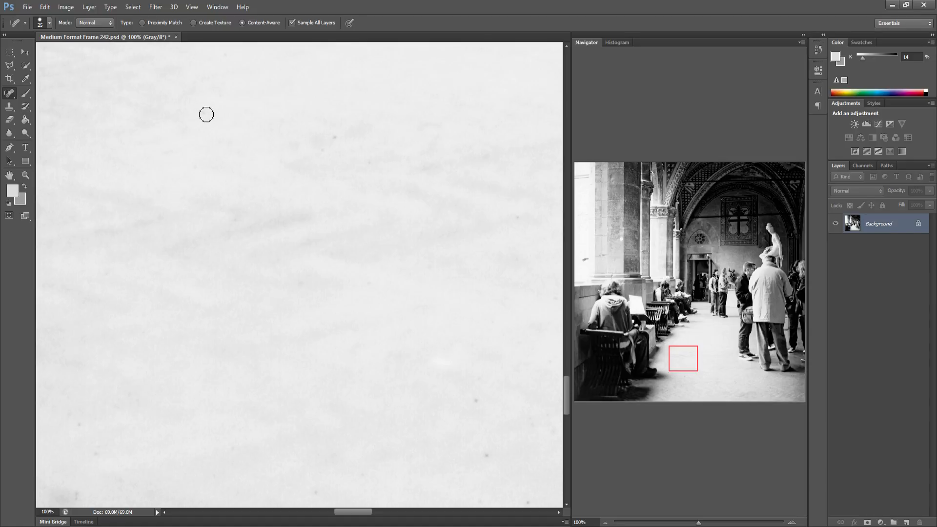
click(335, 137)
drag(315, 152, 373, 164)
click(476, 402)
Heal more specks and short streaks on the corridor floor further right
drag(338, 435, 163, 411)
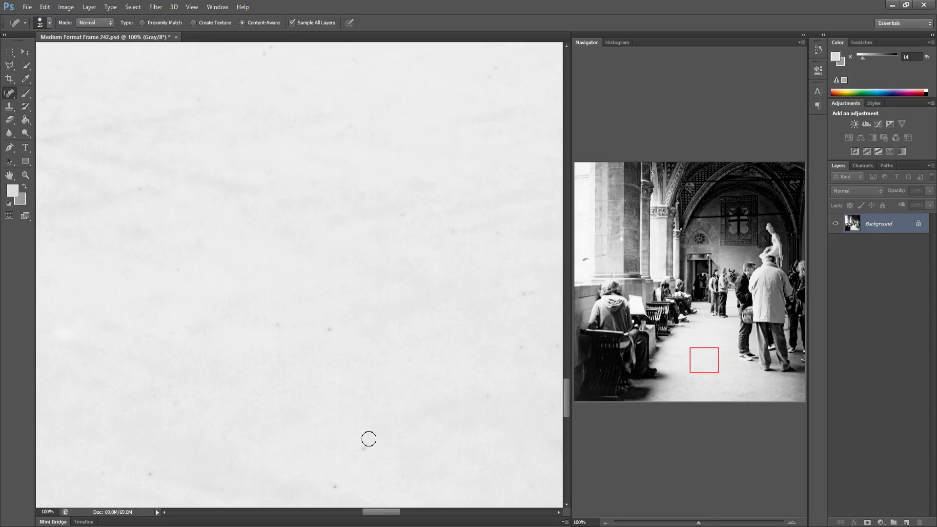
drag(335, 485, 367, 447)
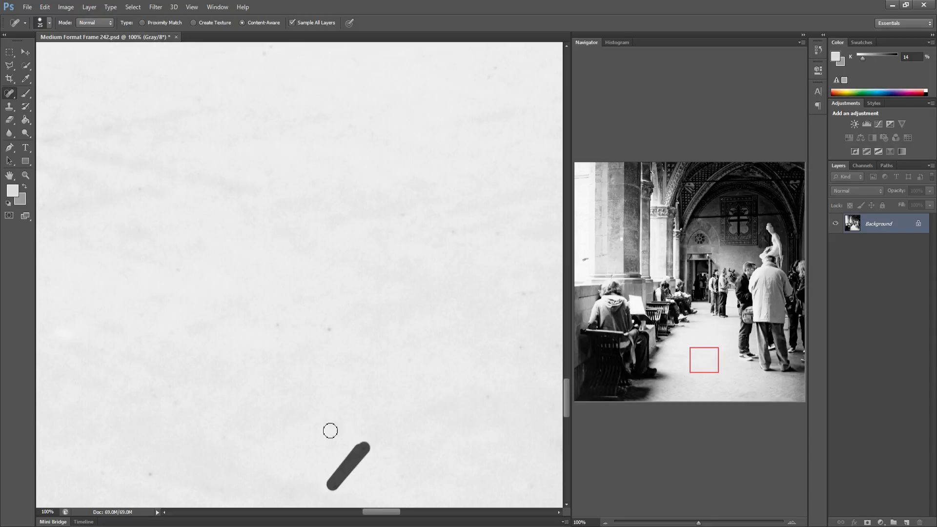
click(271, 321)
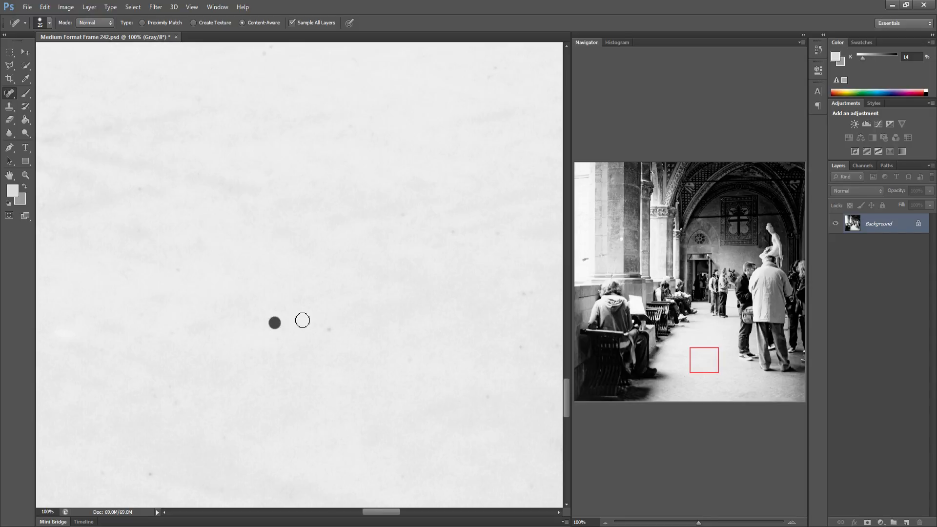
drag(320, 324, 326, 327)
drag(271, 320, 311, 361)
drag(526, 344, 487, 401)
drag(516, 350, 525, 343)
click(521, 292)
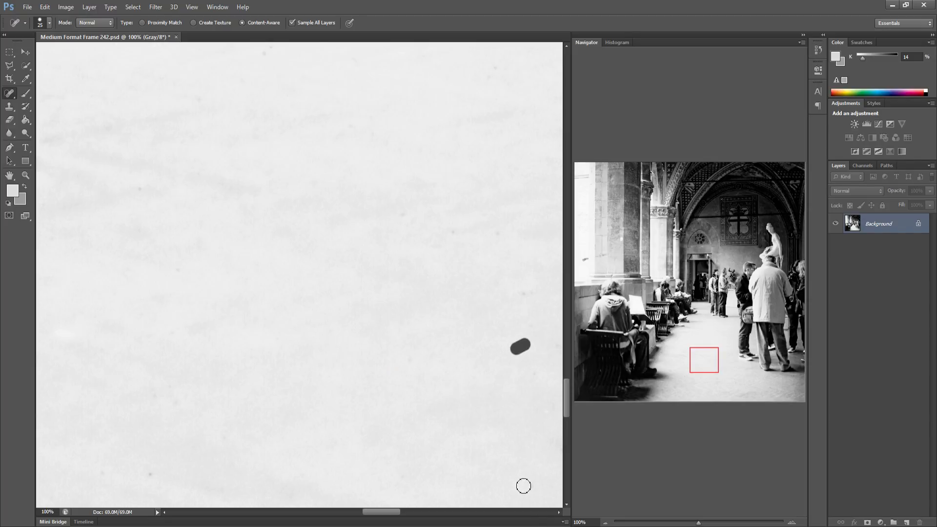
drag(523, 484, 488, 449)
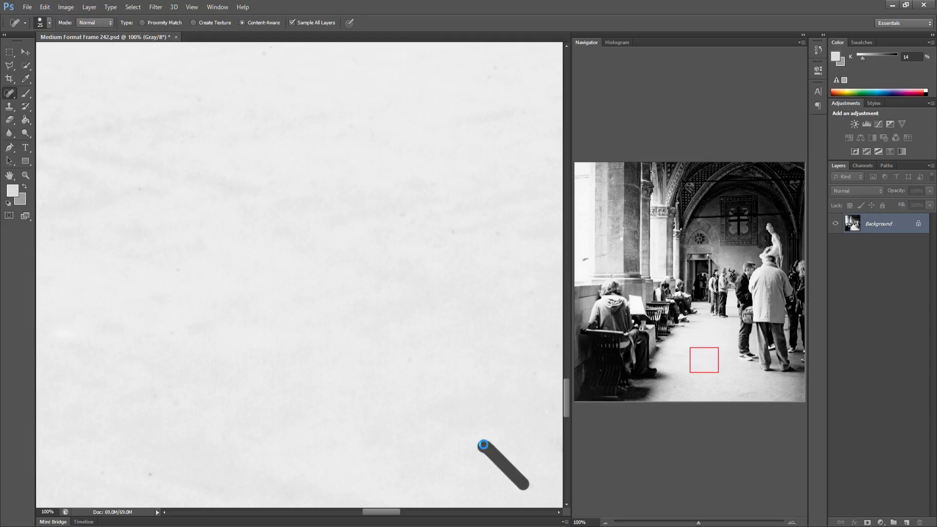
Heal the specks on the floor approaching the standing men's feet
drag(429, 424, 224, 408)
drag(356, 439, 341, 436)
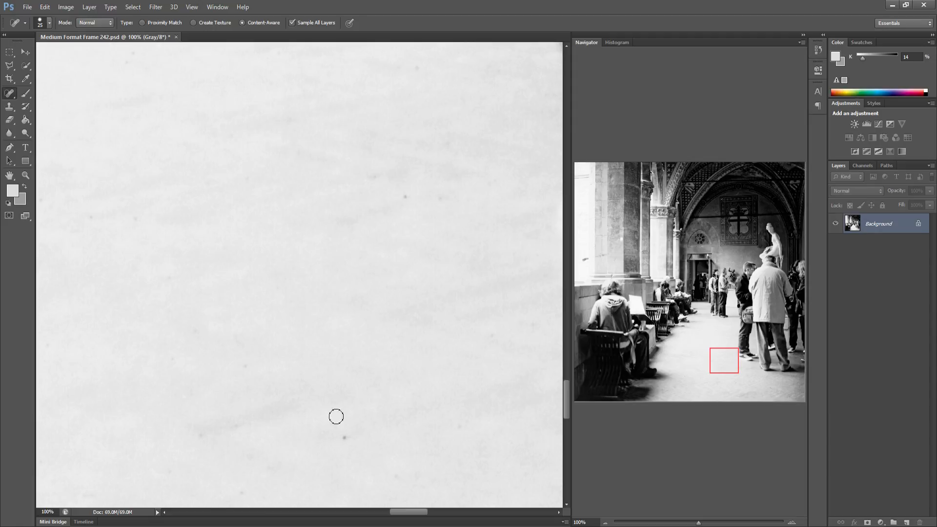
drag(239, 364, 246, 361)
drag(400, 196, 377, 174)
drag(429, 193, 445, 194)
click(486, 183)
click(447, 140)
Heal the specks on the floor around the sneaker of the man in the dark jacket
key(space)
drag(368, 335, 232, 352)
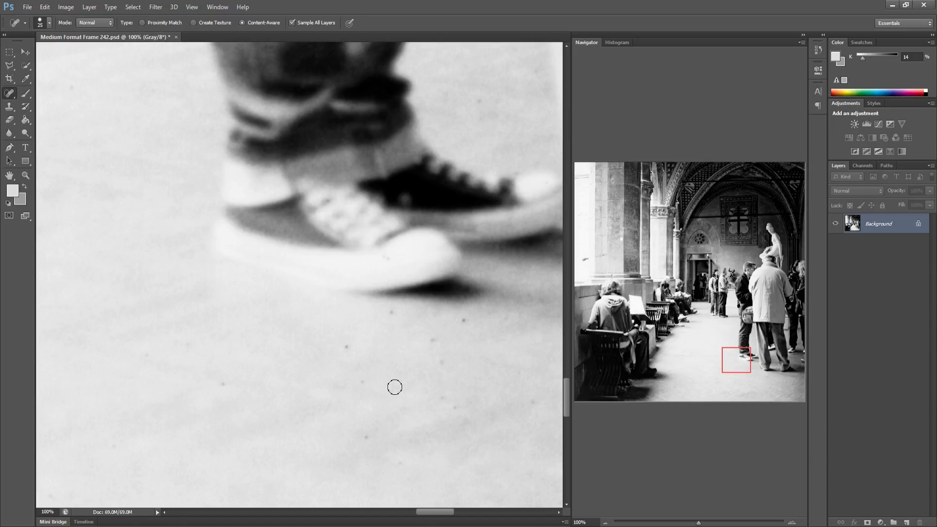
click(364, 382)
drag(370, 436, 375, 433)
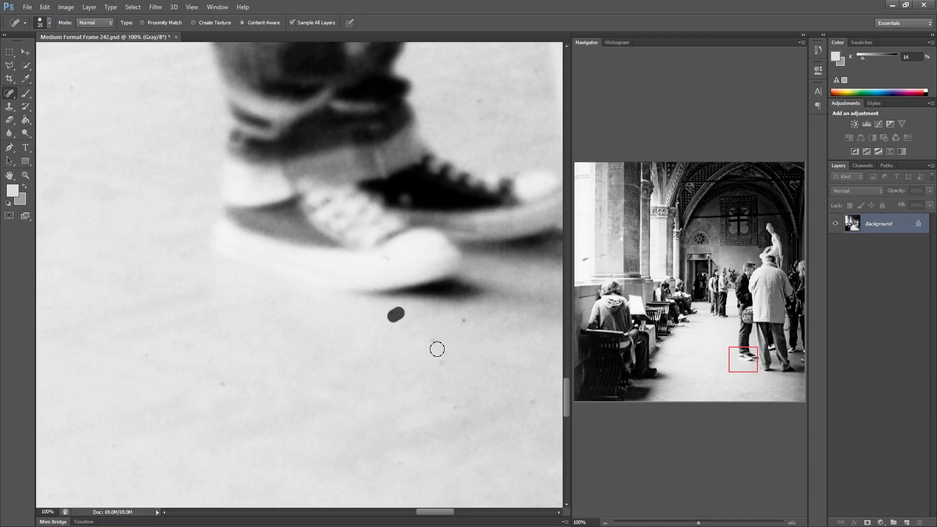
mouse_move(428, 344)
mouse_down()
mouse_move(465, 318)
mouse_move(449, 397)
mouse_move(437, 414)
mouse_up()
click(492, 424)
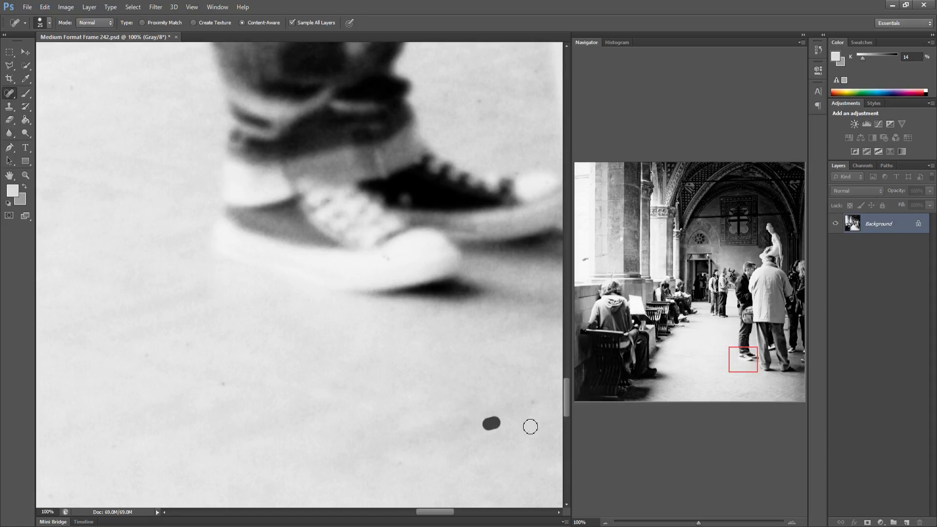
Heal the scratch on the trouser leg and the specks on the floor around it
drag(415, 381, 228, 331)
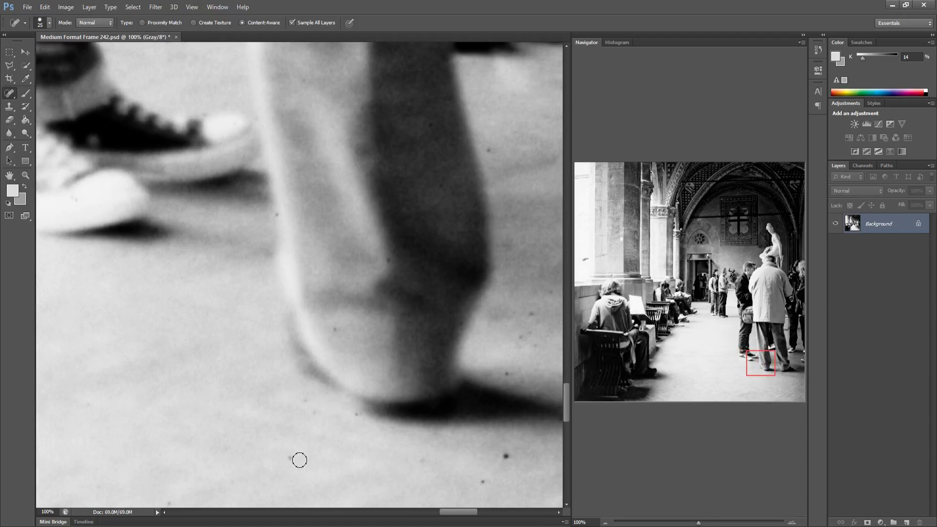
mouse_move(291, 456)
mouse_down()
mouse_move(303, 395)
mouse_move(308, 417)
mouse_move(334, 328)
mouse_up()
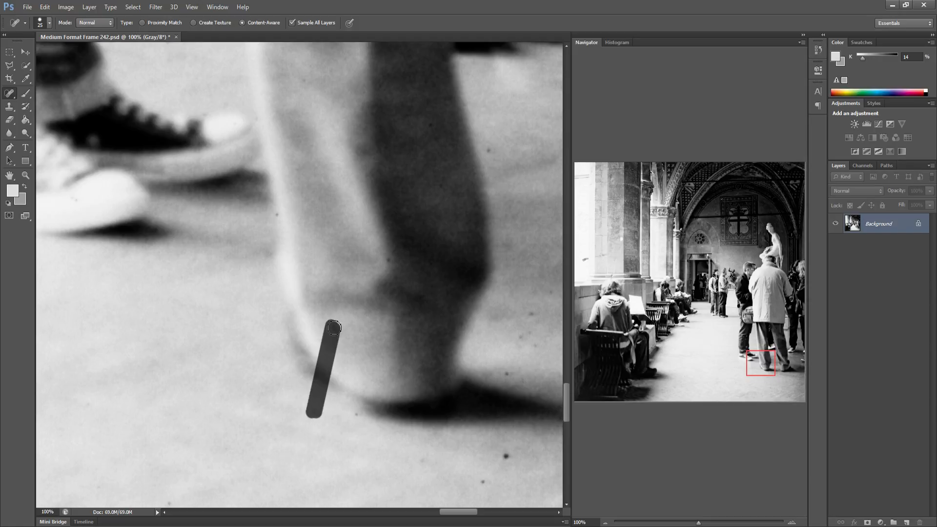
drag(352, 416, 362, 415)
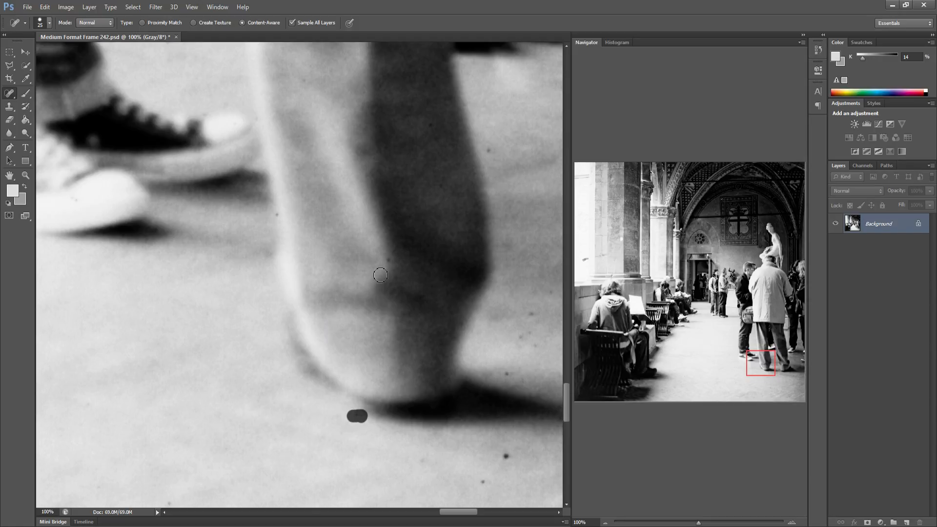
drag(387, 262, 334, 327)
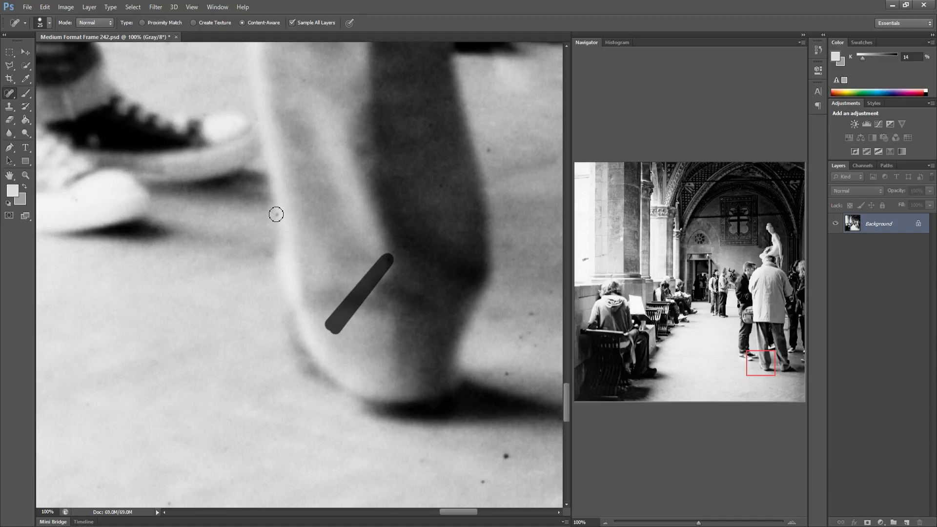
shift+click(422, 461)
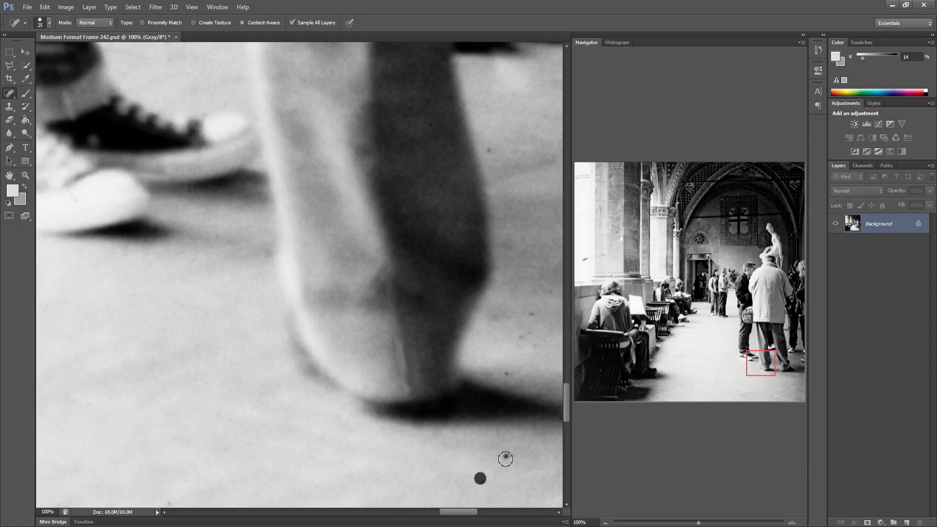
click(505, 456)
shift+click(523, 338)
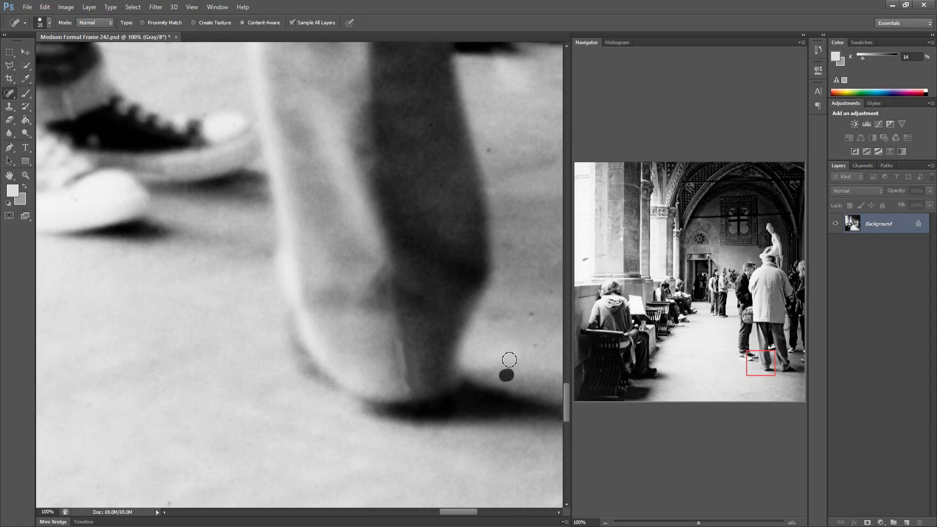
drag(533, 349, 506, 337)
Heal the streak and specks around the legs and feet of the man in the light coat
mouse_move(498, 338)
mouse_down()
mouse_move(473, 331)
mouse_move(226, 341)
mouse_move(232, 319)
mouse_up()
drag(180, 145, 181, 138)
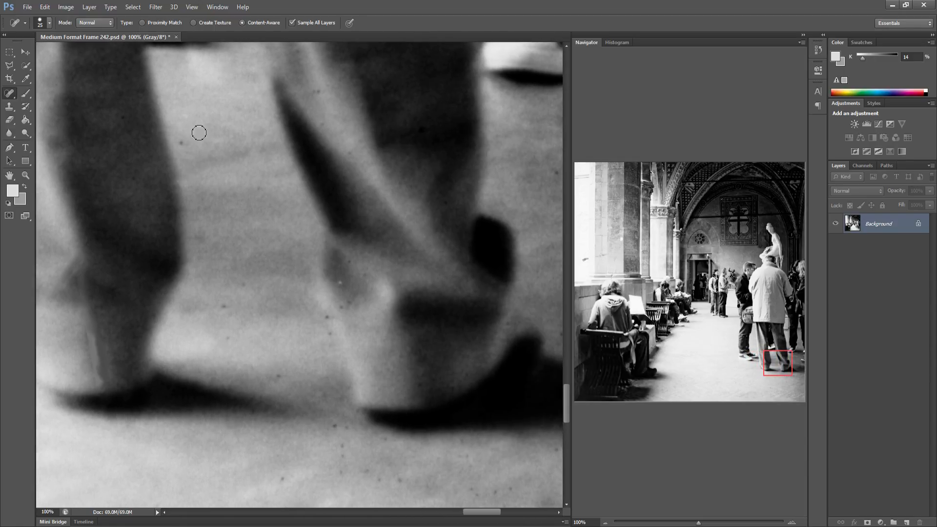
click(312, 89)
click(349, 147)
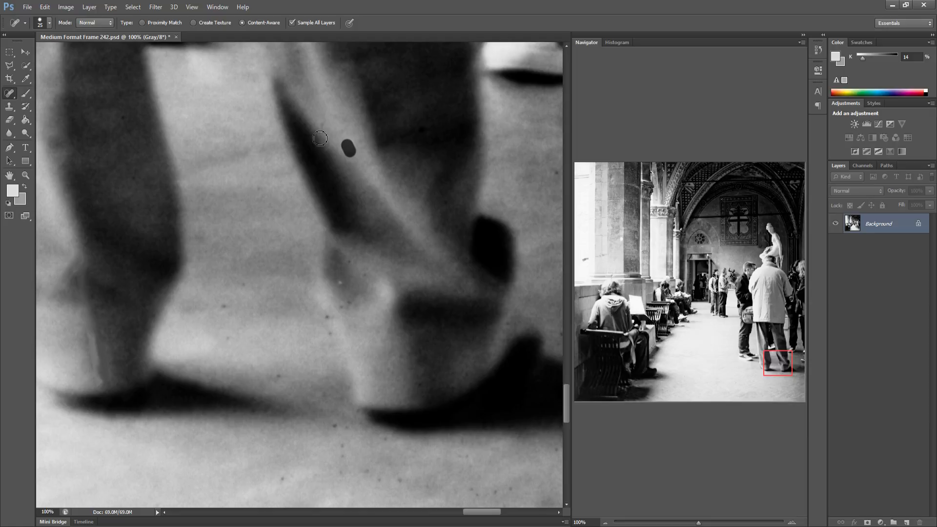
shift+click(349, 265)
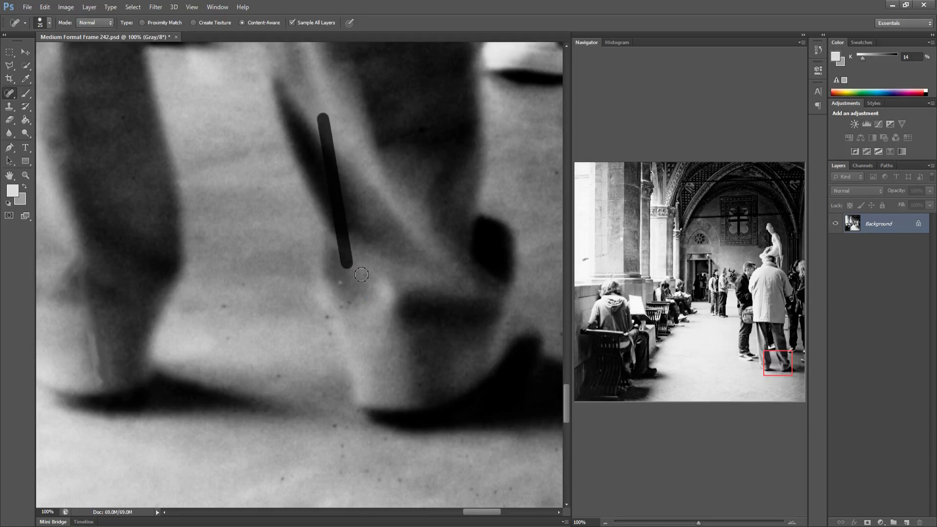
mouse_move(364, 275)
mouse_down()
mouse_move(336, 327)
mouse_move(350, 302)
mouse_move(323, 318)
mouse_move(316, 339)
mouse_up()
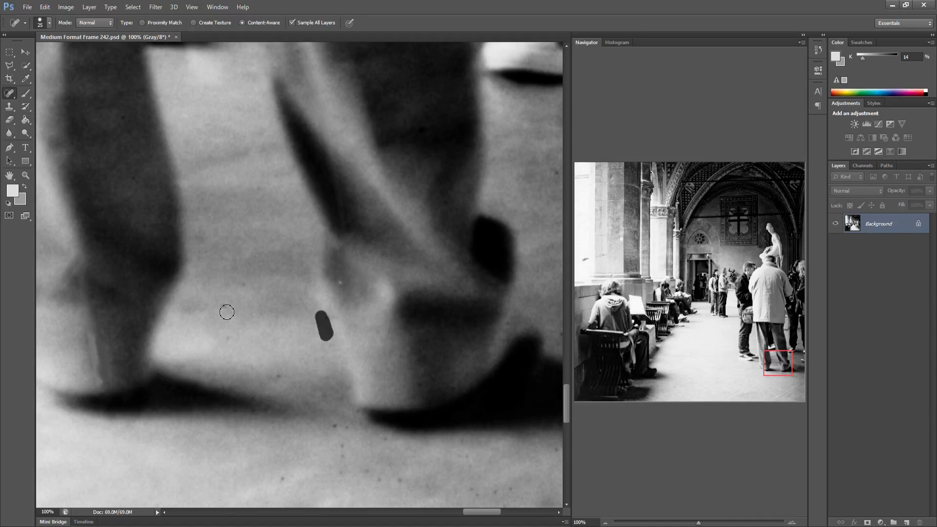
drag(227, 305, 257, 371)
click(237, 284)
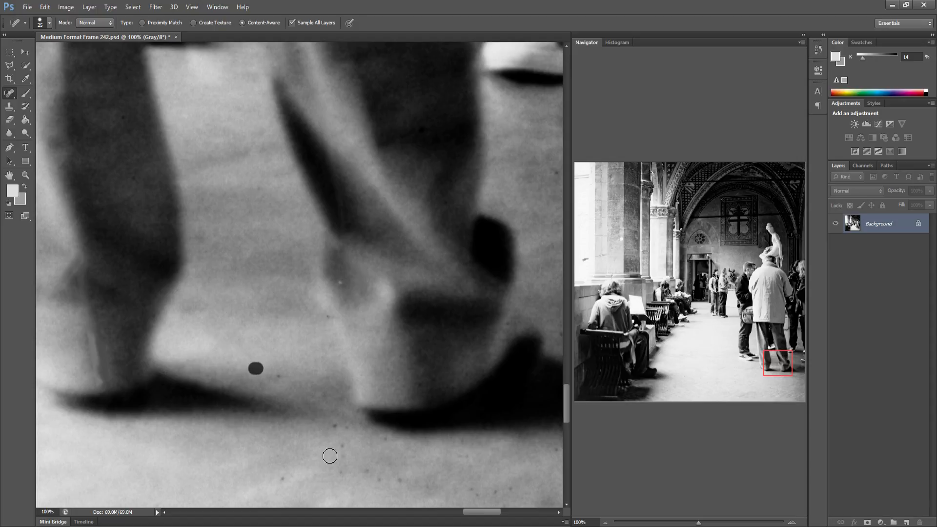
drag(276, 376, 348, 426)
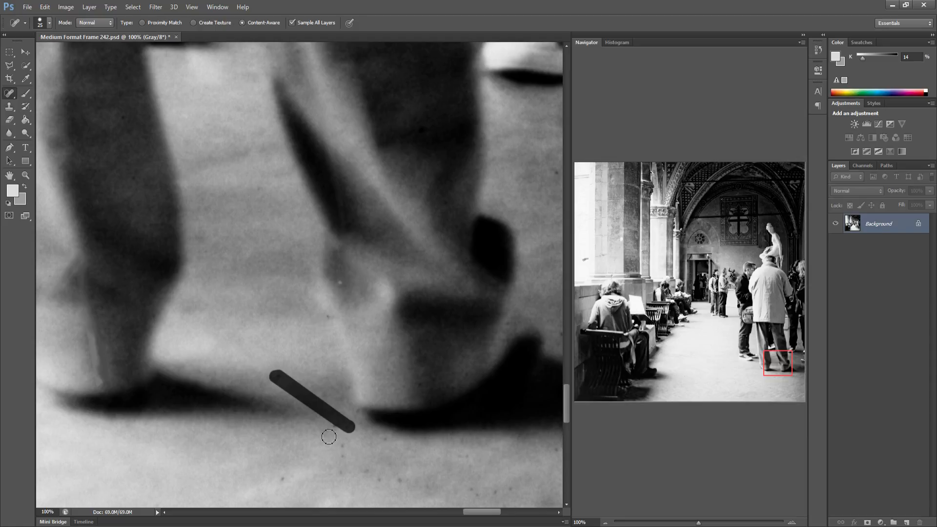
drag(334, 428, 338, 477)
drag(282, 480, 284, 476)
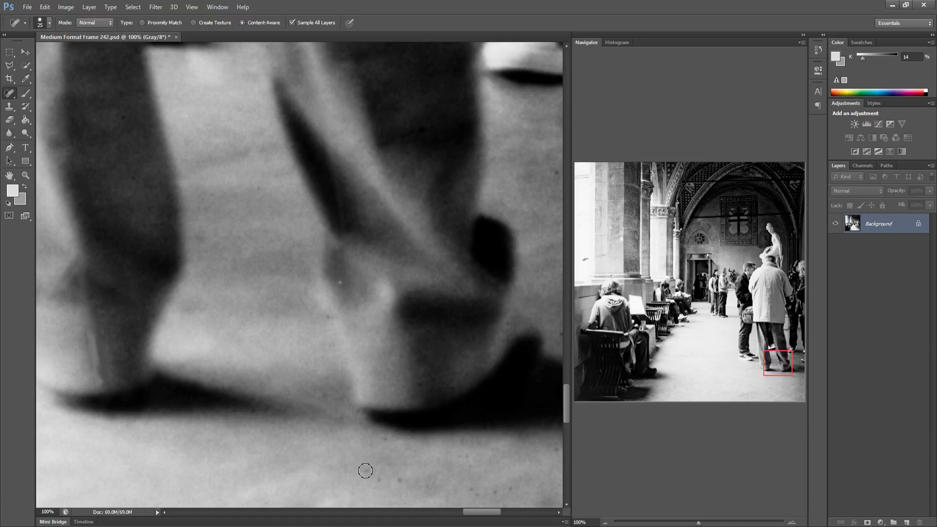
drag(398, 473, 362, 470)
mouse_move(388, 440)
mouse_down()
mouse_move(516, 470)
mouse_move(560, 451)
mouse_move(494, 466)
mouse_move(332, 323)
mouse_up()
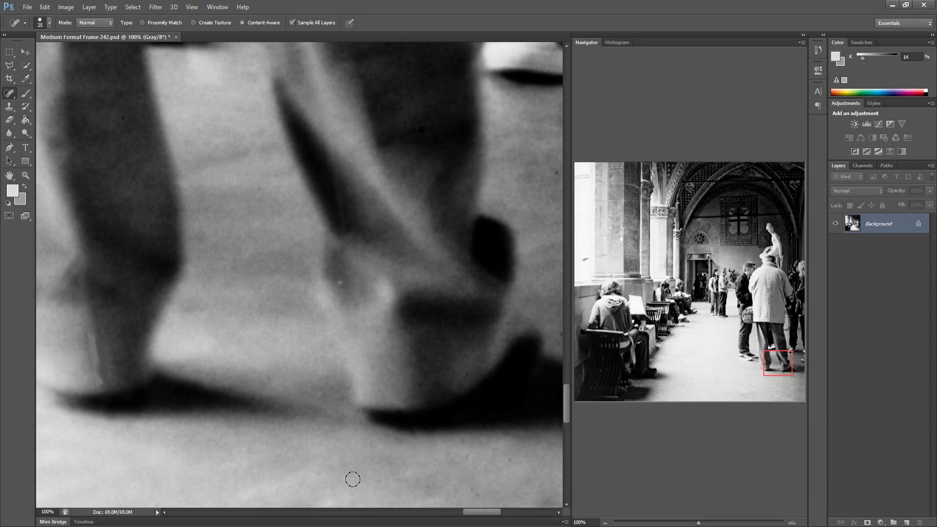
Heal the specks on the floor to the right of the feet of the man in the light coat
drag(301, 450, 153, 429)
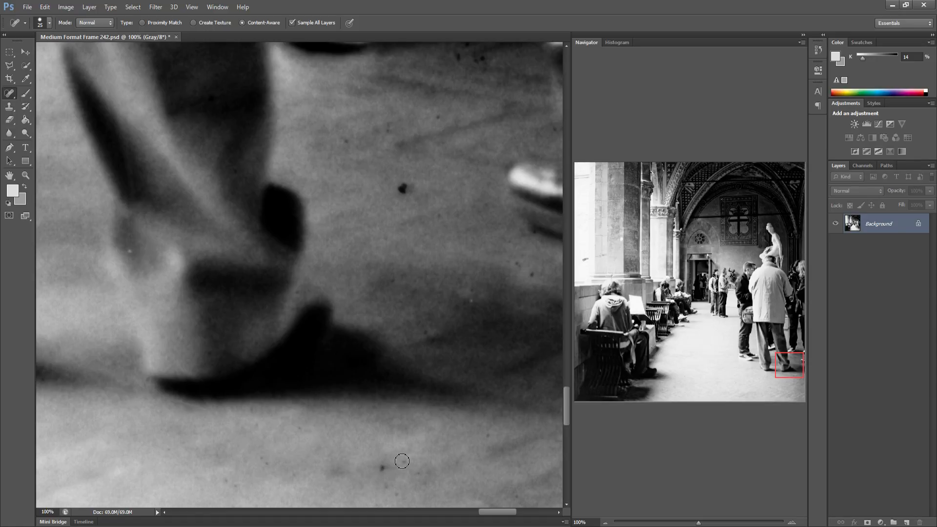
mouse_move(386, 494)
mouse_down()
mouse_move(399, 457)
mouse_move(382, 461)
mouse_up()
drag(536, 278, 517, 263)
drag(409, 188, 405, 185)
click(437, 214)
drag(391, 128, 344, 132)
click(459, 56)
drag(406, 255, 349, 257)
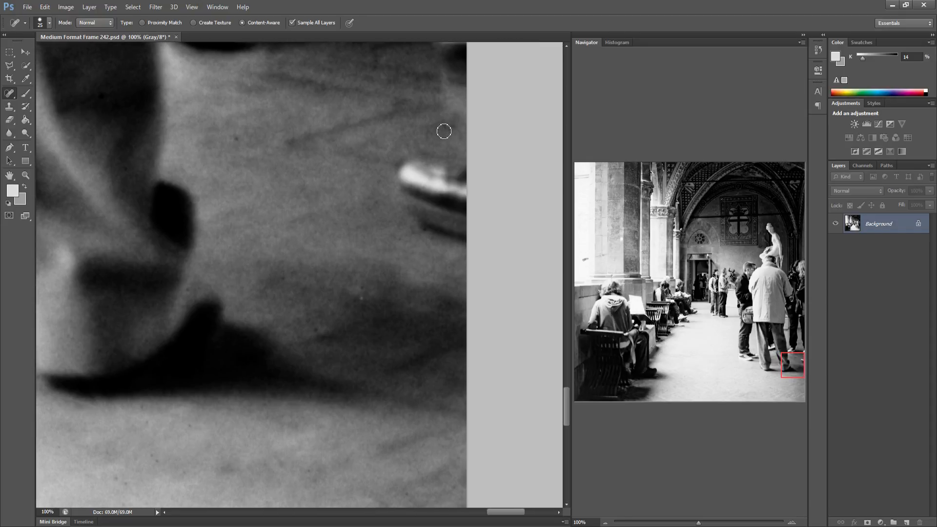
Jump to the dark bench in the lower-left corner and heal the curved scratch on it
click(581, 373)
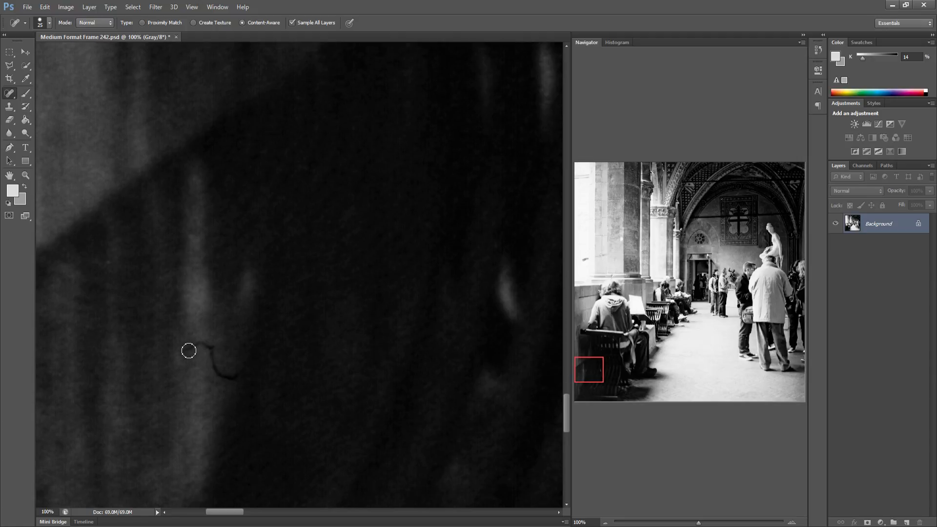
mouse_move(188, 351)
mouse_down()
mouse_move(205, 345)
mouse_move(218, 371)
mouse_move(244, 376)
mouse_up()
drag(191, 346, 215, 351)
drag(259, 371, 180, 351)
Heal the specks in the dark area beside the seated woman's bench
drag(383, 387, 88, 328)
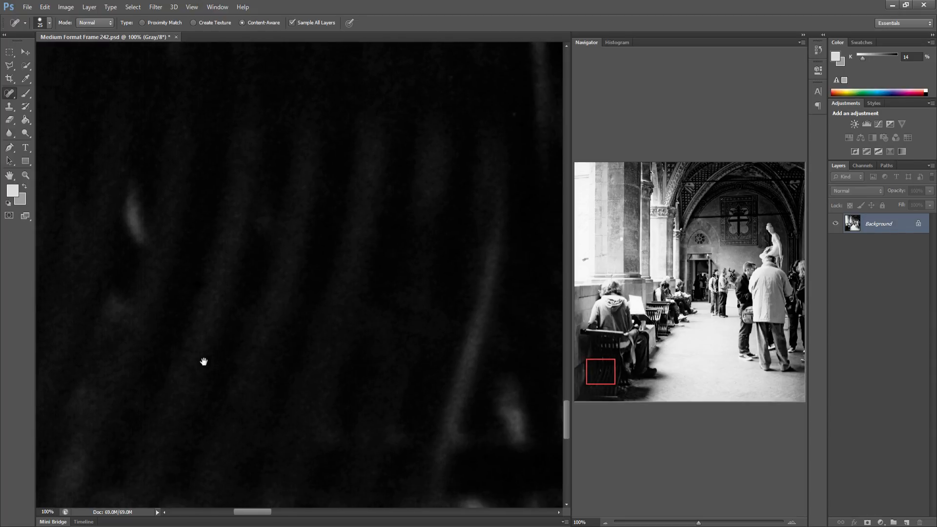
drag(542, 366, 363, 368)
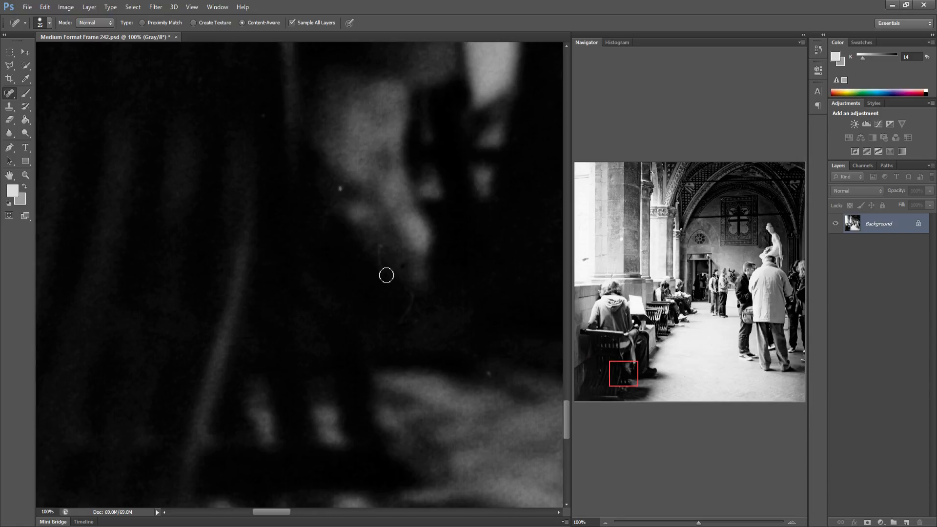
drag(381, 247, 389, 280)
drag(483, 368, 480, 360)
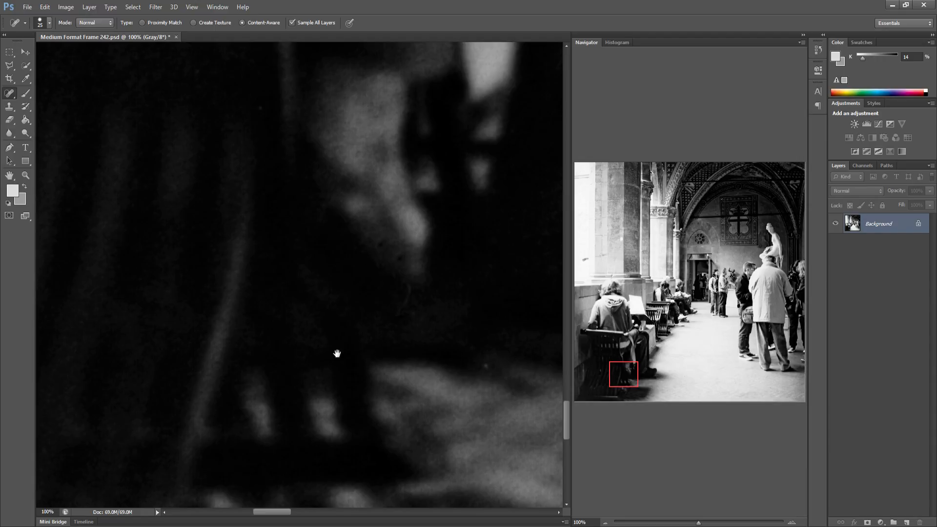
Heal the specks on the bright floor just beyond the bench's shadow
drag(308, 355, 115, 351)
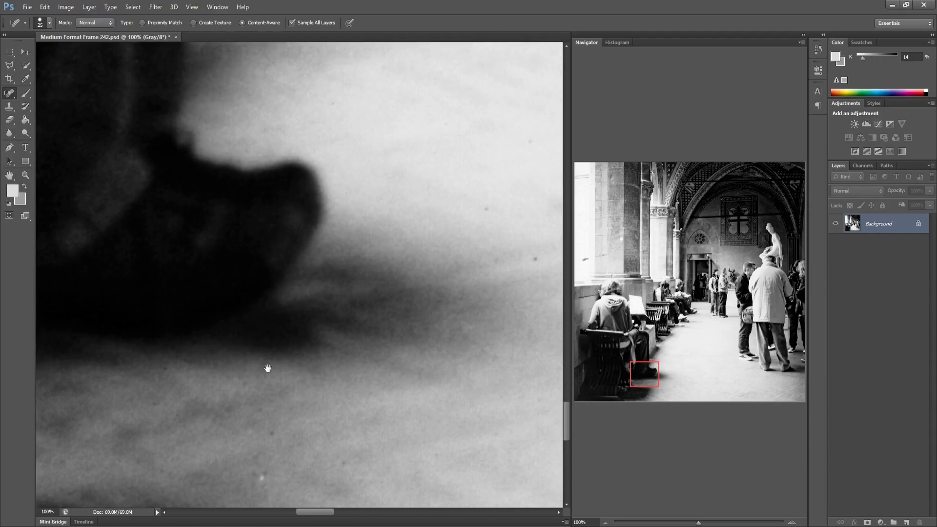
drag(199, 368, 109, 366)
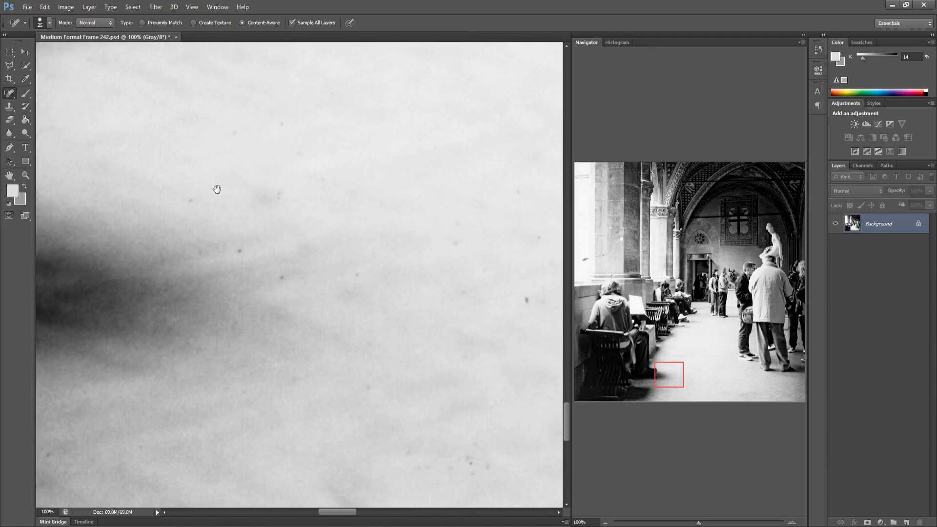
scroll(188, 203, down, 5)
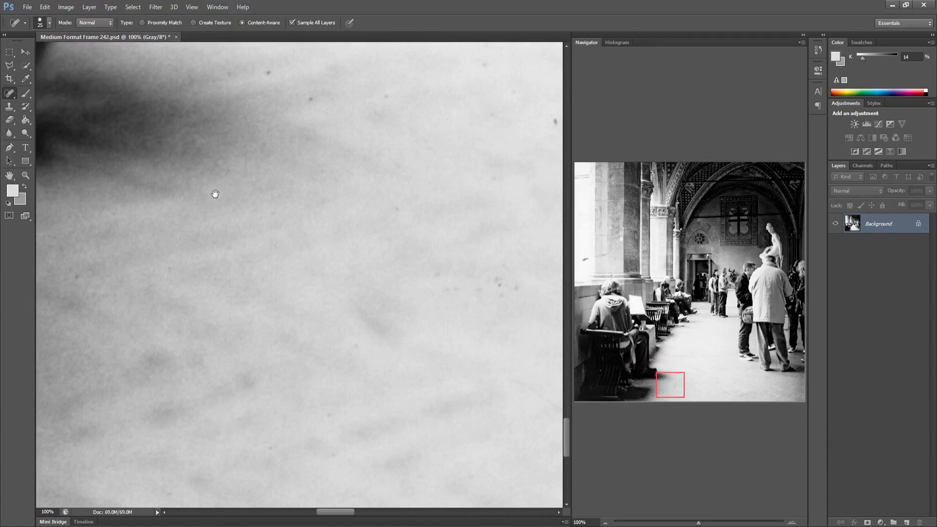
drag(198, 238, 157, 335)
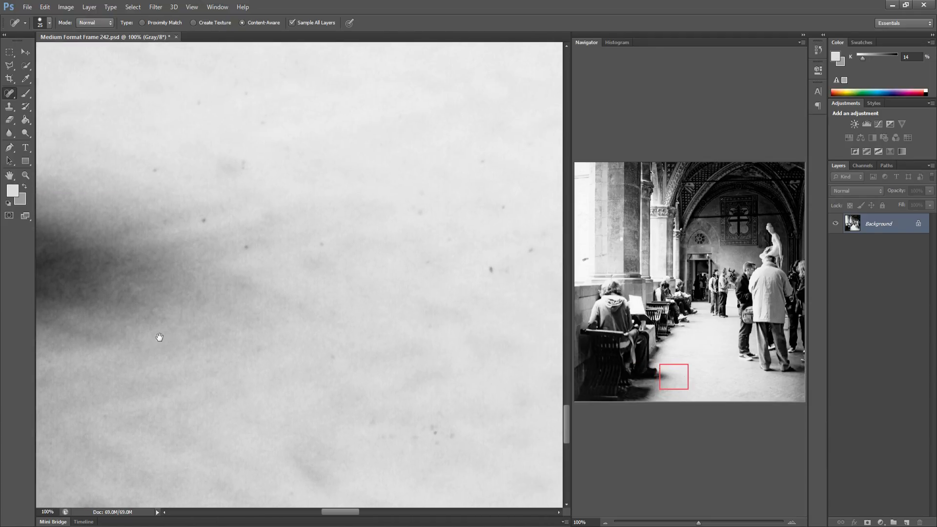
click(246, 92)
drag(488, 267, 449, 240)
drag(495, 206, 509, 198)
drag(440, 403, 434, 446)
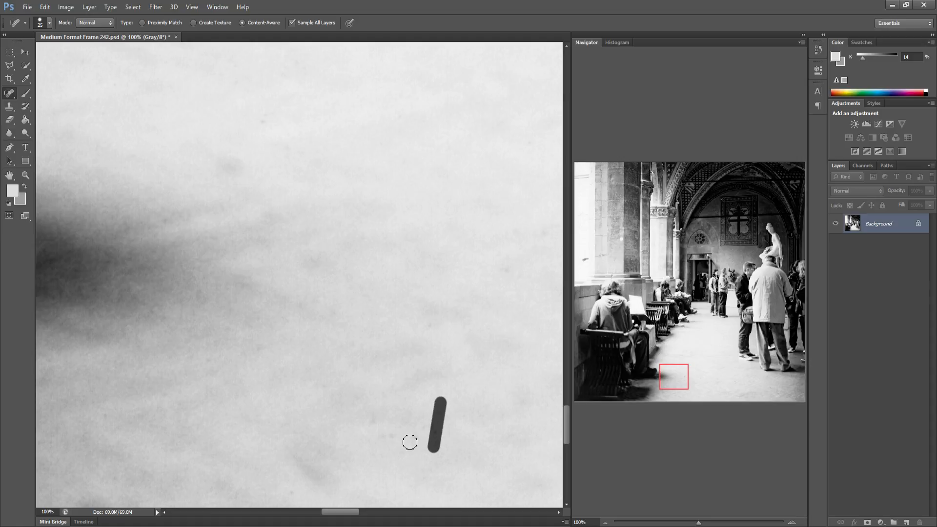
drag(369, 417, 362, 421)
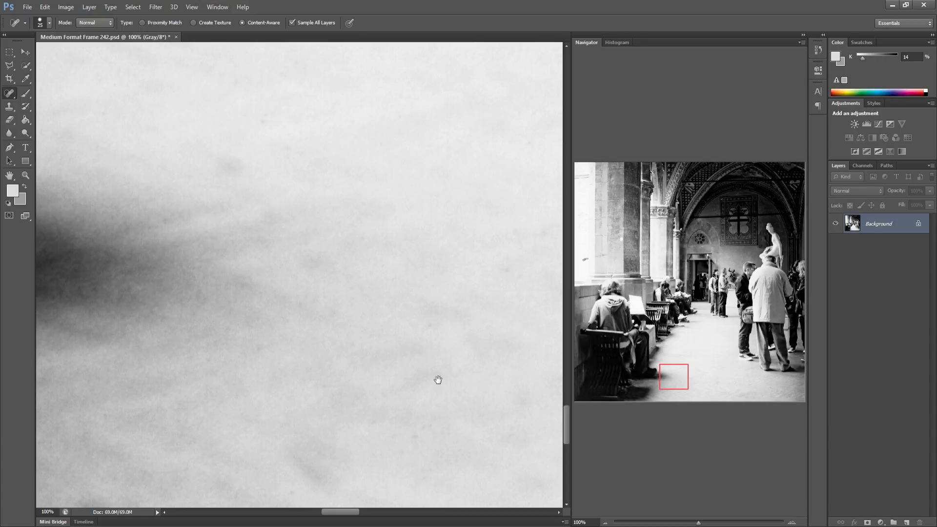
Heal the specks on the floor further out in the aisle
drag(339, 378, 100, 359)
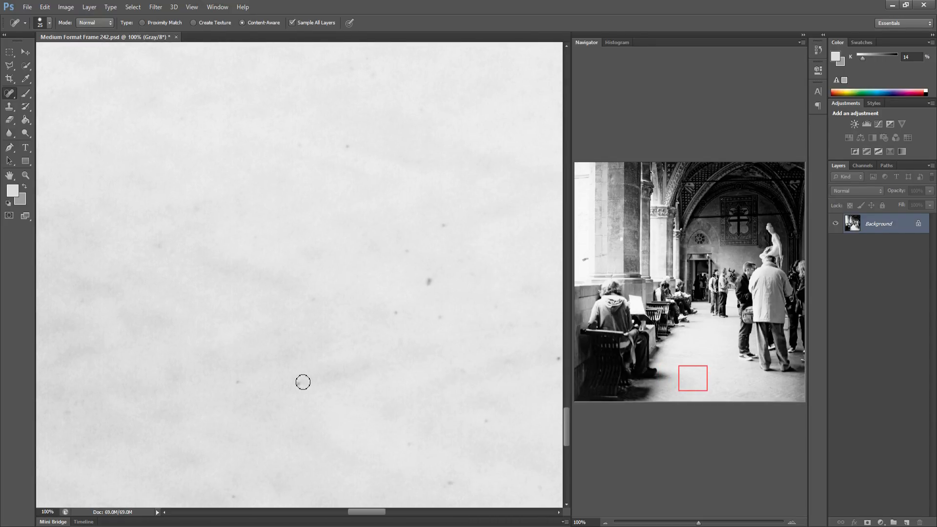
drag(229, 381, 238, 381)
drag(396, 315, 293, 386)
drag(436, 322, 429, 278)
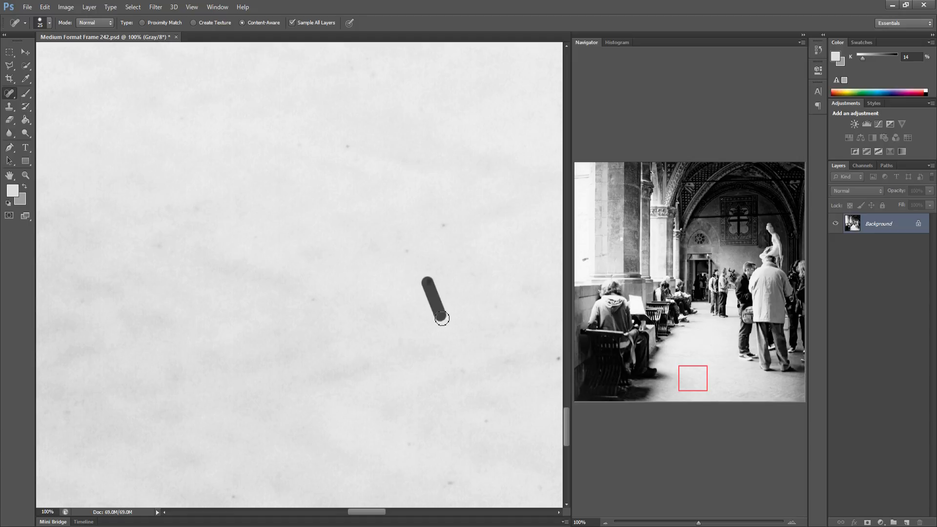
shift+click(405, 250)
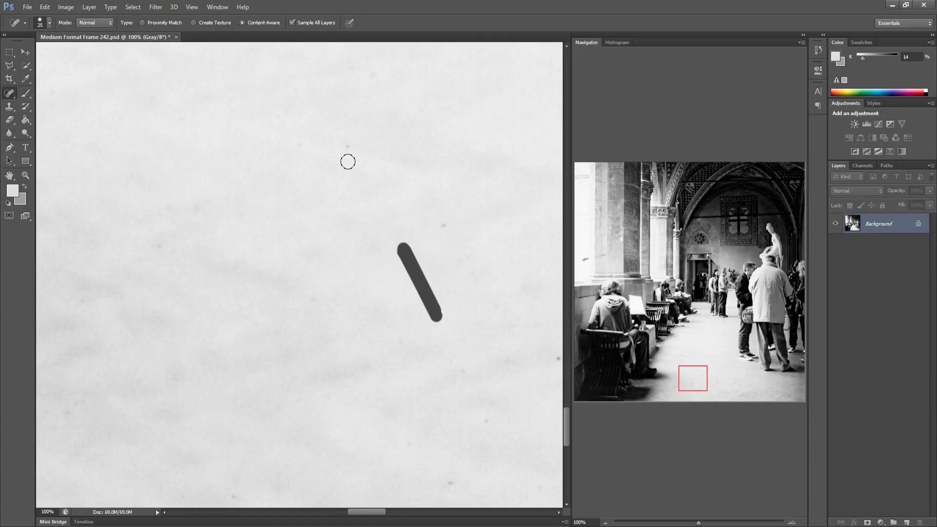
drag(445, 225, 442, 230)
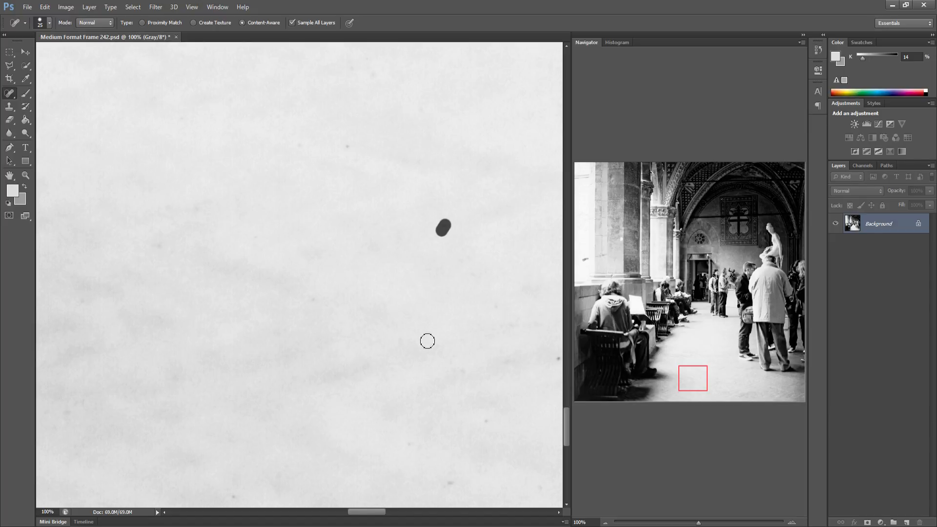
shift+click(485, 418)
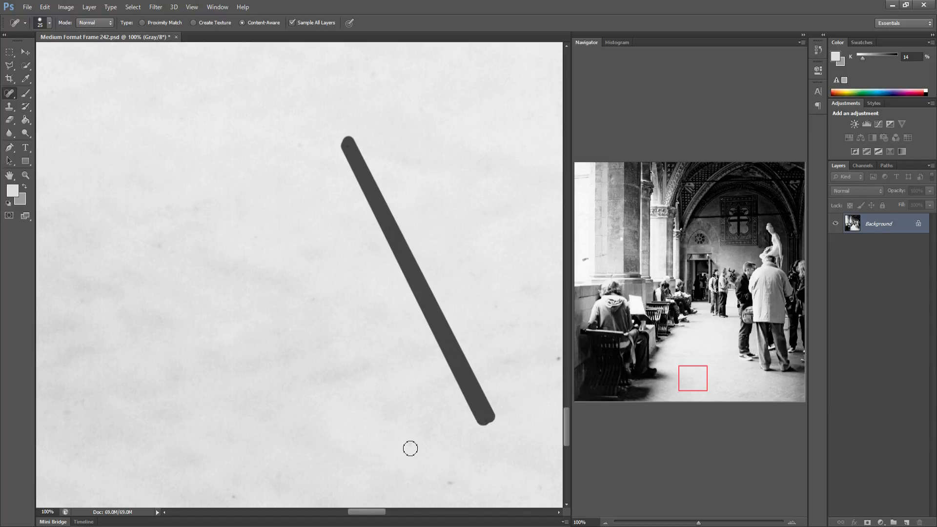
click(446, 483)
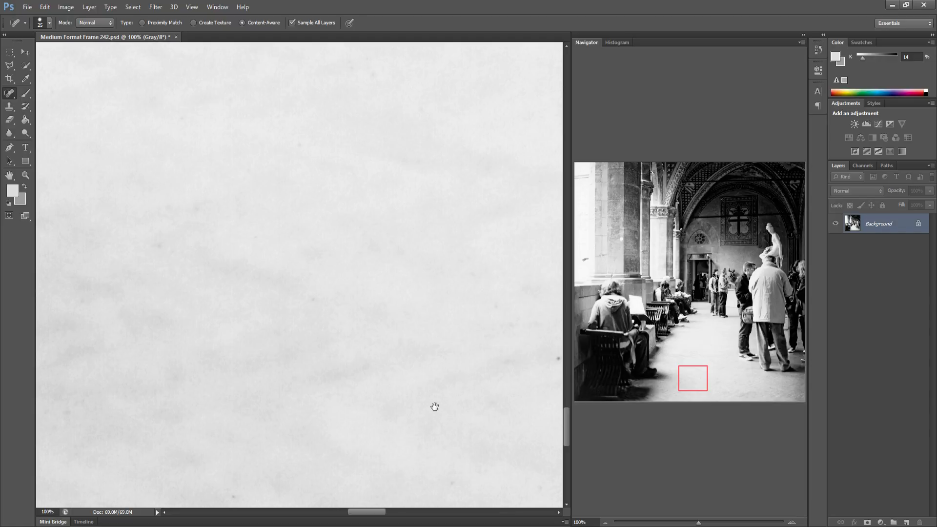
Heal the specks on the floor in the middle of the aisle in front of the standing men
drag(435, 407, 77, 355)
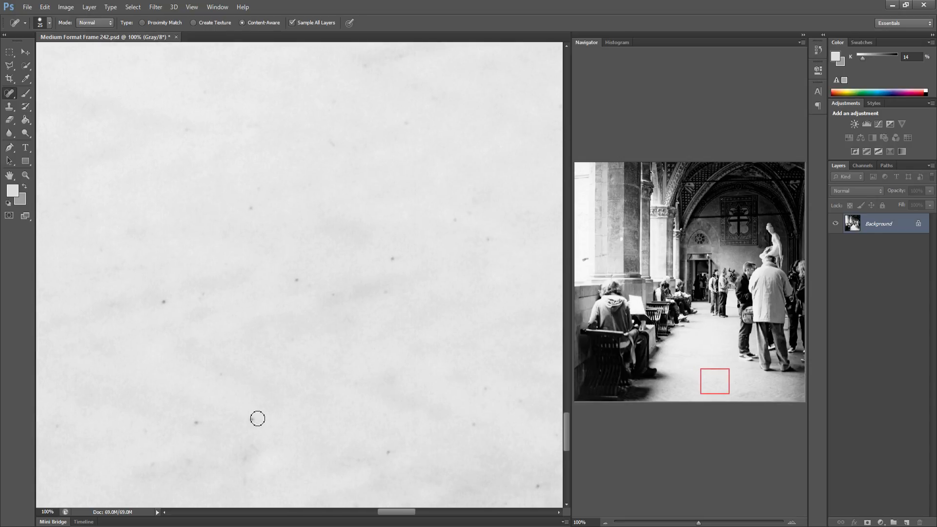
drag(257, 419, 196, 423)
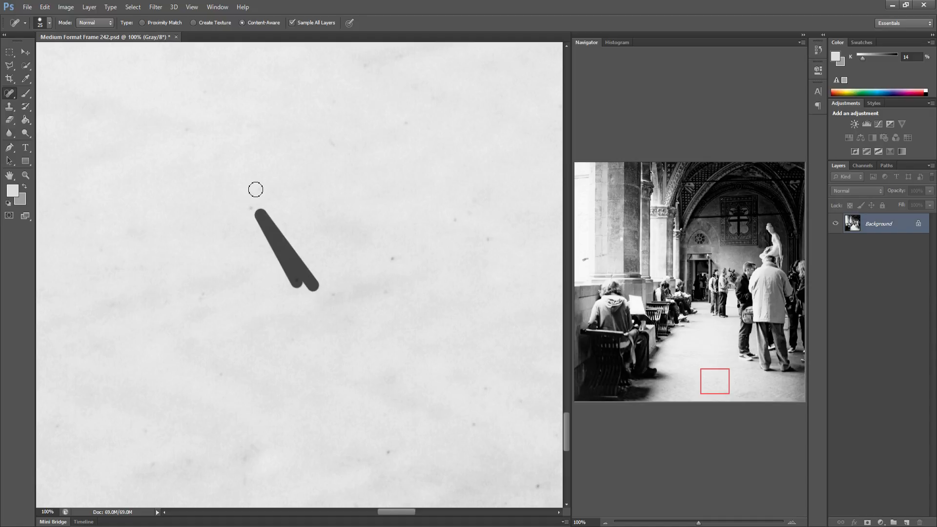
click(394, 258)
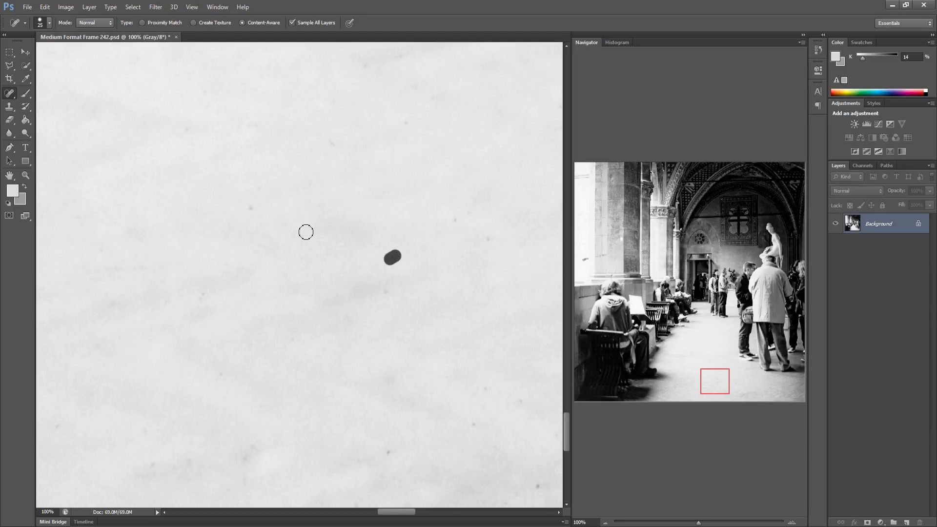
click(251, 209)
shift+click(486, 382)
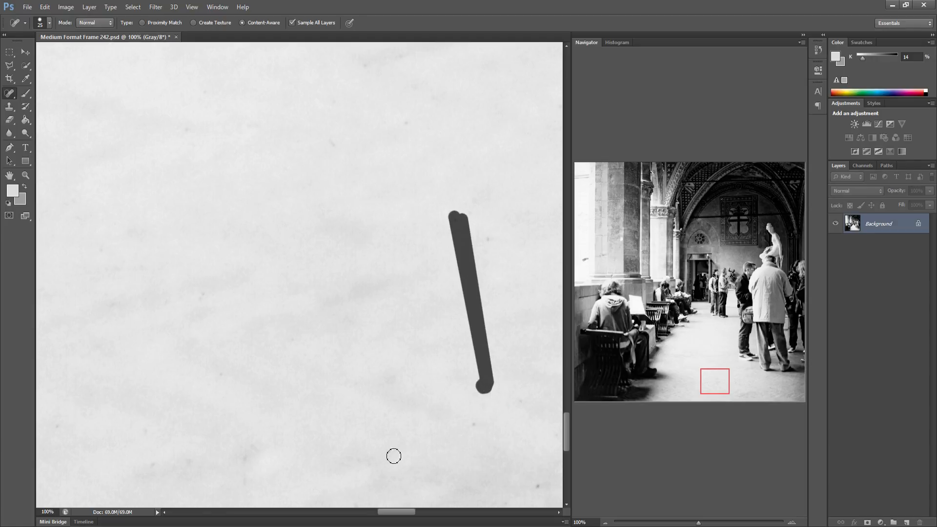
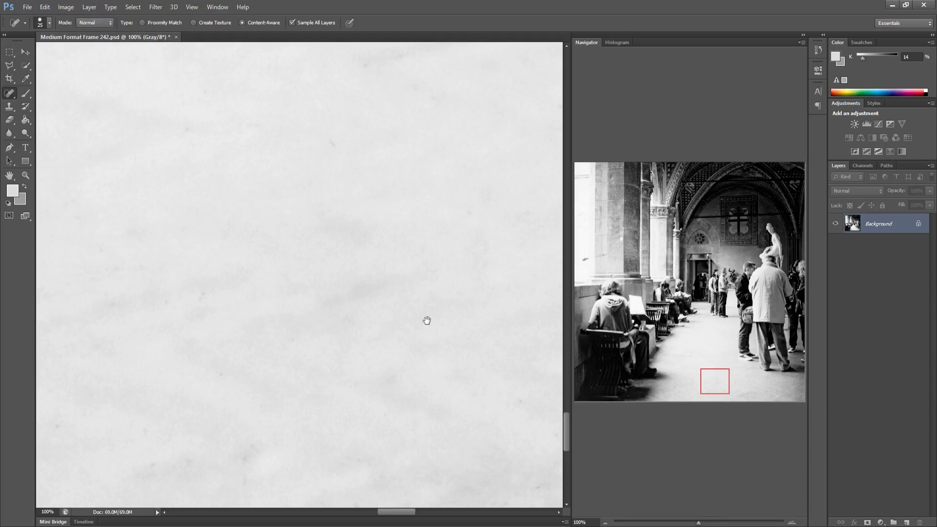
Heal the curled hair and the specks on the floor below the standing men's feet
drag(258, 314, 73, 298)
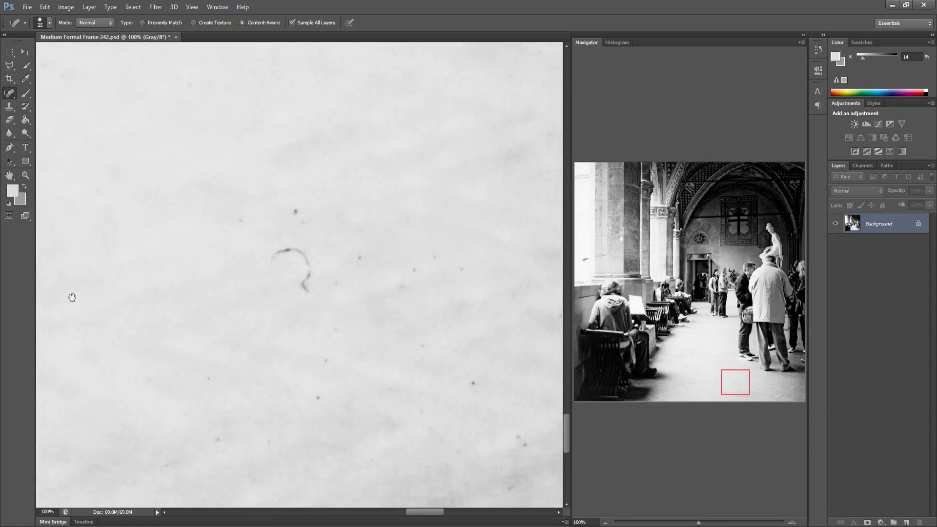
drag(345, 344, 211, 311)
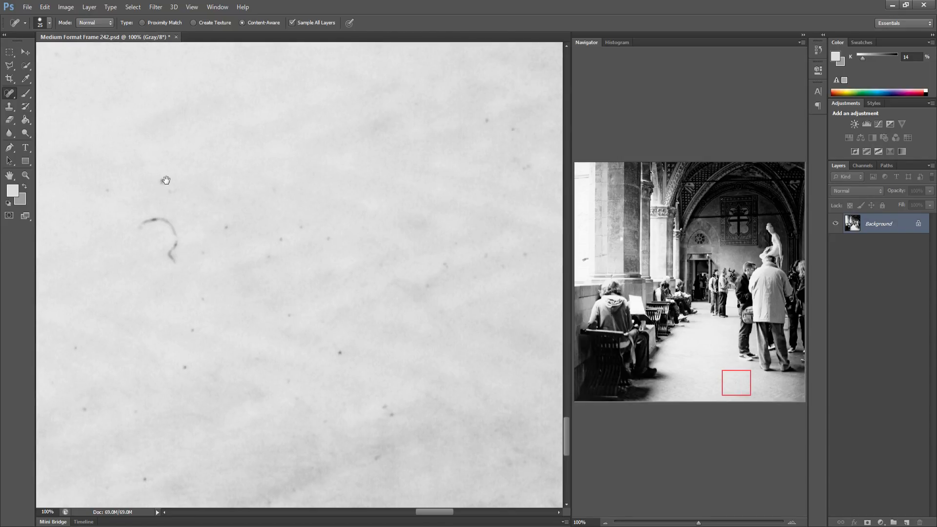
click(225, 230)
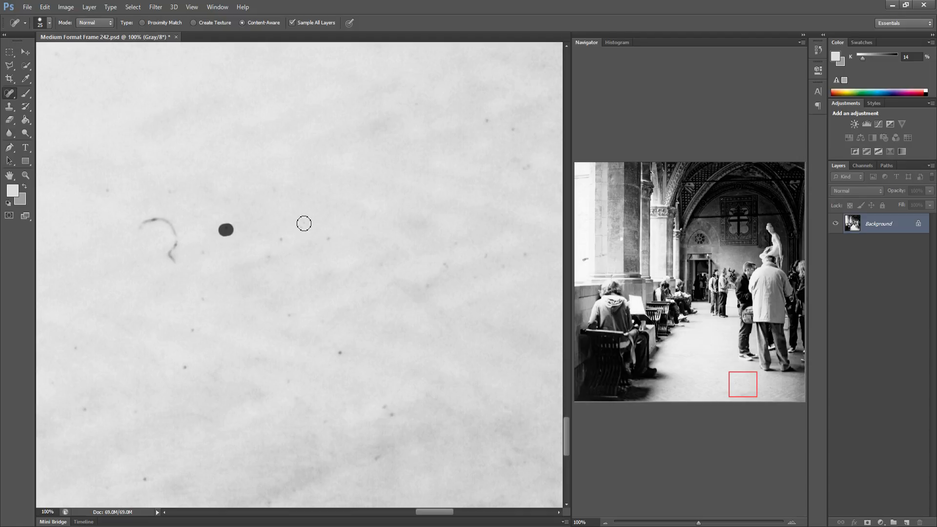
drag(266, 259, 280, 238)
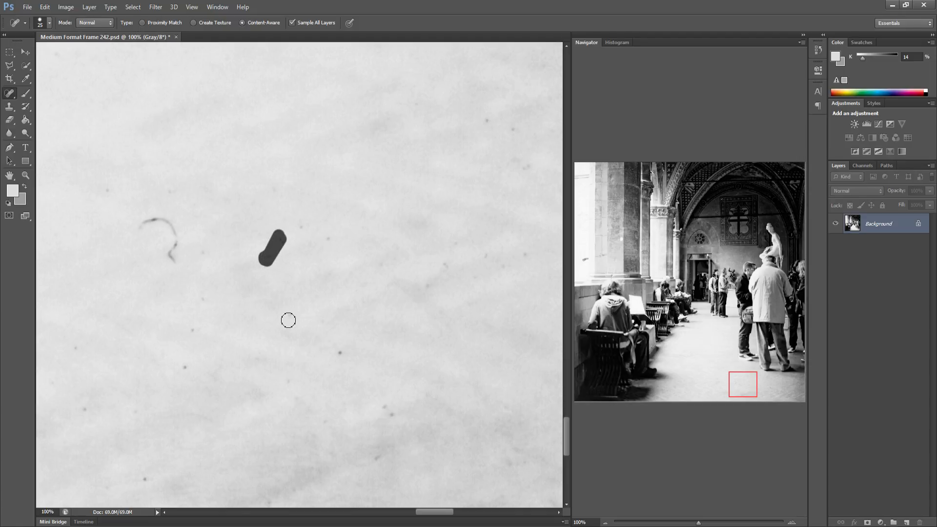
drag(340, 353, 347, 356)
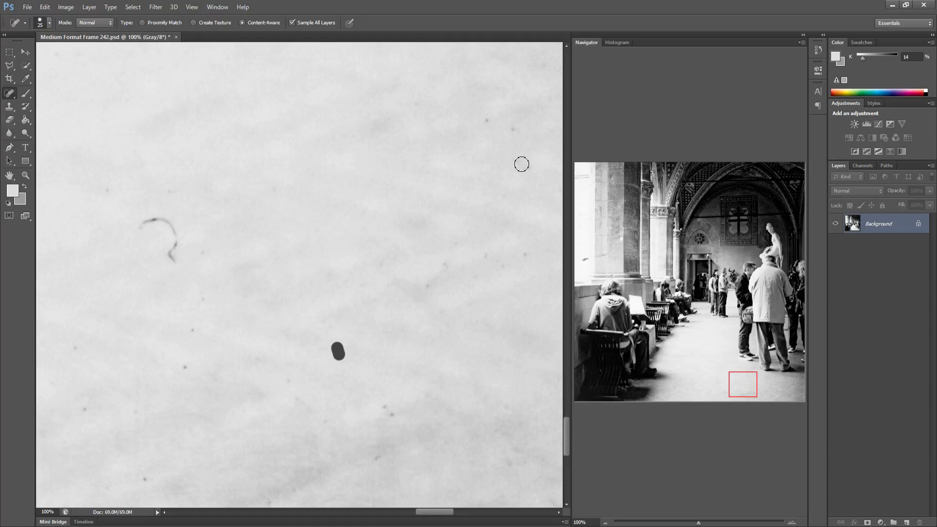
shift+click(512, 125)
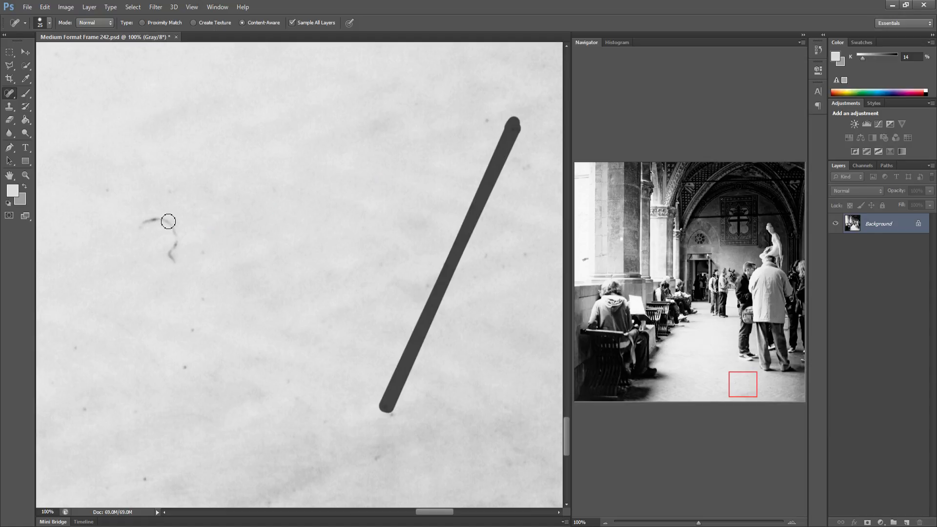
shift+click(169, 249)
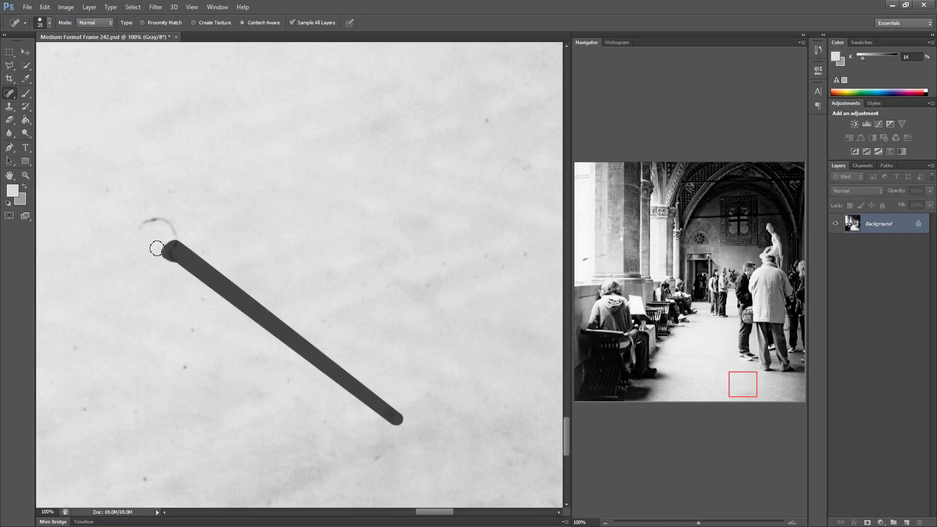
click(422, 392)
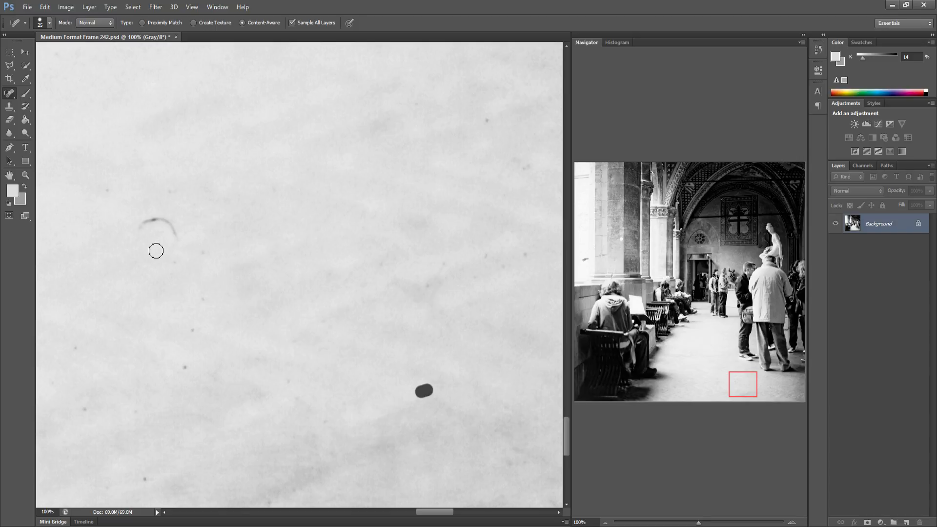
click(426, 278)
click(443, 262)
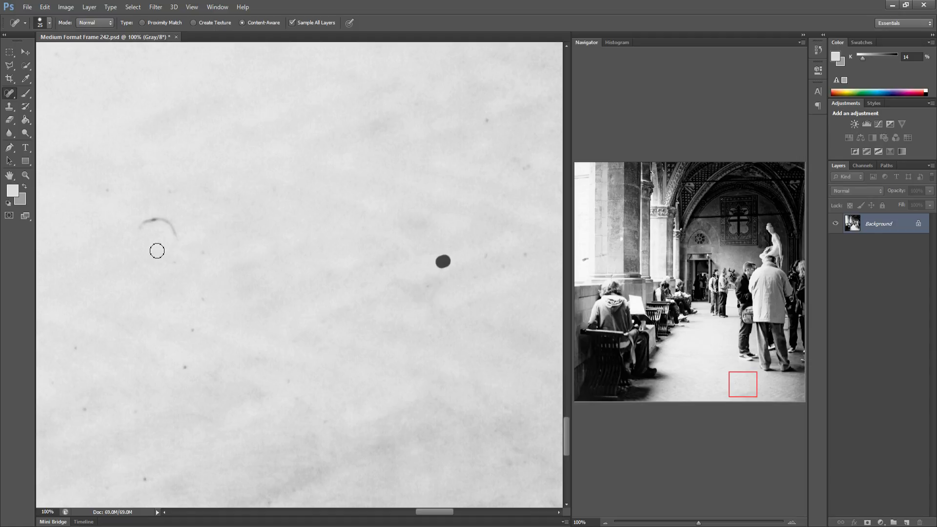
Heal the specks toward the right of this floor area and save the image
click(452, 241)
click(489, 251)
click(503, 267)
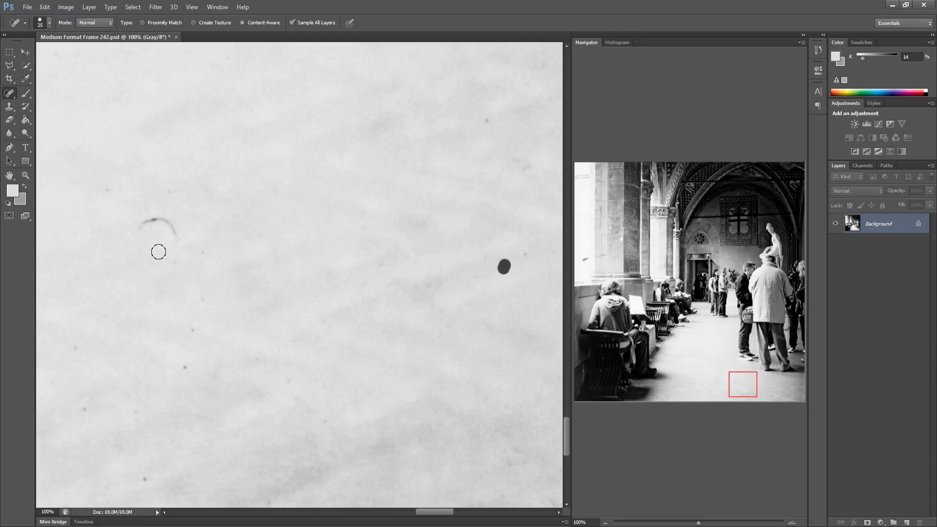
drag(514, 255, 526, 251)
click(523, 168)
click(512, 125)
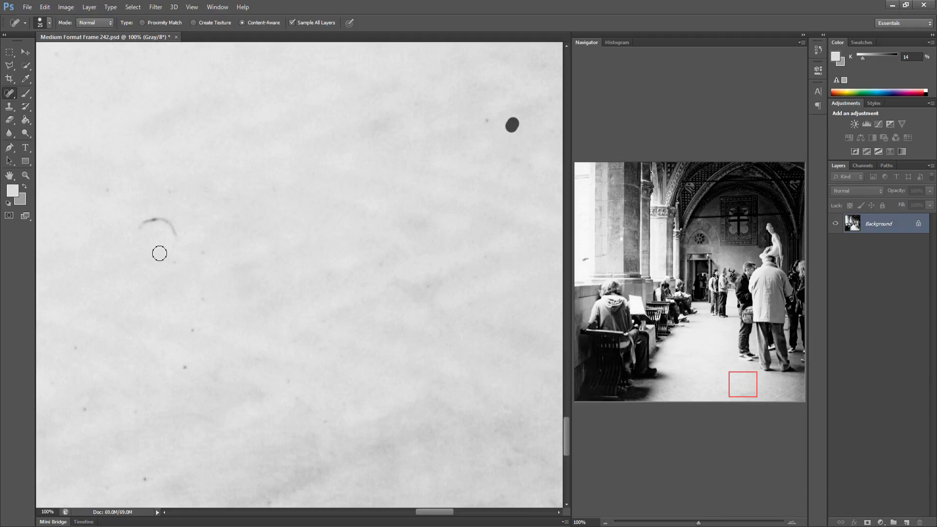
click(489, 119)
key(ctrl+s)
Heal the rest of the curled hair and the specks below it
click(104, 192)
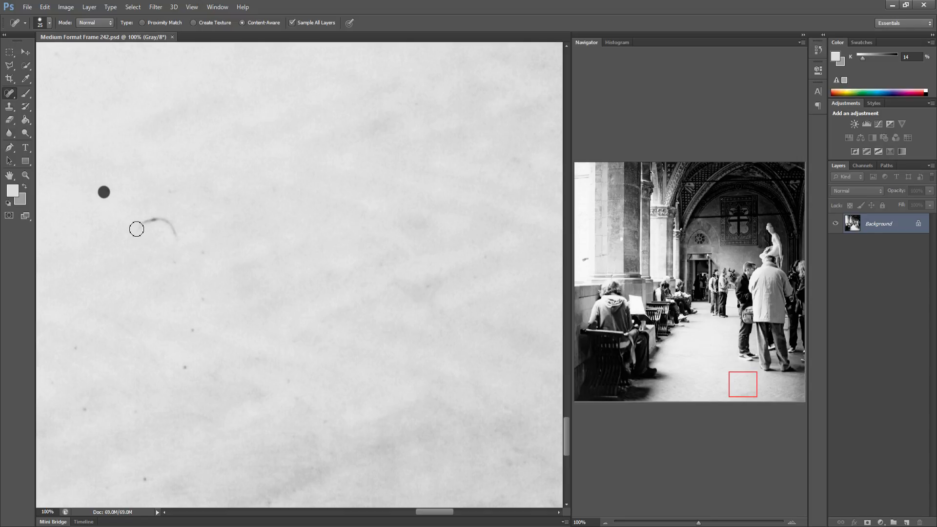
mouse_move(133, 237)
mouse_down()
mouse_move(156, 224)
mouse_move(179, 246)
mouse_up()
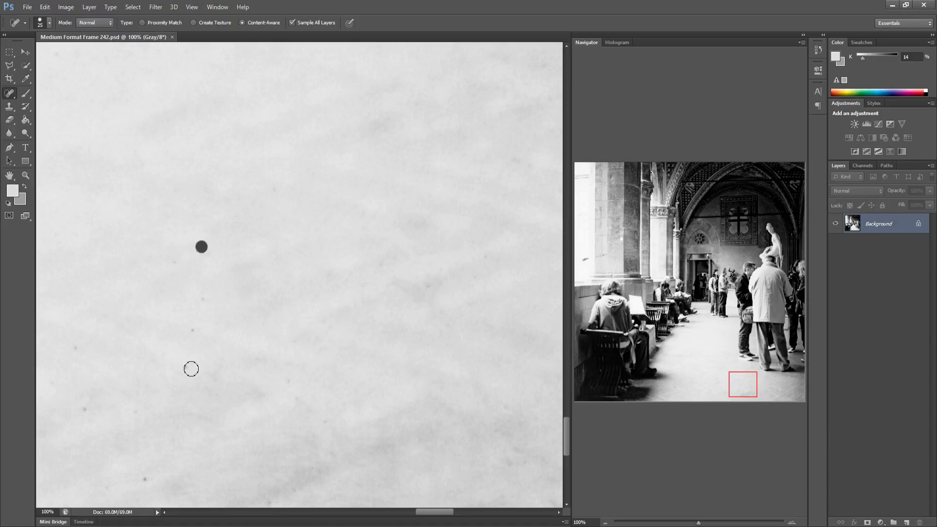
shift+click(189, 367)
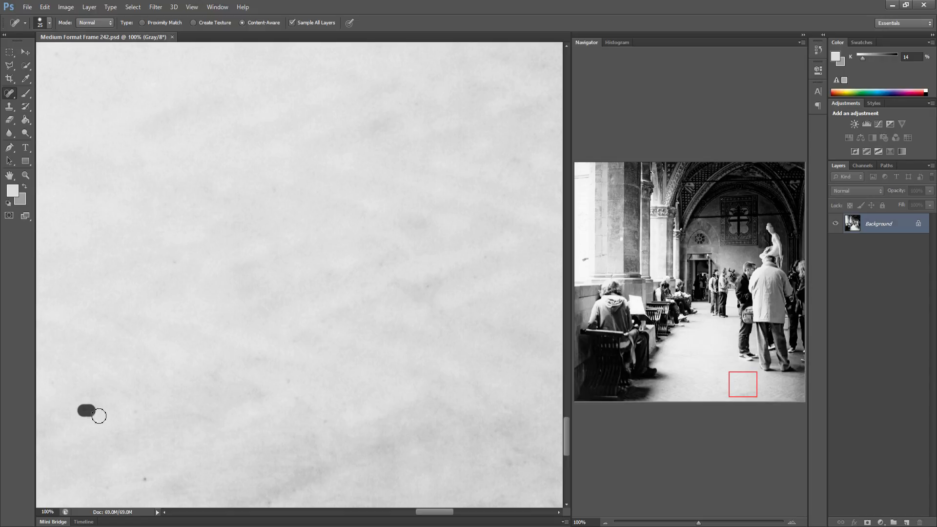
shift+click(372, 406)
Heal the specks on the next floor patch further right toward the corner
drag(280, 374, 137, 362)
drag(238, 370, 96, 349)
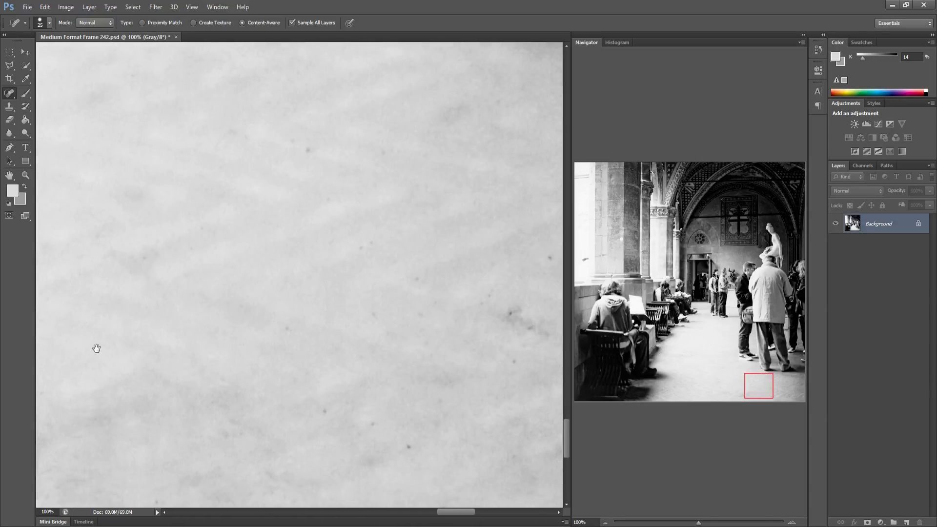
drag(364, 367, 255, 353)
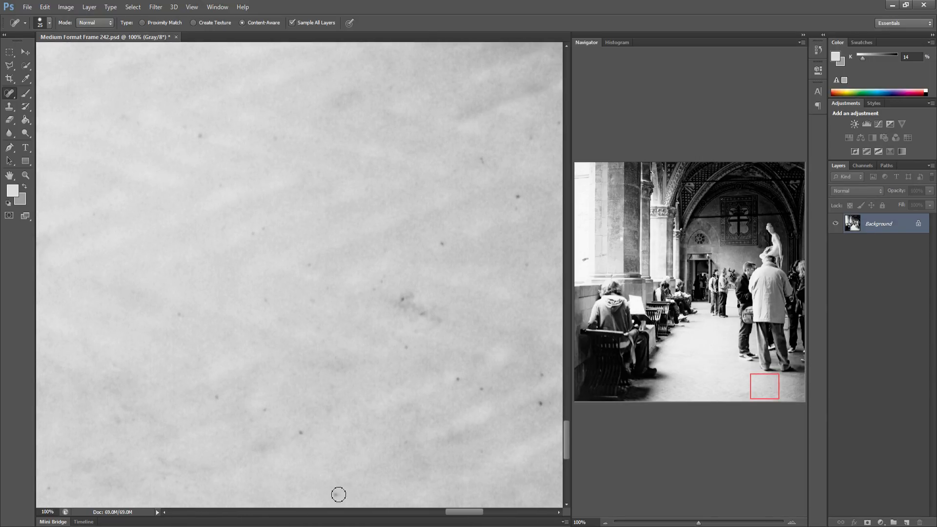
click(301, 435)
shift+click(220, 389)
drag(308, 256, 180, 311)
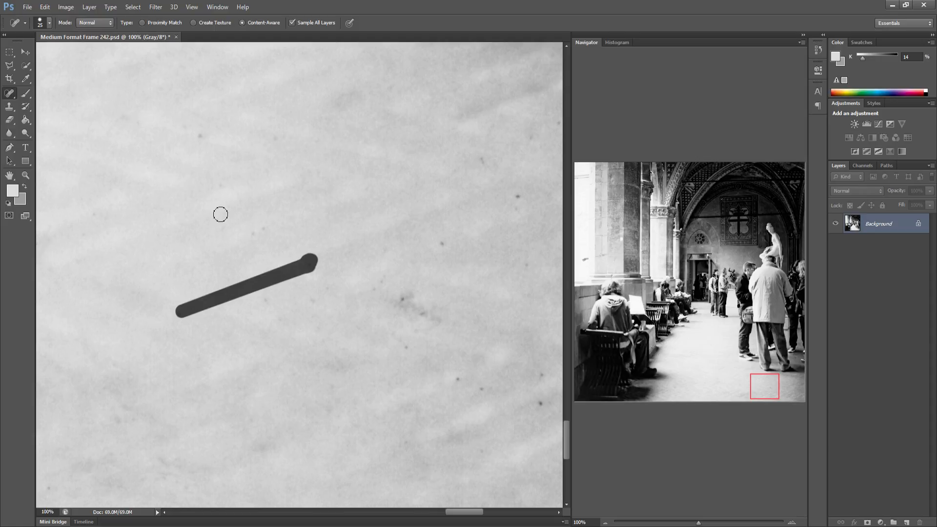
drag(220, 184, 218, 176)
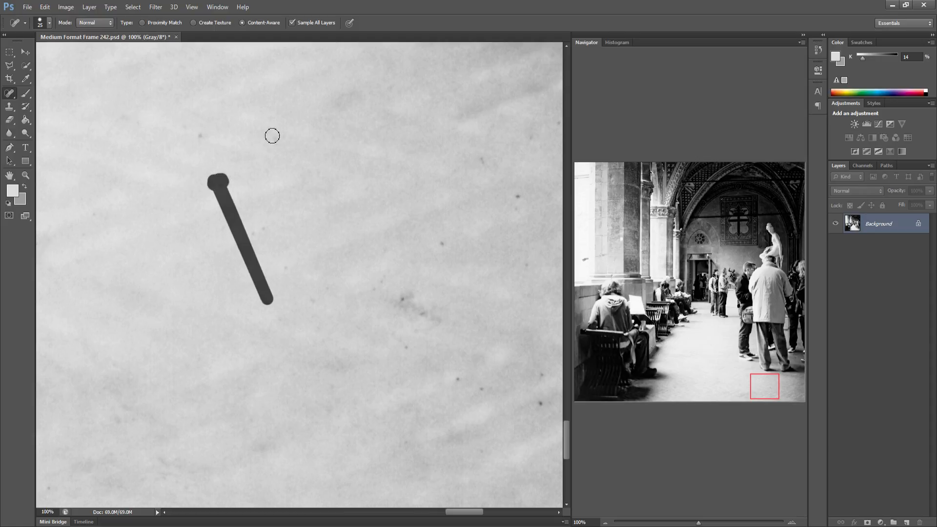
drag(318, 176, 318, 328)
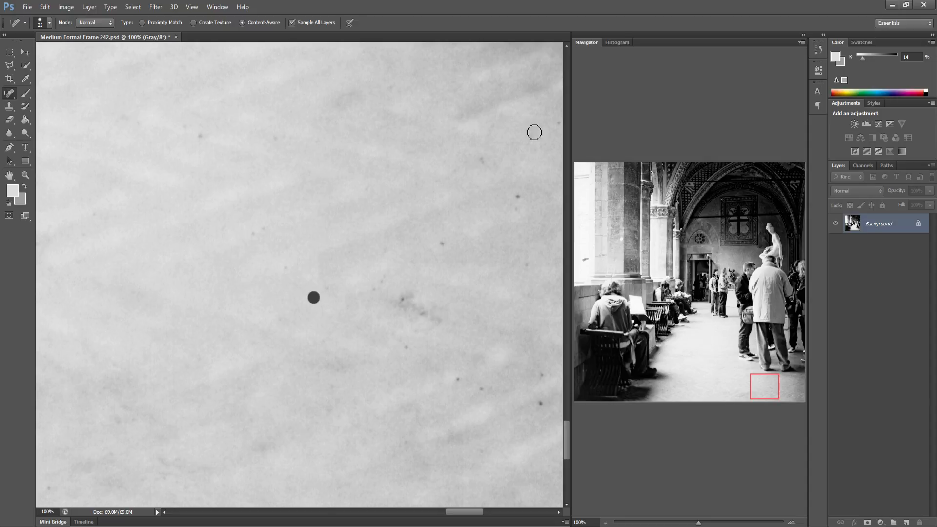
shift+click(518, 205)
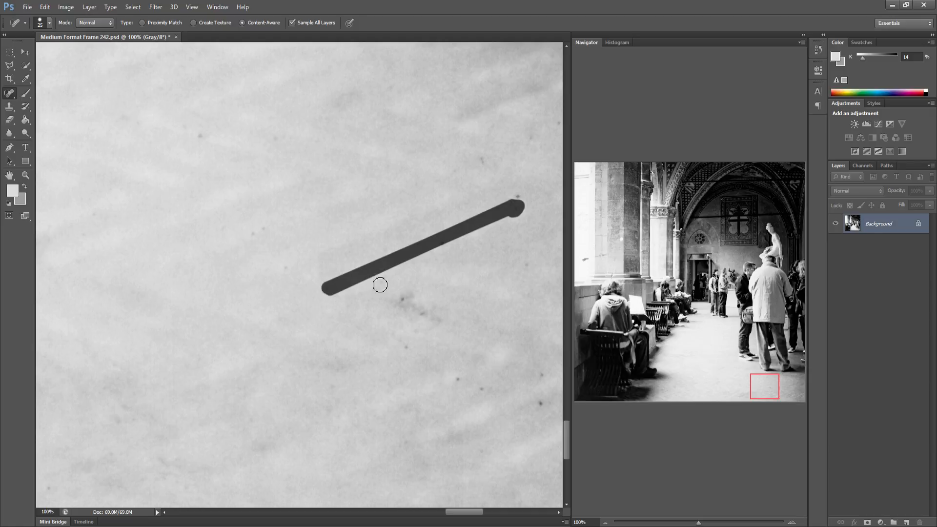
Heal the specks across the upper part of this floor patch
click(404, 345)
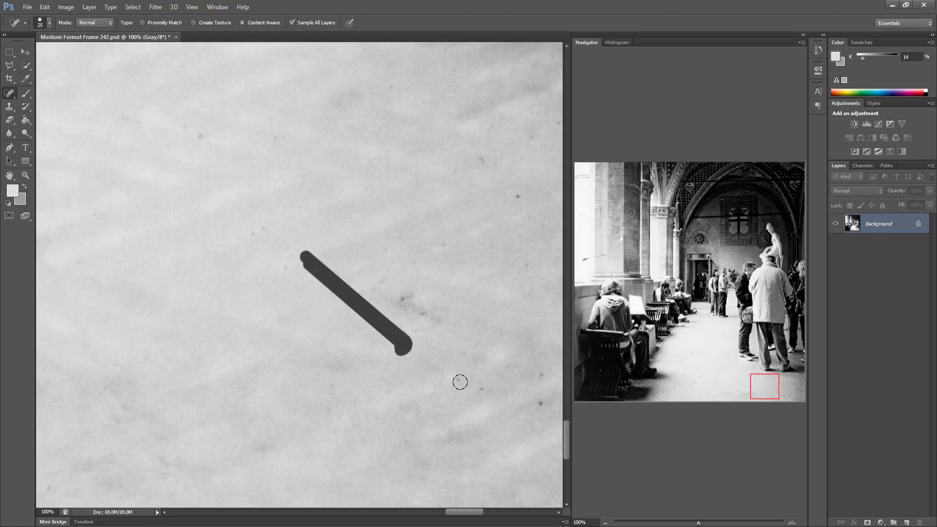
shift+click(540, 379)
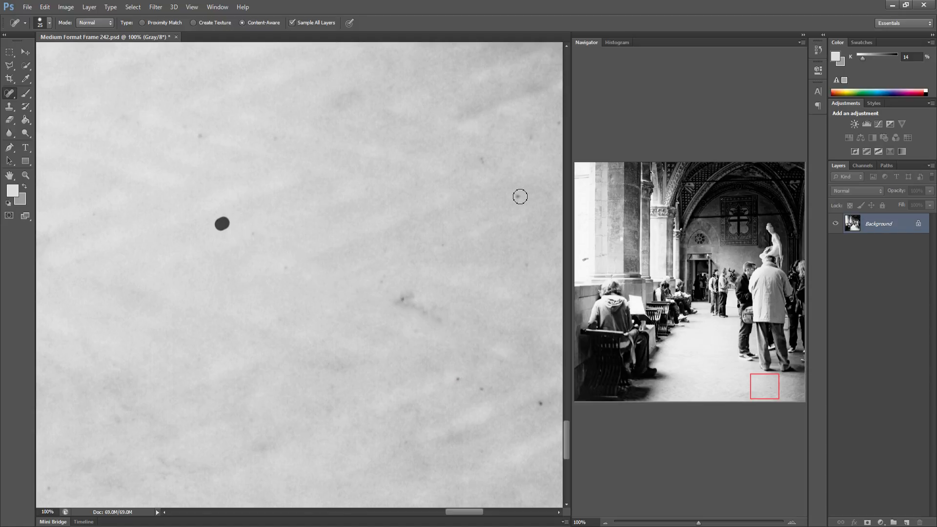
click(217, 181)
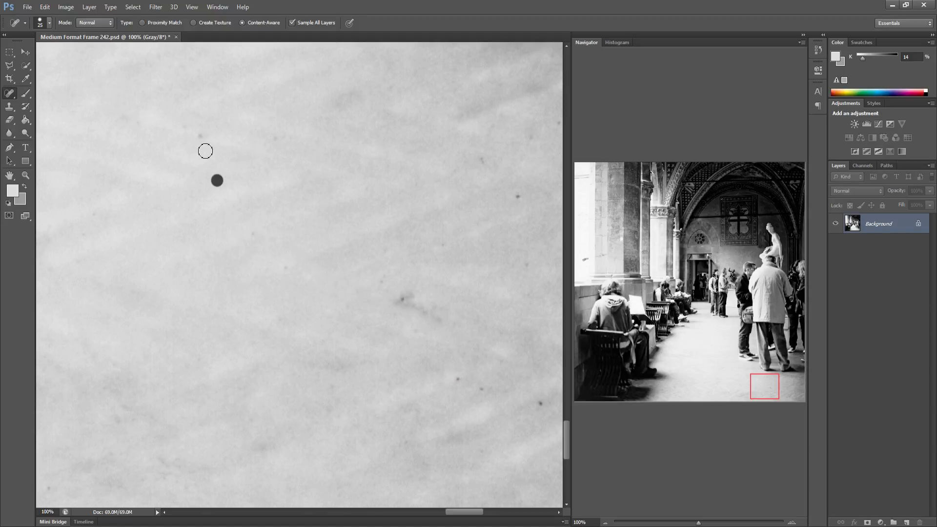
click(196, 133)
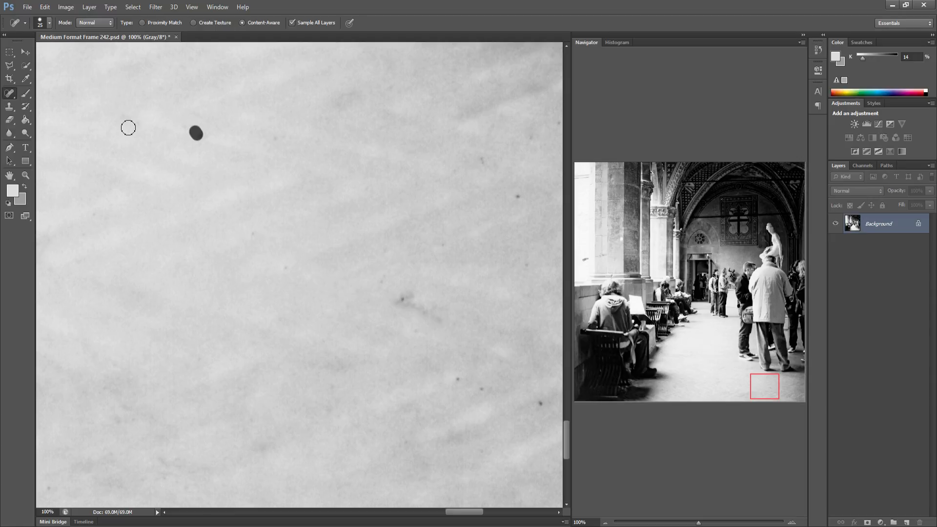
click(274, 139)
drag(312, 178, 320, 174)
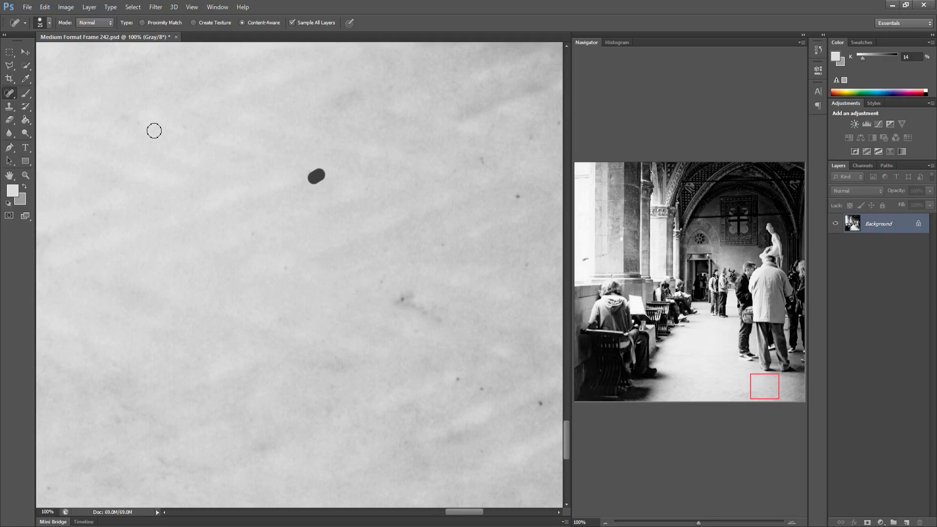
click(391, 87)
drag(474, 162, 486, 164)
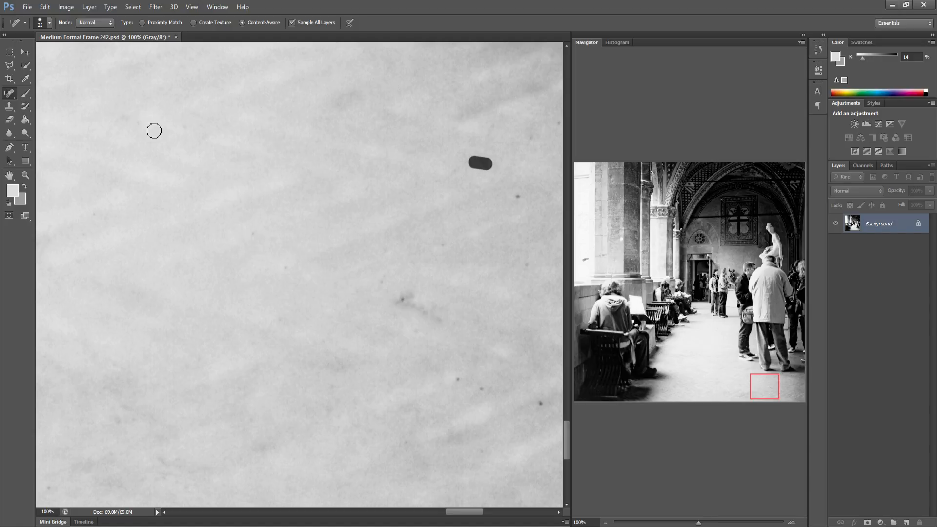
drag(531, 125, 533, 139)
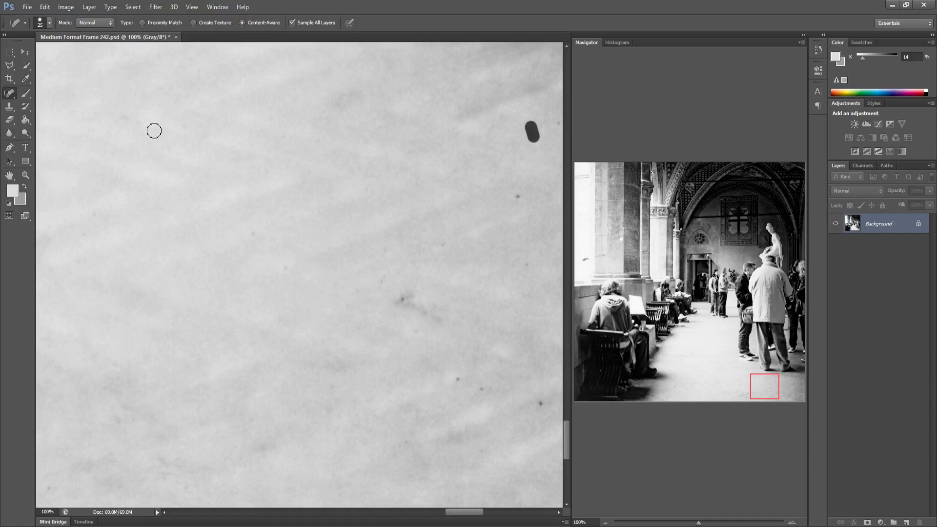
click(553, 124)
drag(517, 191, 518, 205)
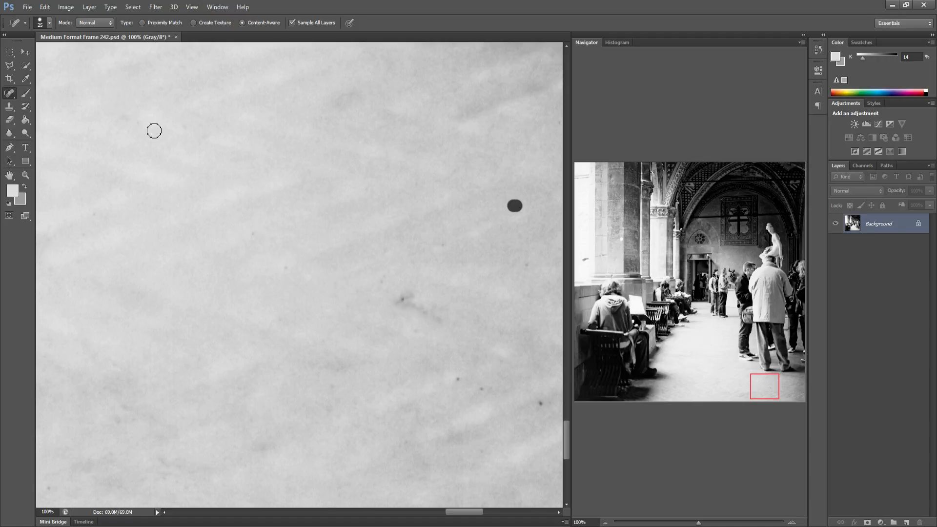
Heal the specks in the middle and lower right of this floor patch
click(404, 299)
click(379, 278)
click(400, 343)
click(457, 376)
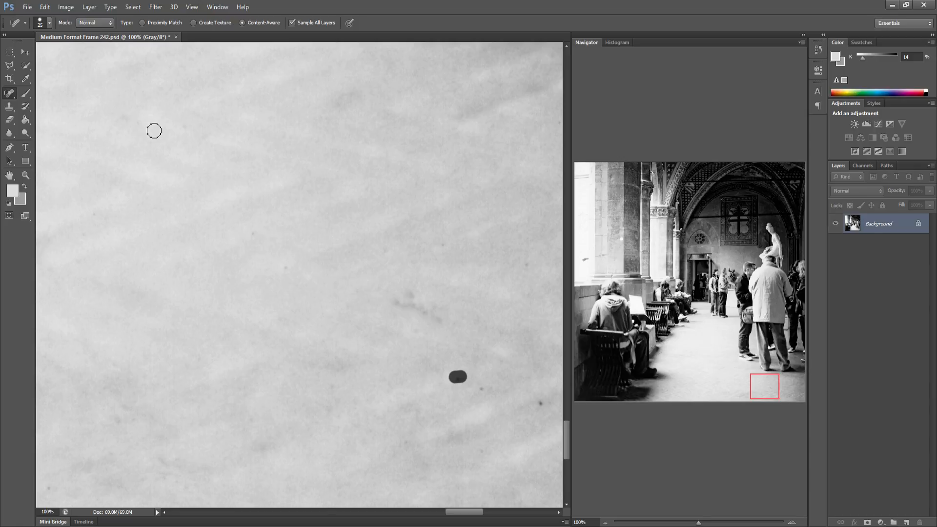
click(486, 387)
click(539, 382)
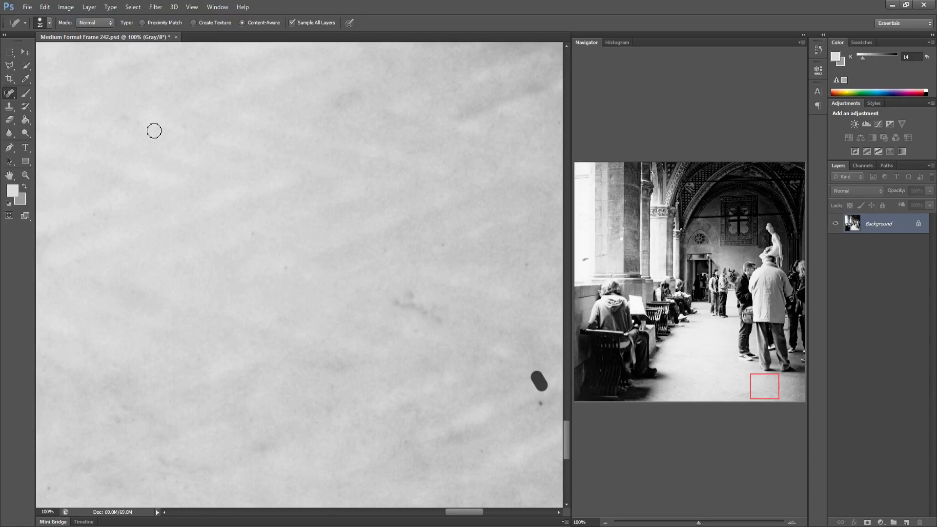
click(541, 403)
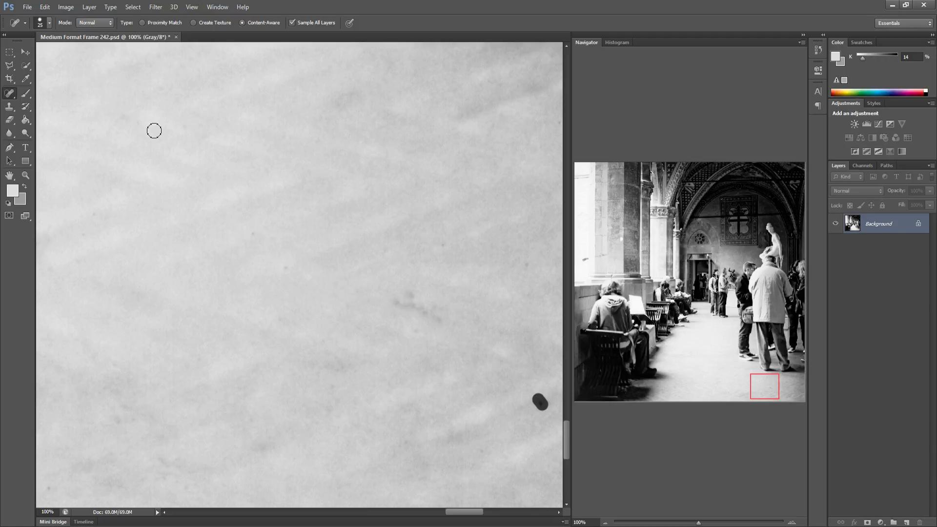
click(456, 379)
click(481, 386)
Heal the leftover specks along the patch's right edge and upper left
click(524, 263)
click(518, 194)
click(528, 140)
click(201, 137)
click(182, 123)
drag(117, 113, 152, 129)
Heal the specks across the left and lower areas of the floor patch in the bottom-right corner
drag(340, 271, 161, 272)
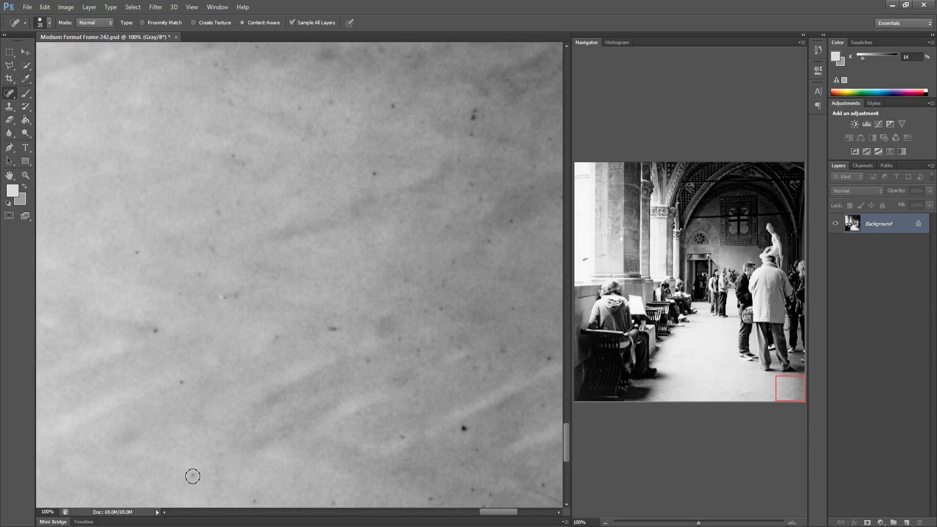
mouse_move(180, 379)
mouse_down()
mouse_move(194, 476)
mouse_move(176, 375)
mouse_up()
shift+click(462, 437)
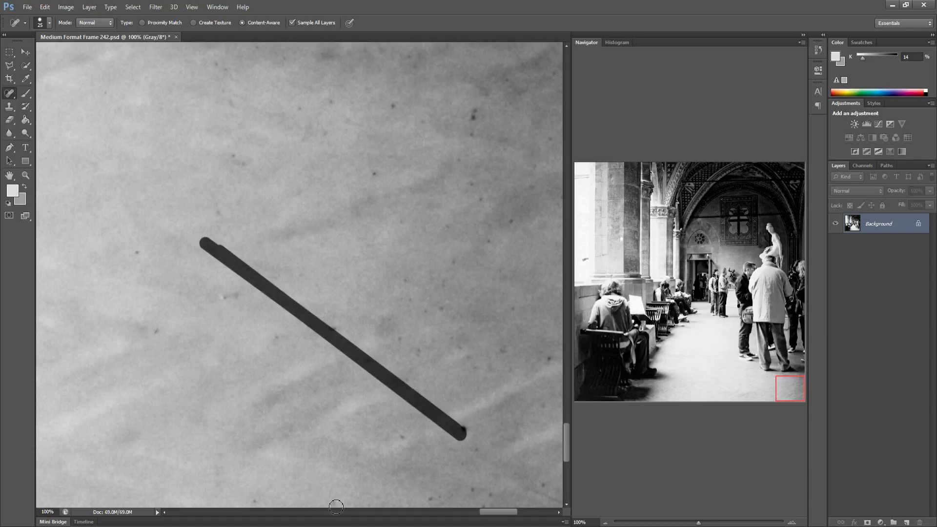
shift+click(542, 360)
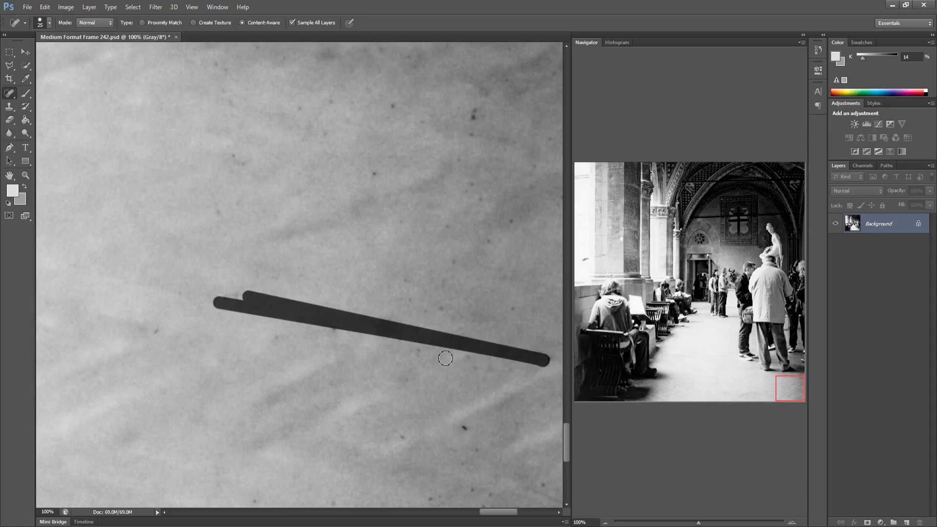
click(403, 300)
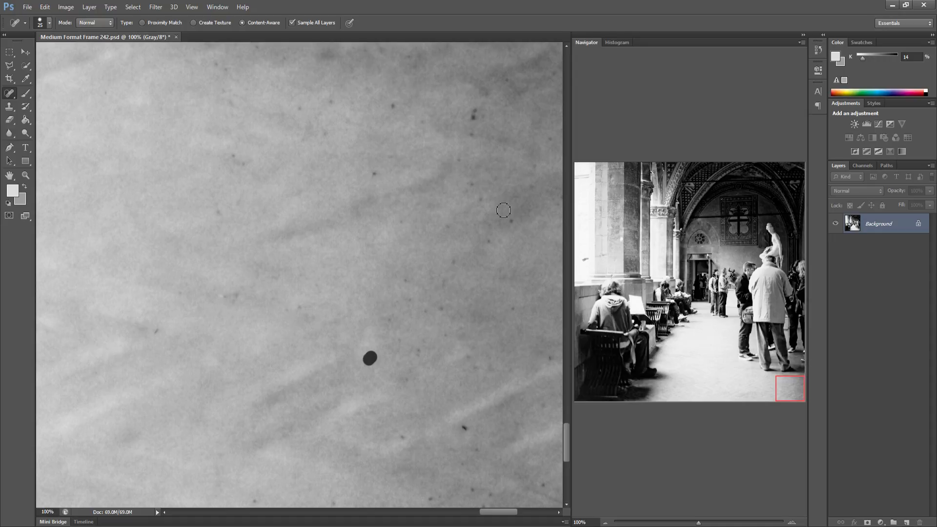
drag(552, 135, 397, 338)
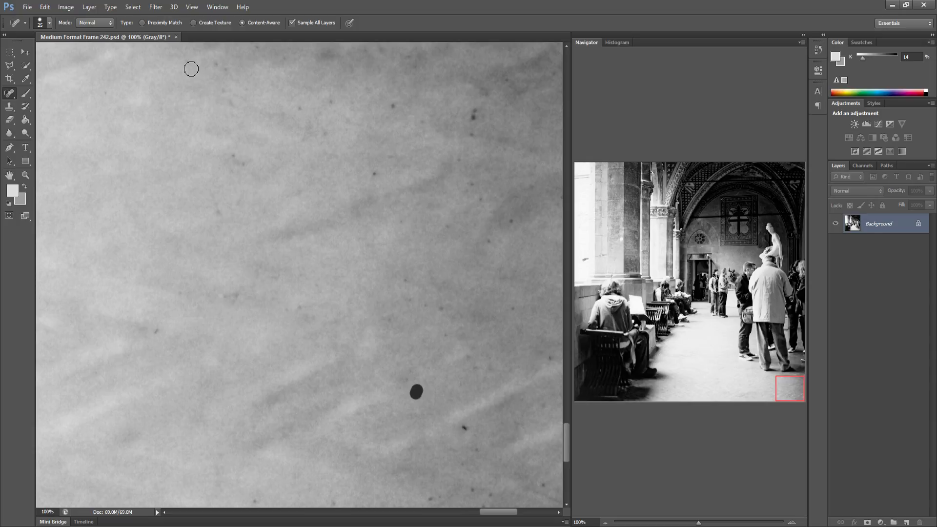
shift+click(263, 48)
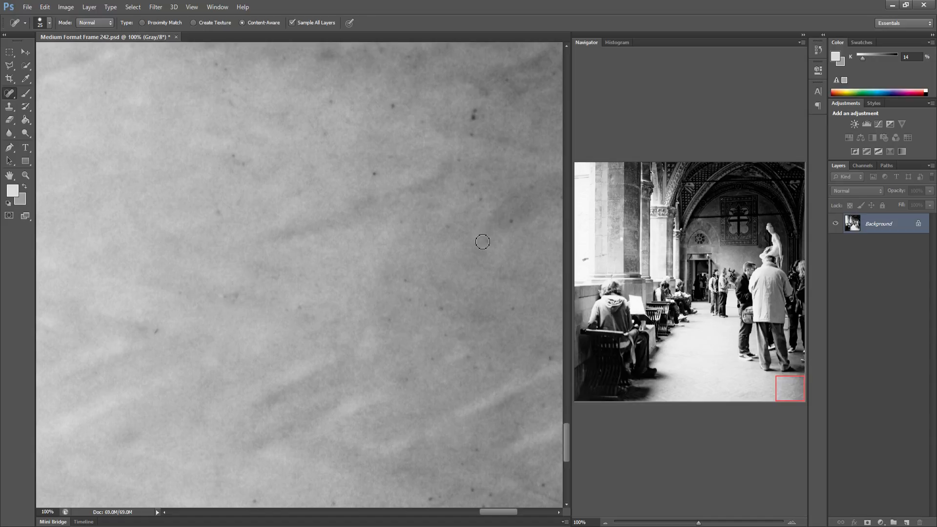
Heal the specks in the upper and middle parts of this corner floor patch
drag(495, 239, 482, 195)
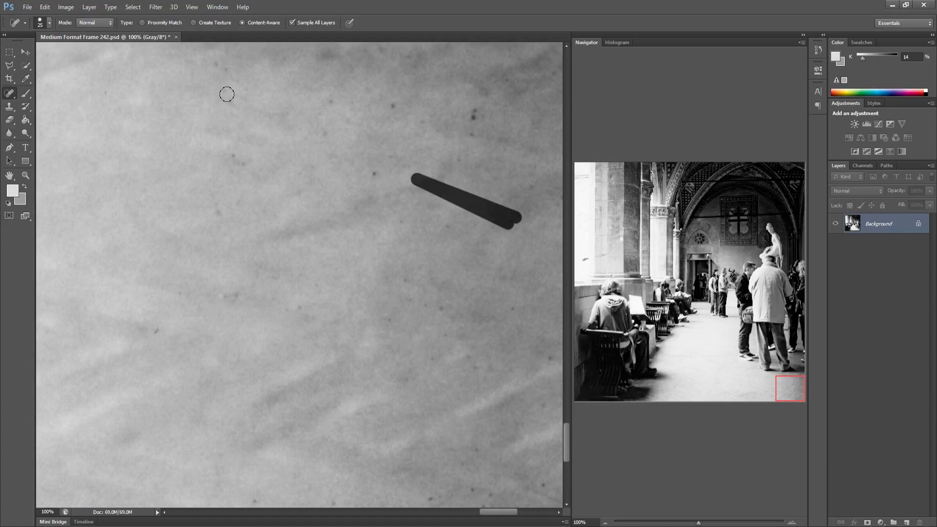
drag(227, 94, 227, 109)
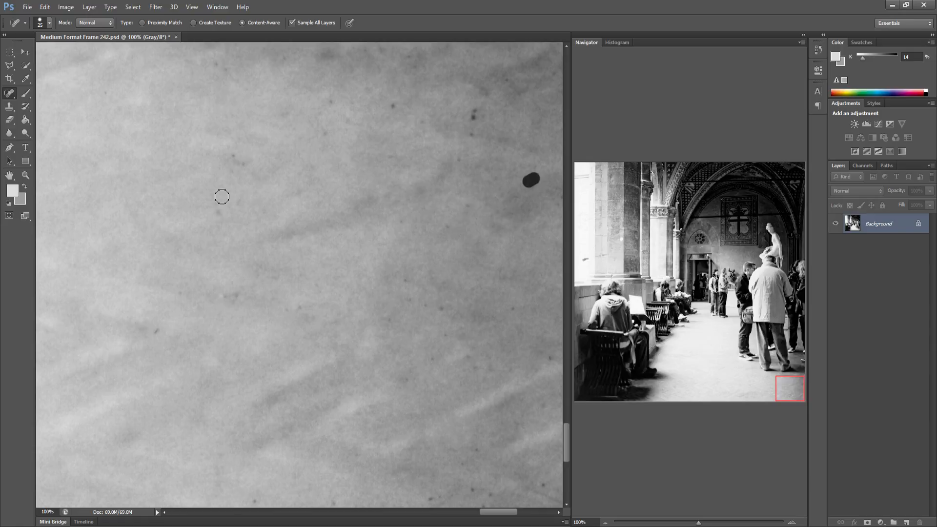
click(393, 106)
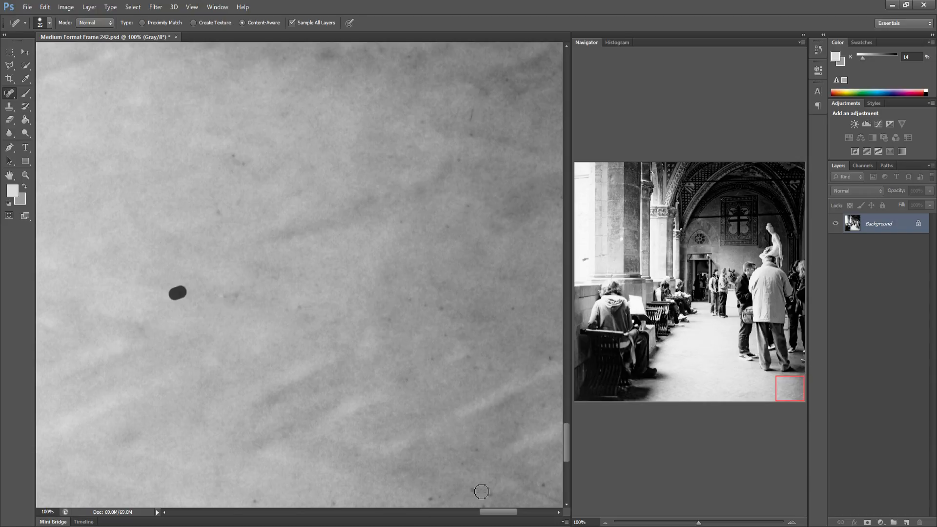
mouse_move(492, 496)
mouse_down()
mouse_move(480, 509)
mouse_move(397, 102)
mouse_up()
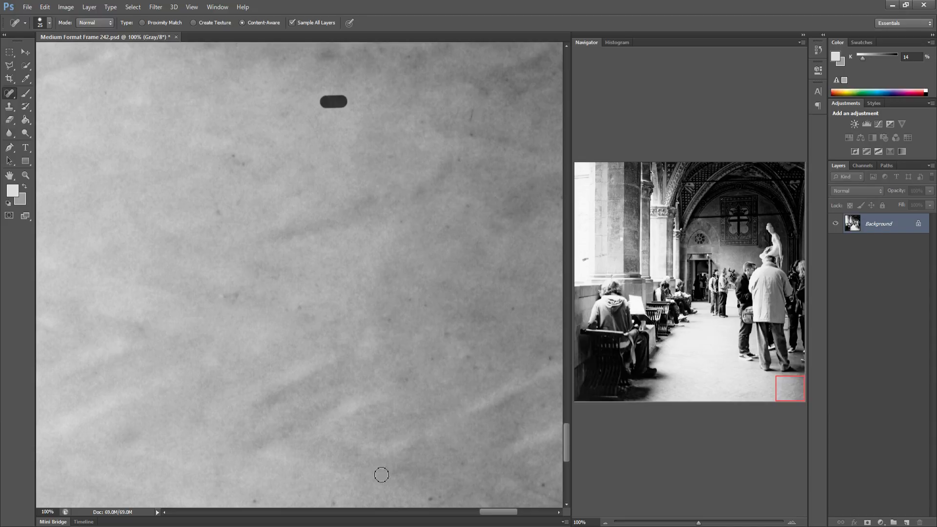
drag(330, 502, 349, 501)
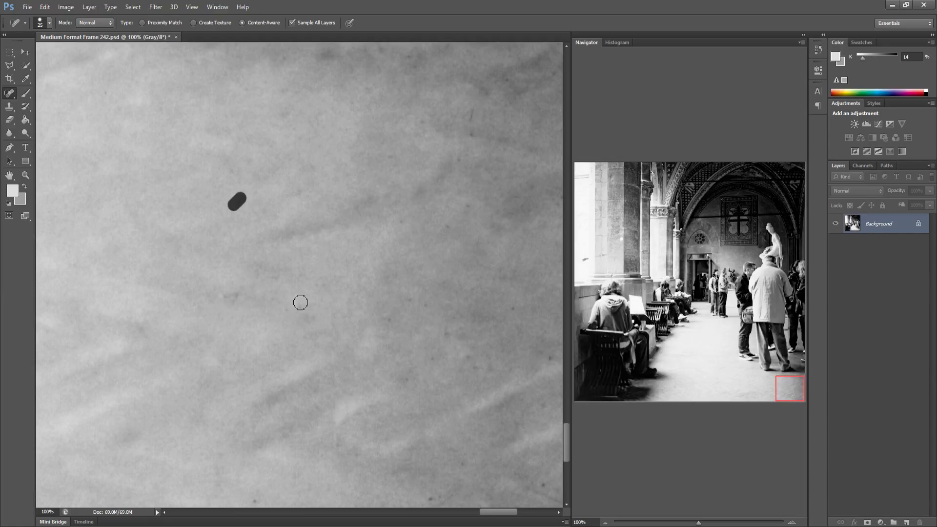
drag(269, 294, 318, 181)
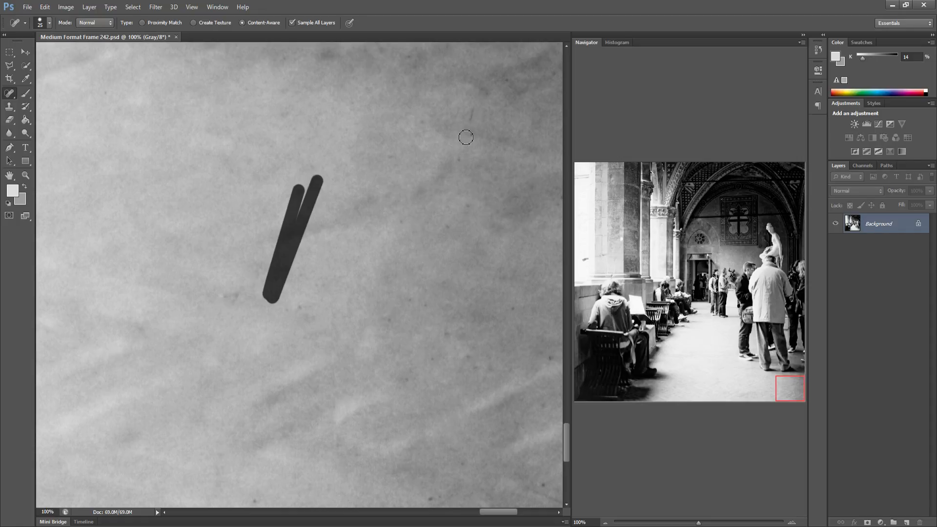
drag(451, 170, 479, 97)
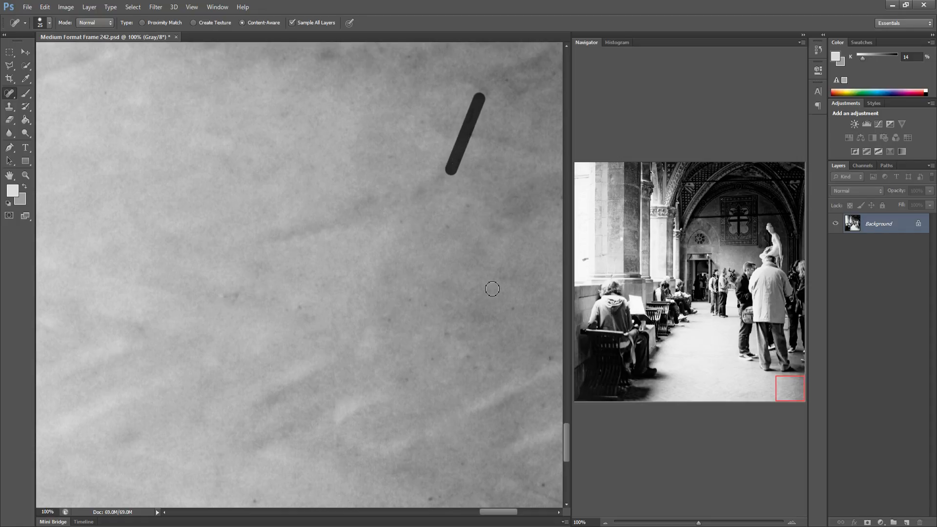
Heal the remaining specks along the right edge and bottom of the corner patch
click(528, 188)
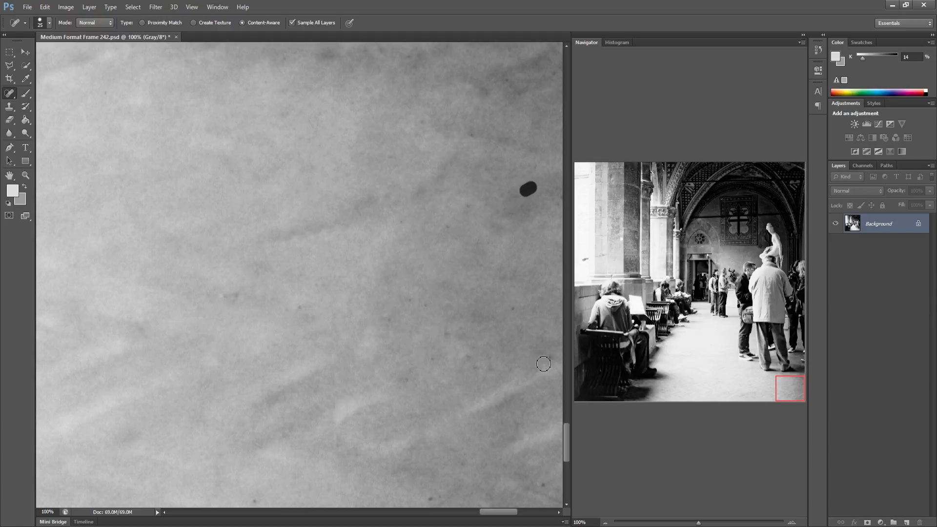
drag(444, 228, 469, 202)
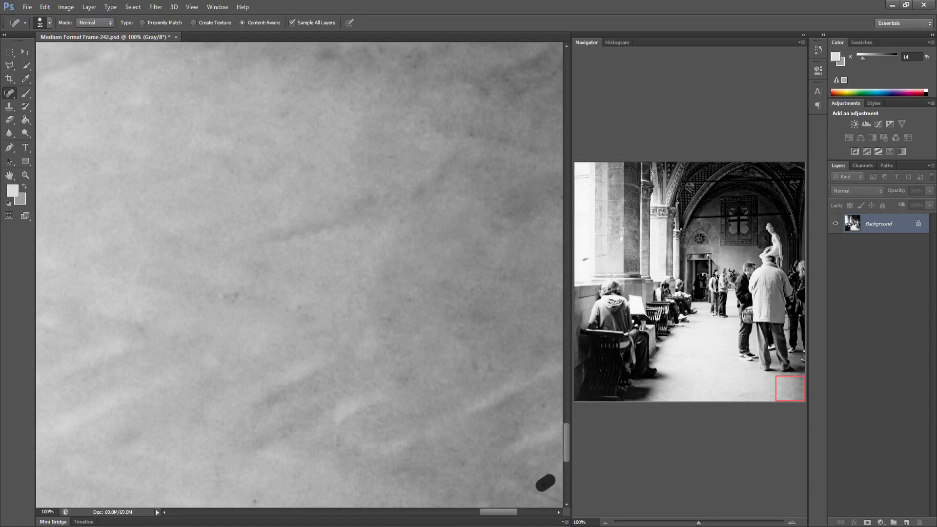
drag(551, 354, 550, 360)
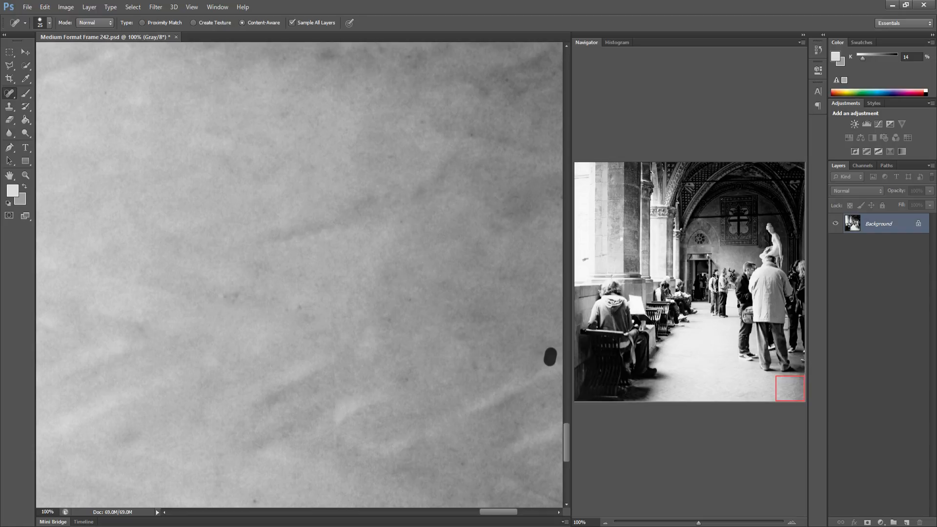
drag(504, 307, 513, 304)
drag(324, 499, 344, 502)
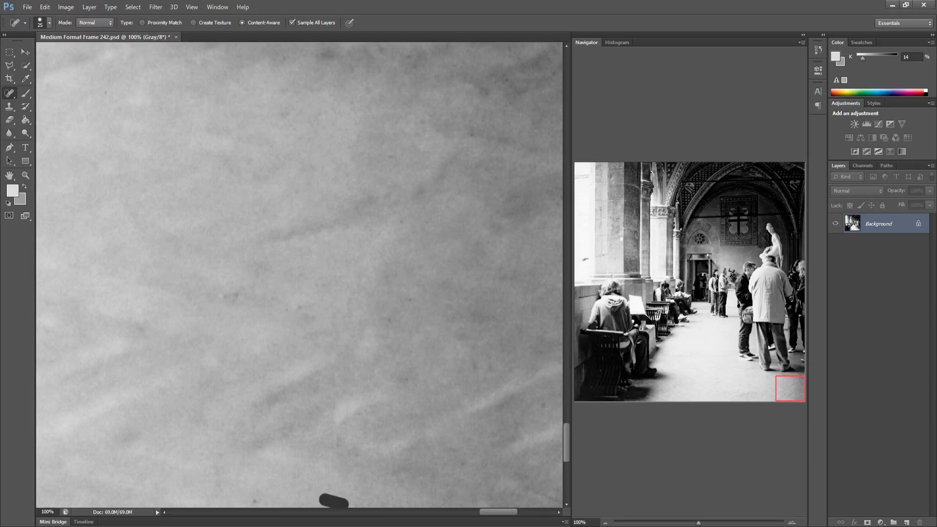
drag(538, 482, 553, 473)
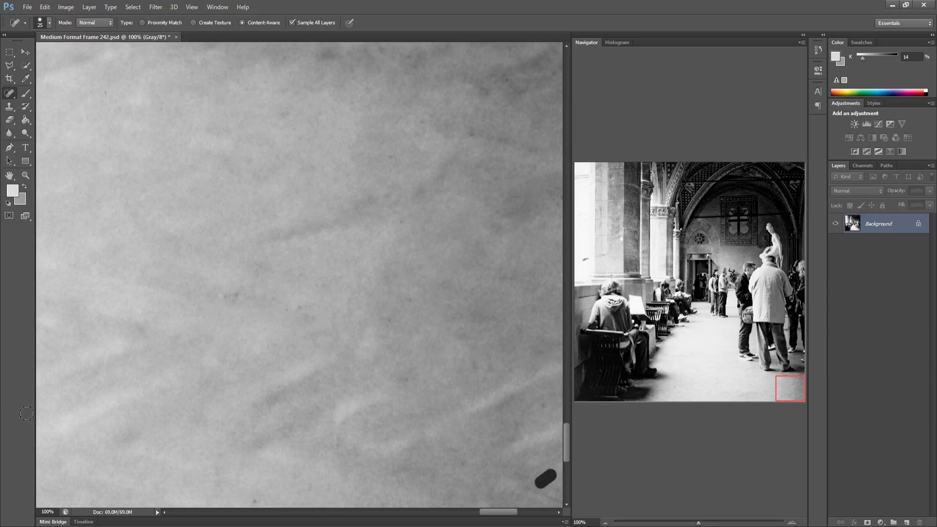
drag(230, 293, 240, 291)
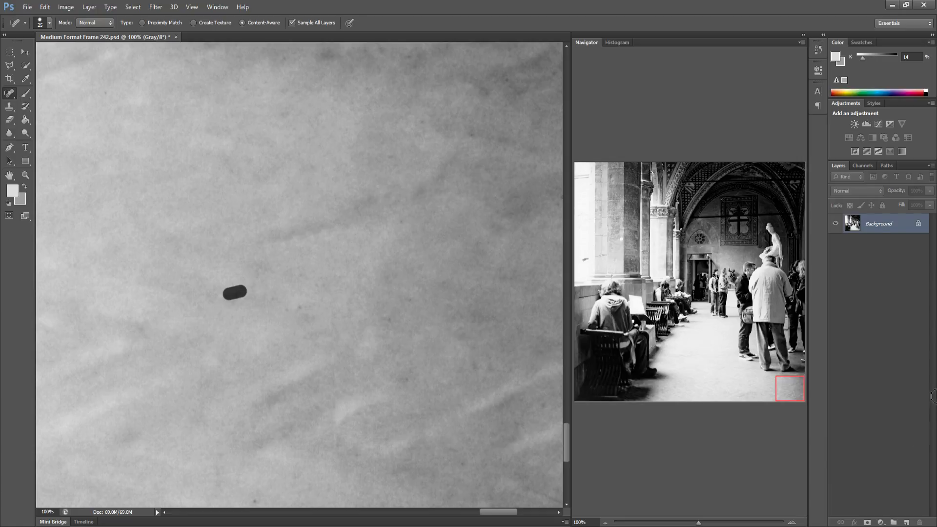
Heal the pale scratch in the dark shadow area at the bottom-left of the frame
shift+click(676, 441)
click(577, 390)
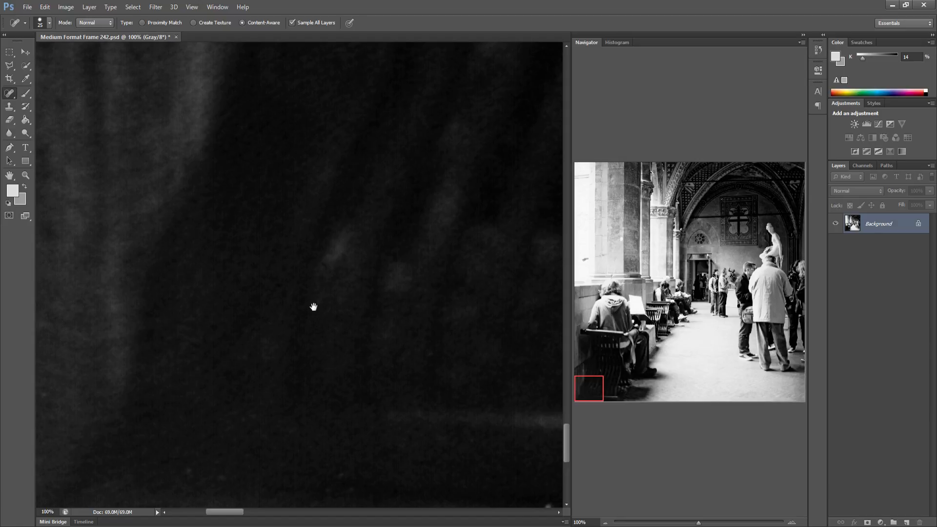
drag(330, 248, 198, 247)
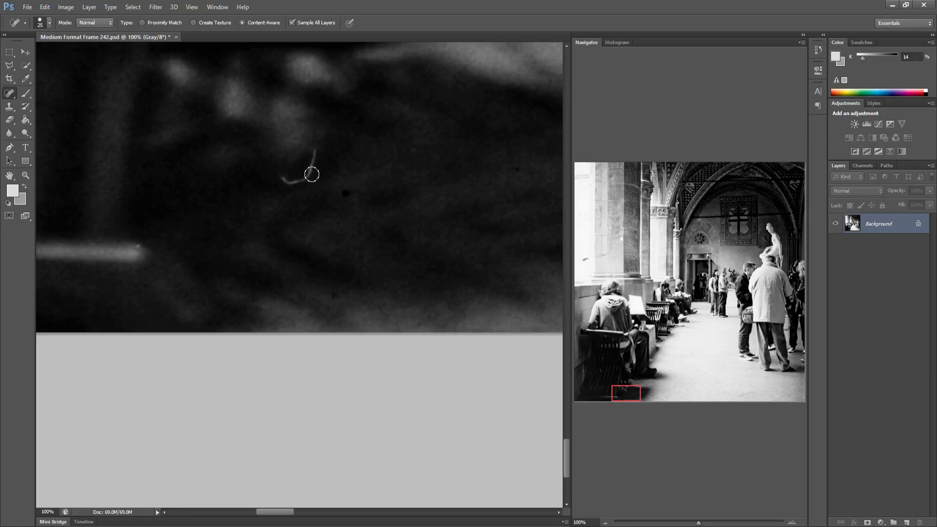
mouse_move(314, 145)
mouse_down()
mouse_move(298, 182)
mouse_move(282, 182)
mouse_move(300, 180)
mouse_up()
Heal the specks on the floor just above the bottom edge, right of the shadow
drag(337, 190, 400, 278)
drag(405, 284, 176, 294)
drag(361, 288, 182, 299)
drag(266, 297, 263, 298)
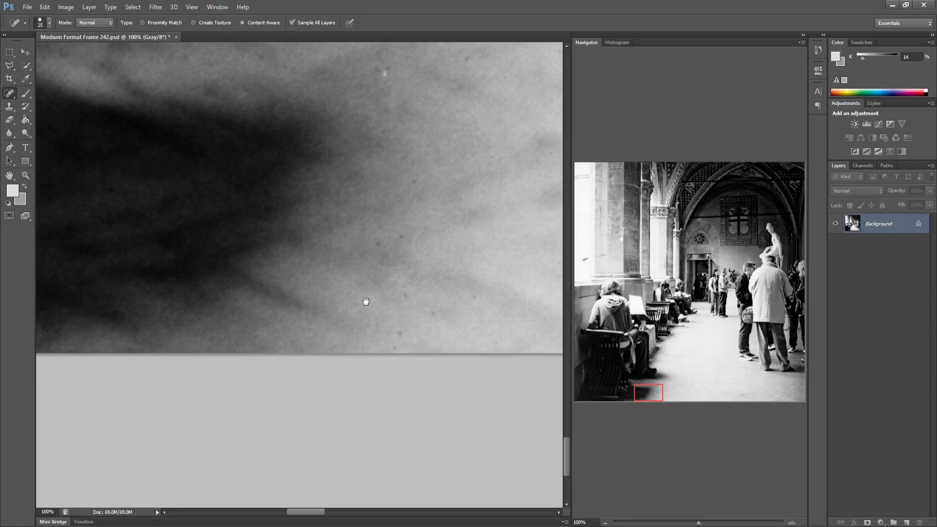
drag(306, 302, 299, 337)
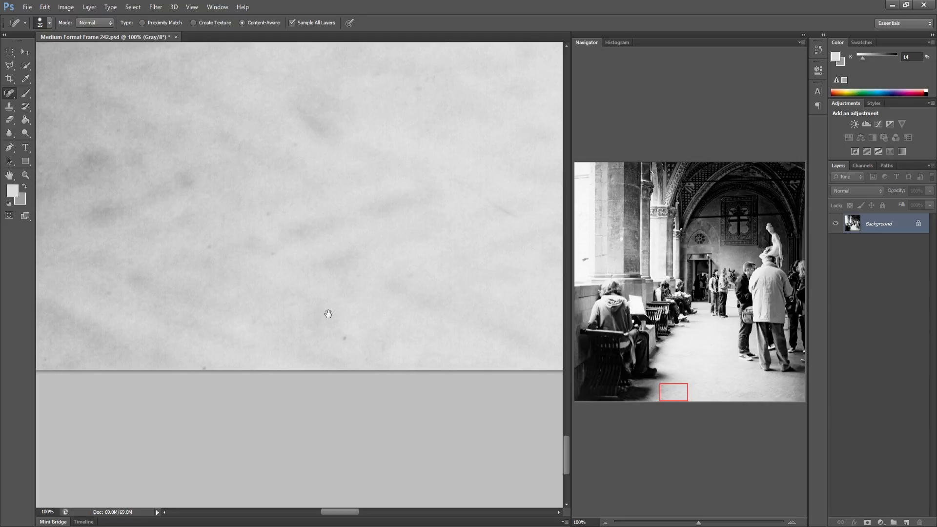
drag(238, 322, 198, 314)
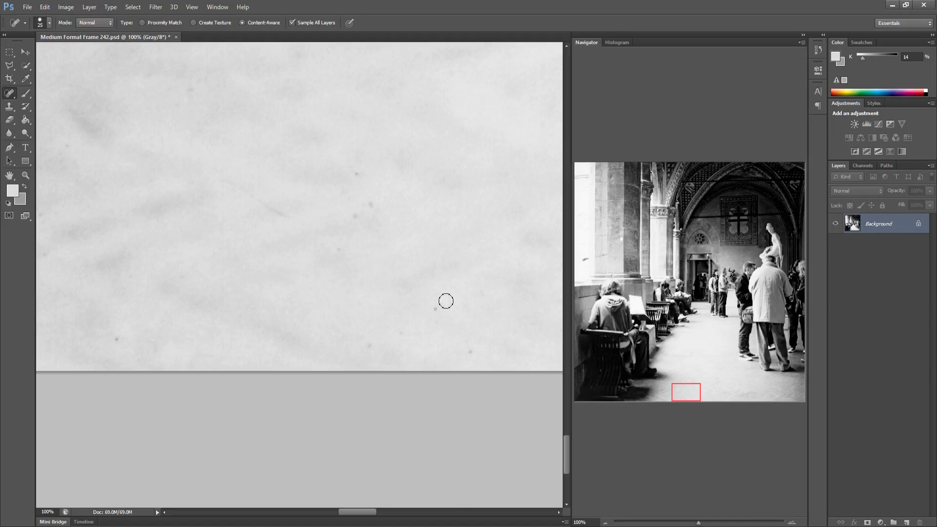
shift+click(366, 208)
shift+click(488, 303)
Heal the specks on the next stretch of floor along the bottom edge
drag(347, 313, 236, 331)
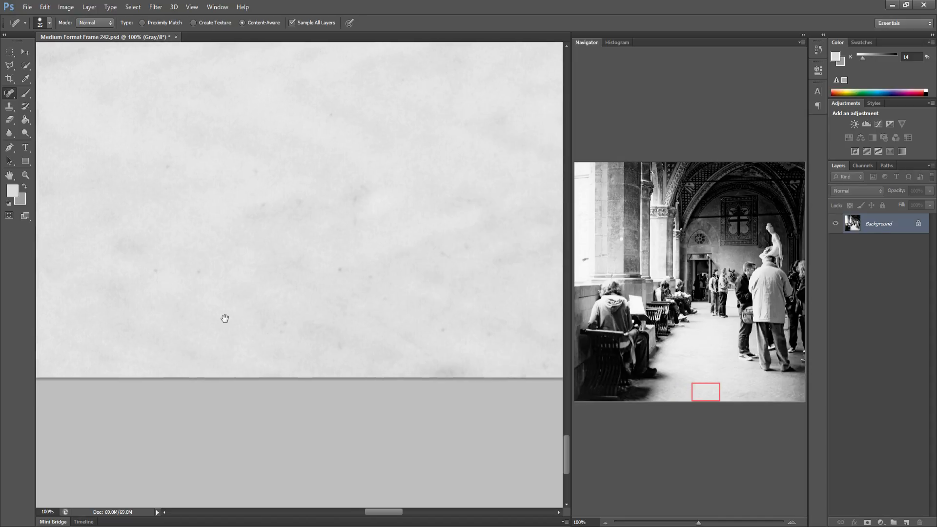
drag(322, 306, 286, 306)
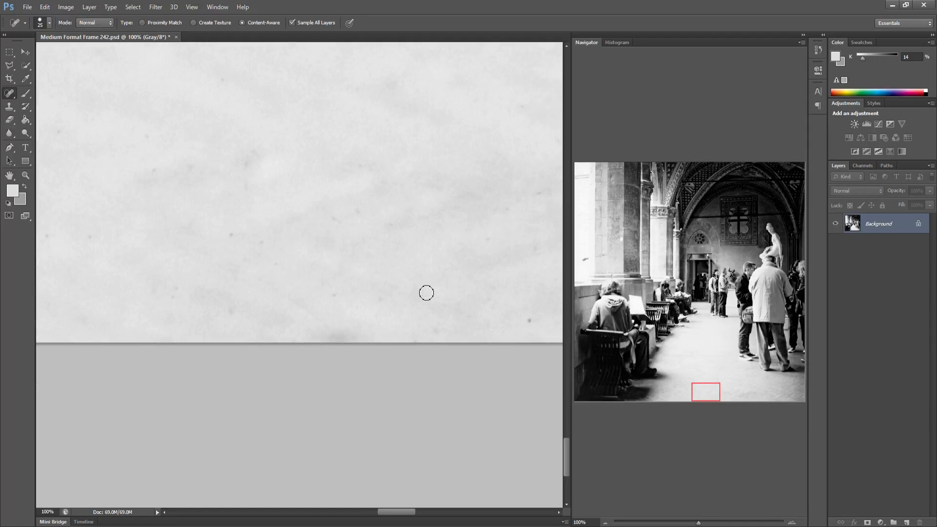
drag(303, 280, 396, 289)
click(230, 231)
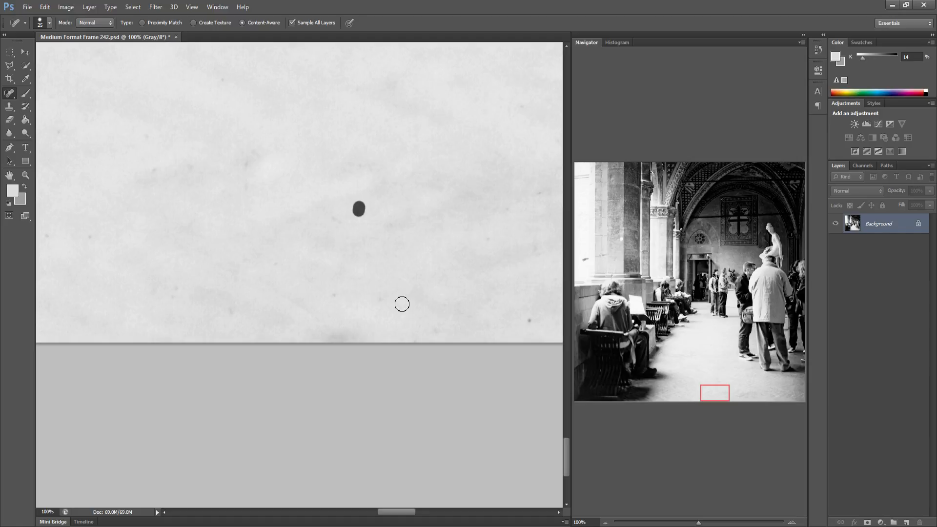
drag(389, 214, 385, 301)
Heal the specks on the bottom-edge floor area further right
key(space)
drag(287, 291, 100, 306)
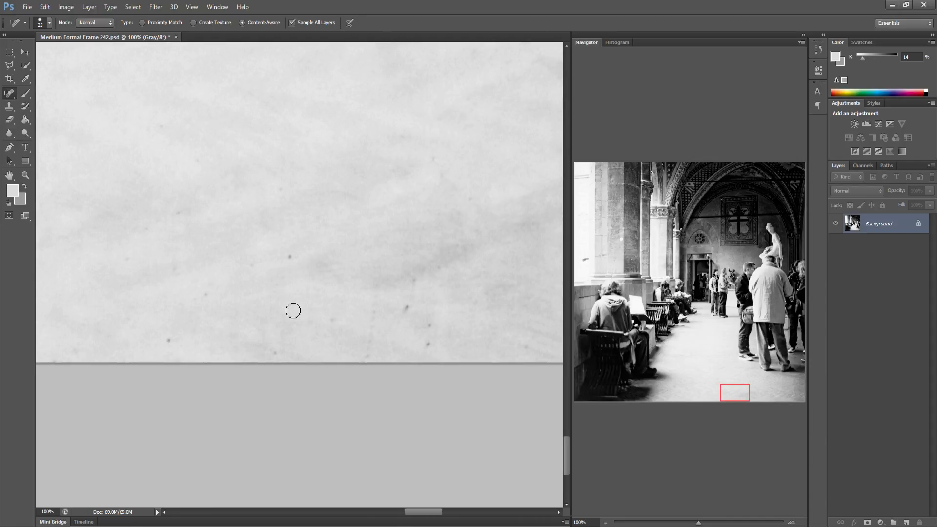
click(286, 257)
mouse_move(291, 302)
mouse_down()
mouse_move(374, 320)
mouse_move(368, 356)
mouse_move(292, 308)
mouse_up()
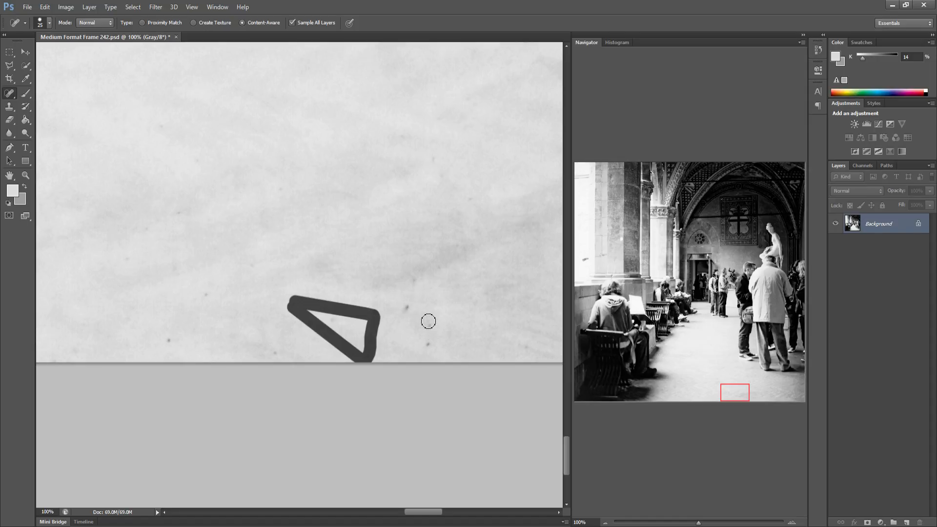
drag(324, 316, 435, 340)
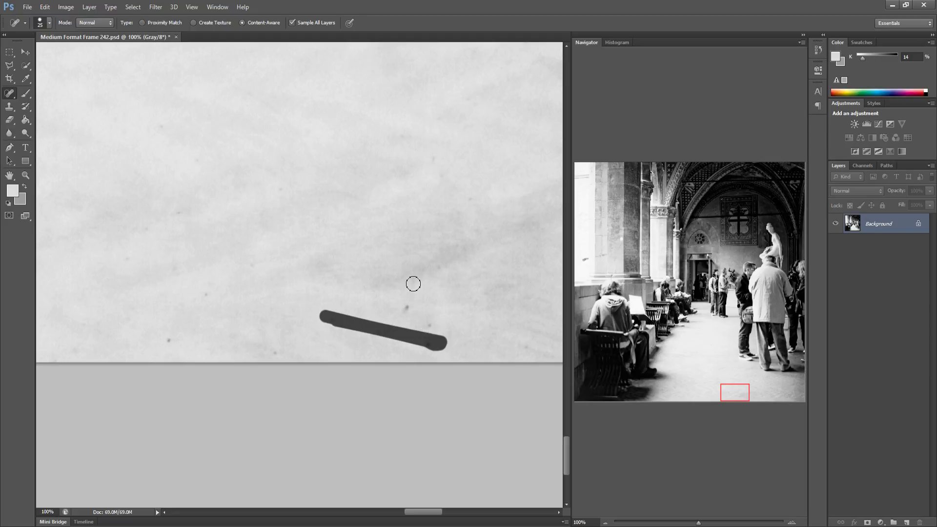
drag(416, 280, 273, 351)
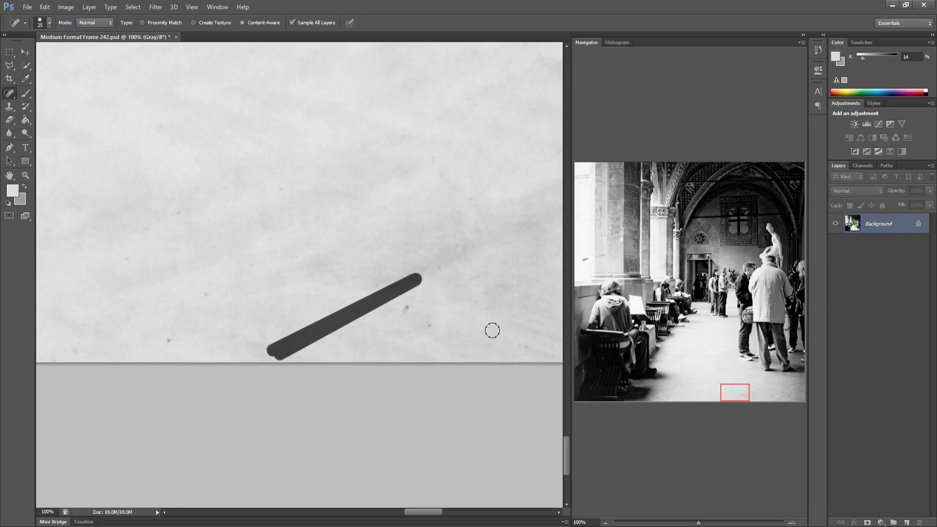
Heal a speck, undo that heal, and heal the speck near the patch's right edge instead
drag(380, 268, 469, 320)
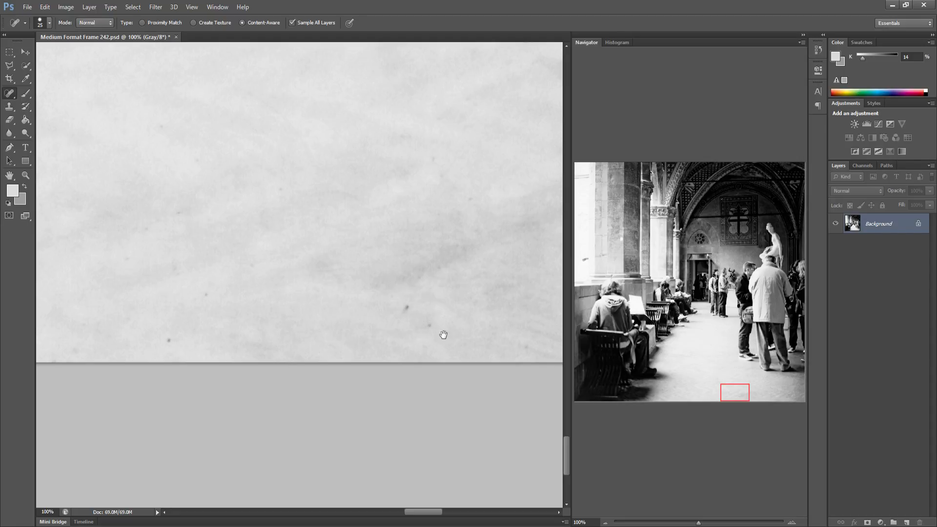
click(406, 308)
key(ctrl+z)
drag(535, 350, 538, 361)
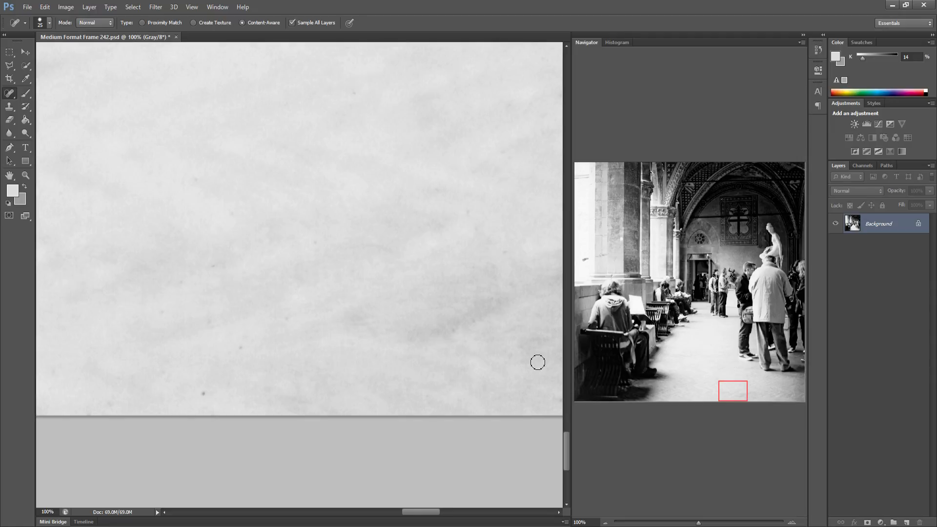
Fit the whole frame on screen, save the document and close it
mouse_move(731, 394)
mouse_down()
mouse_move(762, 397)
mouse_move(757, 388)
mouse_move(765, 389)
mouse_move(797, 403)
mouse_up()
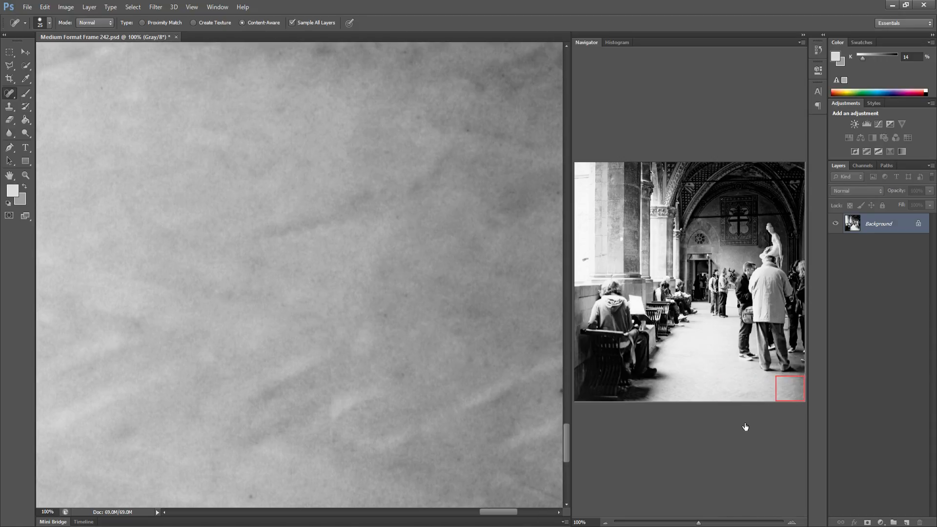
key(ctrl+0)
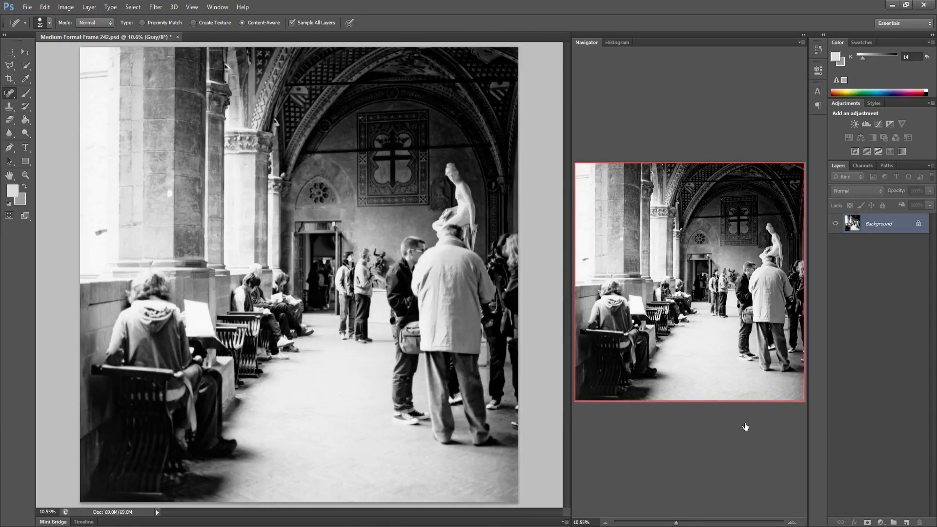
key(ctrl+s)
click(926, 5)
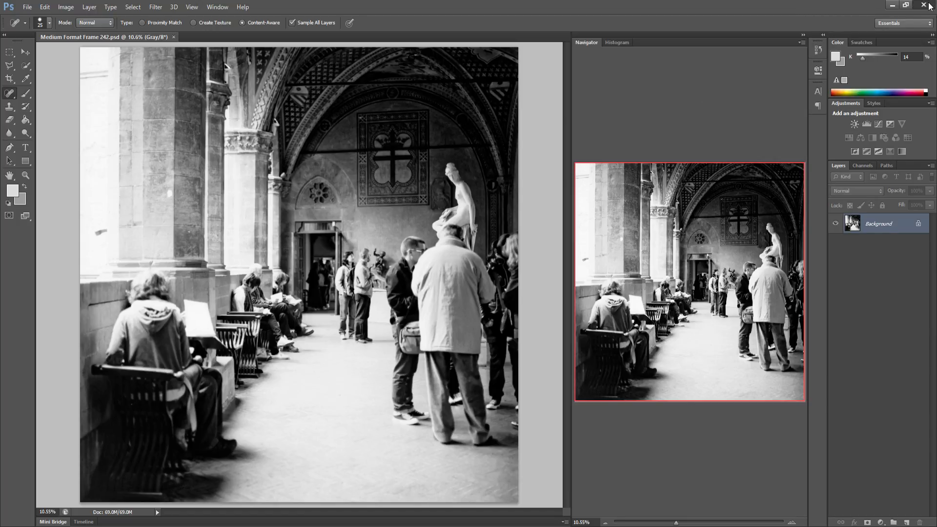
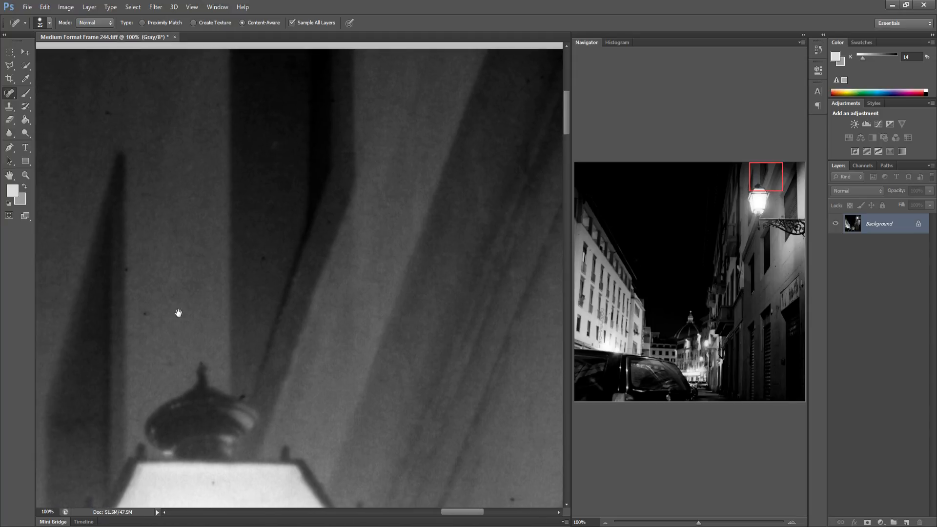
Heal the specks and a short streak on the wall above the street lamp
click(150, 315)
click(268, 258)
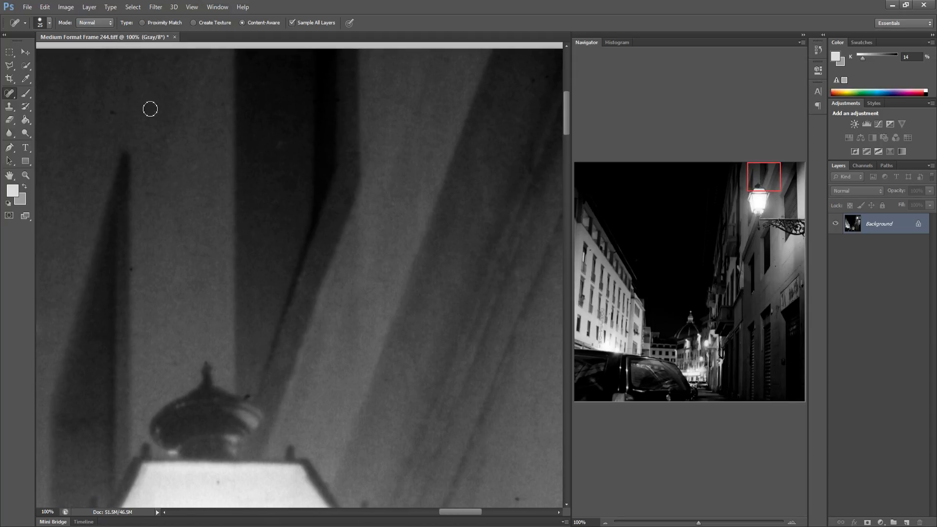
drag(129, 111, 102, 115)
drag(321, 282, 113, 267)
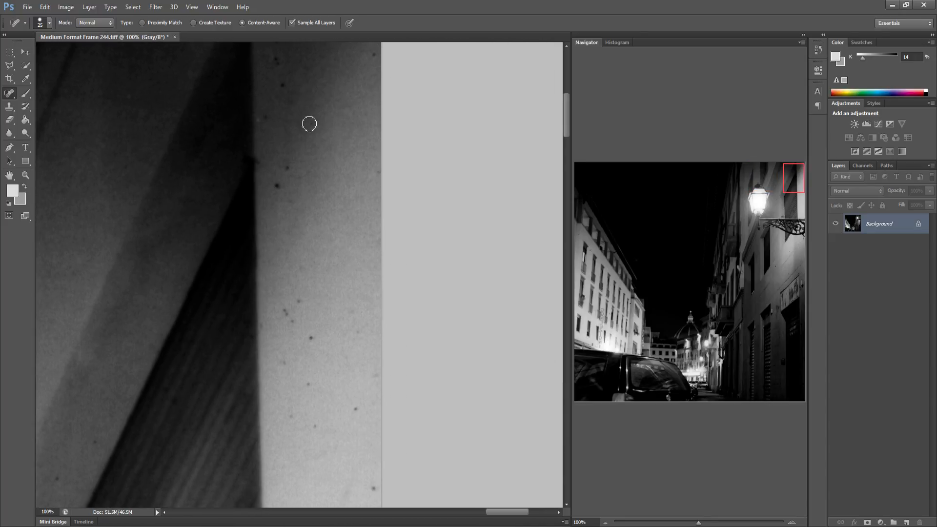
Heal the specks scattered over the pale wall near the frame's right edge
drag(288, 164, 281, 180)
mouse_move(285, 330)
mouse_down()
mouse_move(286, 311)
mouse_move(292, 319)
mouse_move(300, 307)
mouse_move(299, 274)
mouse_up()
drag(283, 360, 286, 370)
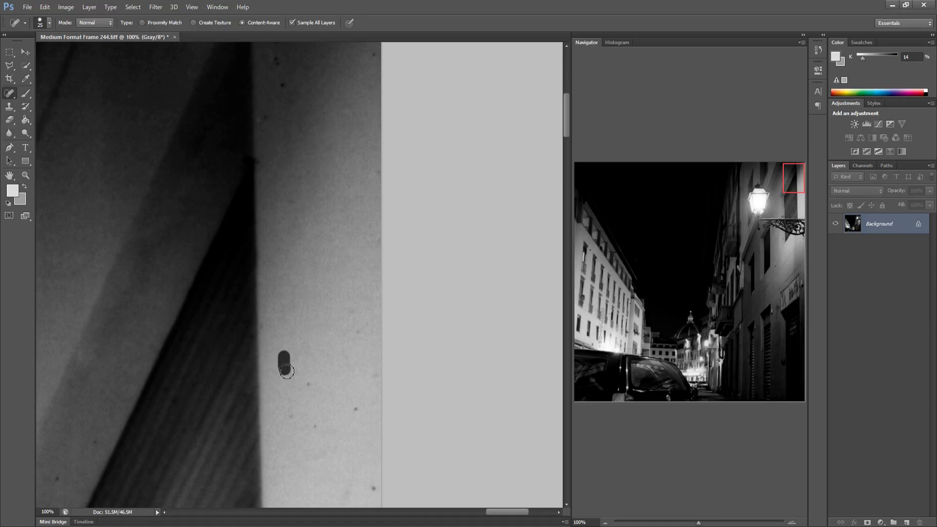
click(308, 385)
drag(311, 414, 316, 425)
click(361, 411)
click(375, 489)
click(286, 83)
Heal the specks along the frame's top edge on the right-hand building
drag(311, 167, 310, 289)
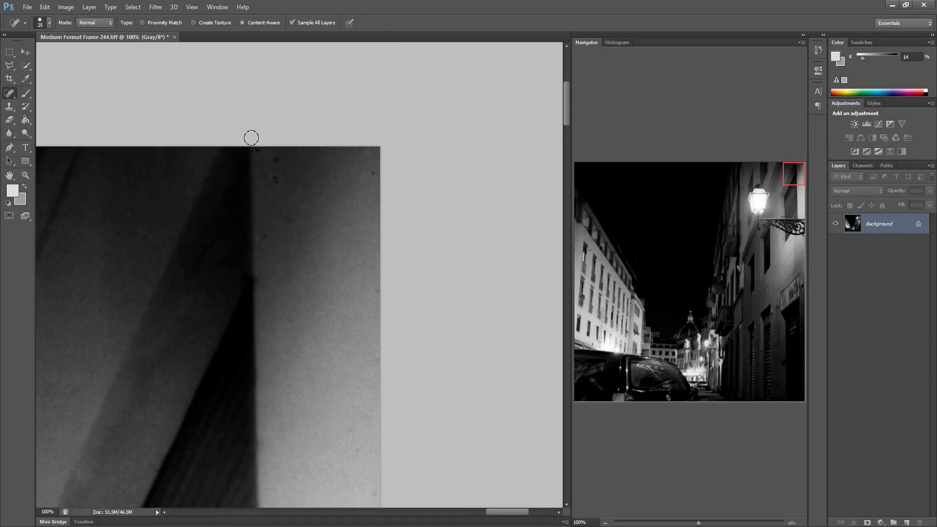
click(276, 160)
click(276, 180)
click(373, 174)
Heal the specks on the left building's upper wall near the frame's top-left corner
drag(676, 226, 552, 211)
drag(208, 266, 217, 240)
click(268, 358)
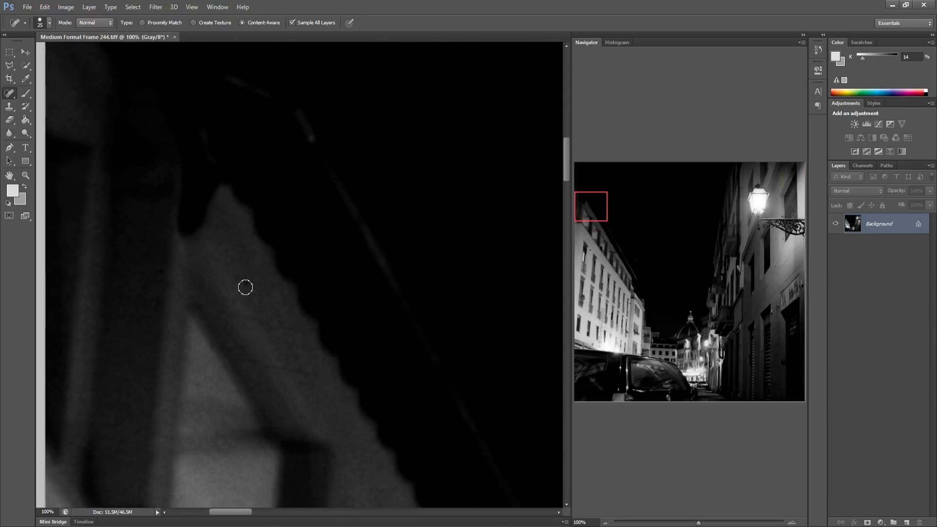
click(246, 284)
Heal the specks on the wall just left of the street lamp
drag(368, 416, 59, 393)
drag(488, 436, 88, 392)
drag(351, 370, 83, 378)
drag(547, 360, 83, 379)
drag(409, 338, 228, 344)
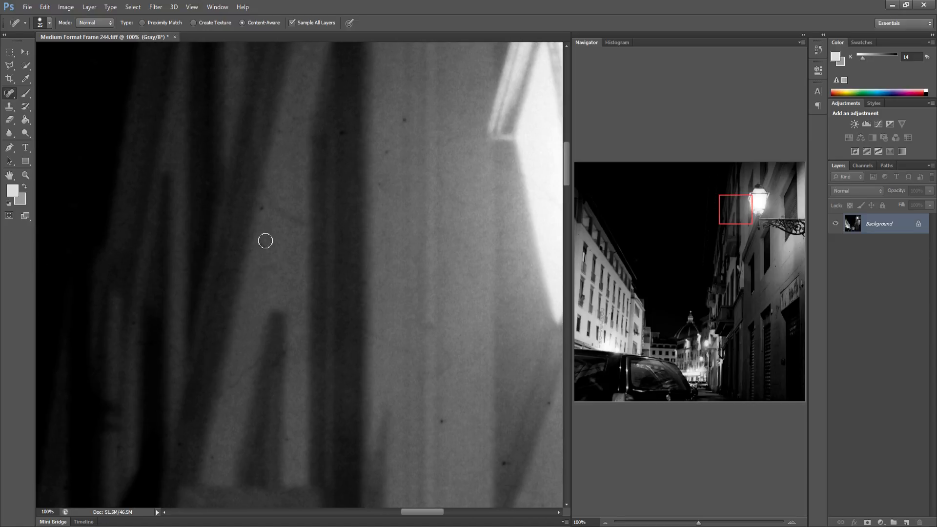
click(263, 206)
click(389, 149)
click(342, 140)
click(439, 414)
Heal the specks on the wall around the lamp and its bracket
drag(477, 418, 239, 362)
click(175, 364)
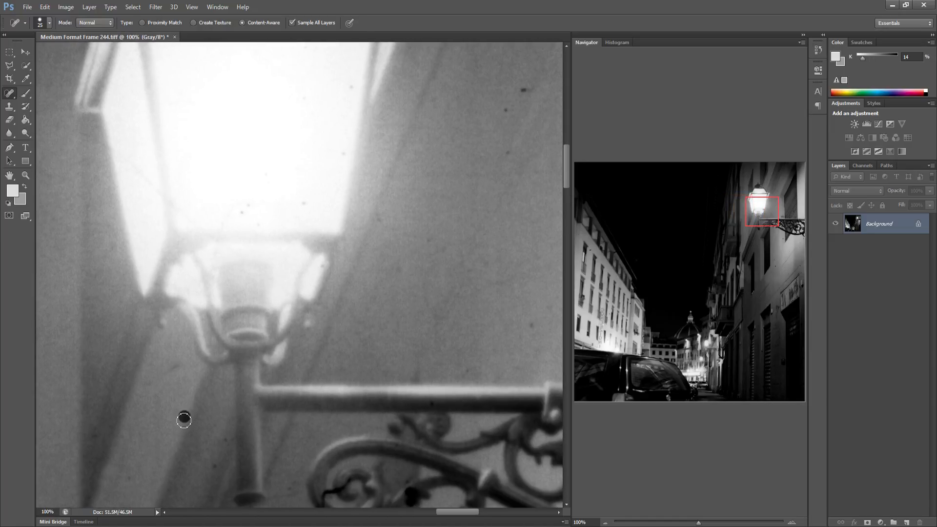
click(183, 420)
click(216, 459)
drag(508, 168, 509, 159)
Heal the specks on the wall and dark recess right of the lamp
key(space)
drag(472, 255, 287, 282)
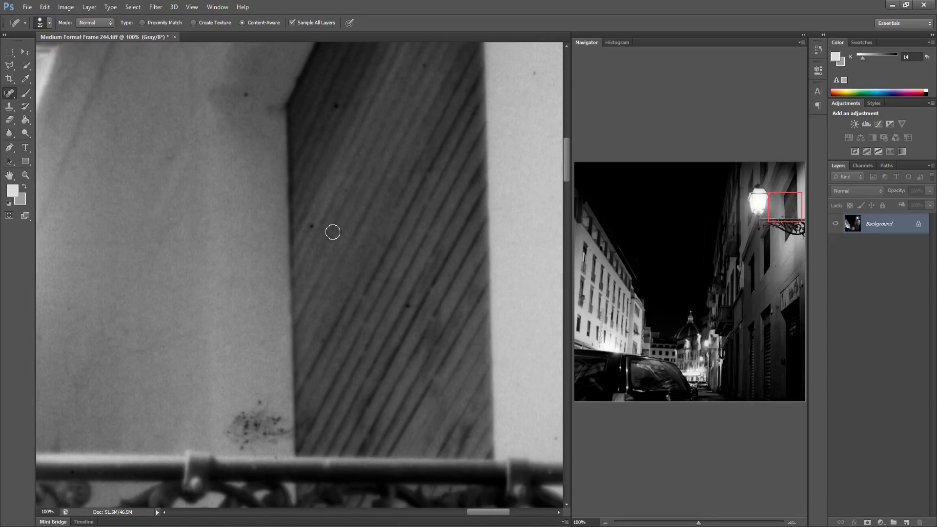
click(336, 106)
click(246, 94)
click(423, 64)
Heal the specks on the pale wall strip beside the frame's right edge
drag(489, 147, 295, 179)
click(369, 197)
click(397, 204)
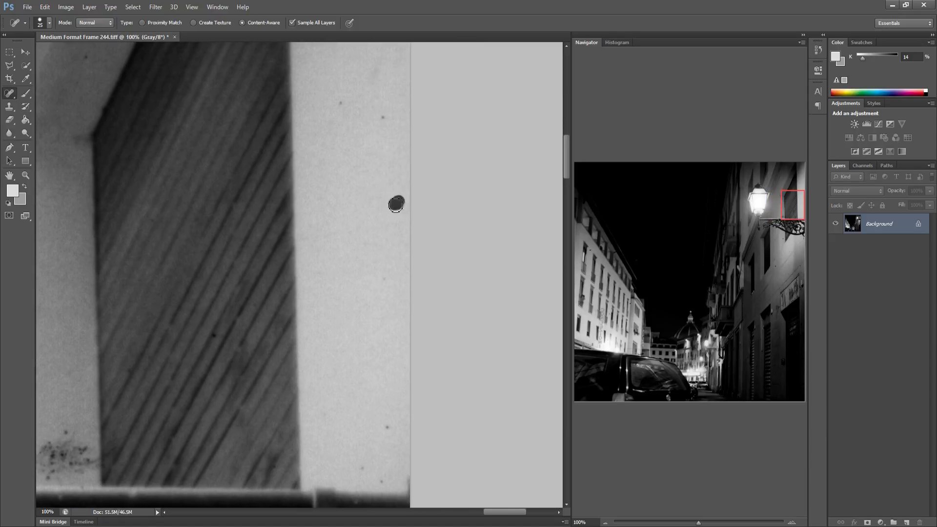
click(388, 431)
click(361, 469)
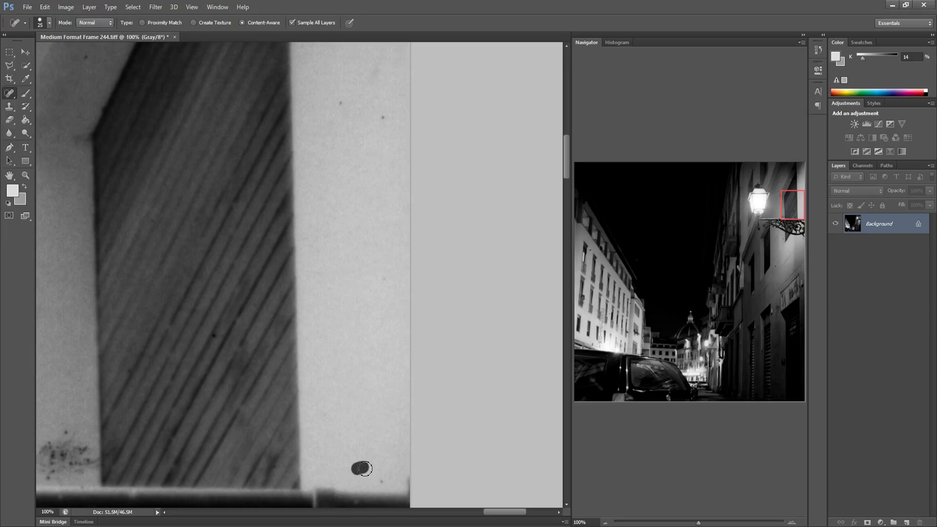
click(379, 485)
click(340, 104)
click(383, 118)
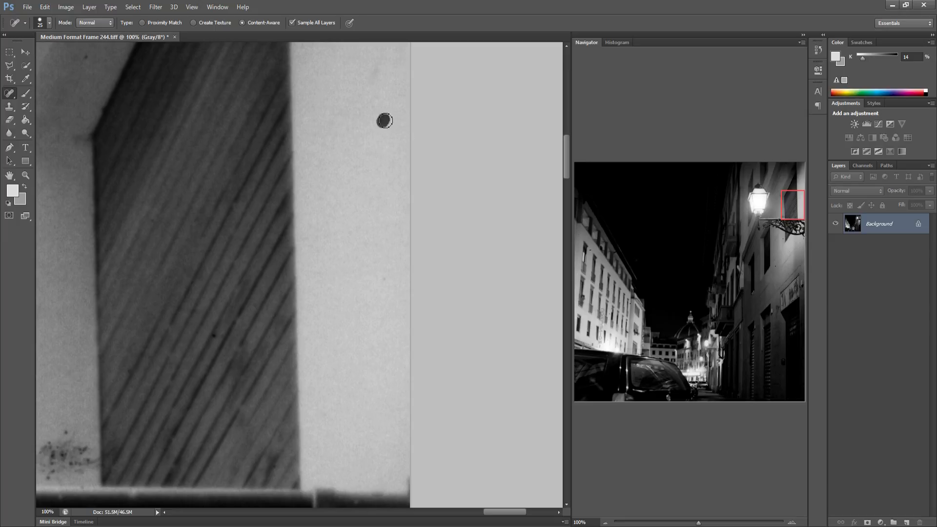
Heal the large blot and nearby specks on the left building's facade
click(590, 253)
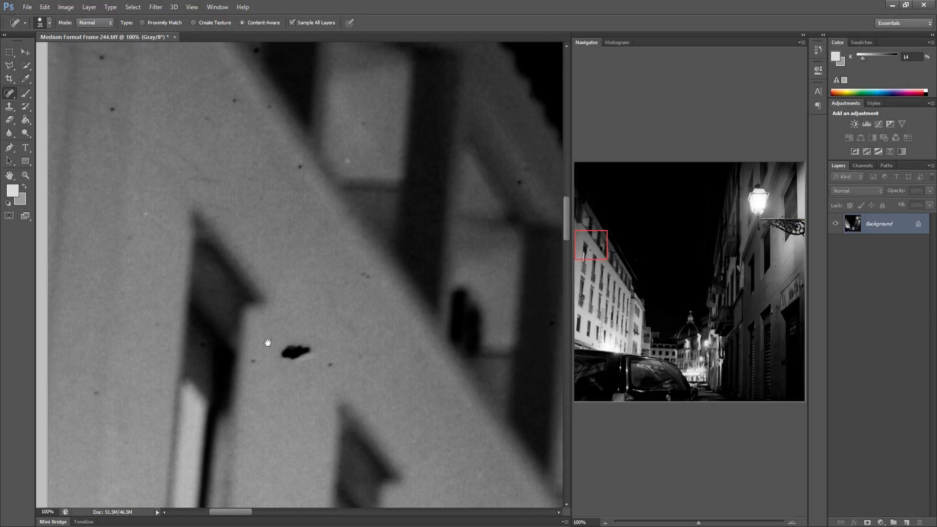
mouse_move(309, 350)
mouse_down()
mouse_move(256, 364)
mouse_move(309, 352)
mouse_up()
drag(371, 356, 368, 343)
drag(356, 260, 368, 277)
Heal the scattered specks across the left building's upper facade
click(295, 170)
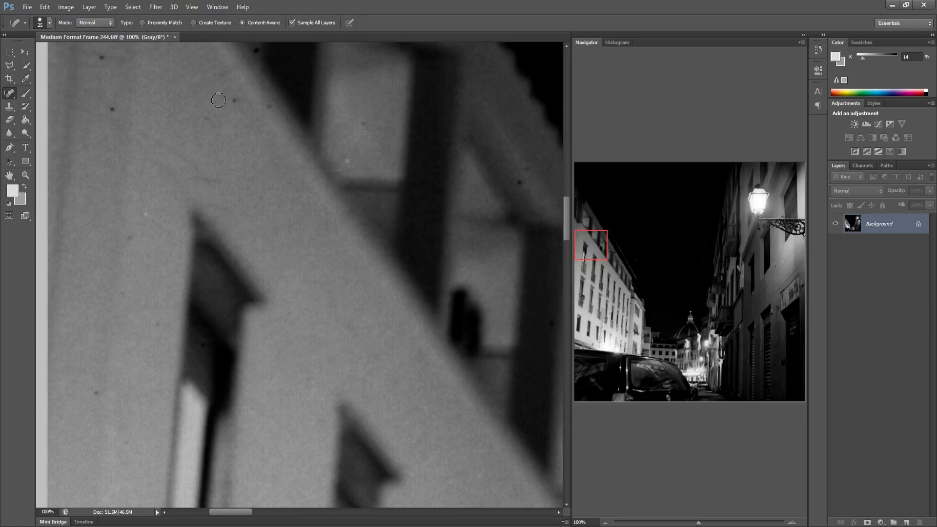
drag(218, 100, 237, 101)
click(271, 104)
click(114, 112)
click(101, 58)
click(157, 323)
click(95, 394)
Heal the specks around the upper windows of the left building
drag(309, 255, 224, 296)
drag(166, 93, 209, 171)
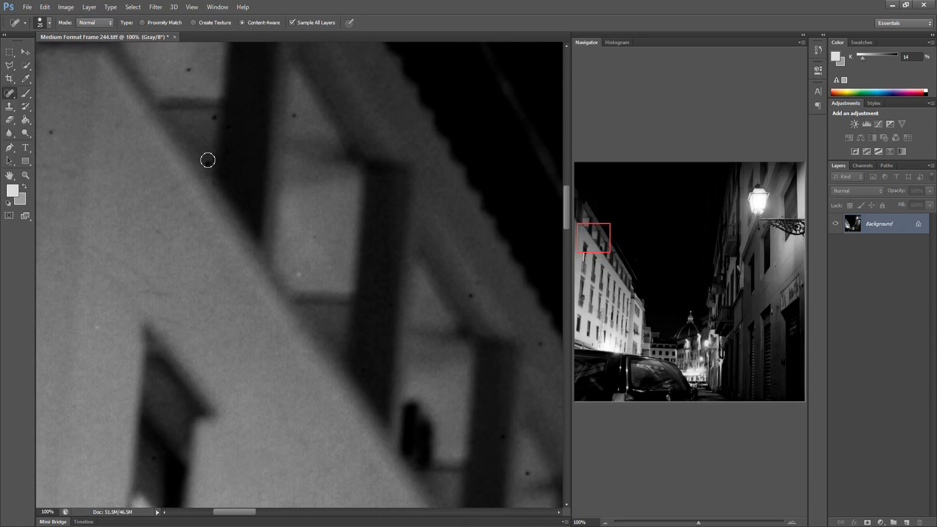
click(208, 164)
click(188, 70)
Heal the specks along the left building's roofline edge
drag(390, 259, 251, 247)
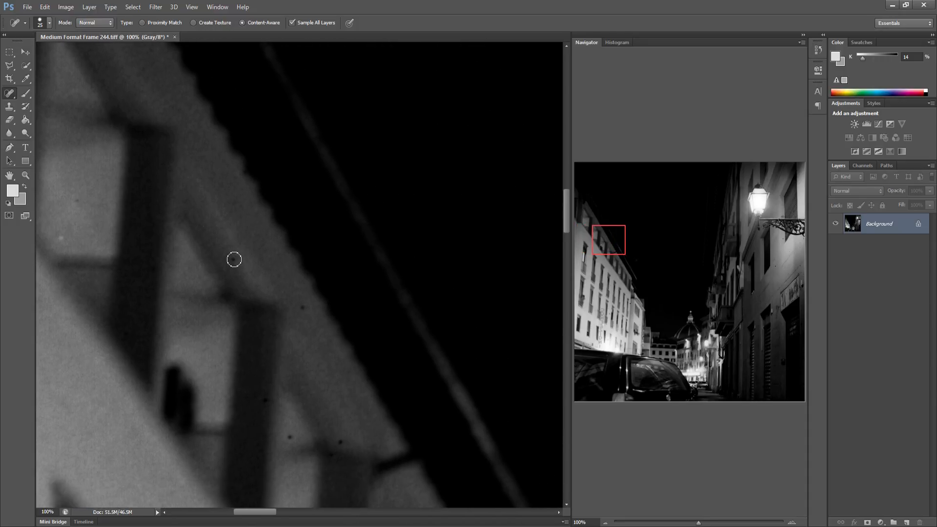
click(303, 308)
click(332, 457)
Heal the specks on the right building's wall beside the upper window
drag(405, 430, 244, 296)
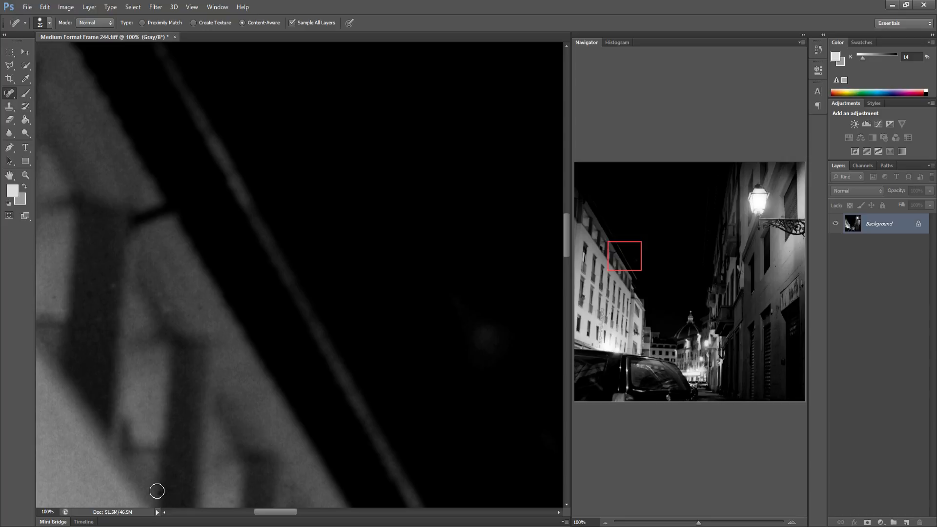
mouse_move(270, 423)
mouse_down()
mouse_move(203, 408)
mouse_move(192, 396)
mouse_up()
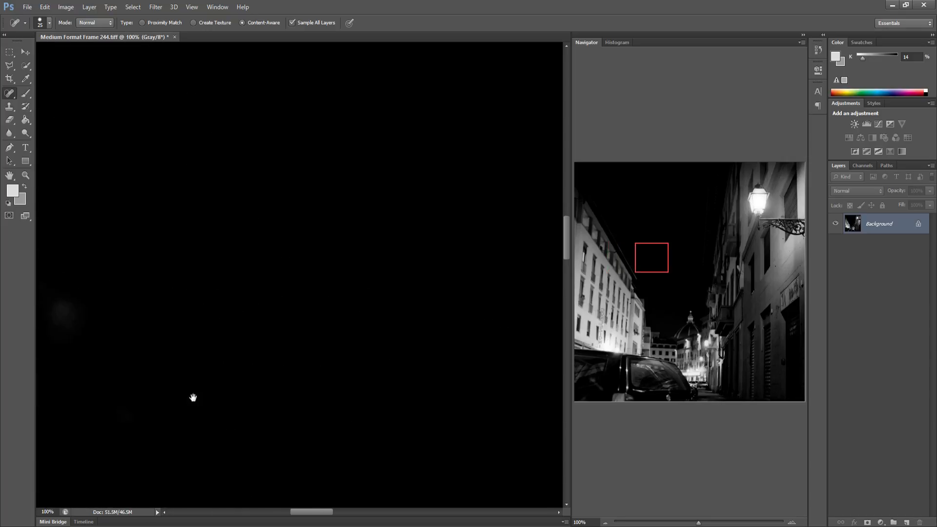
drag(281, 398, 181, 400)
drag(311, 393, 129, 379)
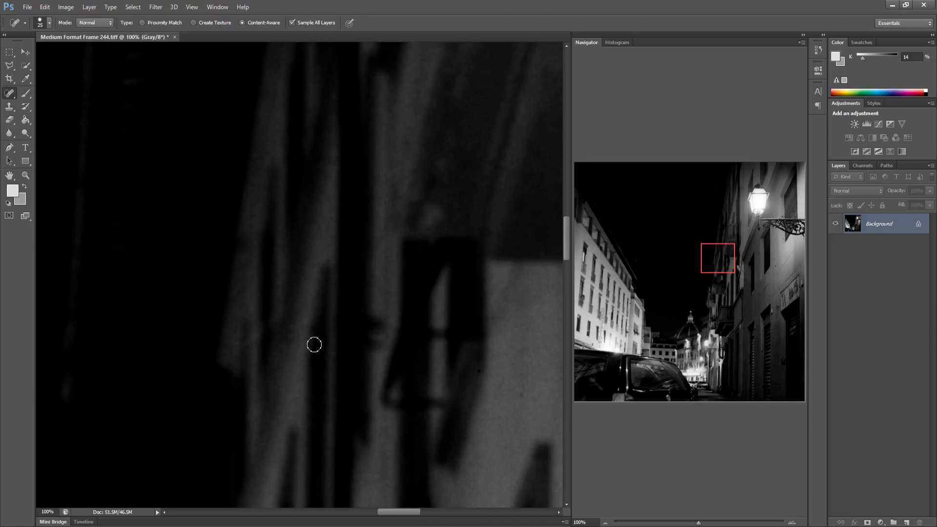
drag(392, 431, 249, 418)
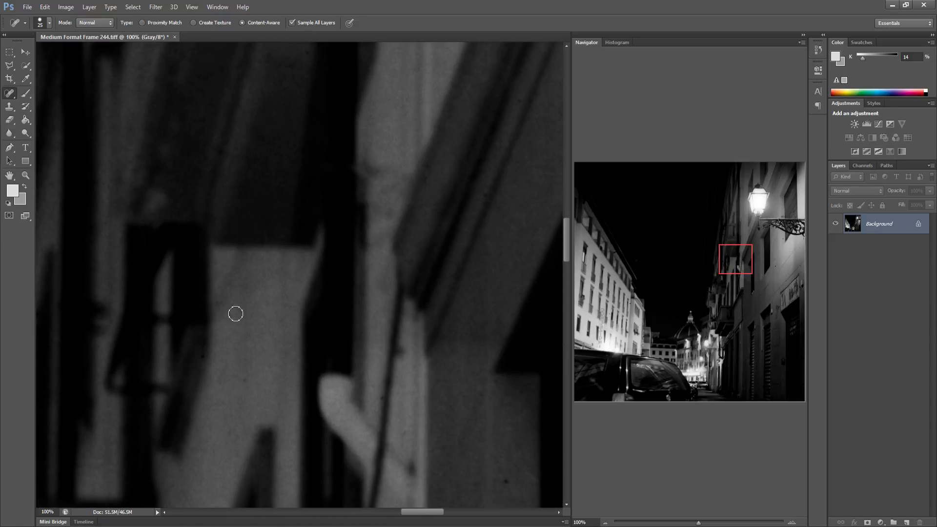
drag(283, 343, 268, 331)
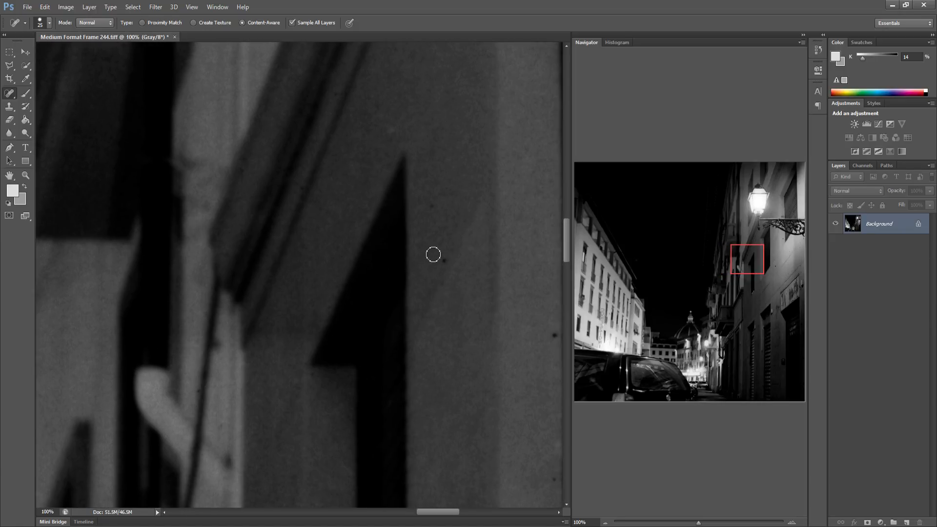
click(444, 255)
click(434, 198)
Heal the specks and blots on the wall beside the dark window on the right building
drag(468, 296, 339, 278)
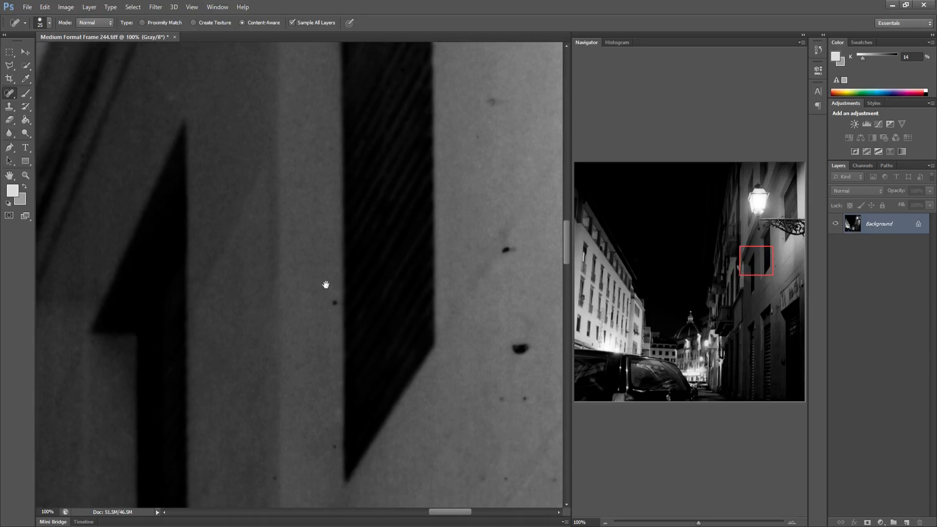
click(317, 299)
click(316, 444)
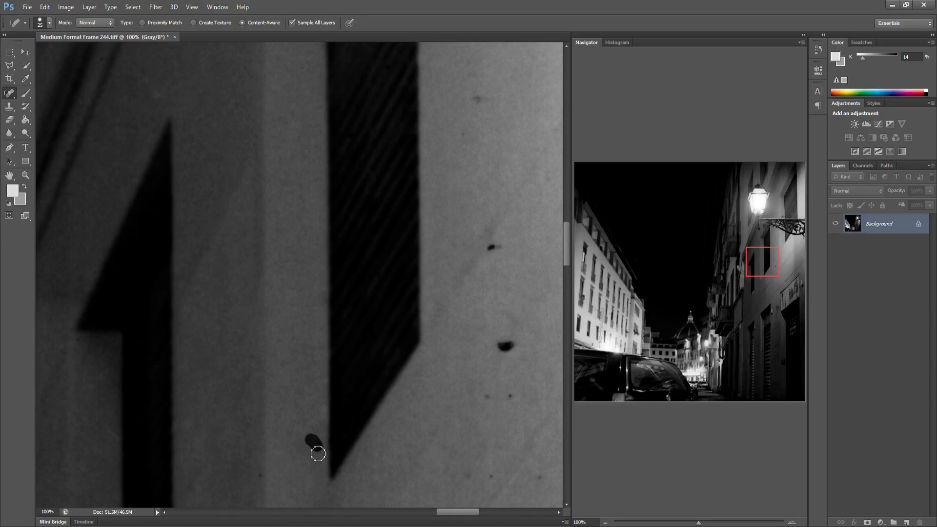
click(259, 475)
click(487, 395)
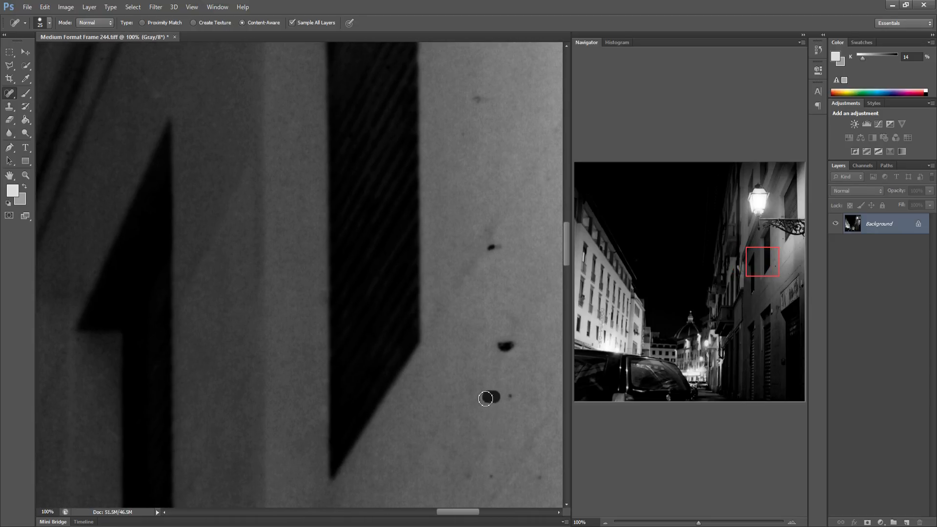
click(511, 396)
click(503, 339)
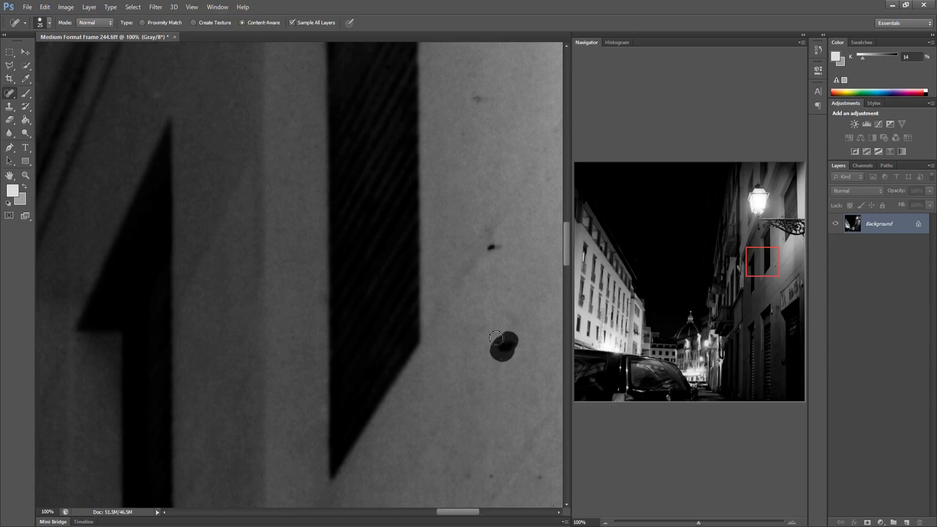
click(490, 247)
Heal the specks on the pale wall crossed by the diagonal lines
mouse_move(458, 178)
mouse_down()
mouse_move(331, 210)
mouse_move(206, 140)
mouse_up()
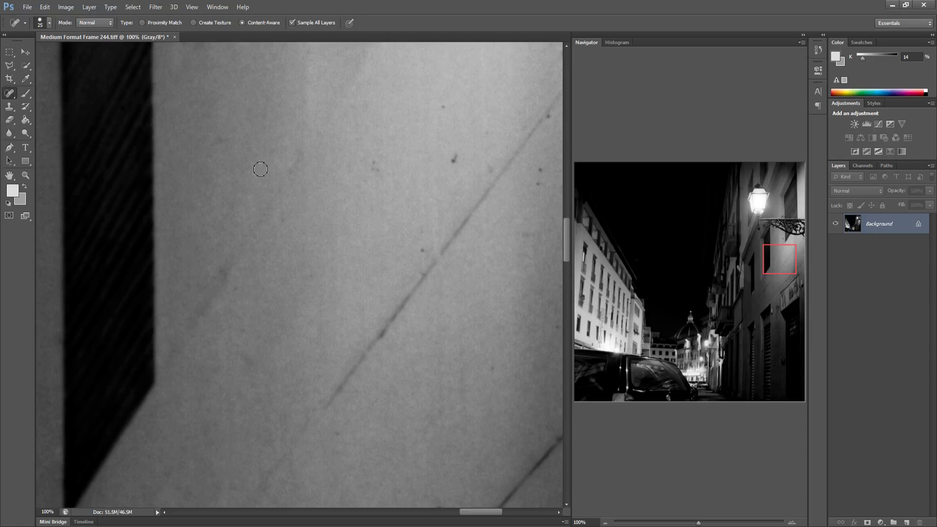
click(453, 163)
click(442, 108)
mouse_move(416, 253)
mouse_down()
mouse_move(424, 253)
mouse_move(426, 224)
mouse_up()
drag(482, 137, 482, 136)
drag(537, 188, 541, 170)
click(547, 121)
drag(494, 365, 492, 369)
Heal the specks near the diagonal lines toward the frame's right edge
drag(459, 334, 266, 307)
click(247, 481)
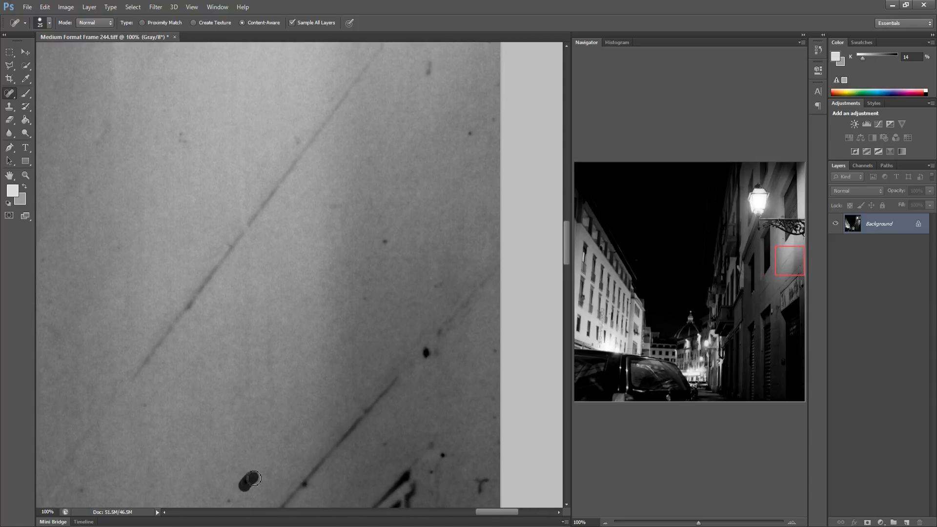
click(228, 499)
click(425, 352)
click(426, 350)
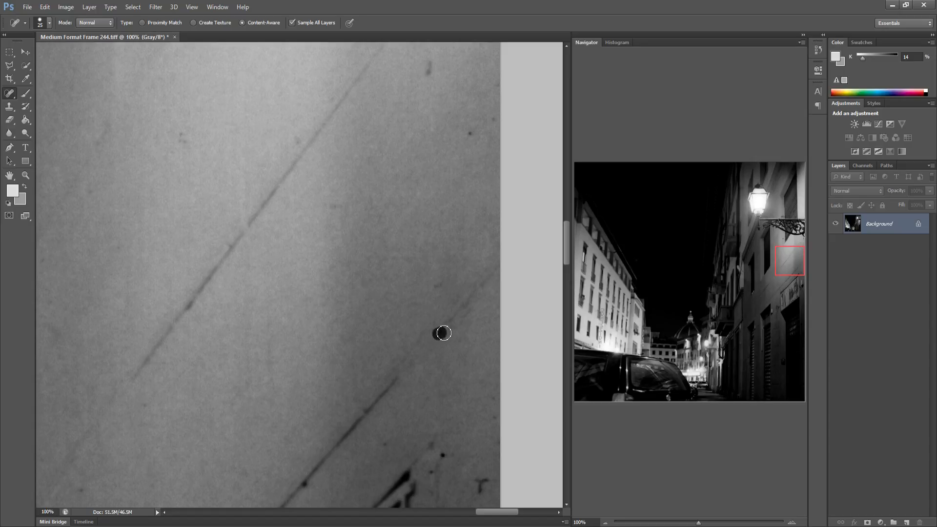
click(432, 443)
click(443, 454)
click(432, 471)
drag(486, 478, 480, 500)
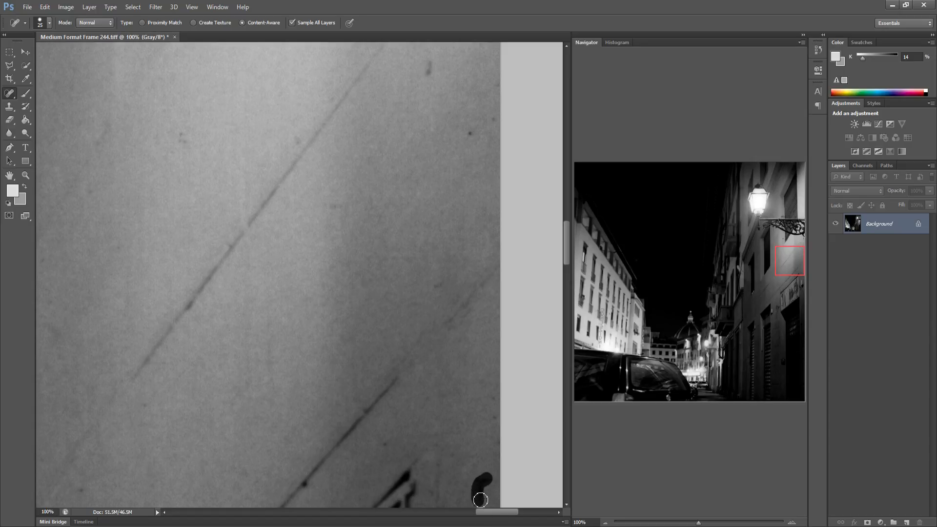
Heal the remaining specks at the top and bottom of this wall area
click(469, 135)
click(492, 120)
drag(428, 74, 428, 62)
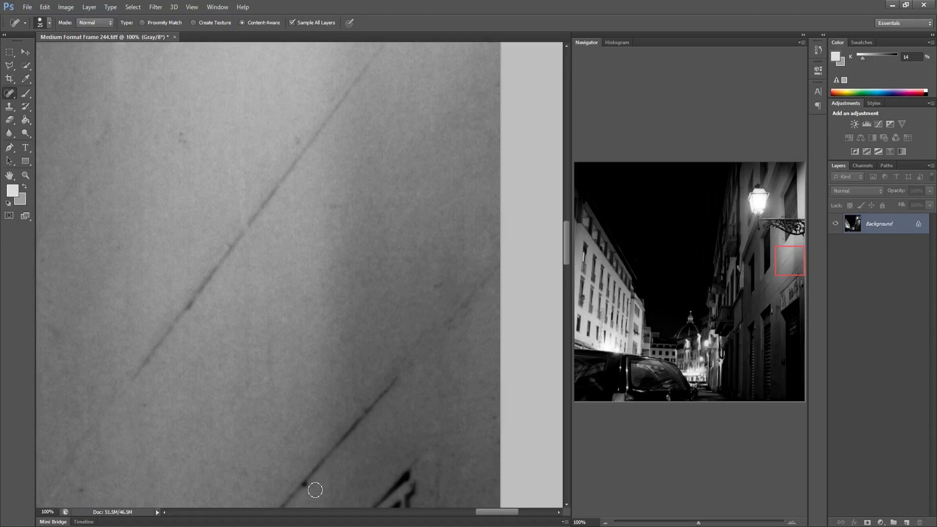
click(306, 490)
click(302, 483)
Heal the specks among the windows in the middle of the left building
mouse_move(584, 281)
mouse_down()
mouse_move(585, 268)
mouse_move(592, 274)
mouse_up()
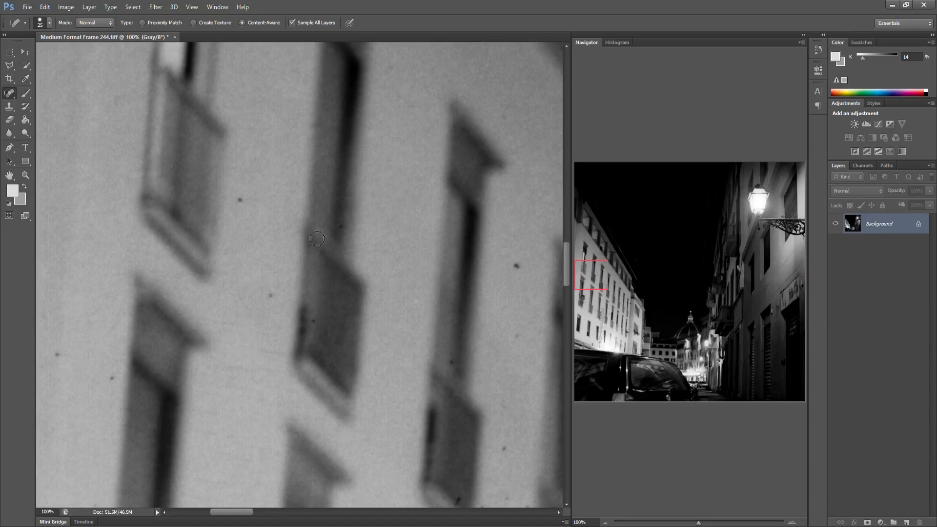
click(240, 201)
click(269, 295)
click(56, 359)
drag(102, 374, 113, 376)
Heal the specks between the windows further along the left building's facade
drag(411, 381, 294, 345)
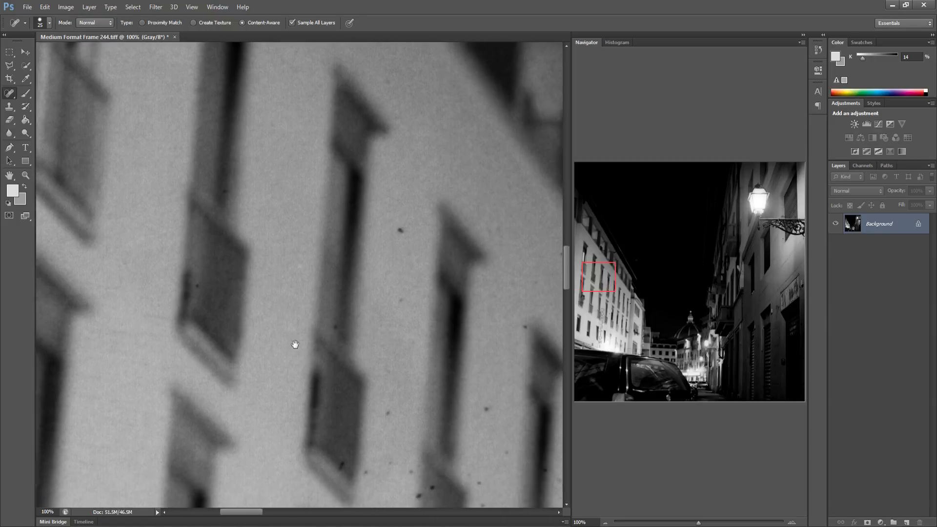
click(301, 386)
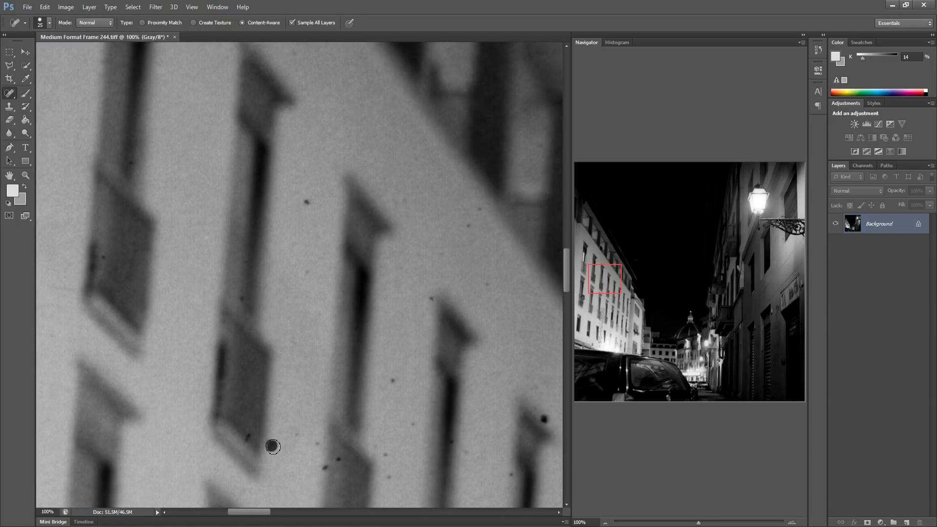
click(299, 436)
click(318, 444)
click(340, 457)
click(305, 201)
click(306, 272)
click(412, 424)
click(386, 454)
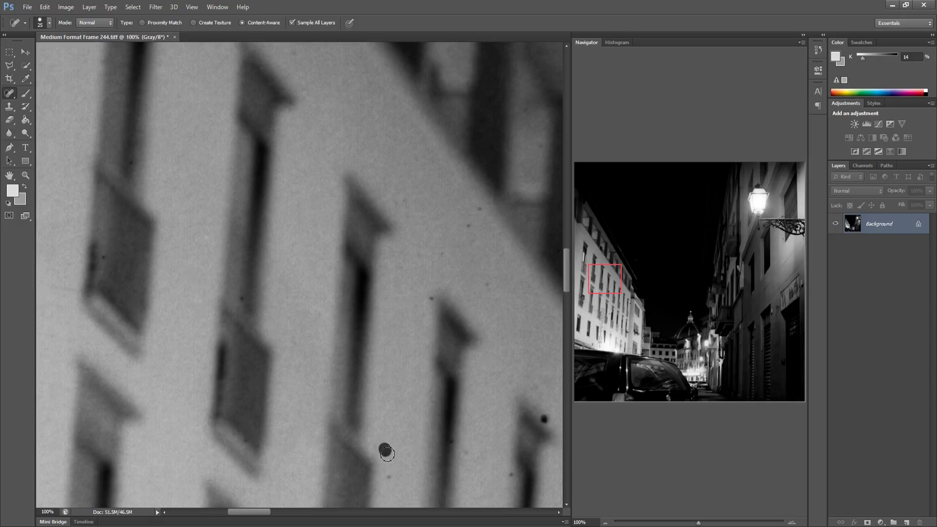
Heal the specks near the windows on the facade's right side
click(389, 476)
click(432, 298)
click(468, 225)
click(479, 208)
click(486, 283)
Heal the specks on the lower facade and a short scratch beside a dark window
drag(489, 371, 317, 305)
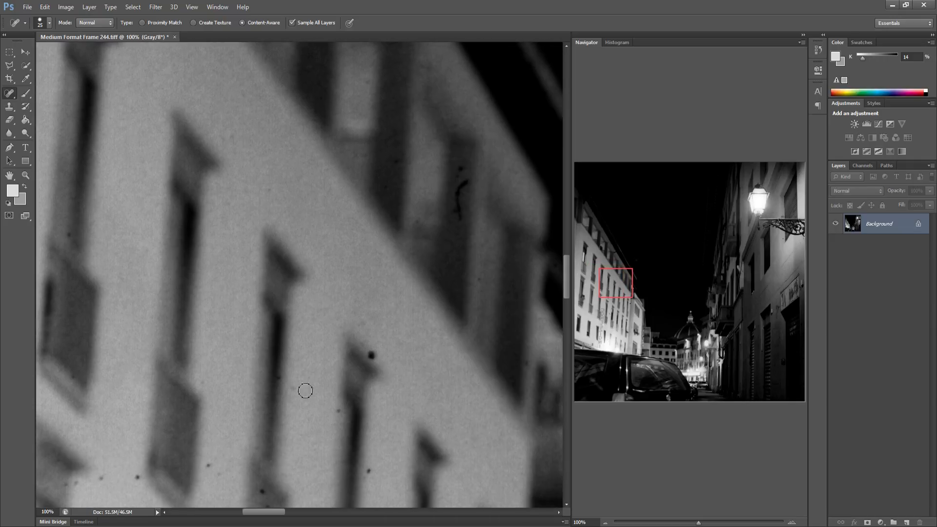
click(296, 388)
click(136, 477)
click(215, 463)
click(269, 502)
click(370, 478)
click(368, 352)
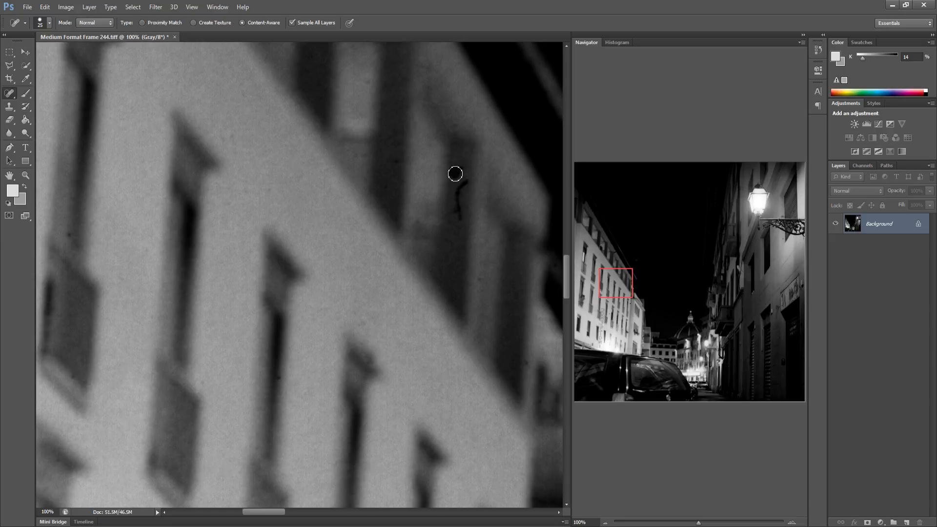
drag(465, 179, 445, 236)
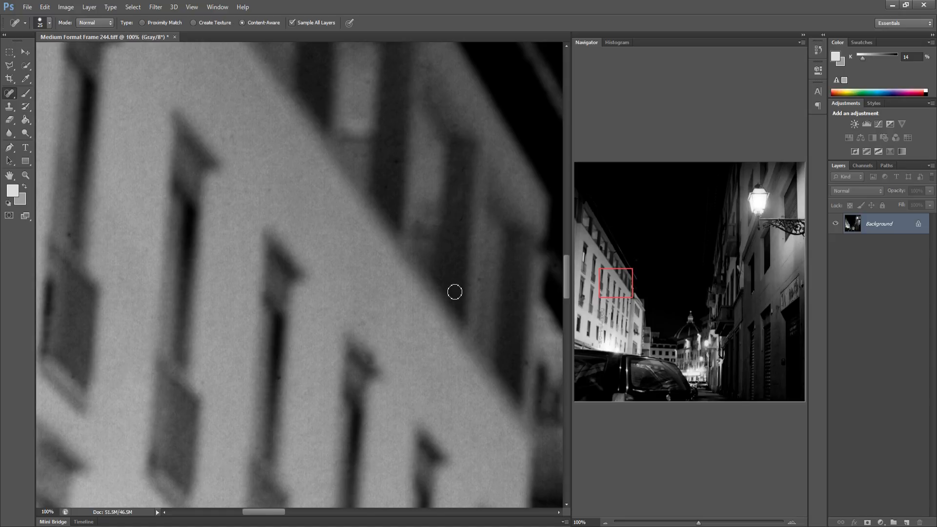
drag(454, 292, 163, 307)
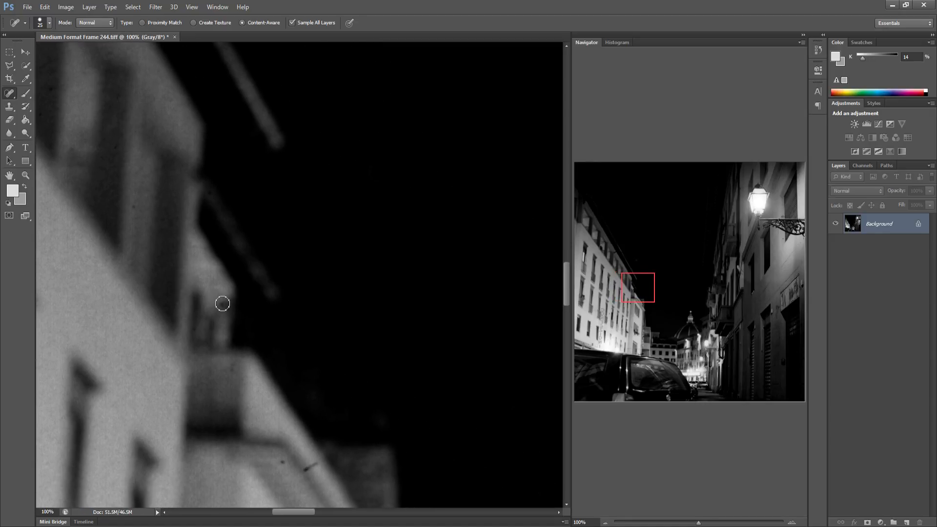
Heal the specks along the left building's upper edge against the night sky
click(222, 304)
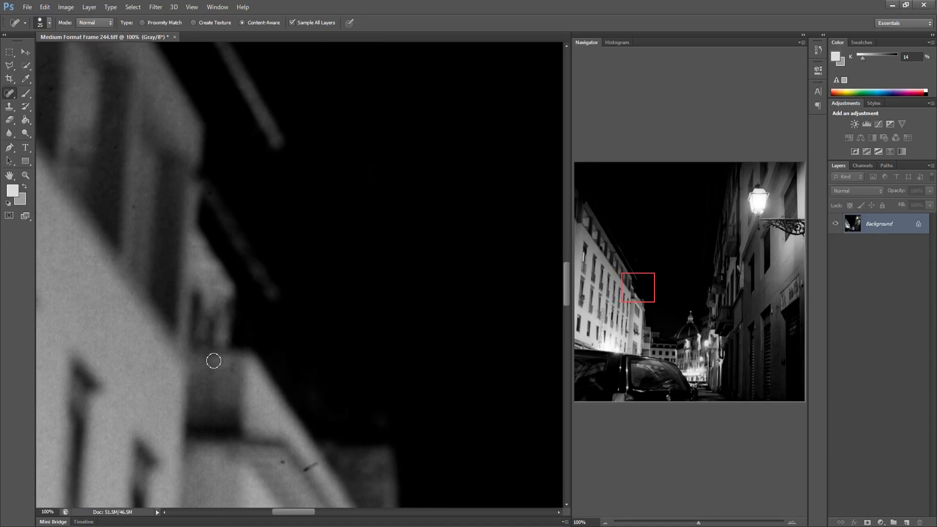
click(282, 463)
drag(307, 474, 309, 467)
Heal a speck on the upper facade of the building across the street
drag(354, 445, 143, 404)
drag(359, 411, 236, 412)
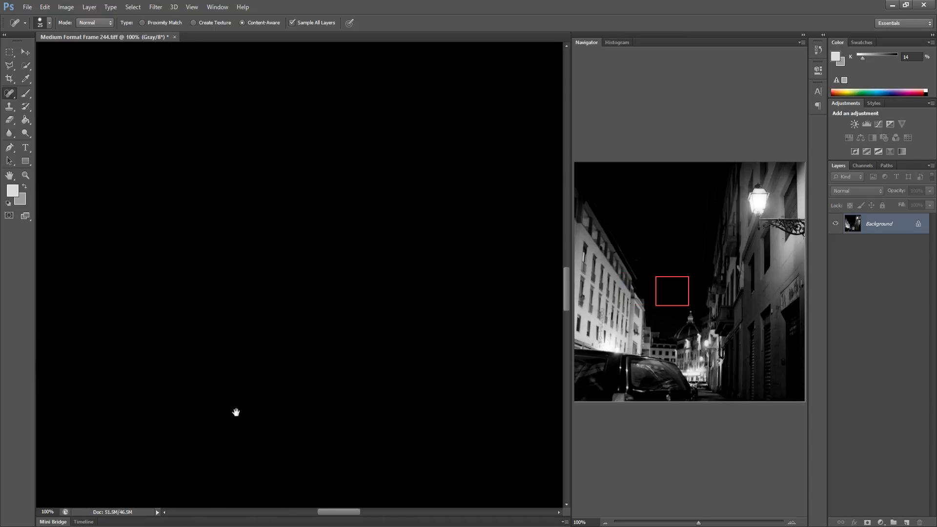
drag(452, 408, 263, 412)
drag(390, 396, 172, 397)
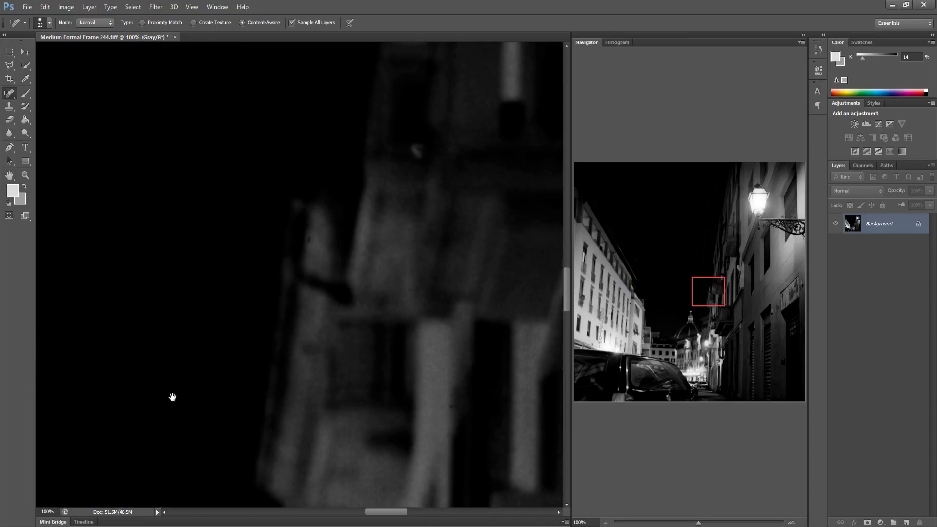
drag(392, 261, 339, 270)
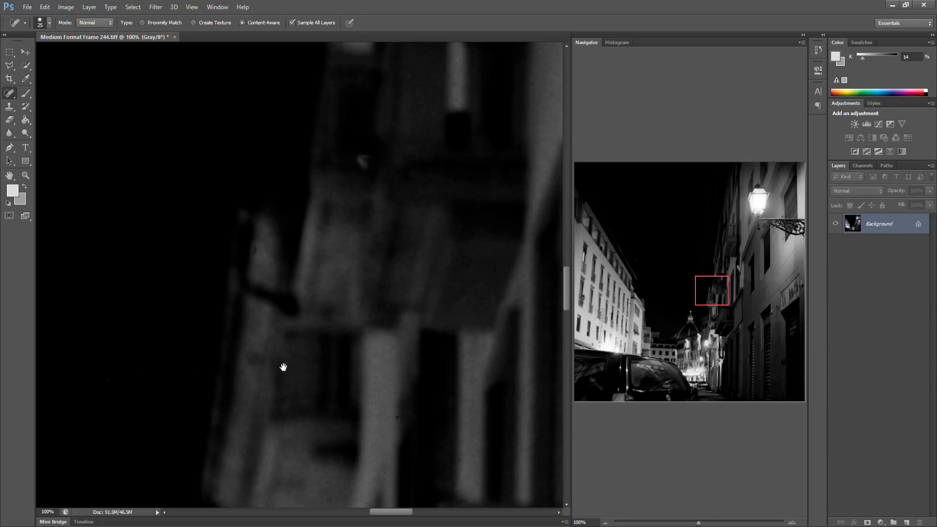
click(396, 418)
Heal the specks and short scratches around the dark window on the right building
drag(396, 412, 264, 394)
drag(430, 386, 310, 375)
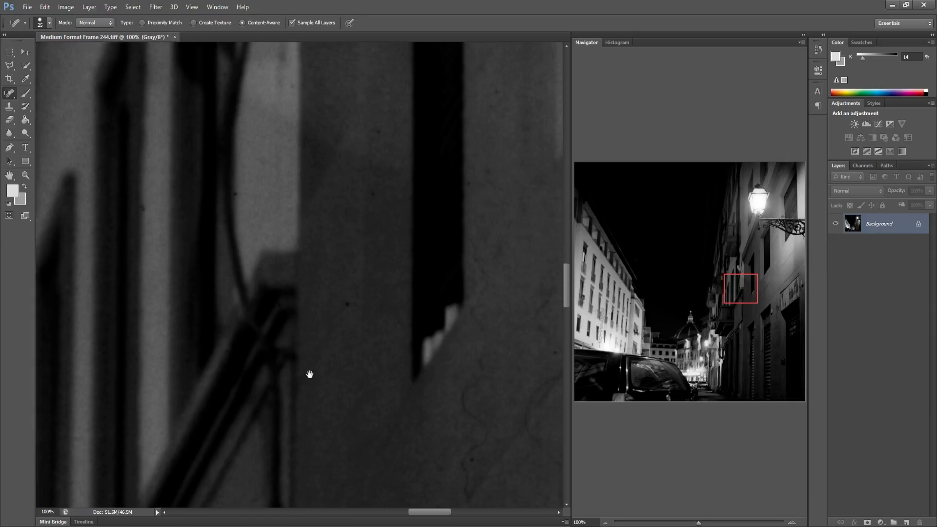
drag(354, 307, 299, 310)
drag(291, 300, 291, 309)
drag(415, 319, 424, 314)
click(555, 306)
Heal the specks on the right building's plain wall below the window
drag(297, 99, 126, 184)
drag(405, 266, 279, 259)
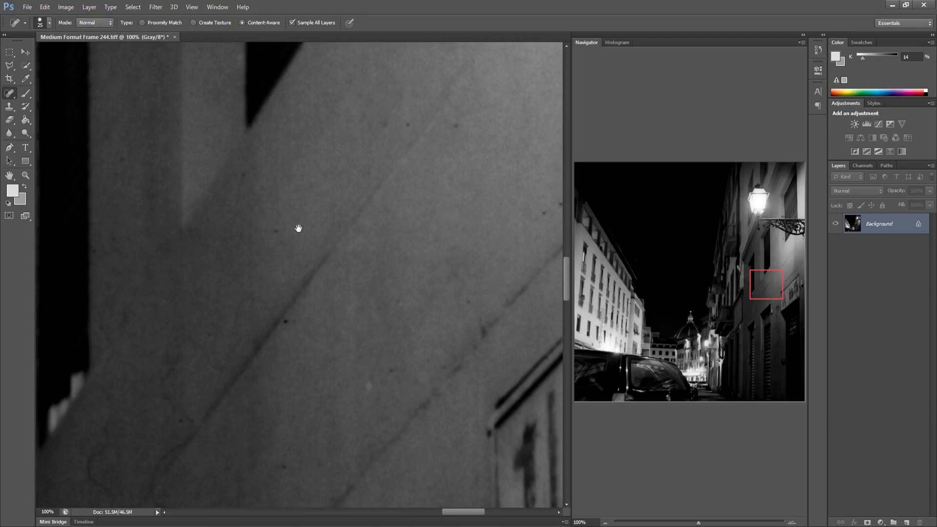
click(407, 128)
click(384, 126)
click(458, 129)
Heal the specks on the wall above the sign panel on the right building
drag(476, 220, 244, 236)
drag(337, 220, 249, 228)
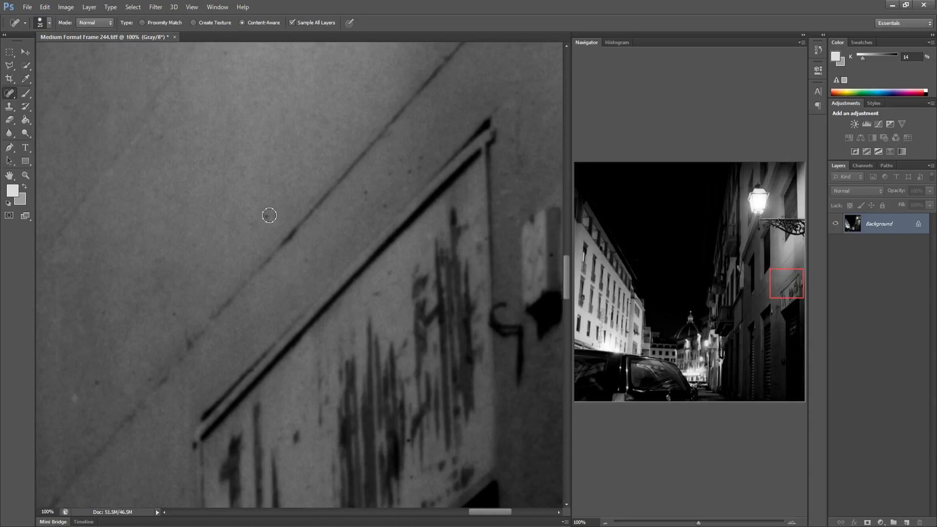
click(268, 215)
click(362, 193)
click(383, 203)
click(387, 176)
click(418, 157)
Heal the specks beside the sign's bracket at the frame's right edge
drag(347, 287, 192, 299)
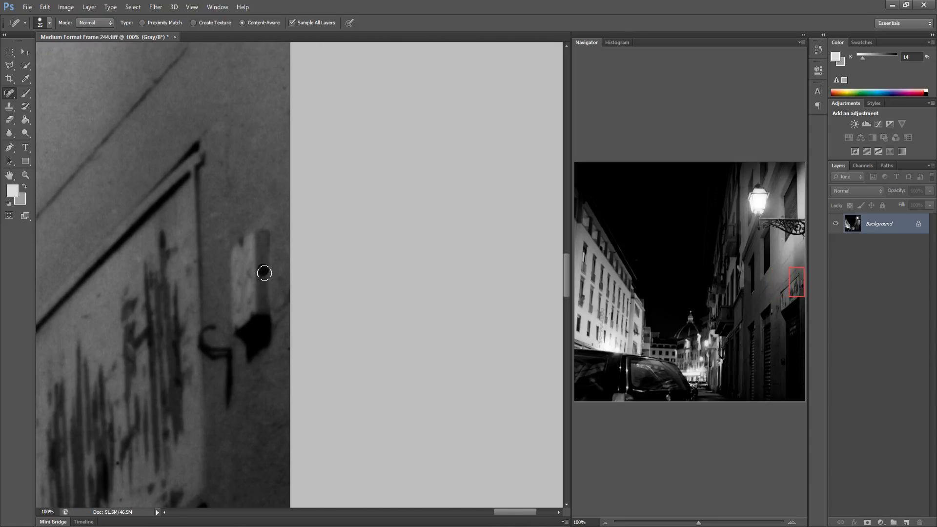
click(236, 232)
click(273, 182)
click(272, 161)
Heal the specks between the windows on the left building's lower facade
click(579, 307)
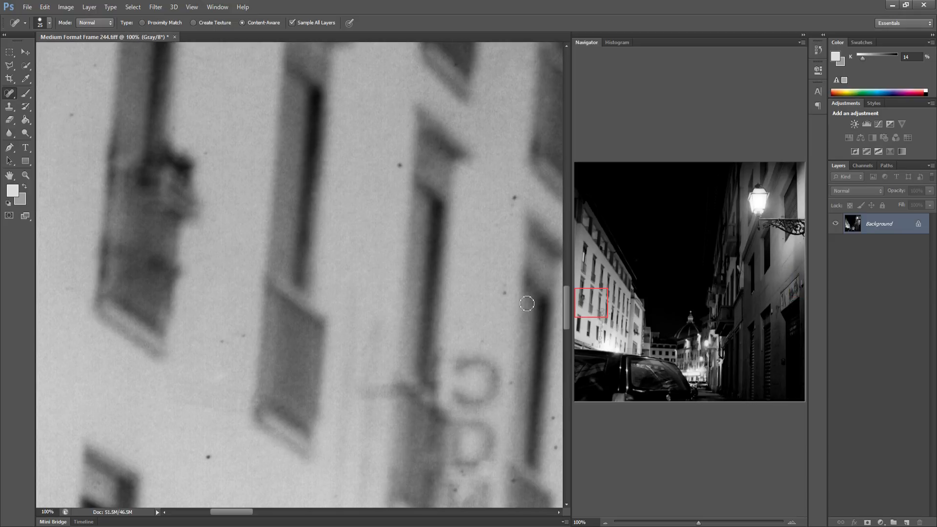
click(398, 167)
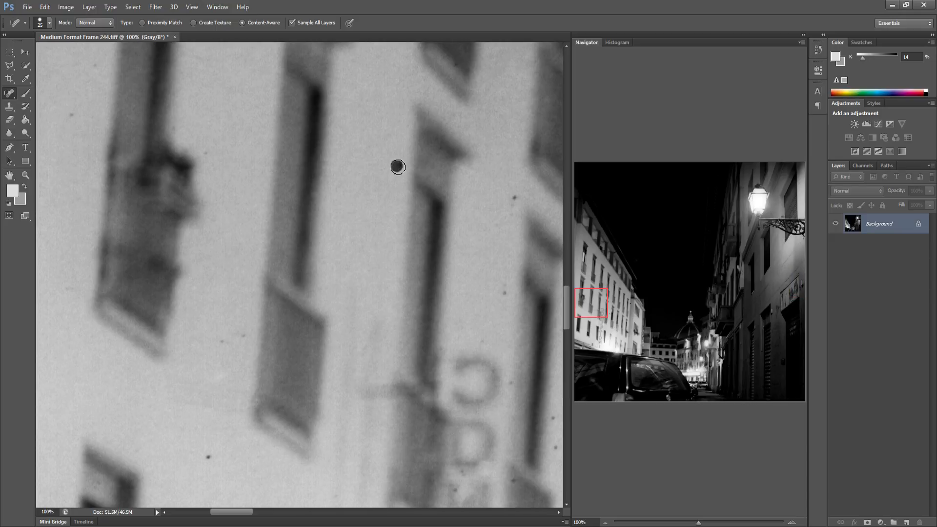
click(207, 455)
drag(221, 346, 244, 335)
click(507, 296)
drag(515, 192, 514, 207)
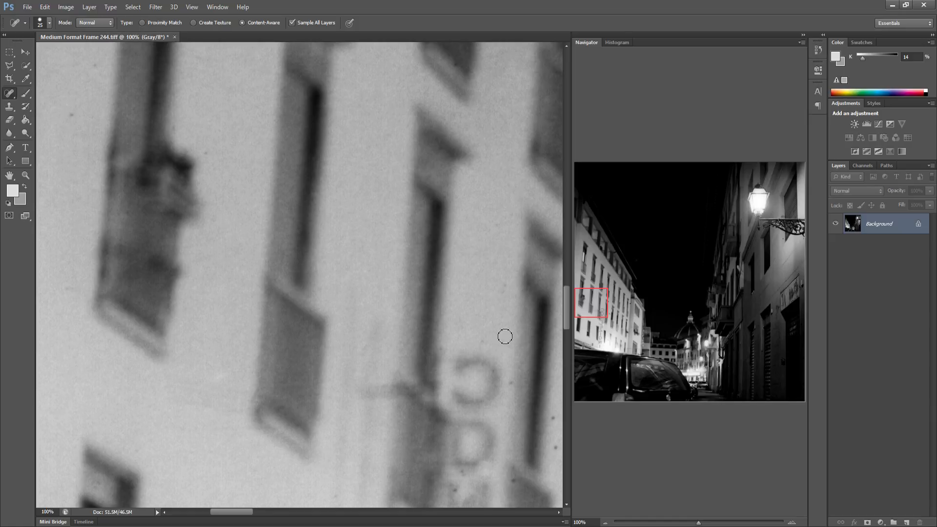
click(509, 388)
Heal the cluster of specks around the windows further along the left building's lower facade
drag(483, 373, 288, 356)
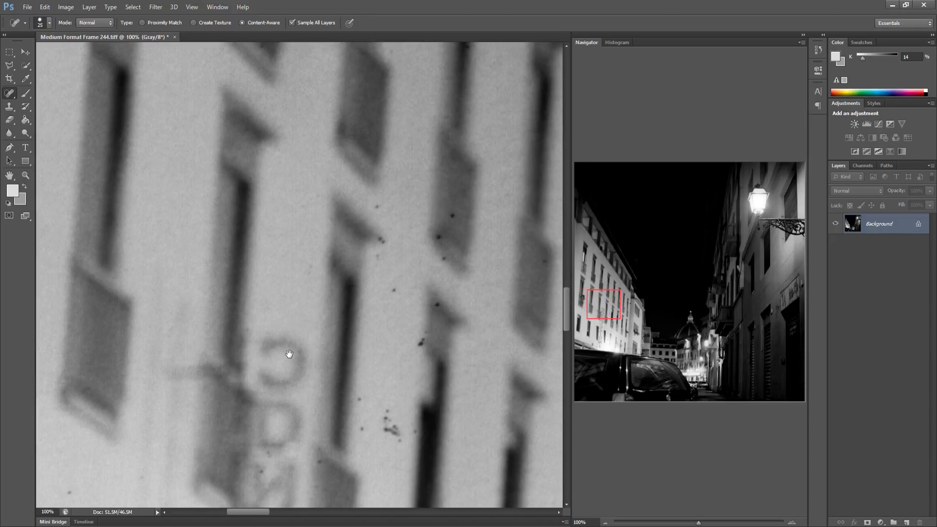
click(391, 288)
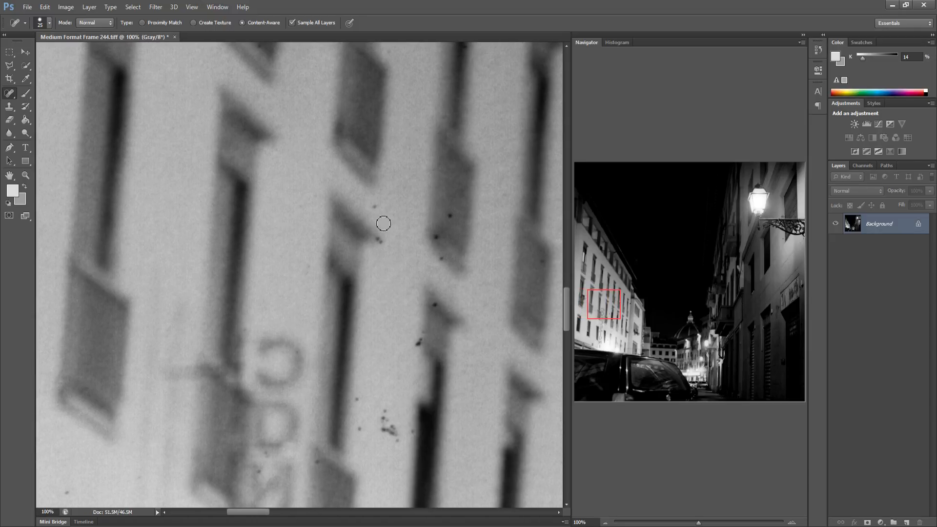
click(380, 241)
click(376, 202)
click(450, 216)
click(435, 239)
click(441, 259)
click(418, 341)
click(356, 406)
mouse_move(382, 404)
mouse_down()
mouse_move(385, 437)
mouse_move(408, 438)
mouse_up()
click(377, 238)
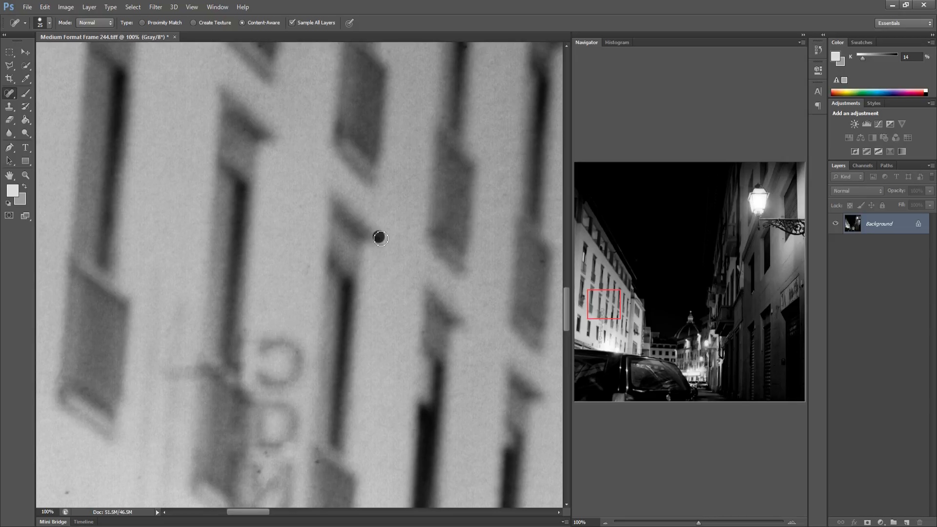
Heal the large dark blob and nearby specks near the end of the left building
drag(390, 336, 329, 317)
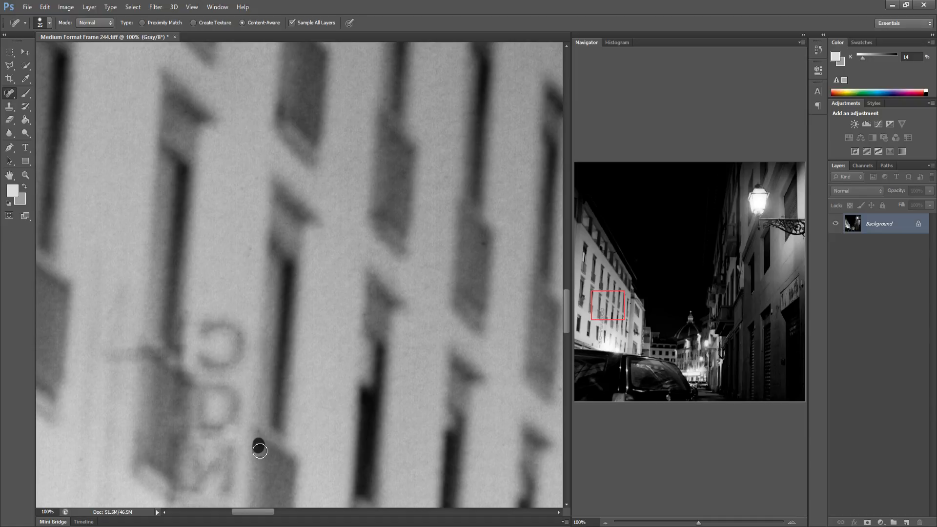
drag(337, 428, 251, 389)
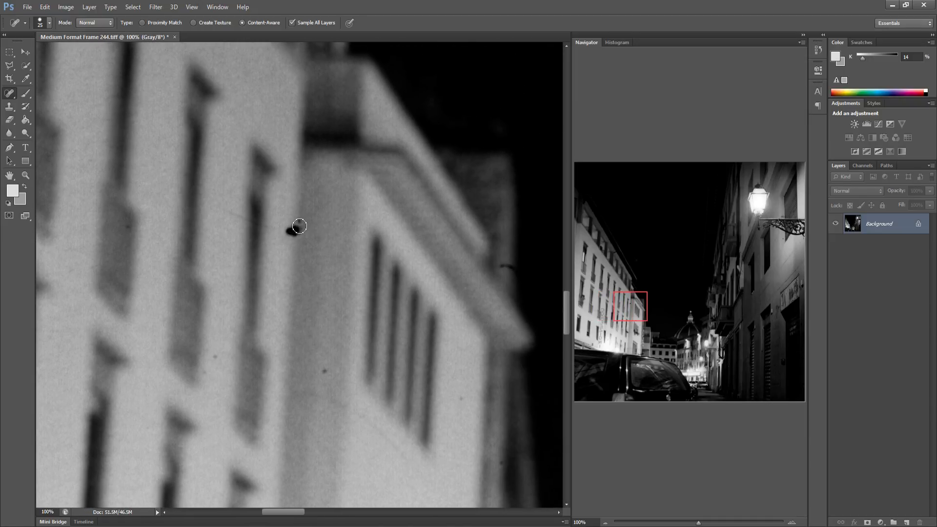
drag(300, 226, 297, 223)
click(205, 372)
click(461, 399)
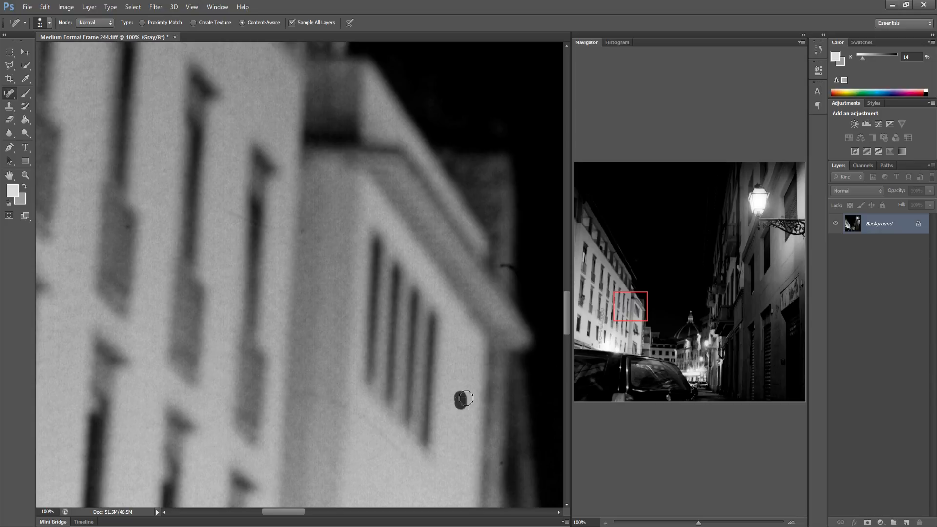
Heal the crack line and specks on the right building's dark wall
mouse_move(502, 268)
mouse_down()
mouse_move(512, 265)
mouse_move(489, 272)
mouse_move(198, 235)
mouse_up()
key(space)
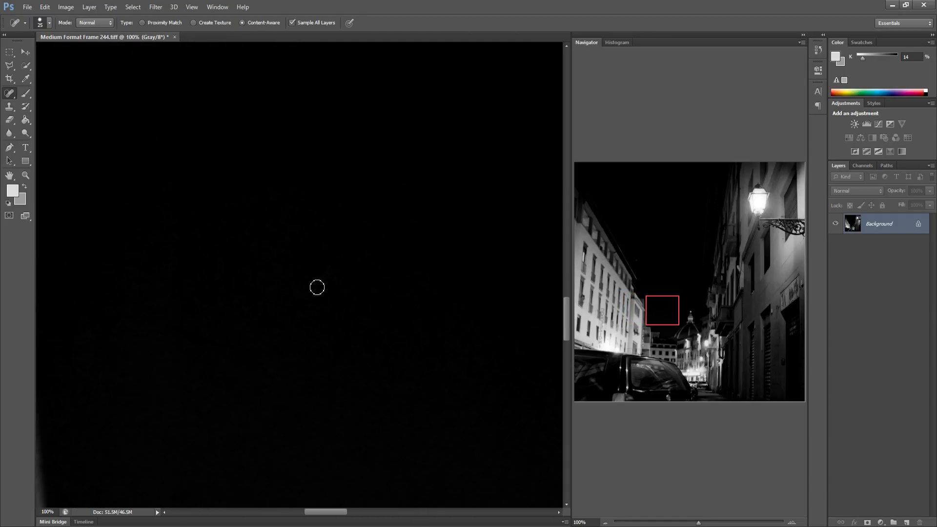
key(space)
drag(405, 362, 257, 326)
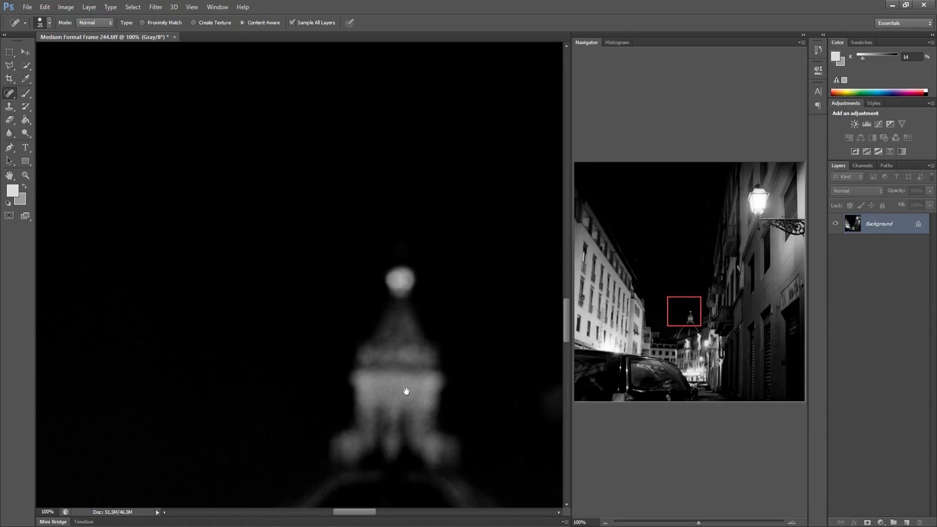
key(space)
mouse_move(408, 391)
mouse_down()
mouse_move(264, 349)
mouse_move(137, 359)
mouse_up()
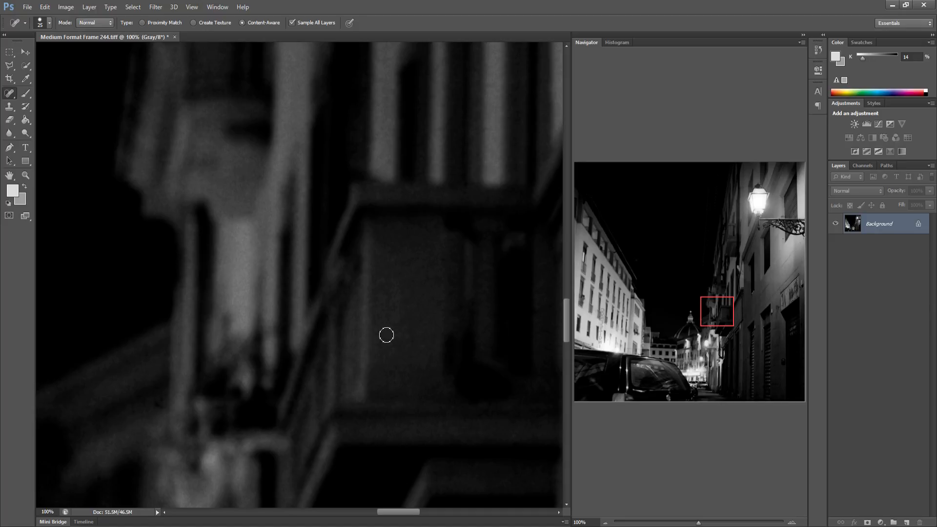
drag(415, 333, 168, 356)
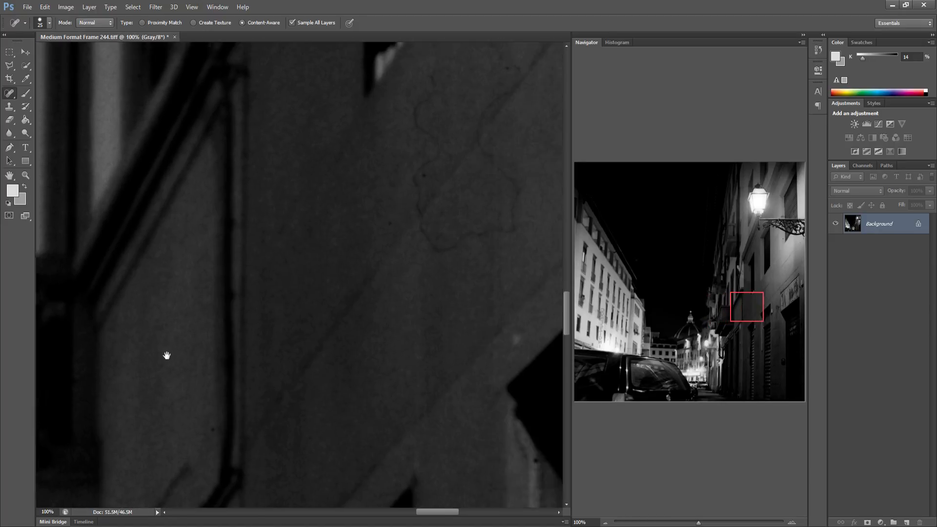
mouse_move(259, 108)
mouse_down()
mouse_move(248, 158)
mouse_move(262, 194)
mouse_move(246, 239)
mouse_up()
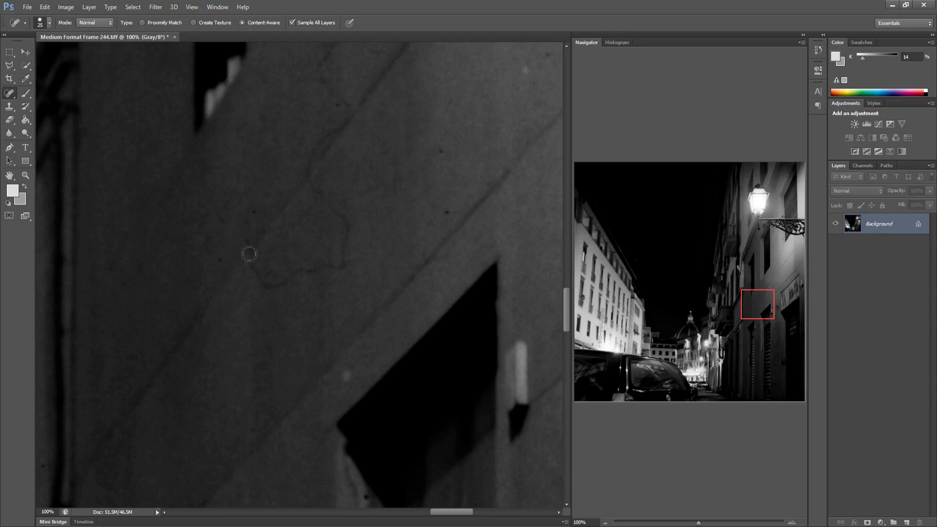
mouse_move(259, 273)
mouse_down()
mouse_move(265, 287)
mouse_move(345, 261)
mouse_move(322, 193)
mouse_up()
mouse_move(324, 62)
mouse_down()
mouse_move(345, 112)
mouse_move(310, 183)
mouse_up()
drag(441, 149, 442, 169)
drag(448, 200, 446, 215)
Heal the specks on the left building's lowest facade just above the car
drag(399, 255, 127, 287)
drag(313, 288, 194, 284)
click(577, 336)
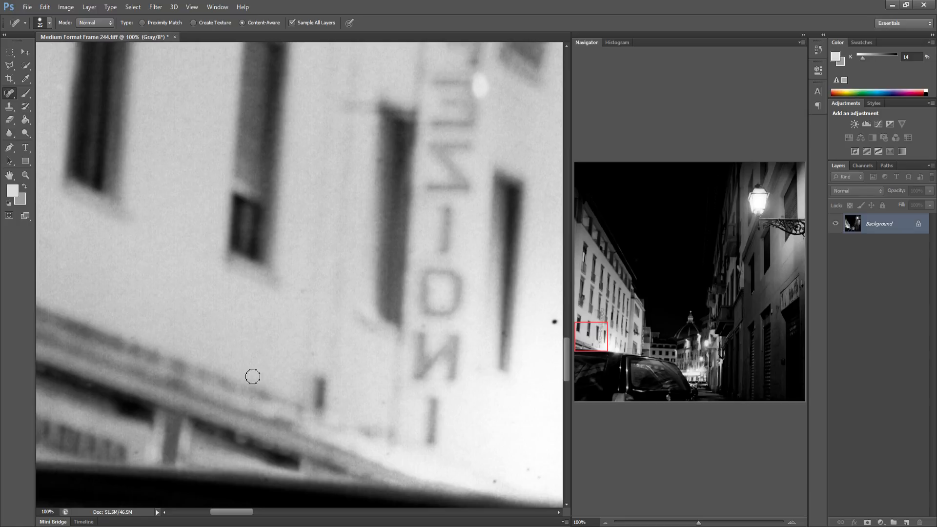
scroll(273, 381, down, 2)
scroll(219, 361, right, 6)
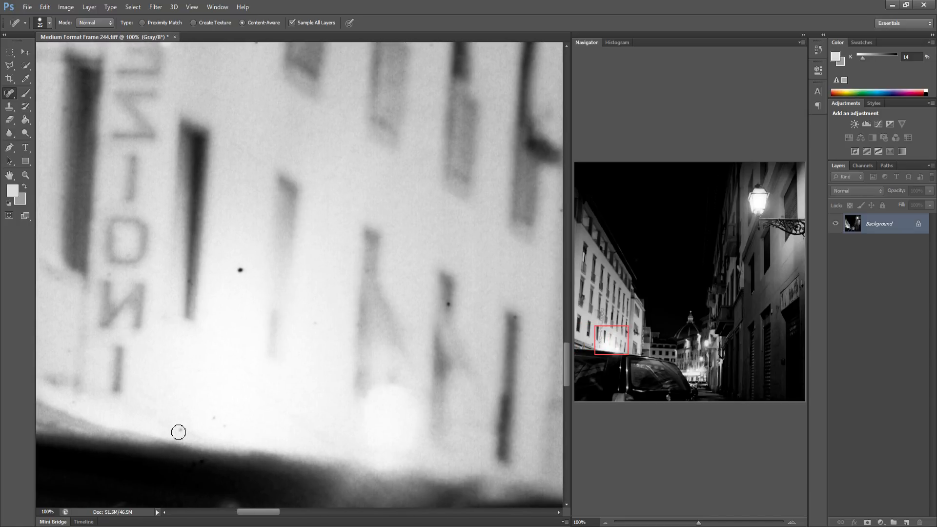
click(225, 428)
drag(237, 277, 240, 271)
Heal the specks on the pale building beyond the left building
scroll(389, 376, right, 8)
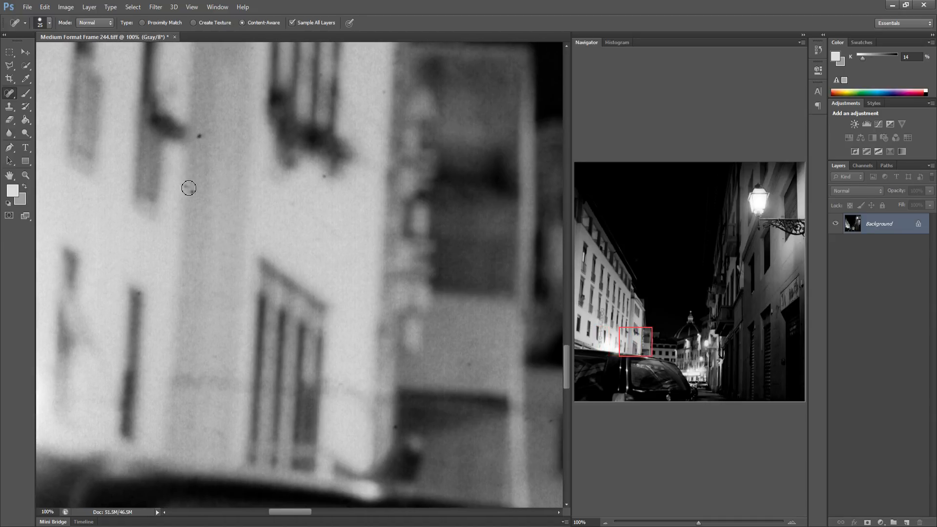
click(189, 188)
click(241, 122)
Heal the specks on the distant buildings at the end of the street
scroll(368, 135, right, 6)
scroll(246, 210, down, 2)
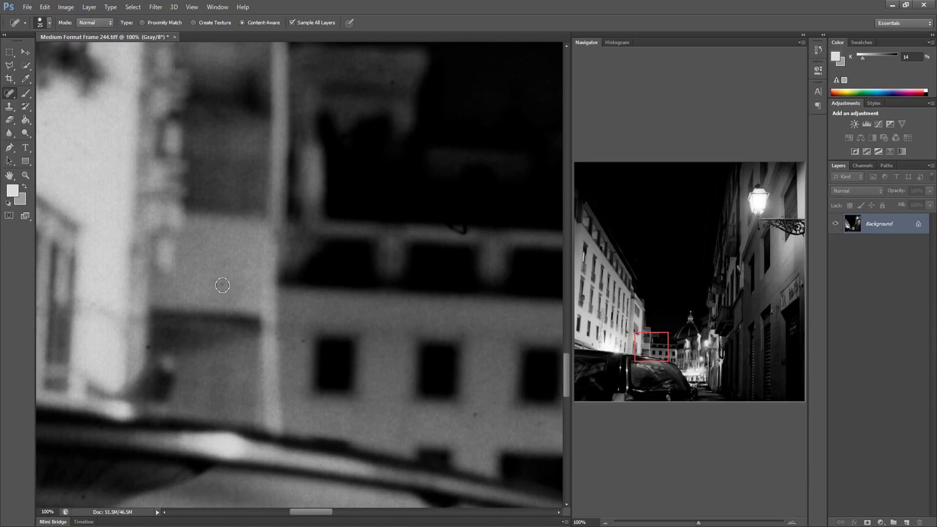
click(222, 285)
click(228, 255)
click(458, 229)
Heal the specks on the lit buildings below the dome
scroll(478, 233, right, 8)
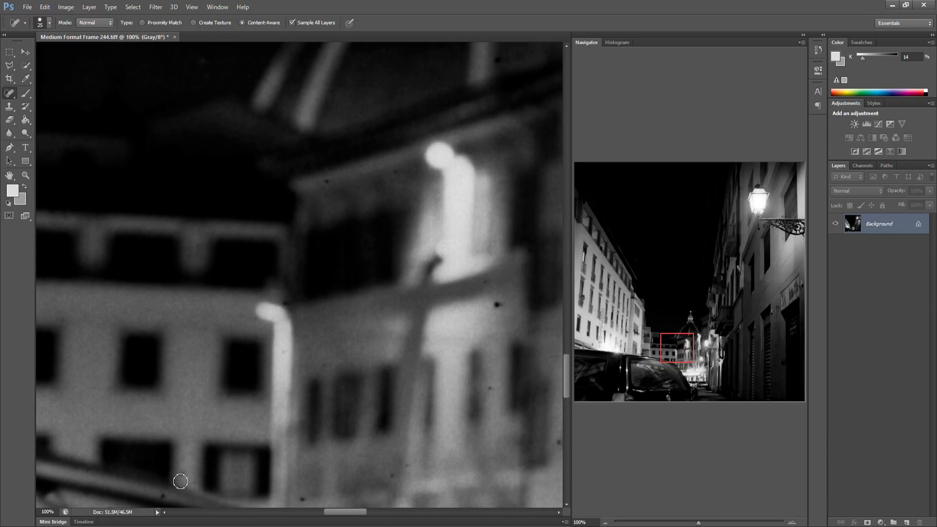
click(303, 498)
click(489, 390)
click(500, 306)
Scan the lower right side of the street and the shutters for remaining dust
drag(402, 325, 249, 297)
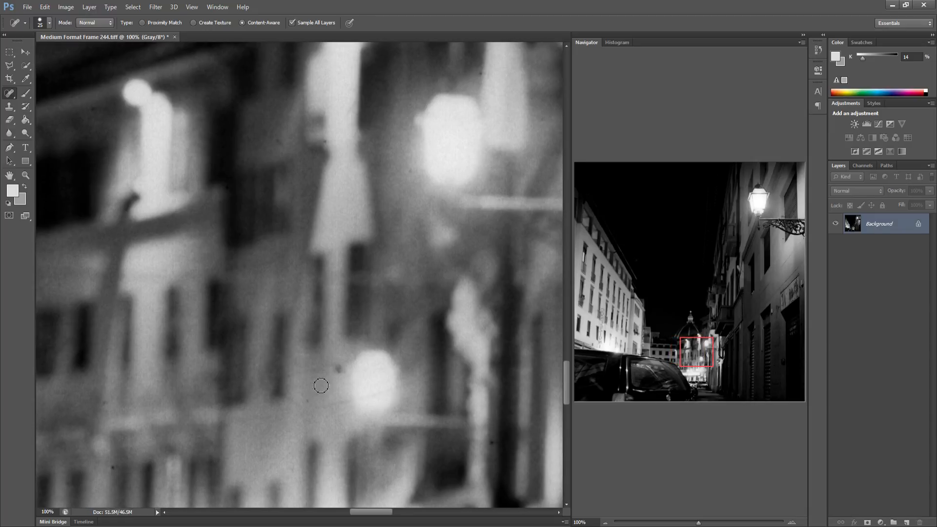
drag(384, 365, 152, 347)
mouse_move(378, 345)
mouse_down()
mouse_move(140, 341)
mouse_move(262, 347)
mouse_move(149, 348)
mouse_up()
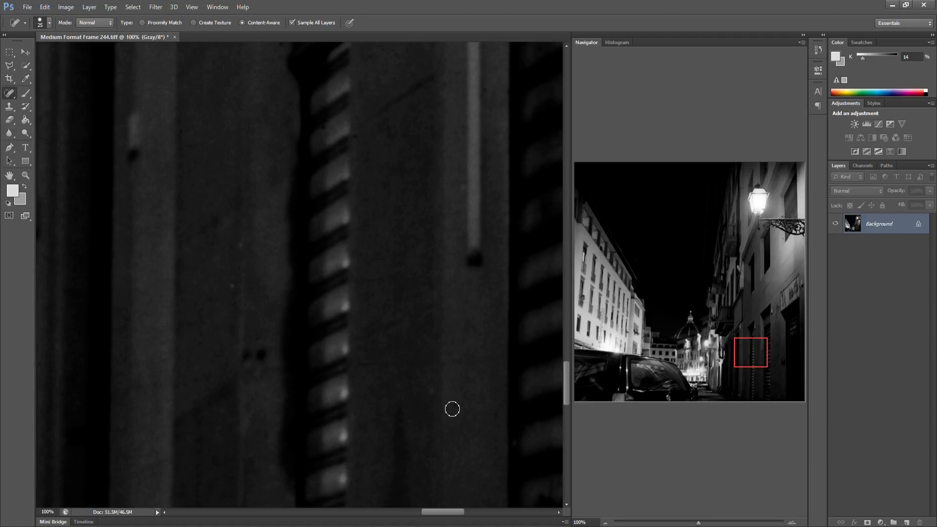
drag(423, 385, 255, 373)
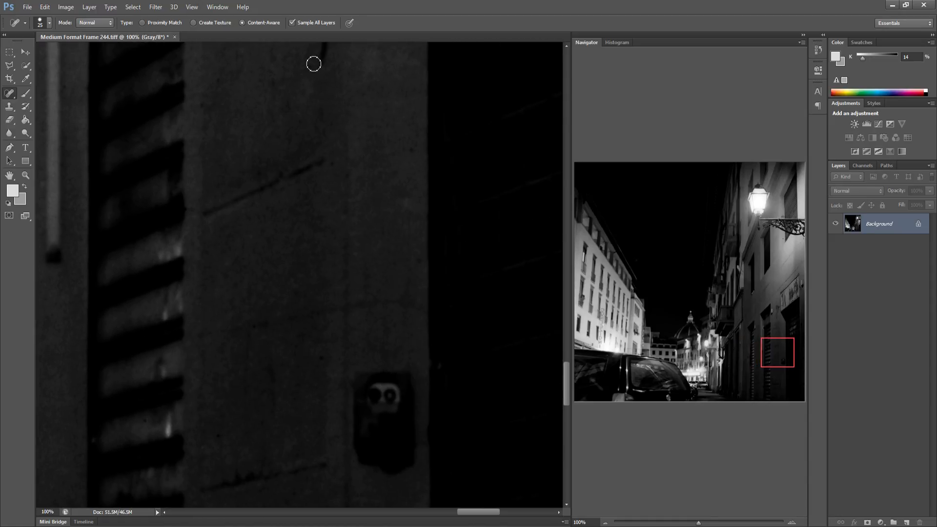
drag(306, 171, 291, 241)
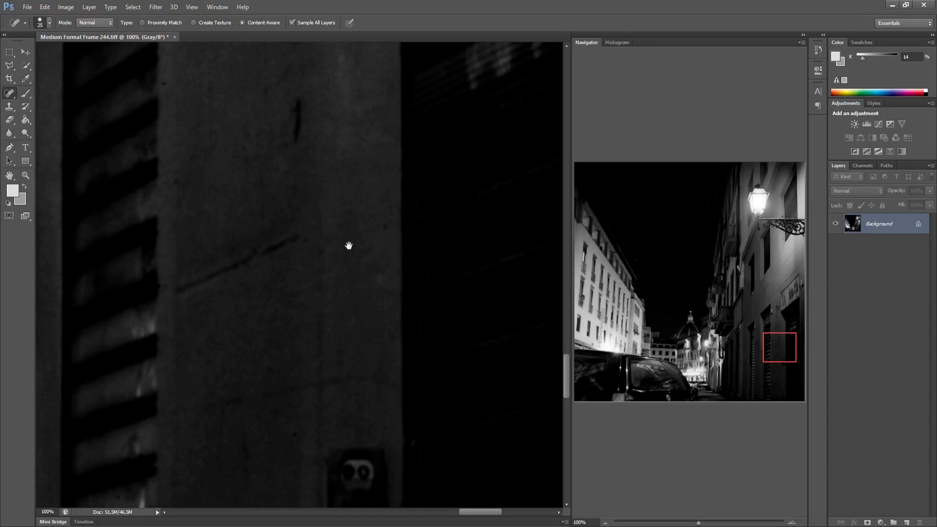
drag(349, 246, 333, 210)
drag(407, 277, 320, 276)
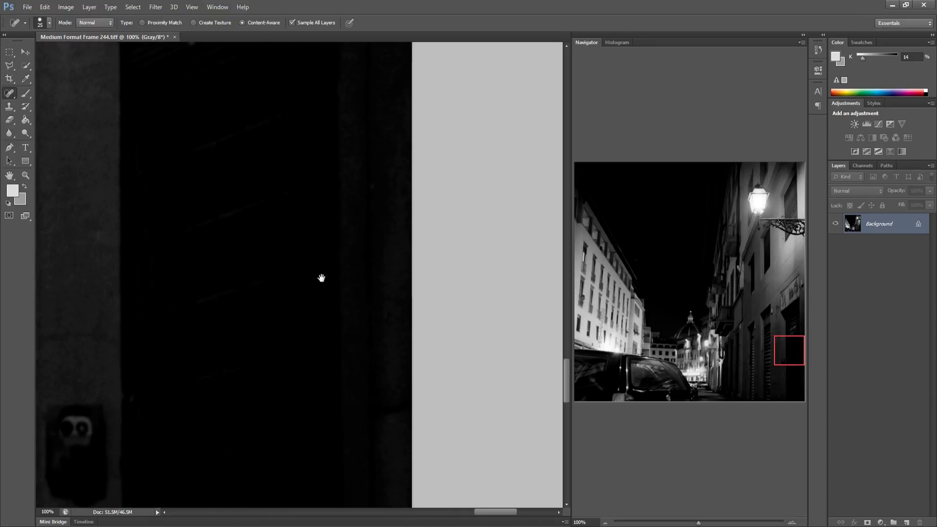
Heal a speck and the curved hair mark on the car's rear window
click(576, 369)
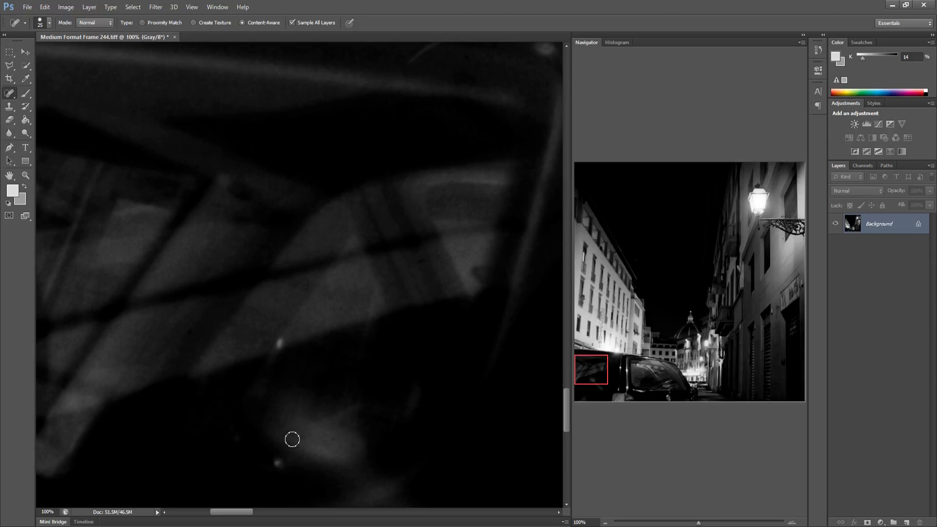
drag(329, 354, 113, 328)
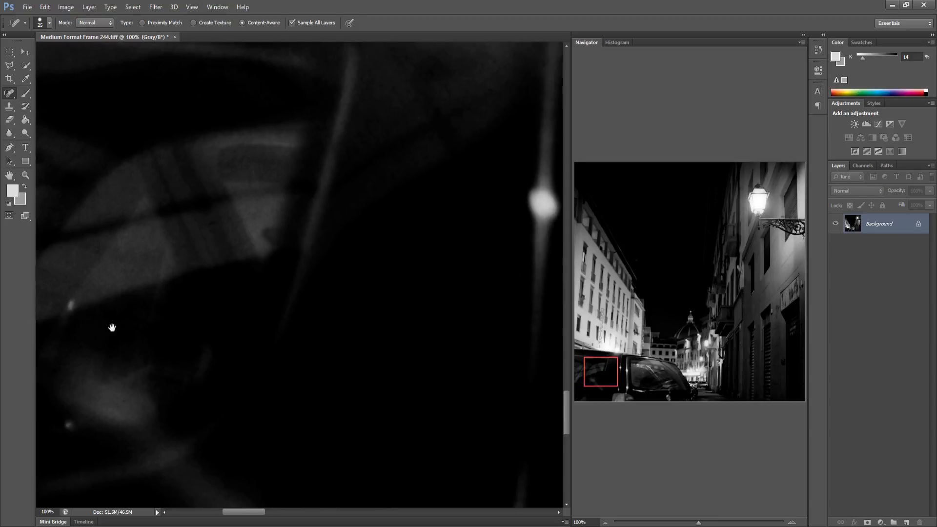
drag(325, 295, 142, 310)
drag(255, 313, 98, 303)
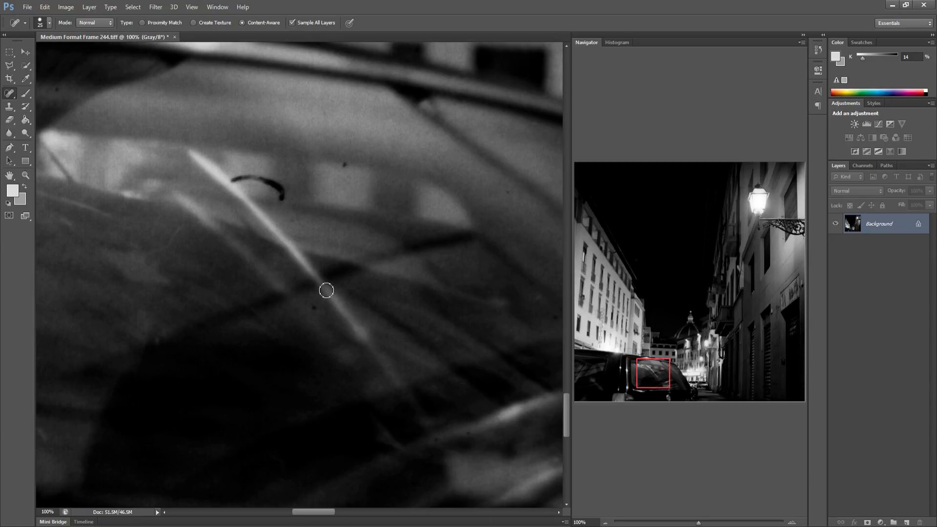
click(345, 164)
mouse_move(227, 184)
mouse_down()
mouse_move(253, 180)
mouse_move(282, 198)
mouse_up()
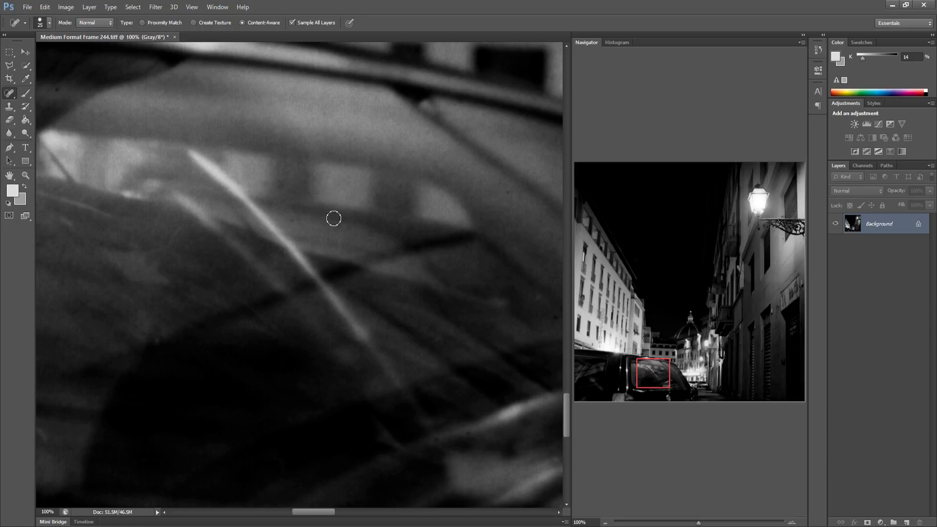
Heal a speck on the dark figure beside the parked car
drag(330, 215, 163, 255)
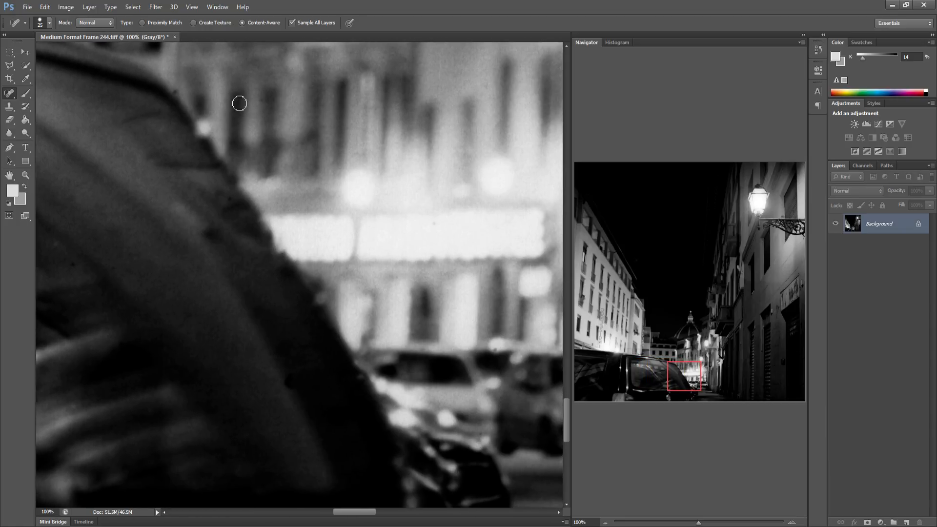
click(284, 374)
drag(342, 372, 220, 368)
drag(370, 341, 234, 337)
drag(488, 234, 373, 216)
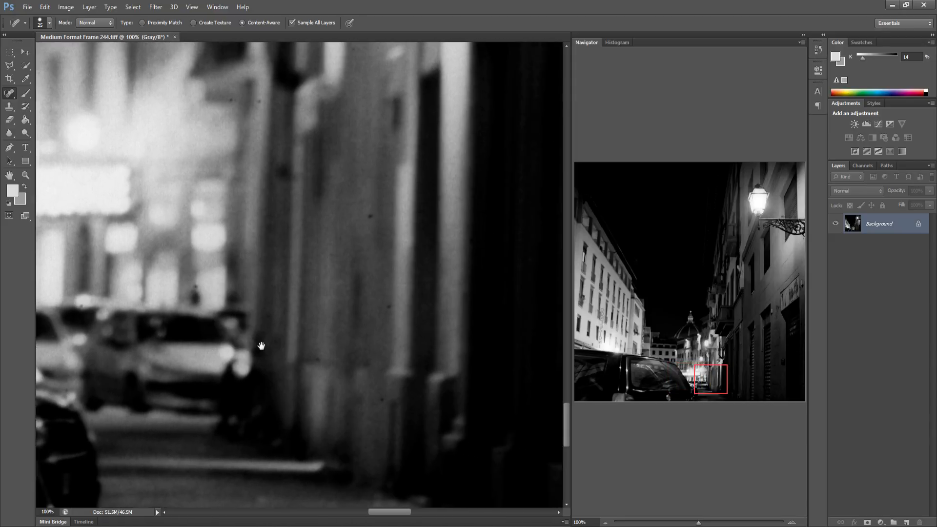
Heal two specks on the building wall beside the dark figure
click(361, 213)
click(379, 307)
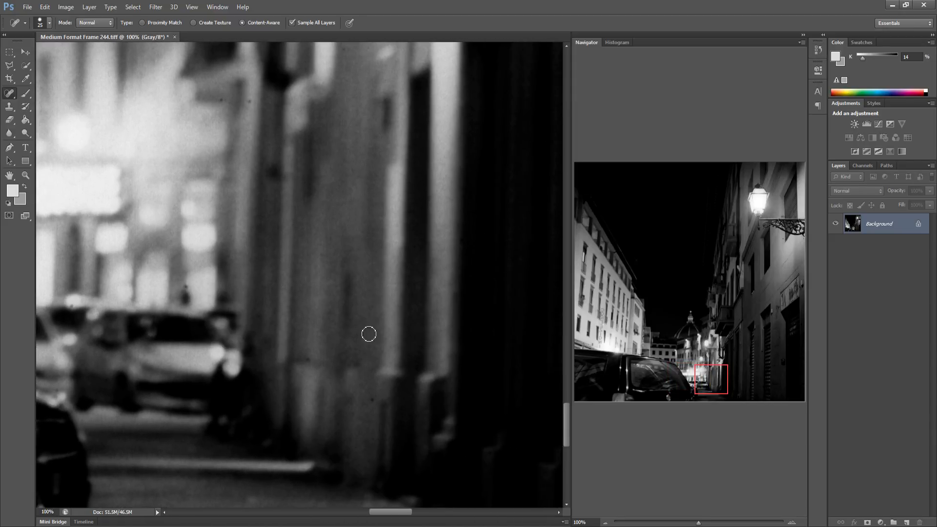
Heal the specks on the dark parked car in the lower left corner of the frame
drag(382, 369, 137, 324)
drag(195, 327, 97, 323)
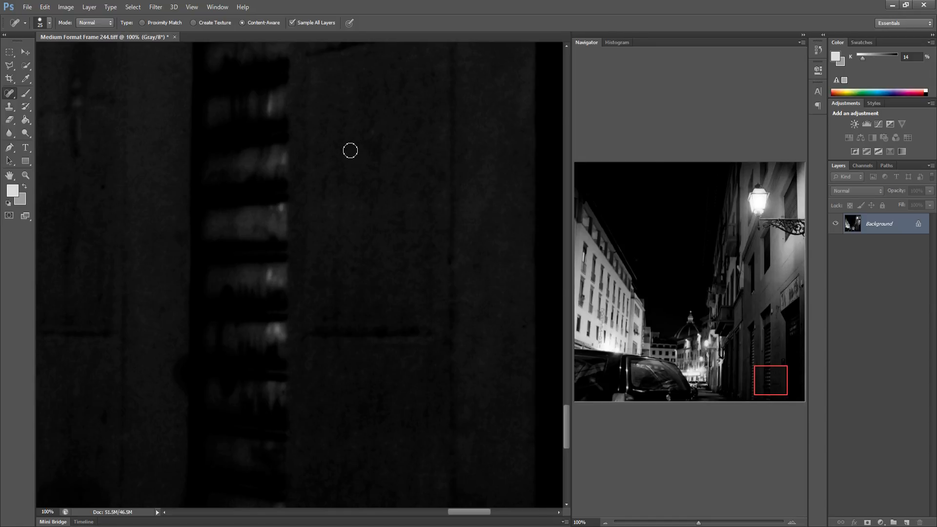
drag(458, 268, 184, 255)
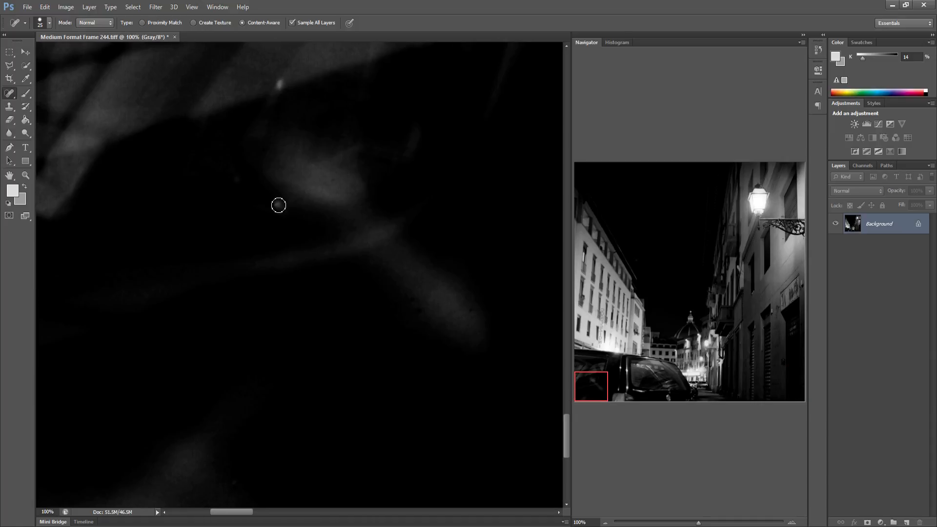
click(279, 205)
click(413, 303)
drag(363, 415, 251, 391)
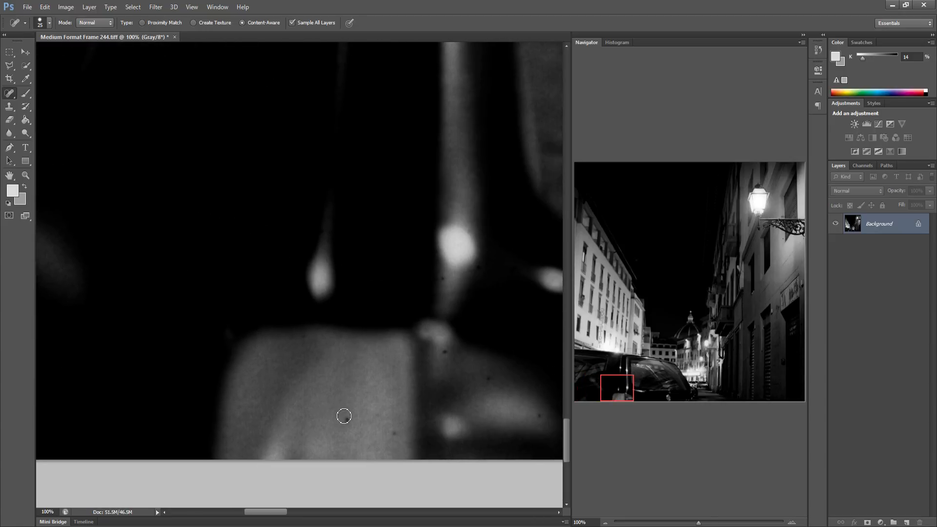
click(344, 417)
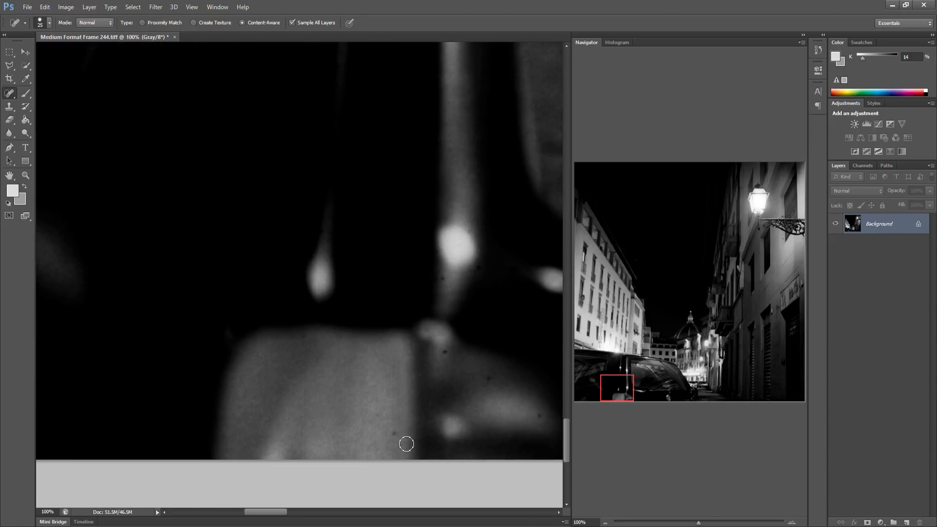
click(487, 377)
click(539, 414)
Scan along the bottom of the street and the shutters for remaining dust, then fit the whole frame on screen
drag(495, 375, 158, 366)
drag(385, 361, 139, 375)
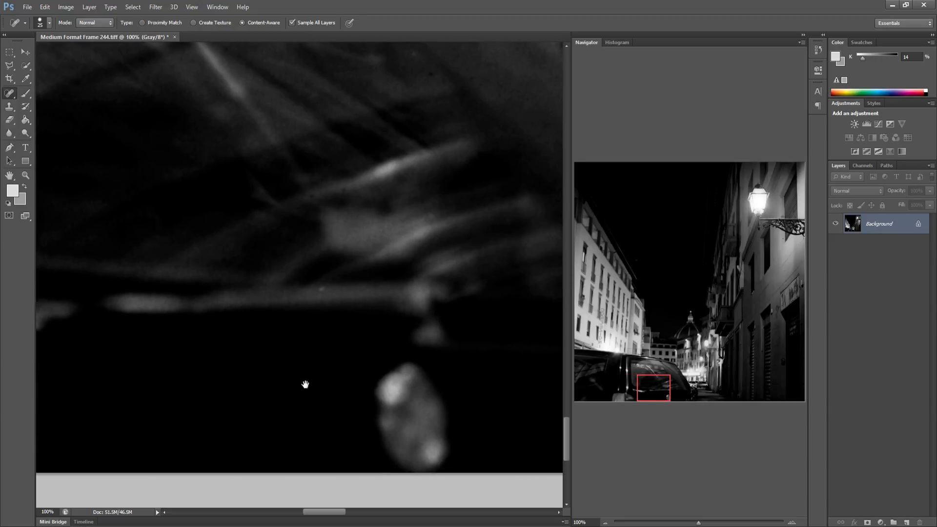
drag(308, 384, 188, 375)
drag(399, 397, 230, 398)
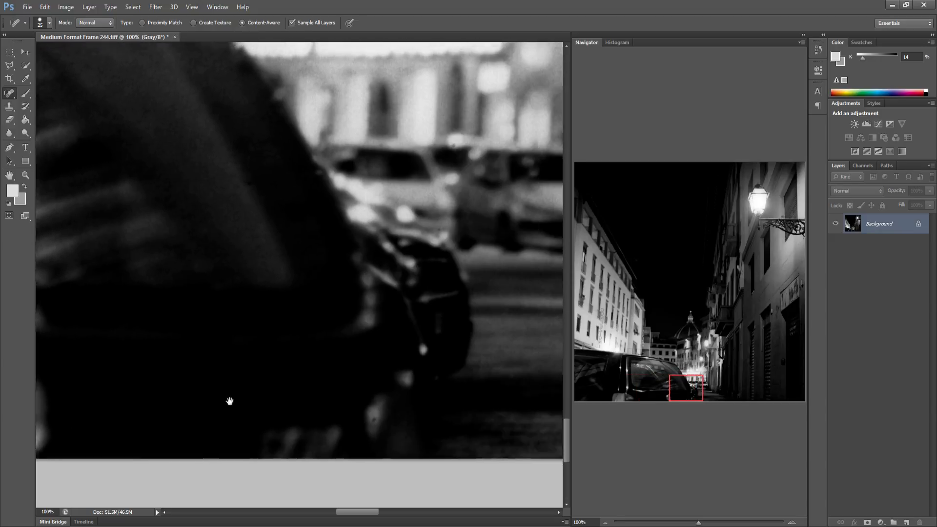
drag(313, 381, 251, 382)
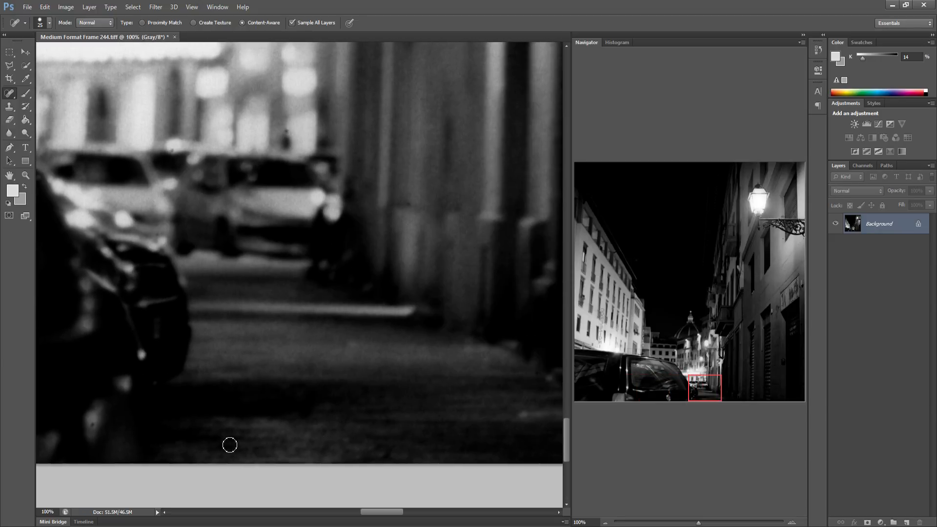
drag(395, 416, 262, 408)
drag(339, 416, 256, 418)
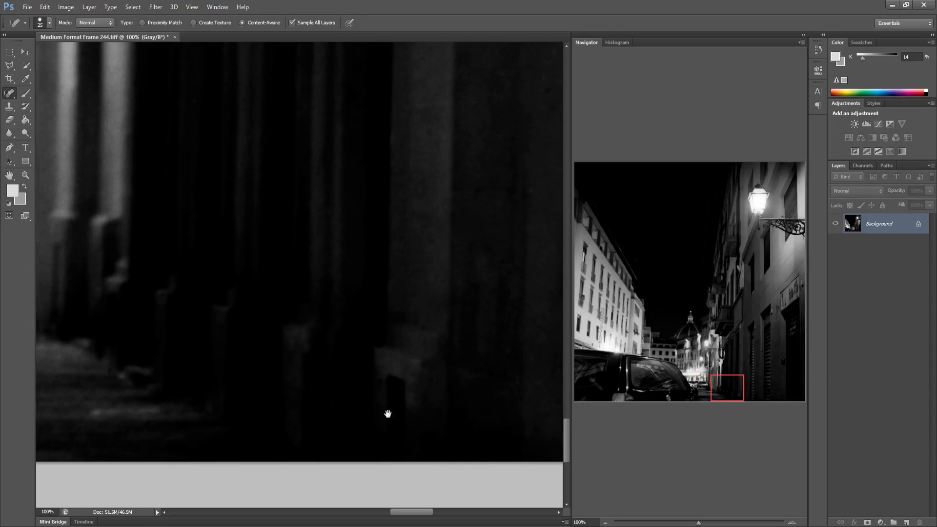
drag(488, 418, 300, 401)
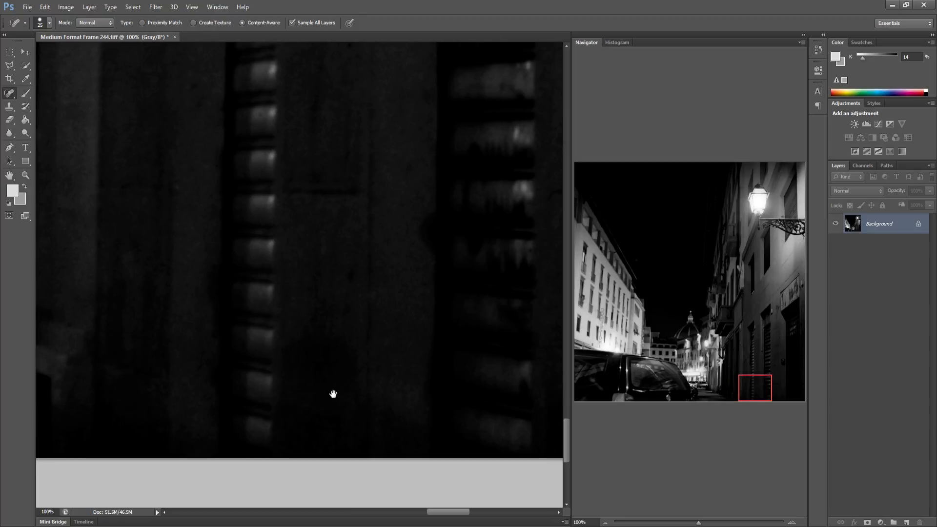
drag(398, 375, 211, 366)
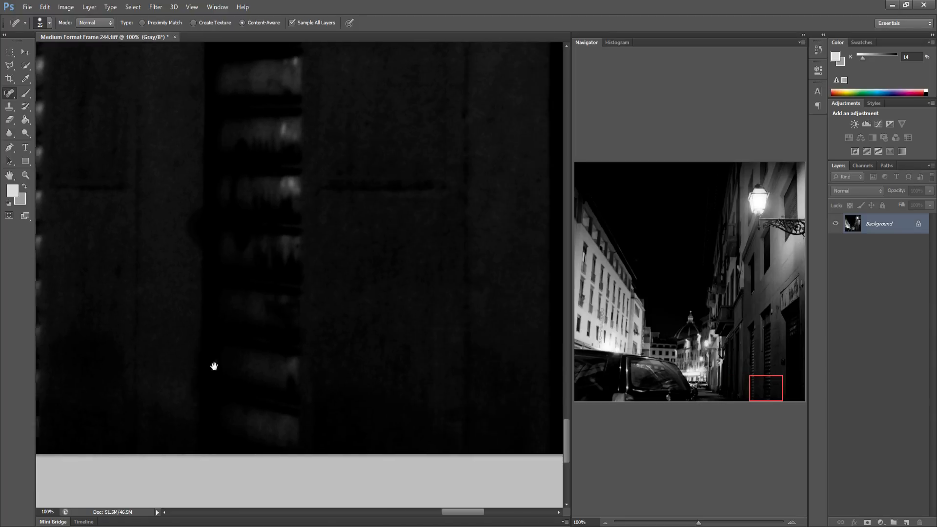
drag(309, 395, 282, 394)
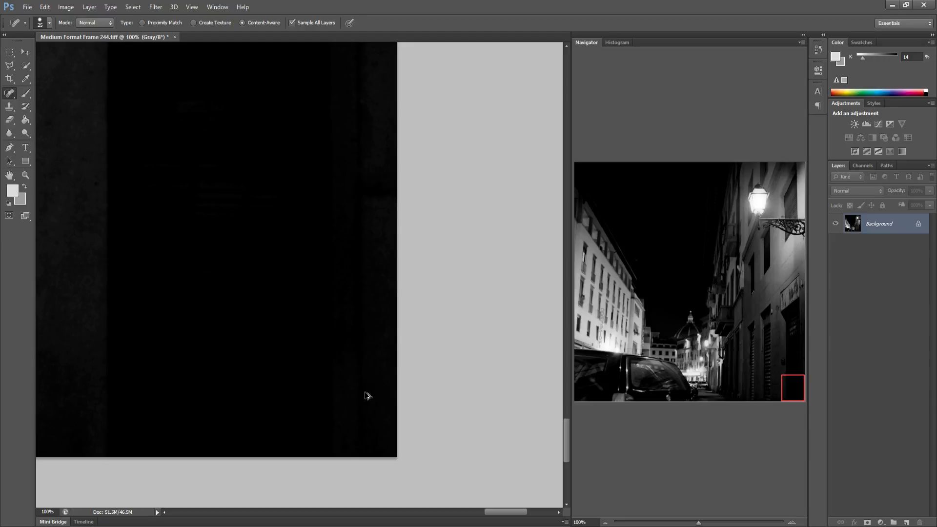
key(ctrl+0)
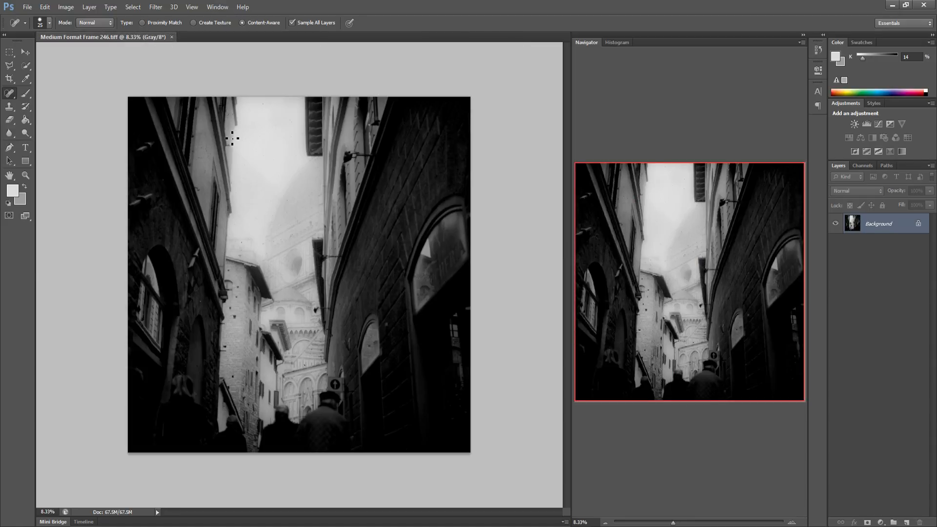
Open frame 246 at 100% and heal the specks on the dark pillar in the top left corner
key(ctrl+1)
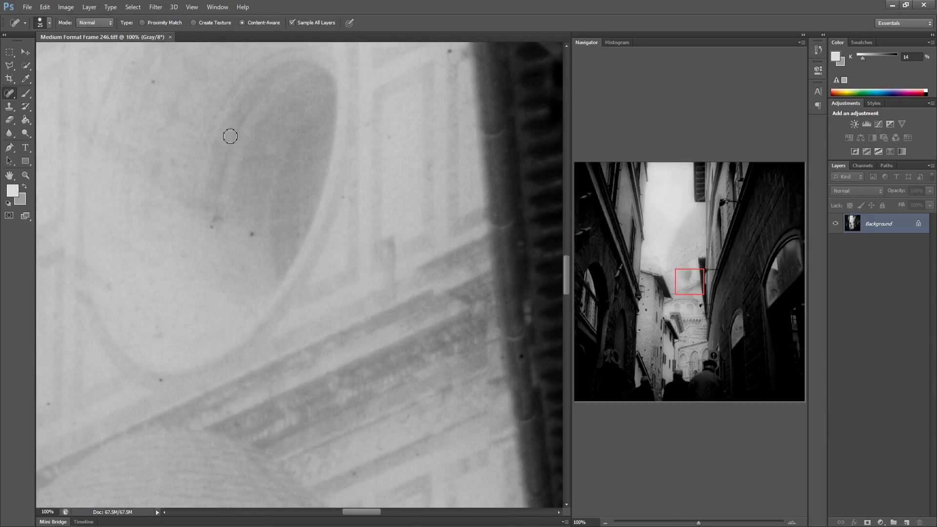
click(593, 184)
click(406, 364)
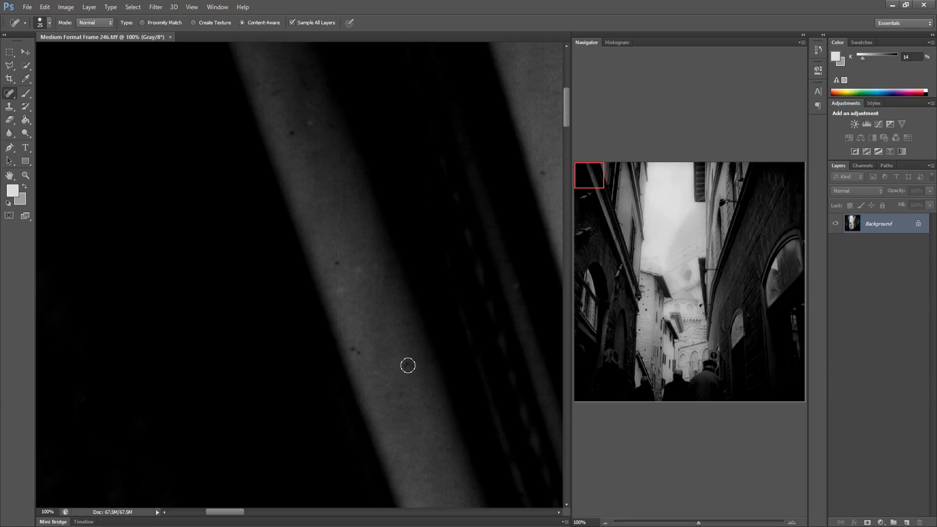
click(356, 351)
drag(285, 136, 299, 125)
drag(330, 224, 258, 234)
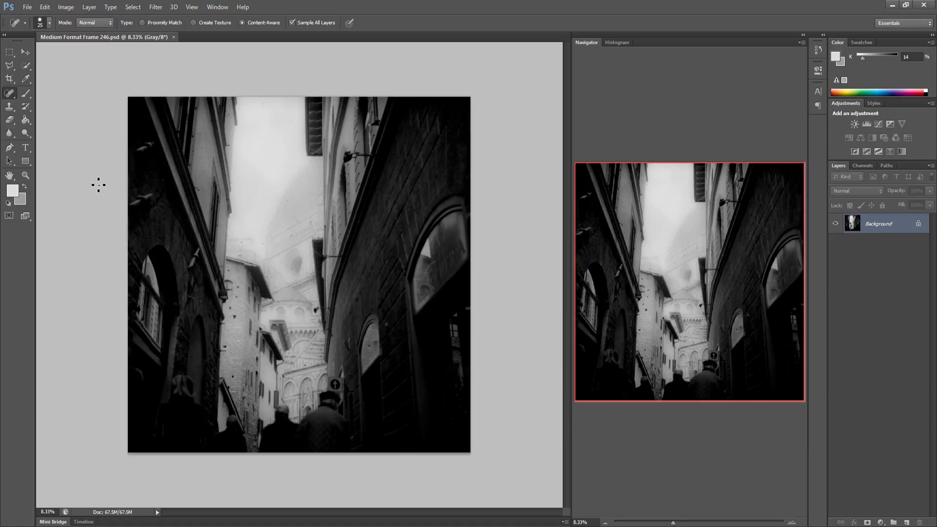
Heal the row of specks along the lit wall edge beside the top left window
key(ctrl+1)
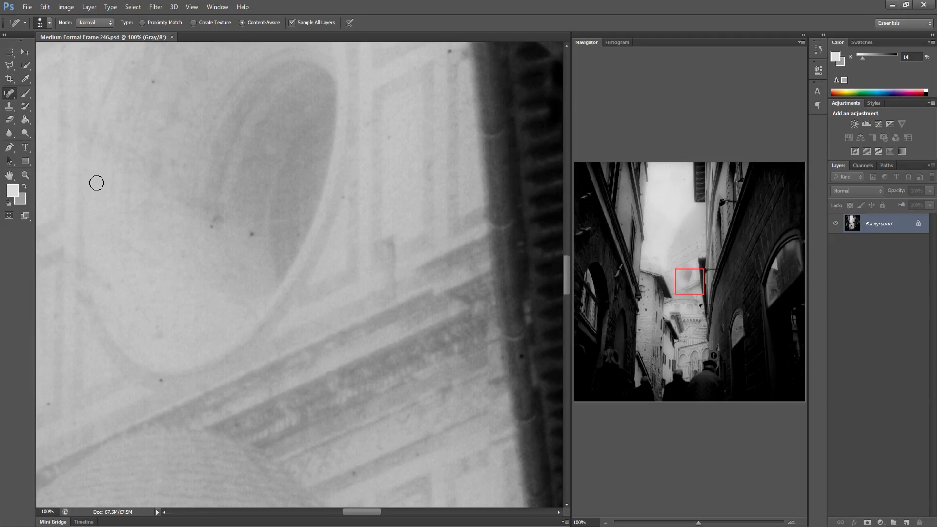
click(588, 181)
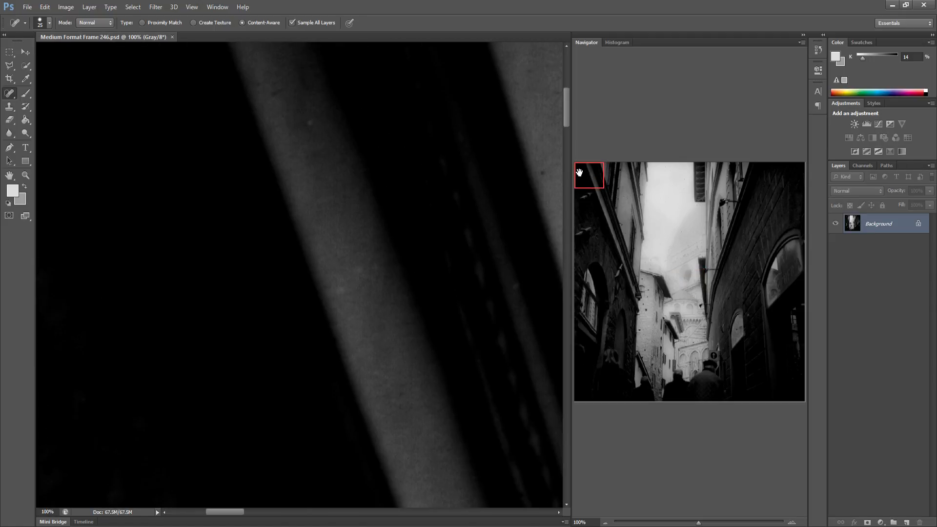
drag(364, 186, 272, 198)
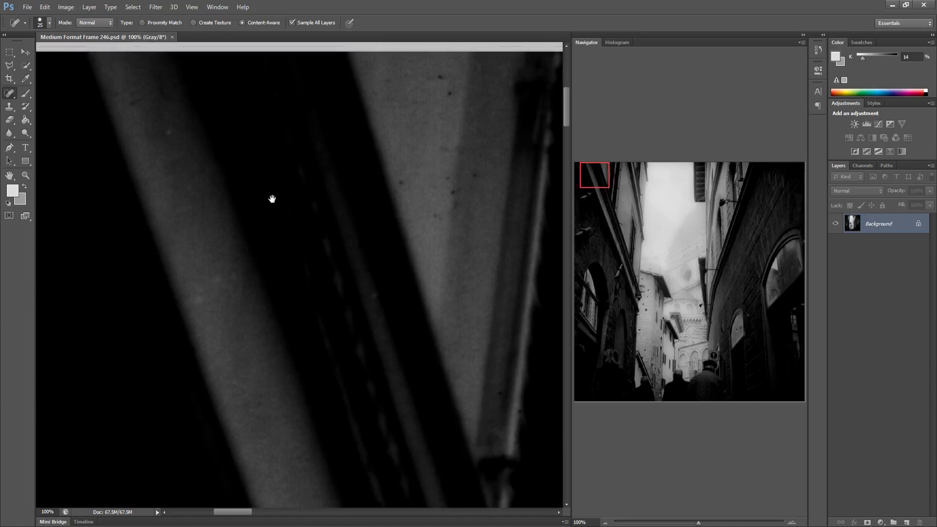
click(317, 189)
click(353, 219)
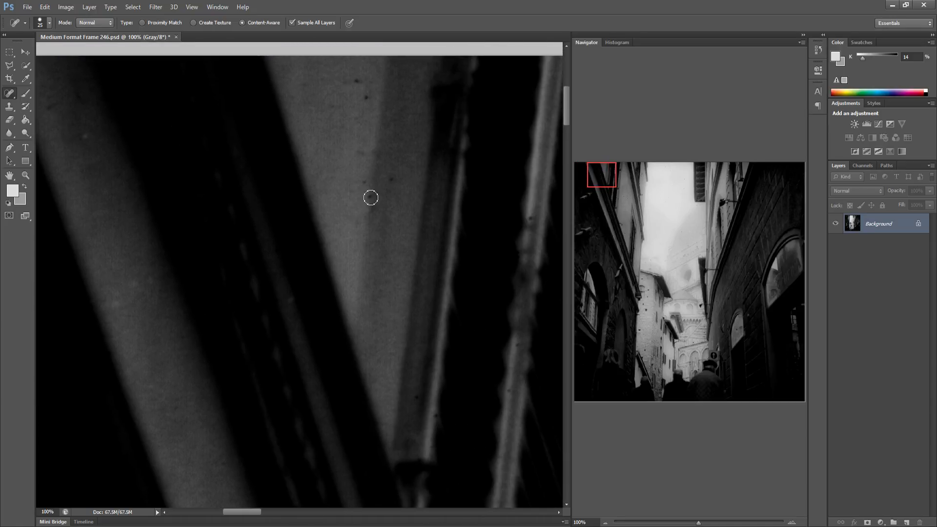
click(371, 195)
click(374, 206)
click(365, 180)
click(394, 178)
click(359, 151)
click(362, 97)
click(360, 83)
Heal the specks and small marks on the pale wall strip below the window
drag(405, 167, 299, 180)
drag(415, 200, 324, 182)
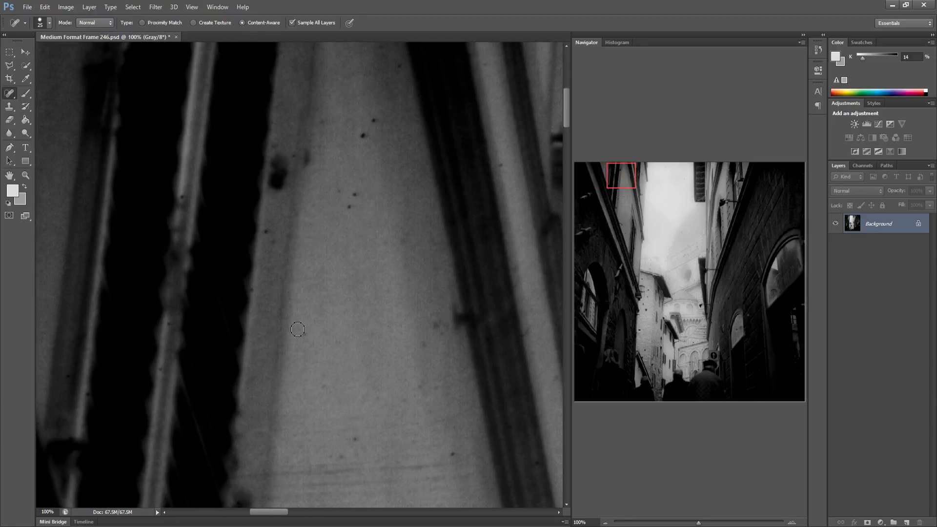
drag(298, 332, 312, 330)
drag(436, 325, 423, 354)
click(453, 454)
drag(350, 207, 355, 193)
click(363, 135)
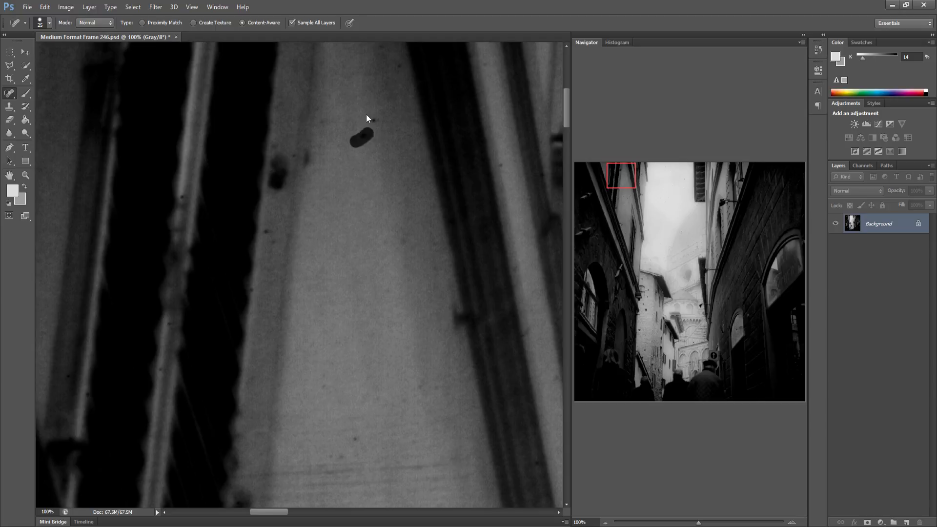
click(374, 120)
drag(265, 227, 280, 238)
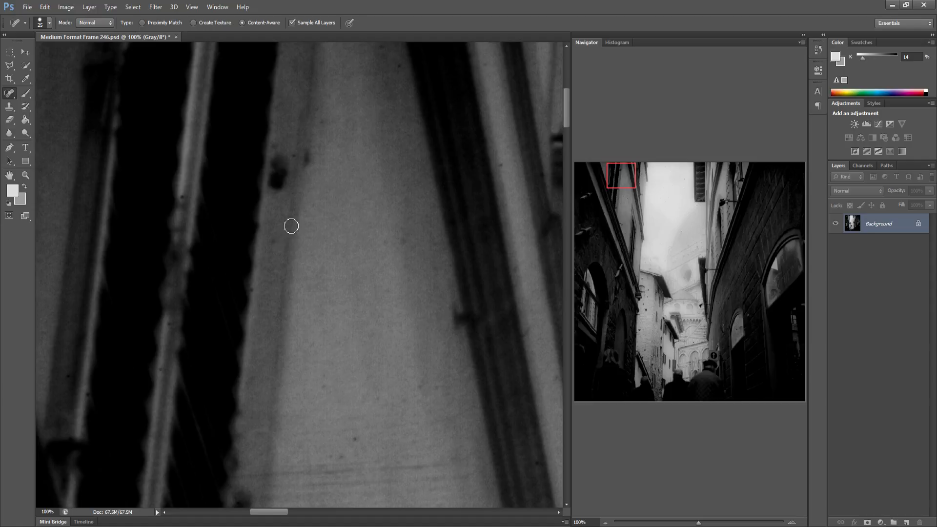
mouse_move(397, 130)
mouse_down()
mouse_move(300, 155)
mouse_move(419, 230)
mouse_up()
click(324, 63)
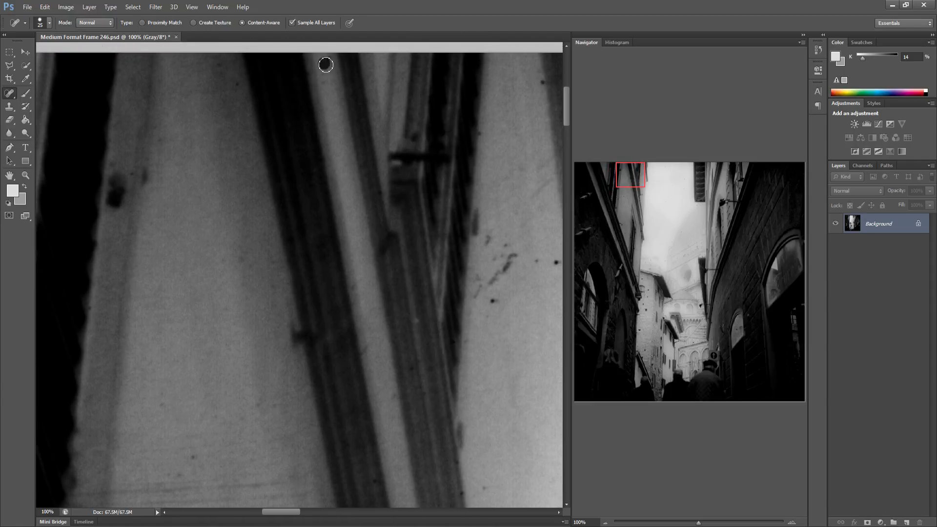
Heal the specks and streaky scratch marks on the wall next to the window frame
mouse_move(479, 314)
mouse_down()
mouse_move(387, 295)
mouse_move(352, 300)
mouse_up()
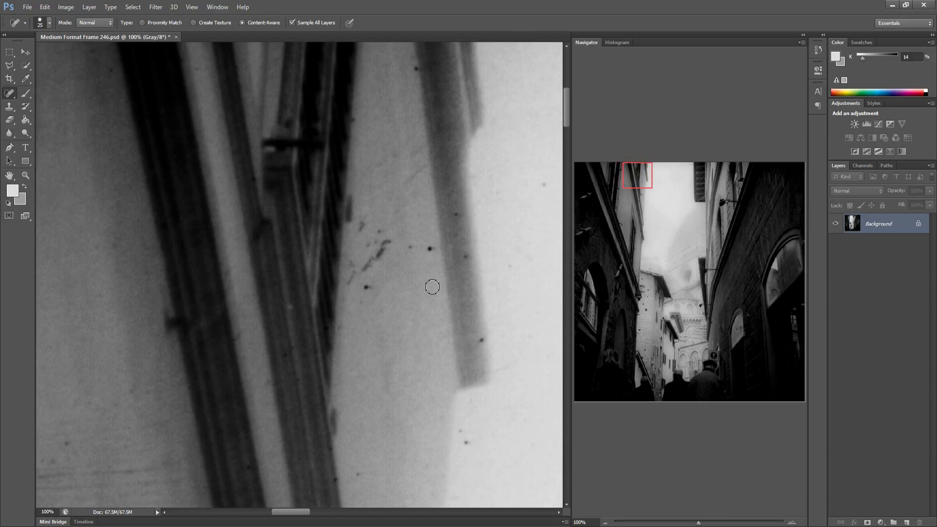
click(430, 248)
click(410, 247)
click(362, 224)
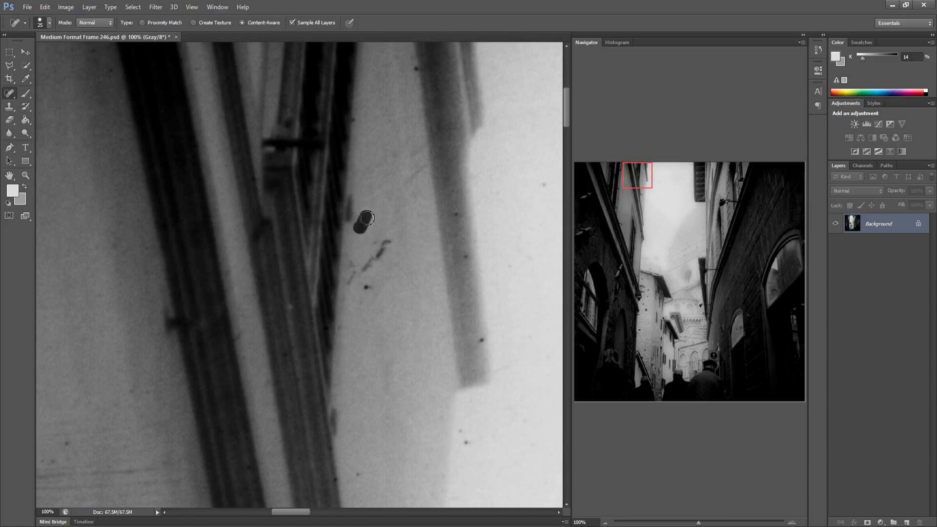
drag(363, 274, 392, 239)
click(368, 281)
click(368, 282)
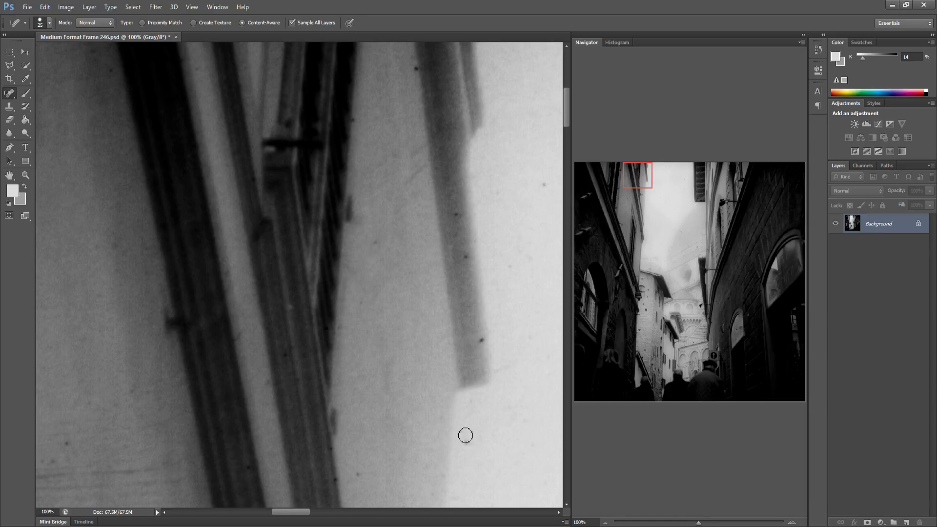
drag(462, 432, 469, 442)
click(480, 341)
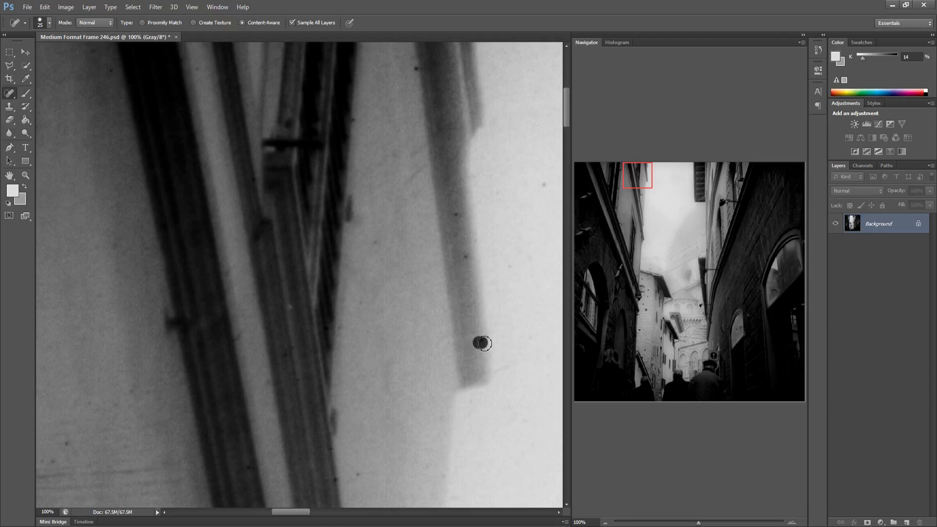
click(462, 255)
click(455, 212)
click(415, 70)
Heal the dust specks in the bright sky left of the upper street opening
drag(465, 265, 276, 242)
click(352, 332)
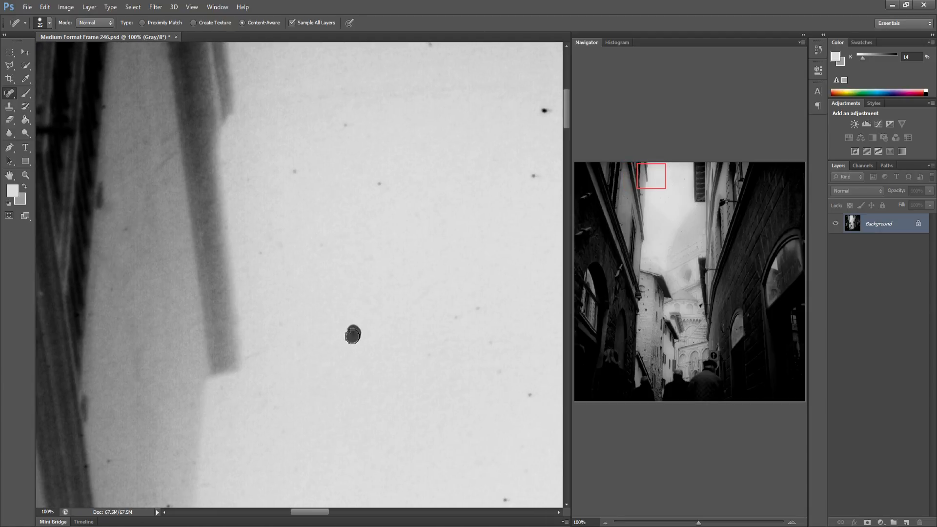
click(362, 292)
click(379, 180)
click(345, 125)
click(295, 171)
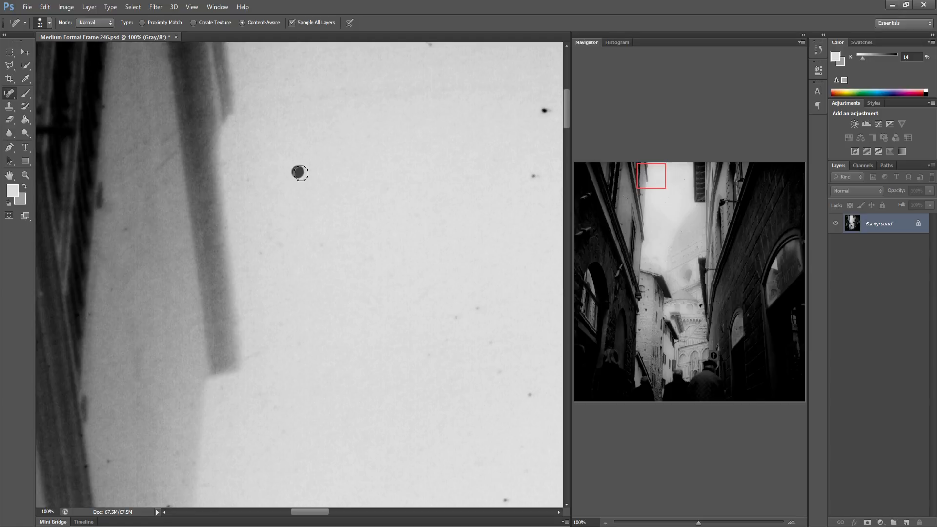
click(531, 394)
click(491, 343)
click(456, 318)
click(478, 308)
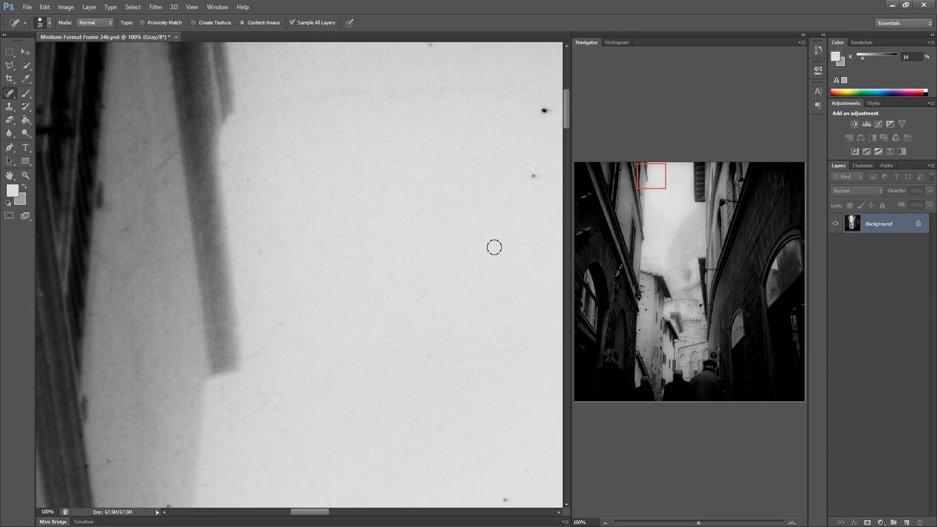
click(545, 111)
Heal the scattered specks further right in the bright sky
scroll(503, 216, right, 5)
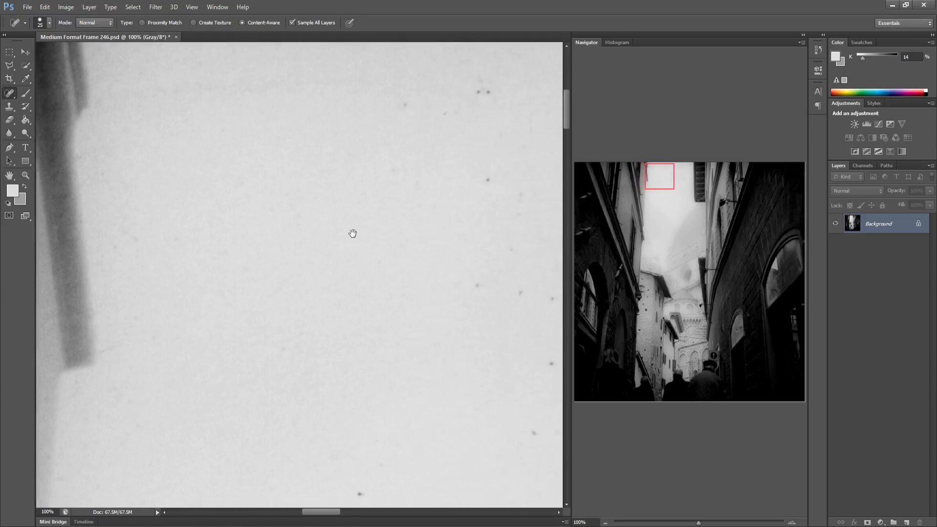
click(480, 414)
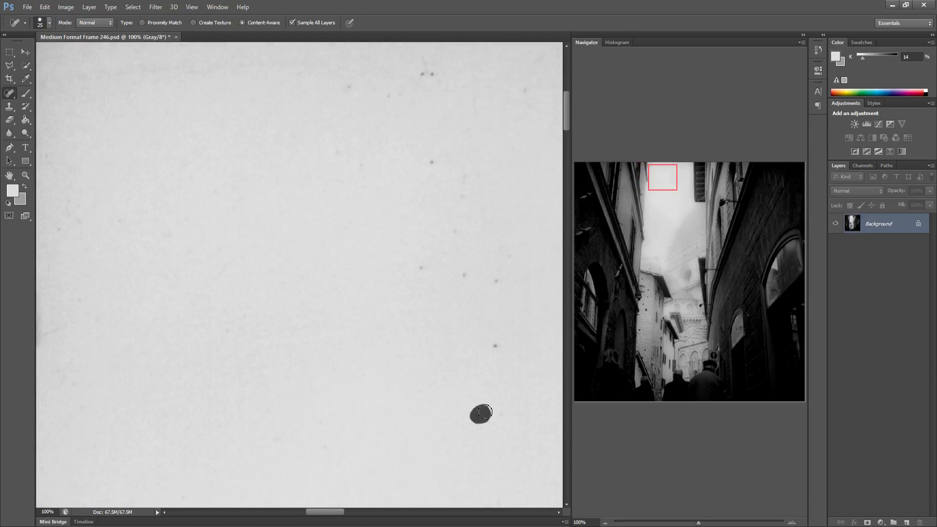
click(496, 346)
click(464, 274)
click(501, 277)
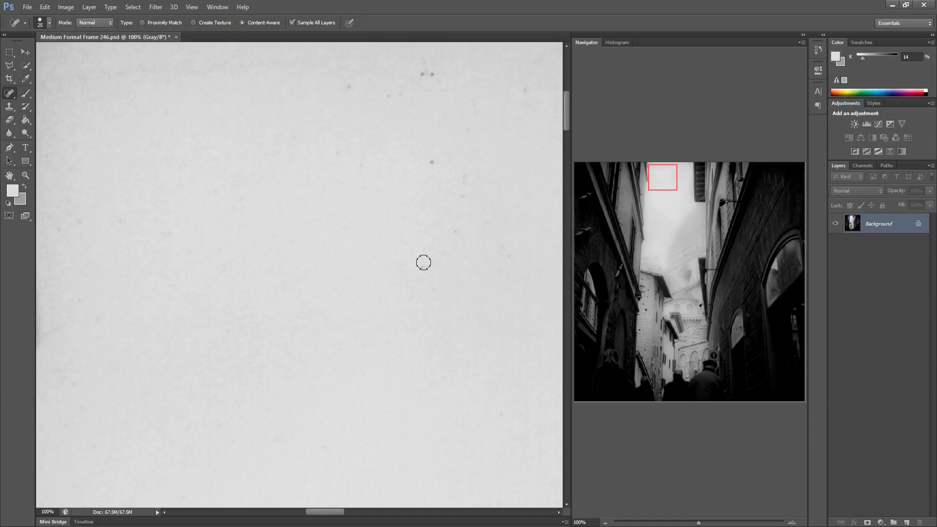
click(421, 266)
click(456, 234)
drag(464, 164, 462, 207)
click(389, 95)
click(350, 87)
drag(428, 74, 425, 64)
Heal the specks near the sky's top edge, including the longer mark at its right edge
mouse_move(500, 128)
mouse_down()
mouse_move(277, 130)
mouse_move(285, 122)
mouse_up()
click(239, 88)
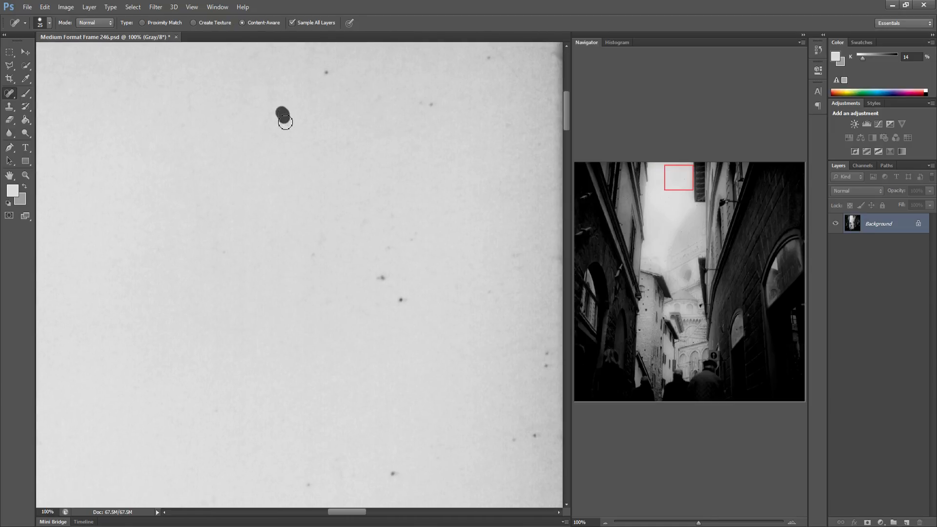
click(328, 74)
click(430, 104)
drag(391, 97, 371, 116)
click(381, 277)
click(402, 300)
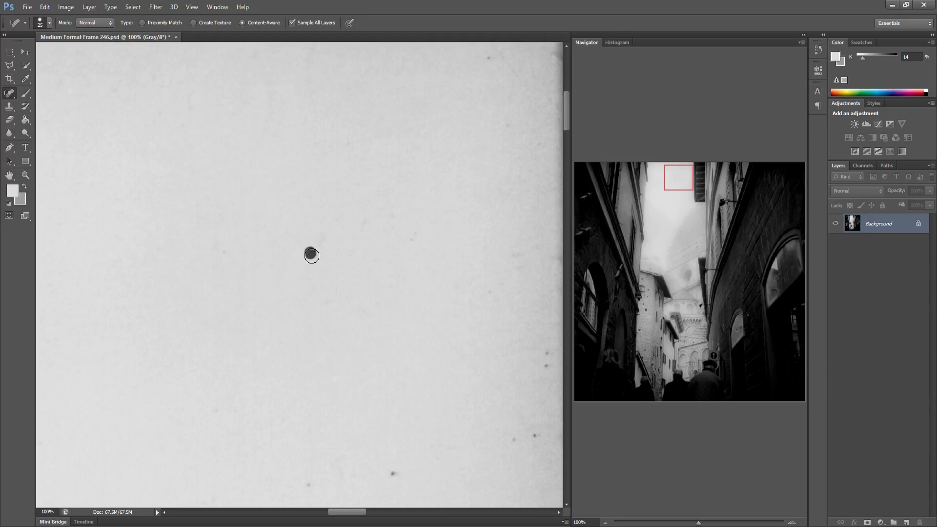
click(312, 256)
click(392, 473)
click(308, 485)
drag(503, 438, 529, 439)
drag(546, 338, 541, 375)
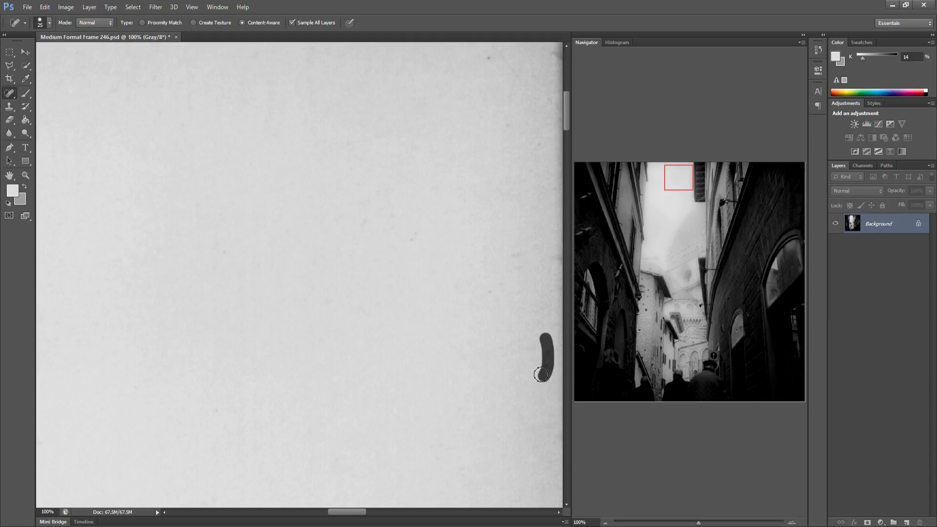
Heal the specks on the shutters of the right-hand building below the sky
drag(512, 321, 301, 316)
click(283, 242)
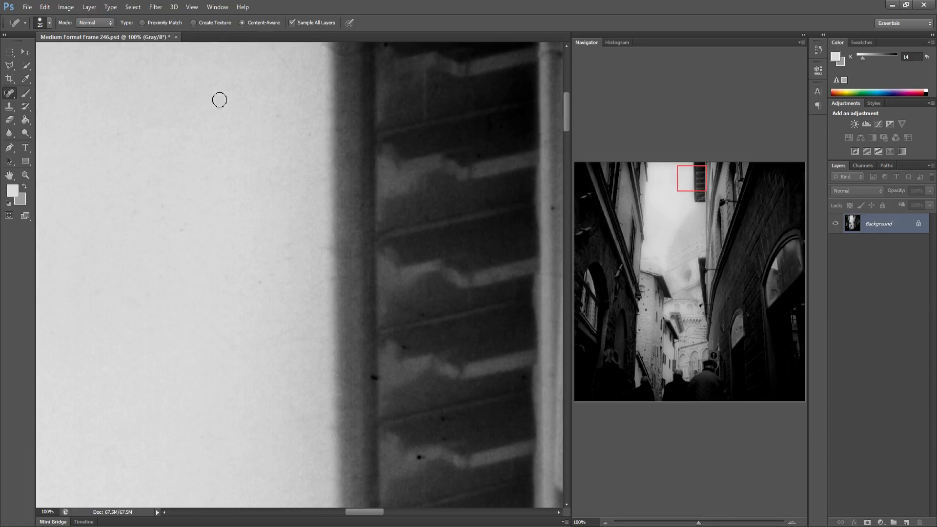
click(374, 376)
click(404, 348)
click(379, 380)
click(419, 458)
drag(417, 429, 307, 413)
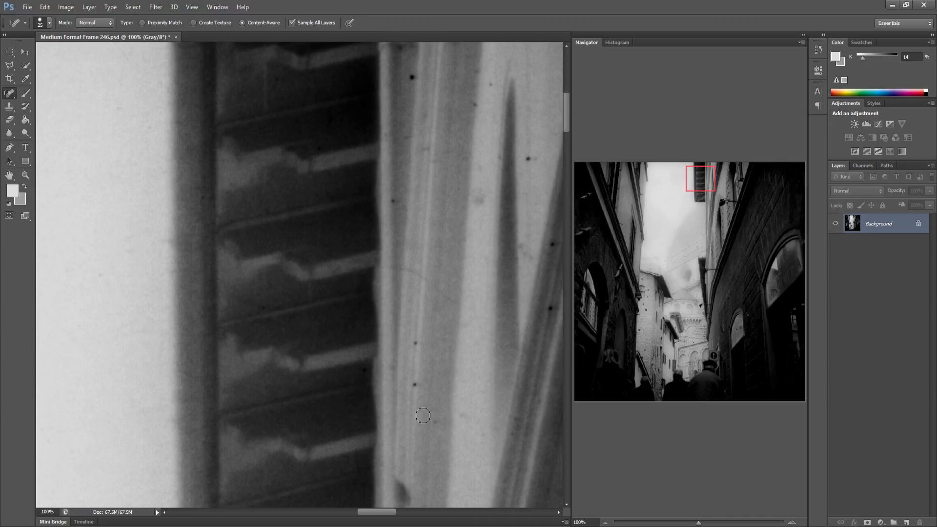
Heal more dust specks on the shutter and the wall strip of the right-hand building
click(432, 424)
click(550, 248)
click(550, 308)
click(396, 198)
click(490, 82)
click(473, 102)
Heal the specks on the lighter wall panel beside the shutter
mouse_move(488, 217)
mouse_down()
mouse_move(377, 272)
mouse_move(292, 257)
mouse_up()
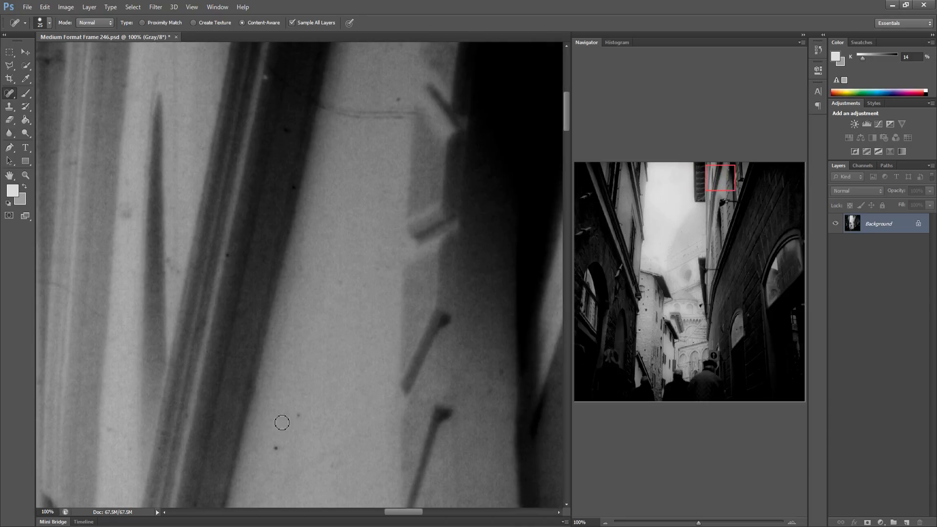
click(298, 415)
click(500, 369)
Heal the dust specks along the bright pipe on the left-hand building
drag(486, 408, 258, 429)
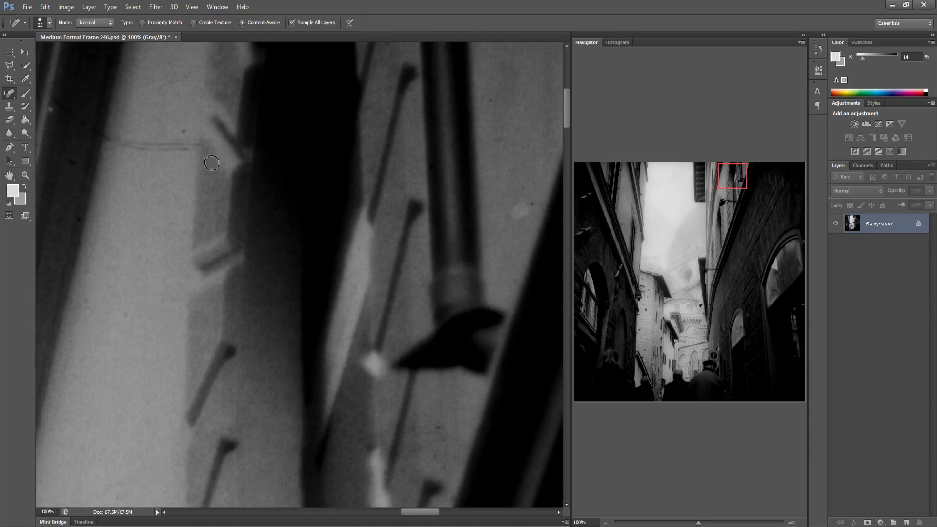
drag(370, 253, 132, 256)
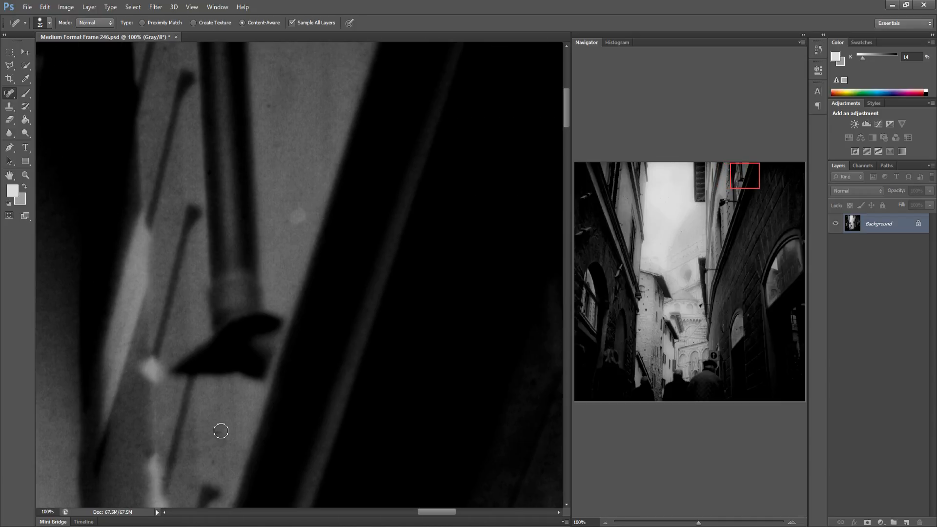
drag(342, 438, 276, 390)
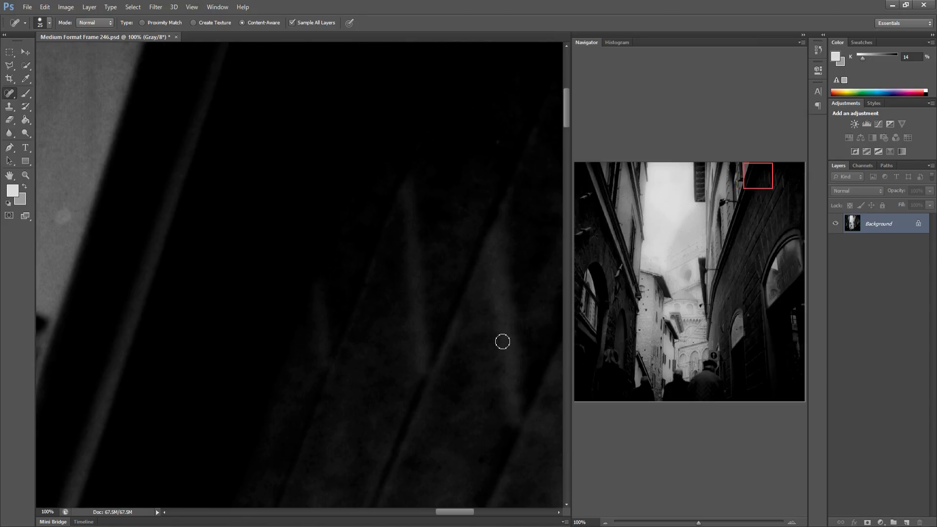
drag(504, 338, 233, 332)
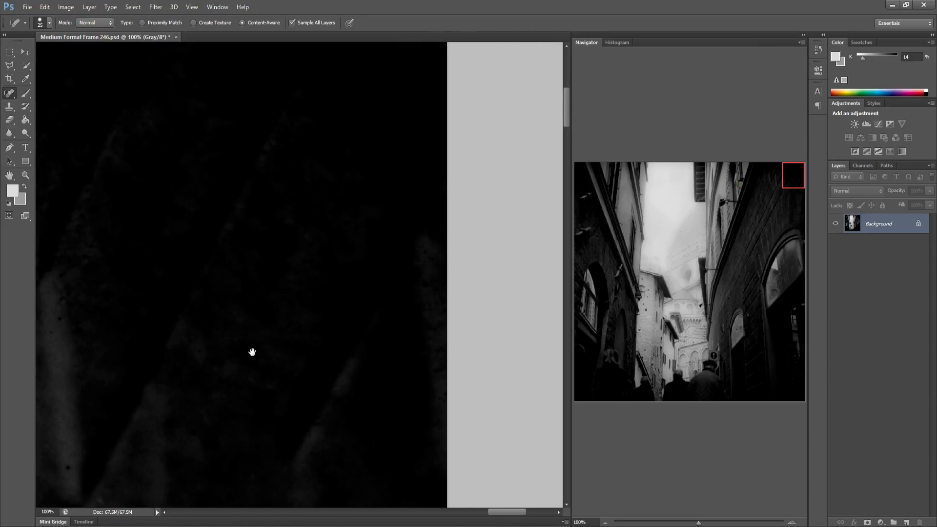
click(591, 204)
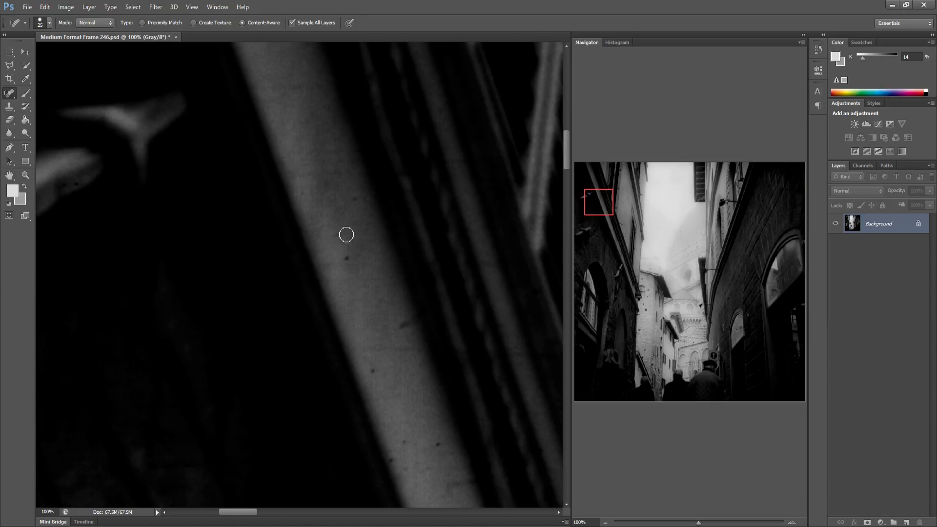
click(346, 258)
click(373, 371)
click(393, 460)
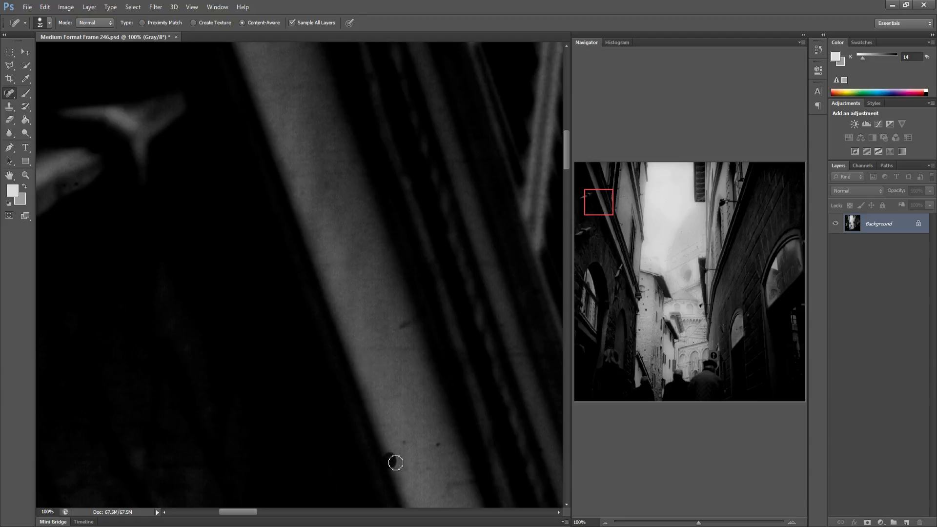
click(439, 444)
Heal the dark specks on the pale wall of the left-hand building
drag(462, 436, 307, 426)
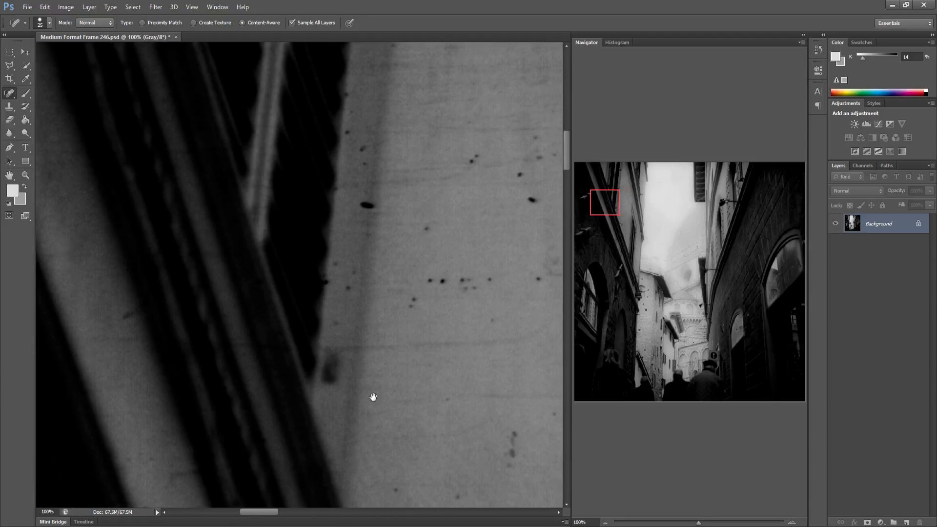
click(342, 266)
click(367, 204)
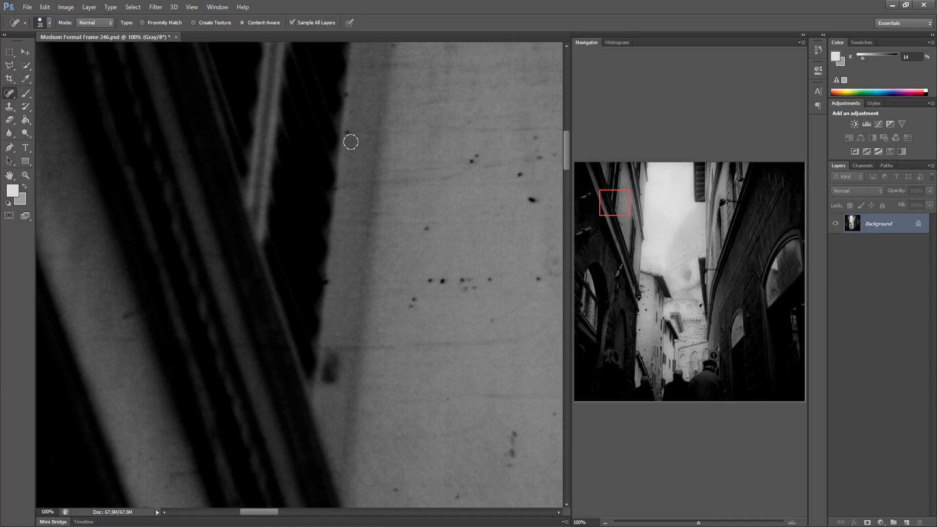
click(347, 133)
click(411, 306)
click(442, 281)
click(414, 299)
click(464, 280)
Heal the remaining specks lower down on that pale wall
mouse_move(464, 289)
mouse_down()
mouse_move(477, 289)
mouse_move(471, 279)
mouse_up()
click(489, 280)
click(492, 320)
drag(514, 433, 509, 467)
click(458, 497)
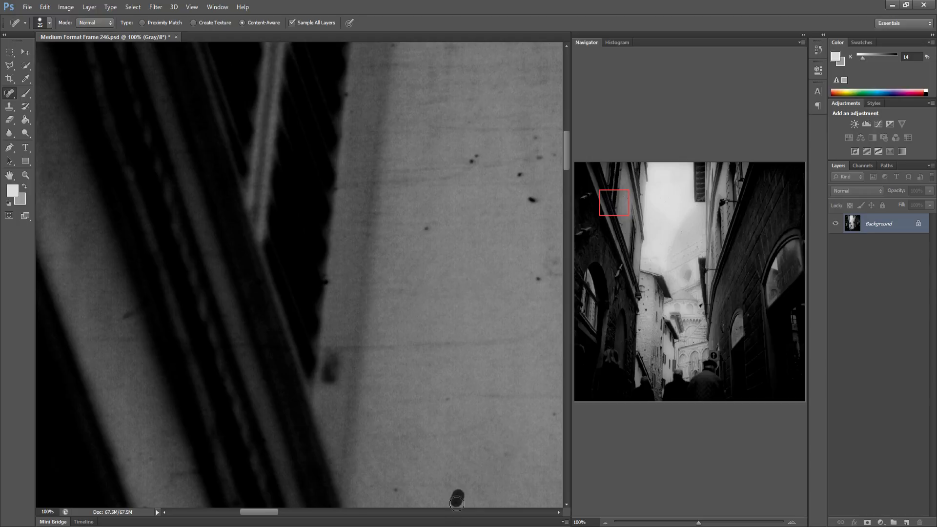
click(397, 492)
mouse_move(454, 418)
mouse_down()
mouse_move(272, 438)
mouse_move(306, 423)
mouse_move(430, 416)
mouse_up()
Heal the specks scattered across the upper part of the wall further along
drag(318, 362, 168, 371)
click(147, 370)
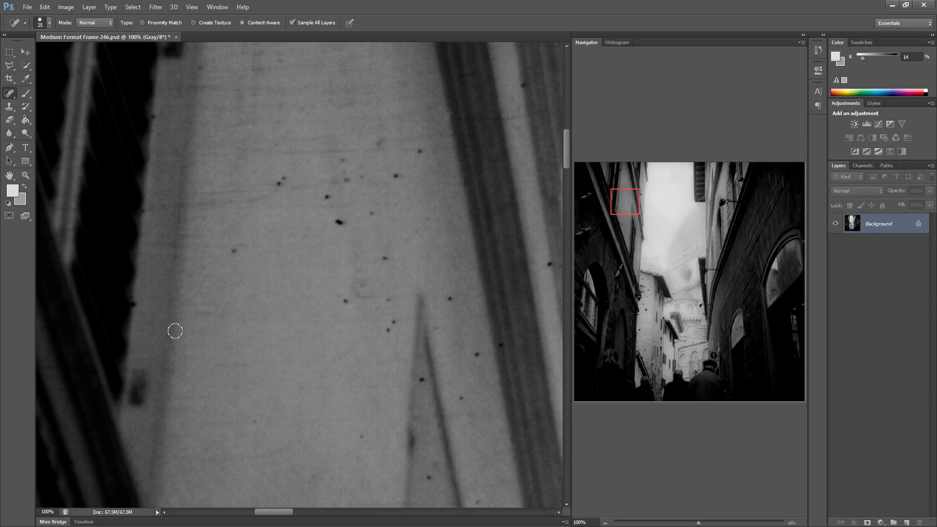
mouse_move(149, 208)
mouse_down()
mouse_move(278, 186)
mouse_move(216, 184)
mouse_move(283, 180)
mouse_move(235, 255)
mouse_move(193, 207)
mouse_move(266, 198)
mouse_up()
click(281, 179)
click(233, 255)
drag(284, 187, 336, 177)
click(327, 193)
mouse_move(318, 212)
mouse_down()
mouse_move(374, 212)
mouse_move(344, 184)
mouse_move(370, 175)
mouse_move(348, 158)
mouse_up()
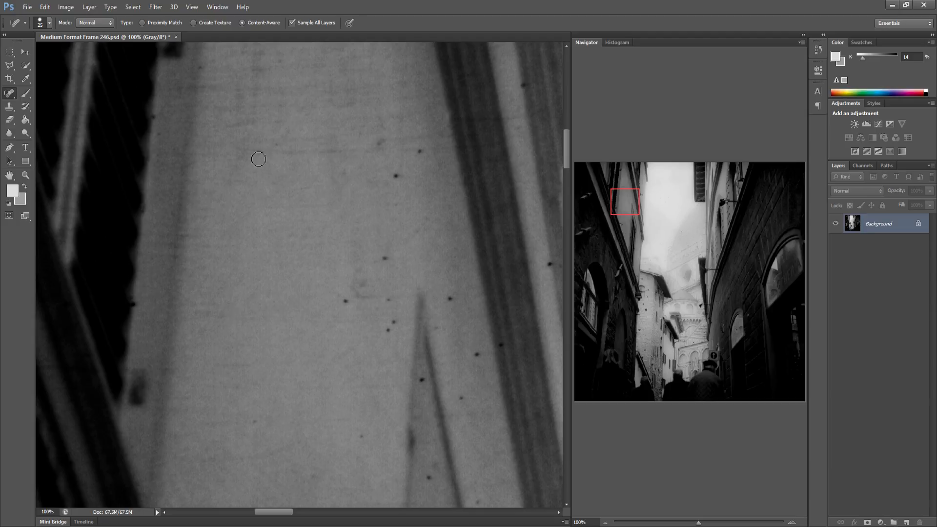
Paint over the faint horizontal scratch lines near the wall's upper edge to heal them
drag(236, 149, 341, 150)
drag(268, 144, 339, 133)
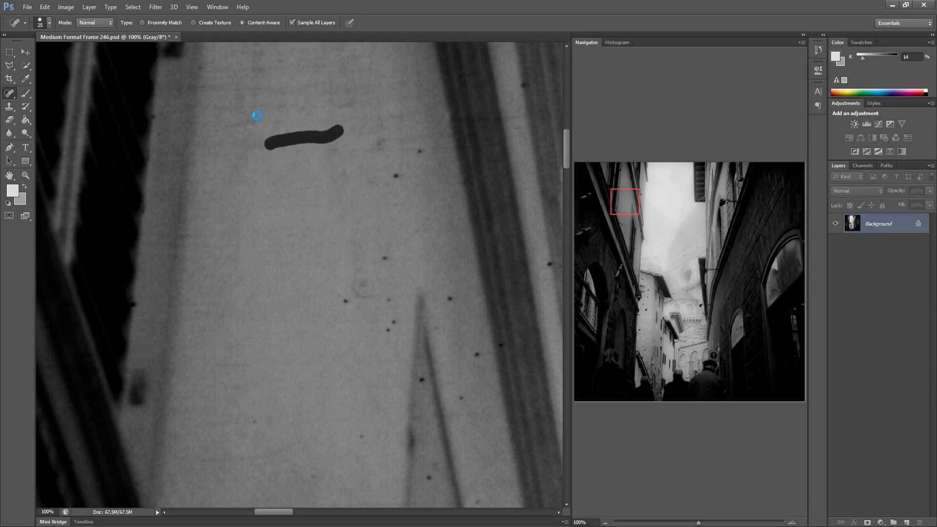
drag(232, 121, 295, 117)
drag(221, 105, 298, 100)
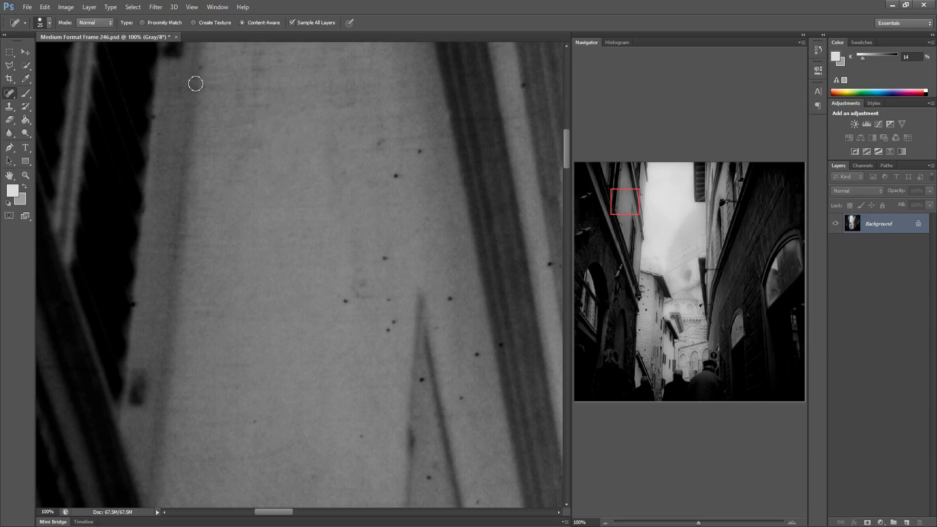
drag(198, 83, 296, 91)
Heal the specks in the middle of the wall with short strokes
drag(348, 128, 419, 121)
mouse_move(366, 143)
mouse_down()
mouse_move(410, 132)
mouse_move(442, 149)
mouse_move(398, 150)
mouse_move(426, 153)
mouse_up()
drag(386, 179, 401, 171)
drag(398, 208, 405, 199)
mouse_move(346, 308)
mouse_down()
mouse_move(366, 277)
mouse_move(355, 294)
mouse_move(379, 297)
mouse_up()
drag(386, 301, 395, 252)
drag(391, 323, 394, 320)
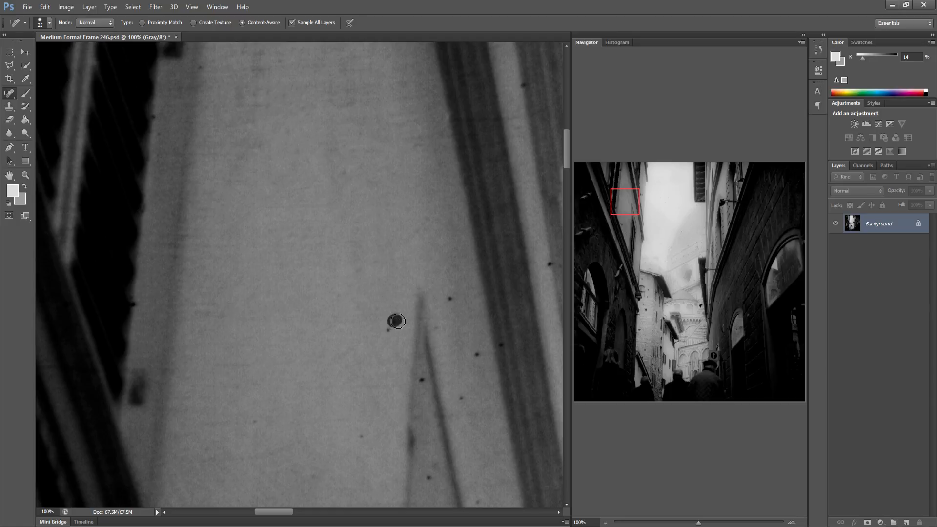
Heal the specks around the pointed shadow and near the bottom of the wall
drag(362, 445, 360, 440)
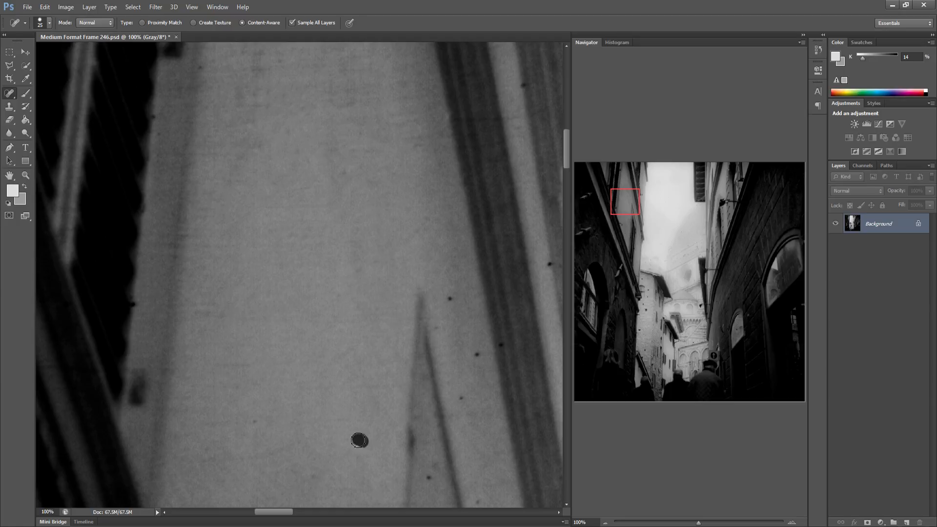
drag(478, 498, 480, 503)
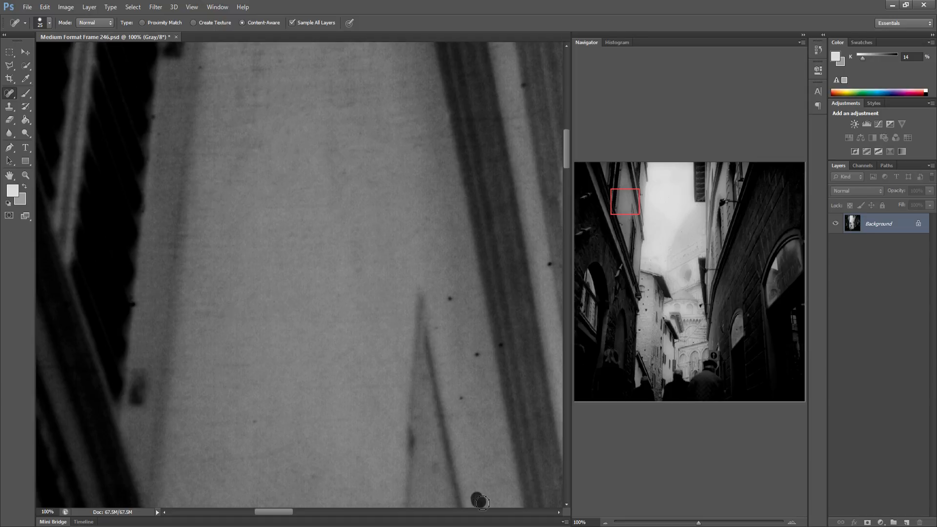
drag(453, 385, 464, 397)
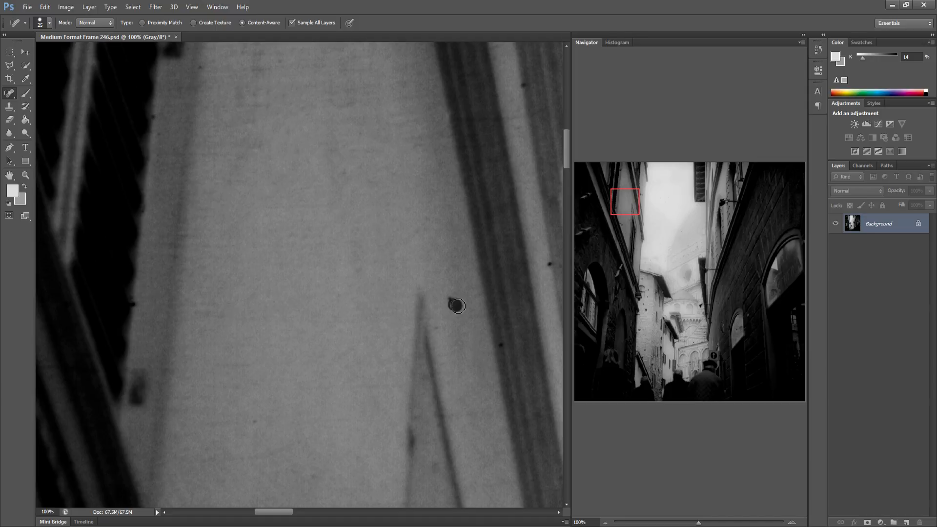
drag(457, 306, 459, 306)
drag(451, 300, 452, 300)
click(466, 362)
drag(446, 337, 442, 342)
Heal the specks beside the drainpipe and on the bright wall next to the sky
drag(475, 325, 353, 326)
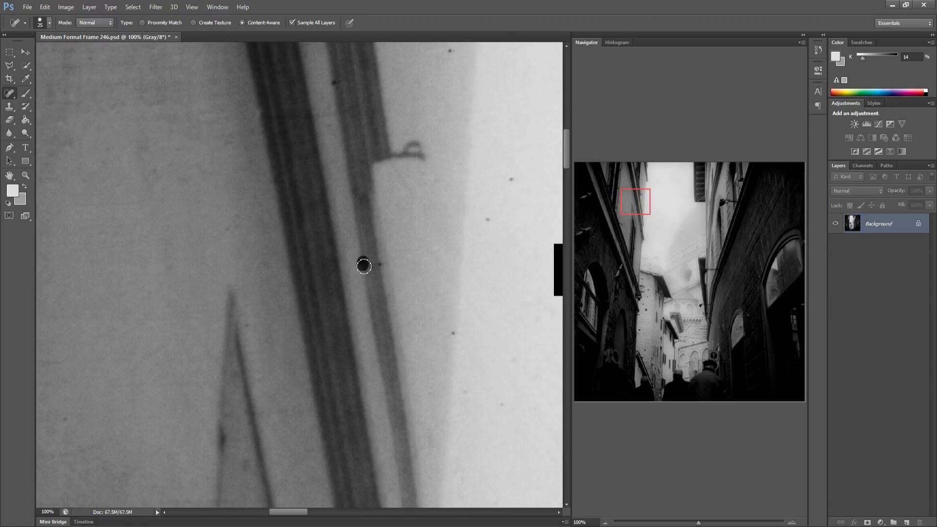
drag(363, 266, 364, 266)
click(453, 328)
click(486, 215)
click(511, 180)
Heal the faint specks in the sky area just right of the wall
scroll(438, 203, right, 10)
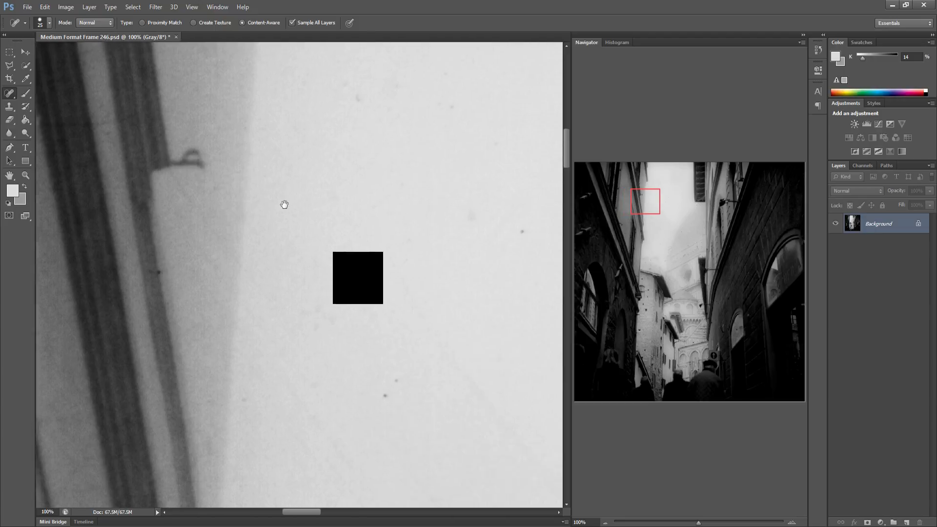
drag(294, 276, 275, 286)
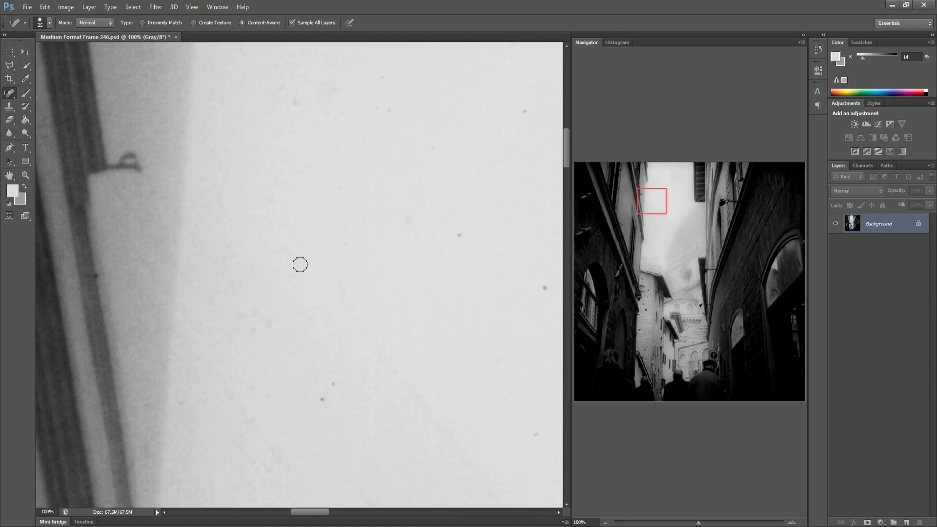
click(323, 399)
drag(456, 233, 469, 224)
drag(295, 94, 296, 106)
click(438, 177)
click(542, 288)
Heal the specks further right in the bright sky
drag(512, 225, 341, 222)
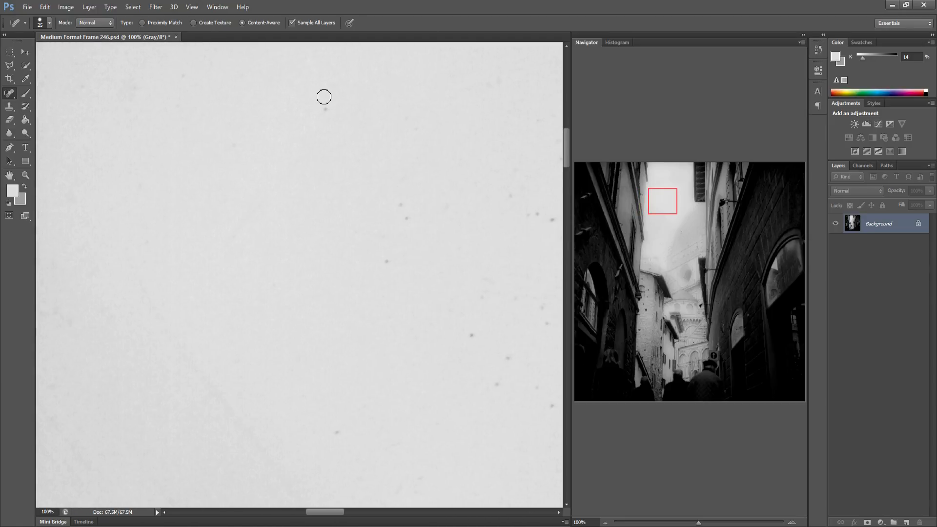
click(407, 218)
click(388, 261)
click(471, 336)
drag(494, 389, 366, 392)
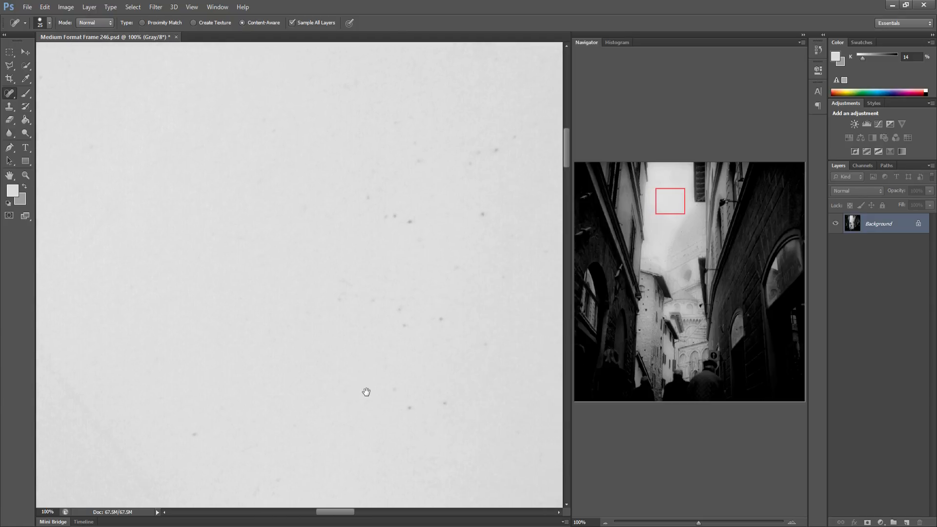
drag(334, 422, 324, 421)
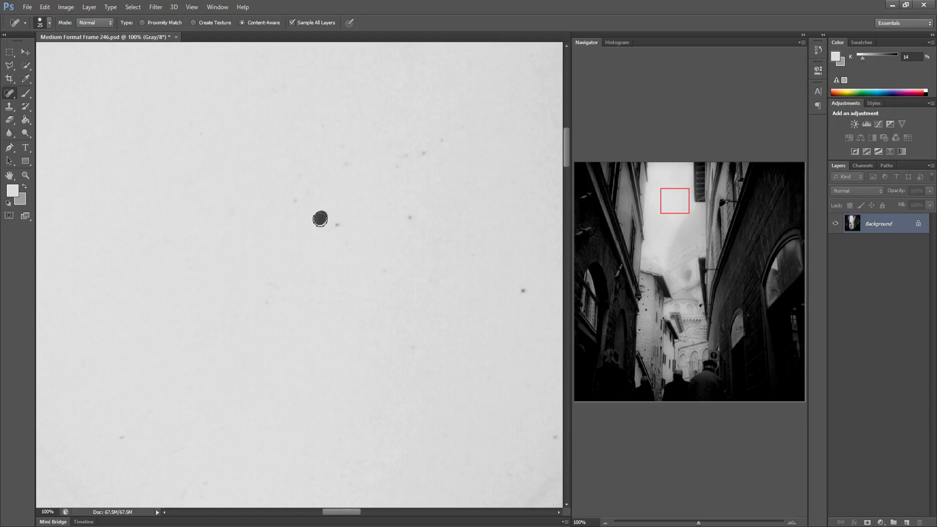
Heal the scattered dust specks in the centre of the bright sky
click(336, 226)
click(294, 202)
click(346, 165)
click(341, 149)
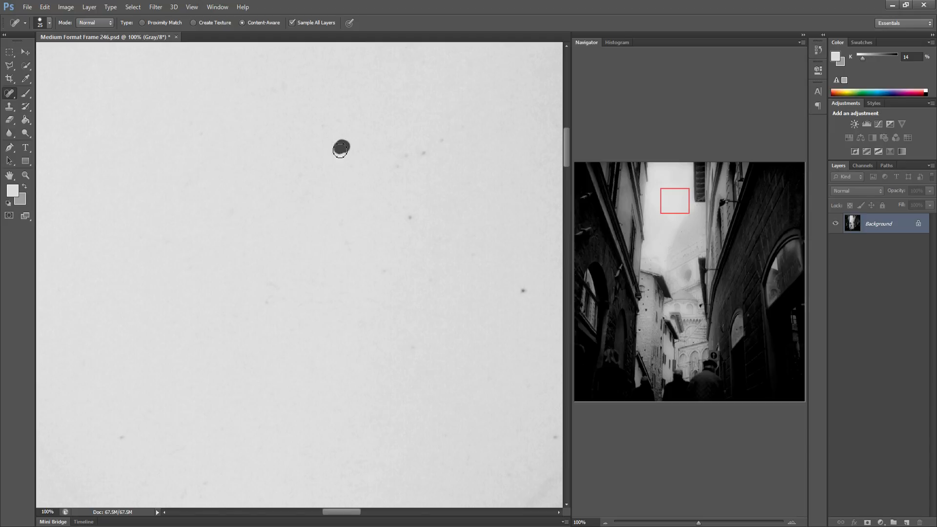
click(347, 240)
Heal the specks higher up and toward the right side of the sky
drag(401, 214, 415, 211)
click(401, 166)
click(384, 142)
click(421, 149)
drag(274, 87, 287, 83)
click(524, 291)
Heal the specks on the bright wall just below the window shutter
drag(444, 275, 267, 261)
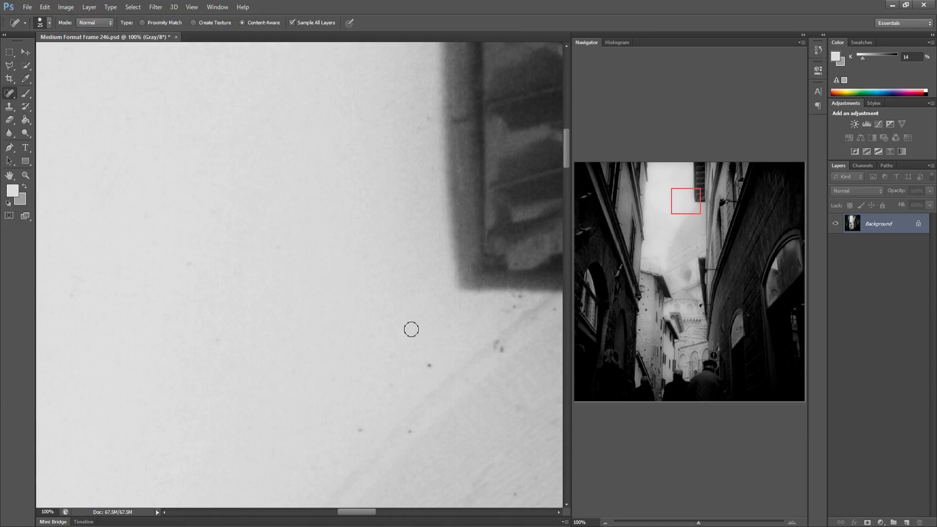
click(430, 366)
drag(498, 344, 501, 347)
drag(507, 306, 517, 302)
Heal the specks along the window frame and the wall beneath it
drag(439, 404, 351, 372)
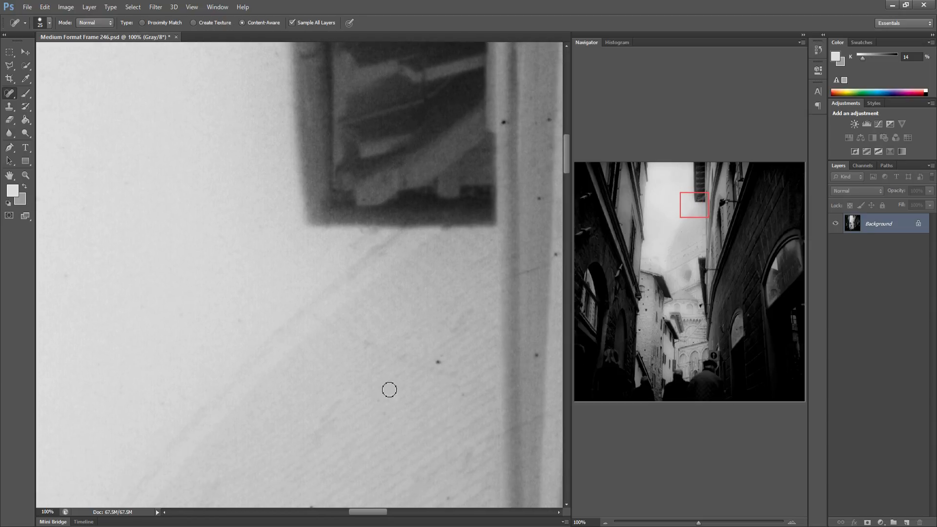
drag(380, 418, 387, 413)
drag(465, 437, 467, 467)
click(448, 498)
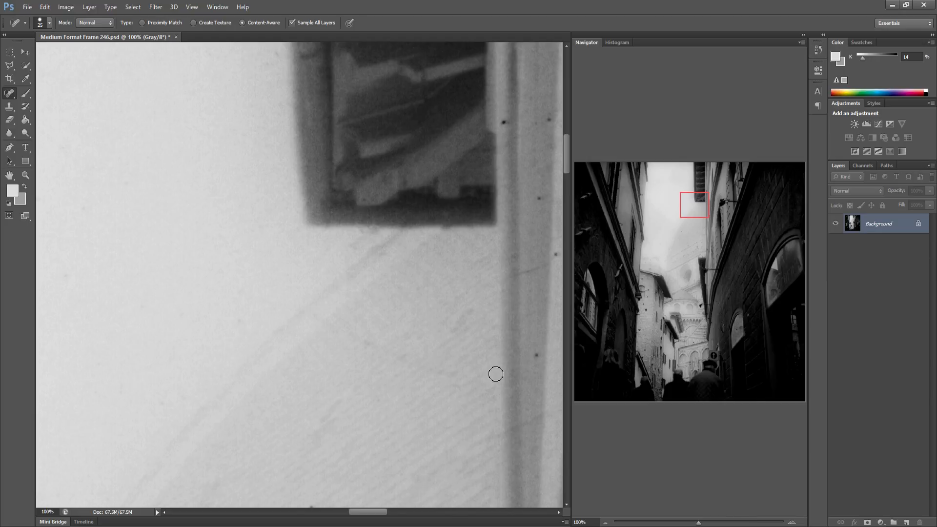
click(534, 361)
Heal the specks on the drainpipe and the wall strip beside it
mouse_move(521, 357)
mouse_down()
mouse_move(458, 358)
mouse_move(338, 332)
mouse_up()
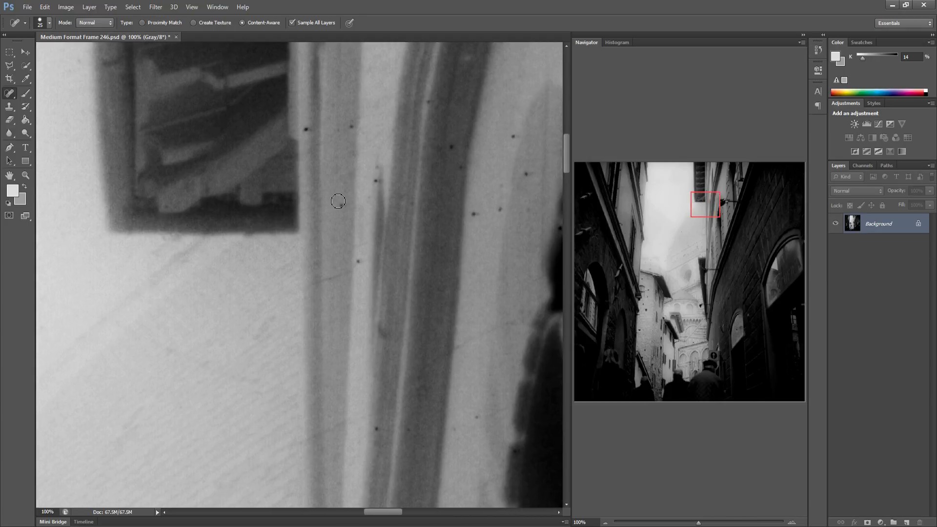
click(339, 201)
click(306, 129)
click(351, 127)
click(381, 182)
click(360, 261)
Heal the specks on the pale strips to the right of the drainpipe
click(452, 147)
click(461, 168)
click(499, 210)
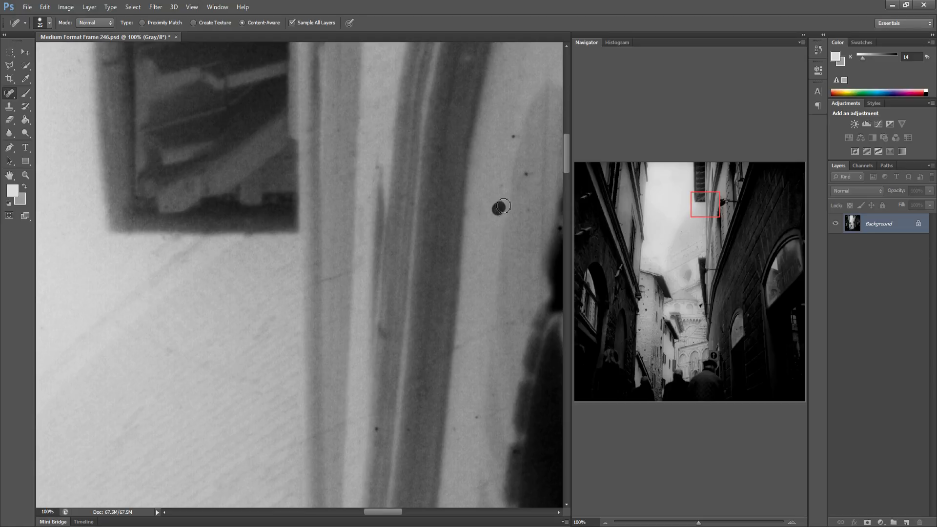
click(526, 173)
click(513, 137)
click(503, 191)
click(477, 417)
Heal the specks on the wall below the wall lamp bracket
drag(497, 338, 327, 444)
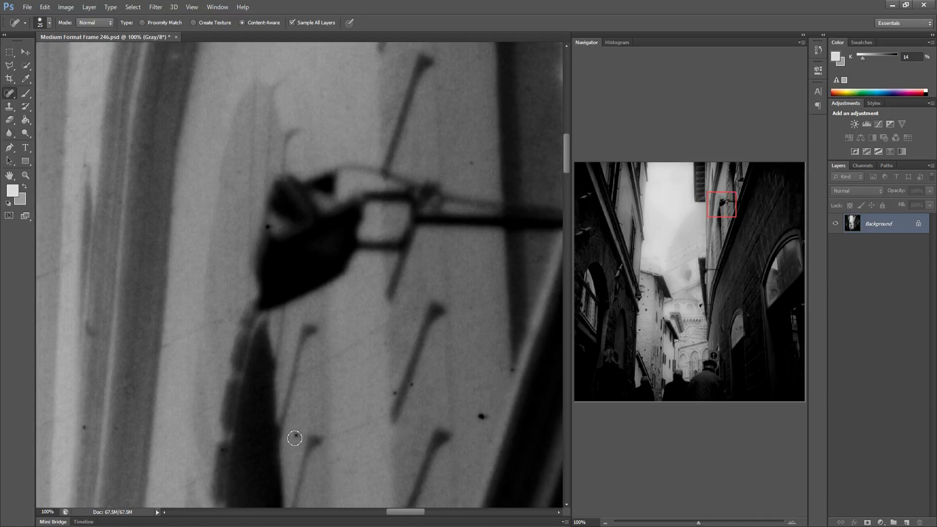
click(295, 438)
click(486, 417)
Heal a speck on the dark wall further right
drag(490, 443, 322, 414)
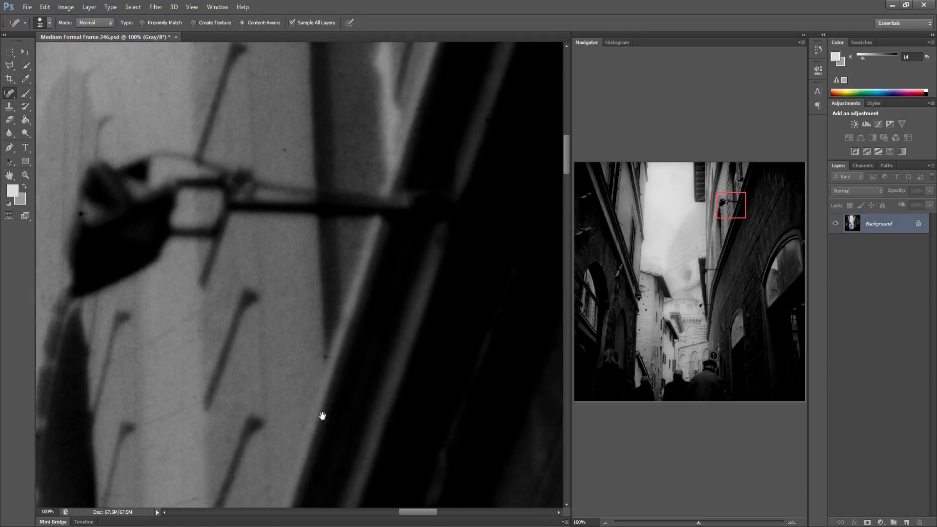
drag(448, 377, 300, 350)
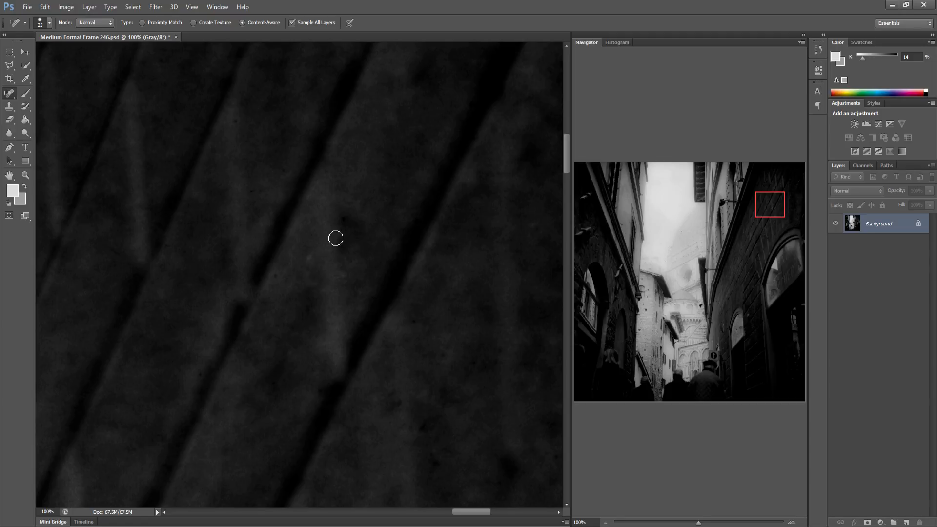
click(343, 220)
Move to the left building and heal the speck beside the curled mark on its wall
drag(439, 371, 239, 330)
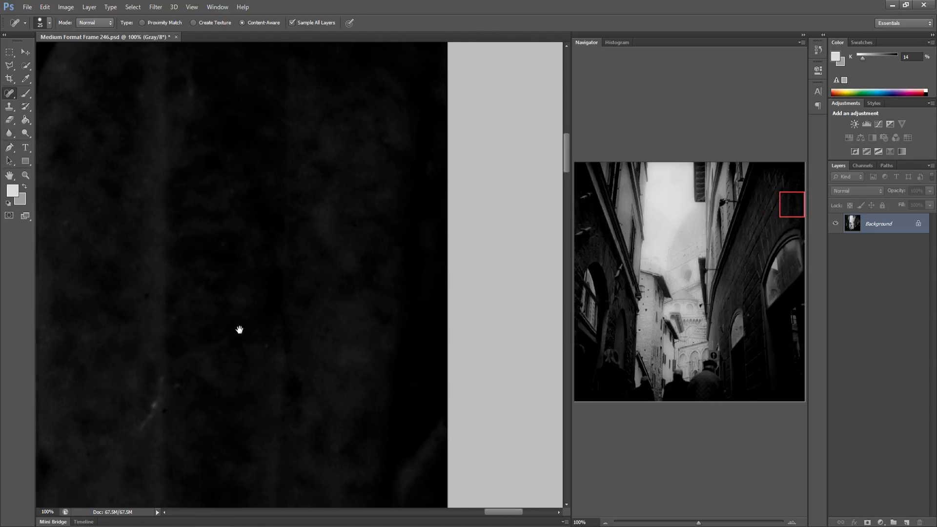
click(580, 216)
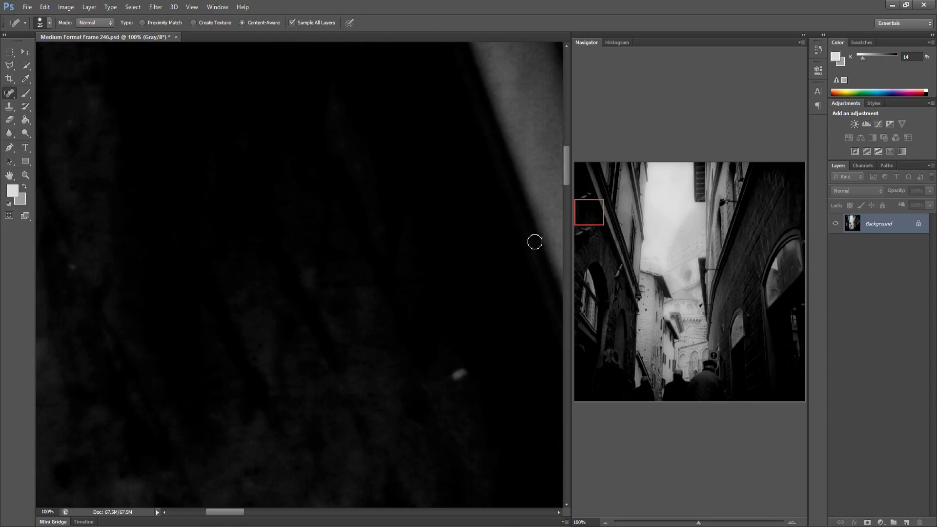
drag(321, 262, 325, 200)
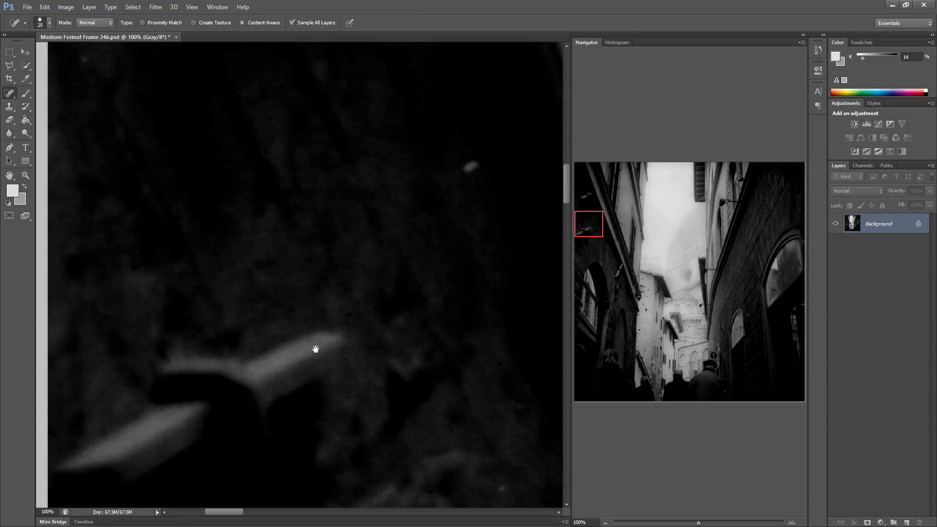
drag(351, 304, 266, 299)
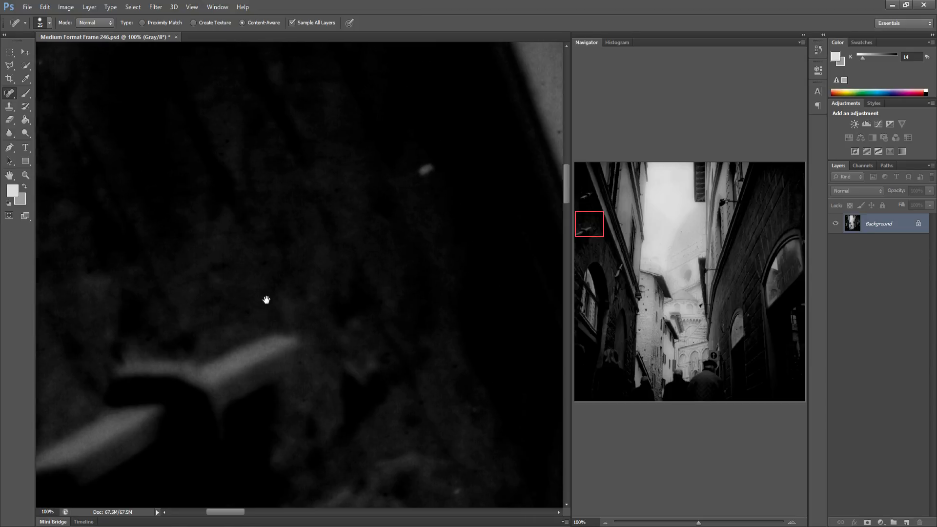
drag(365, 316, 203, 314)
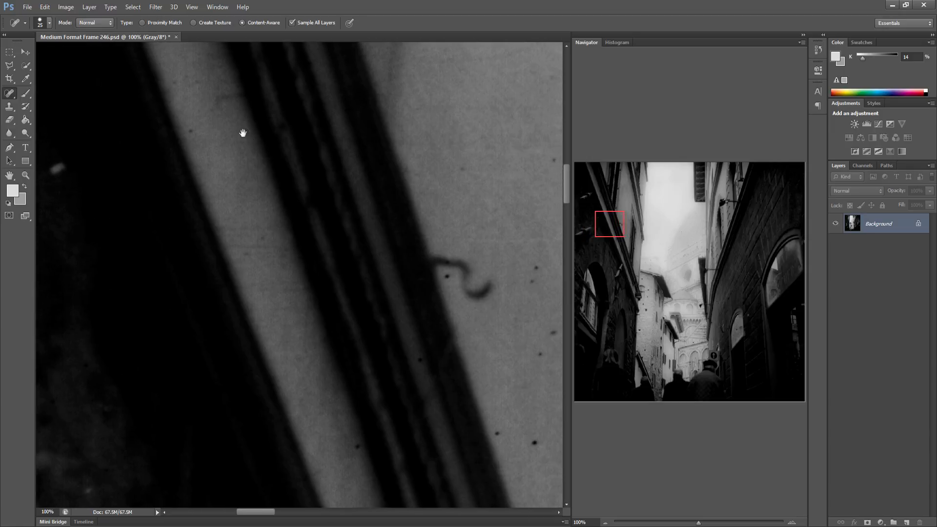
drag(319, 284, 245, 274)
click(153, 262)
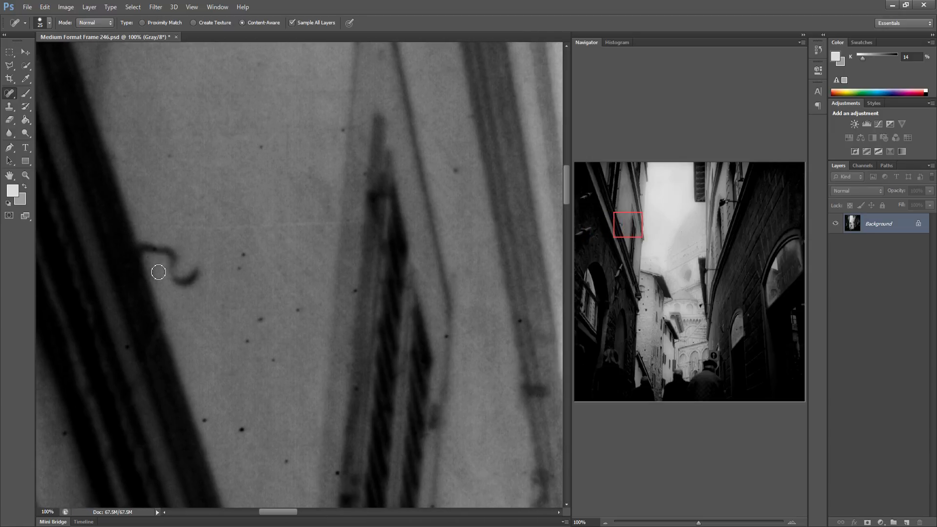
Heal the specks on the grey wall left of the shuttered window
click(204, 420)
click(246, 341)
click(272, 360)
click(259, 313)
Heal the specks higher on the grey wall and beside the window edge
click(239, 268)
click(243, 255)
click(298, 310)
click(341, 129)
click(522, 322)
Heal the specks along the left building's edge and the adjoining sky
drag(490, 359, 326, 328)
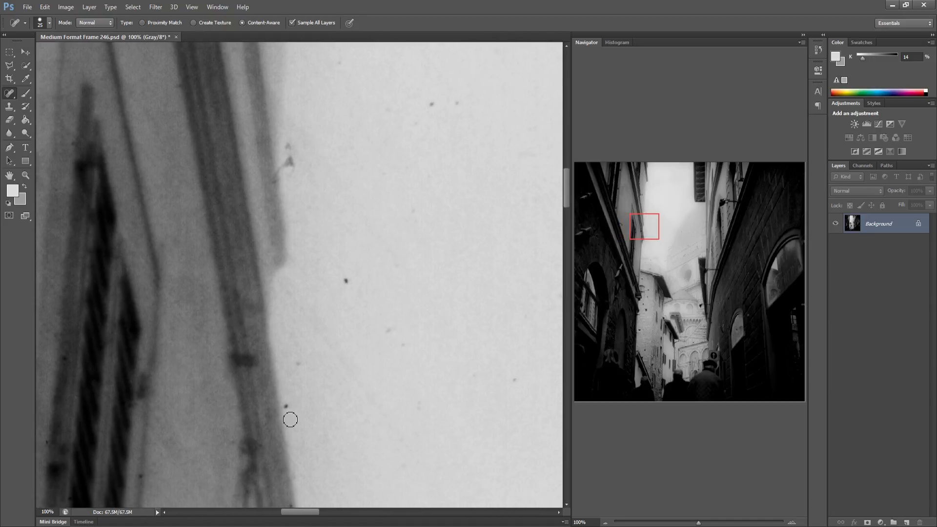
click(286, 406)
click(297, 365)
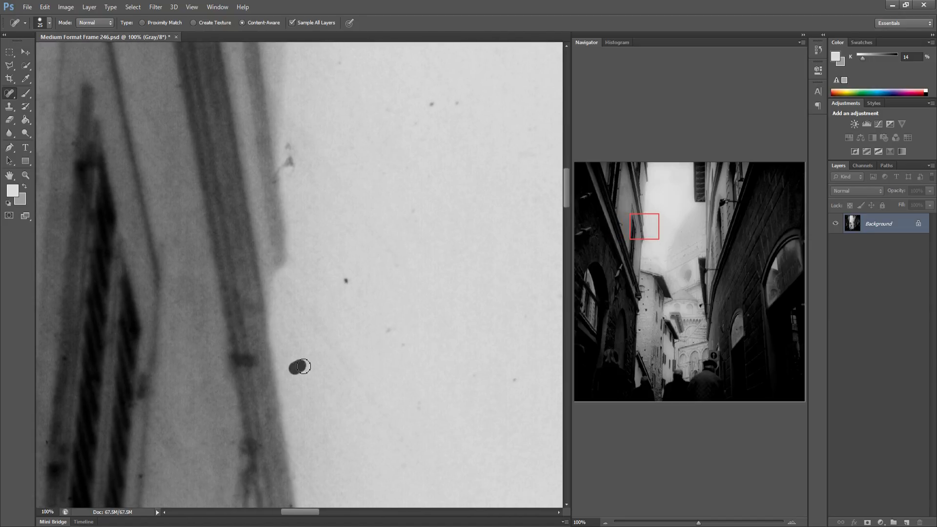
click(403, 344)
click(346, 280)
click(435, 102)
click(455, 102)
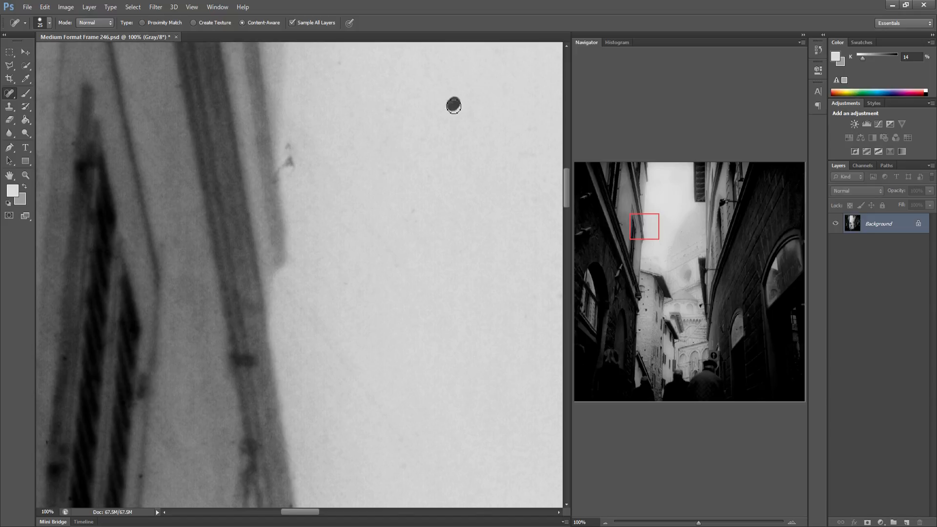
click(289, 148)
Heal the dust spots in the middle of the sky area
drag(405, 241, 277, 248)
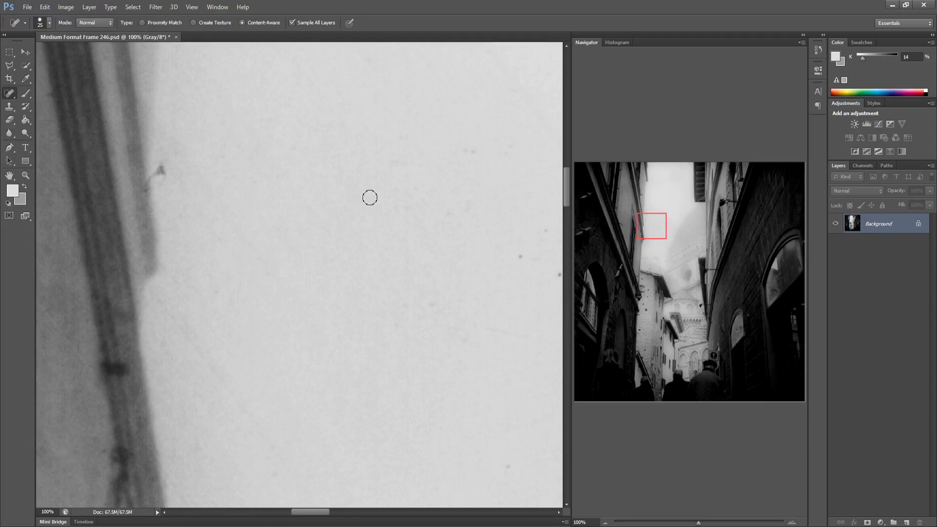
drag(396, 232, 259, 241)
click(327, 256)
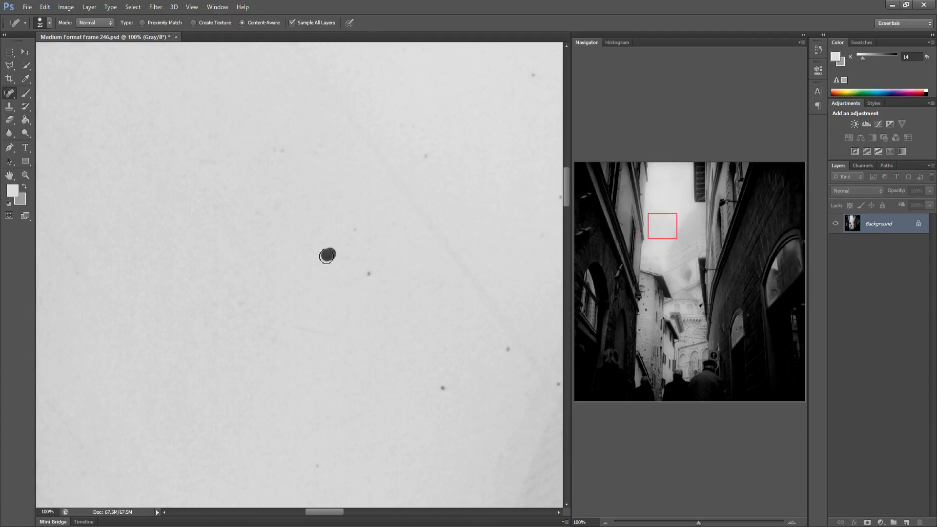
click(355, 232)
click(365, 274)
Heal the specks in the lower and upper parts of this sky area
click(444, 391)
click(507, 350)
click(425, 155)
drag(269, 144, 299, 148)
Heal the specks where the sky meets the textured distant facade
drag(385, 206, 286, 219)
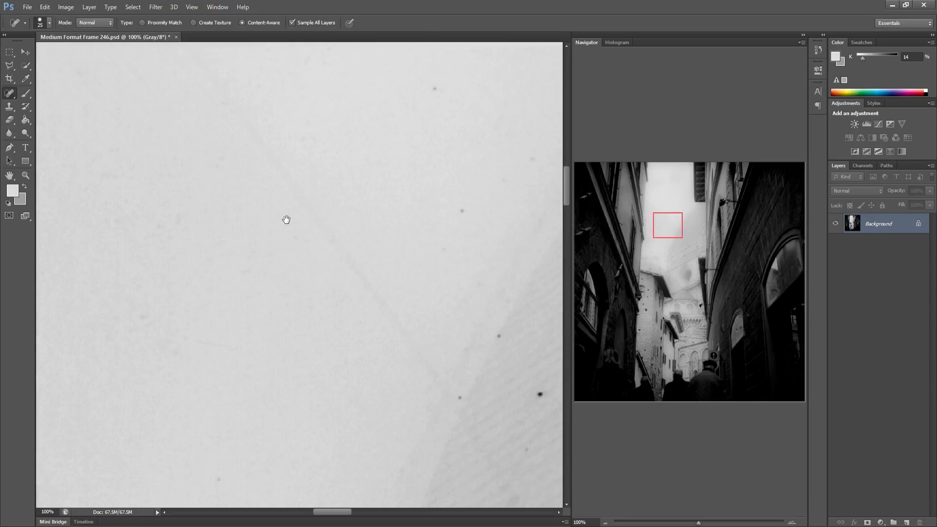
drag(429, 235, 320, 205)
click(355, 365)
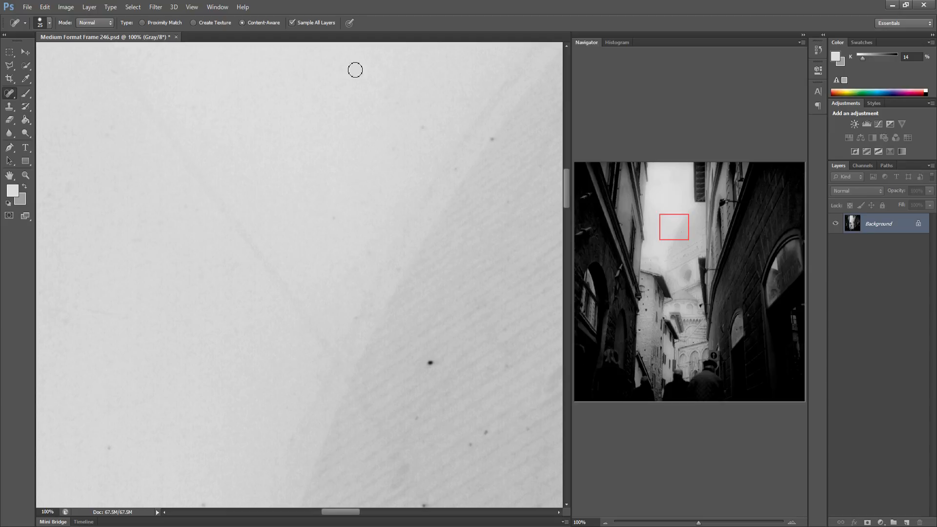
click(426, 126)
click(456, 168)
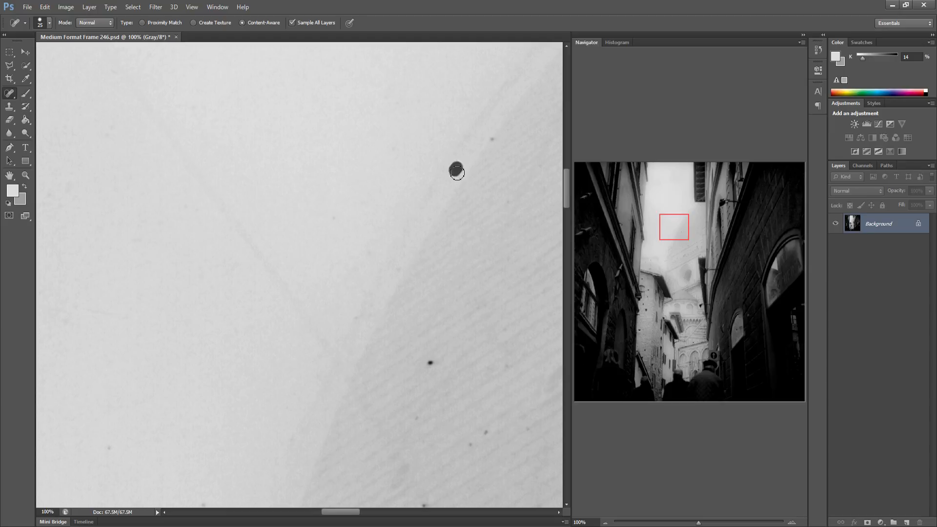
click(493, 138)
click(505, 205)
Heal the specks on the textured facade lower in the frame
mouse_move(126, 82)
mouse_down()
mouse_move(257, 242)
mouse_move(319, 337)
mouse_up()
click(328, 350)
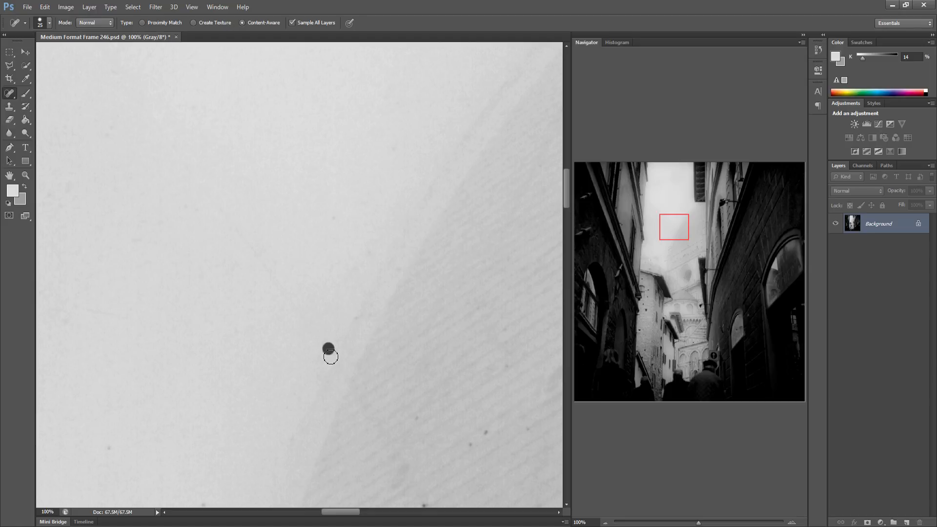
drag(348, 385, 387, 445)
drag(401, 413, 419, 419)
click(540, 260)
drag(402, 420, 393, 356)
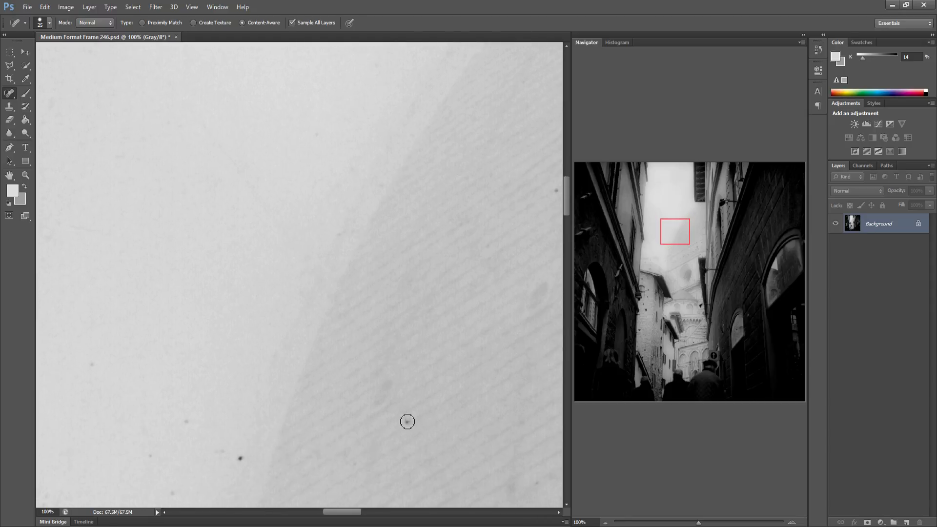
Heal the specks scattered across the lower textured facade
click(408, 421)
click(240, 459)
click(150, 456)
click(93, 368)
Heal the specks on the facade further right toward the wall
drag(247, 331, 178, 376)
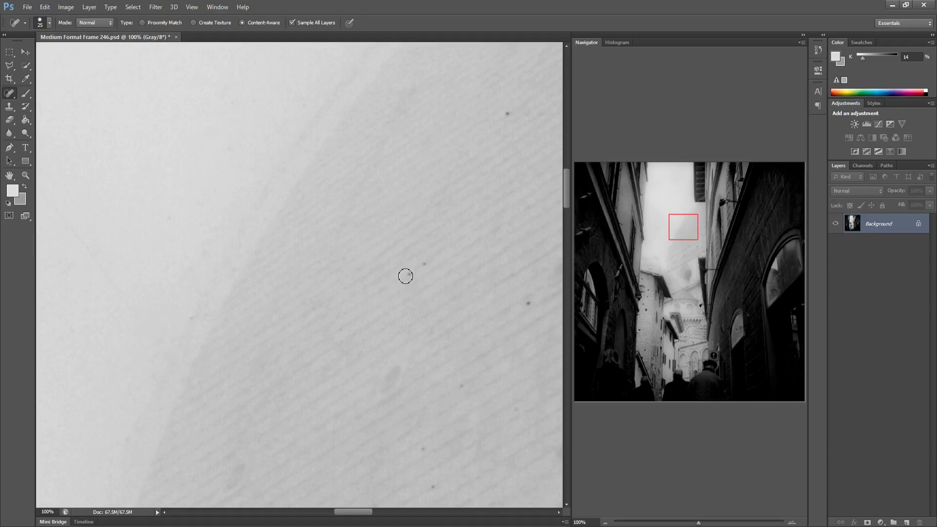
click(426, 266)
click(528, 303)
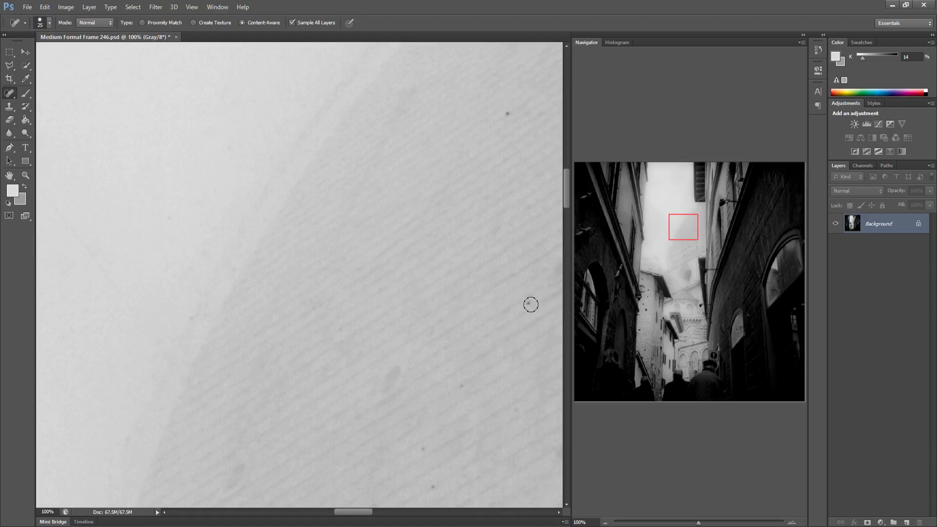
click(508, 115)
Heal the specks near the facade's edge beside the right building
mouse_move(315, 390)
mouse_down()
mouse_move(270, 390)
mouse_move(181, 417)
mouse_up()
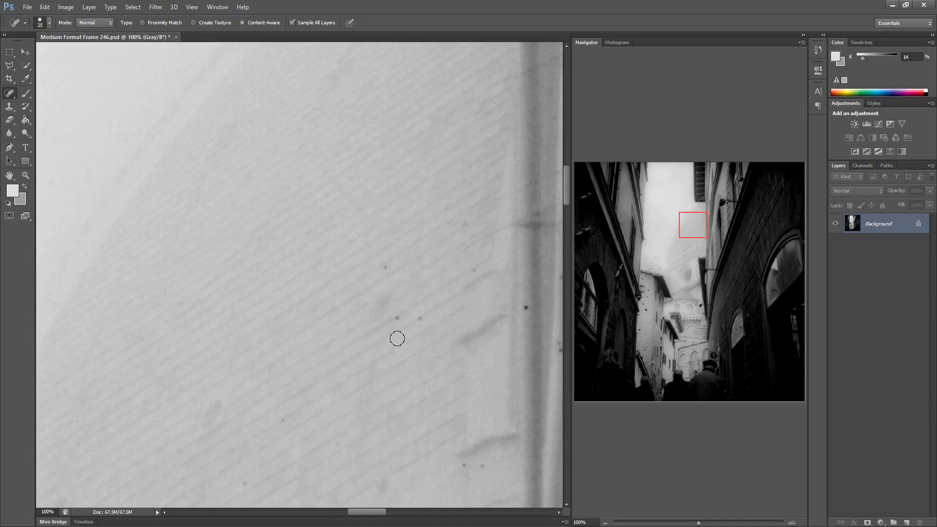
click(397, 320)
click(420, 318)
click(527, 309)
Heal the specks on the pale pipe strips of the right building
drag(489, 329, 330, 328)
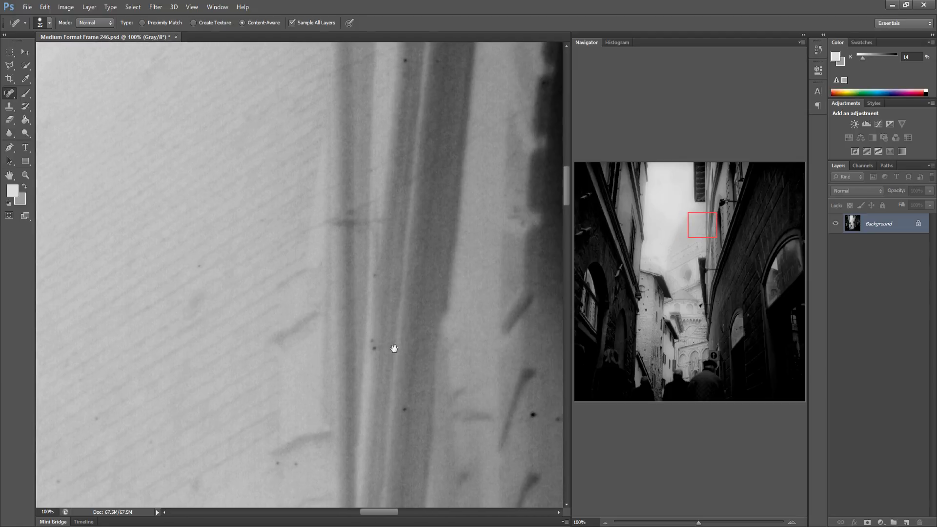
click(401, 411)
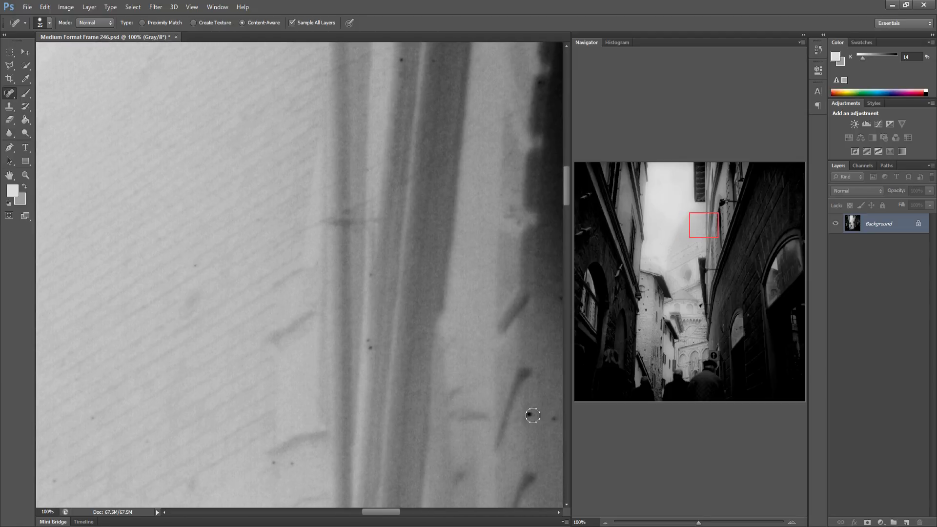
click(368, 343)
Heal the specks on the wall beside the dark pipe shadow
drag(518, 388, 337, 381)
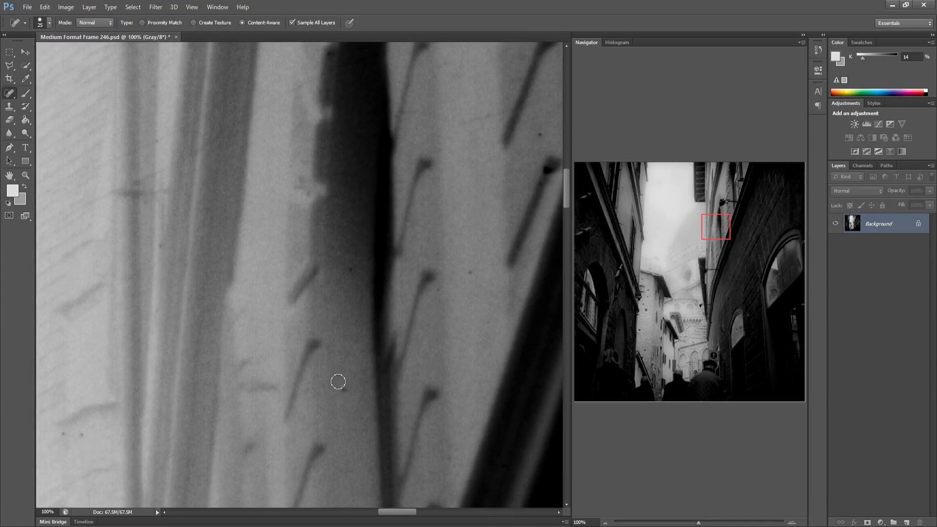
click(303, 184)
drag(462, 270, 360, 299)
click(341, 193)
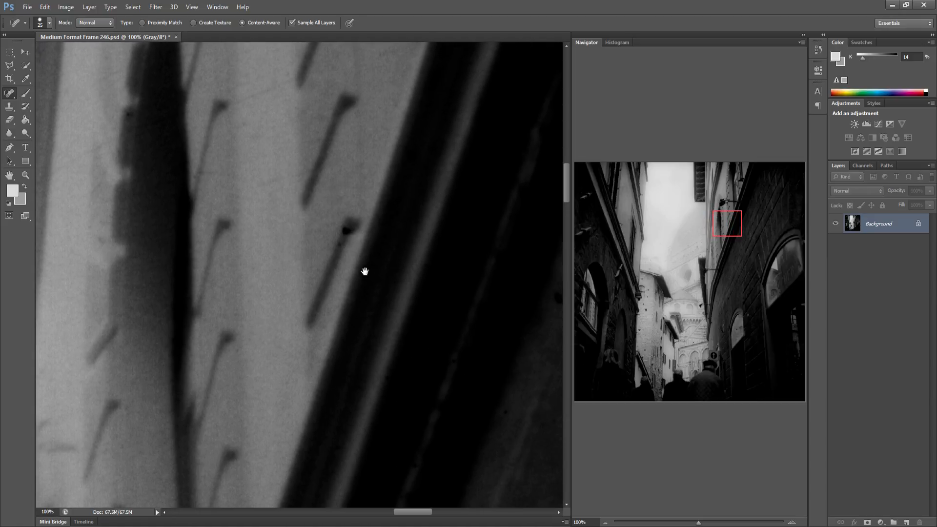
Heal the specks on the dark wall at the frame's right edge, then jump to the left building
drag(365, 272, 239, 274)
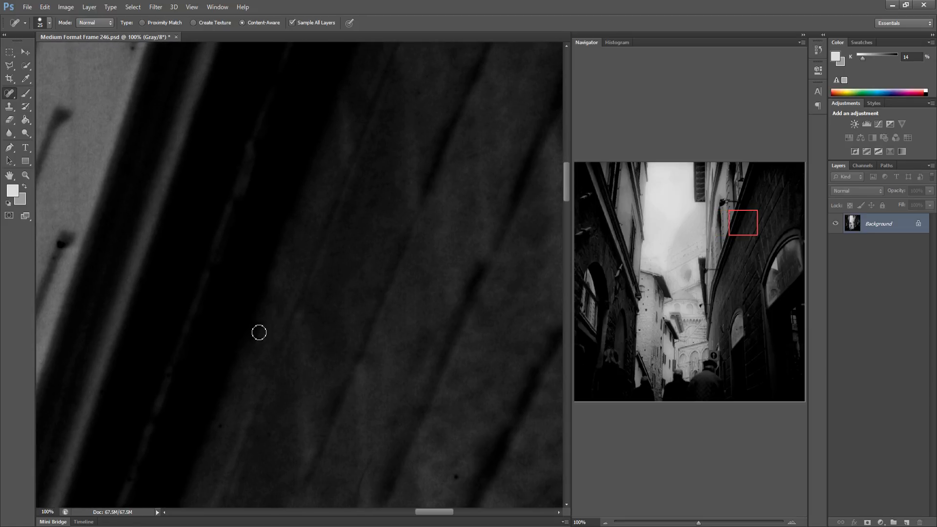
drag(341, 291, 180, 289)
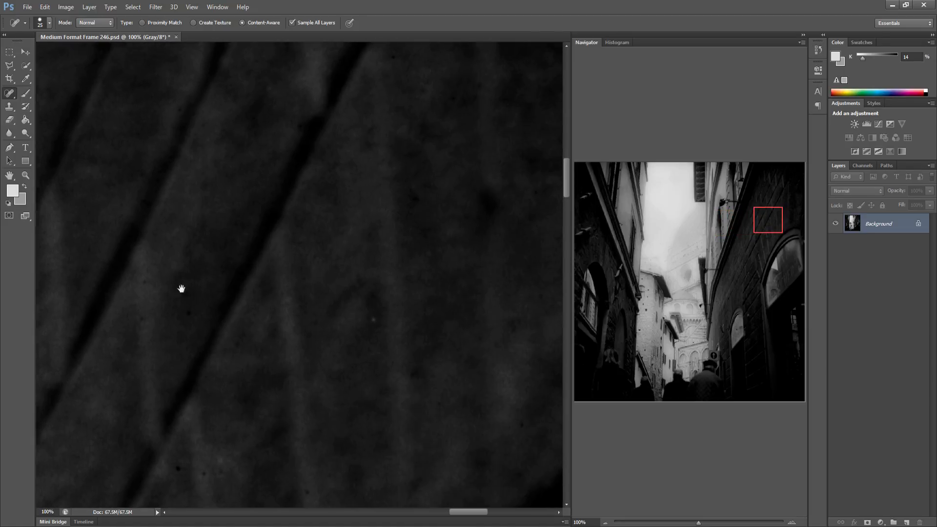
drag(286, 309, 176, 314)
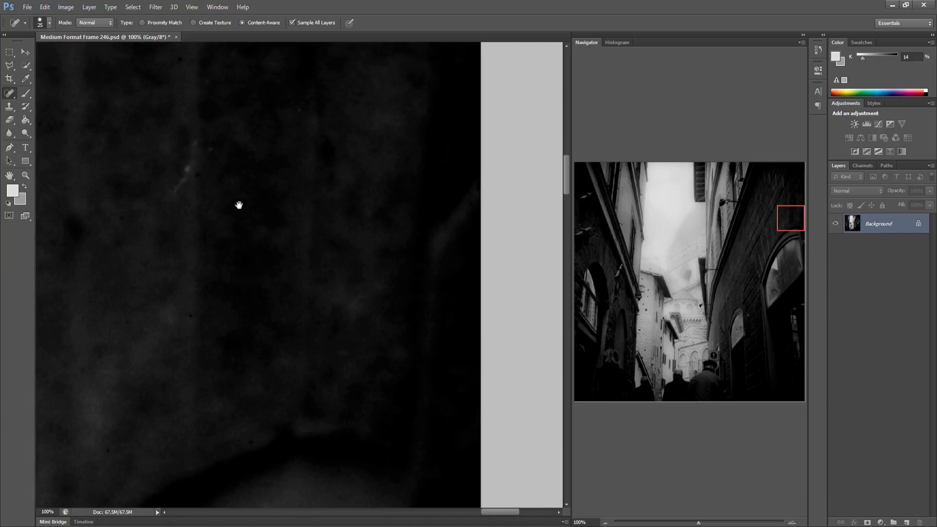
mouse_move(142, 193)
mouse_down()
mouse_move(168, 157)
mouse_move(176, 162)
mouse_up()
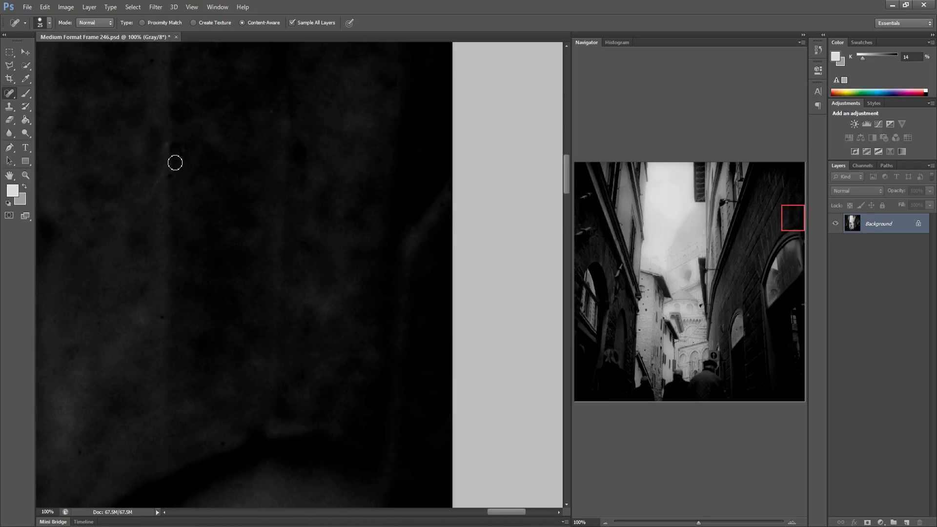
click(167, 173)
click(165, 143)
click(183, 148)
click(584, 234)
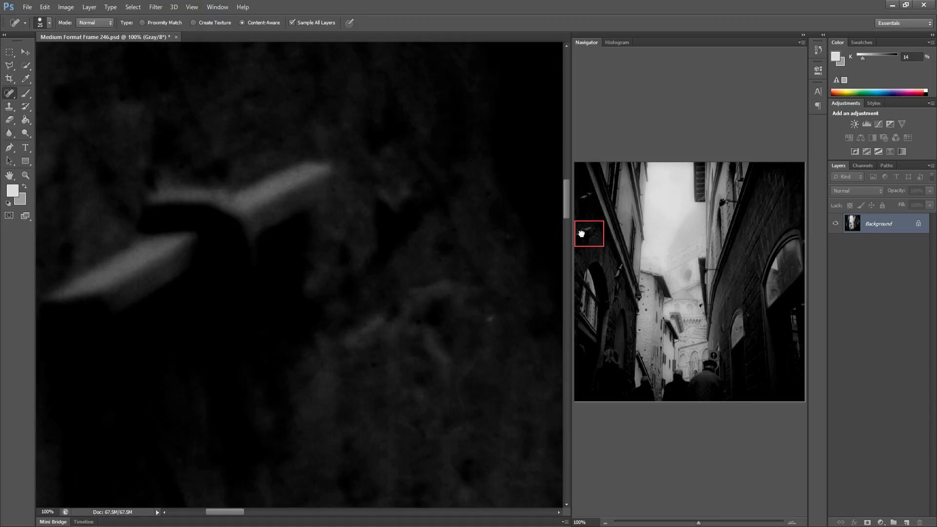
Heal the speck on the left building's wall near the window frame
mouse_move(257, 314)
mouse_down()
mouse_move(268, 251)
mouse_move(188, 255)
mouse_move(241, 234)
mouse_up()
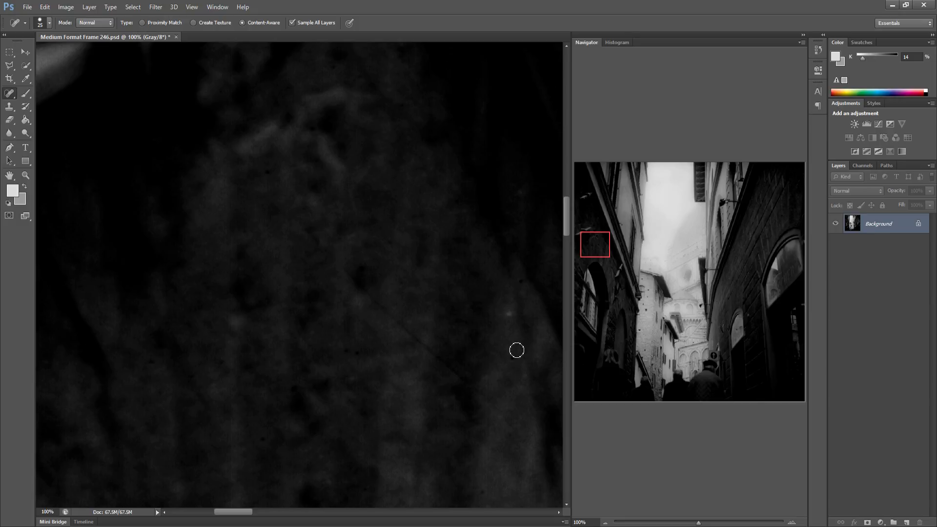
drag(512, 368, 327, 345)
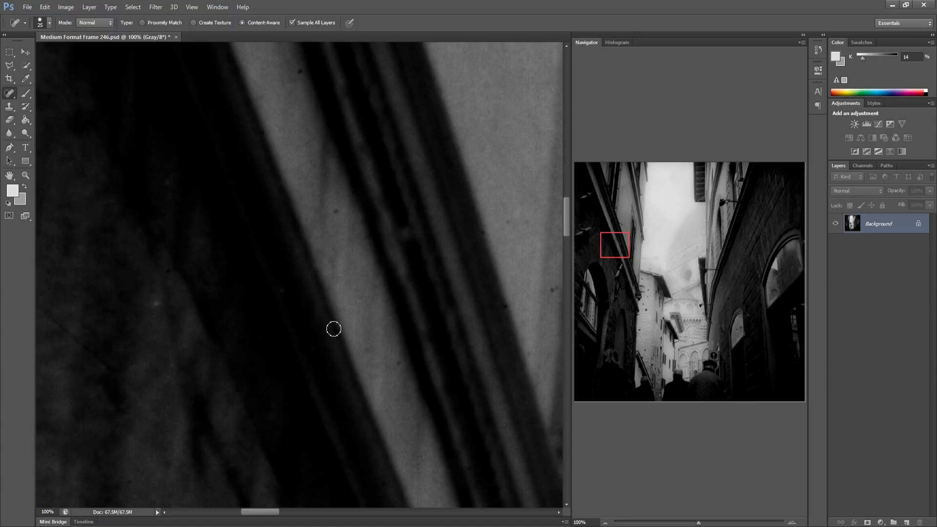
drag(366, 270, 243, 264)
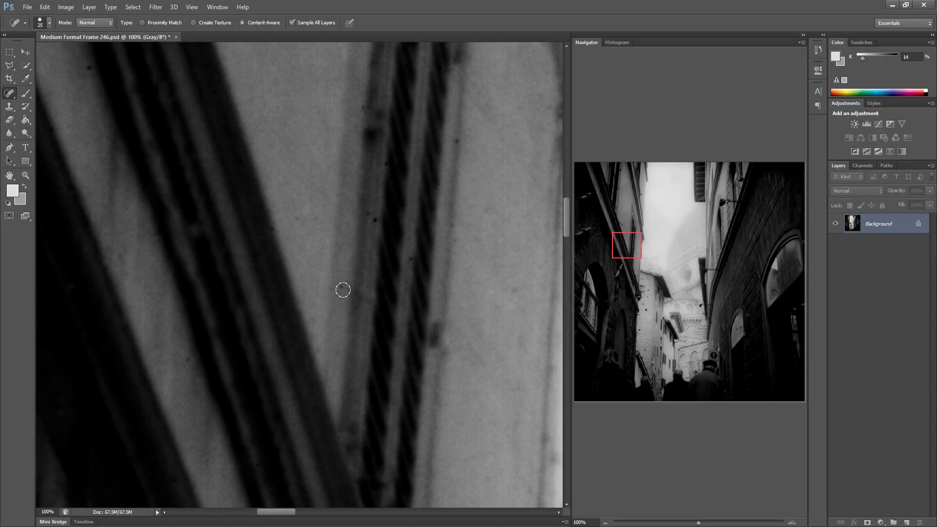
click(373, 221)
scroll(376, 329, right, 5)
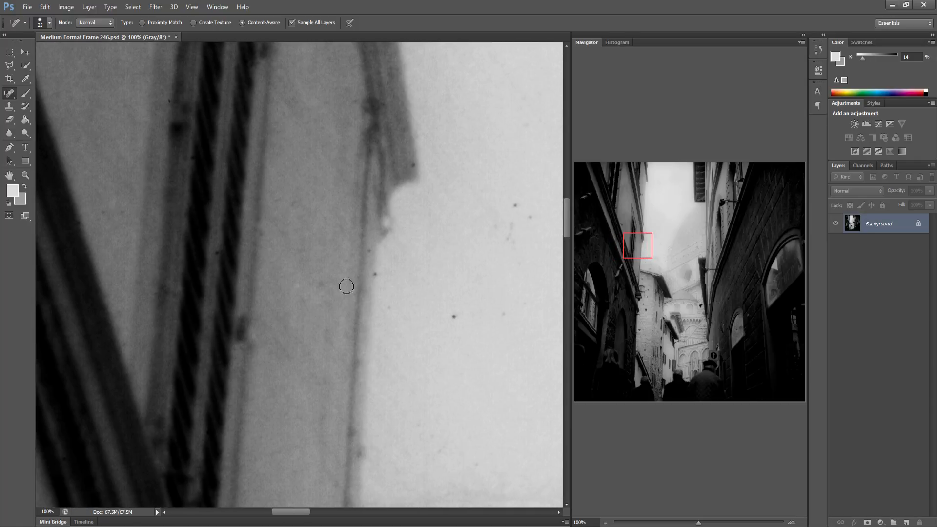
Heal the specks in the bright sky beside the left building's gutter edge
click(375, 273)
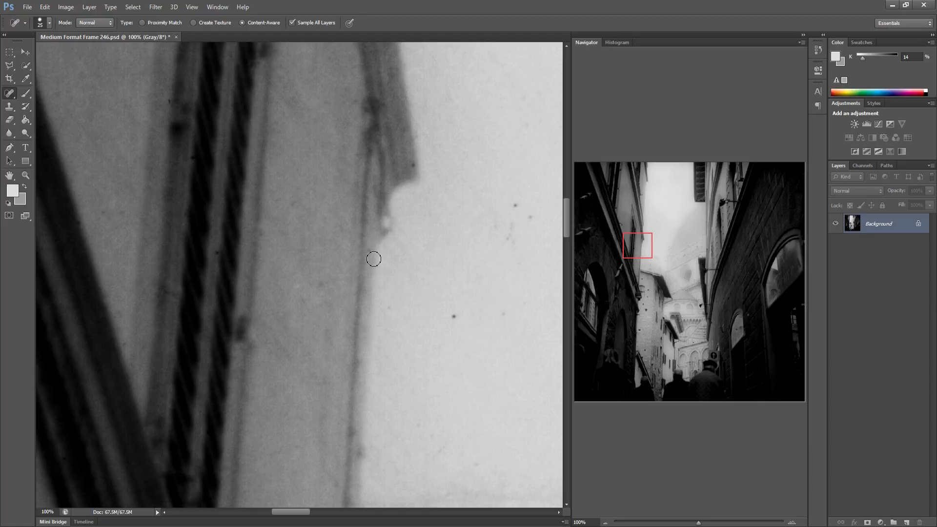
click(455, 317)
click(504, 313)
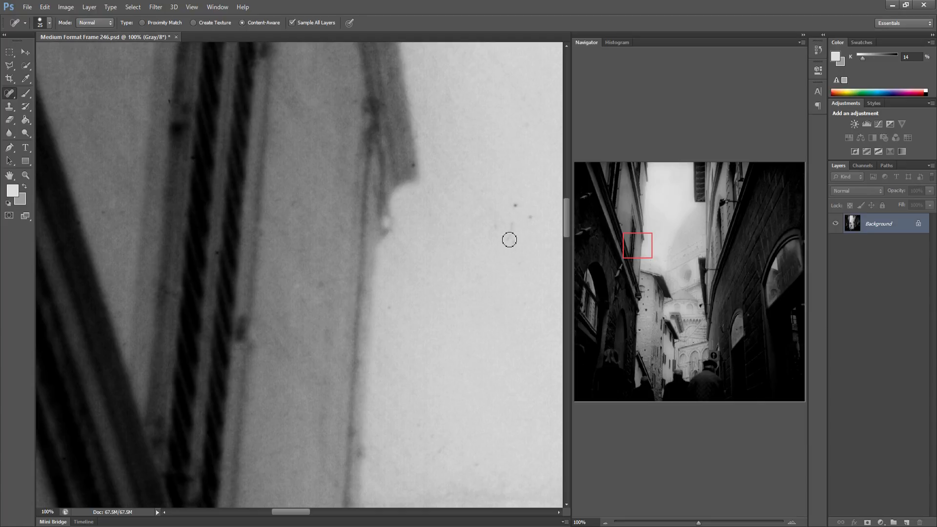
click(517, 203)
mouse_move(514, 221)
mouse_down()
mouse_move(509, 241)
mouse_move(489, 226)
mouse_up()
click(530, 218)
Heal the speck and small smudge in the open sky next to the building edge
drag(450, 275, 291, 255)
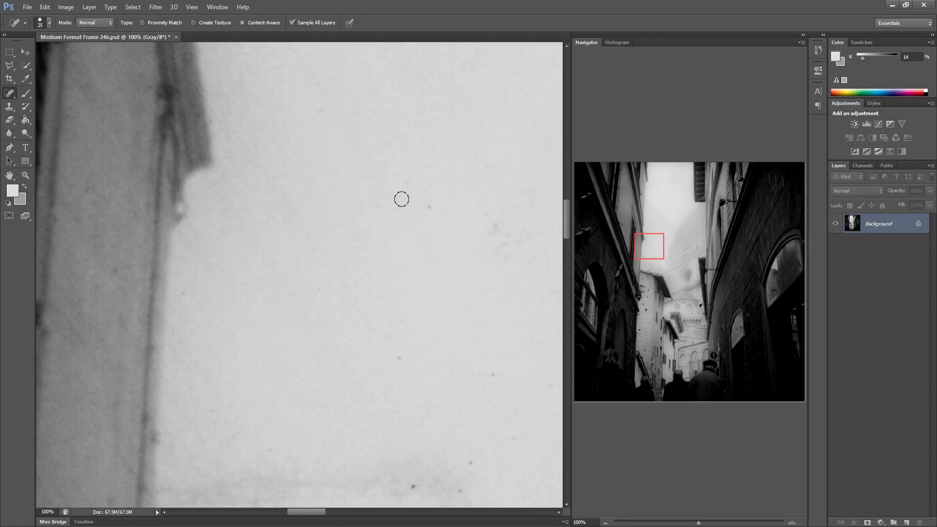
drag(491, 213, 492, 227)
click(413, 487)
Heal the specks along the lower edge of the open sky above the stained area
drag(508, 414, 349, 379)
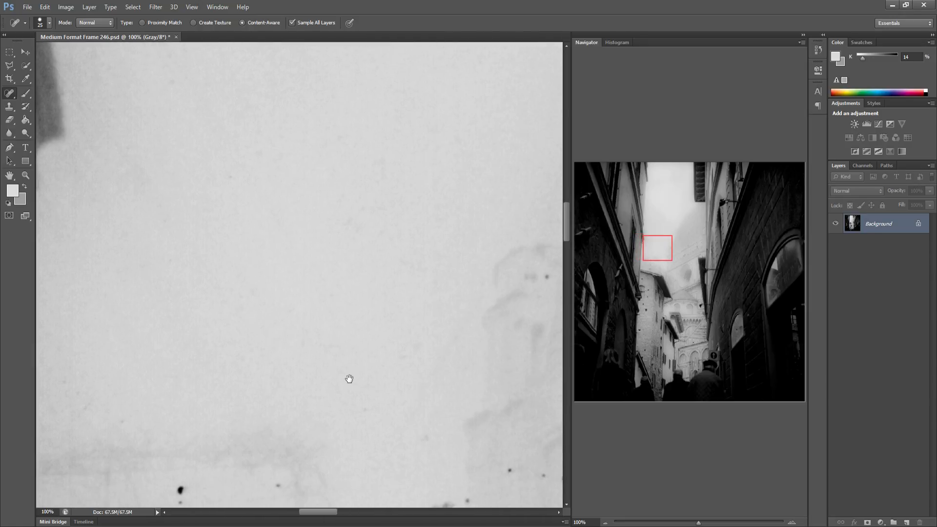
click(182, 489)
click(277, 487)
click(441, 506)
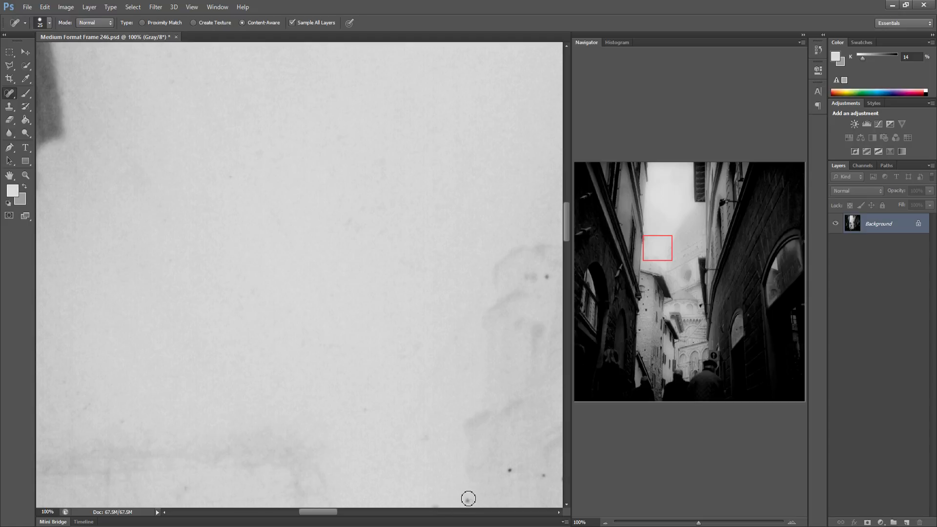
click(511, 469)
click(543, 476)
Heal the row of specks on the faint distant building facade
drag(405, 329, 286, 328)
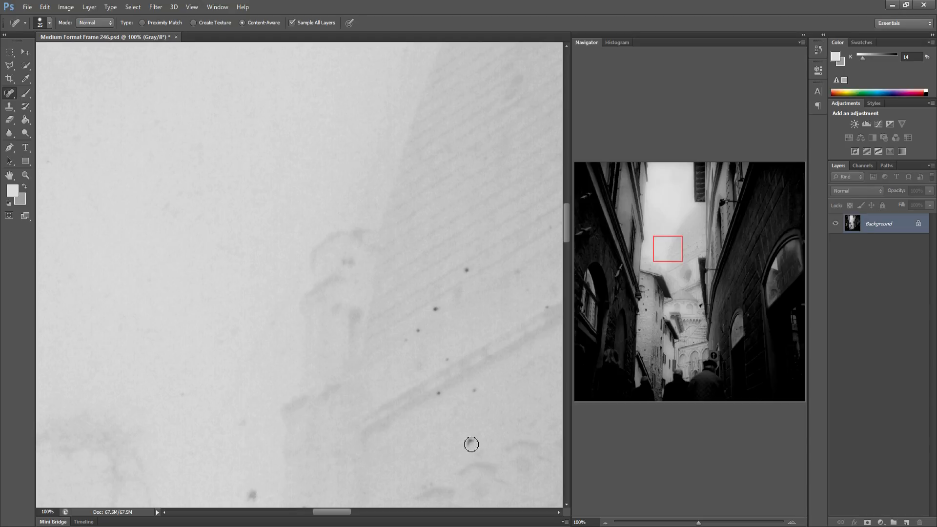
click(470, 442)
click(439, 393)
click(448, 361)
click(436, 309)
click(466, 270)
Paint over the curled hair on the distant facade and heal a nearby speck
drag(475, 335, 330, 341)
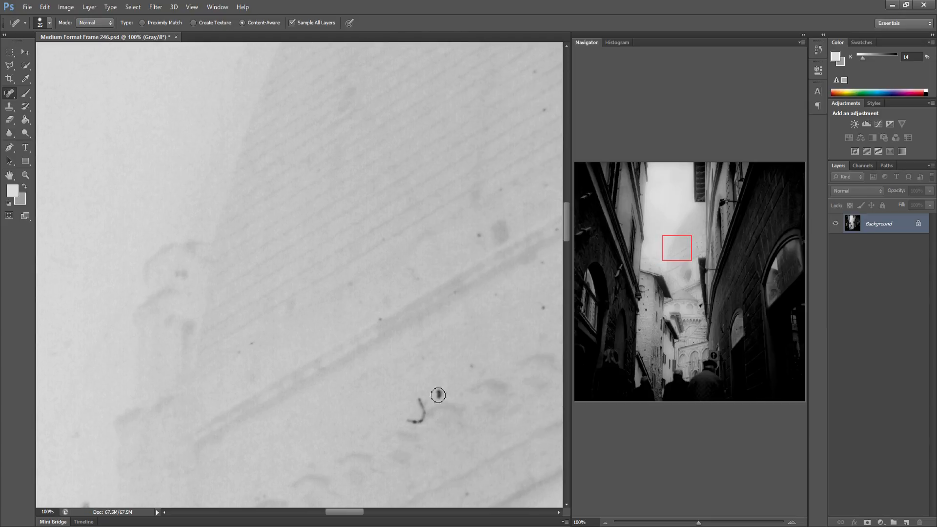
drag(439, 391, 410, 421)
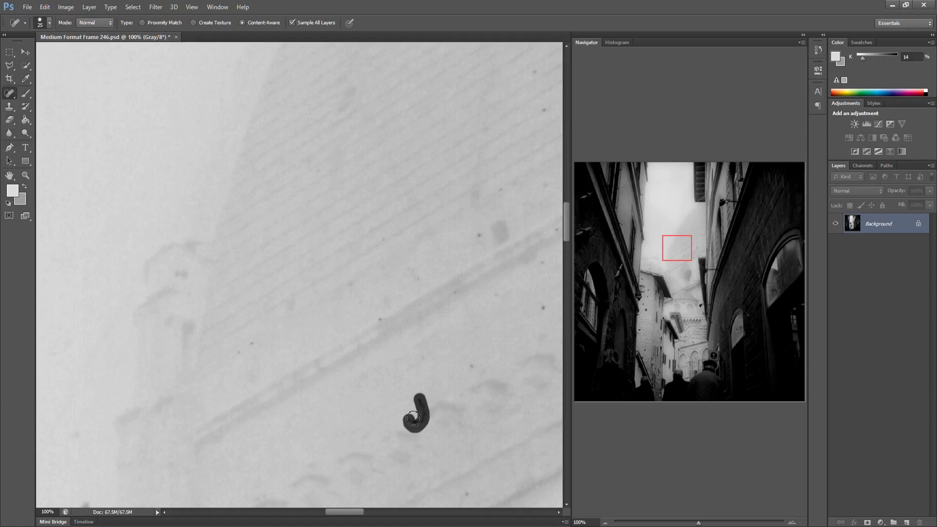
click(472, 367)
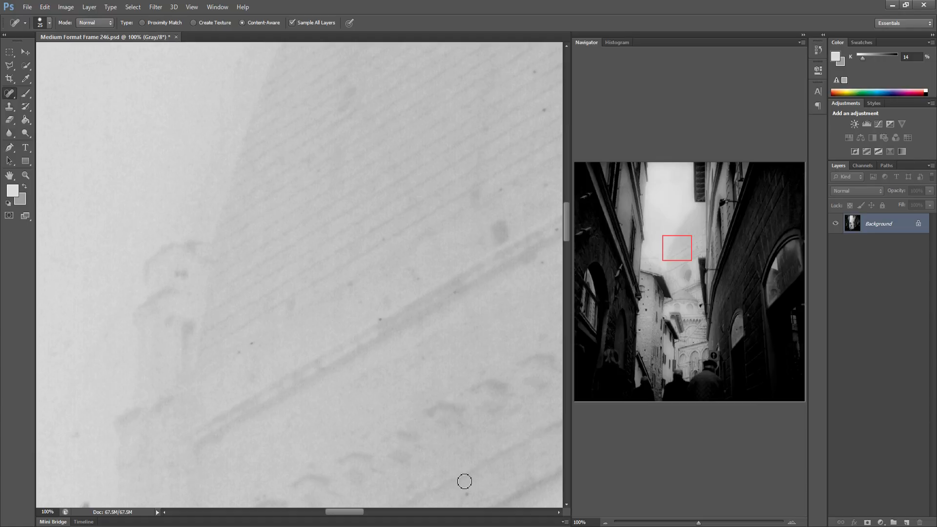
Heal the specks along the diagonal brick courses of the distant facade
drag(492, 356, 287, 397)
click(433, 294)
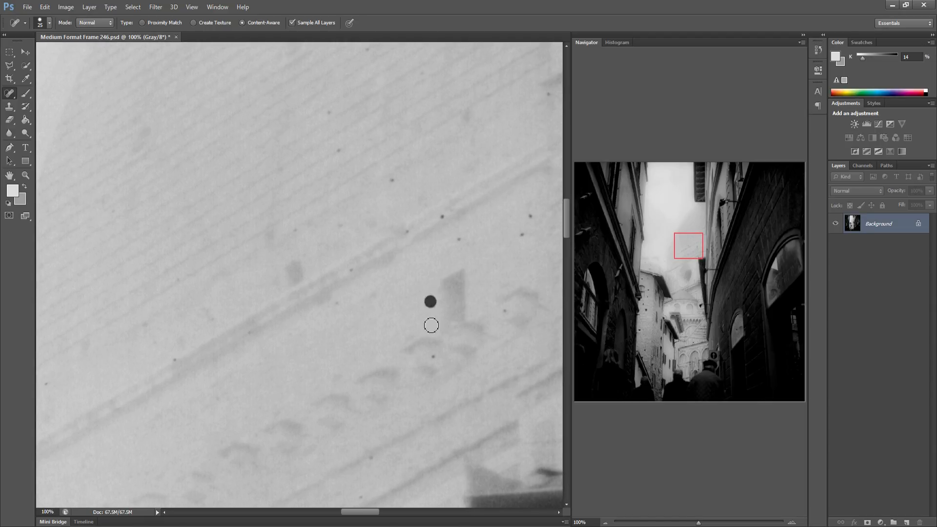
click(520, 234)
click(530, 216)
click(458, 240)
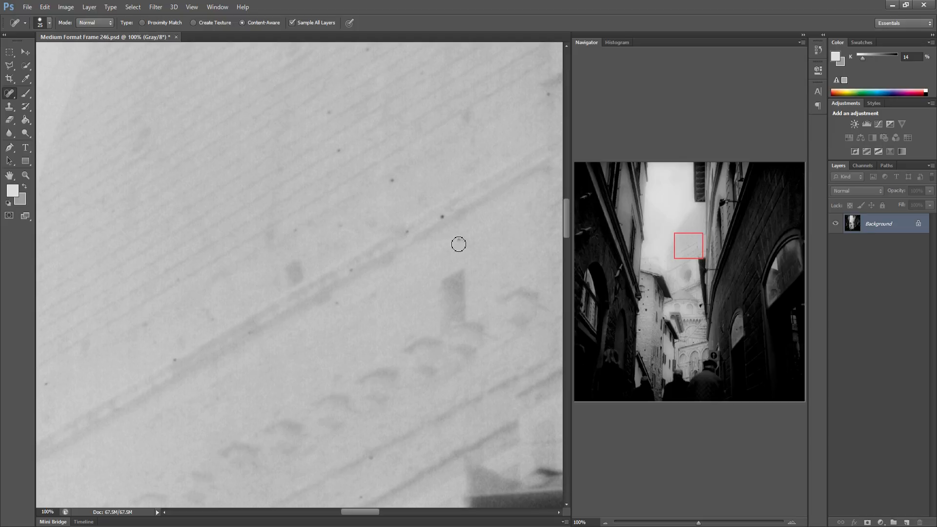
click(433, 216)
click(406, 231)
click(393, 180)
click(338, 152)
drag(325, 114, 336, 115)
Heal the specks where the distant facade meets the right building's pipe
drag(293, 310, 166, 351)
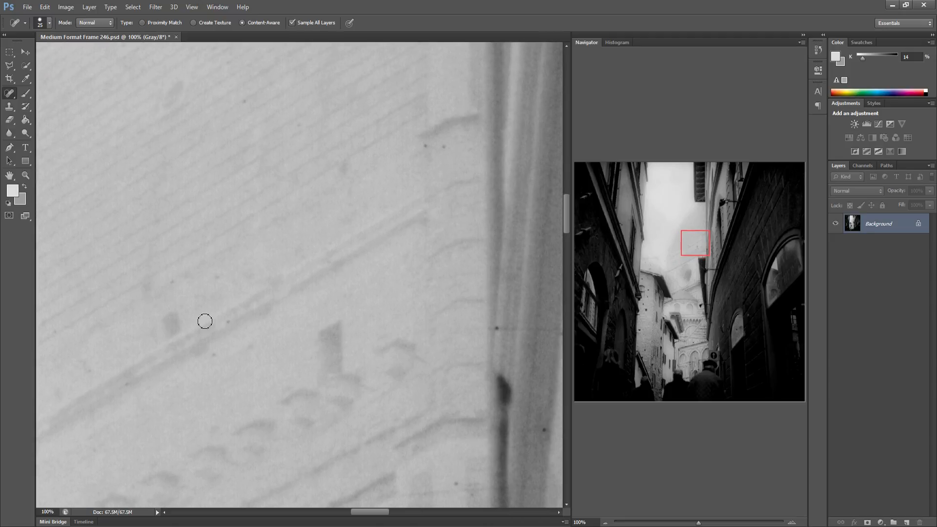
click(244, 102)
click(423, 145)
click(444, 150)
click(496, 327)
drag(472, 424, 383, 416)
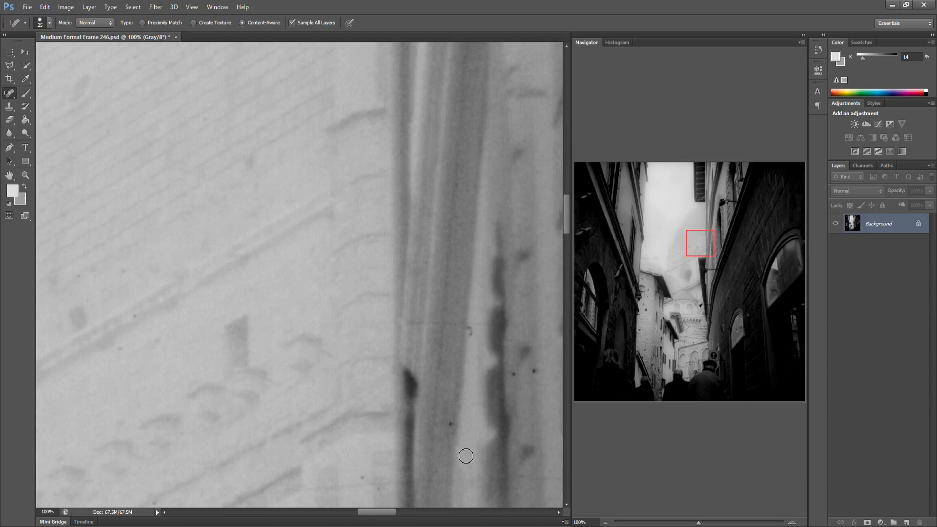
click(470, 333)
Heal the scratch on the right building's dark wall
key(space)
drag(495, 381, 289, 356)
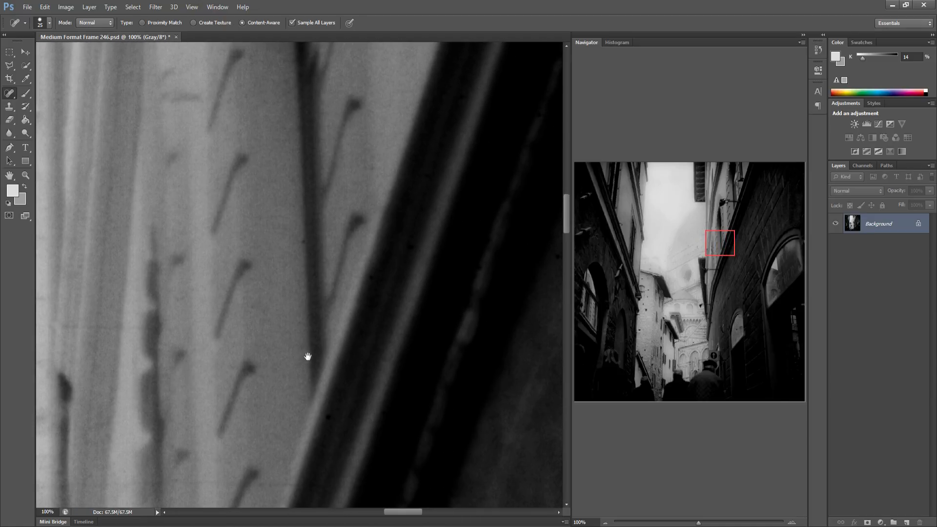
mouse_move(285, 346)
mouse_down()
mouse_move(218, 350)
mouse_move(255, 334)
mouse_move(289, 364)
mouse_up()
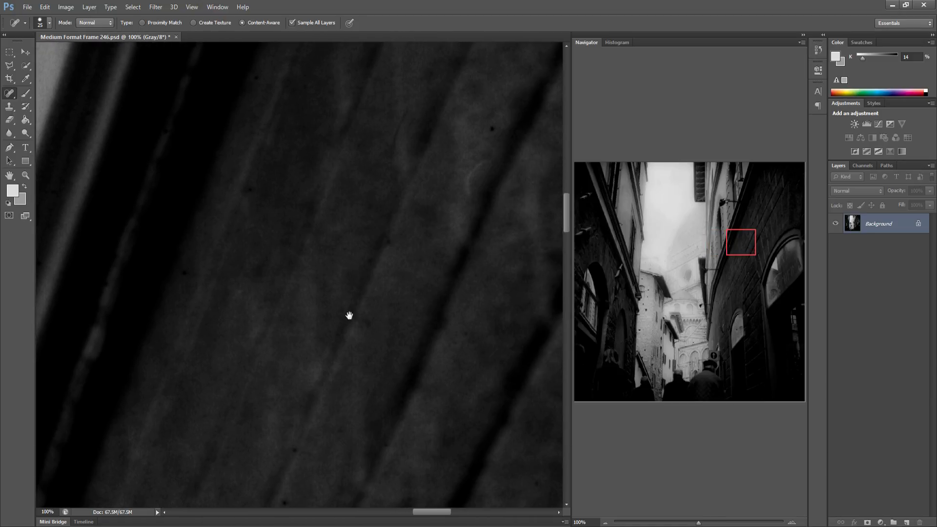
drag(483, 165, 464, 207)
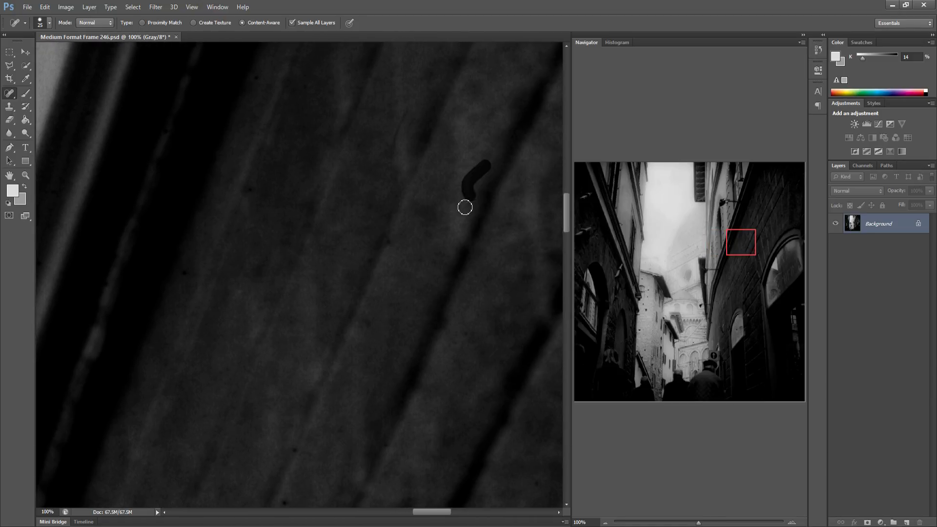
Heal the specks on the right building's dark wall and along its window arch
mouse_move(440, 280)
mouse_down()
mouse_move(340, 295)
mouse_move(356, 280)
mouse_move(270, 281)
mouse_up()
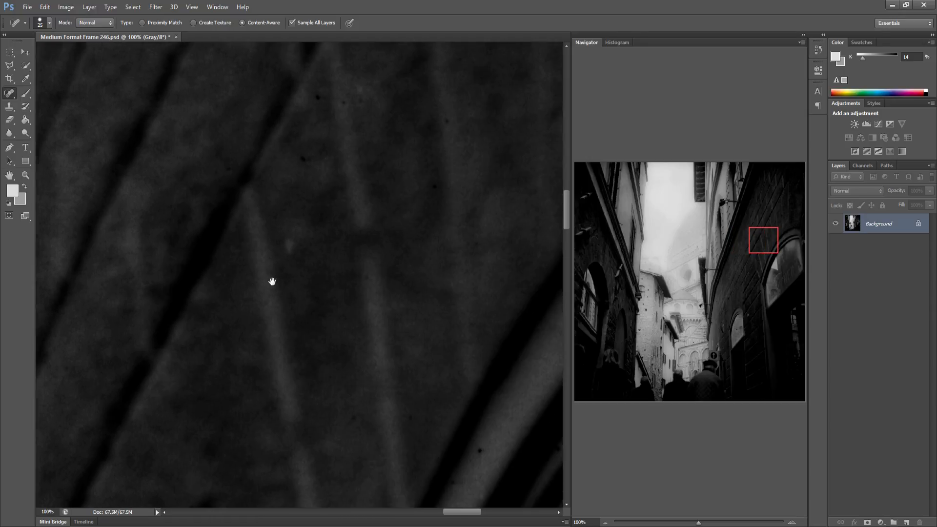
click(258, 103)
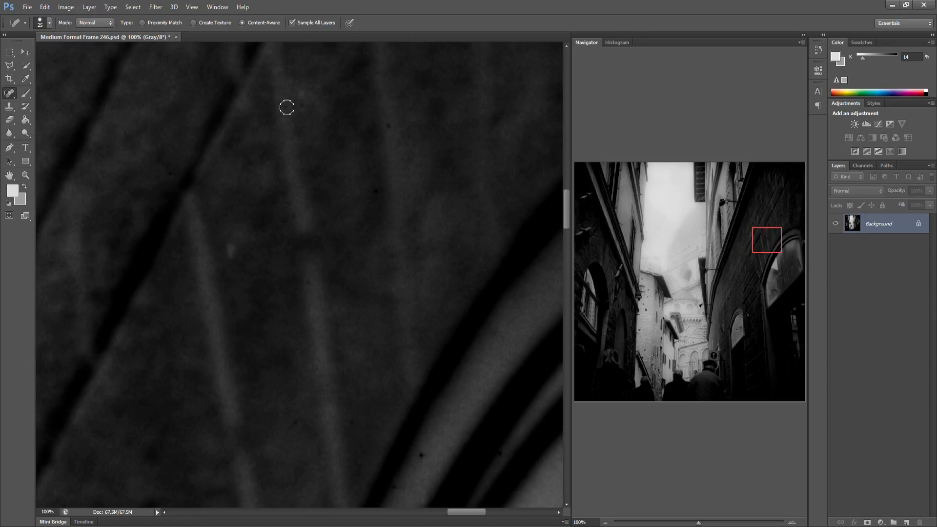
click(285, 106)
click(422, 454)
drag(396, 414, 220, 419)
drag(284, 384, 264, 349)
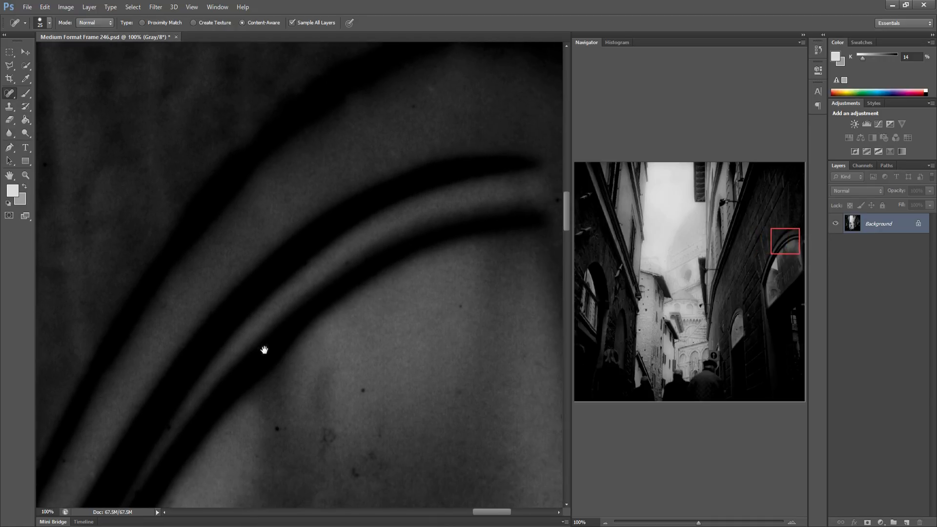
click(271, 431)
drag(780, 238, 783, 245)
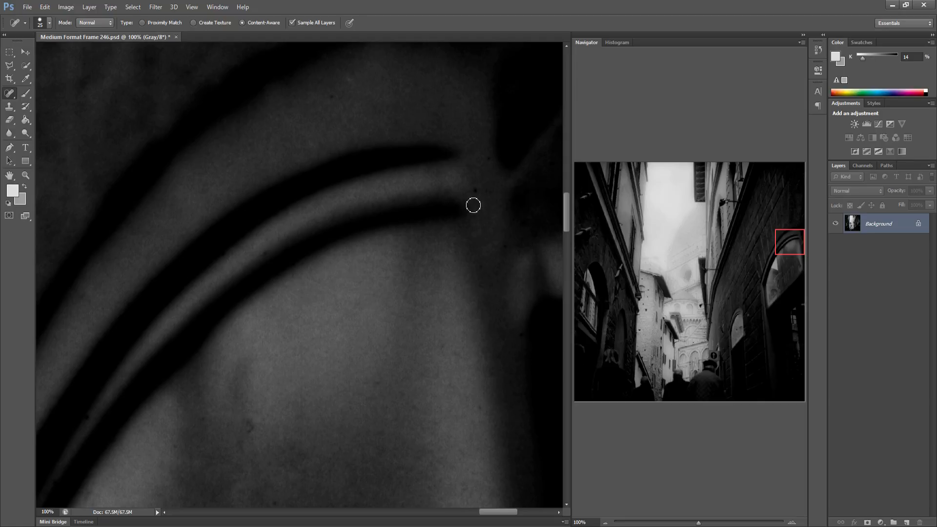
drag(482, 410, 482, 418)
Heal the specks on the pale window light below the left building's arch
drag(586, 252, 589, 256)
mouse_move(335, 284)
mouse_down()
mouse_move(356, 184)
mouse_move(347, 196)
mouse_move(328, 184)
mouse_up()
click(265, 487)
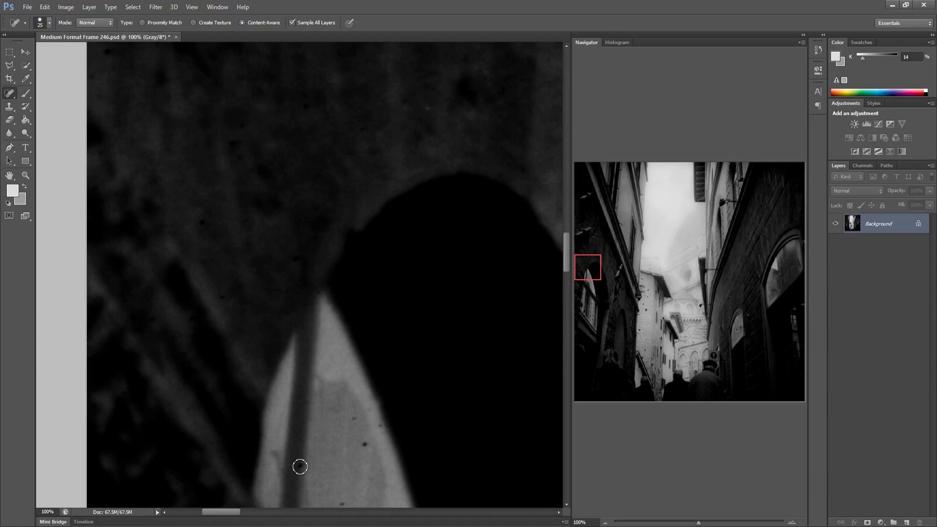
click(365, 444)
click(380, 425)
click(341, 504)
Heal the specks on the left building's dark wall above the arch
drag(348, 447, 92, 406)
drag(303, 413, 226, 397)
click(398, 450)
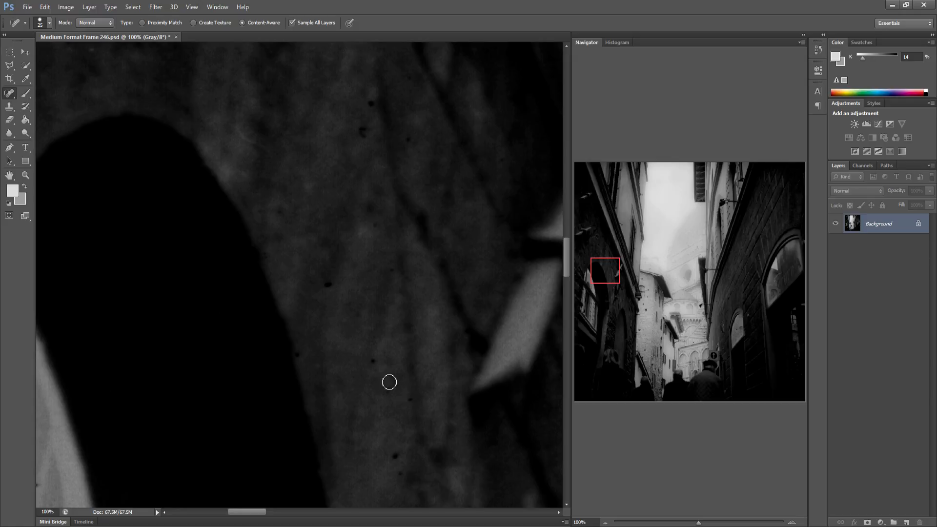
click(374, 364)
click(328, 287)
Heal the specks on the distant stone wall and its roof ledge
mouse_move(420, 412)
mouse_down()
mouse_move(326, 412)
mouse_move(301, 378)
mouse_up()
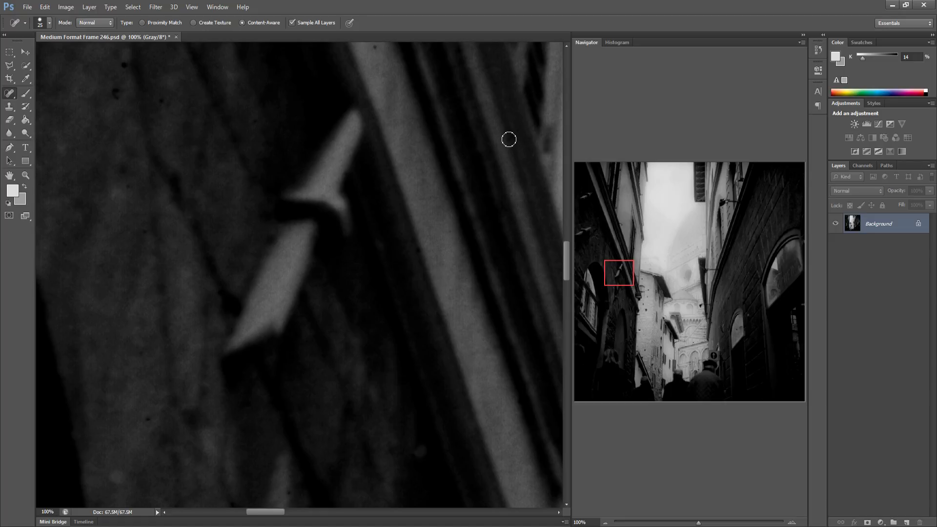
drag(372, 272, 262, 268)
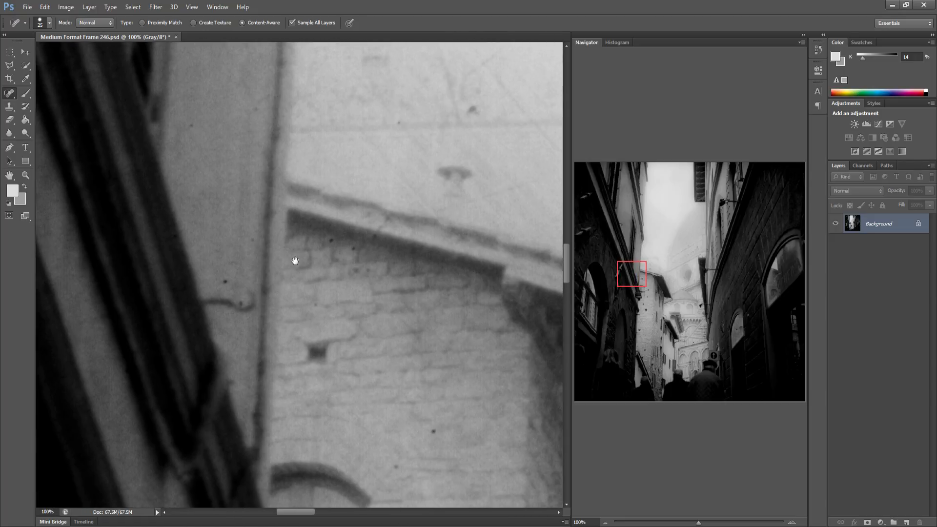
click(223, 282)
click(255, 295)
drag(349, 250, 361, 246)
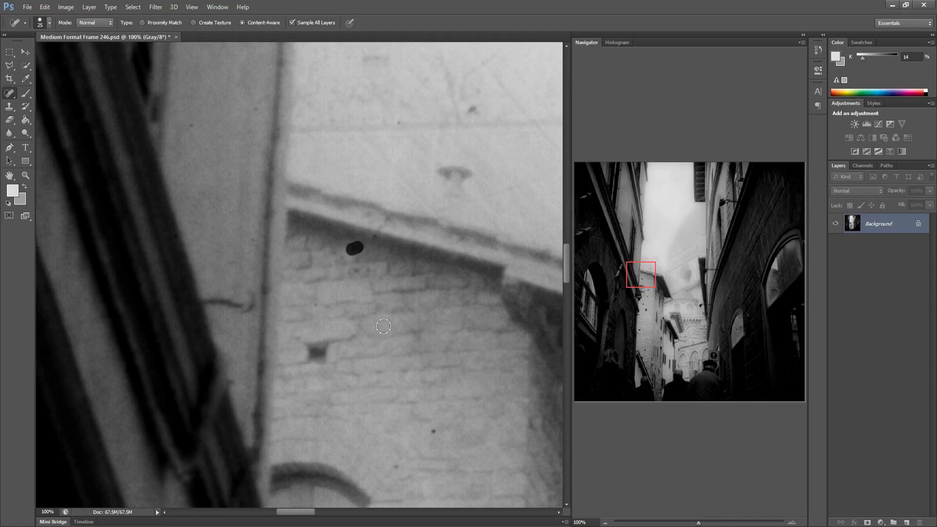
click(435, 433)
Heal the specks on the pale distant facade above the dark rooftop
drag(431, 409, 97, 378)
drag(316, 371, 262, 364)
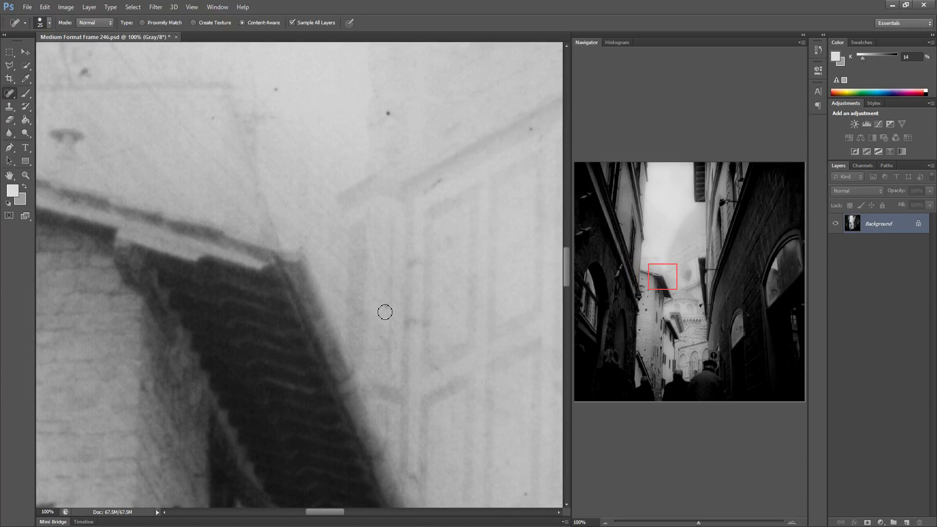
click(390, 118)
click(277, 91)
drag(450, 191, 313, 220)
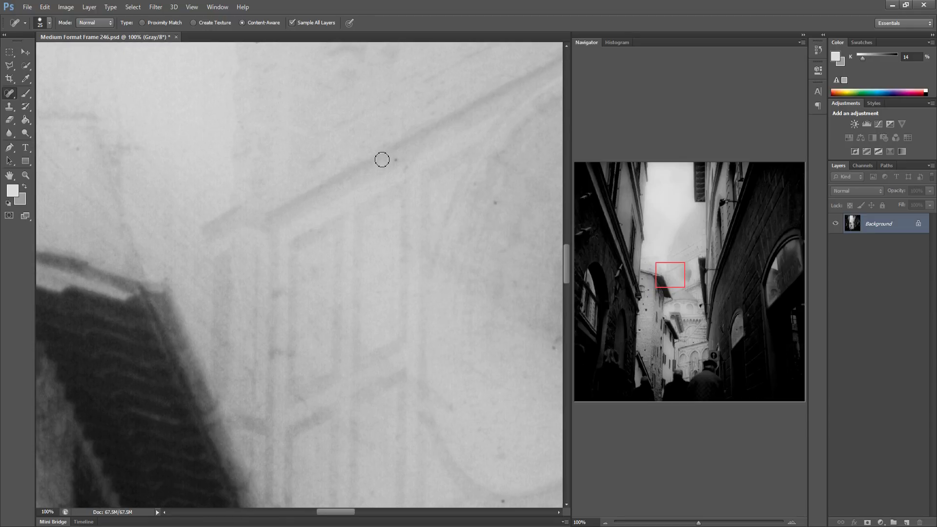
click(408, 175)
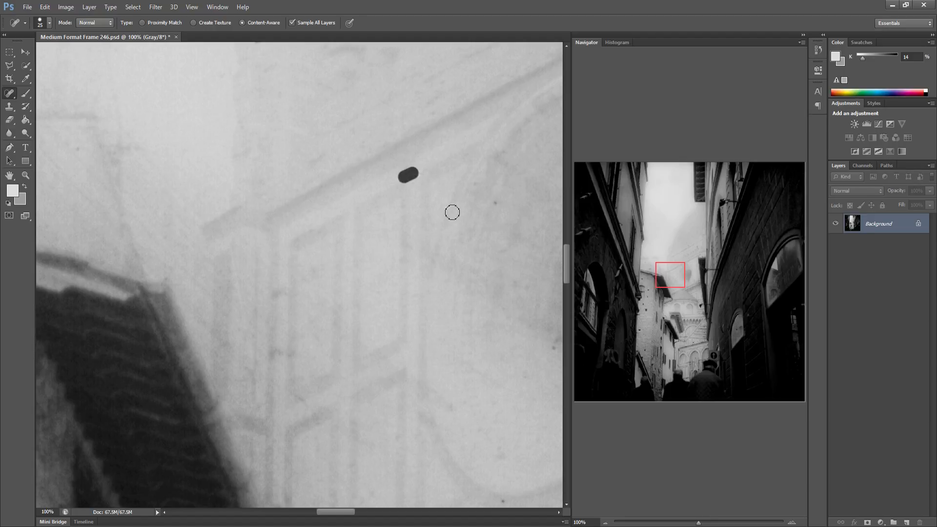
click(511, 278)
Heal the specks around the dark shutter on the distant facade
drag(395, 338, 315, 324)
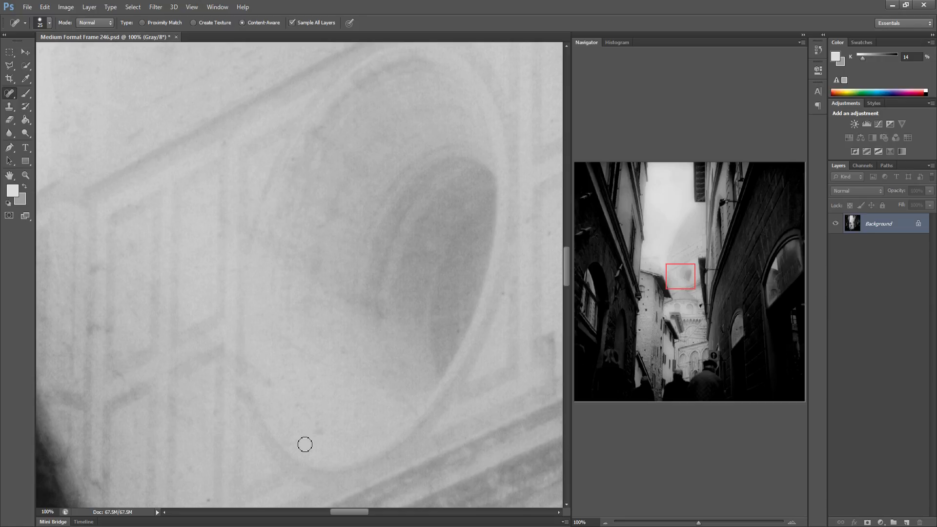
drag(372, 412, 205, 394)
drag(350, 376, 282, 370)
click(377, 129)
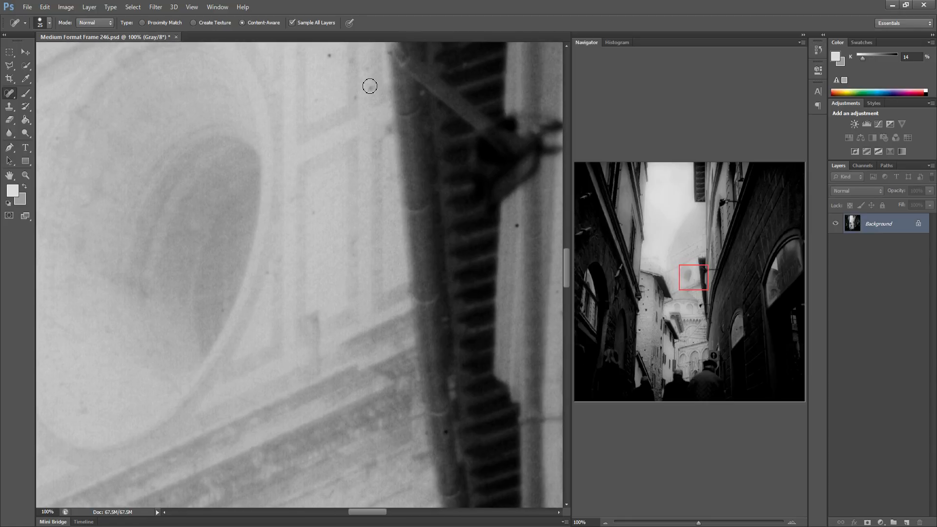
click(370, 86)
click(354, 99)
click(329, 55)
click(518, 227)
Scan the right building's dark wall and arched window for remaining dust
drag(393, 254, 264, 263)
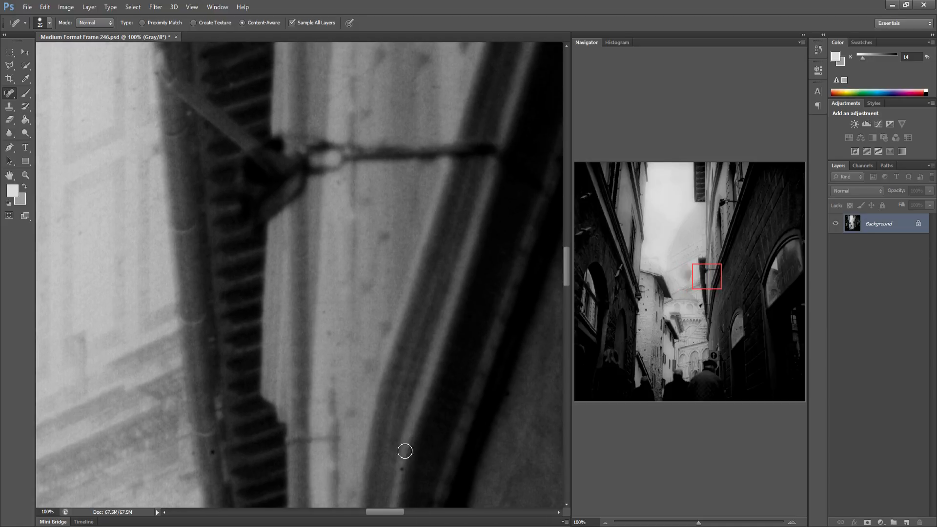
drag(401, 423, 196, 387)
drag(317, 377, 178, 378)
drag(337, 338, 295, 340)
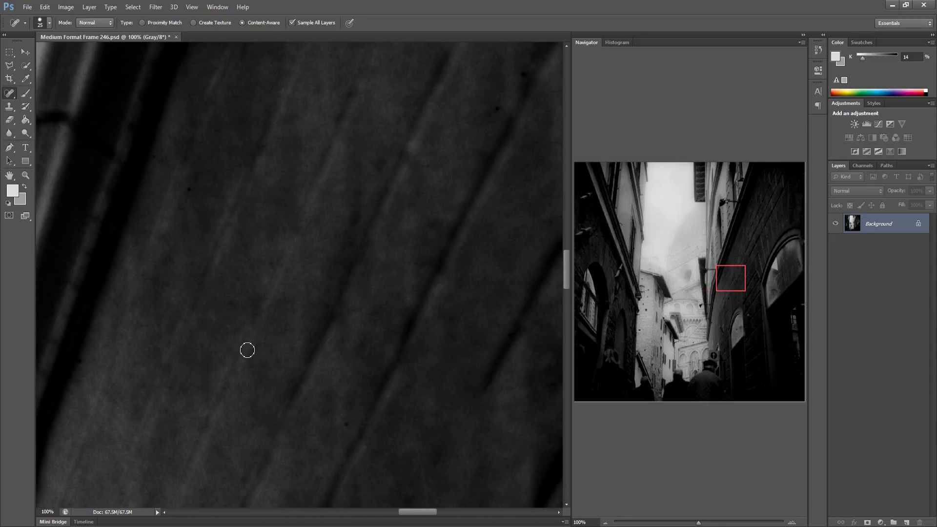
drag(358, 322, 188, 340)
drag(361, 318, 190, 330)
drag(366, 325, 254, 325)
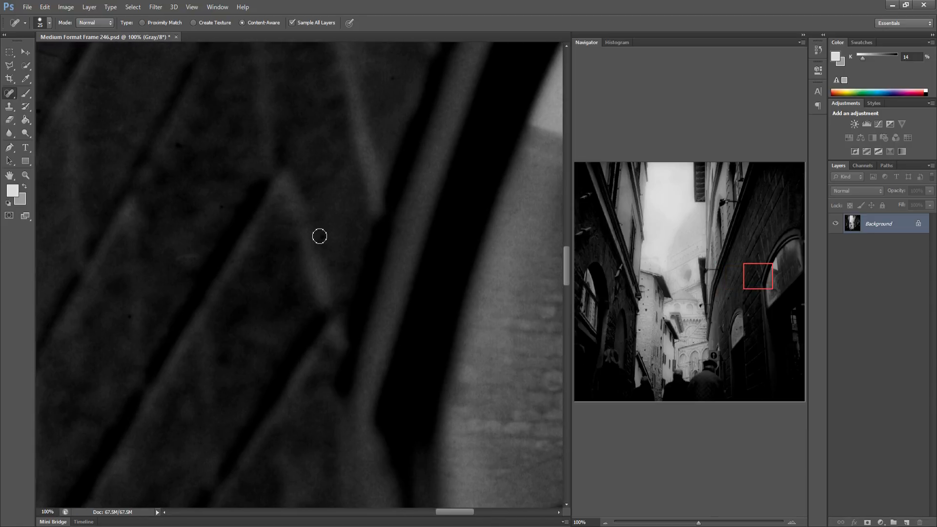
drag(365, 257, 257, 255)
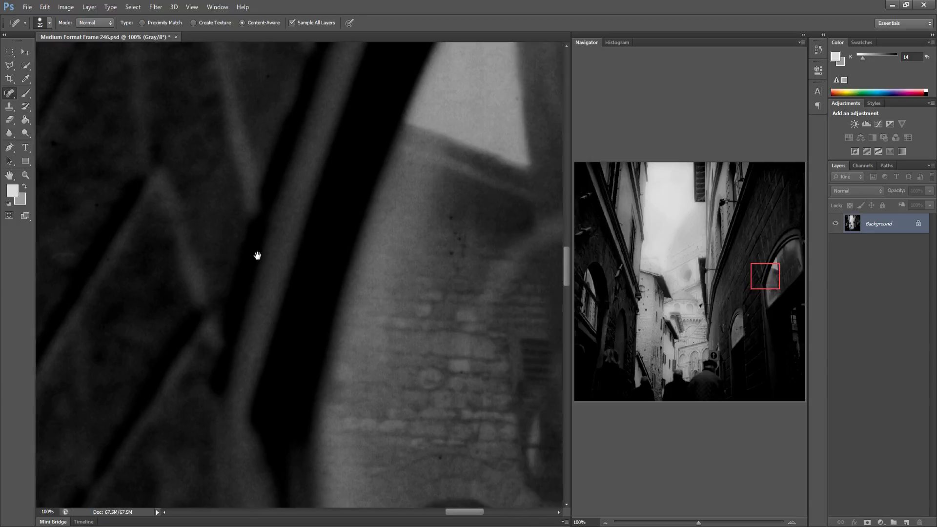
mouse_move(493, 220)
mouse_down()
mouse_move(369, 217)
mouse_move(372, 272)
mouse_up()
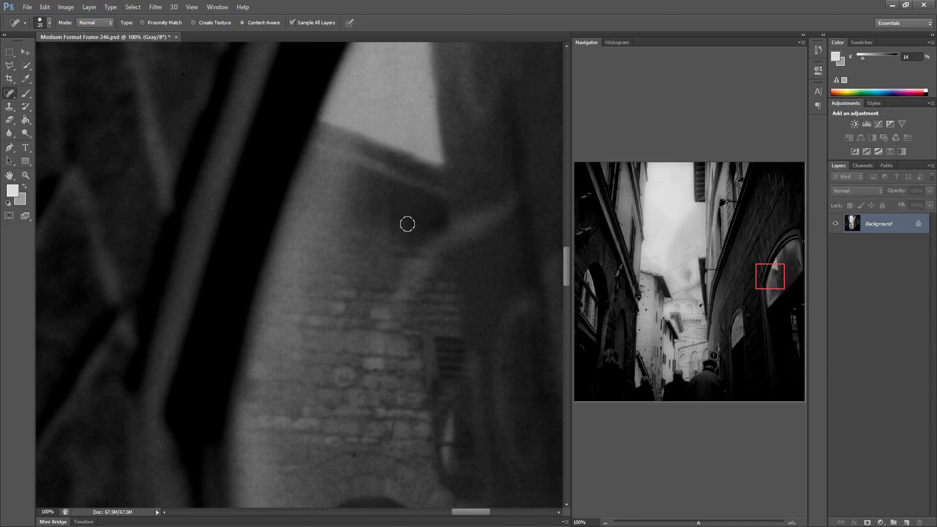
Heal the specks around the arched window's glass and the dark wall beside it
click(402, 220)
click(427, 231)
drag(402, 316, 268, 314)
mouse_move(385, 412)
mouse_down()
mouse_move(371, 411)
mouse_move(382, 425)
mouse_move(377, 432)
mouse_move(366, 425)
mouse_move(374, 426)
mouse_up()
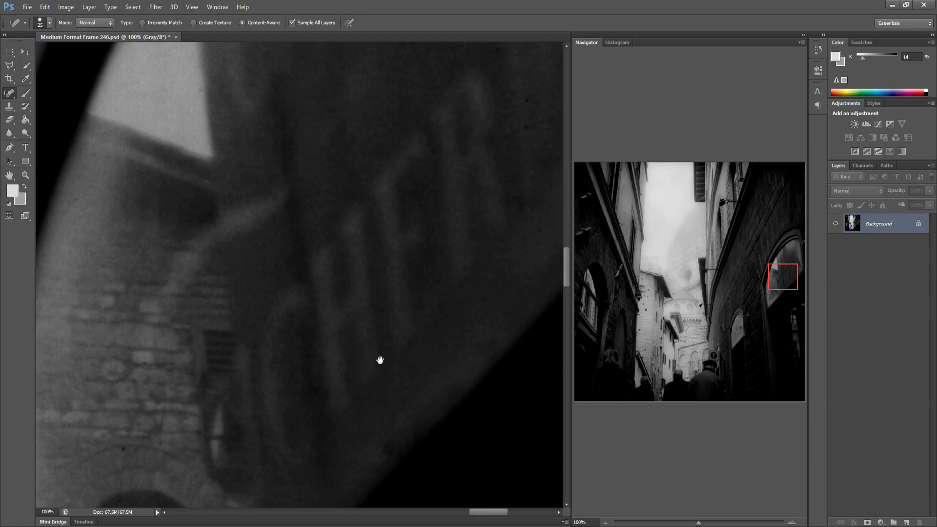
drag(381, 361, 230, 378)
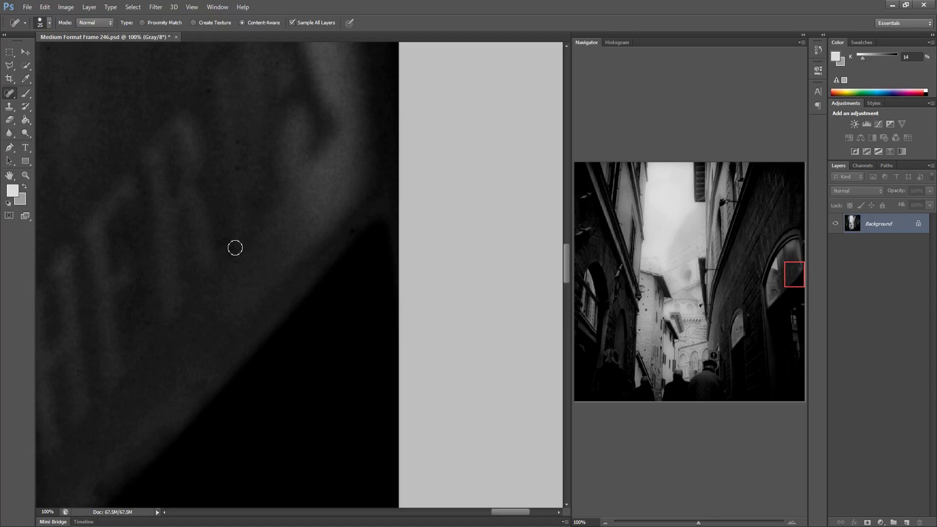
drag(233, 139, 237, 168)
click(207, 91)
Heal the specks on the left building's window shutters
drag(566, 263, 565, 295)
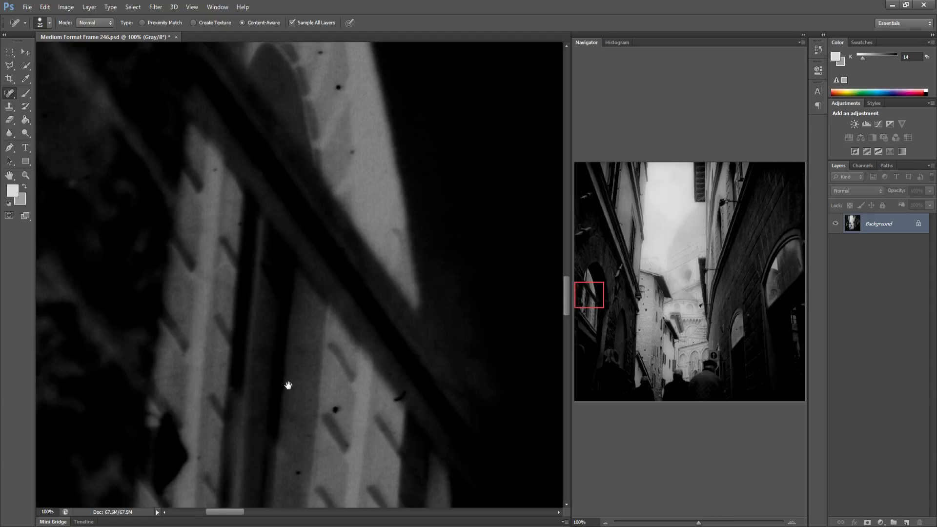
drag(285, 306, 285, 261)
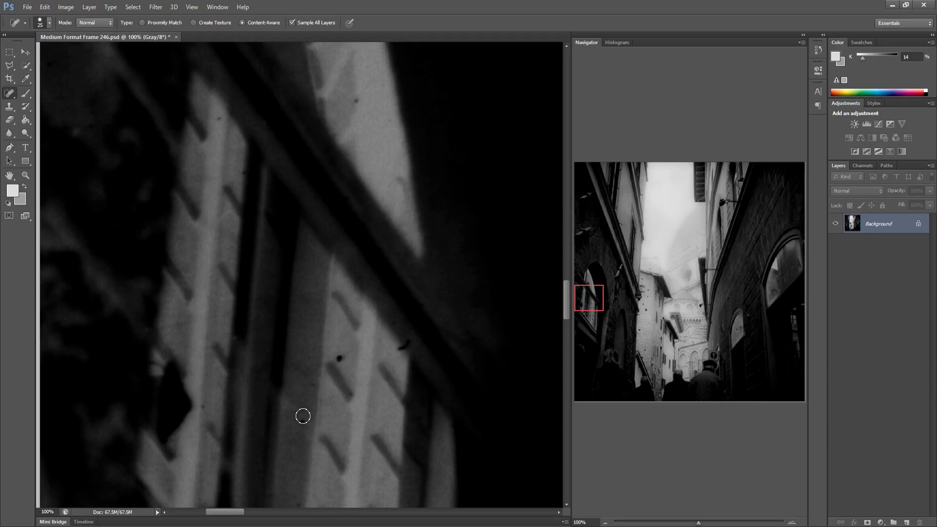
click(338, 359)
click(403, 345)
click(355, 101)
mouse_move(270, 312)
mouse_down()
mouse_move(307, 306)
mouse_move(215, 285)
mouse_up()
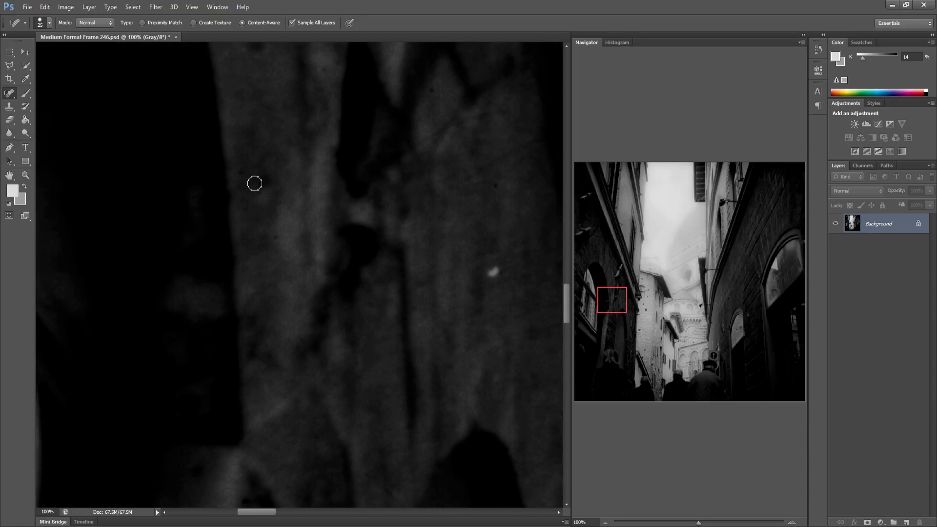
Heal the dust specks on the pale brick wall of the distant tower
mouse_move(328, 276)
mouse_down()
mouse_move(257, 251)
mouse_move(285, 203)
mouse_move(240, 54)
mouse_up()
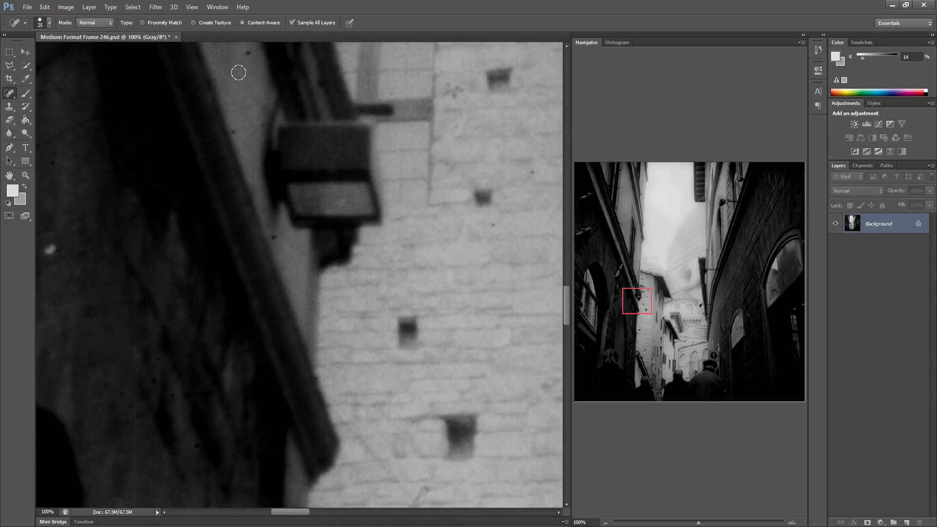
click(274, 237)
mouse_move(294, 325)
mouse_down()
mouse_move(270, 293)
mouse_move(249, 153)
mouse_move(213, 184)
mouse_up()
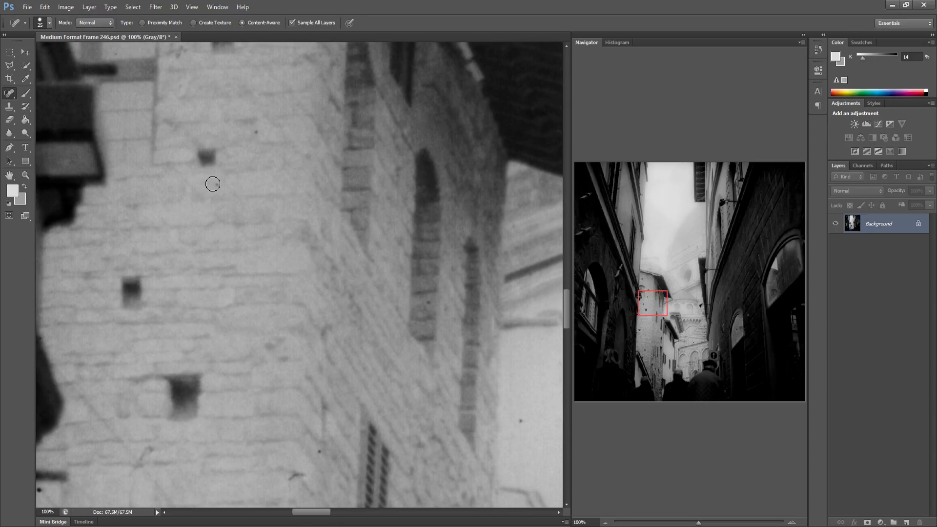
drag(222, 304, 104, 292)
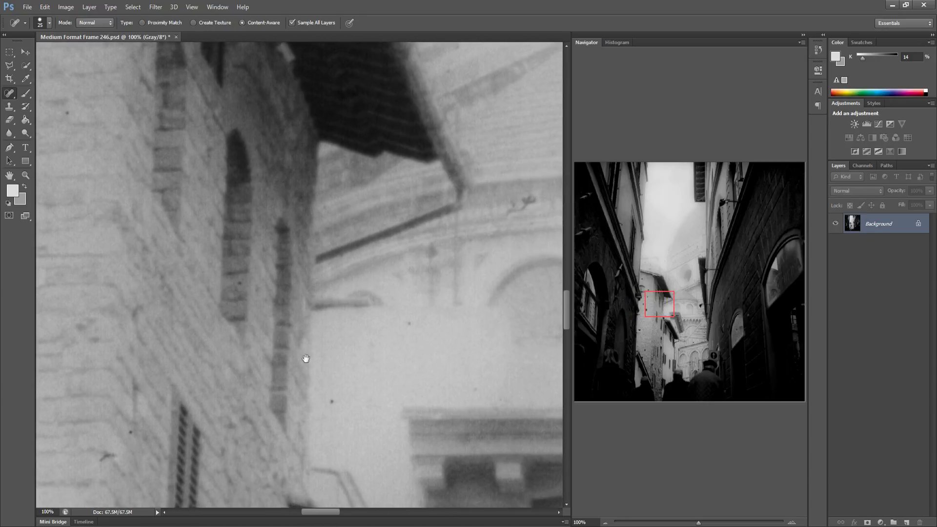
click(297, 402)
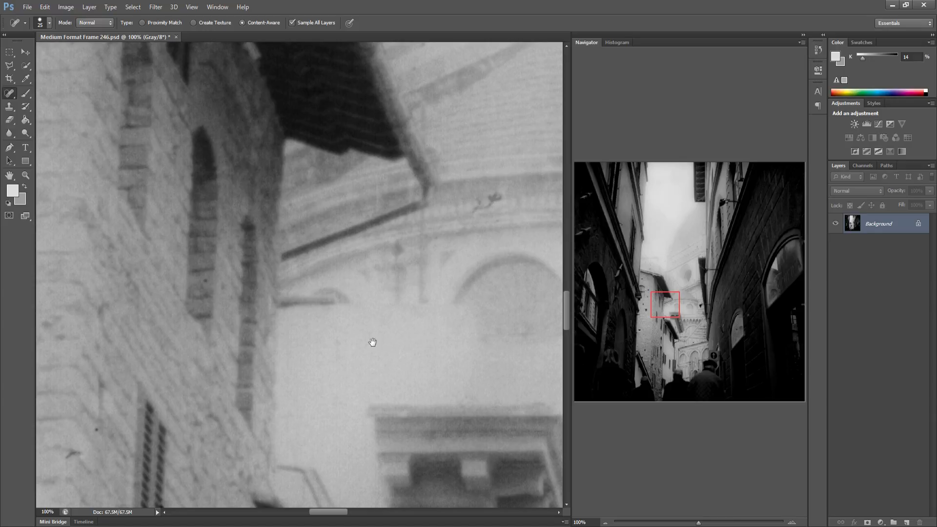
Heal the specks on the cathedral dome and its lower facade
drag(372, 342, 260, 339)
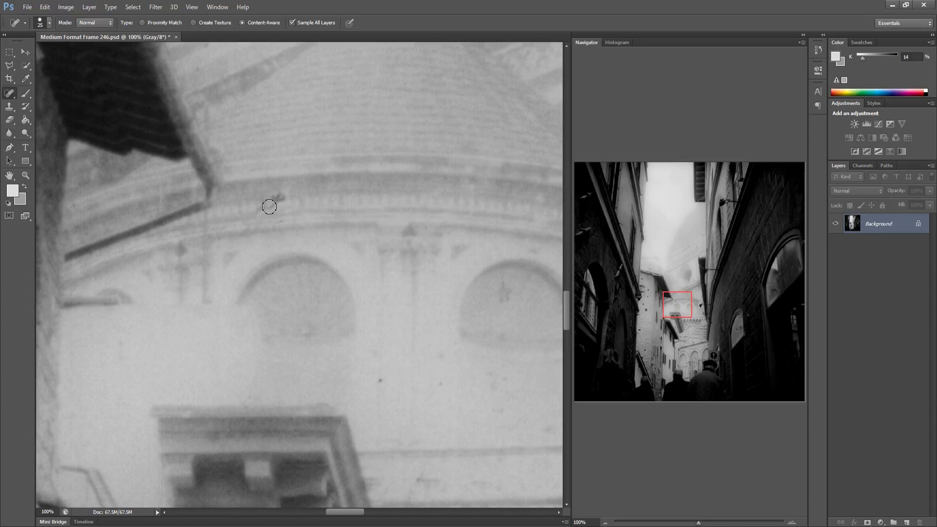
drag(254, 215, 282, 195)
click(381, 383)
drag(419, 395, 370, 396)
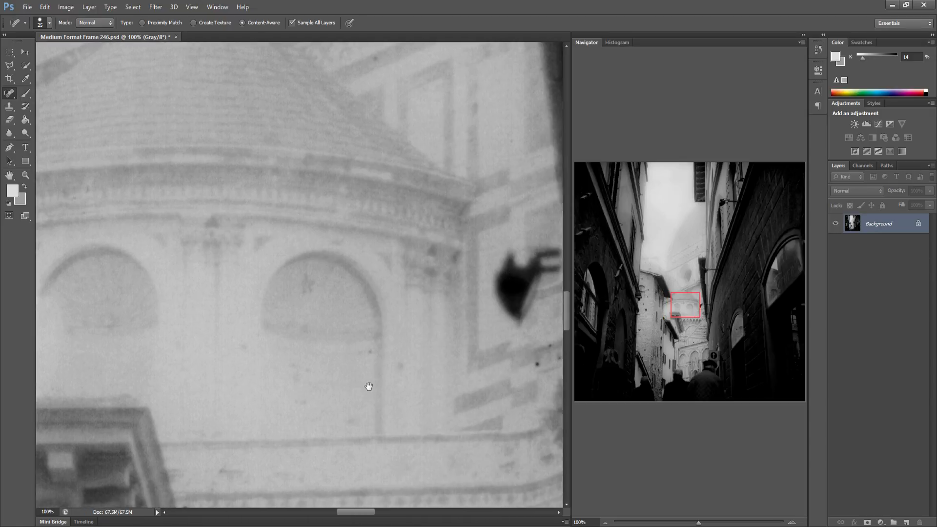
click(476, 361)
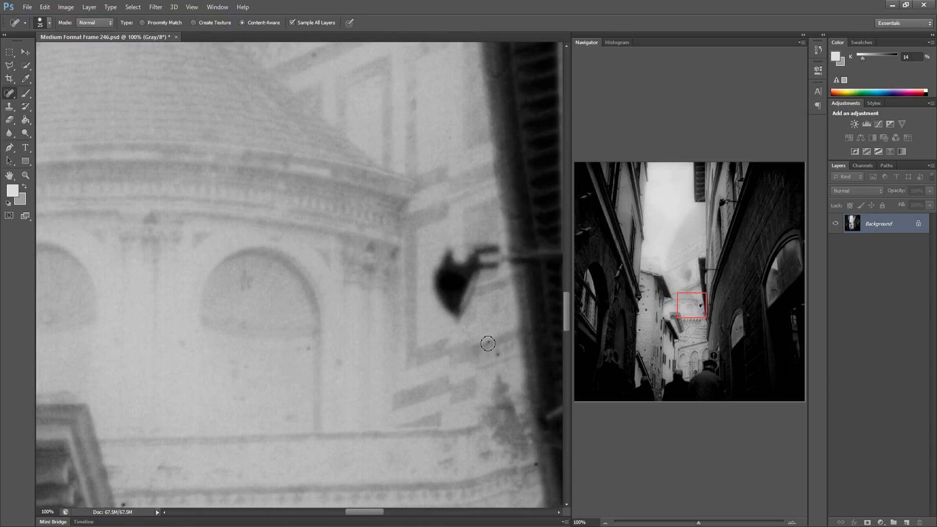
click(489, 341)
Heal the specks on the right building's dark wall below the wall bracket
drag(672, 327, 694, 317)
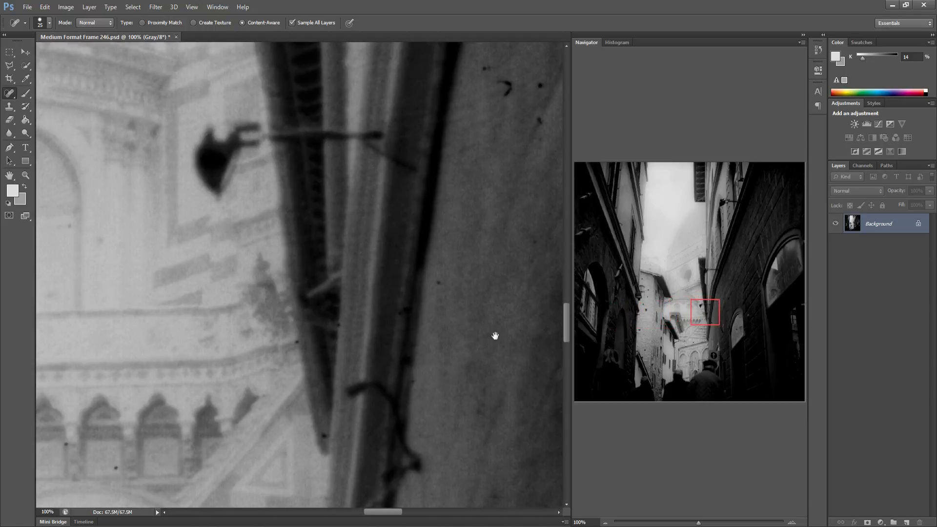
drag(474, 340, 397, 354)
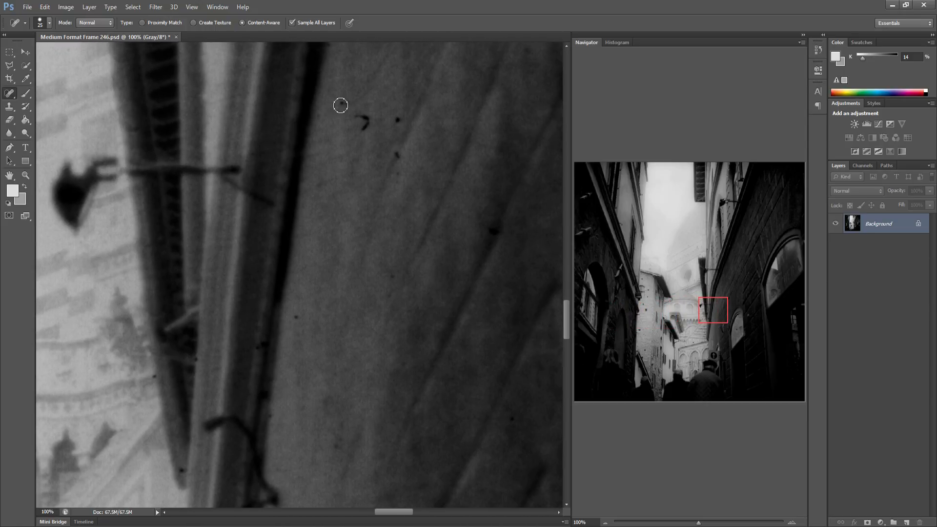
drag(366, 130, 364, 124)
click(397, 121)
click(367, 121)
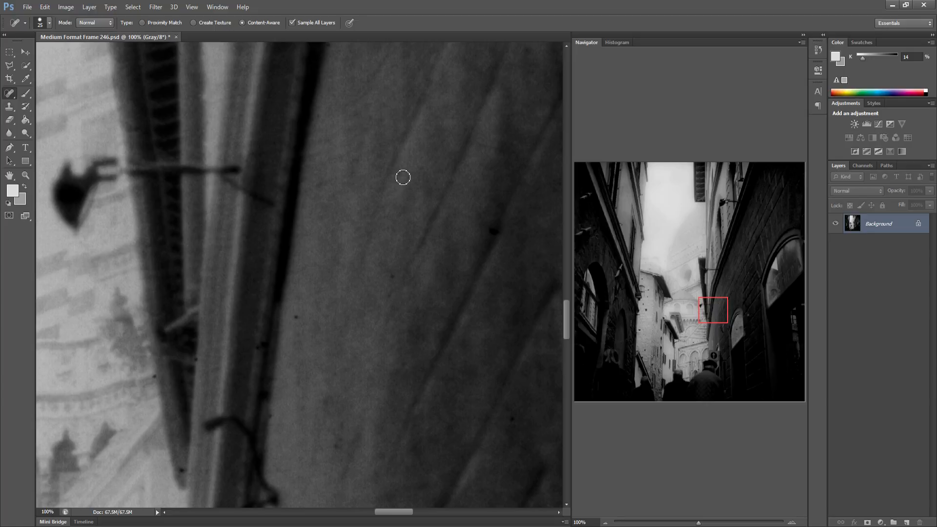
click(391, 277)
click(296, 317)
Heal the specks around the top of the right building's large arched window
drag(366, 346, 243, 353)
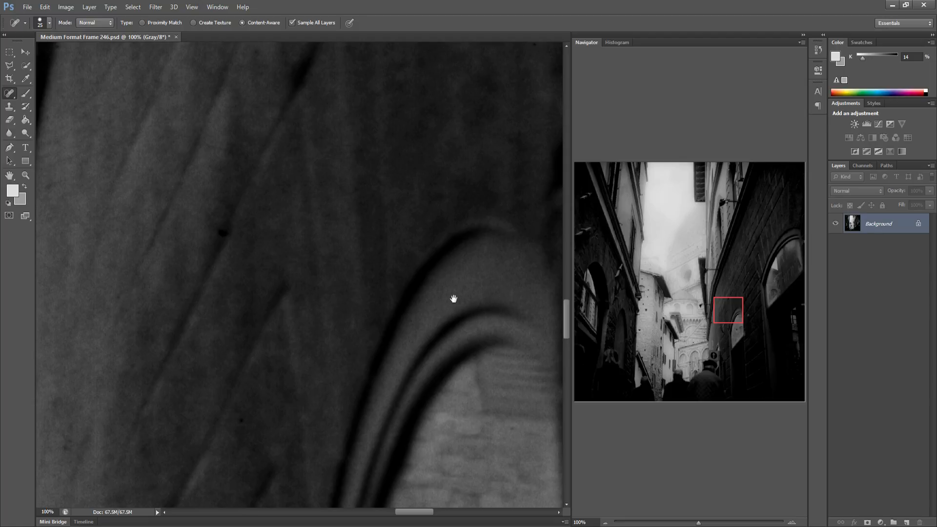
drag(454, 299, 218, 282)
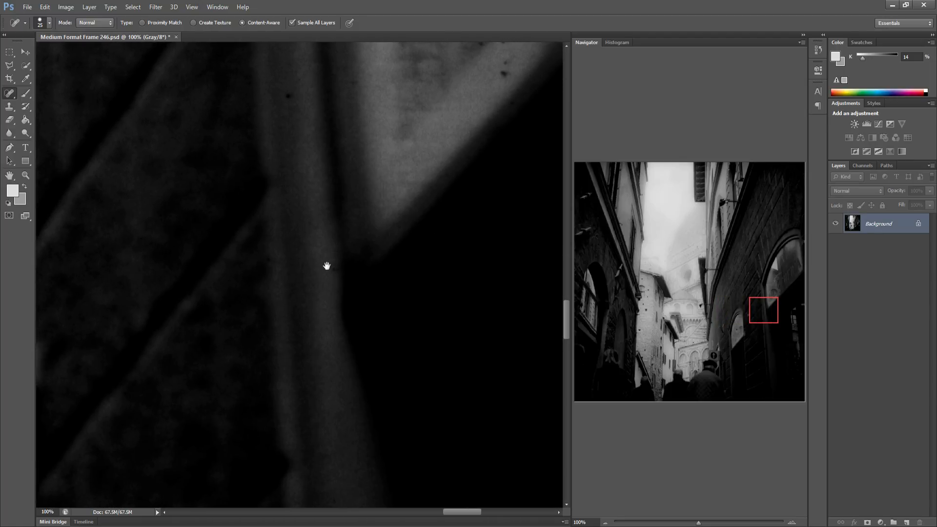
drag(327, 266, 312, 288)
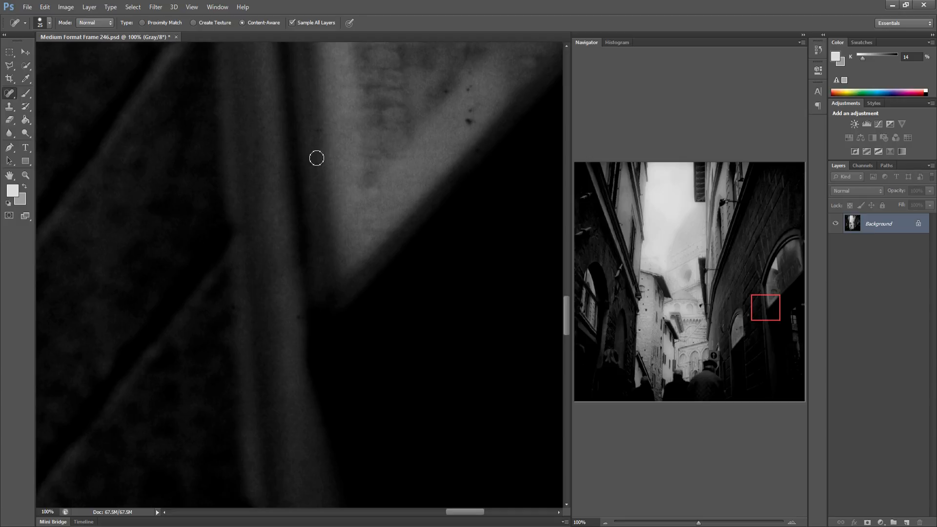
click(312, 134)
mouse_move(463, 113)
mouse_down()
mouse_move(444, 94)
mouse_move(465, 93)
mouse_move(471, 78)
mouse_move(459, 97)
mouse_up()
mouse_move(435, 140)
mouse_down()
mouse_move(328, 191)
mouse_move(289, 174)
mouse_move(229, 119)
mouse_move(231, 131)
mouse_up()
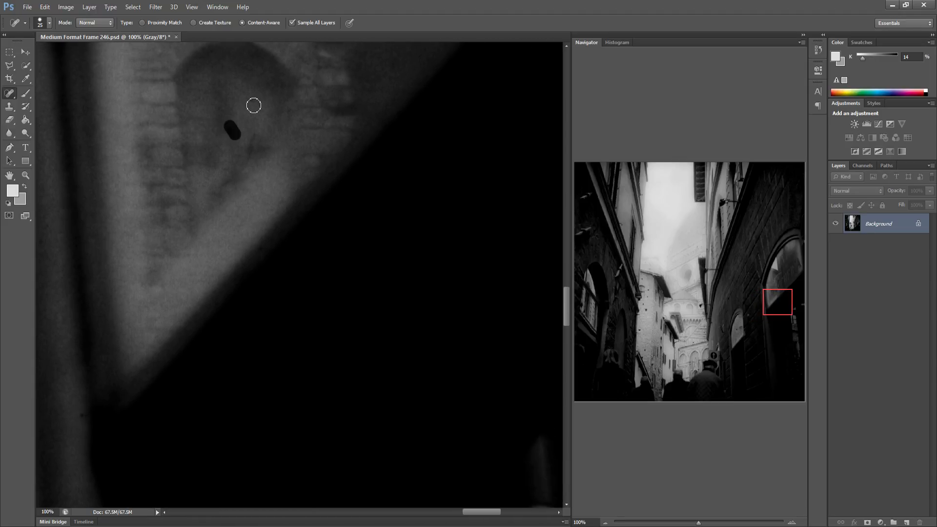
click(252, 101)
Heal the specks on the left building's lower window sill and frame
drag(354, 312, 249, 322)
drag(354, 319, 271, 315)
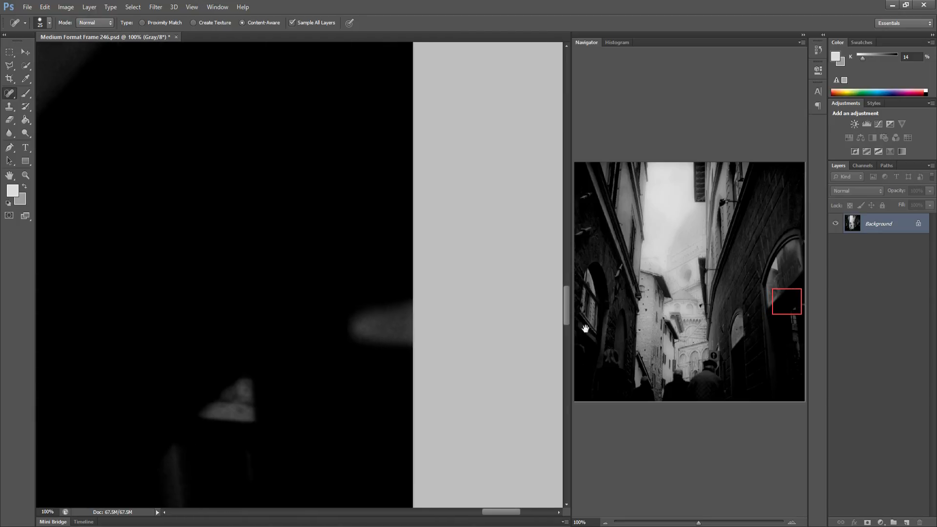
click(588, 327)
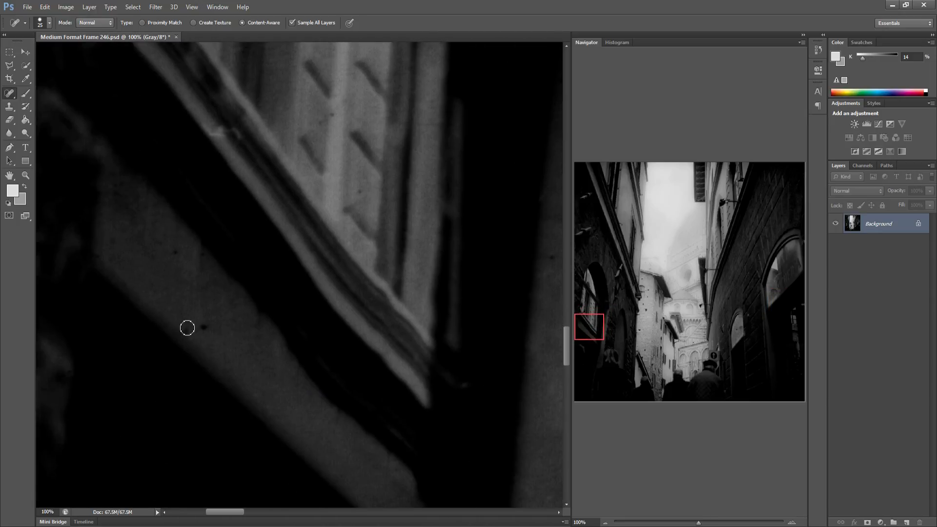
drag(190, 335, 211, 328)
drag(174, 250, 209, 326)
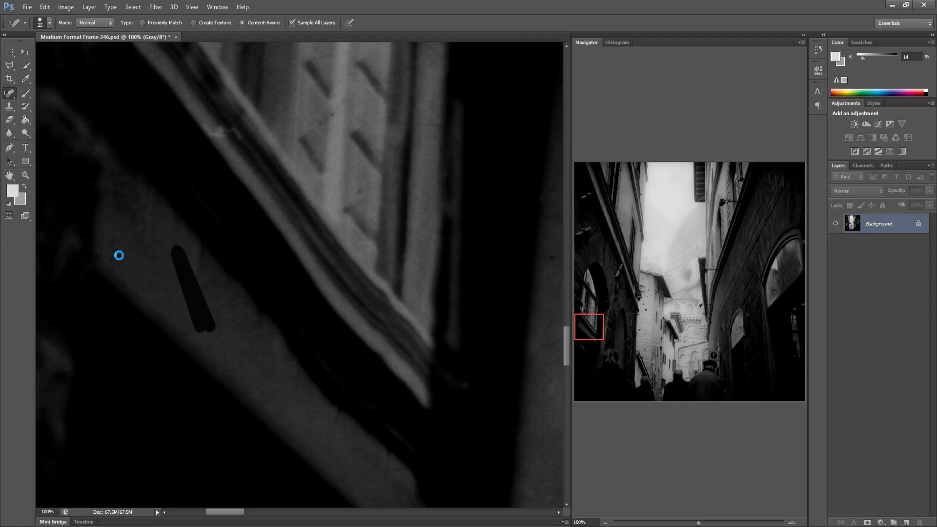
drag(111, 237, 177, 259)
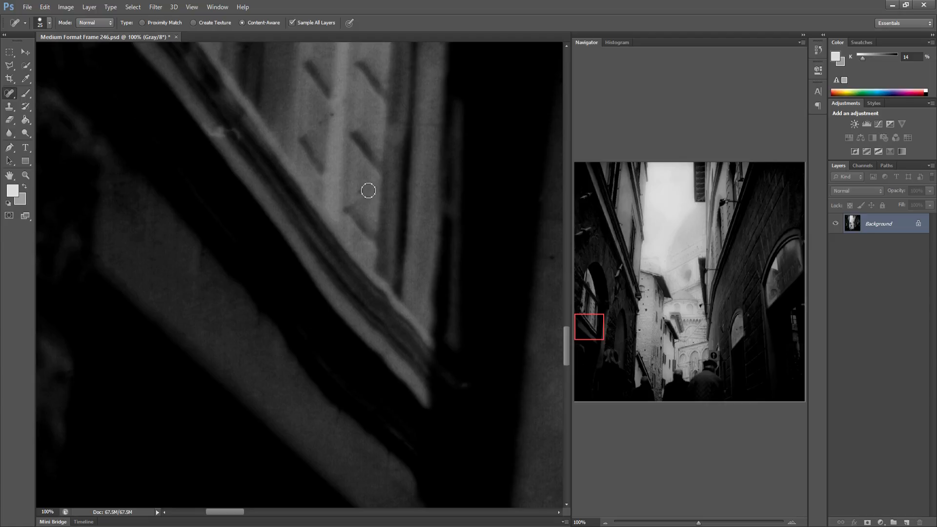
drag(317, 123, 330, 114)
Heal the specks on the dark pillar and wall of the left building
drag(289, 317, 184, 300)
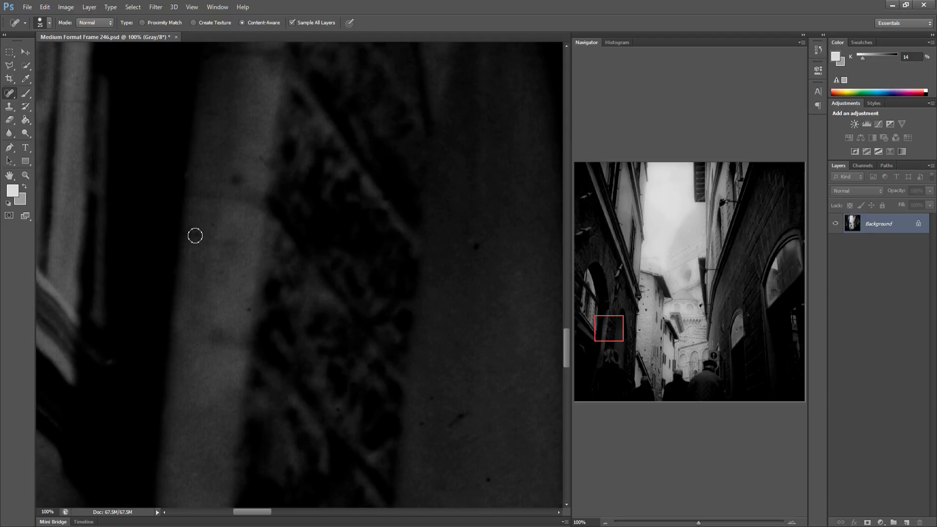
click(196, 235)
click(235, 182)
click(476, 247)
drag(420, 431, 456, 421)
Heal the specks on the distant brick wall and beside the gutter, then save the frame
drag(445, 446, 309, 349)
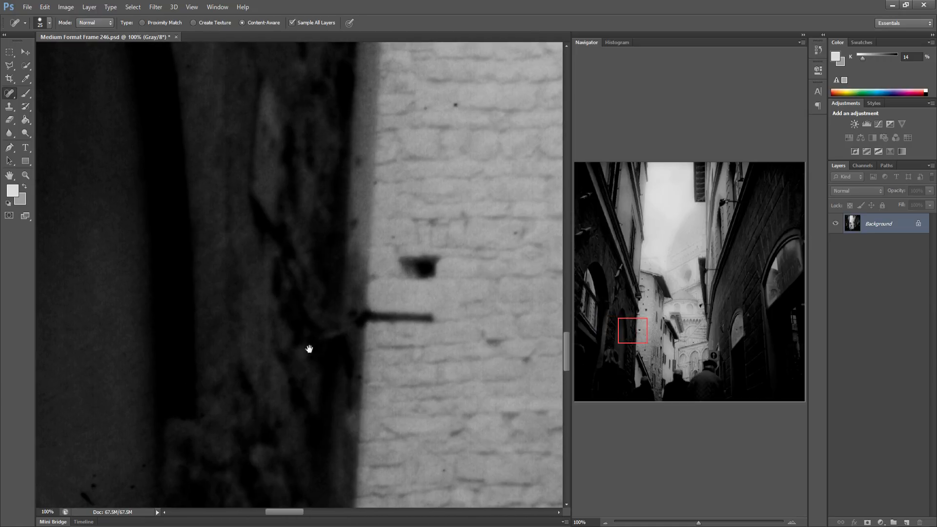
click(361, 161)
drag(428, 107, 466, 104)
mouse_move(397, 326)
mouse_down()
mouse_move(295, 324)
mouse_move(253, 297)
mouse_up()
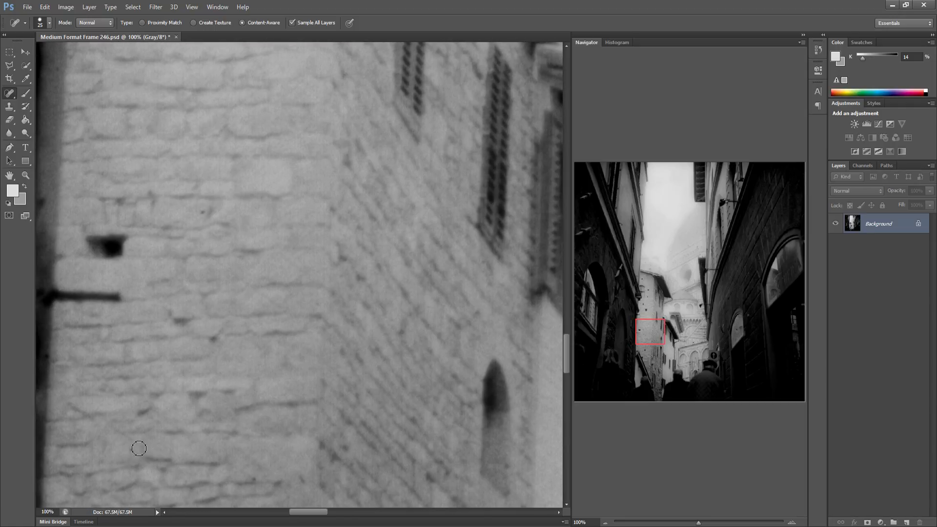
drag(281, 375, 157, 360)
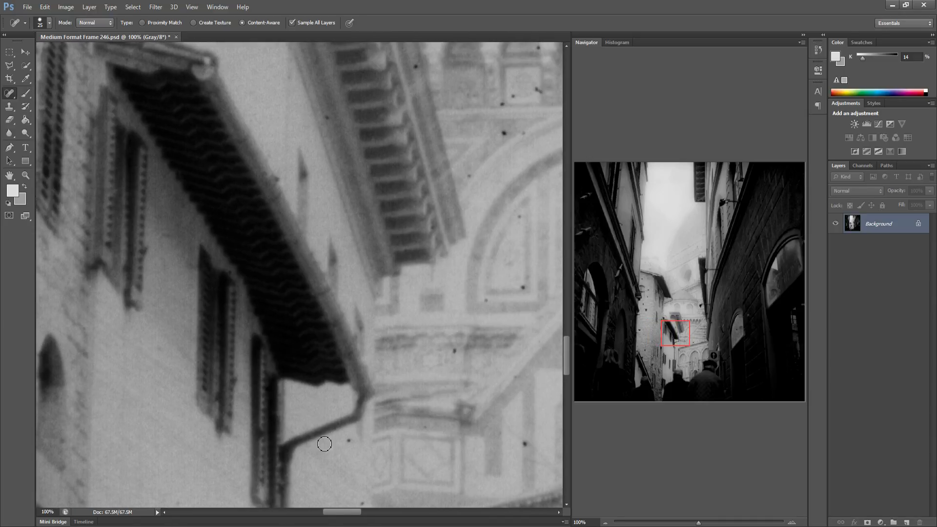
click(349, 441)
key(ctrl+s)
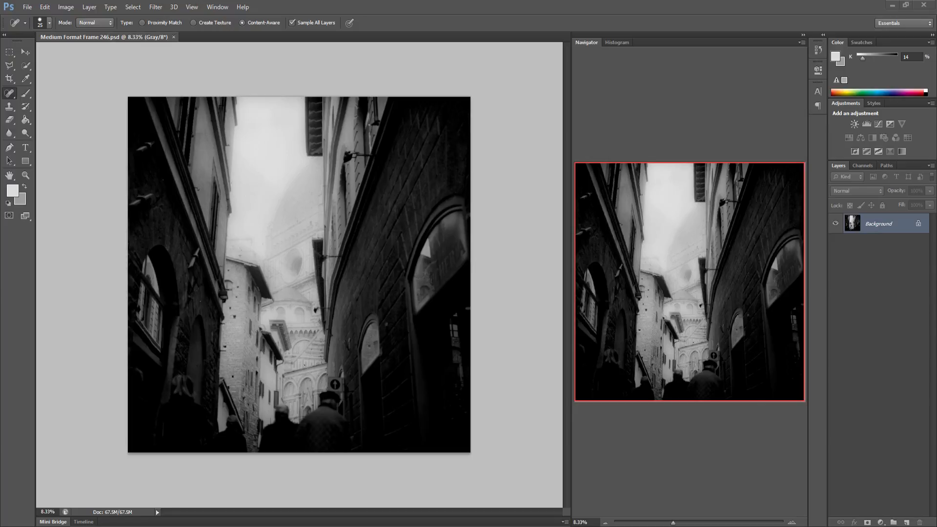
Heal the many specks on the cathedral's arcade and arch beyond the eaves at 100% zoom
key(ctrl+1)
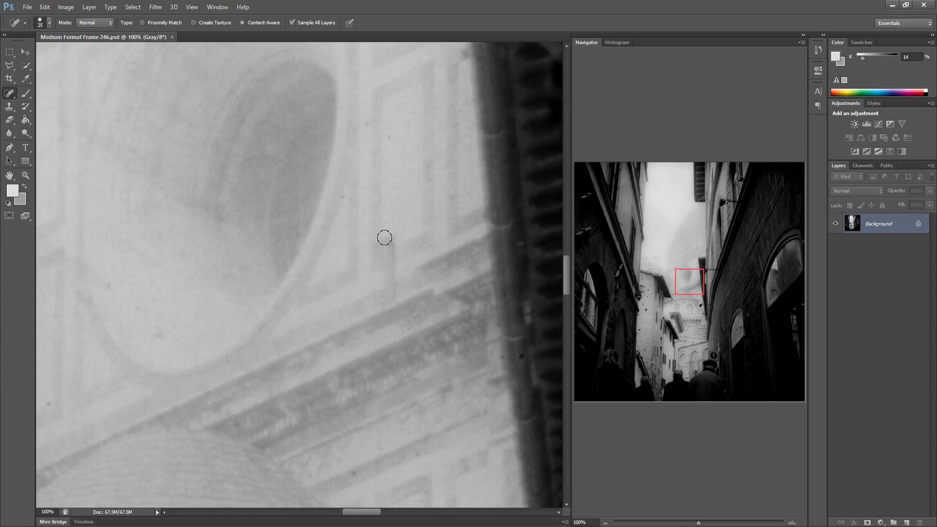
drag(211, 265, 373, 293)
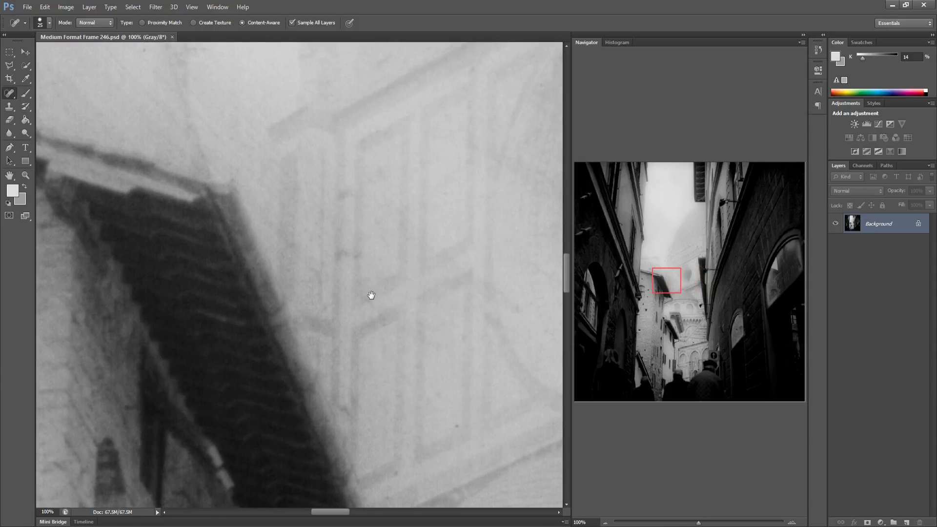
drag(665, 272, 677, 323)
drag(367, 259, 379, 255)
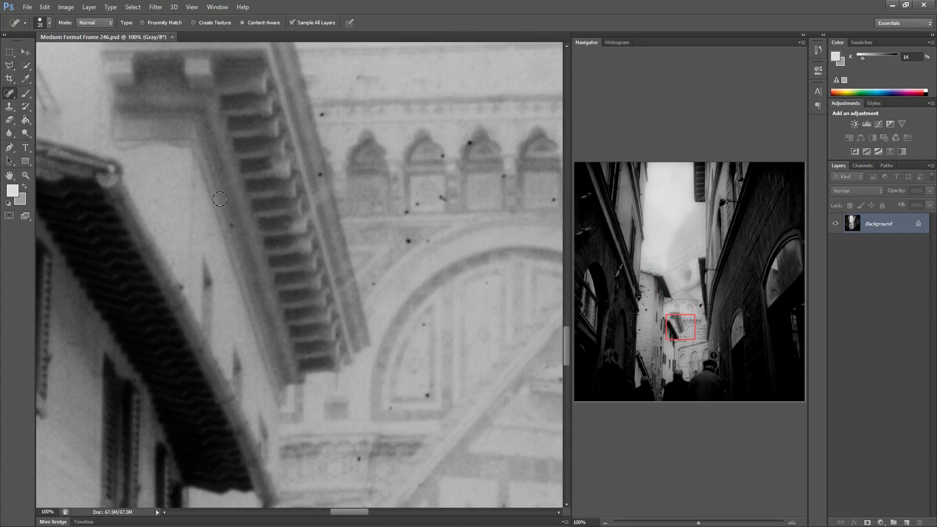
click(233, 225)
click(359, 459)
click(391, 408)
click(426, 397)
click(424, 325)
click(377, 277)
click(407, 241)
click(428, 242)
click(406, 212)
click(419, 200)
click(443, 198)
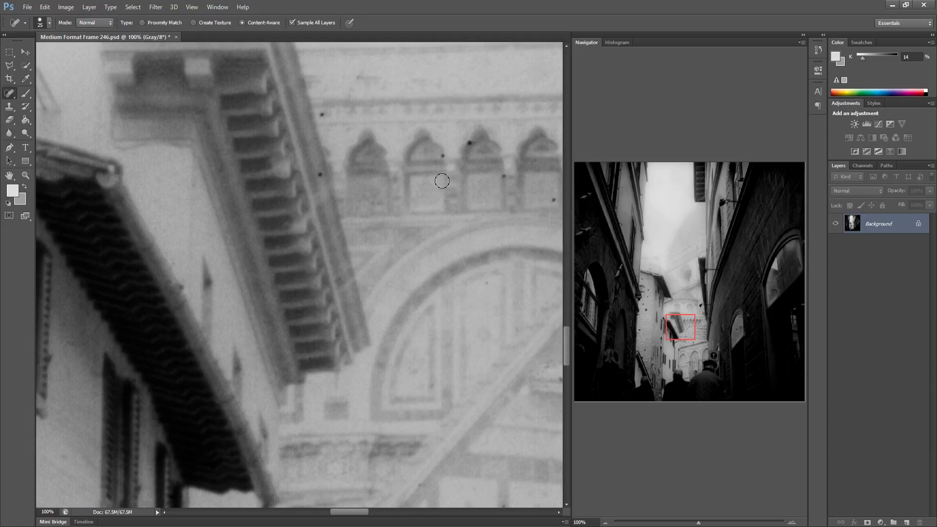
click(440, 158)
click(469, 142)
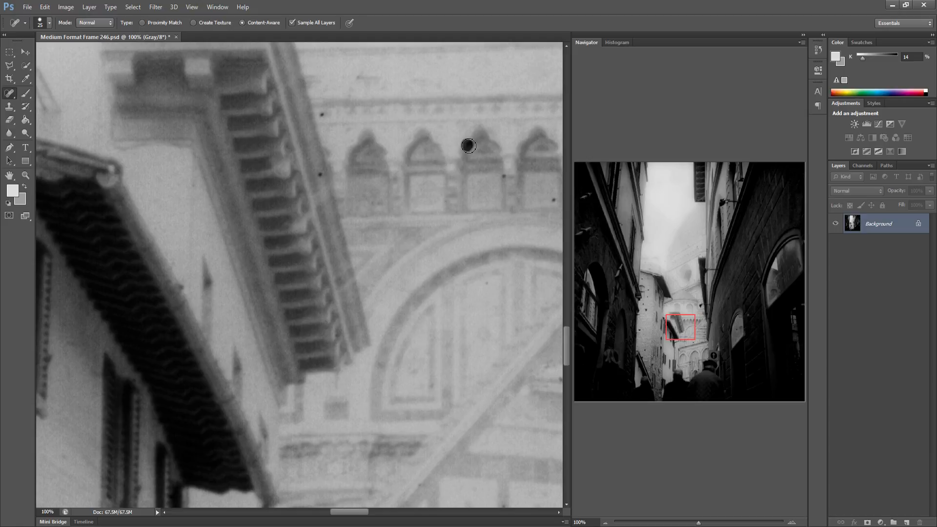
click(502, 176)
click(553, 199)
click(323, 113)
click(321, 173)
Heal the specks on the striped marble facade below the arcade
drag(414, 240, 324, 241)
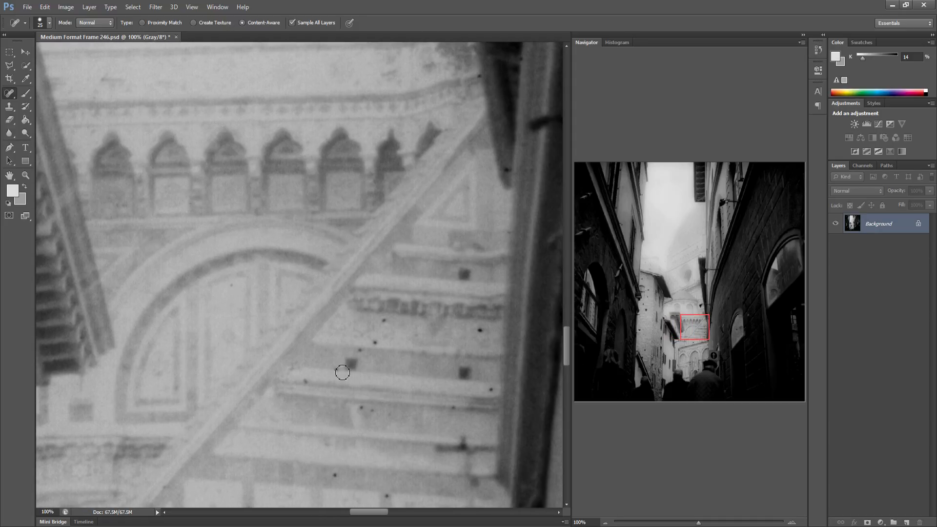
click(336, 369)
drag(371, 340, 383, 324)
click(482, 332)
click(490, 389)
click(453, 408)
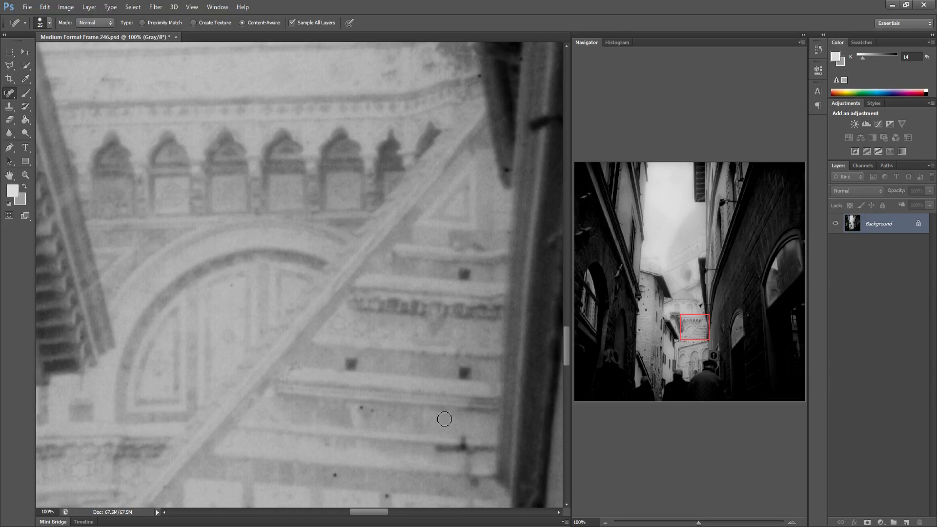
click(335, 481)
click(359, 412)
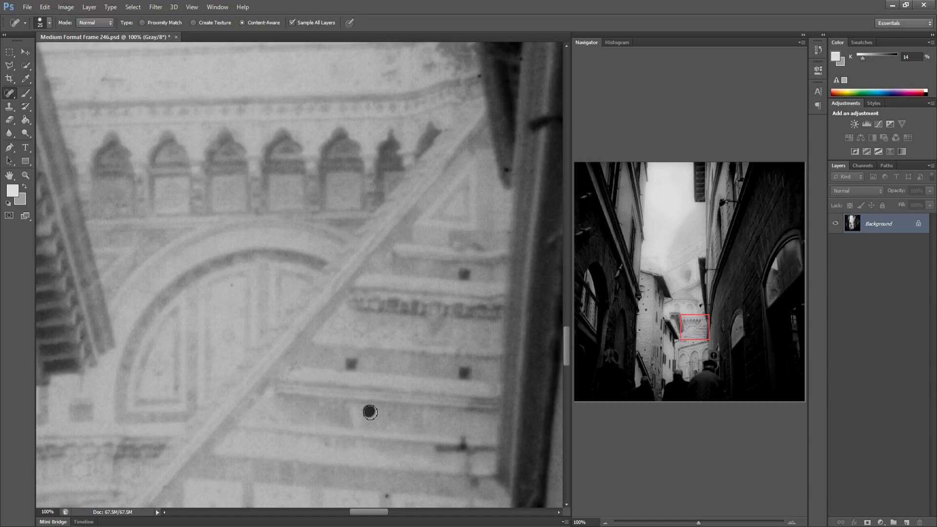
click(388, 497)
click(432, 476)
Heal the specks across the right building's dark wall beside the shutter edge
drag(441, 380, 289, 371)
click(366, 464)
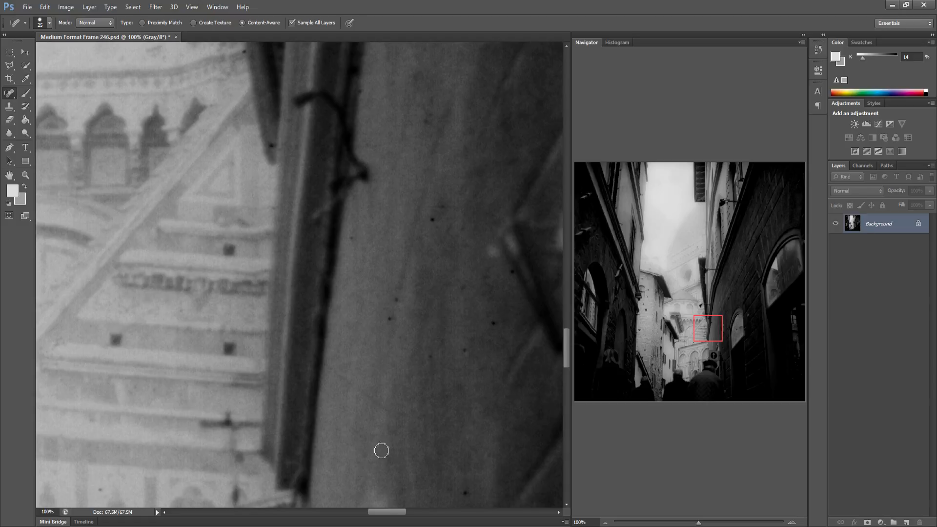
click(464, 490)
click(396, 300)
click(431, 356)
click(466, 351)
click(493, 322)
click(464, 284)
click(510, 271)
click(432, 220)
click(445, 226)
click(422, 115)
click(417, 80)
click(432, 102)
Heal the specks inside the right building's dark arched doorway
mouse_move(444, 209)
mouse_down()
mouse_move(435, 220)
mouse_move(299, 231)
mouse_move(230, 345)
mouse_move(182, 352)
mouse_up()
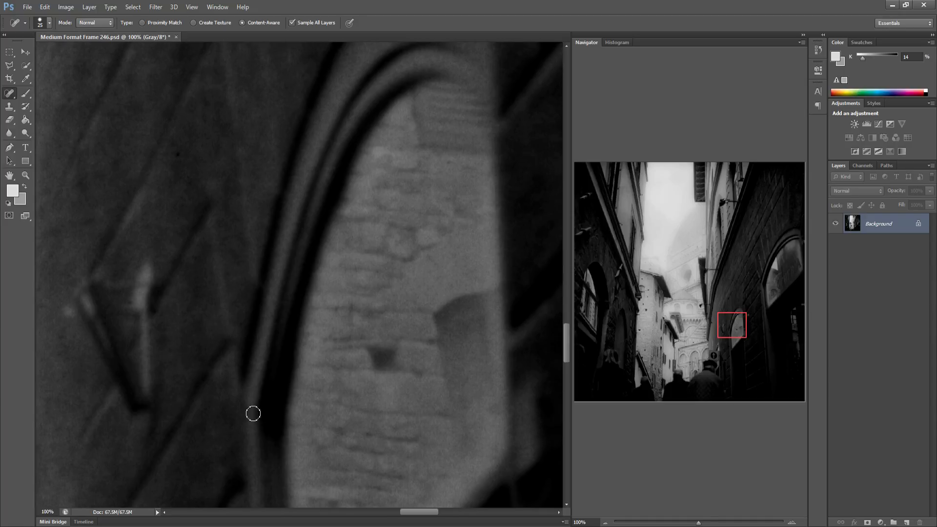
drag(372, 316, 234, 324)
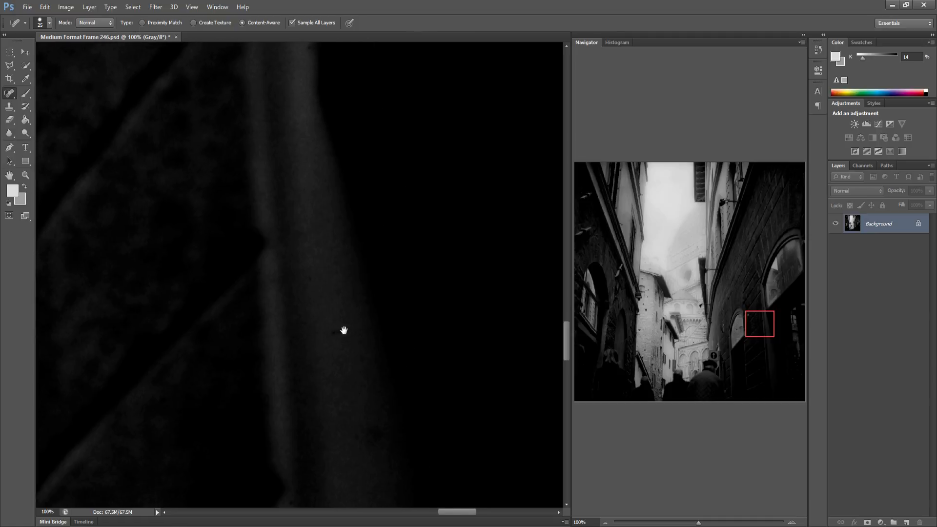
mouse_move(402, 339)
mouse_down()
mouse_move(335, 317)
mouse_move(240, 318)
mouse_up()
click(310, 275)
click(297, 290)
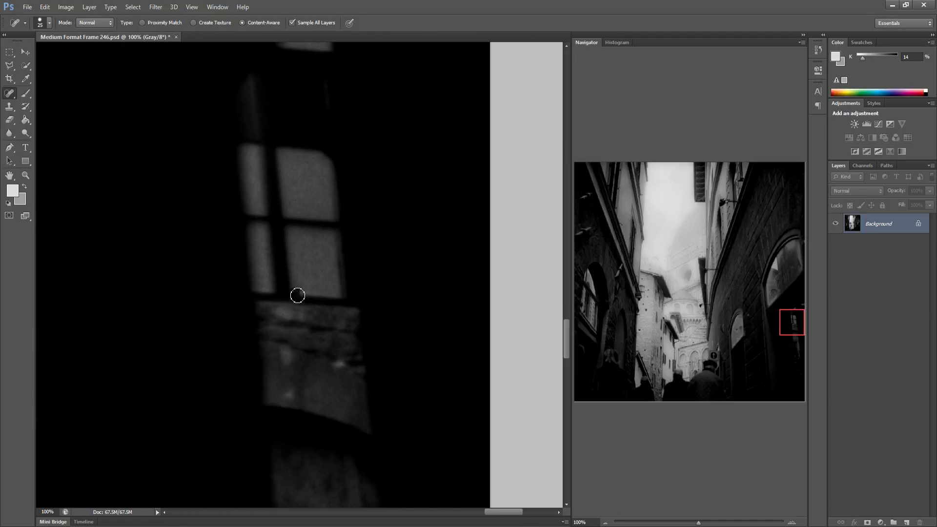
Heal the specks on the left building's dark shadowed wall near the ornate grille
drag(381, 318, 286, 312)
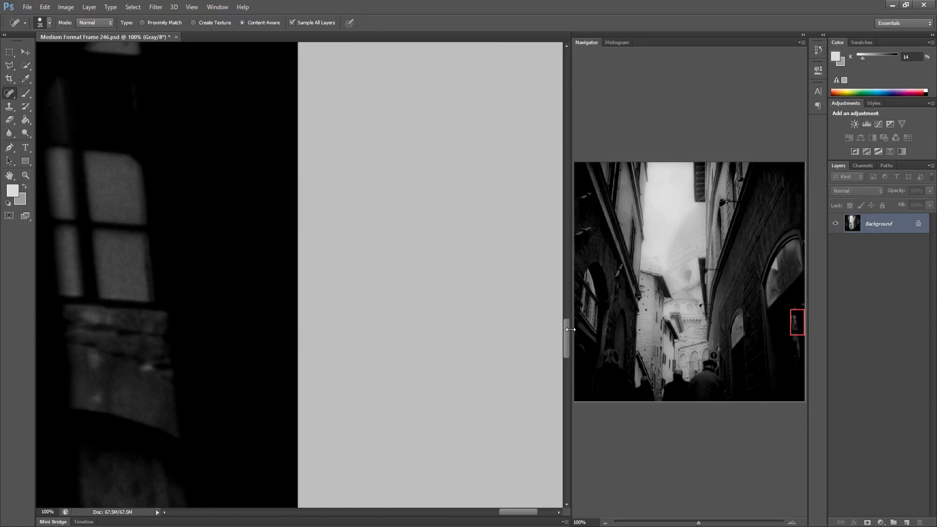
drag(578, 322, 566, 334)
drag(308, 312, 323, 253)
drag(336, 327, 279, 319)
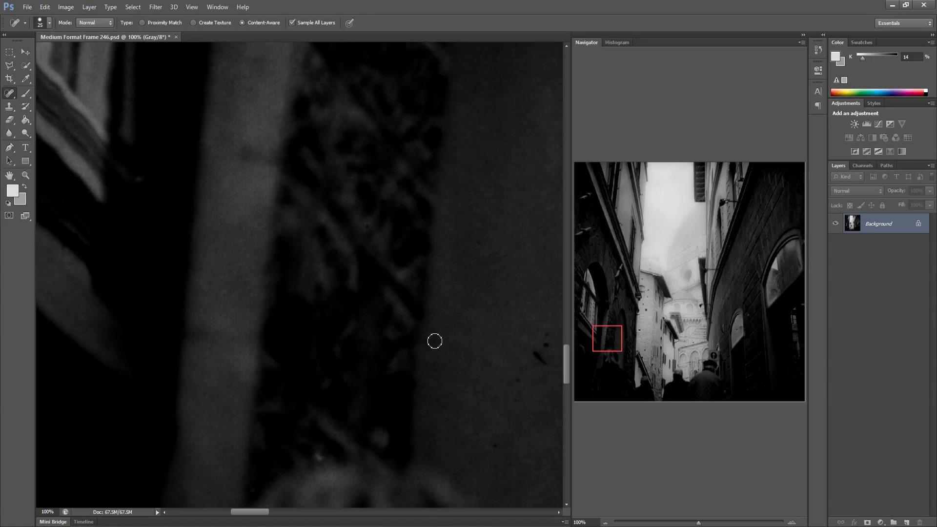
drag(435, 338, 369, 339)
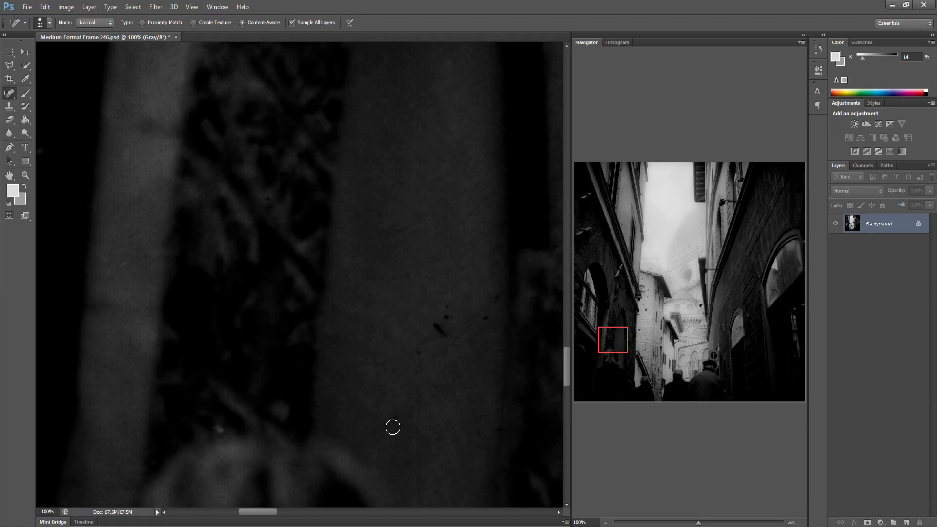
drag(432, 324, 447, 337)
click(447, 317)
click(447, 308)
click(486, 316)
click(497, 297)
Heal the specks on the stone wall and the pale facade beside the drainpipe and shutters
drag(397, 279, 298, 259)
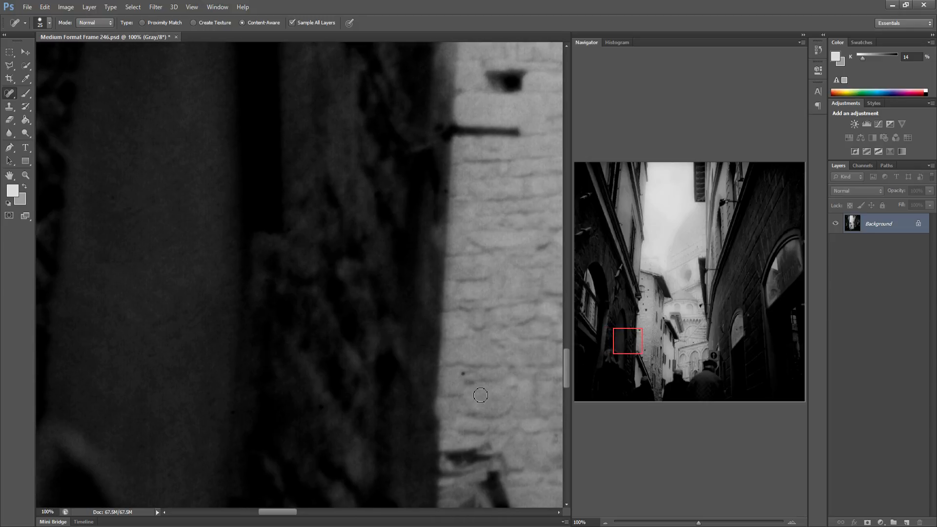
drag(467, 377, 476, 374)
drag(422, 375, 359, 347)
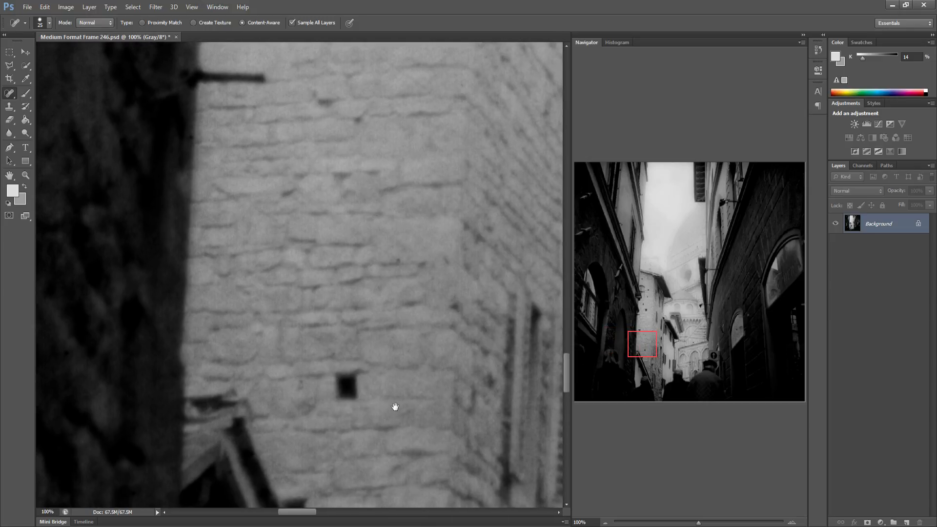
mouse_move(394, 404)
mouse_down()
mouse_move(297, 381)
mouse_move(289, 359)
mouse_move(267, 358)
mouse_up()
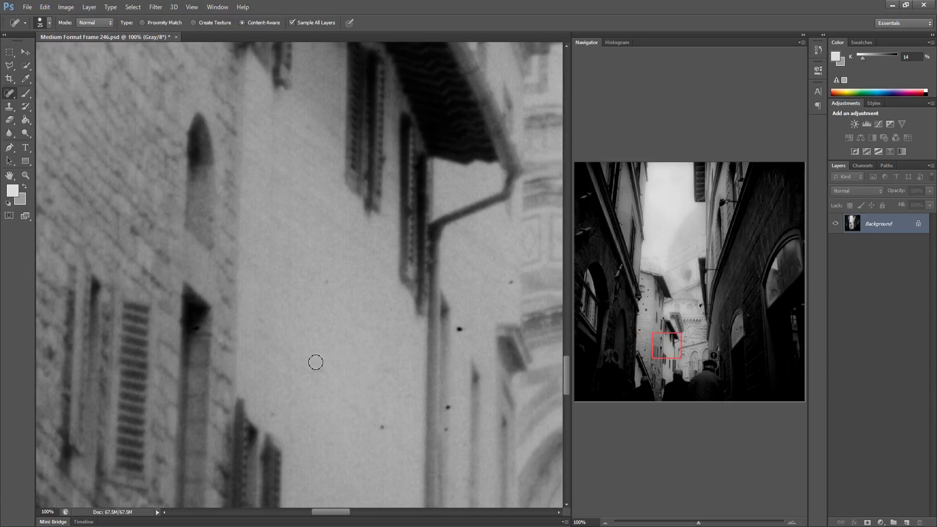
click(448, 407)
click(446, 429)
click(459, 329)
click(510, 283)
Heal the many specks across the cathedral's arches, cornice and marble panels beyond the eaves
mouse_move(482, 318)
mouse_down()
mouse_move(474, 309)
mouse_move(316, 316)
mouse_up()
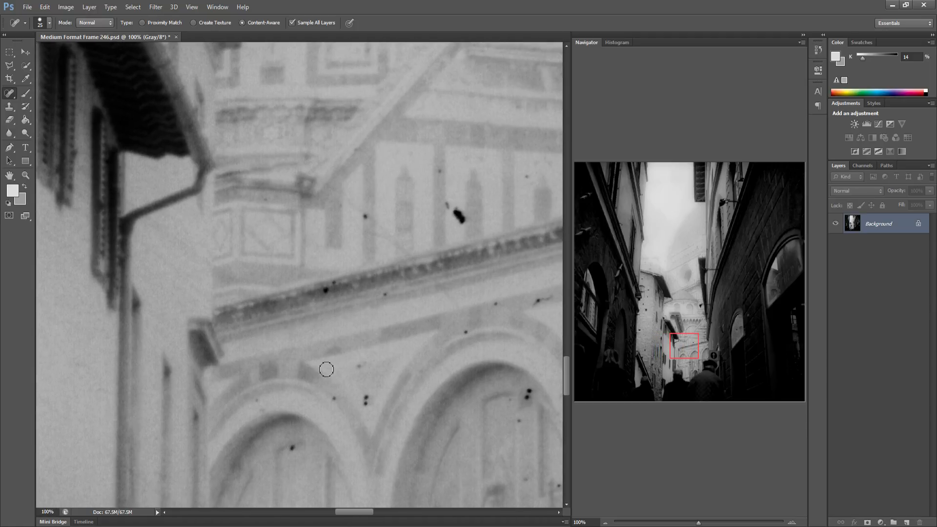
click(290, 449)
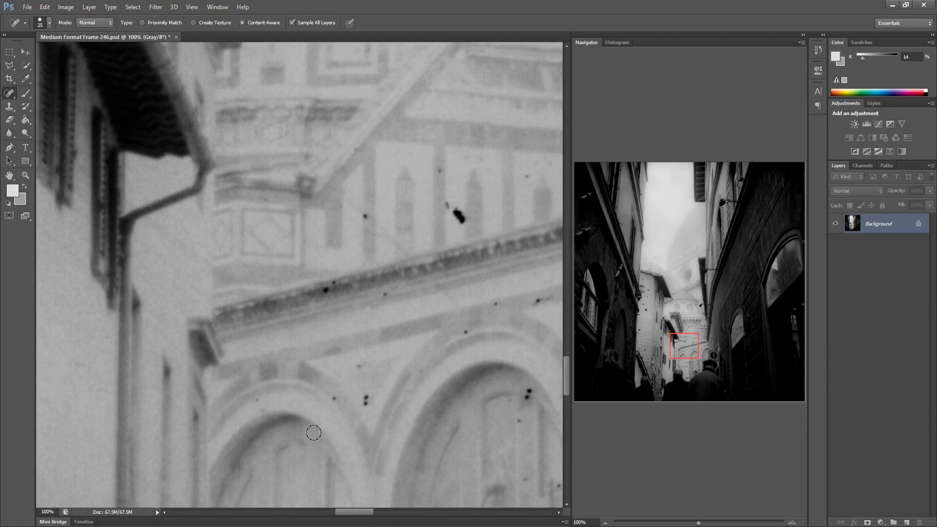
click(365, 400)
click(356, 364)
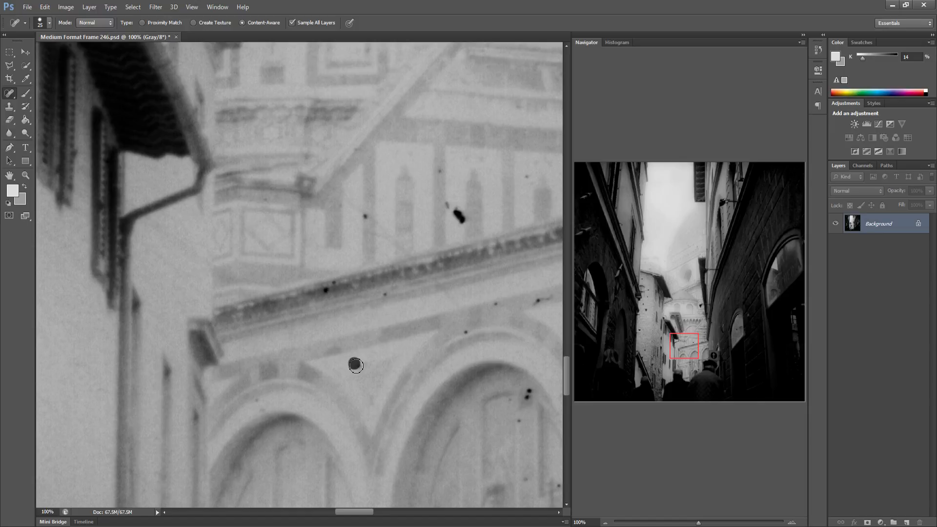
click(324, 296)
click(335, 286)
click(385, 293)
click(366, 215)
click(449, 205)
drag(455, 208, 462, 221)
click(438, 170)
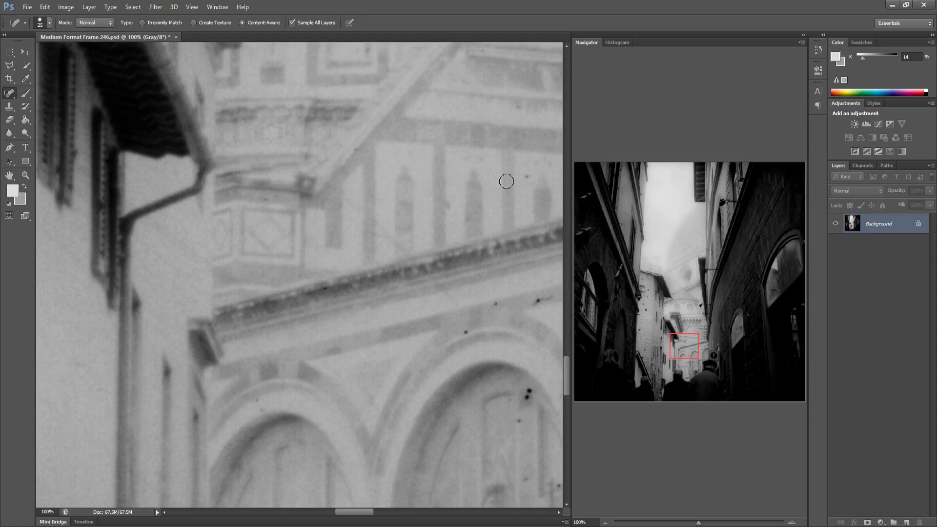
click(525, 176)
click(465, 334)
click(520, 421)
click(528, 391)
Heal the specks on the cathedral arches next to the tall dark pillar
mouse_move(521, 374)
mouse_down()
mouse_move(488, 368)
mouse_move(373, 380)
mouse_move(265, 313)
mouse_up()
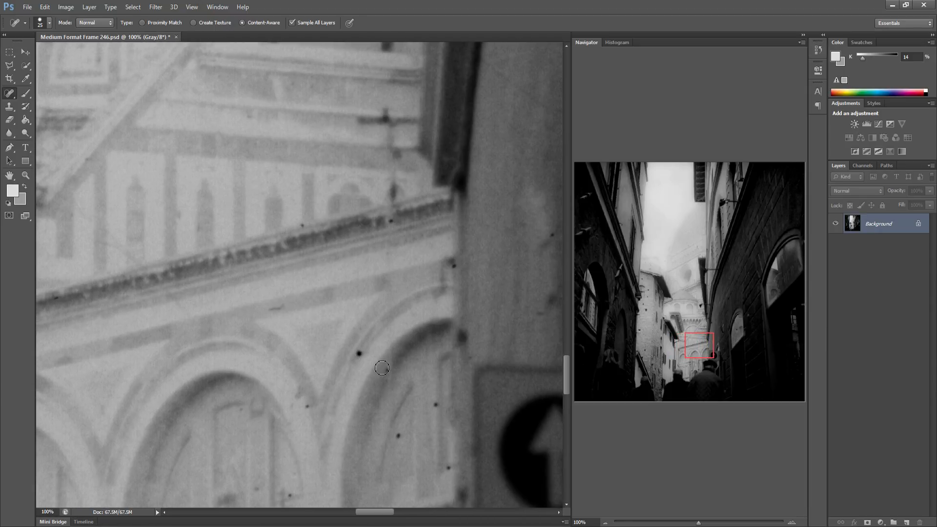
click(358, 353)
click(386, 370)
click(396, 438)
click(447, 466)
click(390, 225)
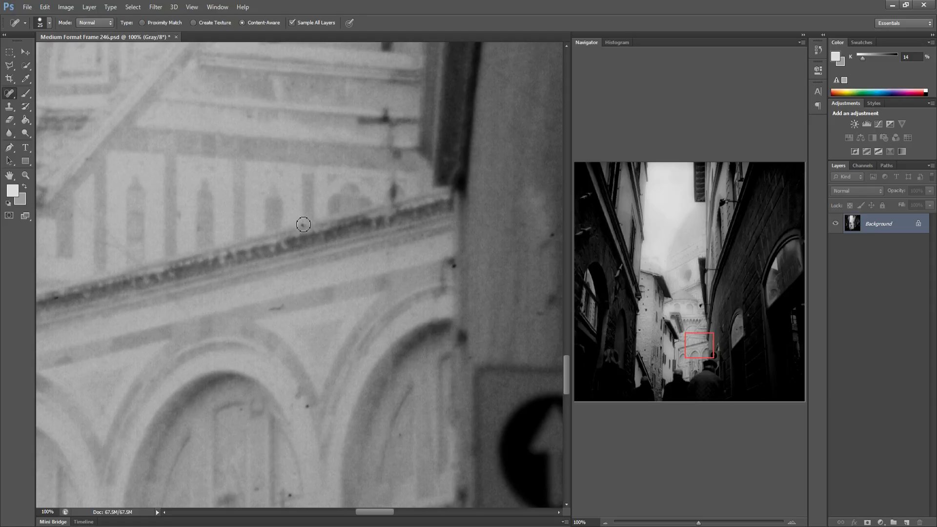
Heal the specks on the grey wall and pale arch above the one-way sign
drag(489, 279, 328, 274)
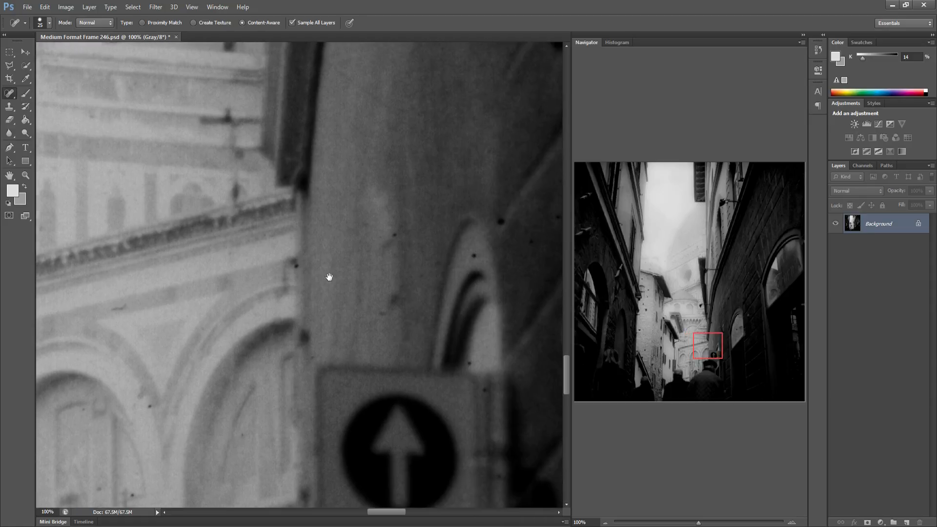
click(338, 246)
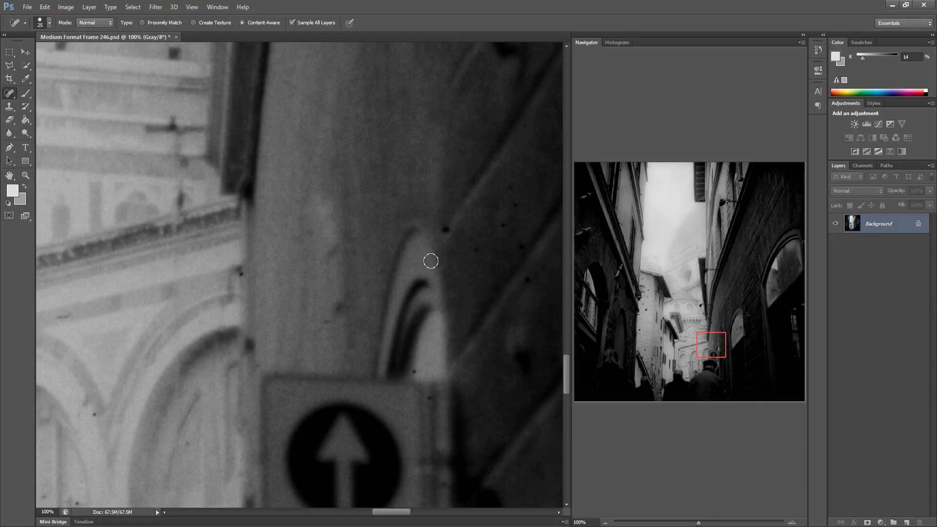
click(445, 229)
click(503, 226)
click(514, 205)
click(509, 189)
click(520, 248)
click(527, 279)
Scan the dark right doorway and the lower left corner of the frame for specks
mouse_move(472, 263)
mouse_down()
mouse_move(294, 268)
mouse_move(244, 280)
mouse_up()
mouse_move(429, 300)
mouse_down()
mouse_move(213, 308)
mouse_move(307, 301)
mouse_up()
drag(513, 295, 295, 297)
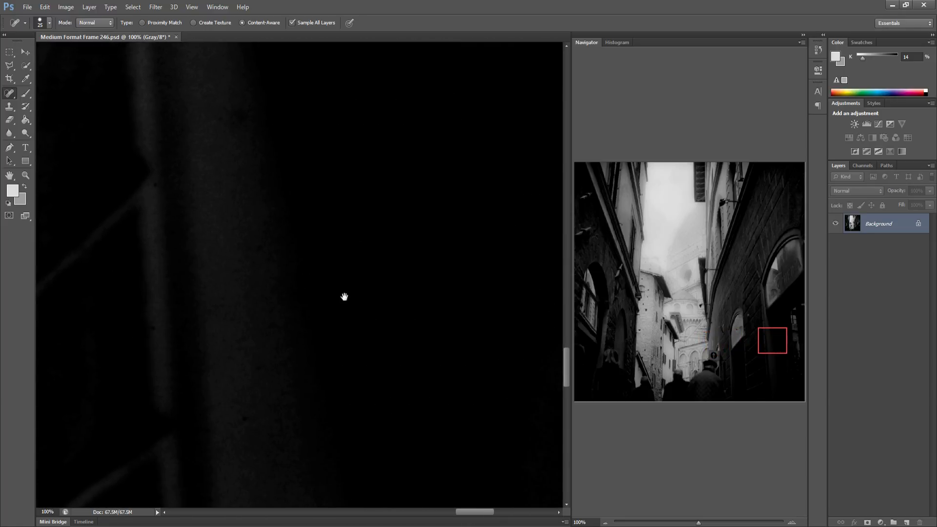
drag(514, 326, 272, 309)
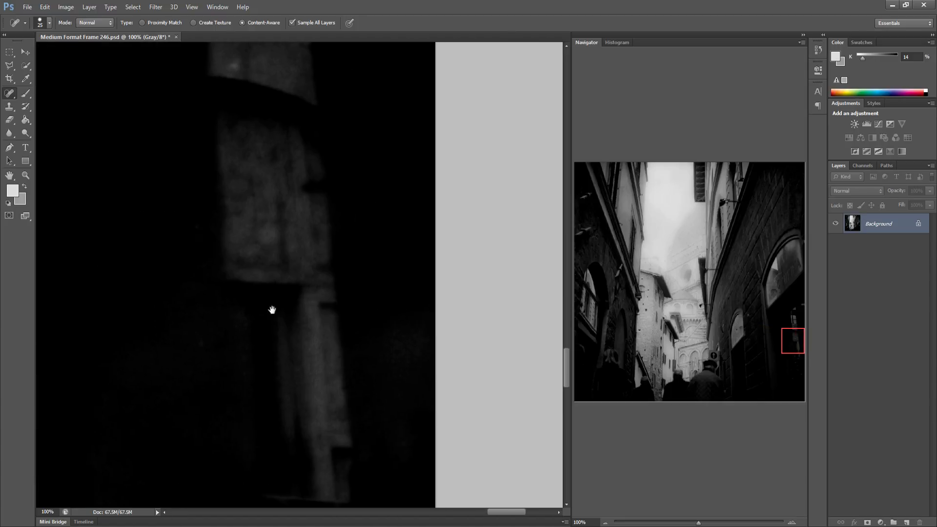
drag(373, 303, 306, 297)
drag(617, 339, 583, 359)
mouse_move(313, 330)
mouse_down()
mouse_move(329, 257)
mouse_move(259, 247)
mouse_move(278, 257)
mouse_up()
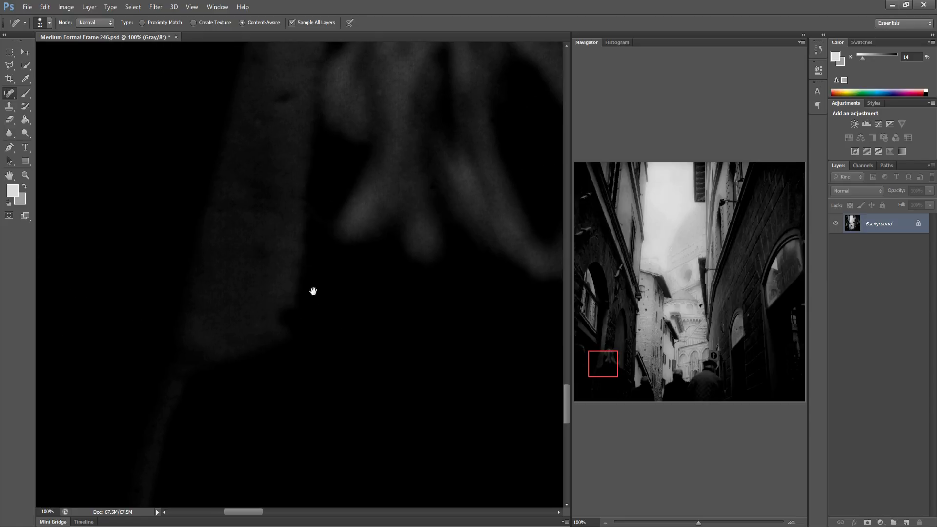
Heal the specks on the pale wall beneath the sloping eave in the lower left alley
drag(311, 291, 222, 294)
drag(376, 286, 291, 279)
drag(481, 275, 414, 272)
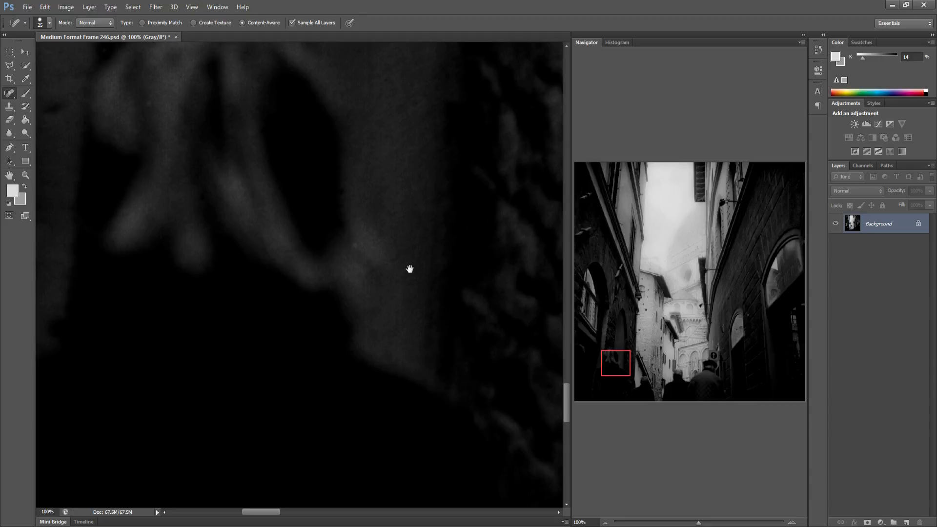
mouse_move(409, 269)
mouse_down()
mouse_move(307, 277)
mouse_move(266, 254)
mouse_move(244, 343)
mouse_up()
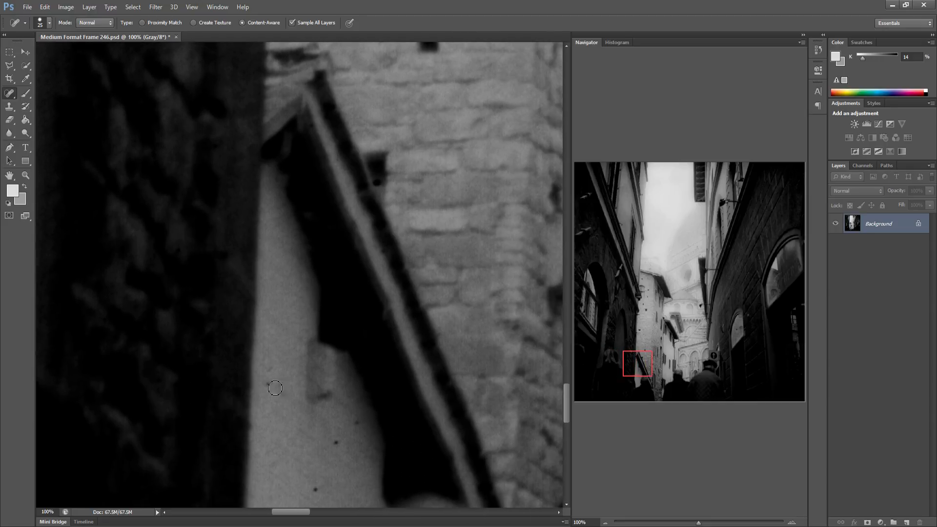
click(336, 443)
click(357, 423)
click(316, 490)
Heal the specks along the stone wall edge beside the pale building
scroll(340, 475, right, 10)
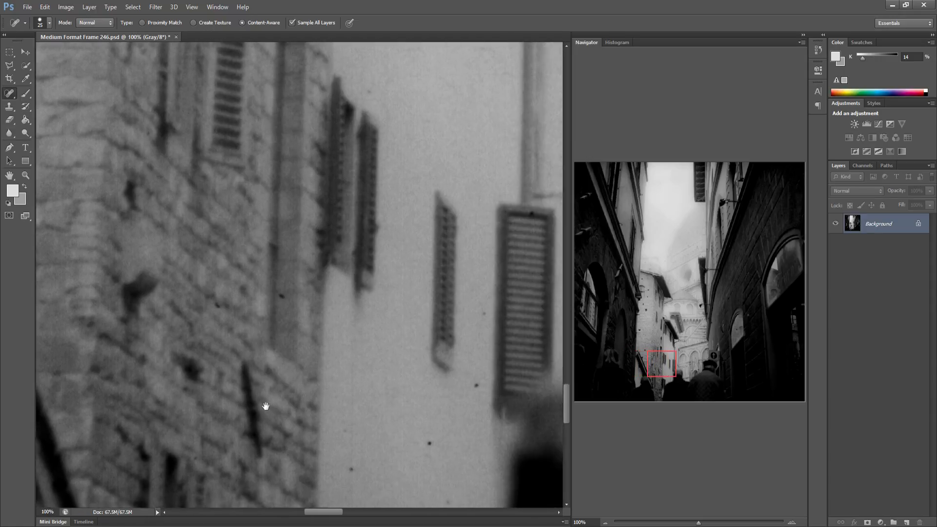
drag(266, 406, 162, 349)
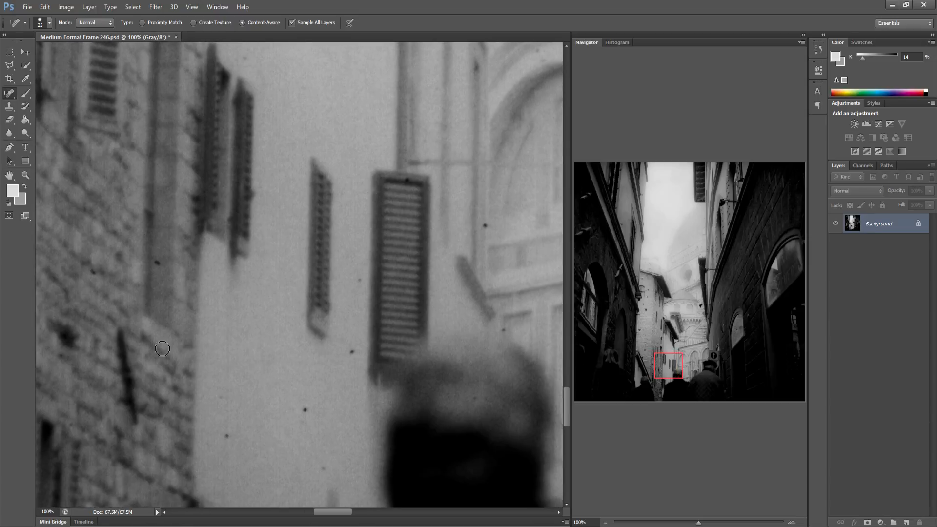
click(92, 270)
click(157, 262)
Heal the specks around the shutters on the pale building facade down the alley
click(672, 233)
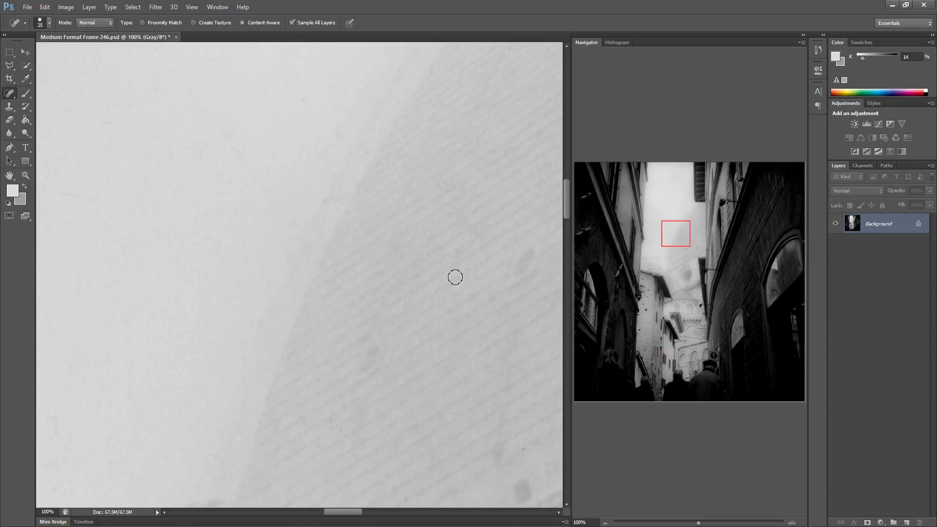
drag(455, 277, 307, 130)
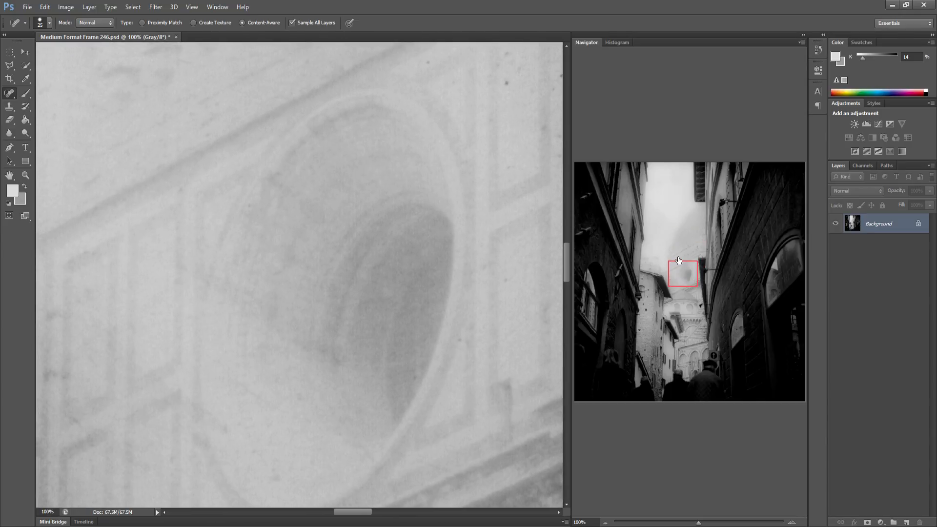
drag(679, 260, 668, 350)
drag(339, 299, 465, 300)
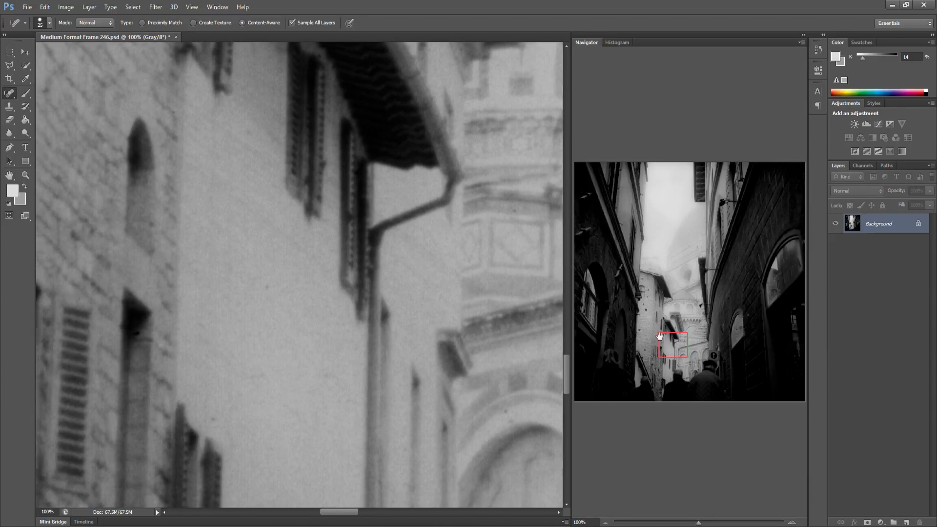
drag(660, 337, 631, 345)
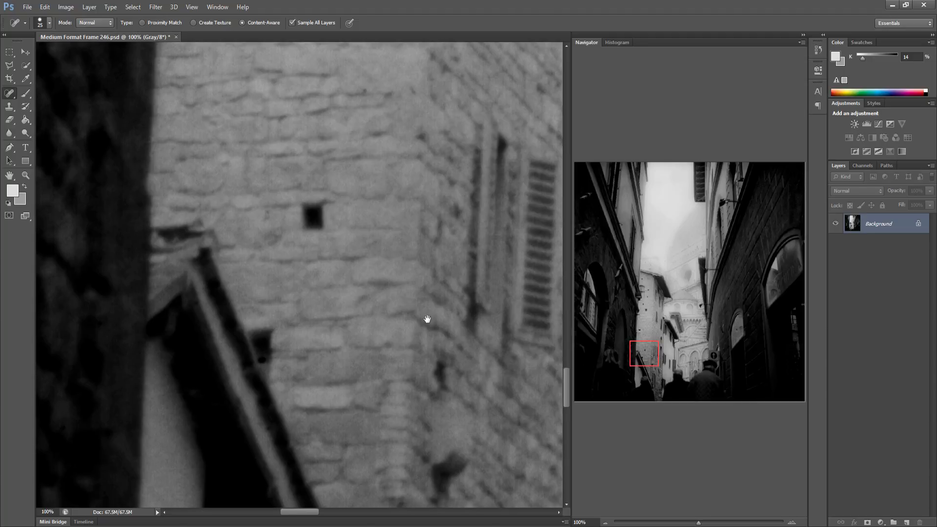
mouse_move(427, 319)
mouse_down()
mouse_move(373, 325)
mouse_move(328, 307)
mouse_move(360, 356)
mouse_move(319, 317)
mouse_move(268, 296)
mouse_up()
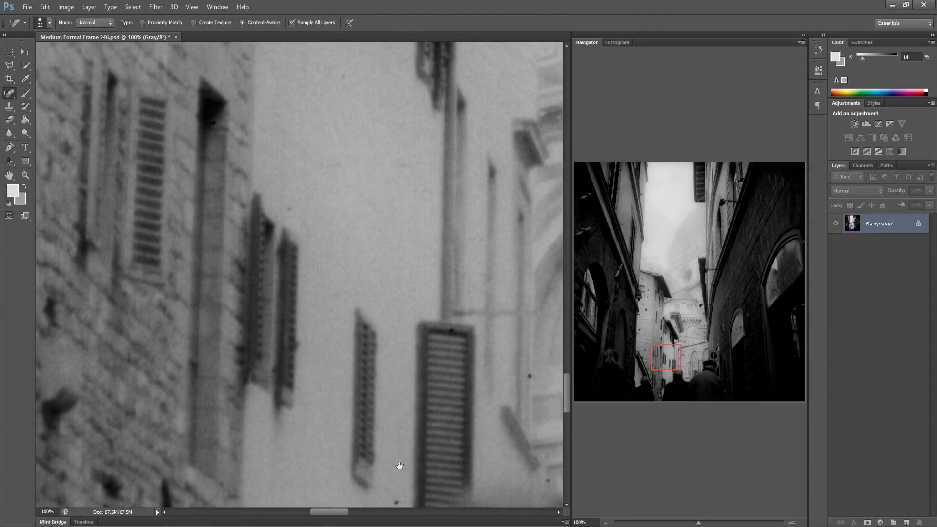
drag(399, 466, 399, 431)
drag(390, 465, 395, 465)
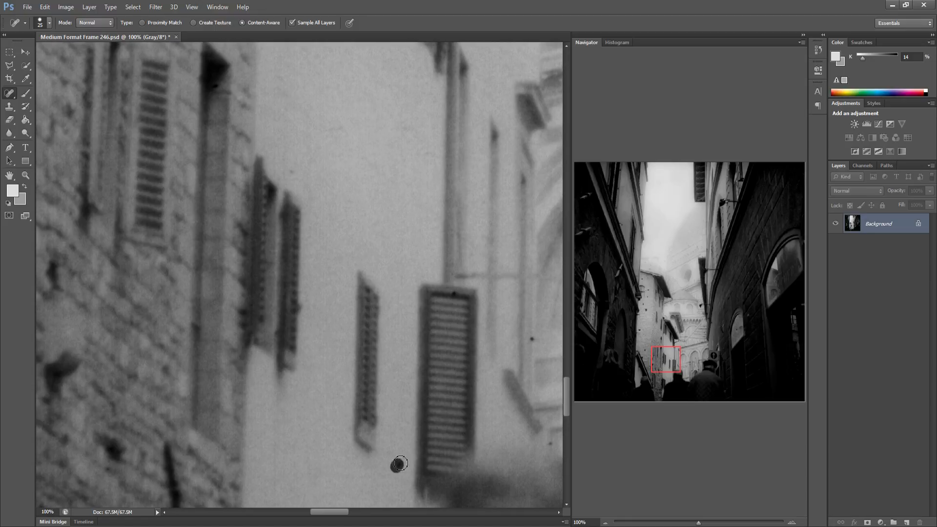
click(453, 294)
drag(498, 409, 376, 377)
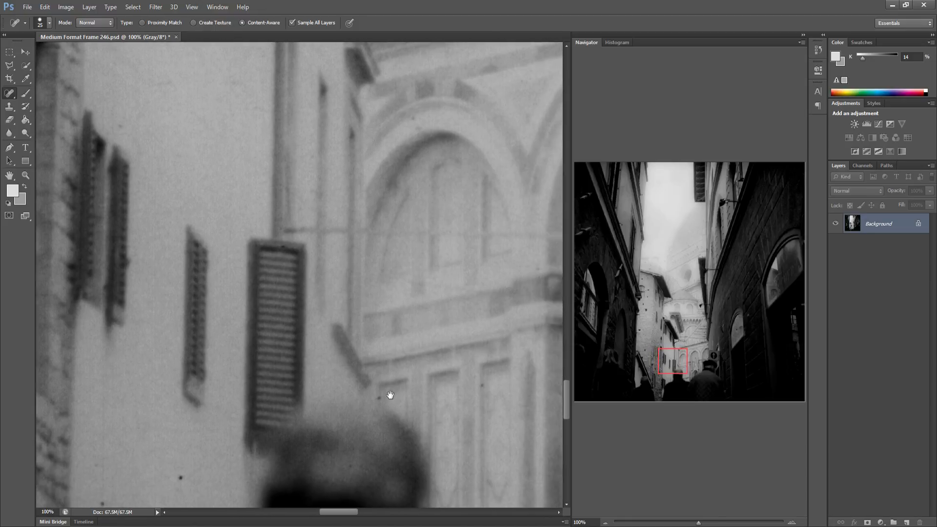
click(177, 477)
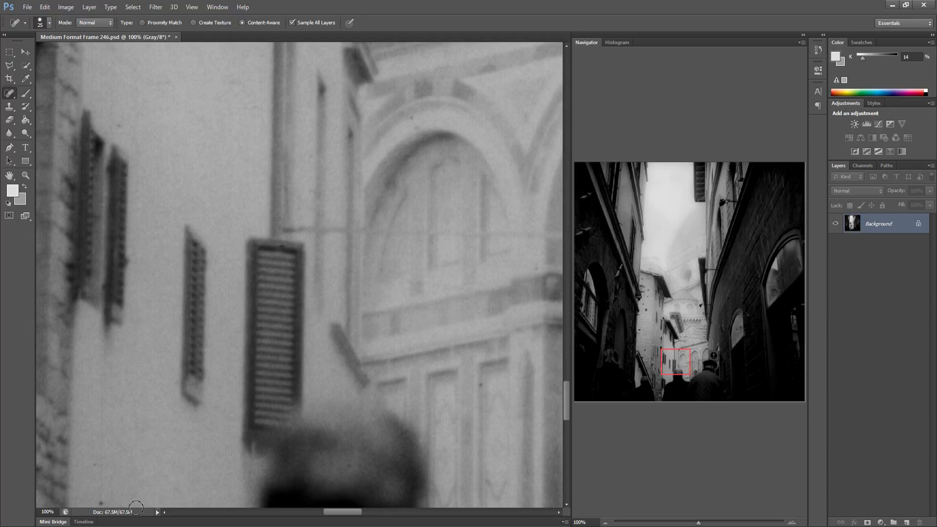
Scan the cathedral doorway, the sign, the figures and the dark street bottom for remaining specks
drag(242, 433, 138, 429)
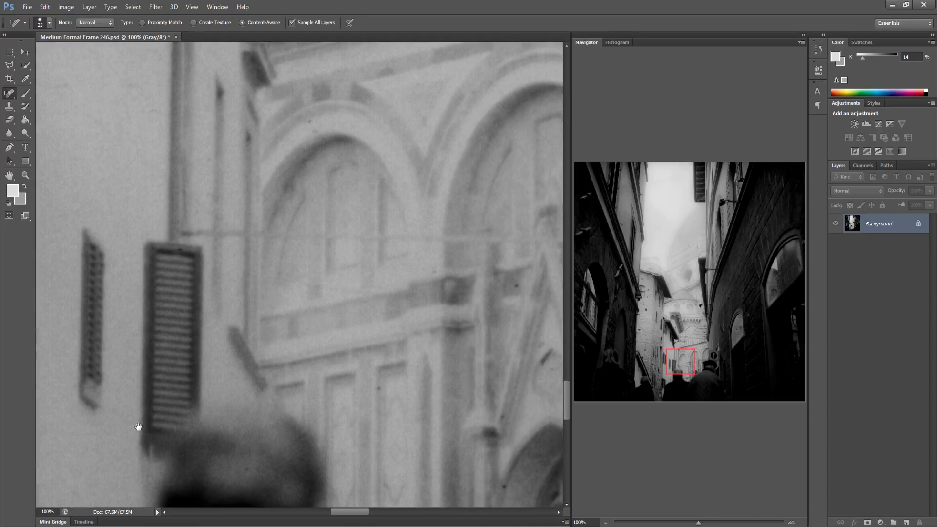
drag(328, 373, 220, 393)
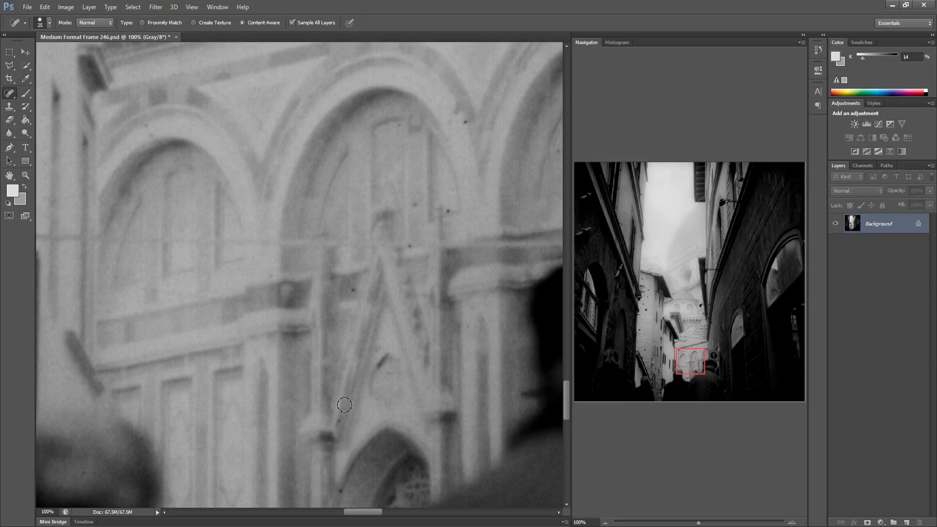
drag(321, 390, 151, 360)
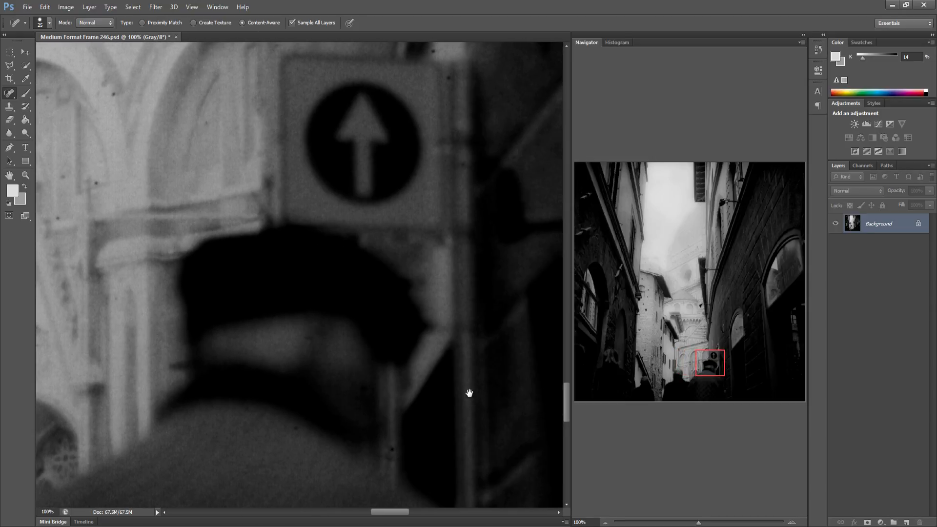
mouse_move(368, 429)
mouse_down()
mouse_move(391, 448)
mouse_move(330, 424)
mouse_move(385, 385)
mouse_up()
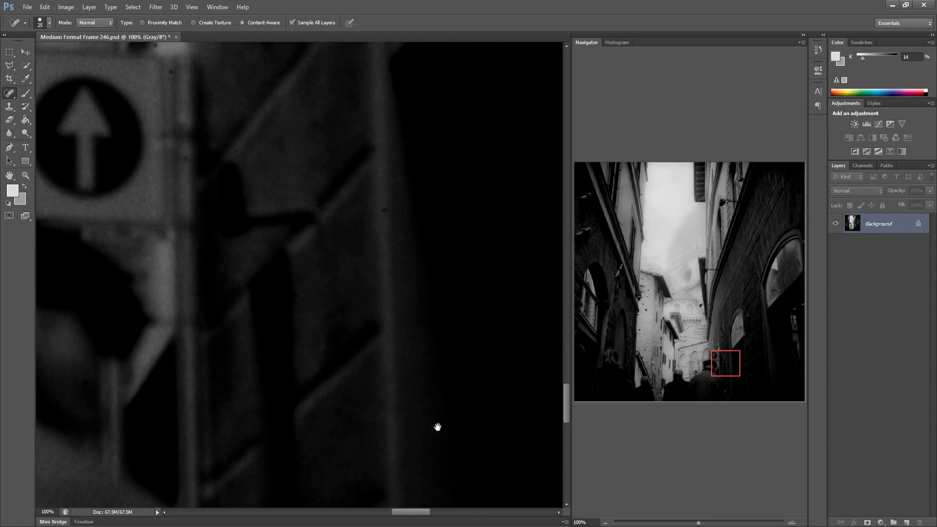
drag(437, 427, 269, 394)
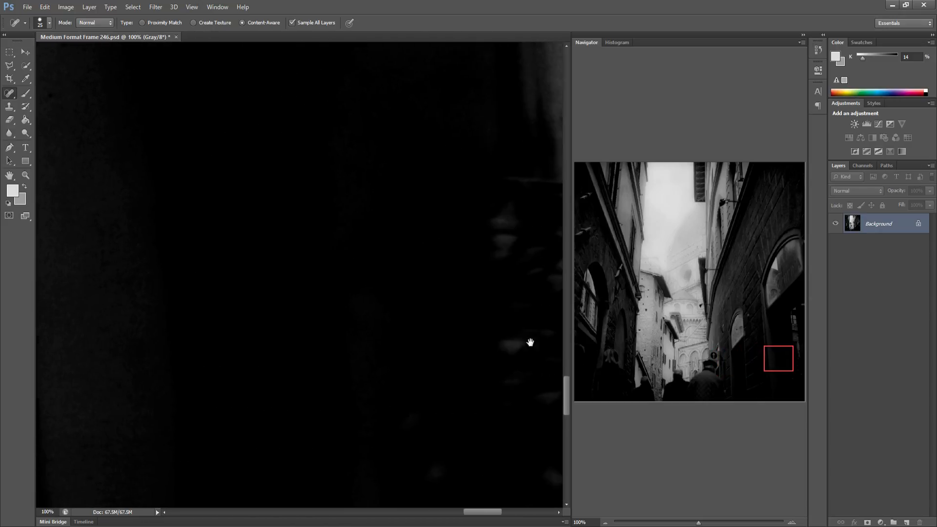
click(786, 356)
click(599, 380)
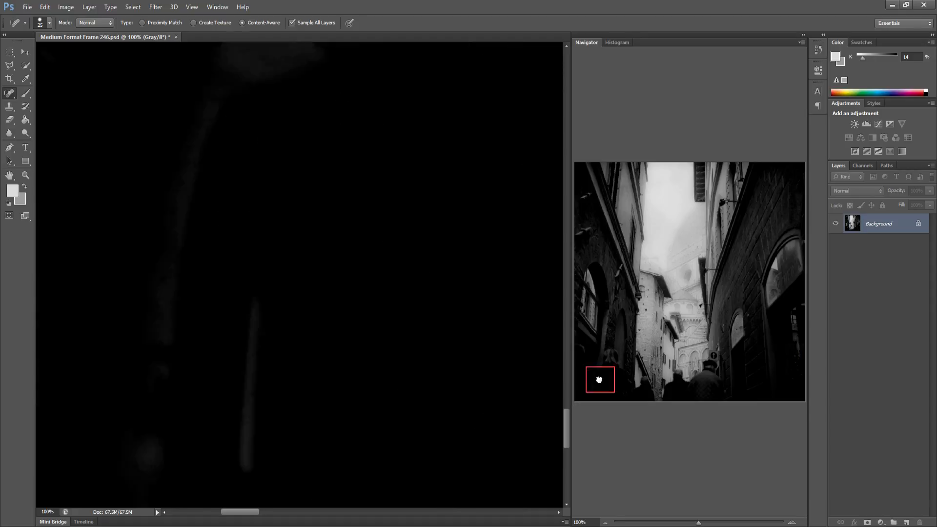
drag(599, 380, 570, 387)
drag(351, 386, 264, 356)
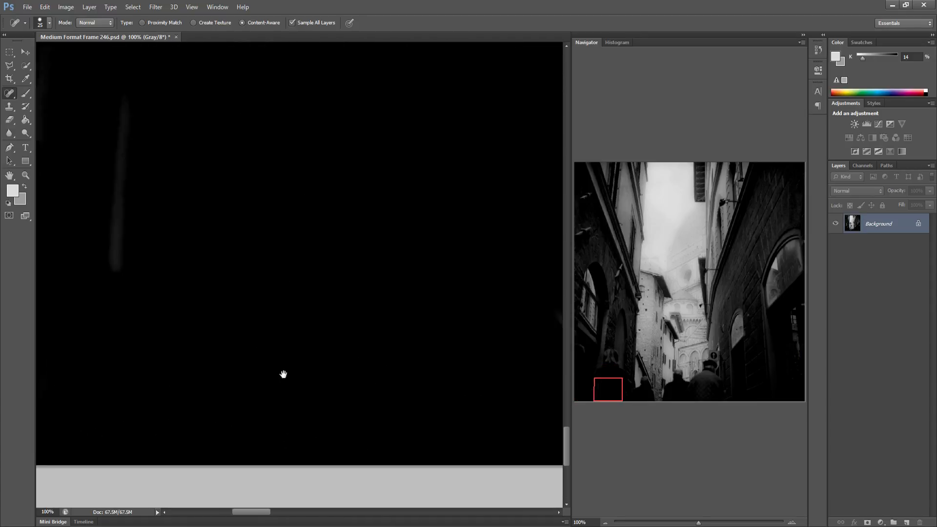
drag(352, 368, 194, 366)
drag(312, 375, 145, 389)
drag(334, 365, 268, 370)
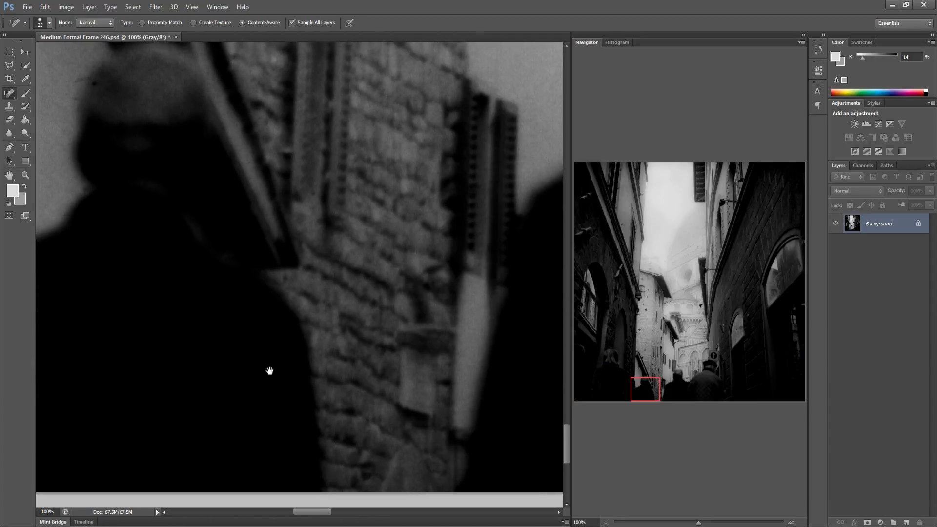
drag(303, 396, 162, 400)
drag(432, 418, 93, 402)
drag(382, 404, 197, 392)
drag(353, 397, 230, 398)
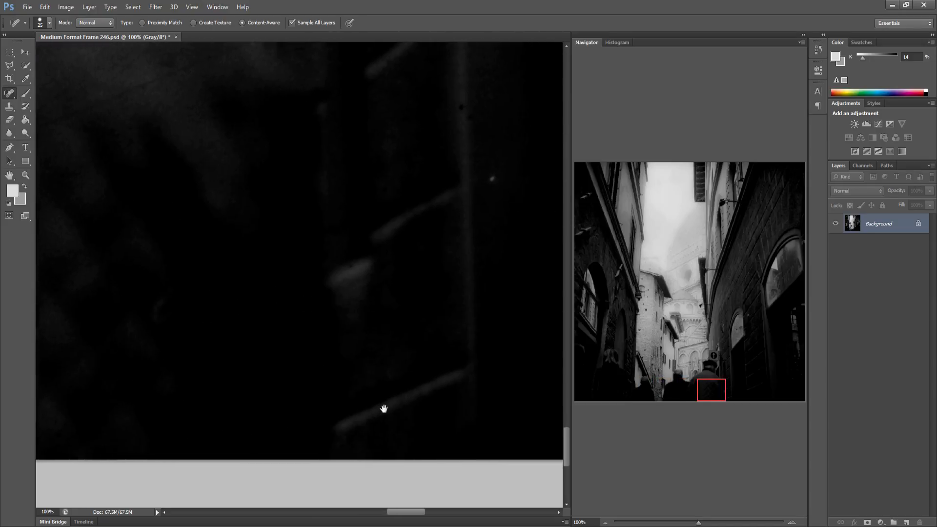
drag(385, 408, 310, 410)
drag(430, 414, 195, 384)
drag(361, 414, 218, 408)
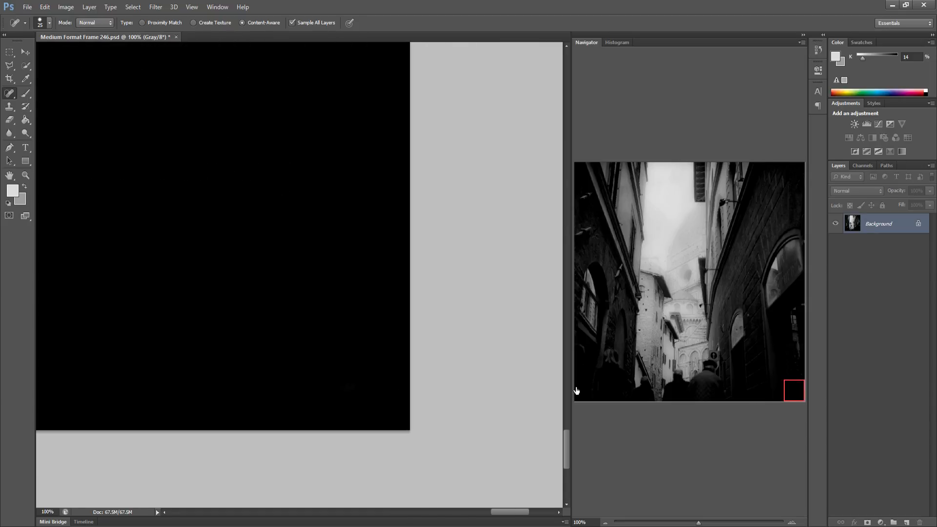
Heal the last specks on the cathedral's lower arches and save the file
click(686, 356)
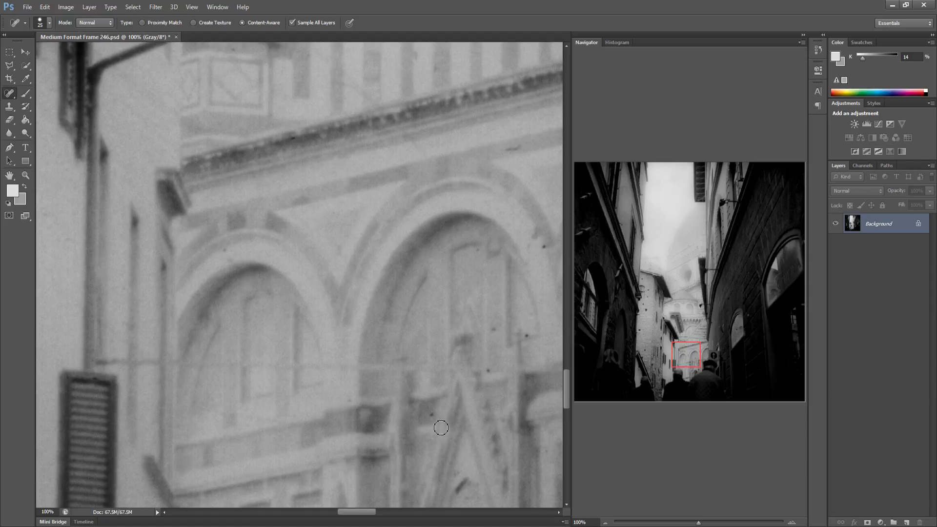
click(432, 414)
click(489, 371)
key(ctrl+0)
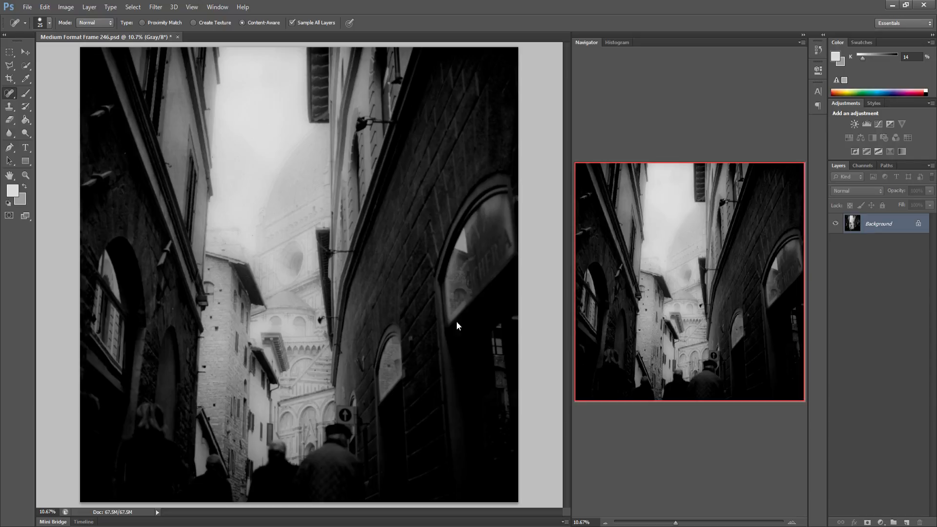
key(ctrl+s)
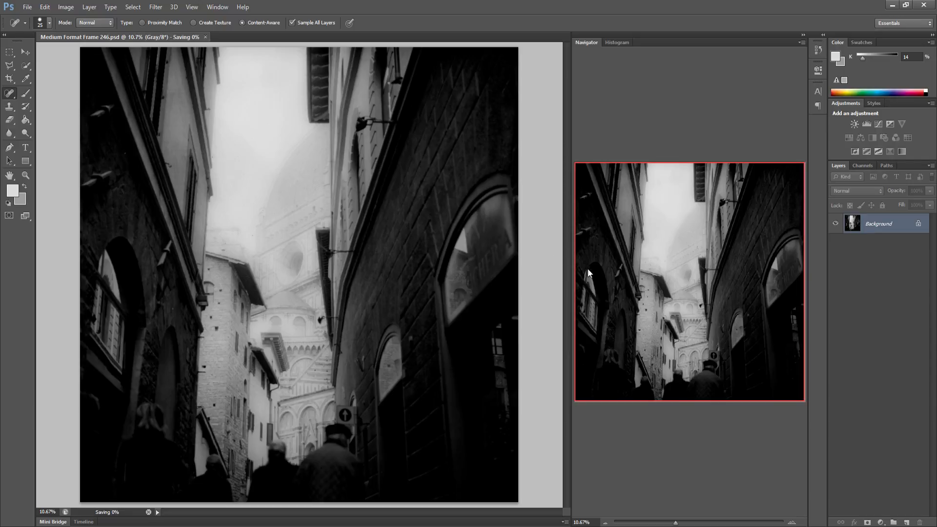
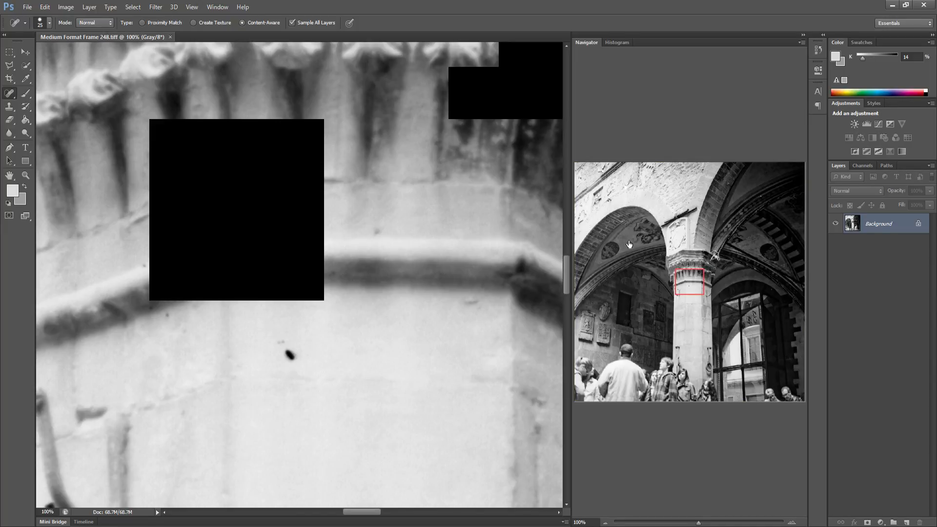
Spot-heal dust specks across the upper-left corner of the carved stone wall with the Content-Aware Spot Healing Brush
click(579, 169)
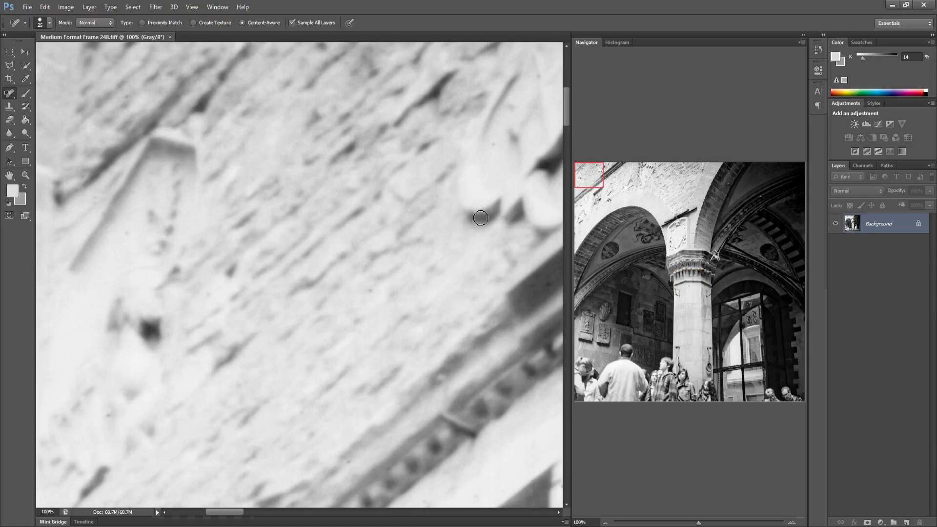
drag(279, 172, 322, 236)
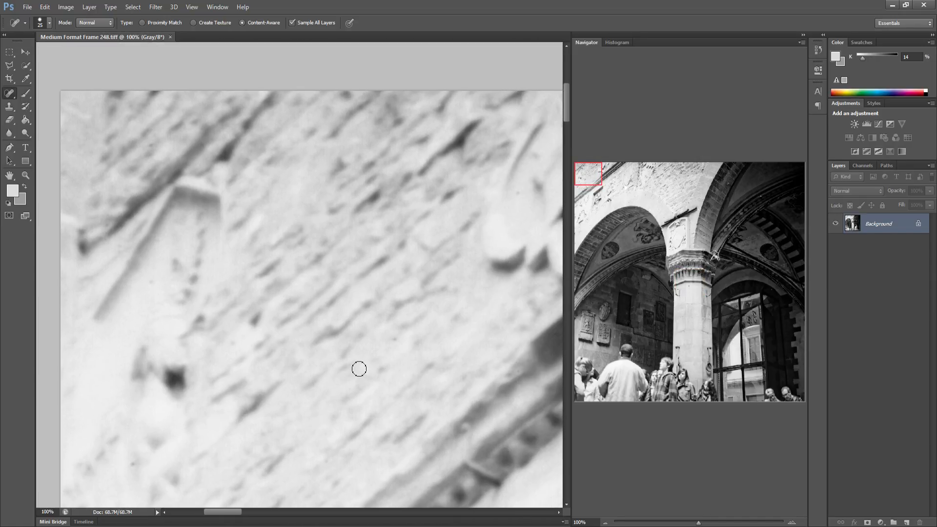
drag(353, 374, 186, 264)
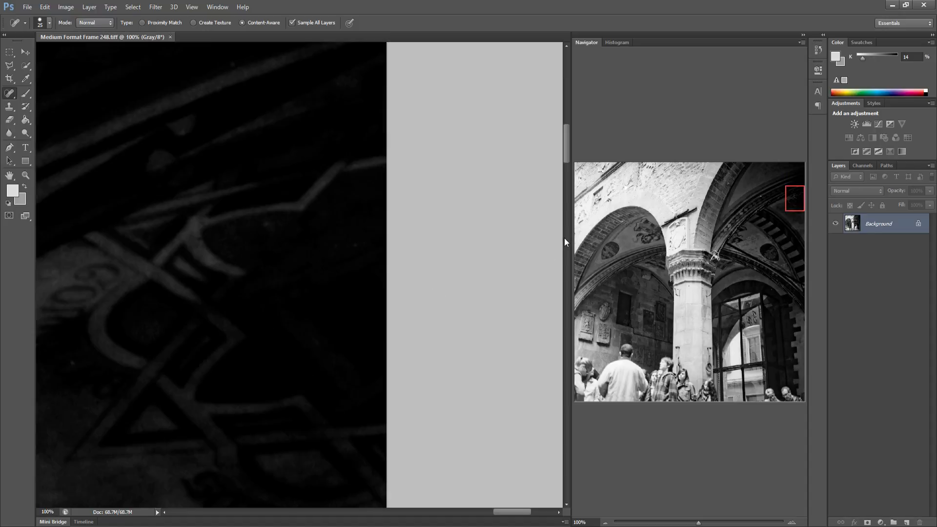
click(575, 206)
drag(574, 207, 573, 209)
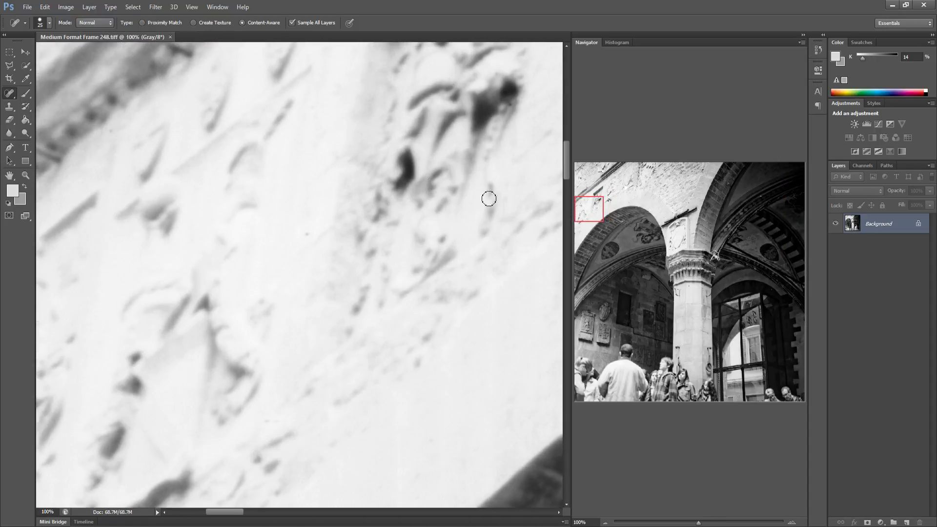
drag(179, 238, 205, 228)
drag(393, 193, 198, 224)
drag(251, 175, 174, 366)
drag(258, 275, 230, 278)
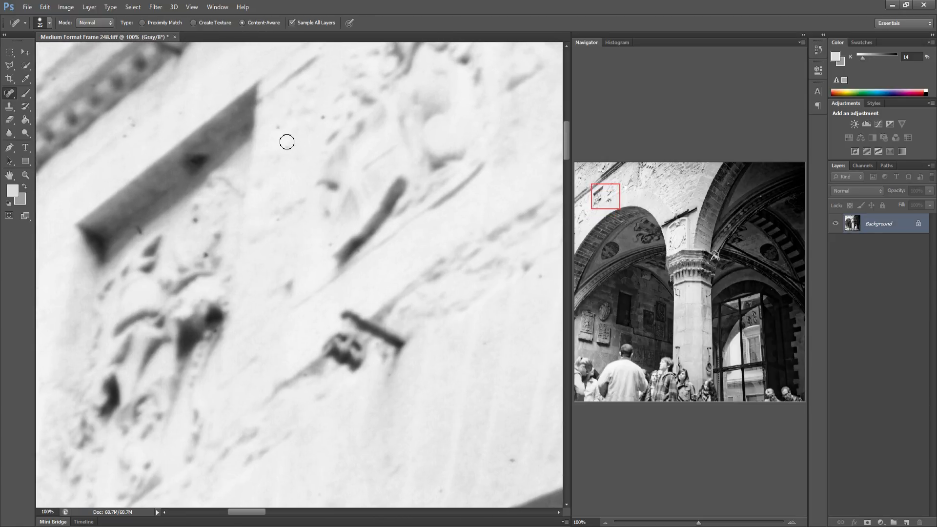
Spot-heal dust specks along the upper stone wall above the left arch, working toward the centre
drag(444, 309, 359, 318)
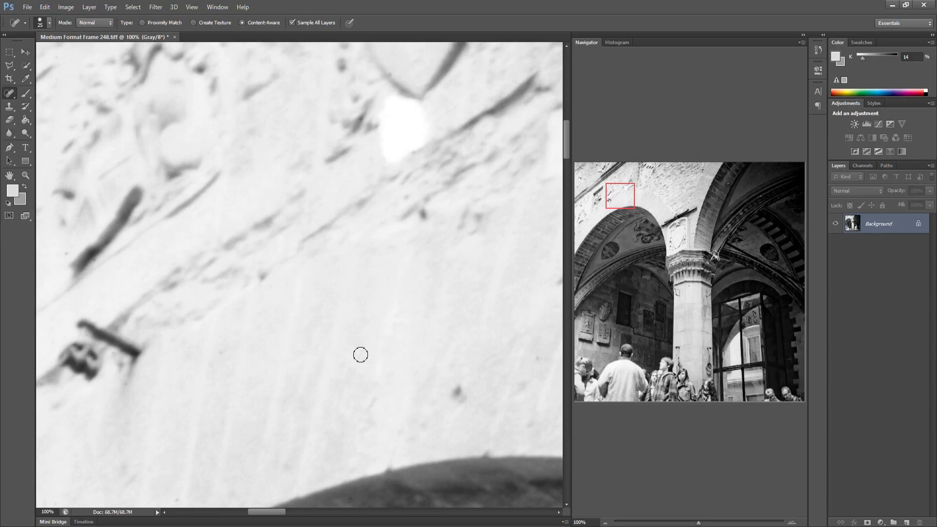
drag(360, 355, 281, 364)
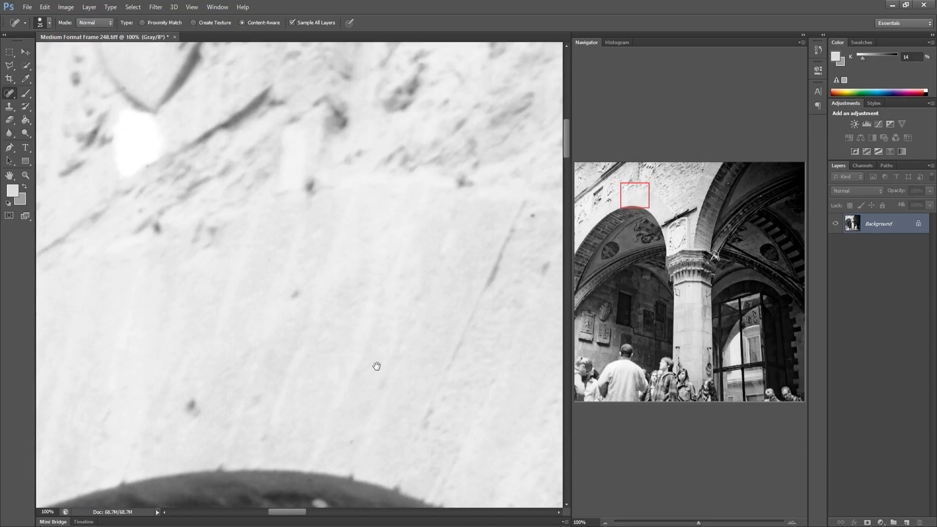
drag(376, 366, 285, 366)
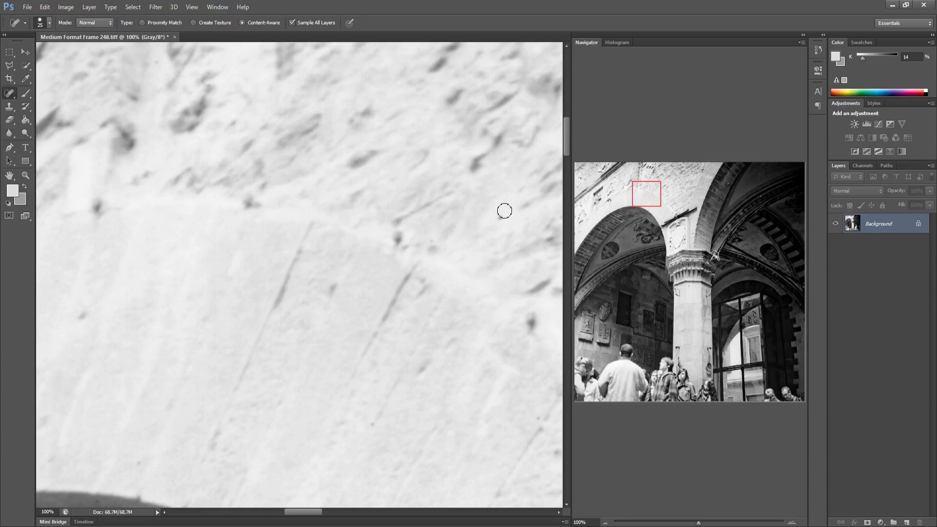
drag(389, 305, 344, 297)
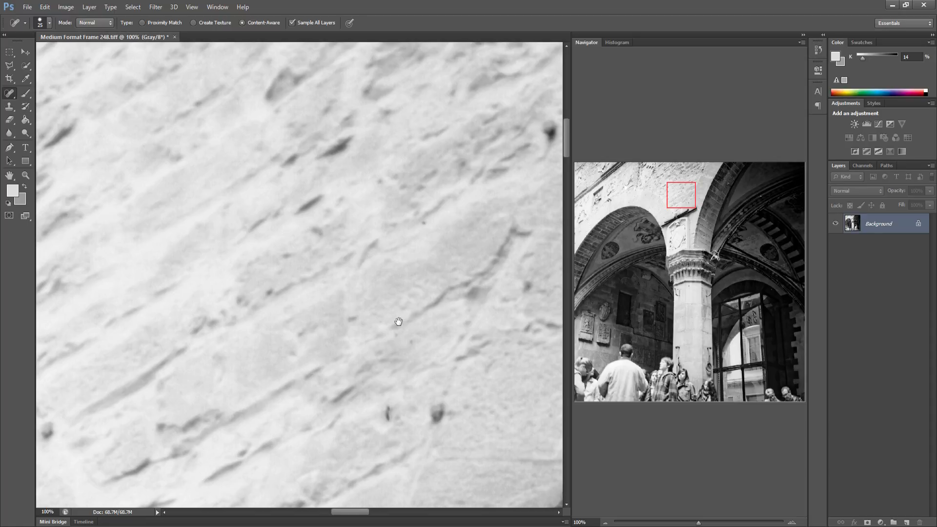
drag(398, 322, 288, 314)
drag(366, 309, 191, 310)
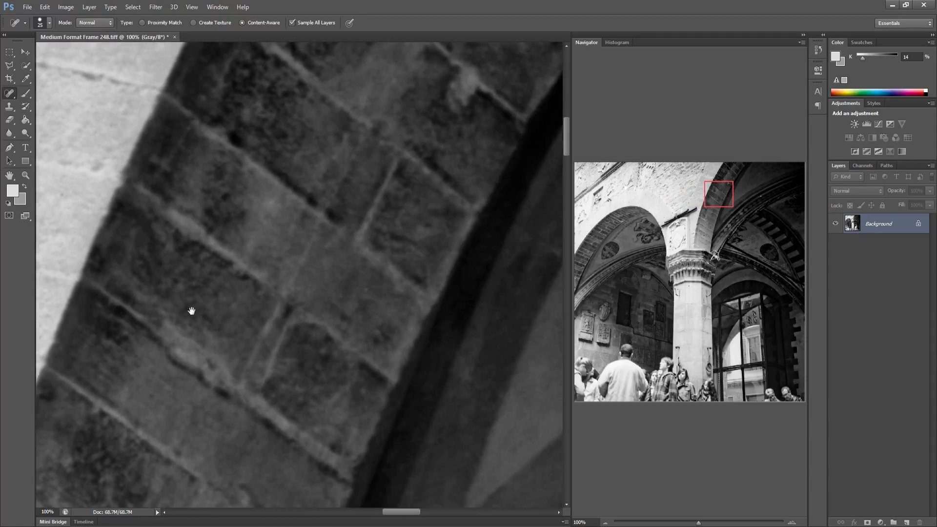
Spot-heal dust across the right vault, the left arch fresco and the shield above the column
drag(317, 331, 241, 310)
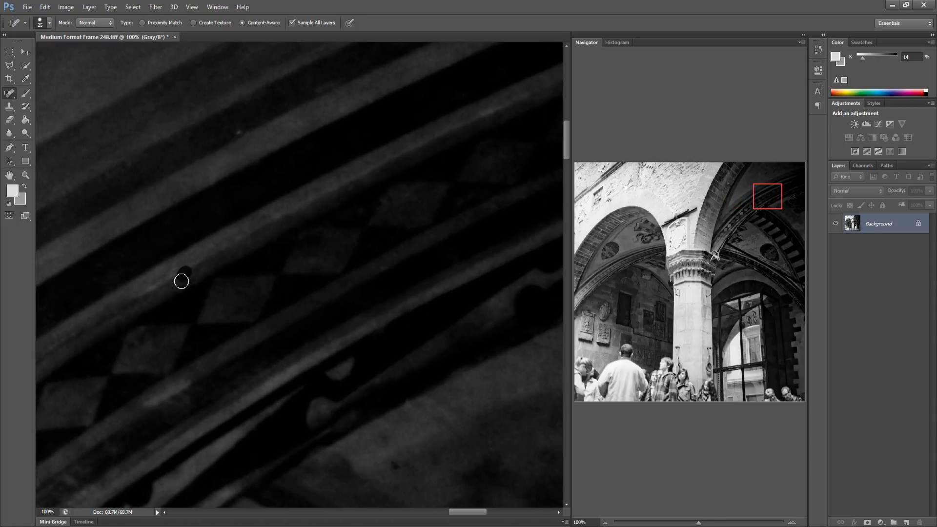
drag(402, 464, 177, 386)
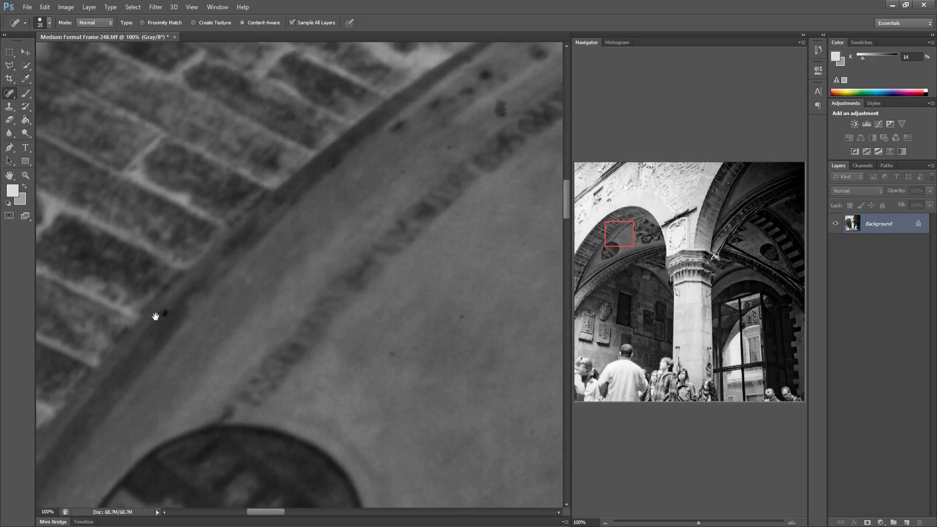
drag(301, 315, 167, 310)
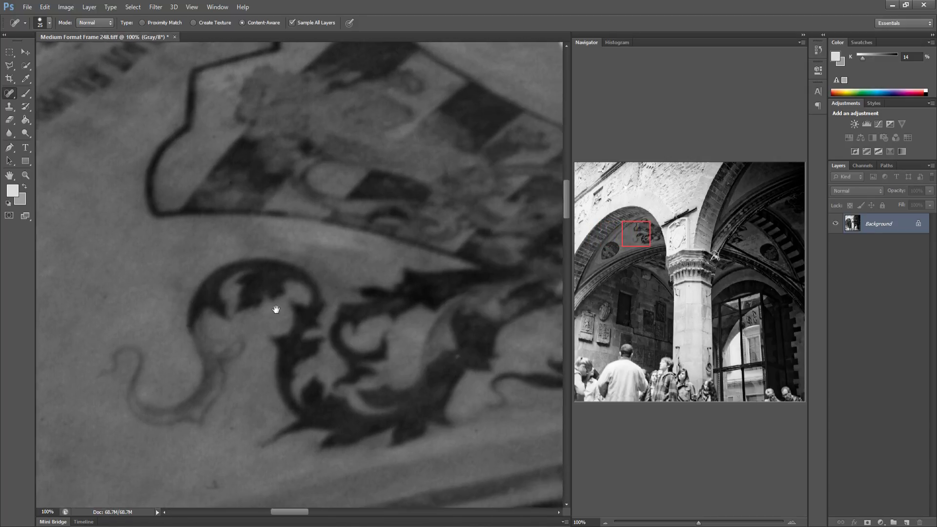
drag(273, 310, 170, 304)
drag(275, 303, 169, 297)
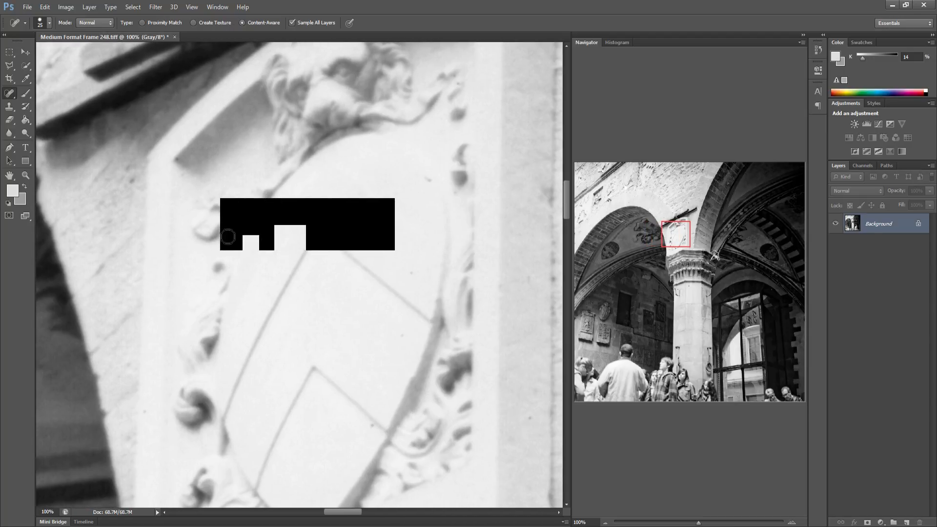
mouse_move(228, 237)
mouse_down()
mouse_move(309, 207)
mouse_move(354, 216)
mouse_move(388, 198)
mouse_up()
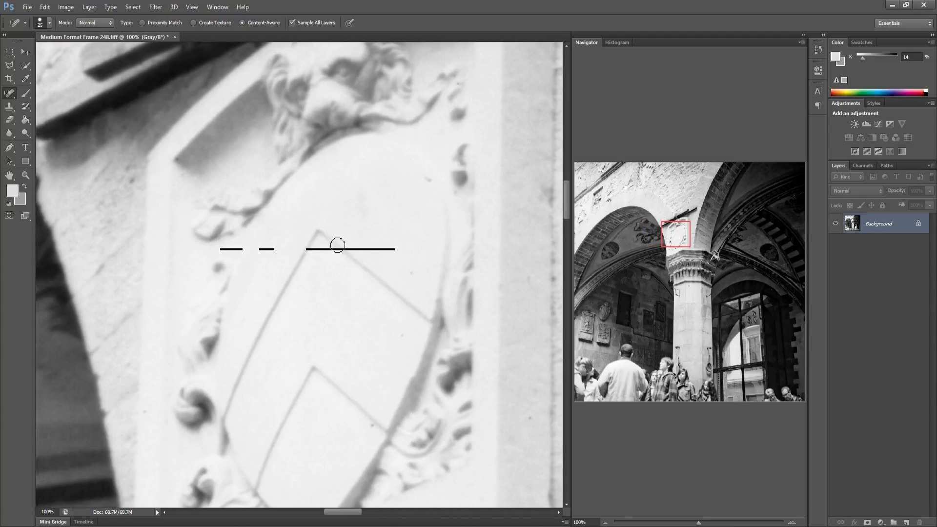
drag(335, 225, 209, 272)
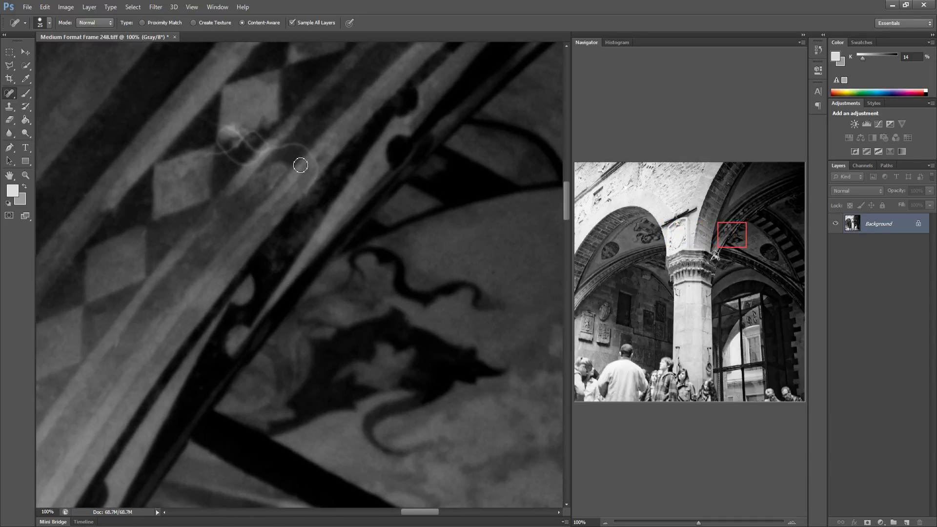
Heal the bright curved scratch on the right vault's decorated band
mouse_move(309, 193)
mouse_down()
mouse_move(303, 150)
mouse_move(320, 168)
mouse_up()
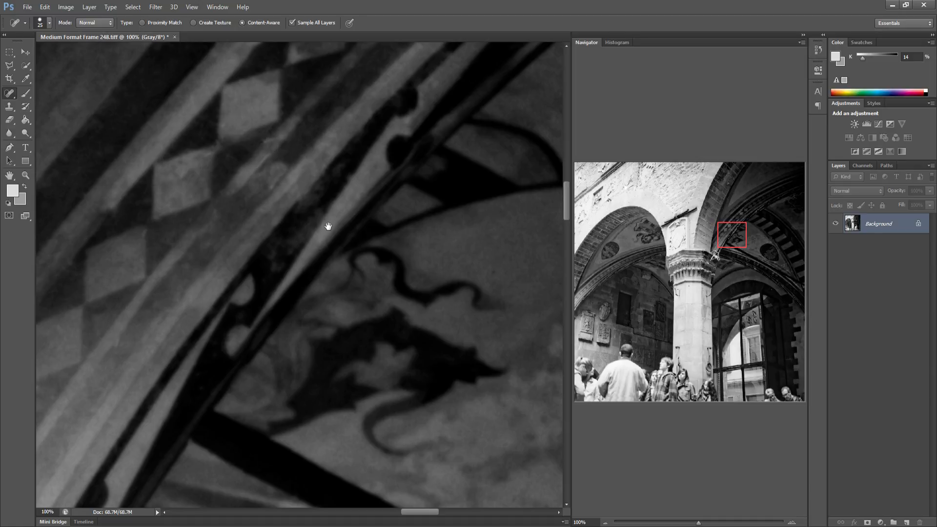
drag(328, 227, 148, 233)
drag(306, 257, 51, 204)
drag(361, 276, 66, 235)
drag(329, 260, 15, 259)
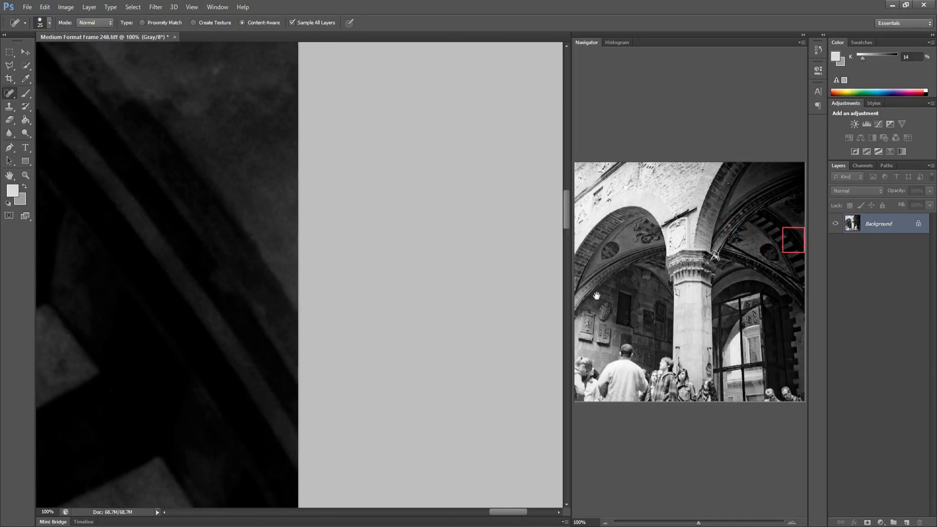
Spot-heal specks along the far-right dark vault edge
click(589, 263)
drag(230, 258, 37, 266)
drag(432, 280, 63, 266)
drag(414, 282, 186, 267)
drag(371, 275, 151, 266)
drag(342, 283, 136, 278)
mouse_move(411, 288)
mouse_down()
mouse_move(283, 280)
mouse_move(163, 287)
mouse_up()
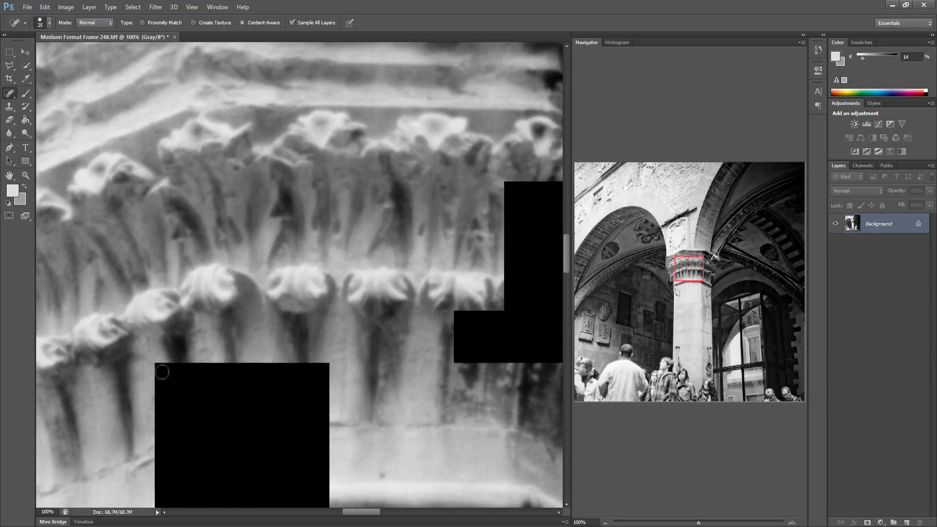
Spot-heal dust specks on the carved column capital
mouse_move(162, 373)
mouse_down()
mouse_move(222, 440)
mouse_move(294, 488)
mouse_move(320, 496)
mouse_up()
drag(314, 366, 313, 462)
drag(366, 376, 196, 399)
mouse_move(503, 378)
mouse_down()
mouse_move(332, 211)
mouse_move(338, 221)
mouse_up()
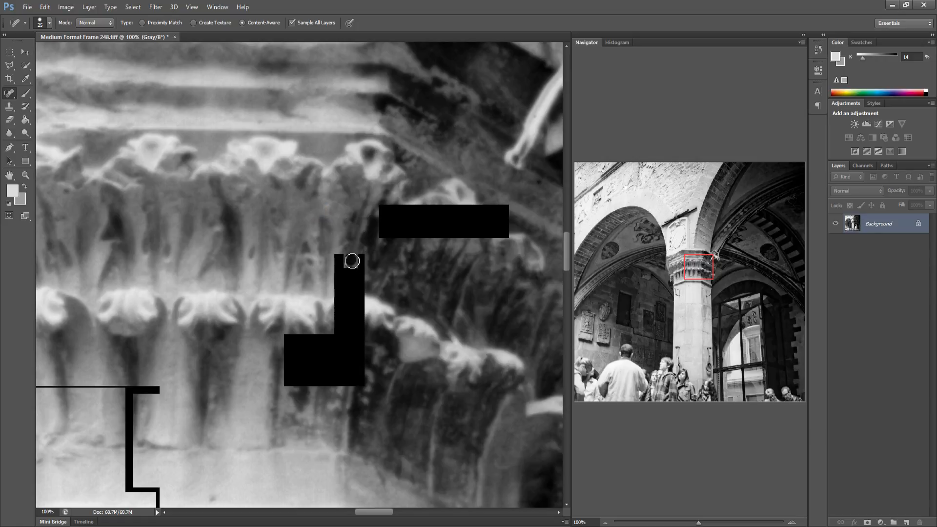
mouse_move(351, 262)
mouse_down()
mouse_move(347, 325)
mouse_move(301, 378)
mouse_up()
mouse_move(418, 219)
mouse_down()
mouse_move(450, 233)
mouse_move(502, 228)
mouse_up()
drag(446, 275, 303, 271)
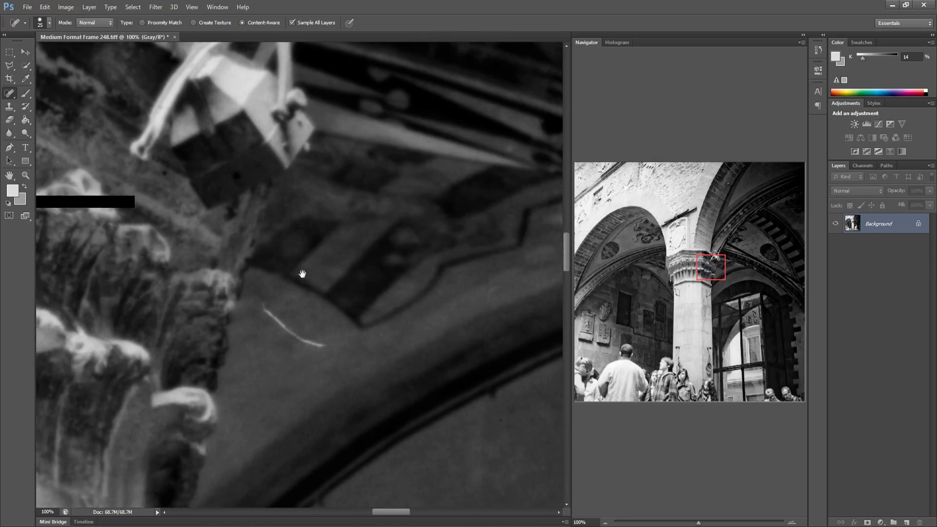
Heal the white scratch on the arch beside the capital and the dark speck on the right vault
mouse_move(186, 303)
mouse_down()
mouse_move(255, 338)
mouse_move(209, 326)
mouse_up()
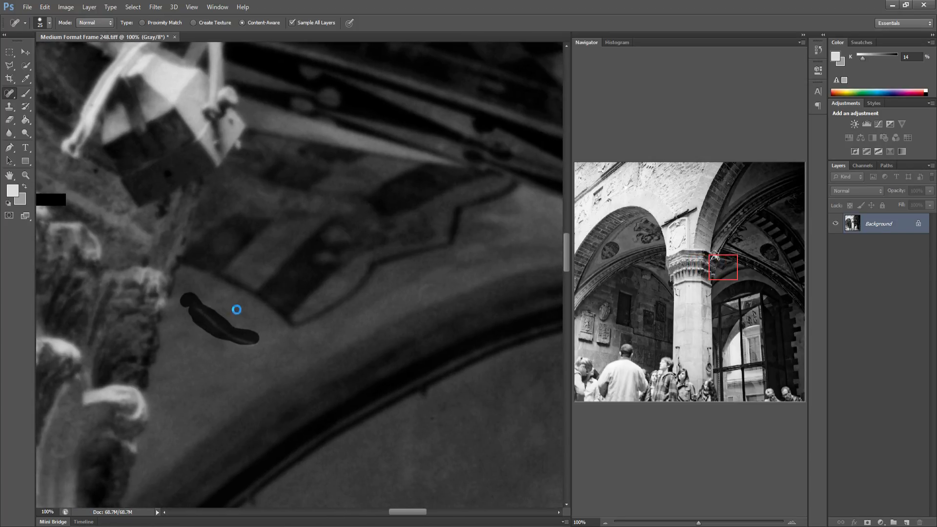
drag(413, 404, 247, 360)
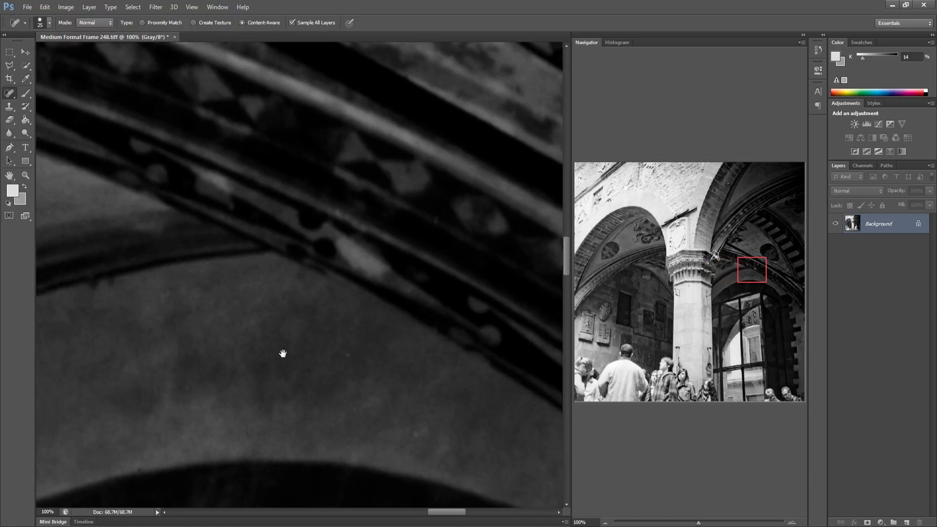
drag(386, 347, 173, 339)
drag(225, 466, 250, 463)
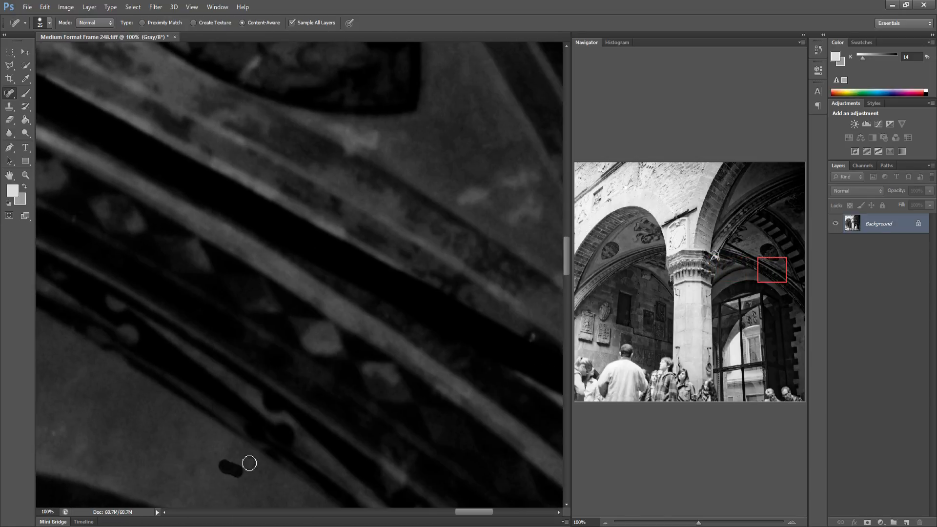
drag(355, 397, 253, 389)
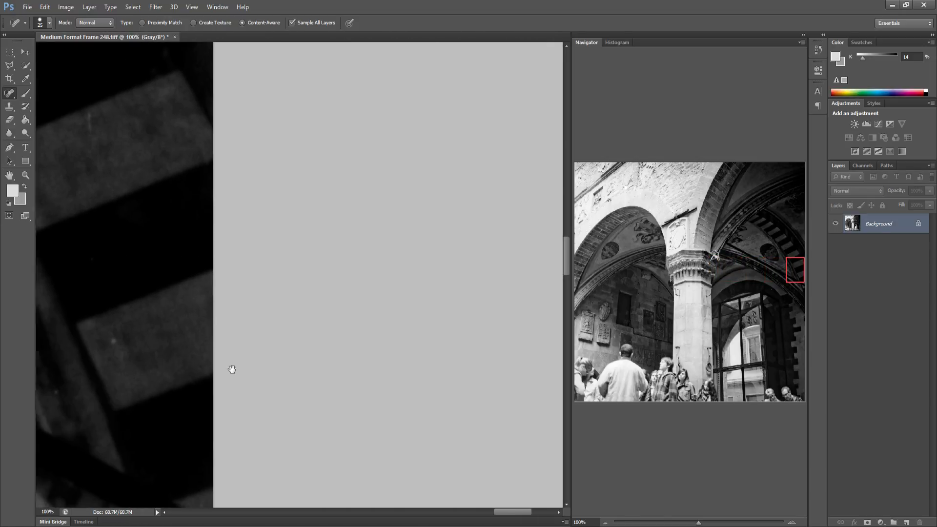
Spot-heal specks on the dark left wall around the oval coat of arms
drag(599, 294, 589, 296)
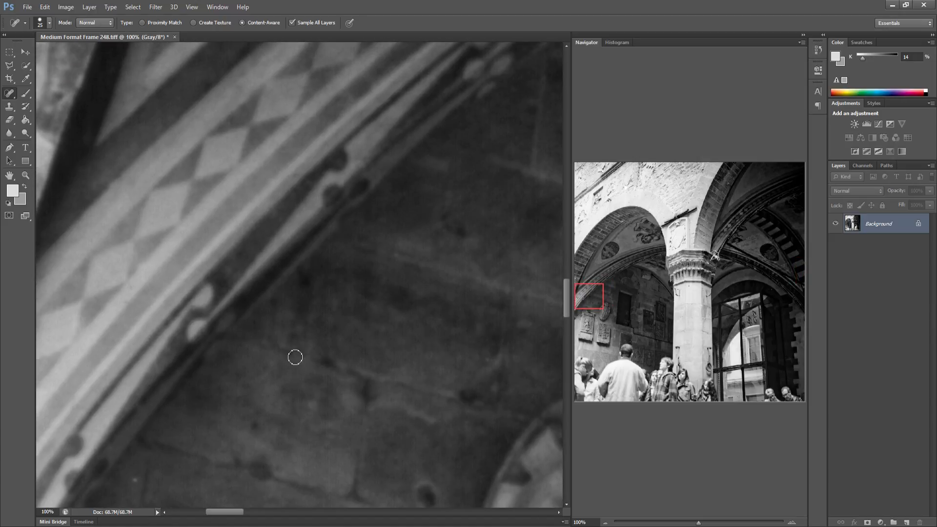
drag(294, 357, 242, 300)
drag(146, 406, 158, 415)
mouse_move(276, 414)
mouse_down()
mouse_move(228, 393)
mouse_move(95, 372)
mouse_up()
drag(364, 385, 172, 356)
drag(239, 174, 248, 175)
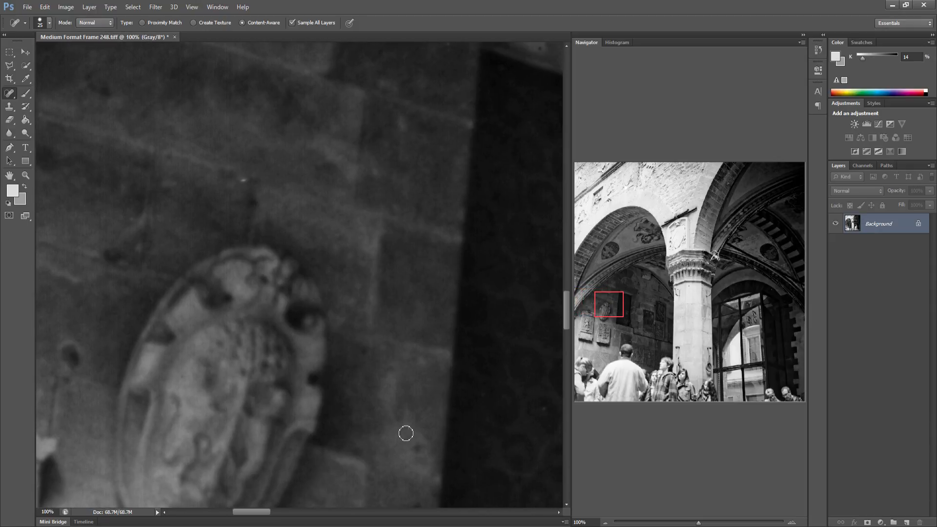
drag(406, 433, 382, 341)
drag(382, 419, 383, 419)
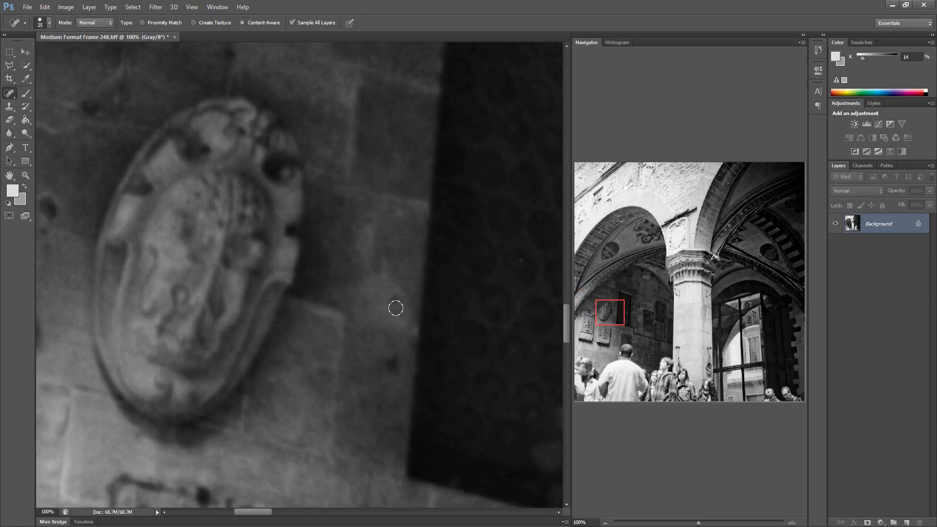
Spot-heal dust spots on the dark wall and the central column shaft
drag(404, 345, 222, 329)
drag(408, 322, 243, 316)
mouse_move(437, 358)
mouse_down()
mouse_move(278, 376)
mouse_move(280, 385)
mouse_move(195, 383)
mouse_up()
drag(429, 370, 259, 358)
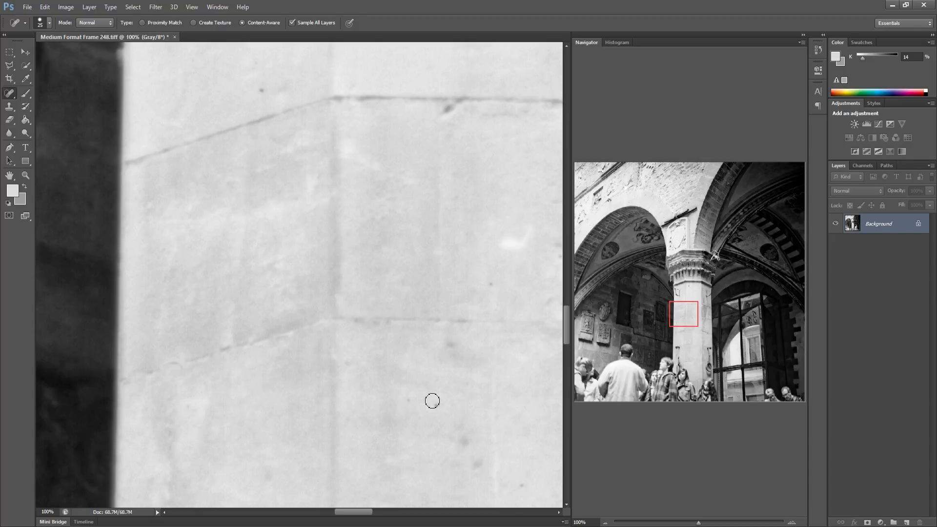
drag(406, 398, 377, 408)
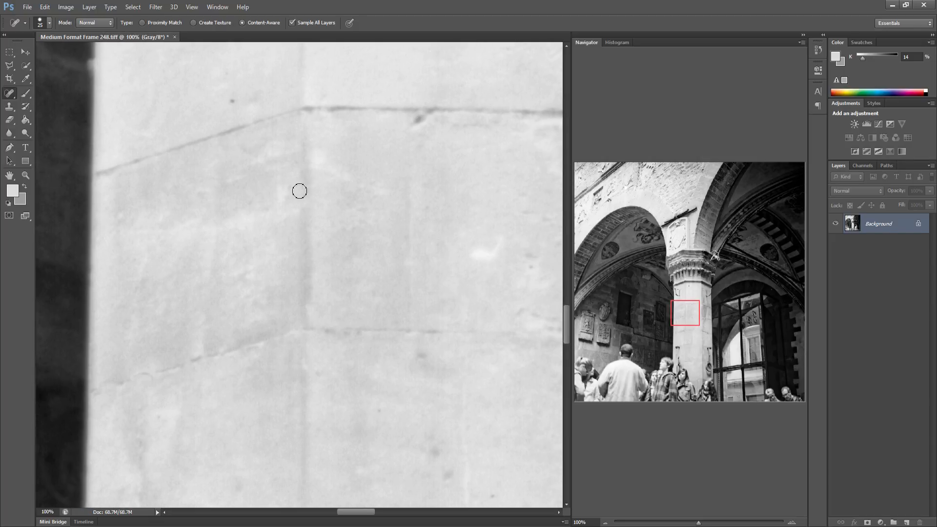
click(227, 101)
click(448, 473)
key(space)
drag(495, 414, 343, 418)
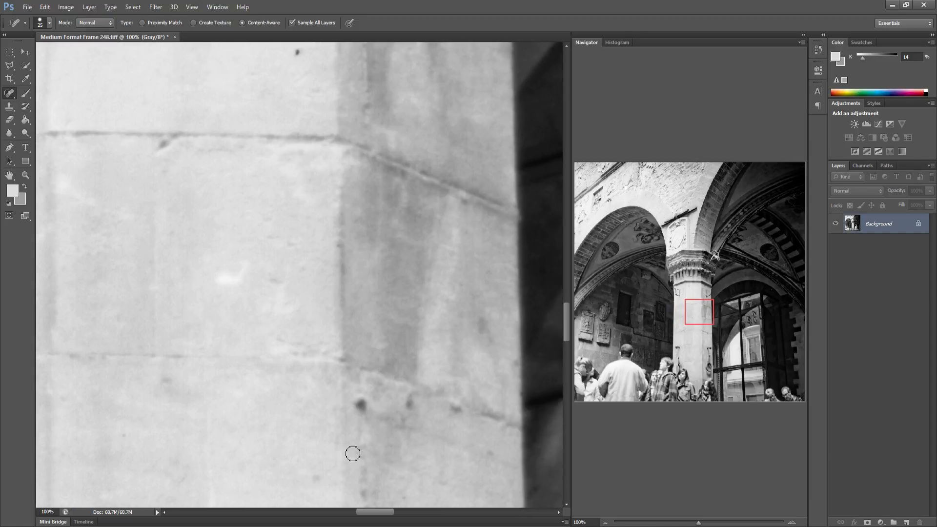
Spot-heal the dark specks on the lower part of the column shaft
click(316, 477)
key(space)
drag(391, 307, 144, 304)
mouse_move(414, 305)
mouse_down()
mouse_move(131, 296)
mouse_move(291, 303)
mouse_move(268, 305)
mouse_move(268, 328)
mouse_move(221, 308)
mouse_move(92, 308)
mouse_up()
drag(371, 350, 79, 327)
drag(326, 324, 224, 324)
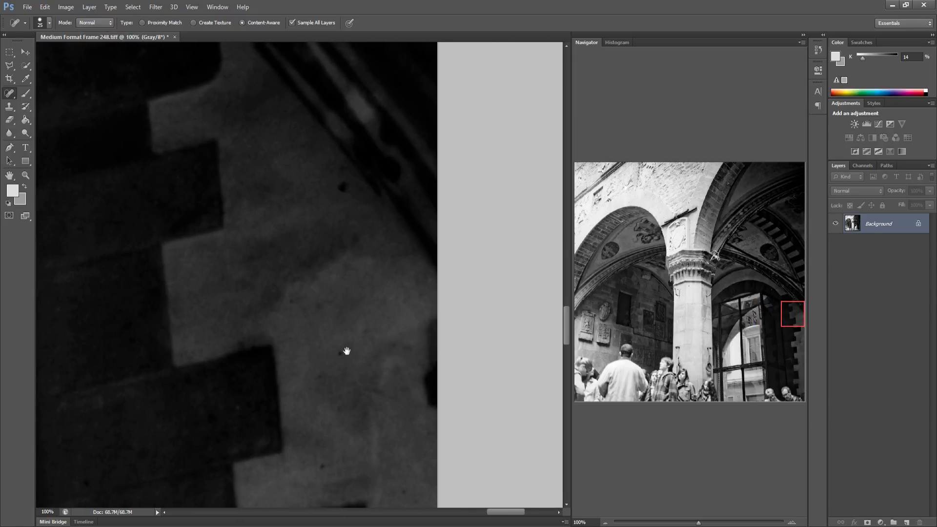
Spot-heal the dark speck on the dark wall beside the stepped pillar edge at the right
drag(347, 351, 345, 351)
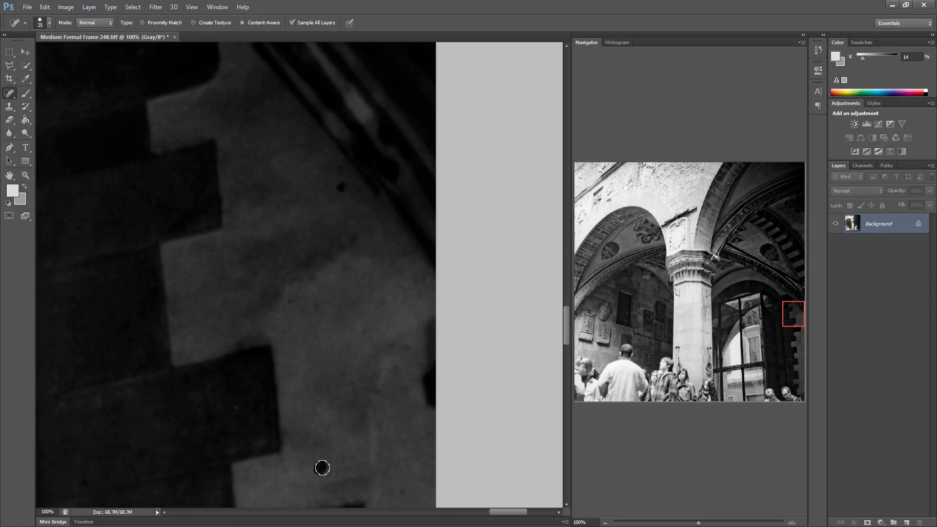
drag(343, 174, 341, 205)
Heal the curved white scratch on the carved stone tablet on the left wall
click(585, 330)
drag(286, 328, 308, 302)
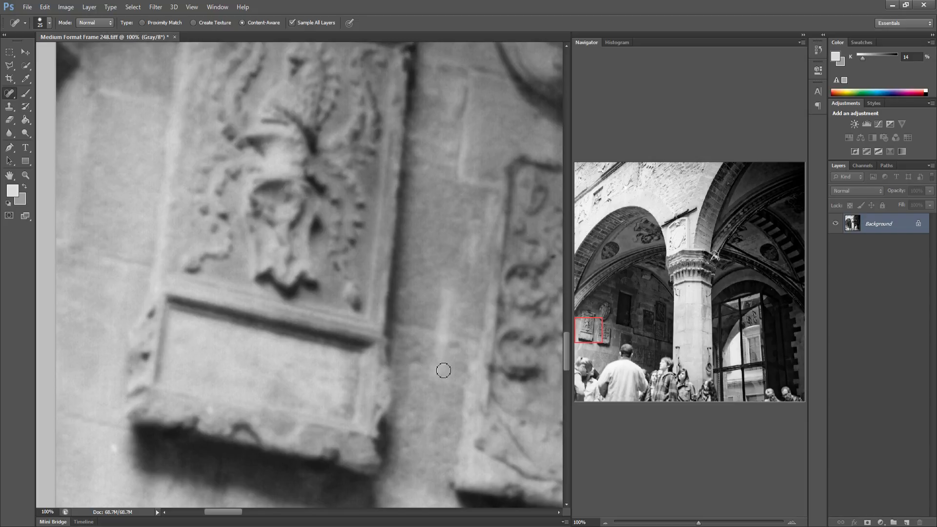
drag(443, 370, 284, 320)
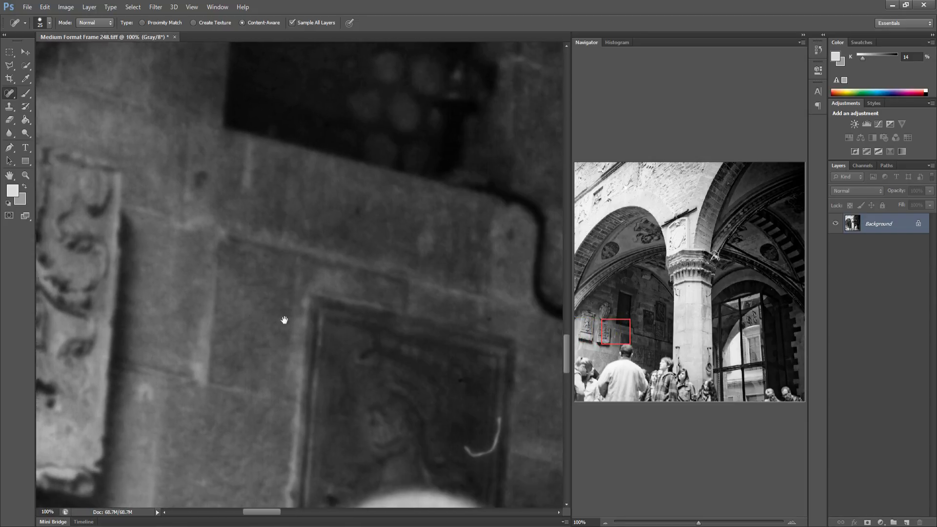
mouse_move(366, 419)
mouse_down()
mouse_move(383, 429)
mouse_move(387, 396)
mouse_up()
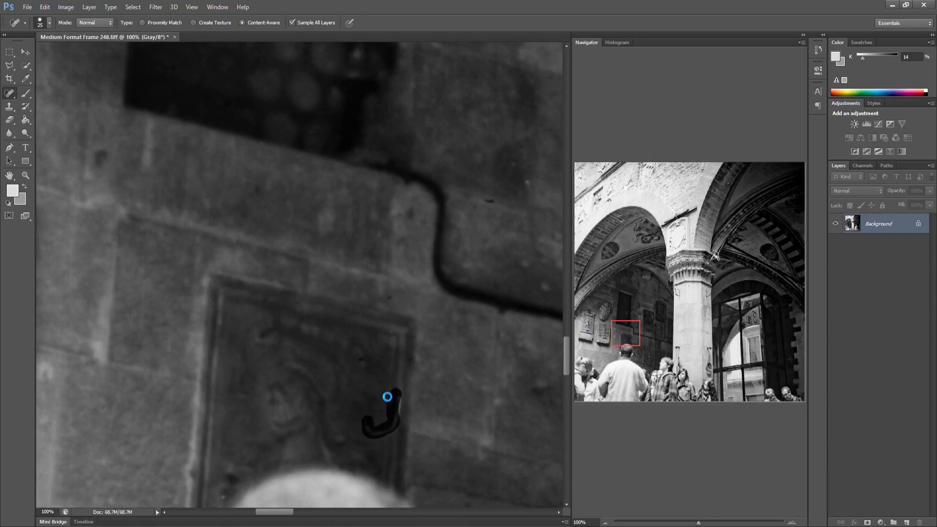
Spot-heal the specks and short marks on the light lower part of the column shaft
drag(445, 414, 270, 362)
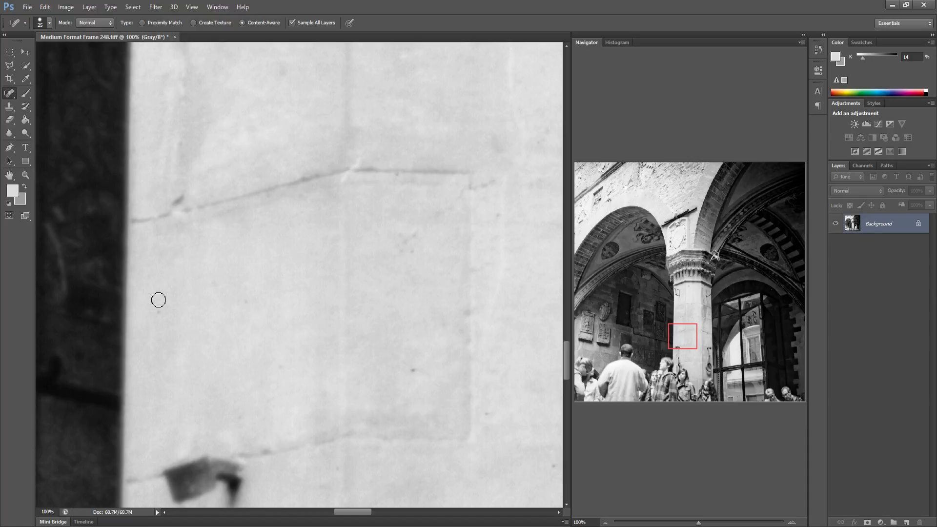
click(410, 373)
drag(413, 240, 426, 223)
click(432, 220)
mouse_move(481, 190)
mouse_down()
mouse_move(495, 183)
mouse_move(494, 236)
mouse_up()
Spot-heal the dust specks in the bright window opening beside the inner arch
mouse_move(460, 293)
mouse_down()
mouse_move(293, 283)
mouse_move(223, 247)
mouse_move(157, 290)
mouse_move(146, 277)
mouse_up()
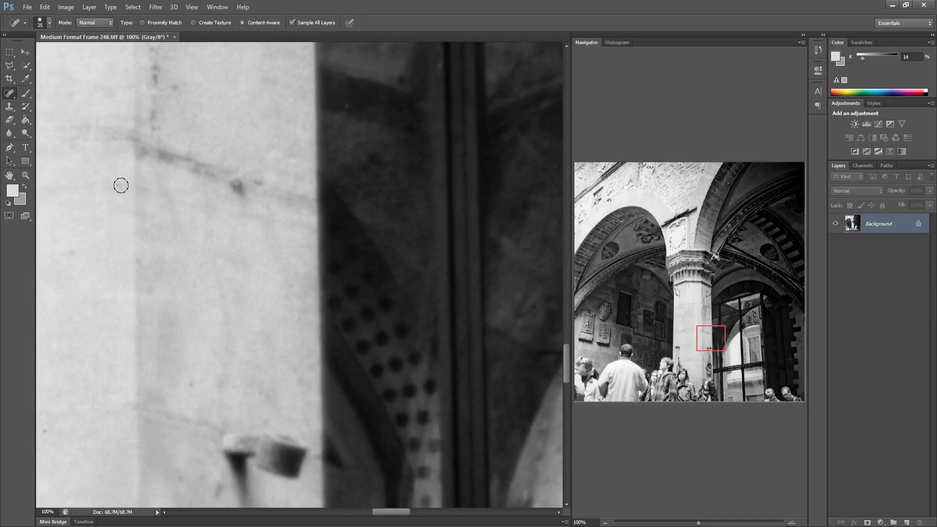
drag(255, 348, 190, 332)
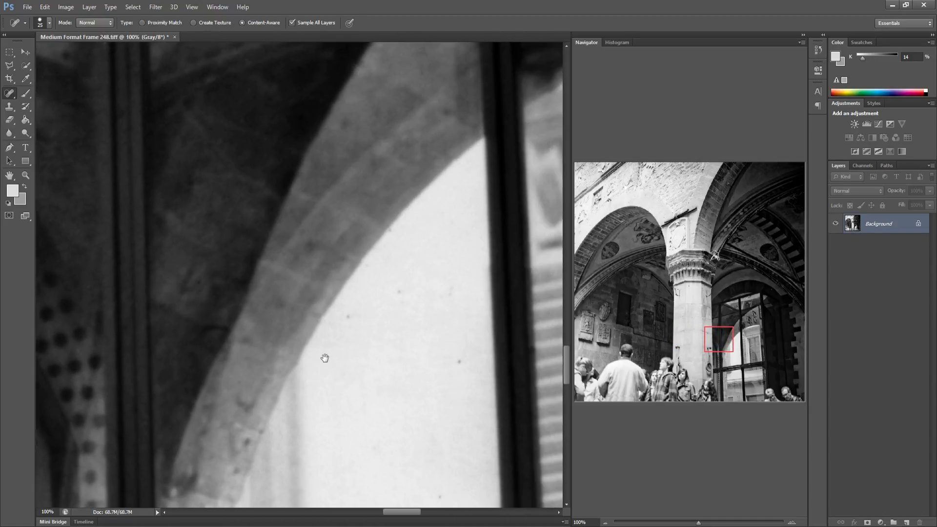
mouse_move(332, 360)
mouse_down()
mouse_move(294, 334)
mouse_move(289, 310)
mouse_up()
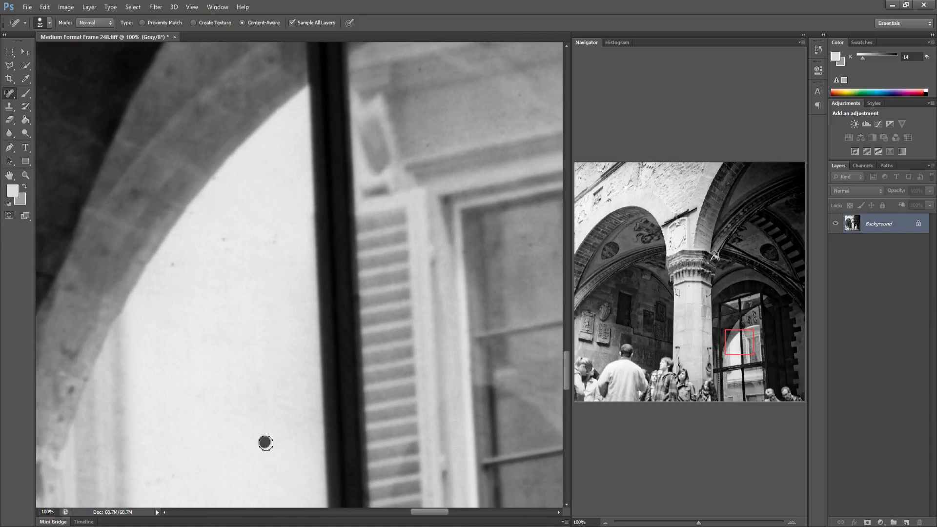
click(223, 239)
drag(277, 235, 267, 258)
Spot-heal the dust specks on the stone wall above the heads of the people at the lower left
drag(444, 288, 226, 263)
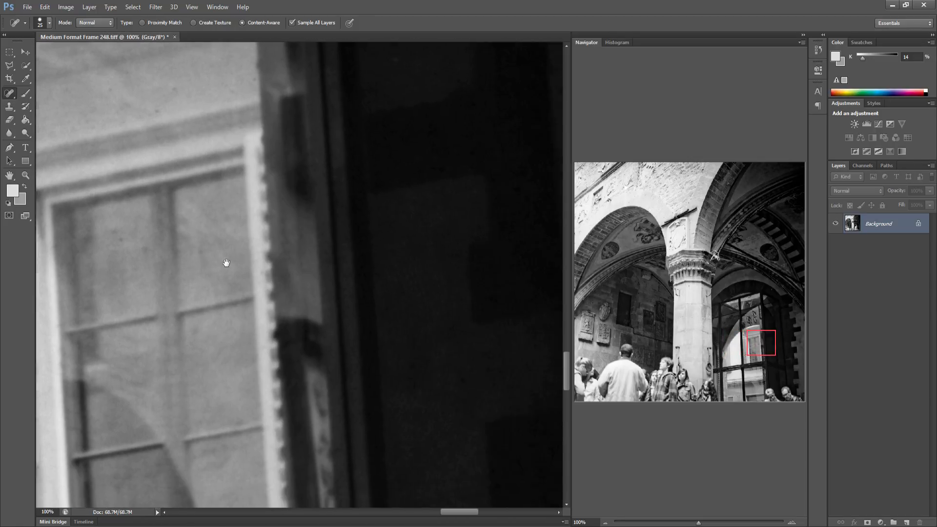
drag(337, 314, 226, 309)
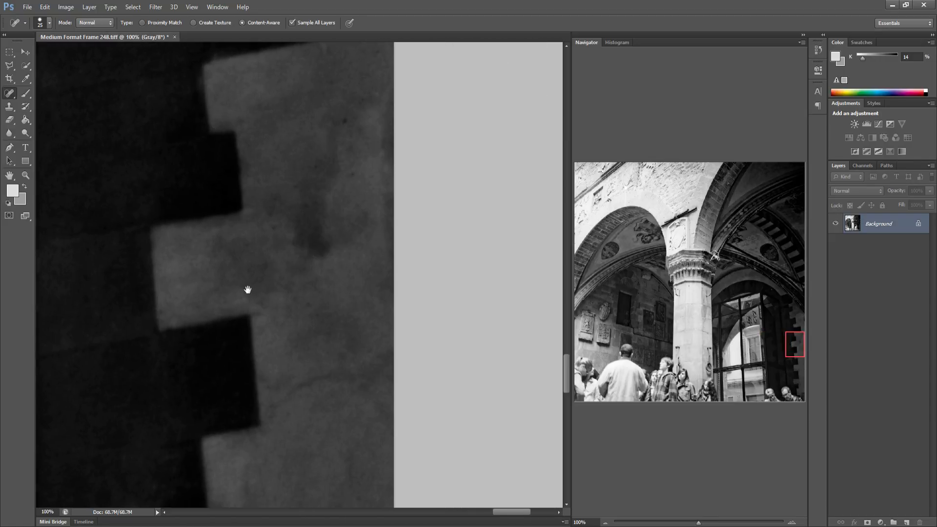
drag(366, 288, 223, 276)
click(571, 368)
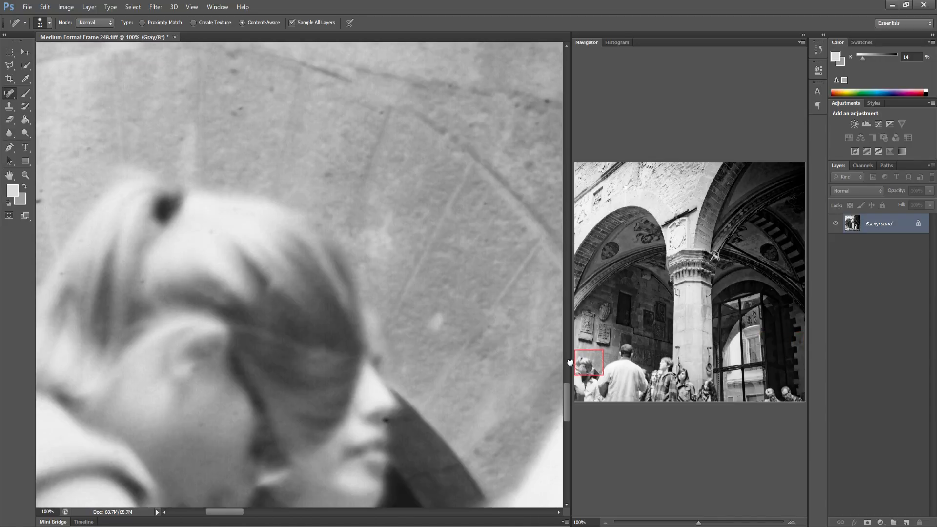
click(234, 140)
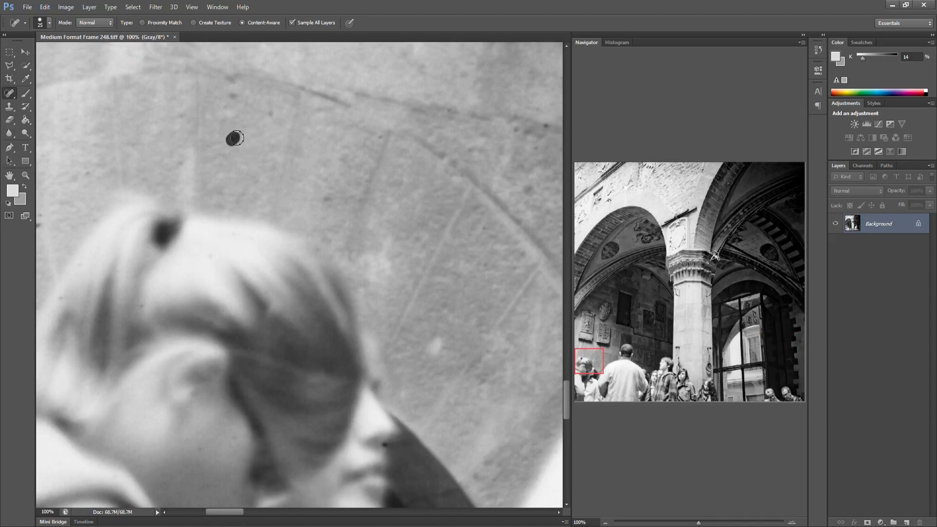
click(268, 115)
scroll(342, 232, right, 5)
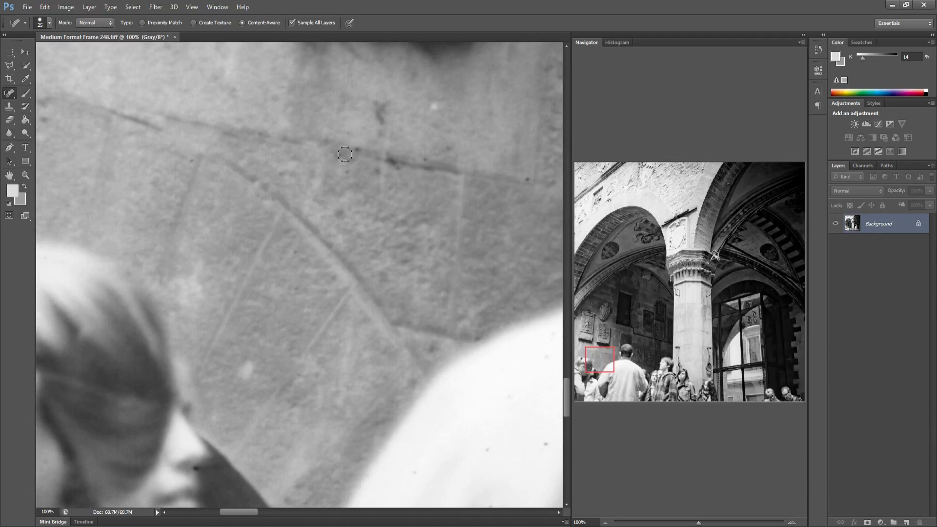
click(357, 149)
scroll(374, 249, right, 5)
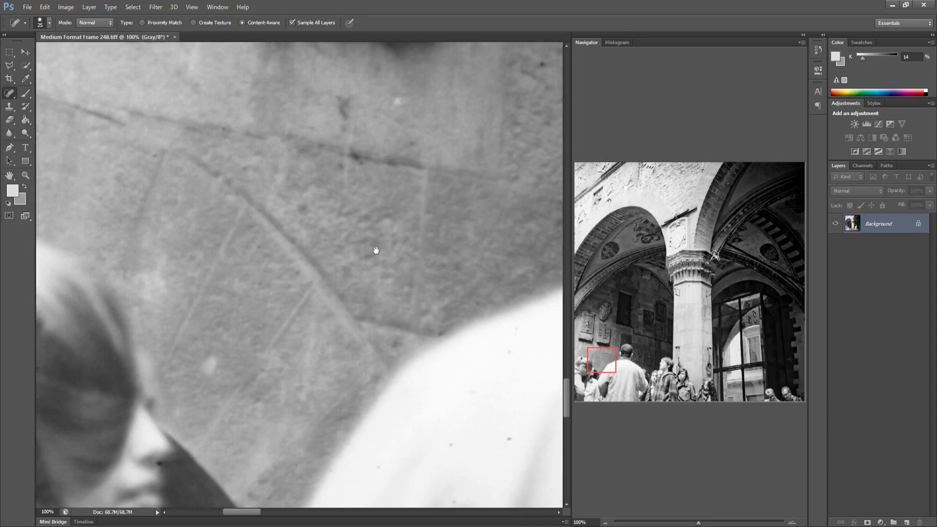
click(335, 367)
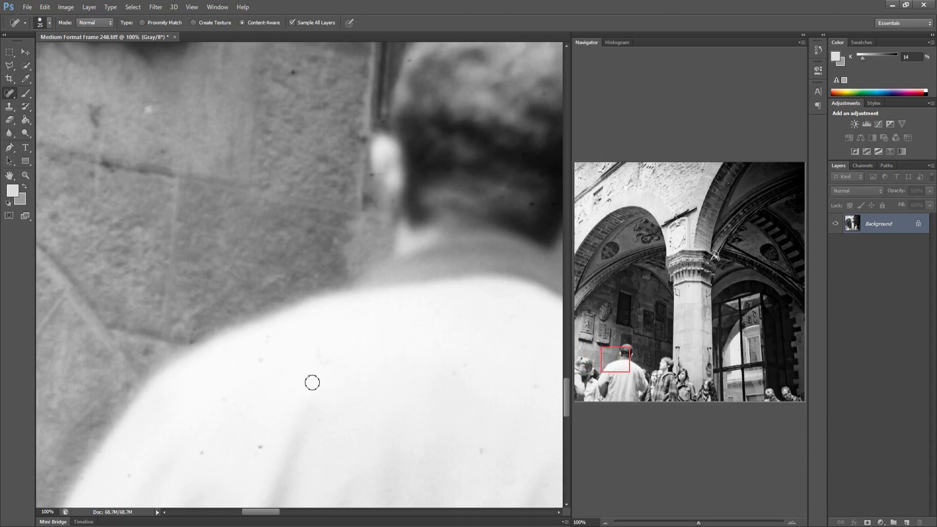
Spot-heal the dark specks on the white shirt of the man in the foreground
click(264, 360)
click(269, 340)
click(317, 358)
click(260, 448)
click(202, 455)
Spot-heal more specks across the man's shoulders and upper back
scroll(391, 445, right, 10)
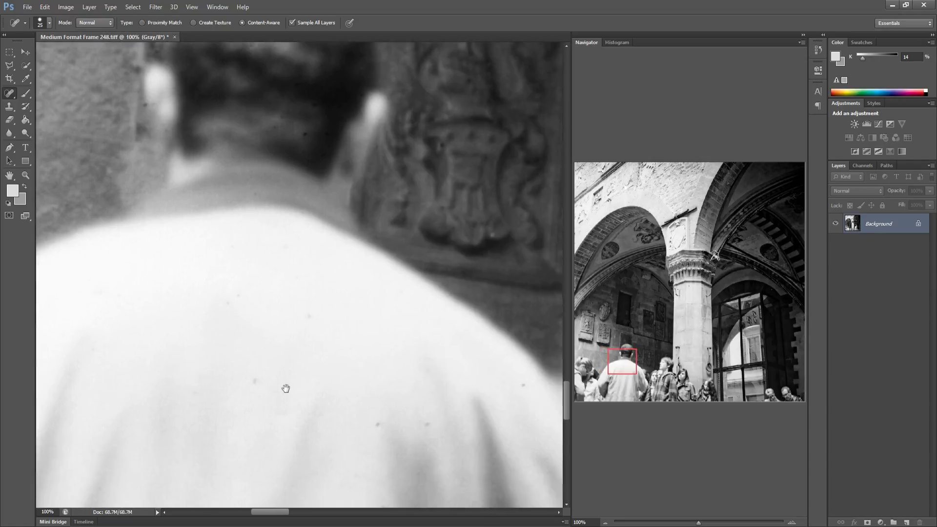
drag(168, 351, 176, 349)
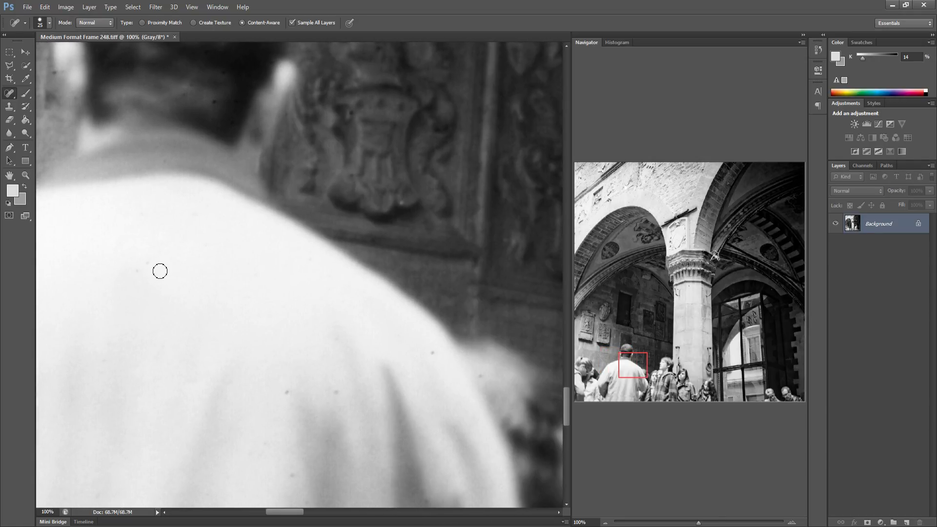
drag(145, 256, 165, 272)
click(288, 392)
click(293, 475)
click(336, 392)
click(432, 352)
click(480, 377)
Spot-heal the speck on the young woman's face in the crowd
drag(453, 384, 263, 383)
drag(415, 362, 184, 345)
drag(300, 302, 221, 299)
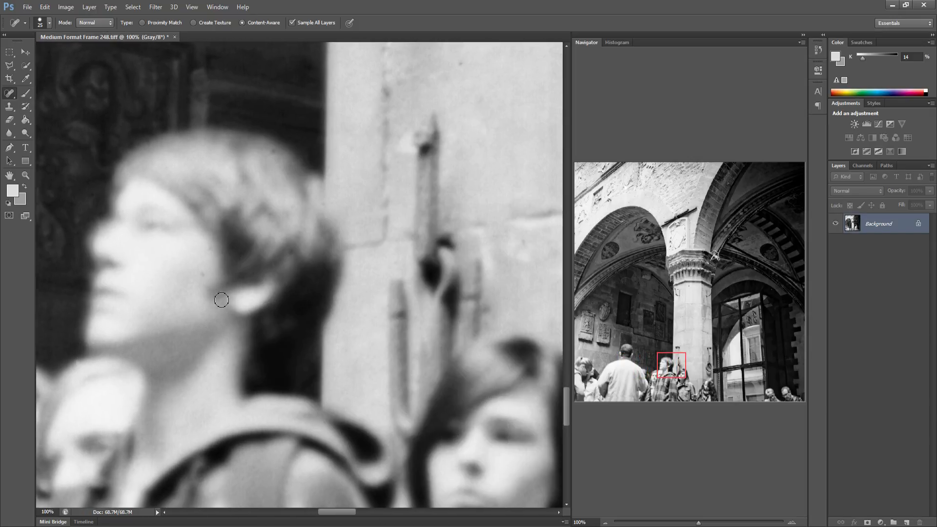
click(209, 244)
Spot-heal the specks on the light column base beside the iron hook
drag(404, 304, 259, 303)
drag(423, 280, 308, 274)
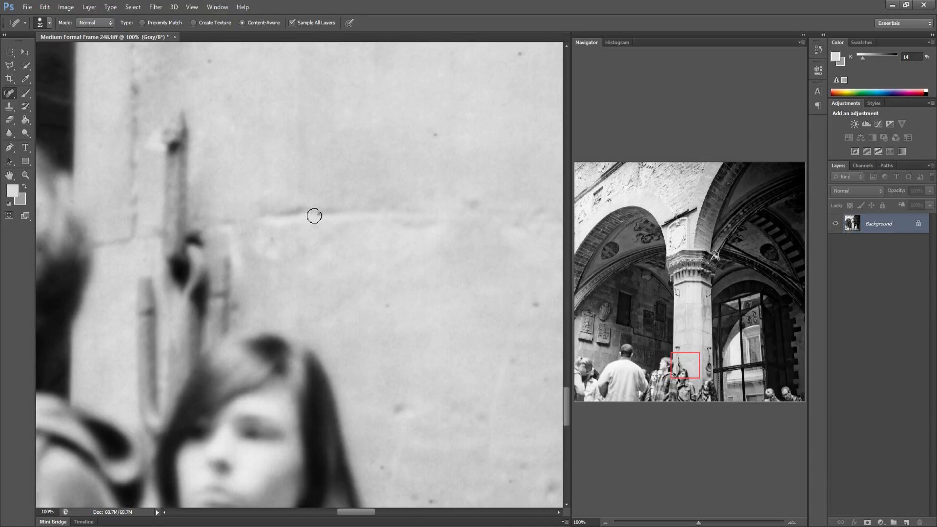
click(208, 63)
click(269, 232)
click(389, 311)
click(385, 467)
drag(432, 503, 409, 496)
click(374, 457)
click(536, 304)
Spot-heal the specks on the stone beside the iron ring on the column
scroll(418, 288, right, 5)
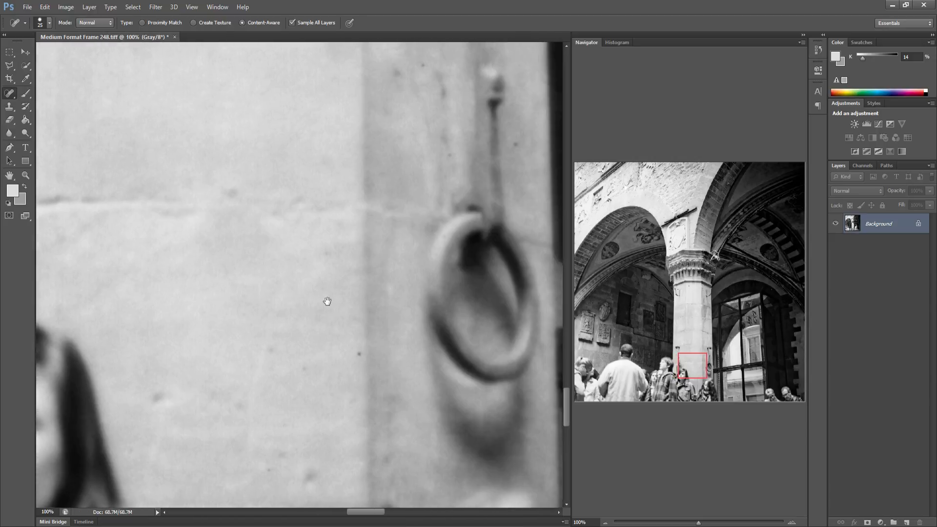
click(297, 355)
click(353, 341)
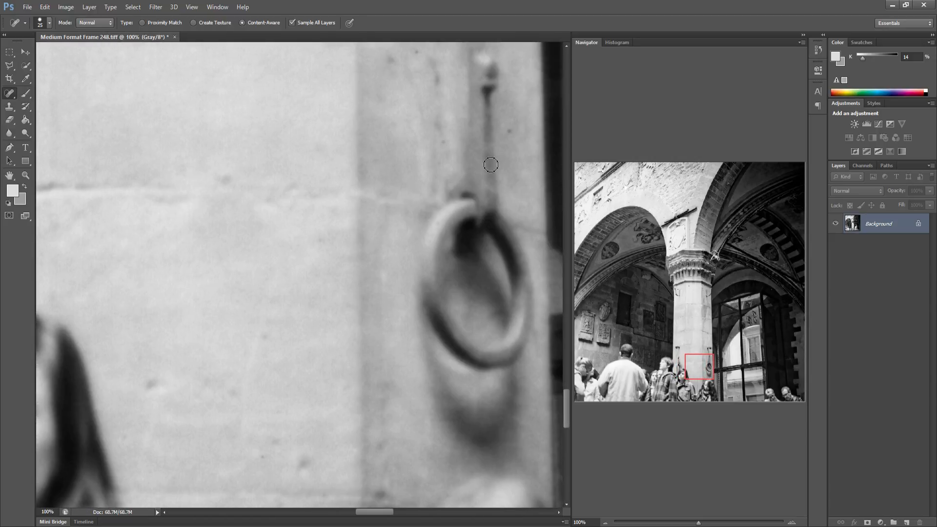
Spot-heal the dust specks on the window panes around the crossing of the mullions
scroll(445, 184, right, 8)
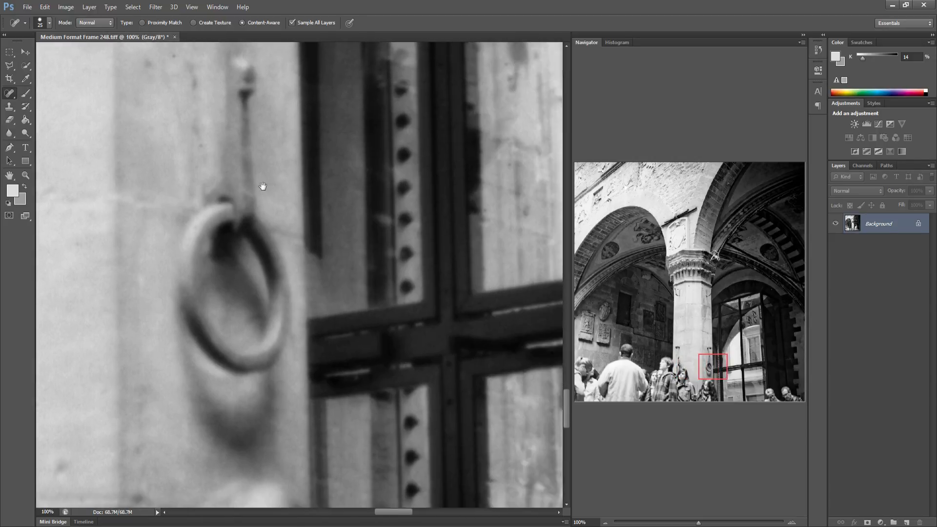
scroll(329, 222, right, 10)
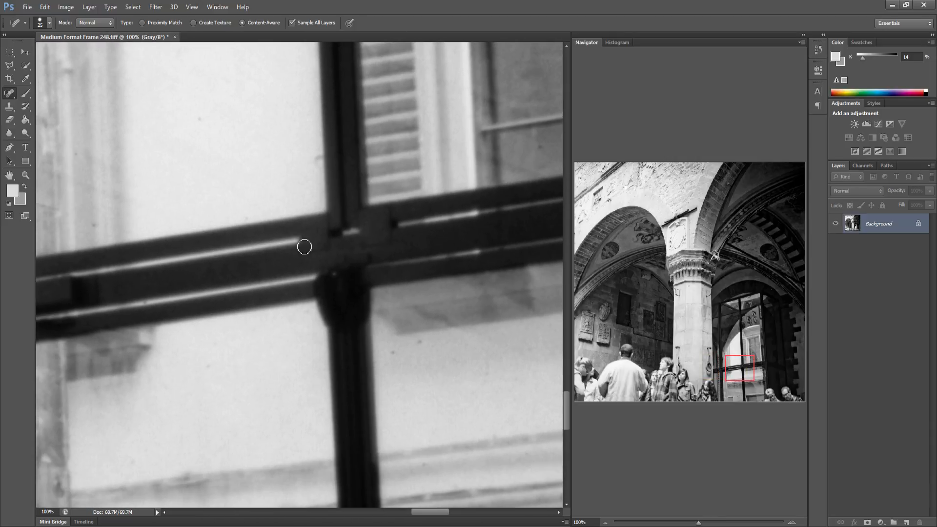
click(395, 355)
click(423, 343)
click(311, 158)
Spot-heal the dark specks on the white shirt of the woman at the lower left
scroll(360, 309, right, 10)
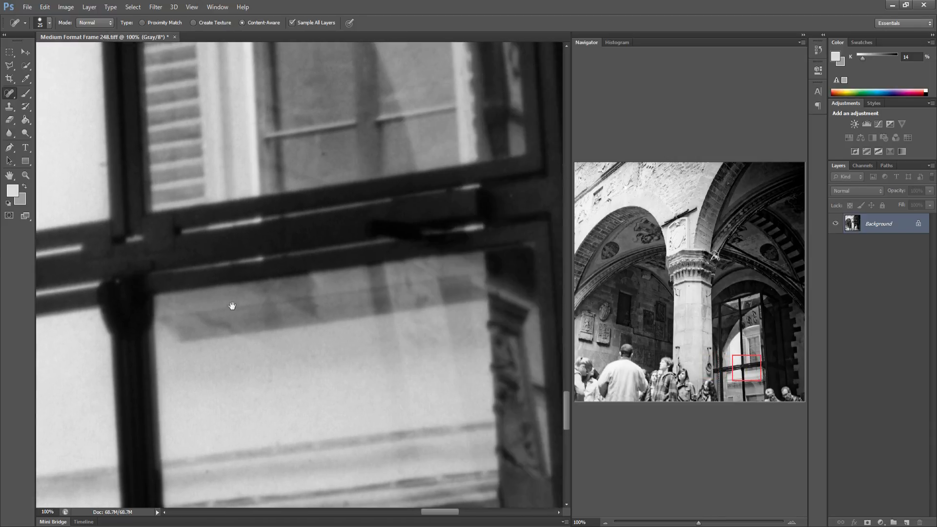
scroll(281, 331, right, 15)
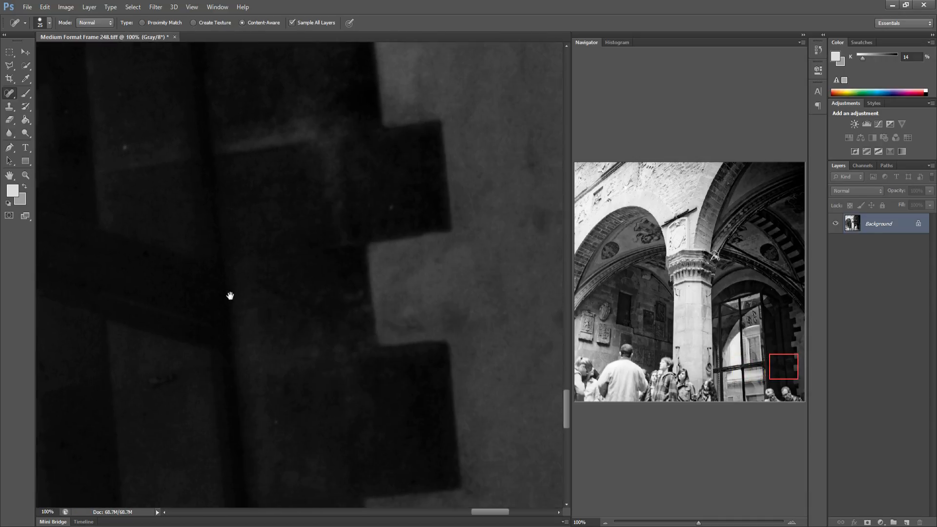
scroll(142, 302, right, 5)
click(589, 384)
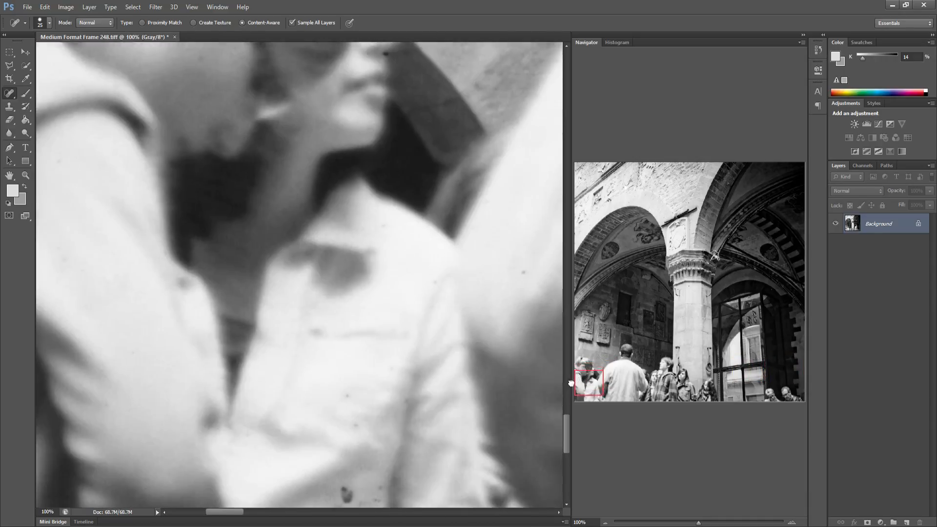
scroll(391, 342, down, 1)
click(351, 345)
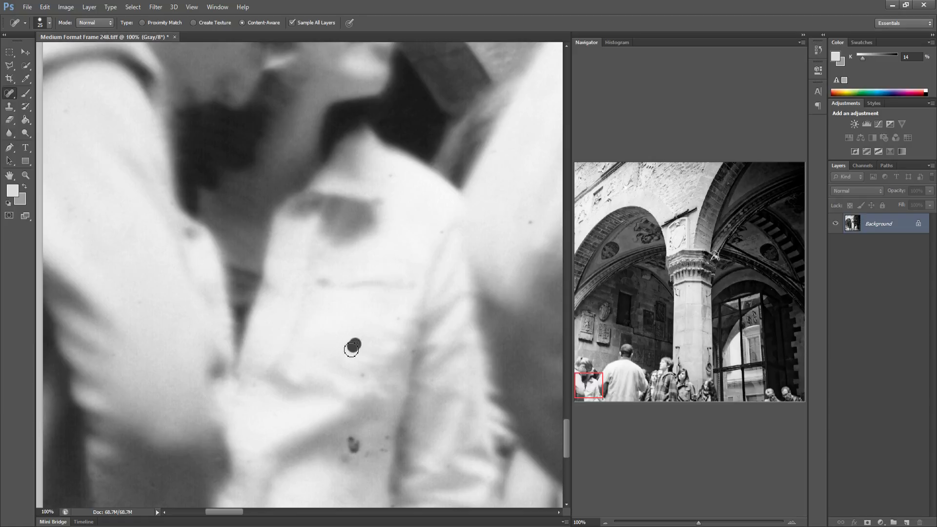
mouse_move(352, 441)
mouse_down()
mouse_move(349, 455)
mouse_move(389, 438)
mouse_move(347, 441)
mouse_move(365, 449)
mouse_up()
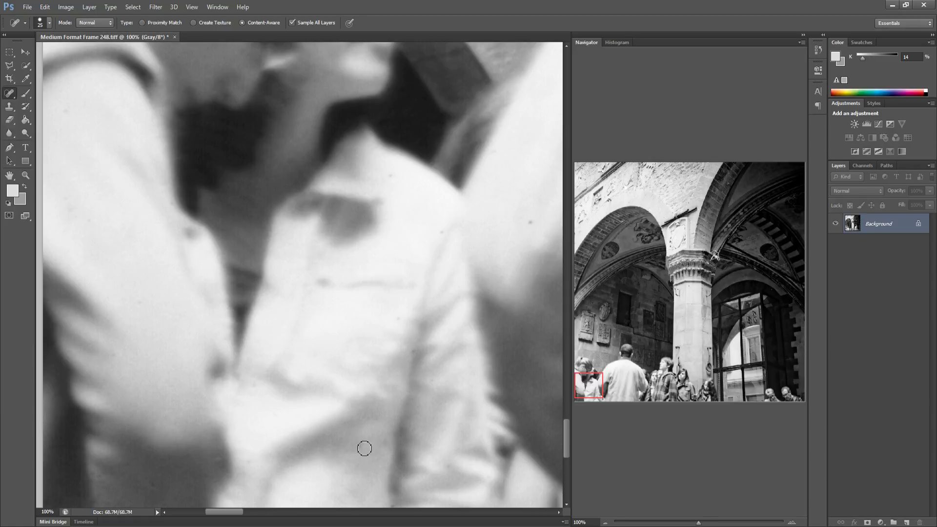
Spot-heal the specks on the man's shirt beside the dark bag strap
scroll(352, 444, right, 10)
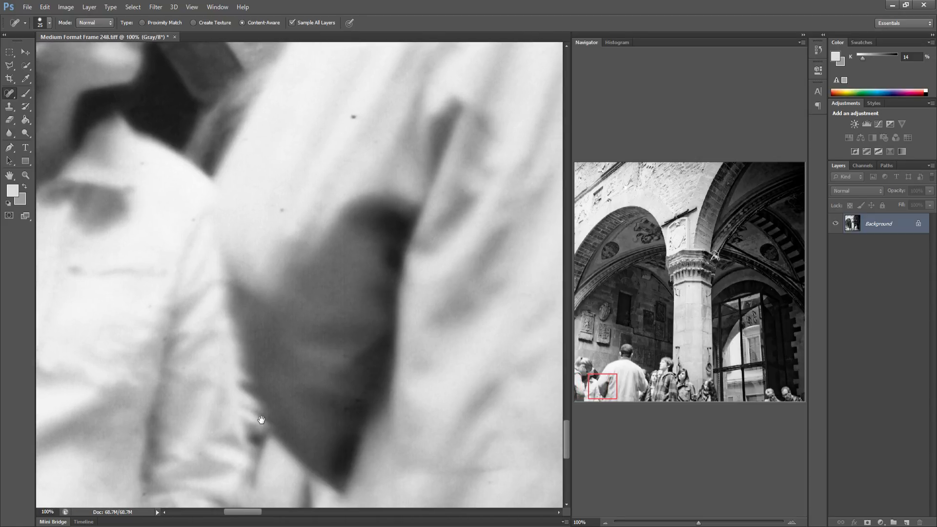
click(276, 213)
click(347, 120)
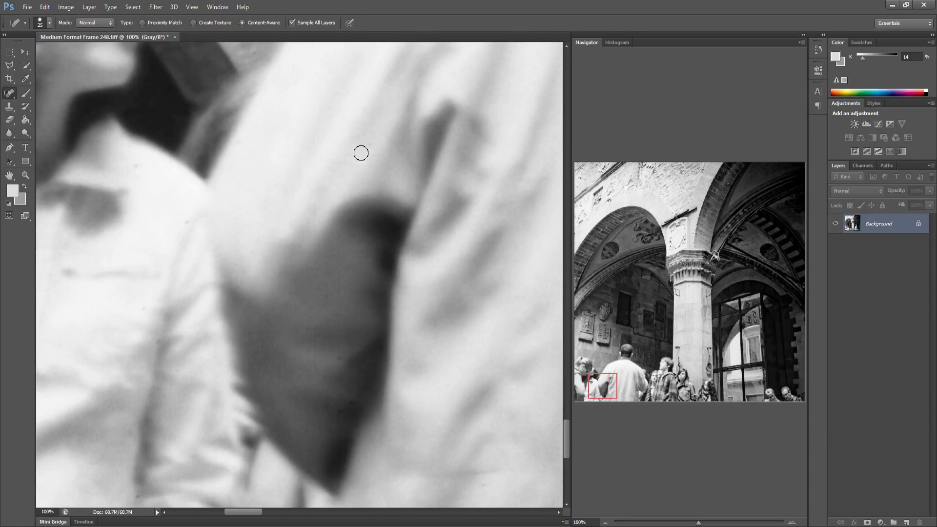
Spot-heal the cluster of dark specks on the man's lower back
scroll(399, 282, right, 12)
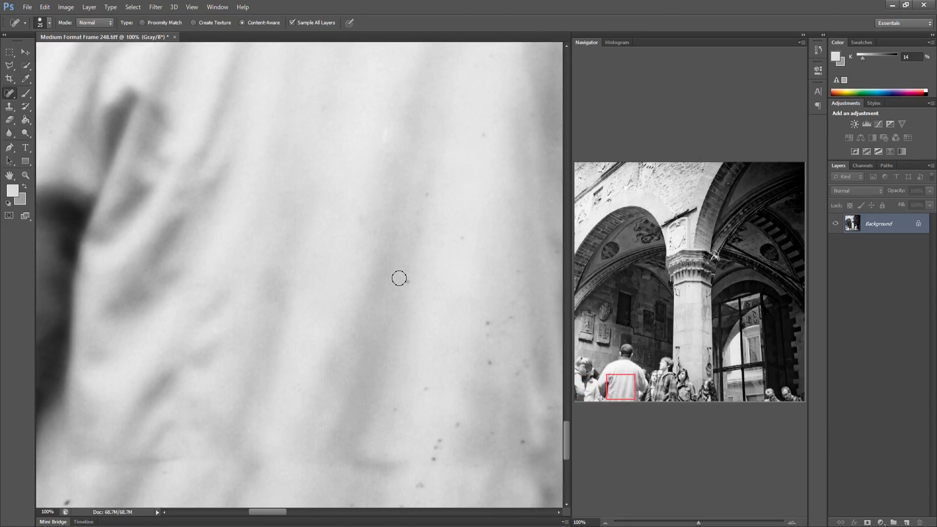
click(509, 319)
click(516, 266)
drag(538, 338, 534, 362)
click(458, 424)
mouse_move(440, 436)
mouse_down()
mouse_move(435, 471)
mouse_move(396, 412)
mouse_move(433, 387)
mouse_move(404, 501)
mouse_up()
click(396, 408)
drag(428, 197, 424, 196)
click(483, 136)
drag(327, 107, 325, 114)
drag(355, 205, 361, 222)
drag(388, 128, 389, 147)
Spot-heal the specks near the bottom hem of the man's shirt
drag(429, 303, 259, 270)
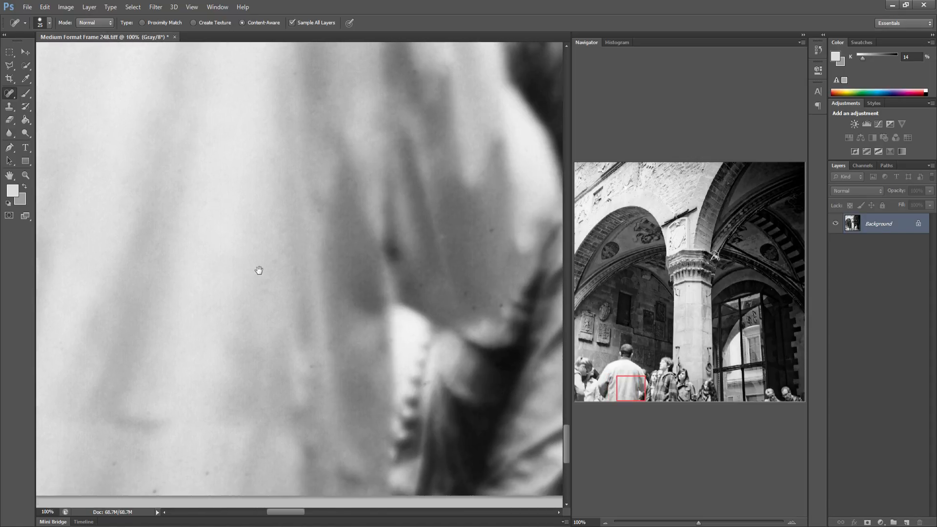
drag(160, 494, 158, 492)
drag(128, 469, 119, 467)
click(211, 475)
click(341, 436)
Spot-heal the speck on the wall reflected in the lower window beside the dark frame
mouse_move(338, 435)
mouse_down()
mouse_move(236, 417)
mouse_move(213, 429)
mouse_move(211, 407)
mouse_move(192, 444)
mouse_move(192, 433)
mouse_move(234, 419)
mouse_move(243, 359)
mouse_move(205, 368)
mouse_up()
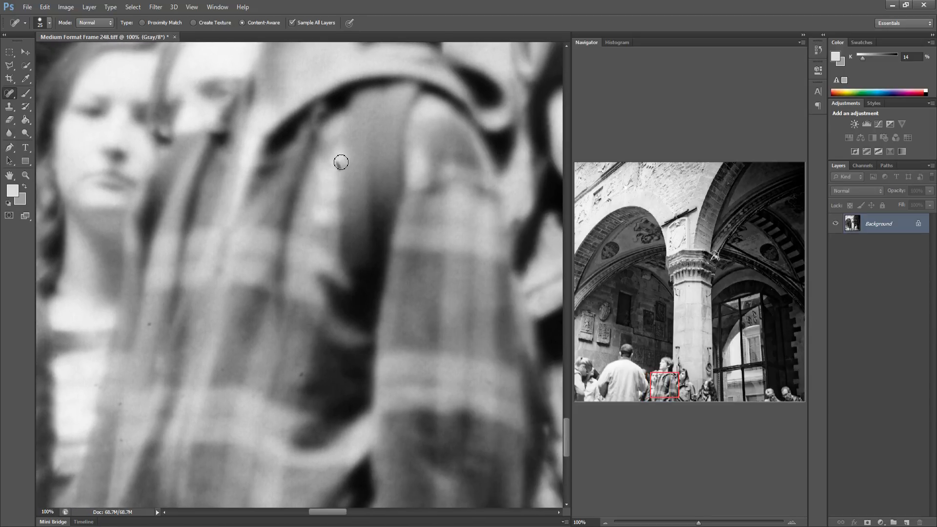
mouse_move(351, 198)
mouse_down()
mouse_move(324, 262)
mouse_move(314, 236)
mouse_move(214, 266)
mouse_move(335, 317)
mouse_move(197, 339)
mouse_move(255, 318)
mouse_move(226, 322)
mouse_move(209, 306)
mouse_move(150, 309)
mouse_move(274, 360)
mouse_move(161, 338)
mouse_move(236, 338)
mouse_move(209, 334)
mouse_move(313, 372)
mouse_move(299, 376)
mouse_up()
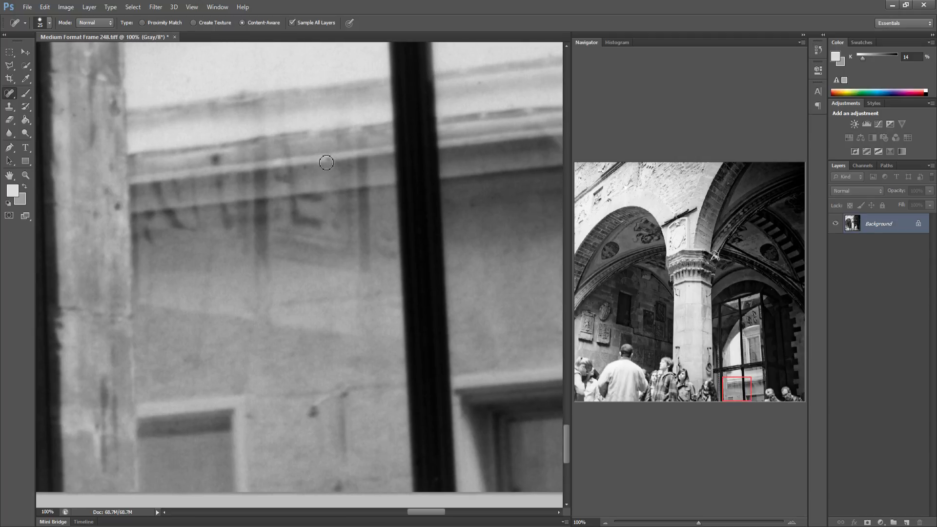
drag(399, 428, 204, 393)
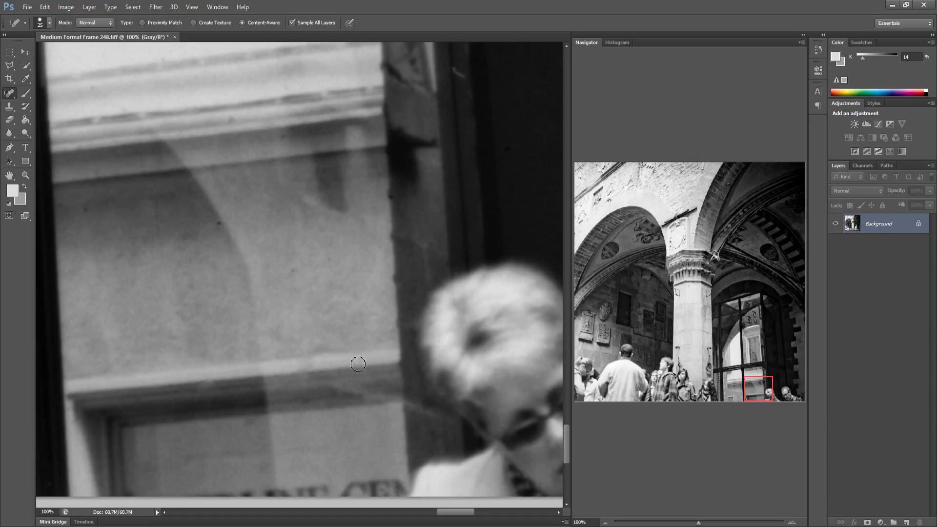
click(292, 269)
Spot-heal the speck on the dark wall behind the older man at the lower right
key(space)
drag(350, 302, 217, 307)
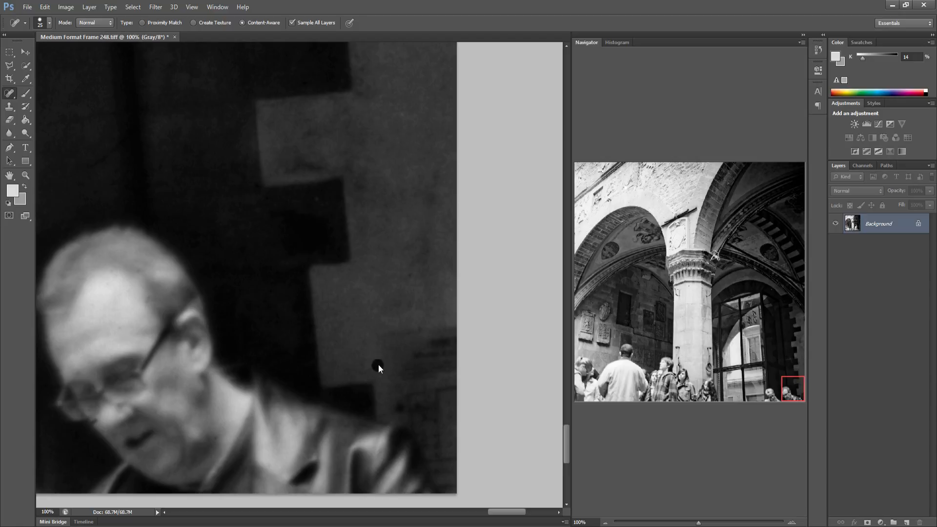
key(space)
drag(373, 362, 394, 358)
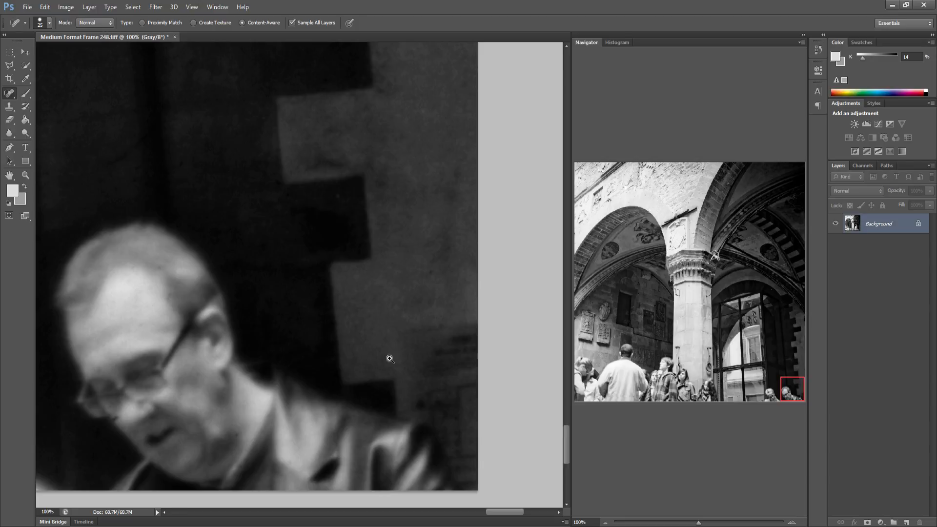
key(ctrl+0)
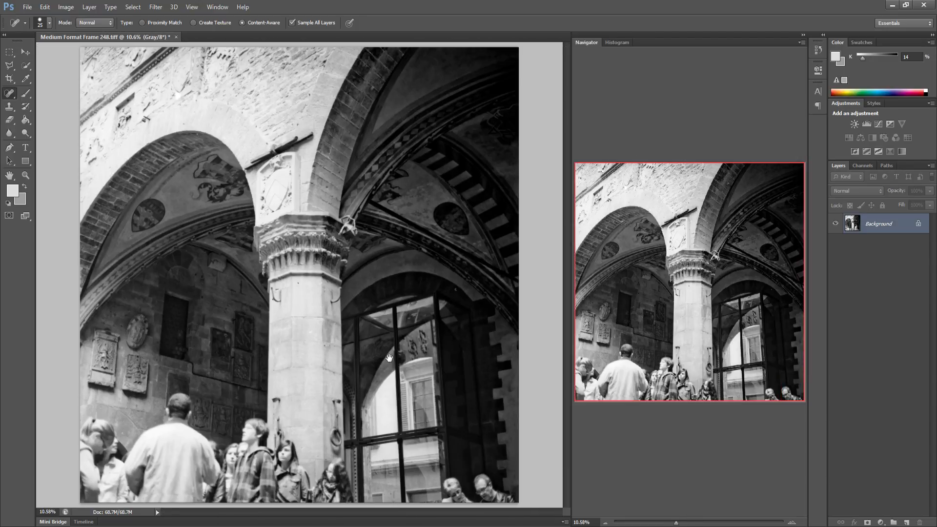